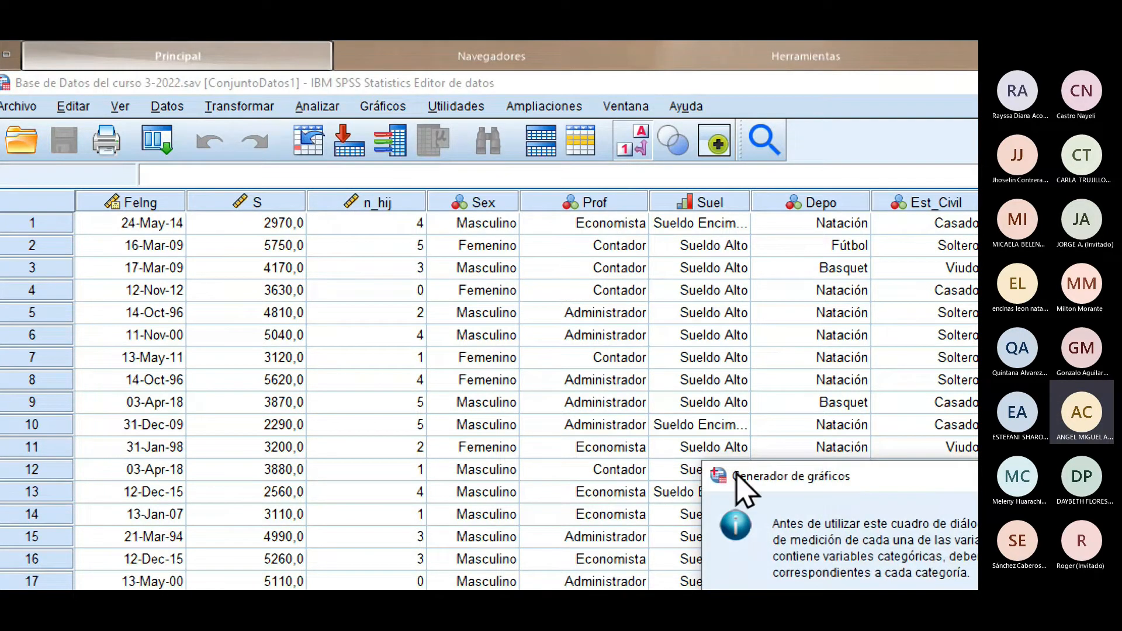
Step: Stop the Generador de gráficos notice from being shown again, accept it, and reposition the chart builder dialog
left_click_drag(737, 476, 224, 155)
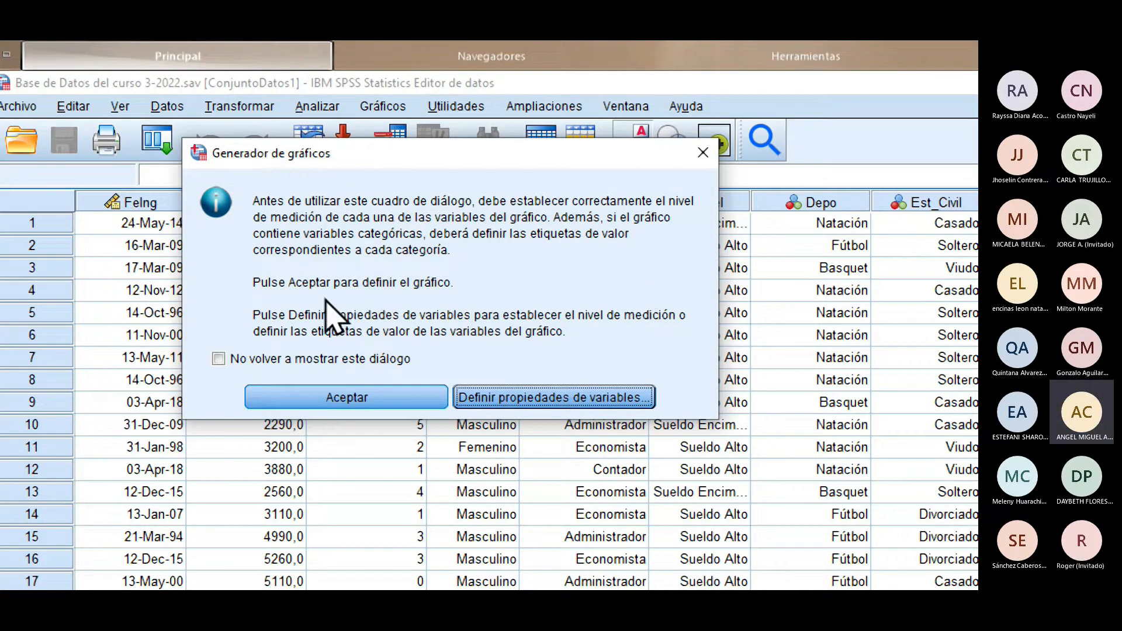
left_click(365, 358)
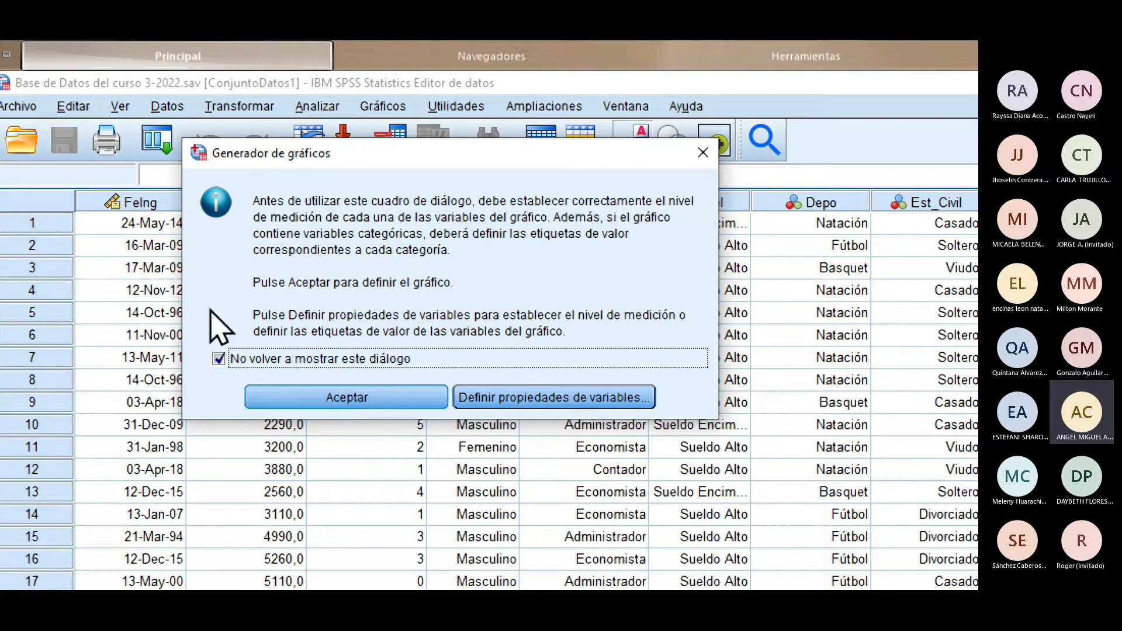
left_click(319, 392)
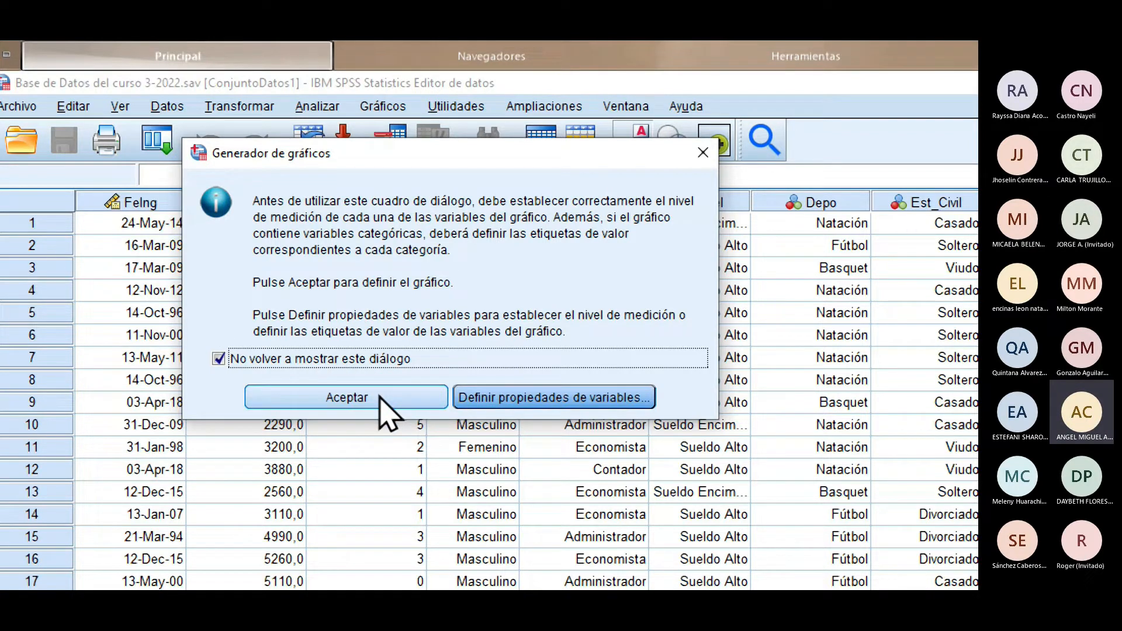
left_click(380, 397)
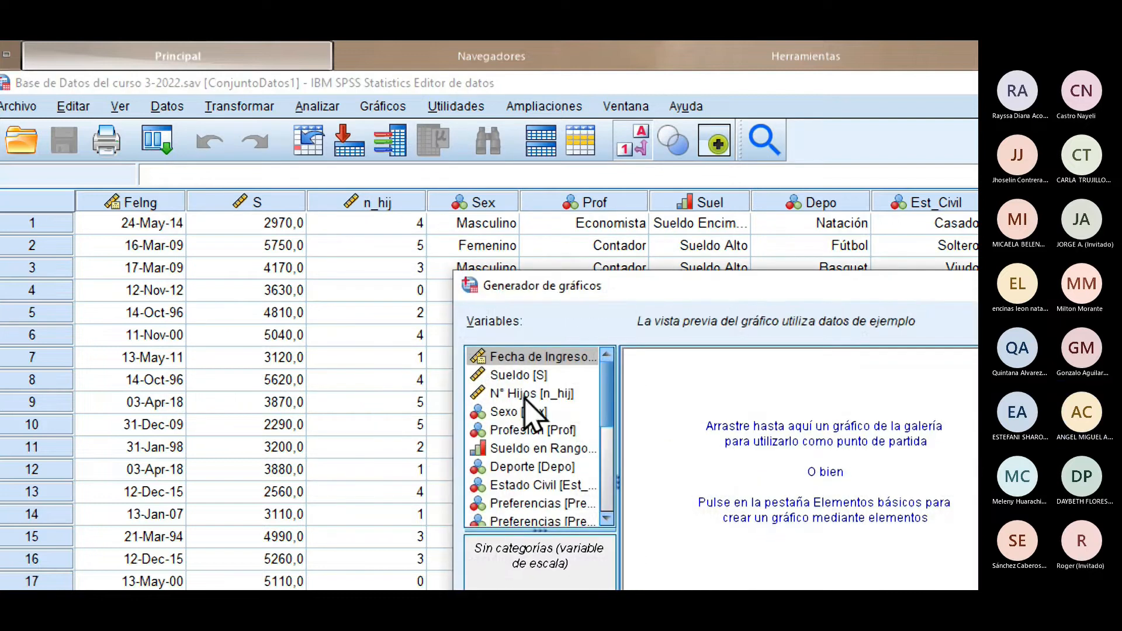
left_click_drag(669, 295, 70, 83)
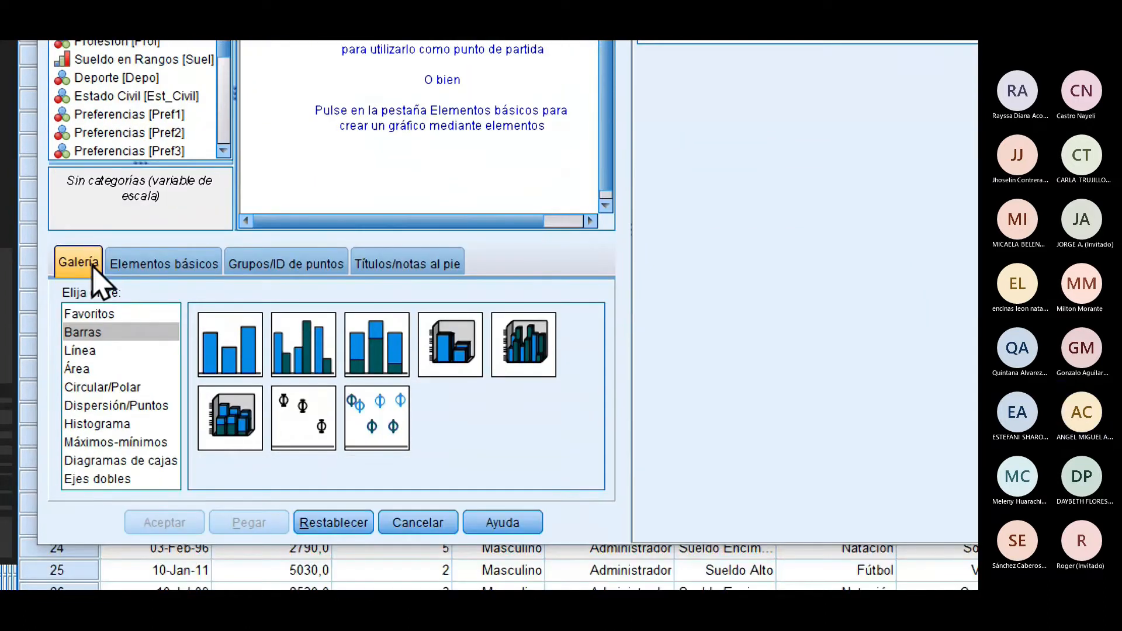
Step: Review the chart templates offered in every gallery category, from Favoritos and Barras to Diagramas de cajas and Ejes dobles
left_click(92, 270)
left_click(105, 313)
left_click(114, 332)
left_click(120, 315)
left_click(134, 351)
left_click(142, 369)
left_click(143, 388)
left_click(146, 406)
left_click(150, 424)
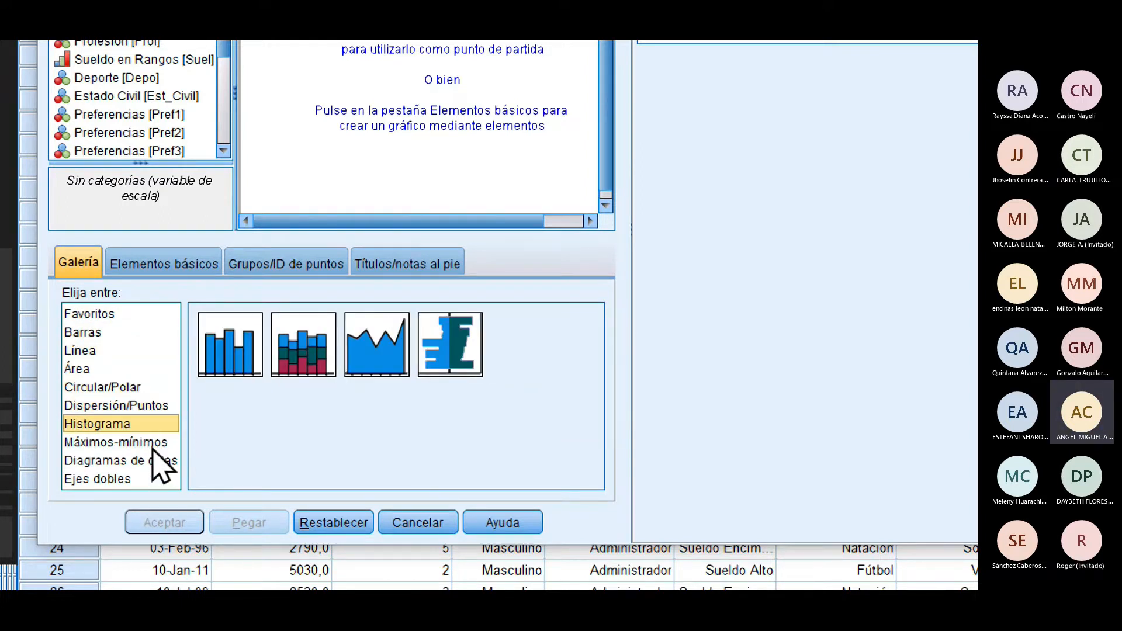
left_click(153, 443)
left_click(143, 461)
left_click(131, 479)
left_click(130, 461)
left_click(120, 444)
left_click(115, 425)
left_click(136, 406)
left_click(141, 386)
left_click(149, 368)
left_click(155, 351)
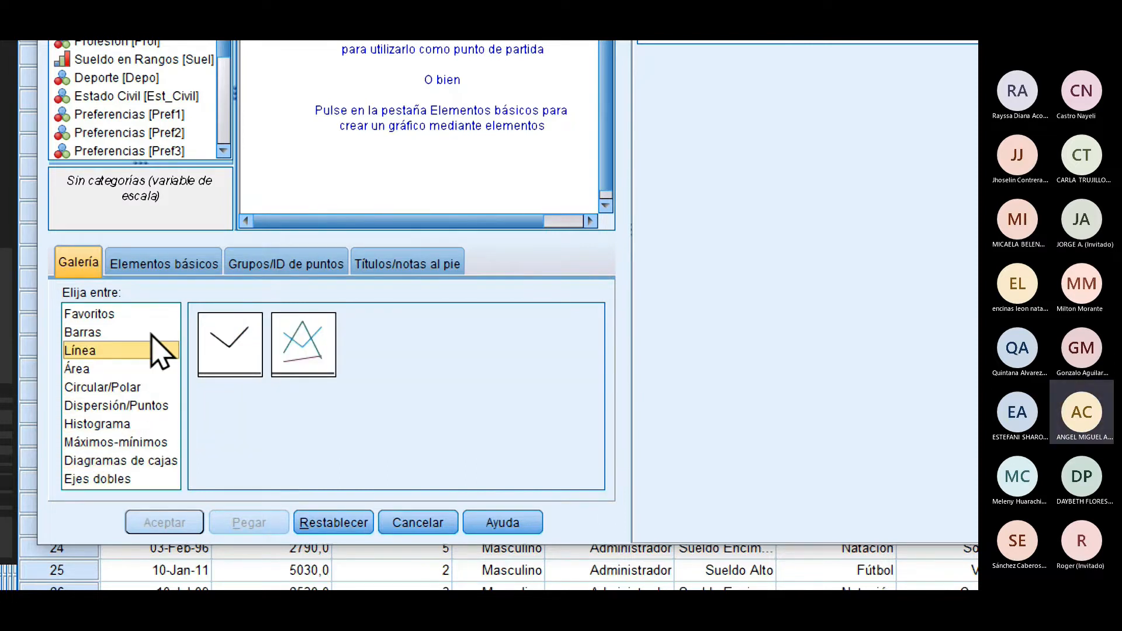
left_click(144, 331)
left_click(149, 314)
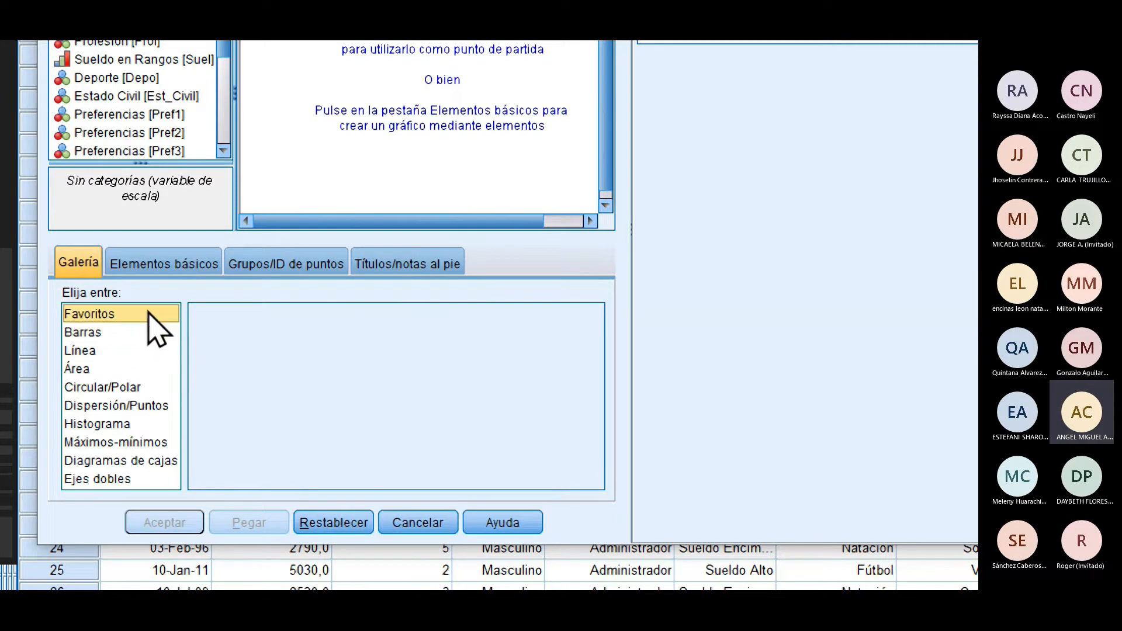
Step: Examine the chart builder's basic elements, group/point ID options, and title/footnote options
left_click(208, 270)
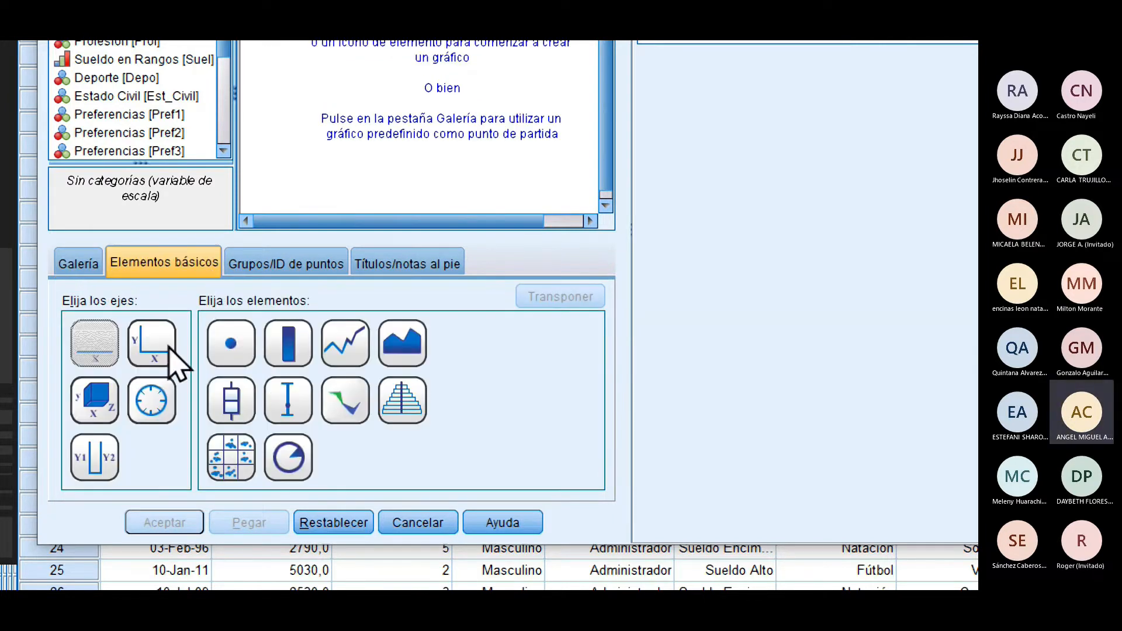
left_click(288, 269)
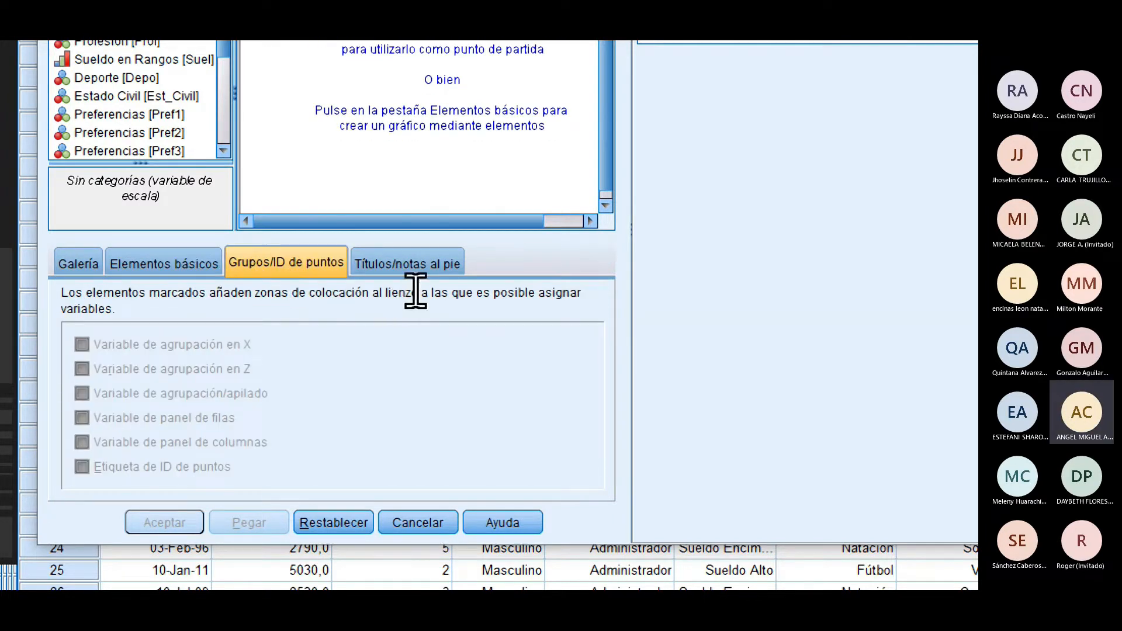
left_click(426, 269)
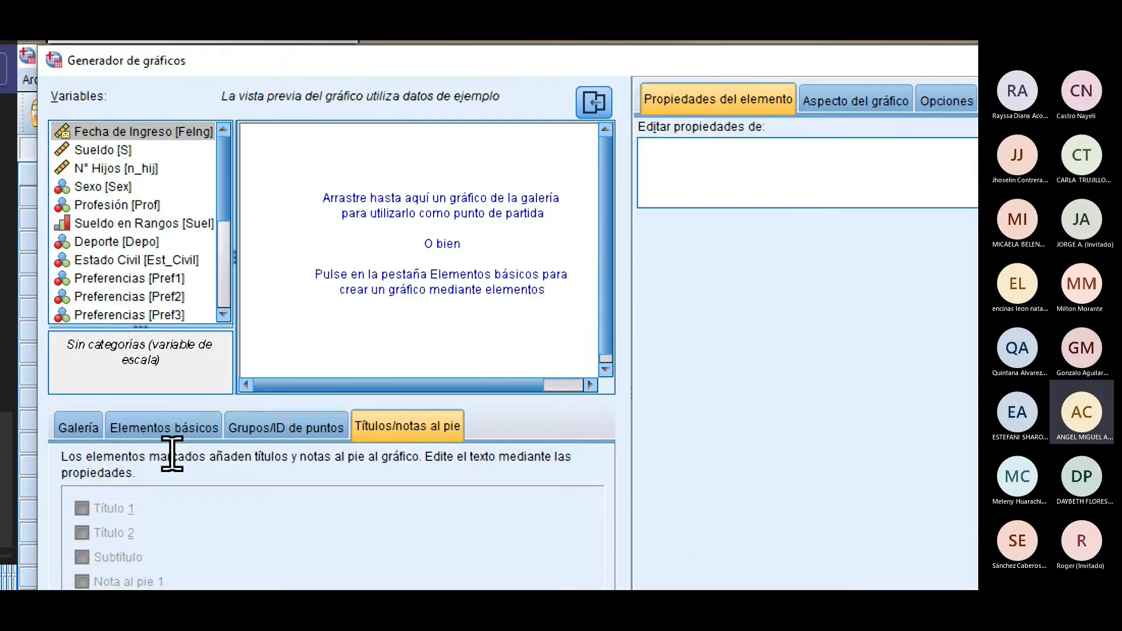
Step: Try the simple, clustered, stacked and simple 3D bar templates from the Barras gallery in the chart preview
left_click(79, 429)
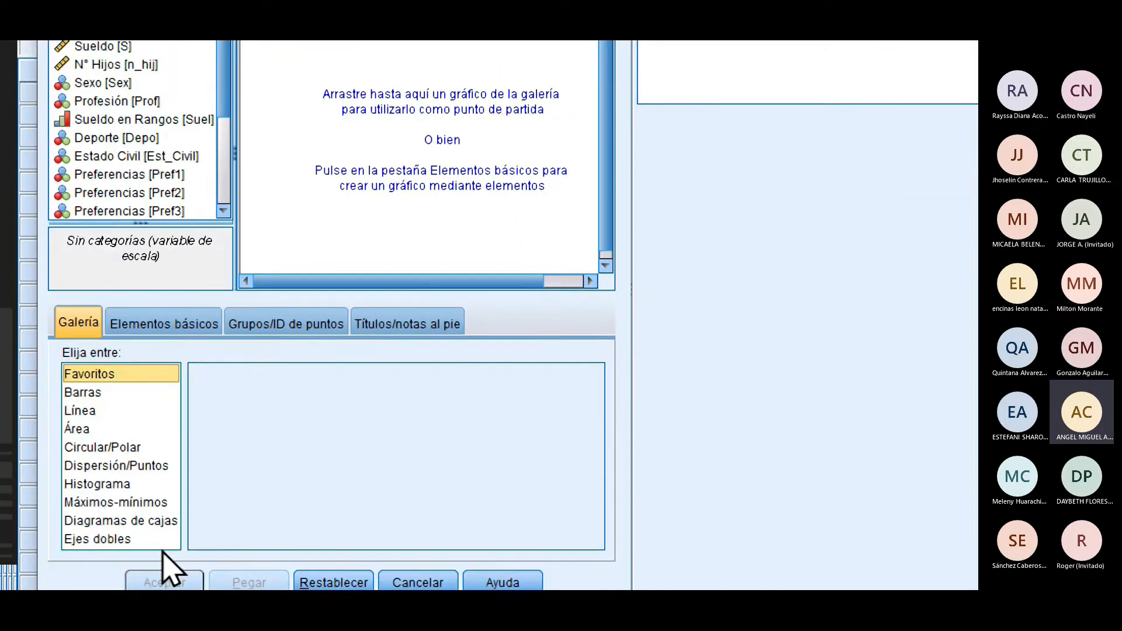
left_click(132, 409)
left_click(140, 392)
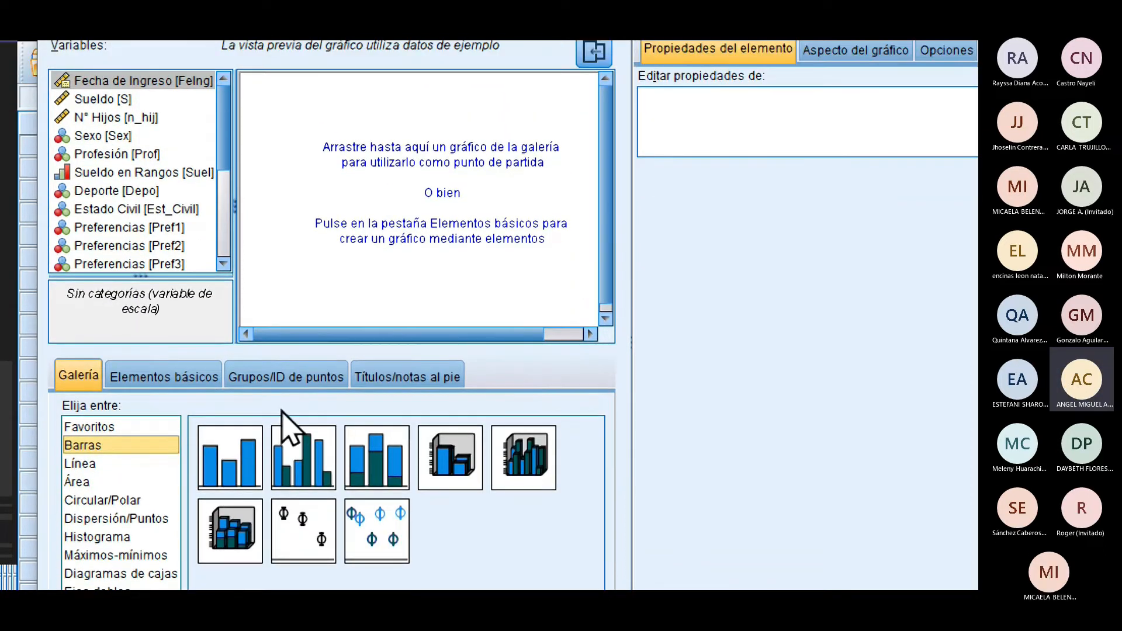
left_click_drag(233, 487, 418, 190)
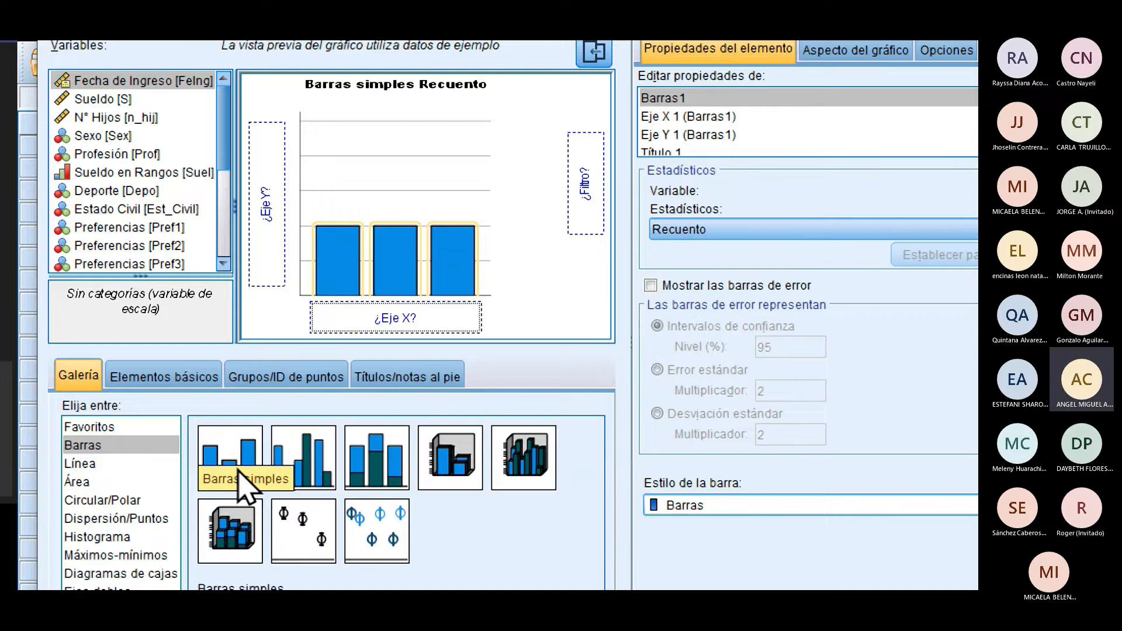
mouse_move(310, 464)
left_mouse_down()
mouse_move(321, 479)
mouse_move(383, 300)
mouse_move(393, 212)
left_mouse_up()
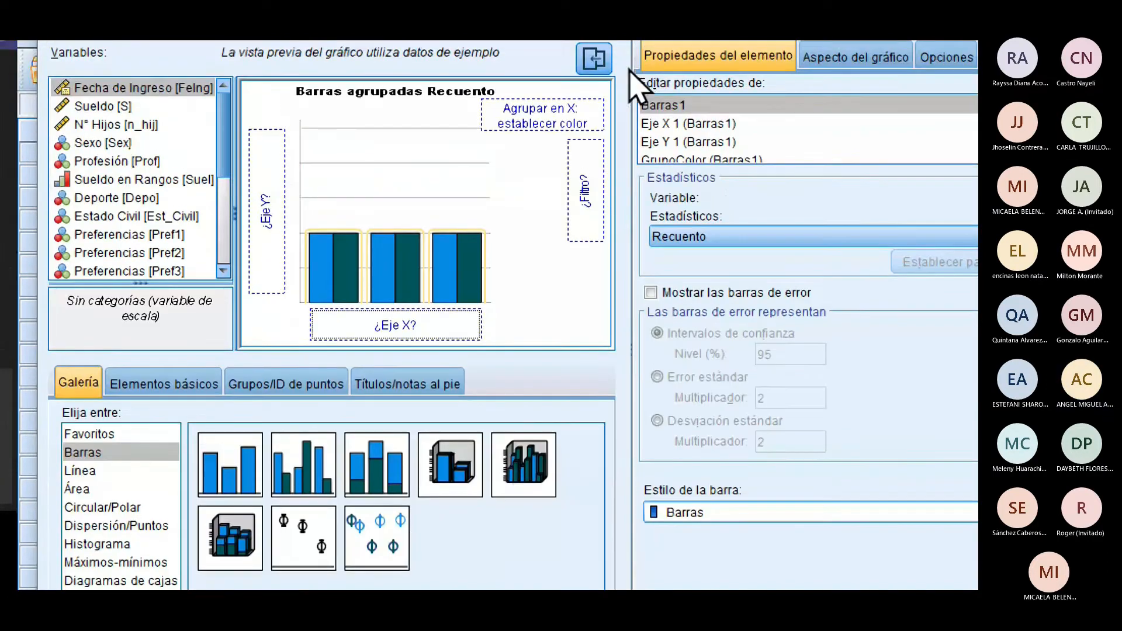
double_click(385, 467)
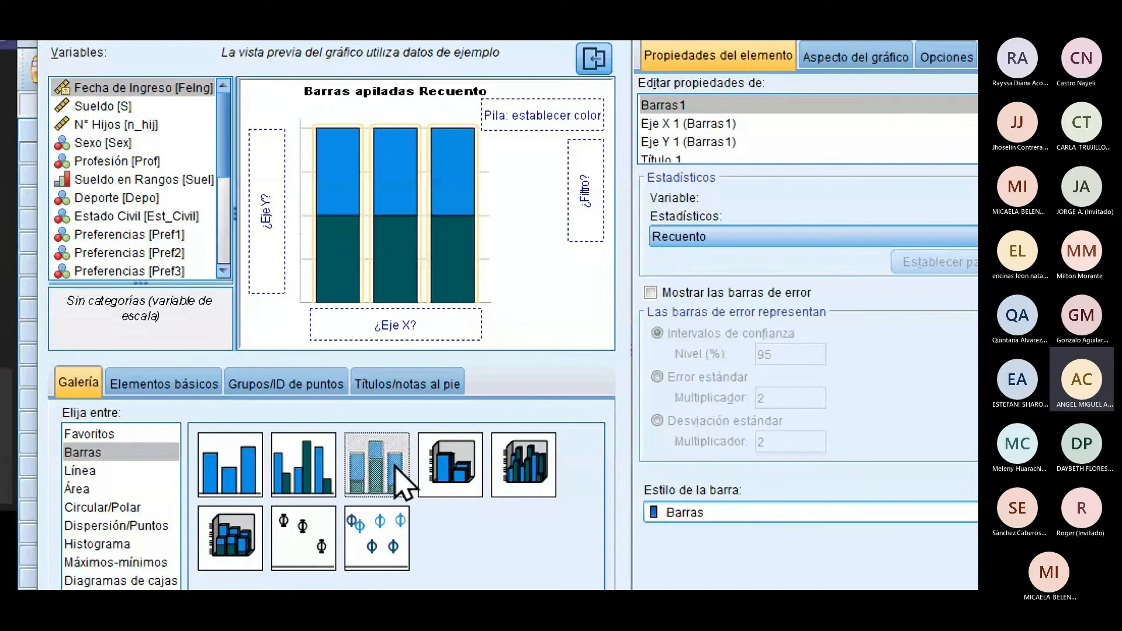
double_click(456, 470)
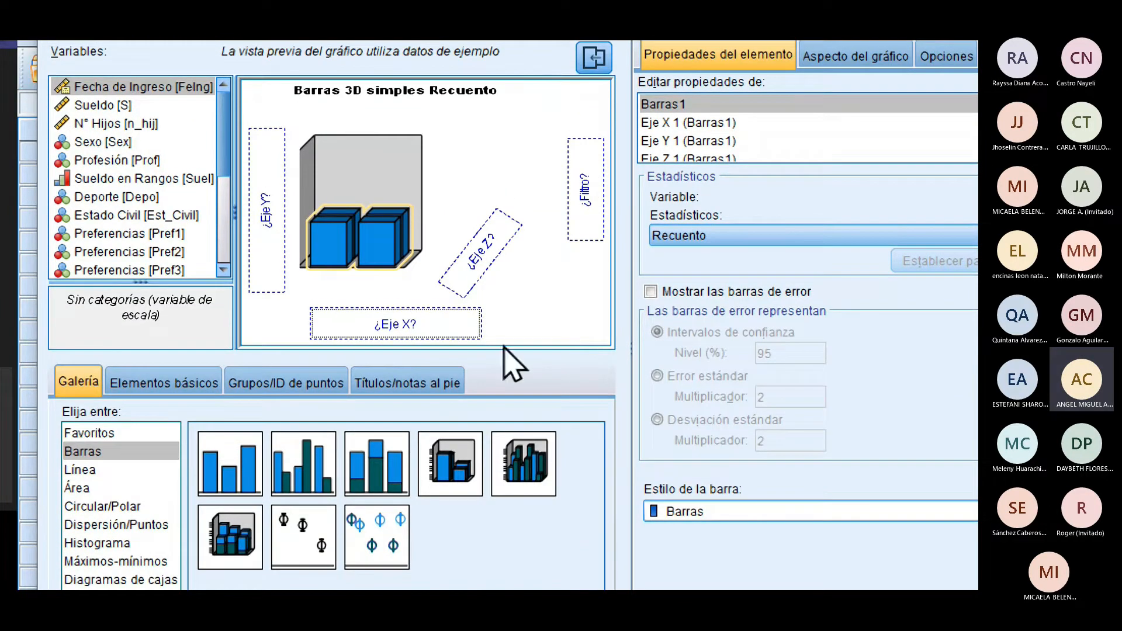
Step: Build a simple bar chart with Sexo on the X axis and generate it in the output
left_click(231, 467)
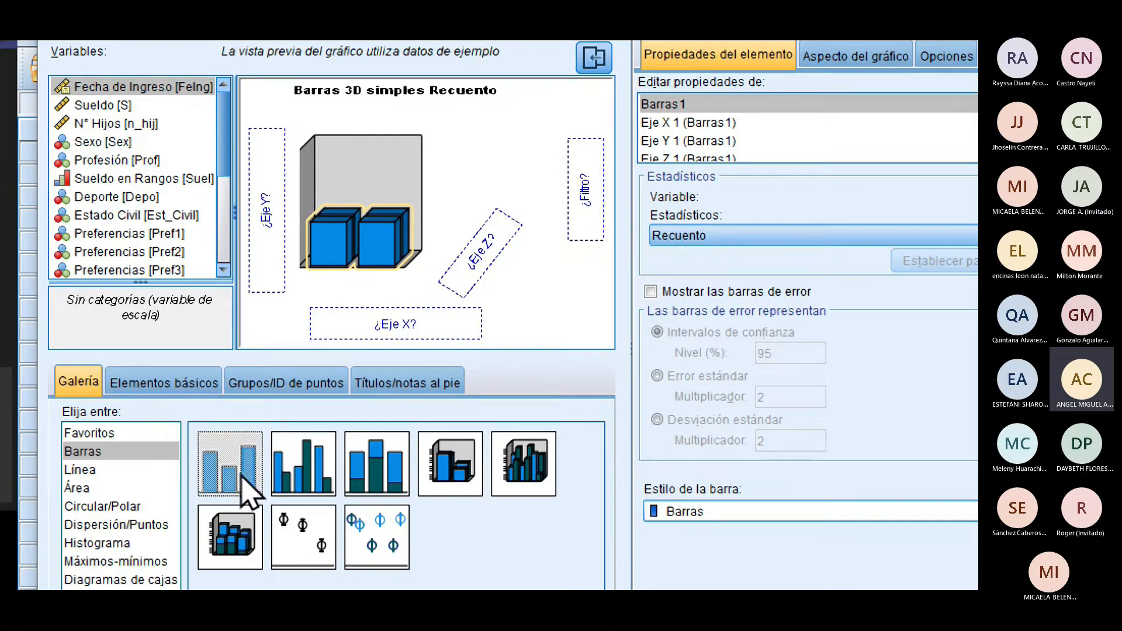
left_click(169, 455)
double_click(211, 474)
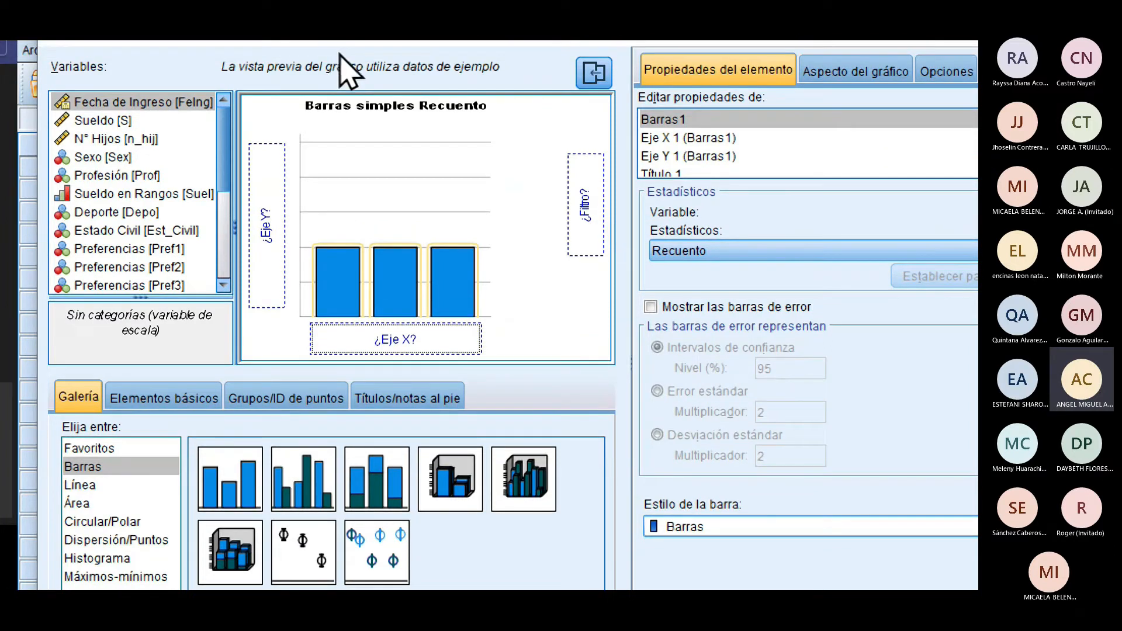
left_click(182, 178)
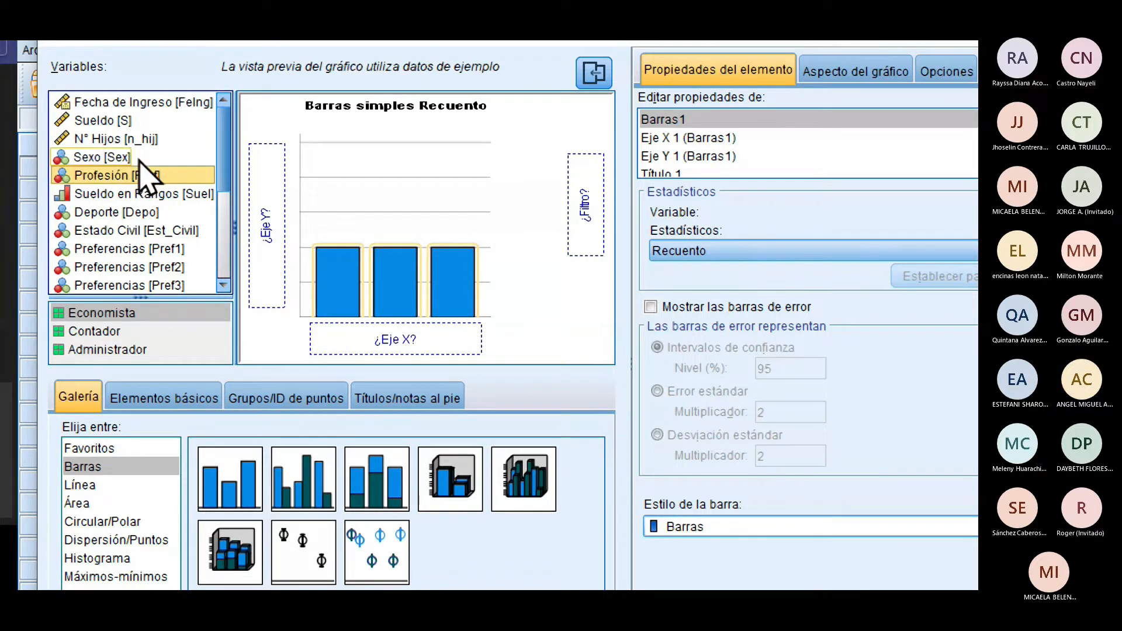
left_click(119, 159)
left_click_drag(109, 159, 370, 338)
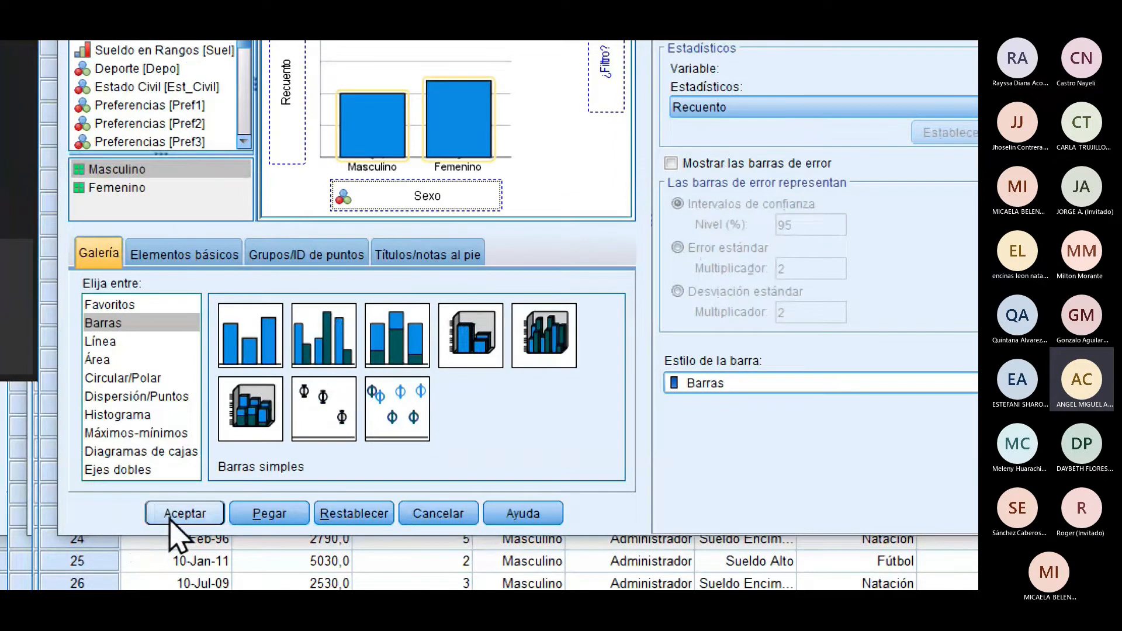
left_click(175, 515)
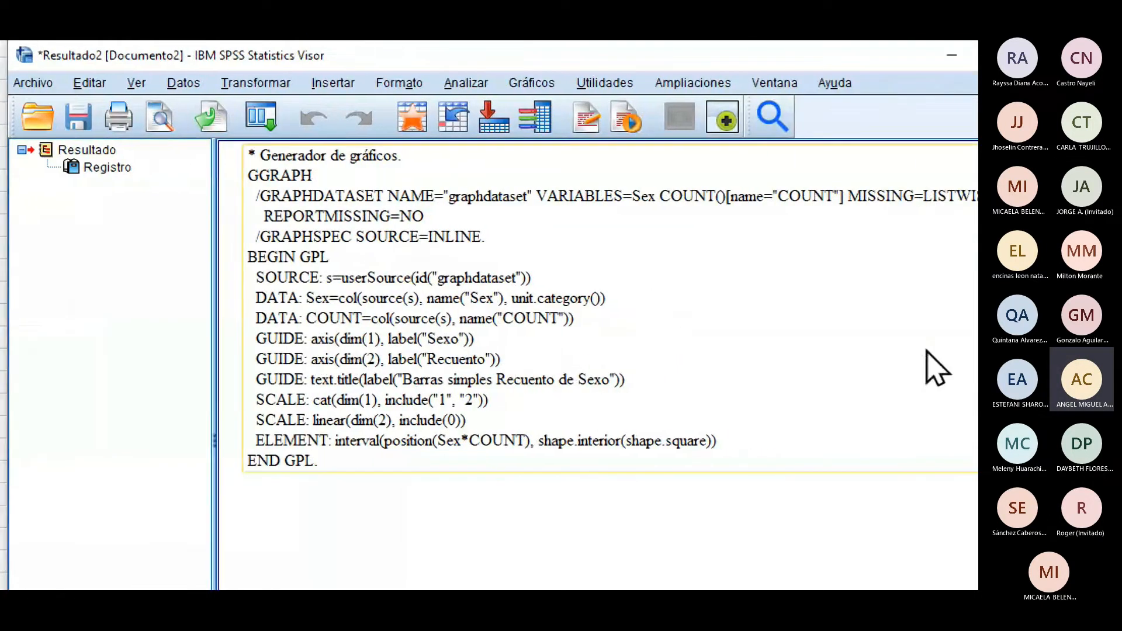
Step: Examine the simple bar chart of counts by Sexo in the output viewer
left_click(452, 390)
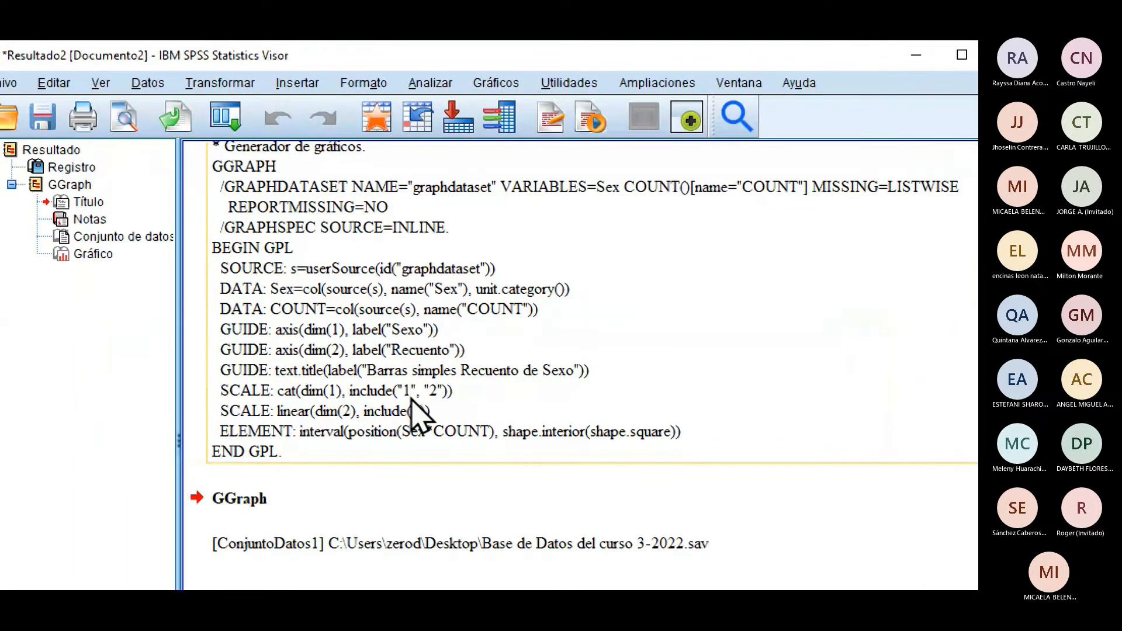
scroll(440, 400, "down", 5)
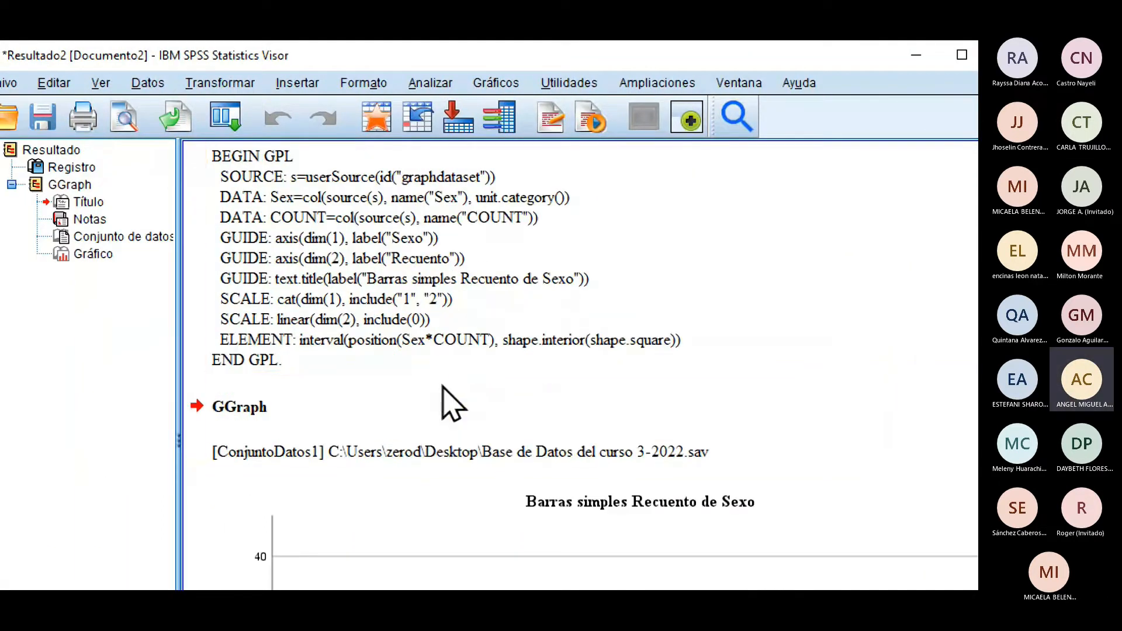
scroll(554, 397, "down", 2)
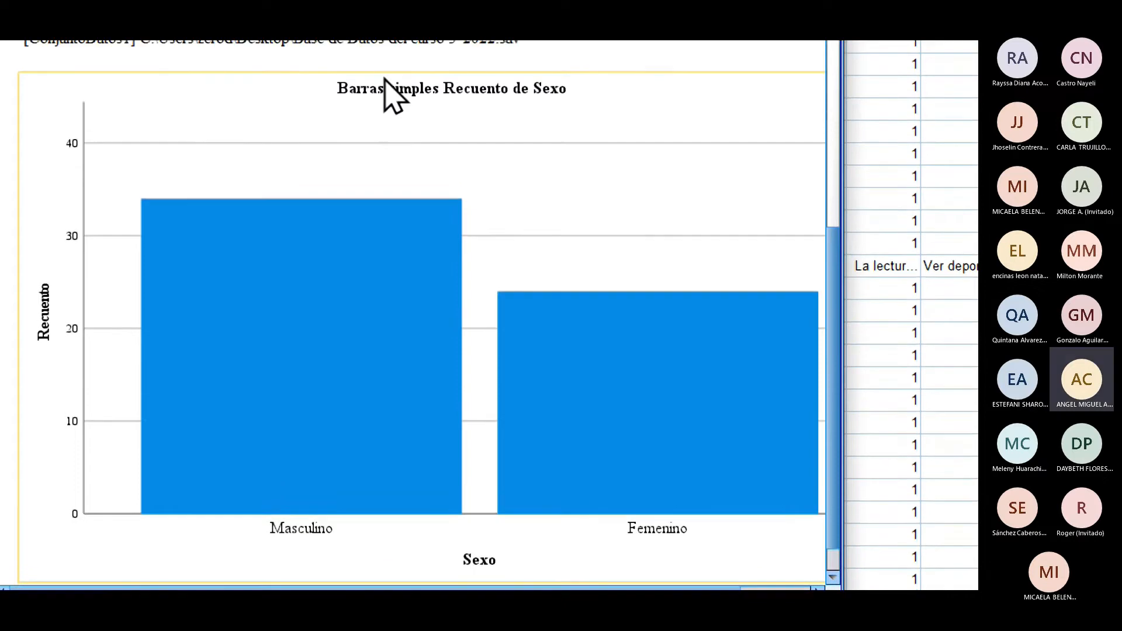
left_click_drag(842, 210, 925, 202)
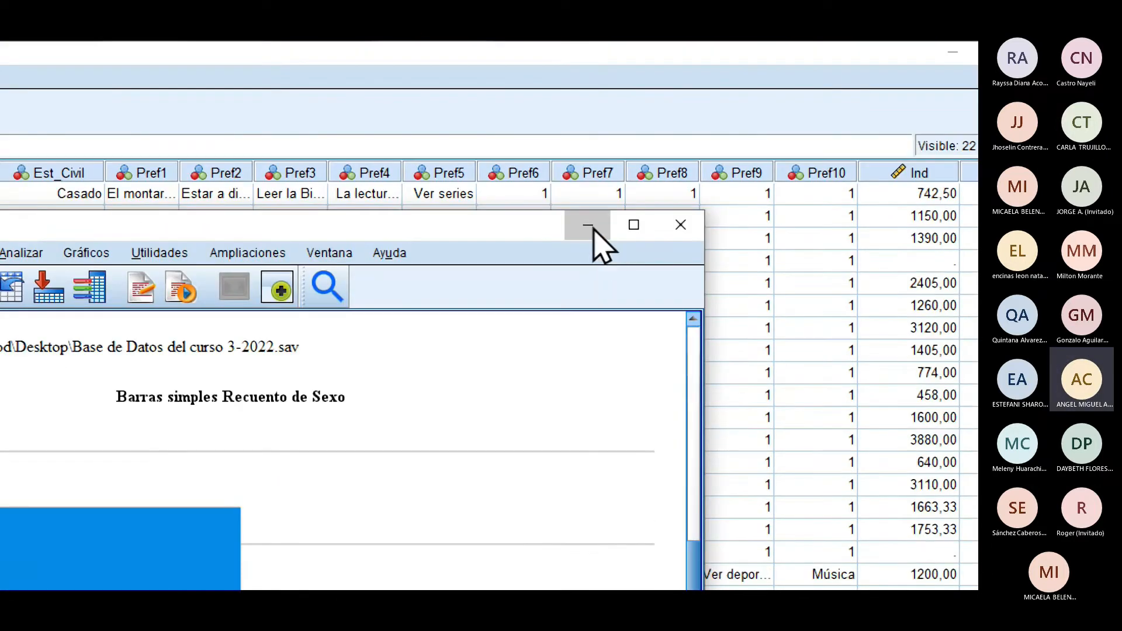
Step: Minimize the output viewer and reopen the chart builder from the data editor
left_click(590, 228)
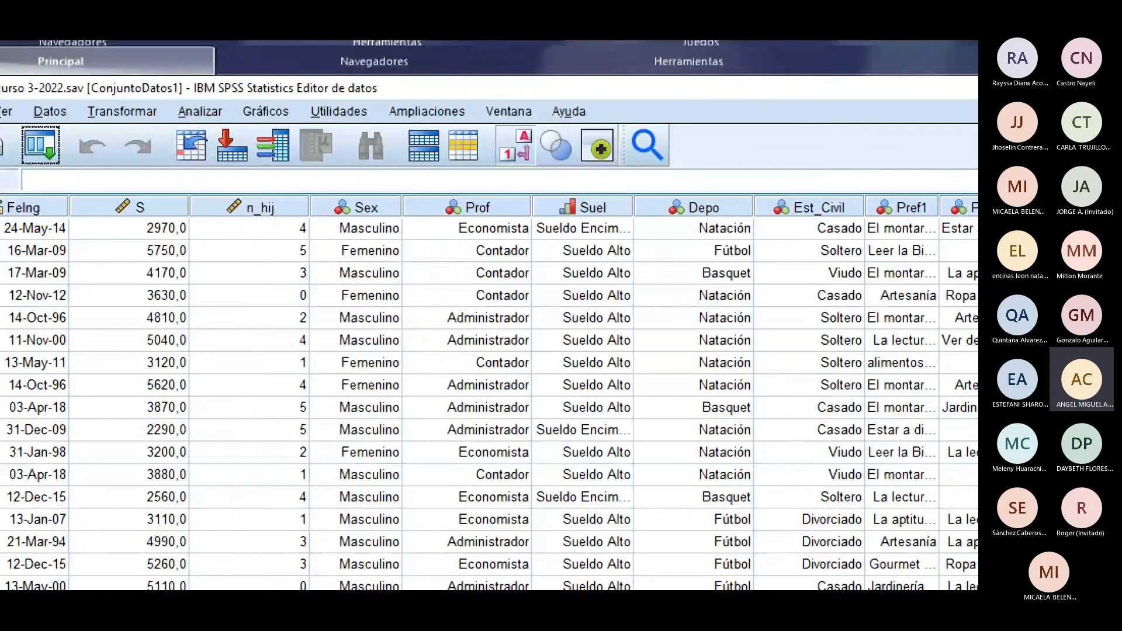
left_click(265, 111)
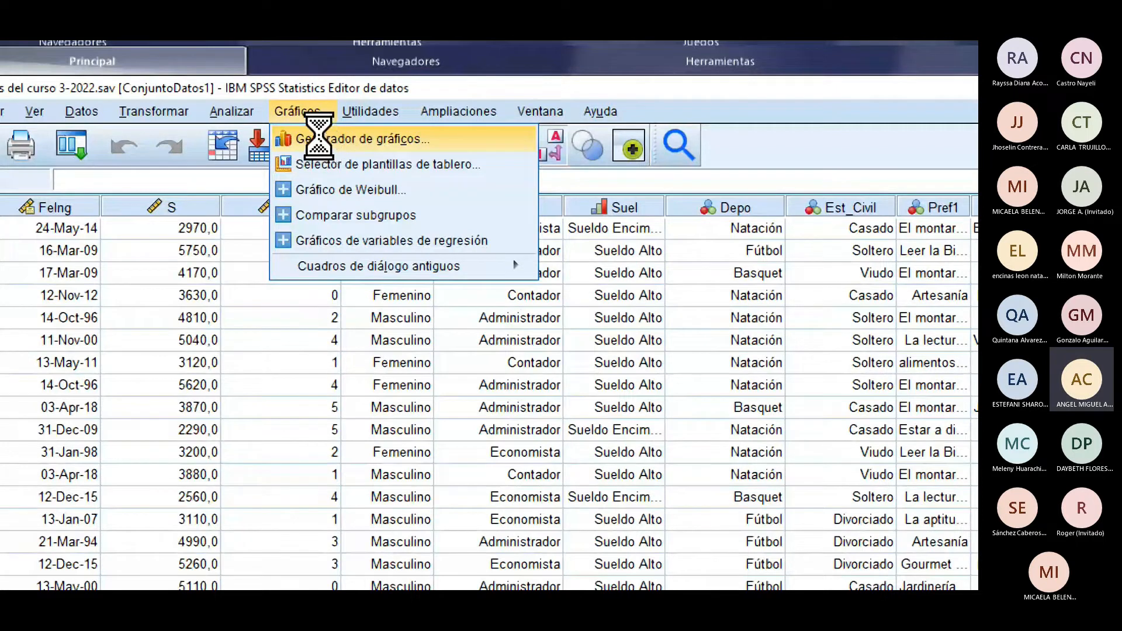
left_click(328, 139)
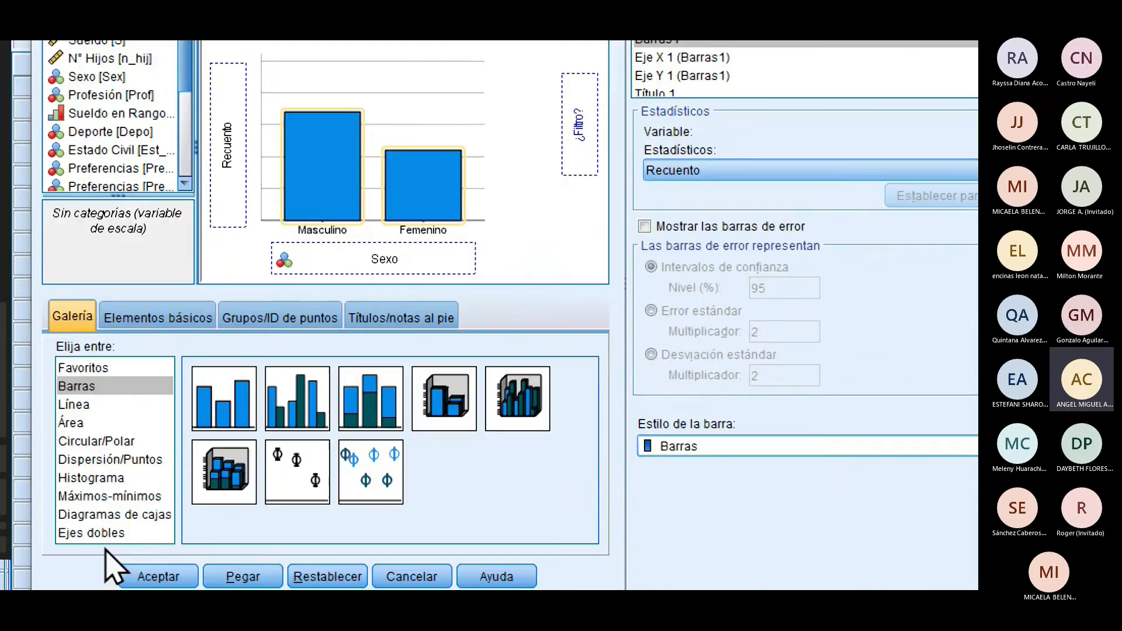
Step: Compare the gallery templates in the categories between Barras and Histograma
left_click(98, 384)
left_click(100, 419)
left_click(111, 438)
left_click(117, 456)
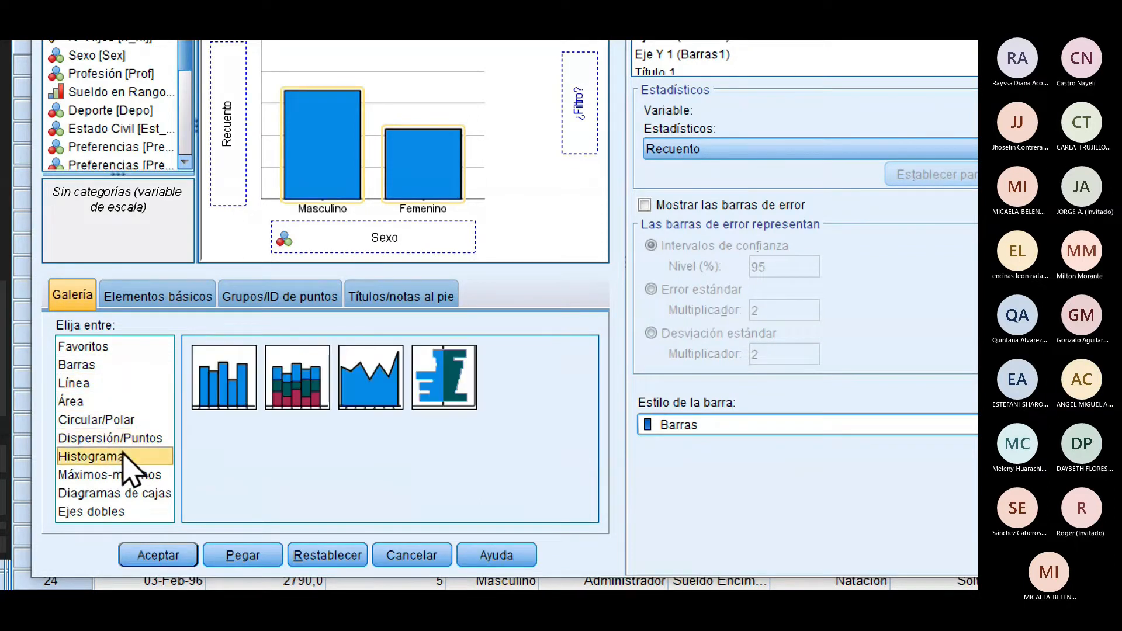
left_click(112, 439)
left_click(112, 420)
left_click(111, 401)
left_click(113, 383)
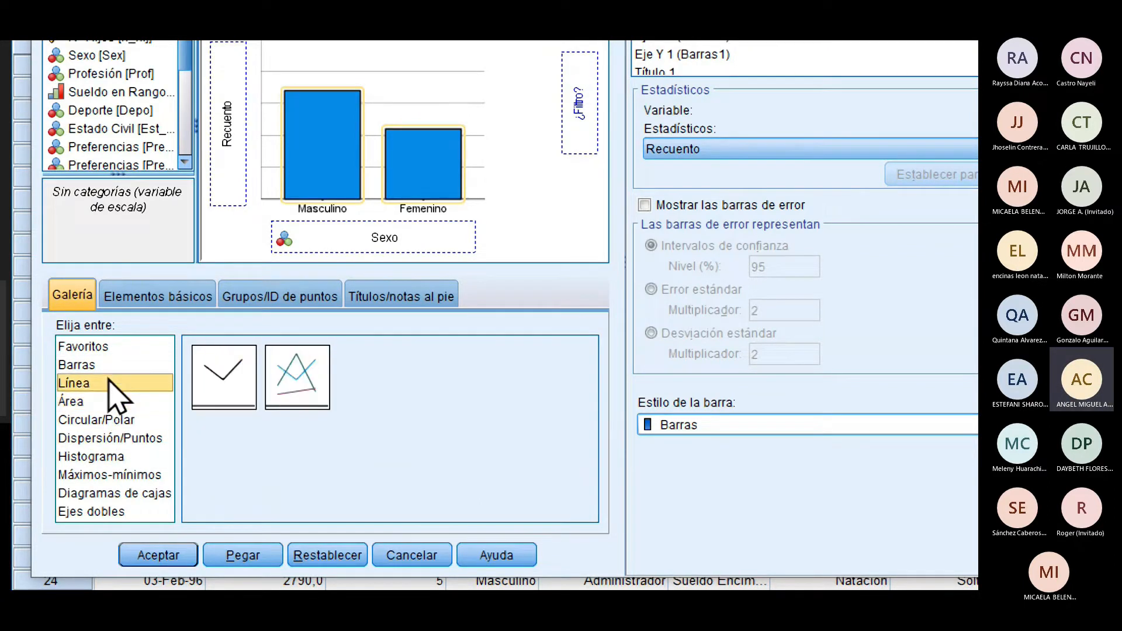
Step: Try the clustered bar template on the Sexo chart and return the preview to simple bars
left_click(99, 365)
left_click(296, 401)
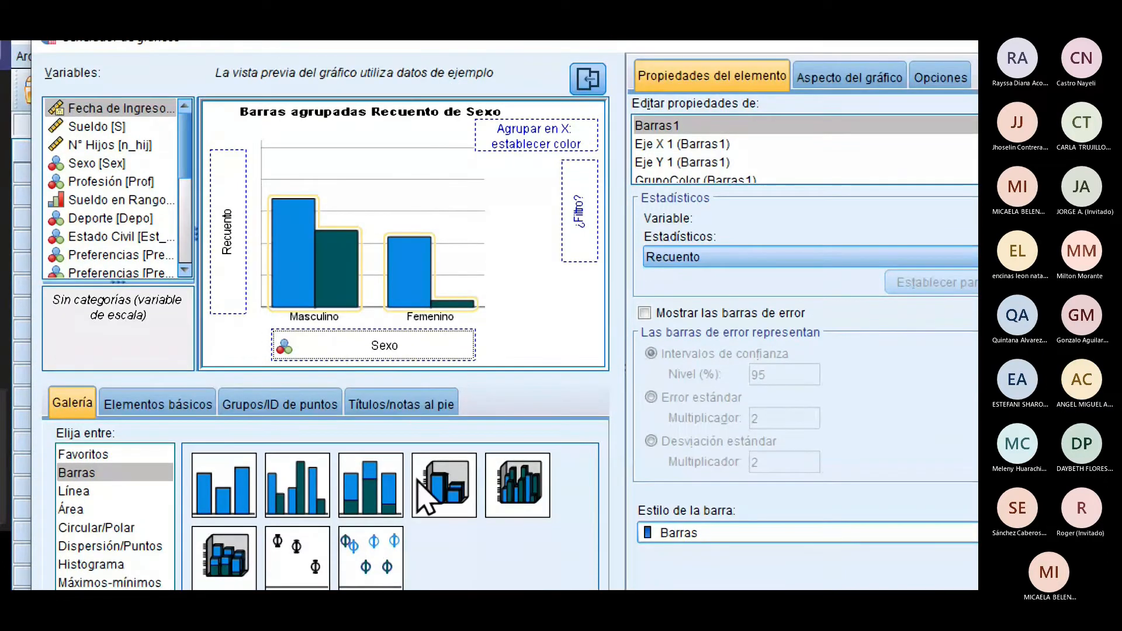
left_click_drag(262, 500, 466, 163)
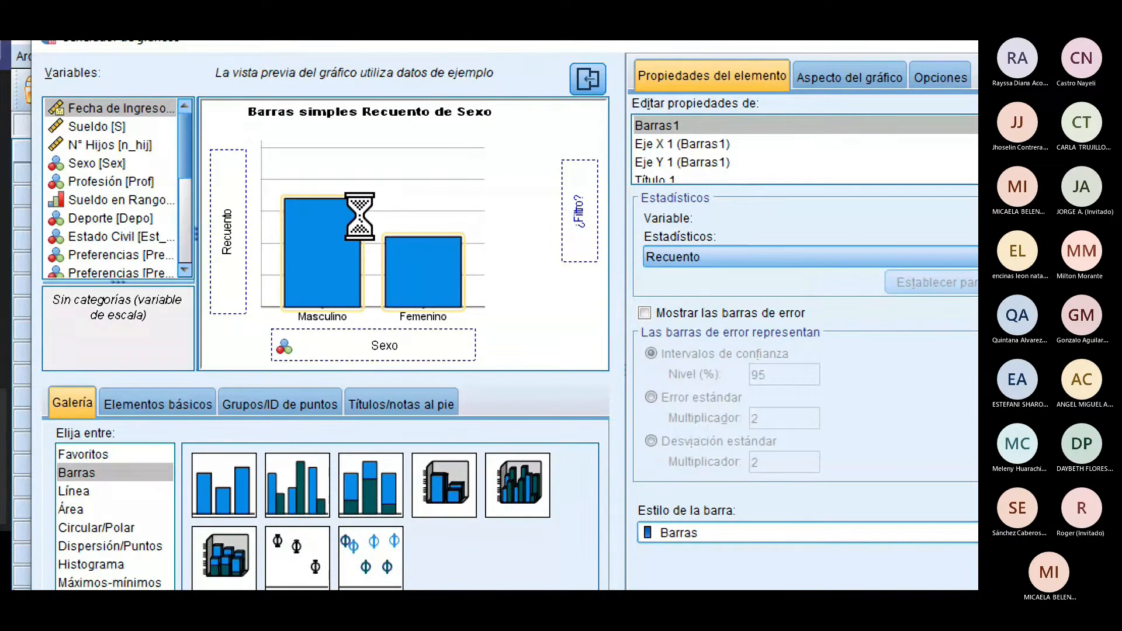
Step: Assign Profesión as the filter variable of the simple bar chart of Sexo
left_click(386, 350)
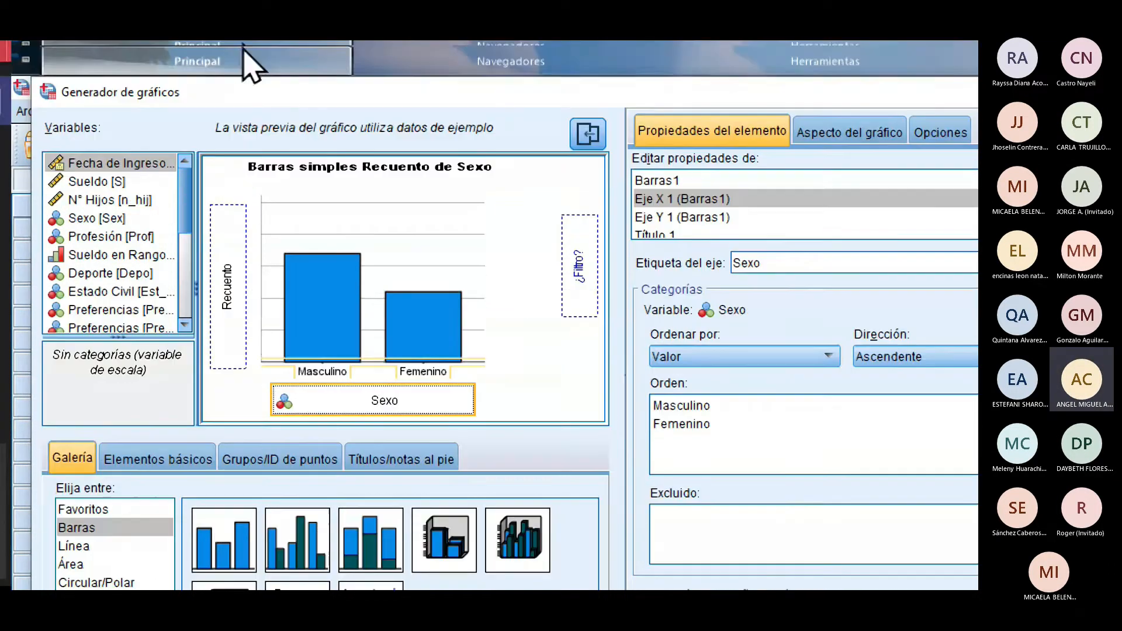
left_click(159, 255)
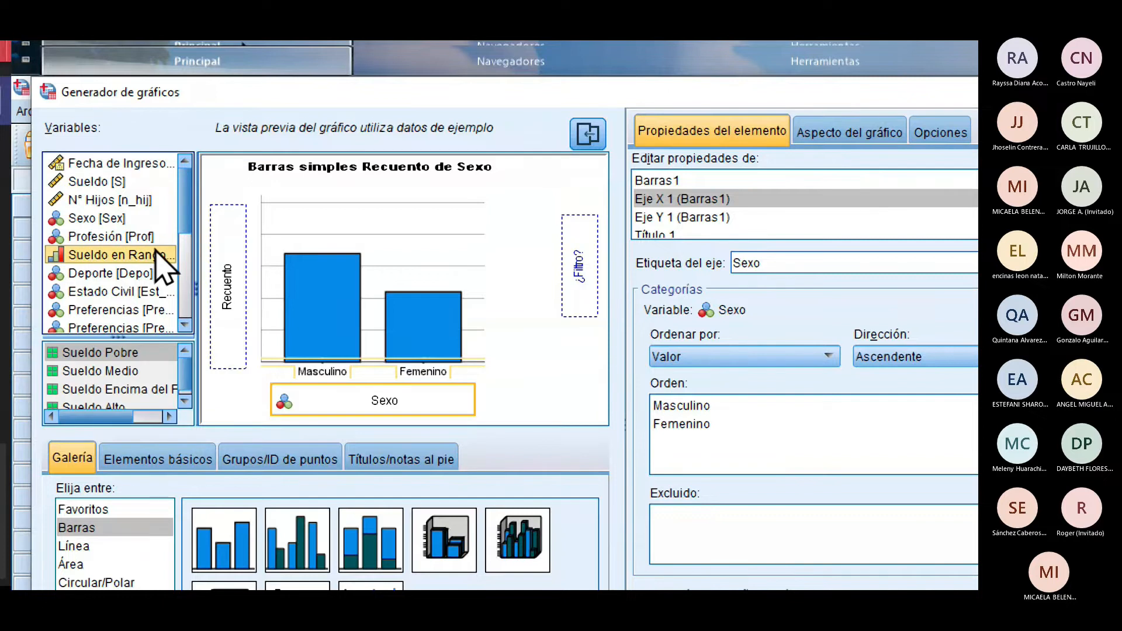
left_click(139, 240)
left_click_drag(131, 244, 577, 279)
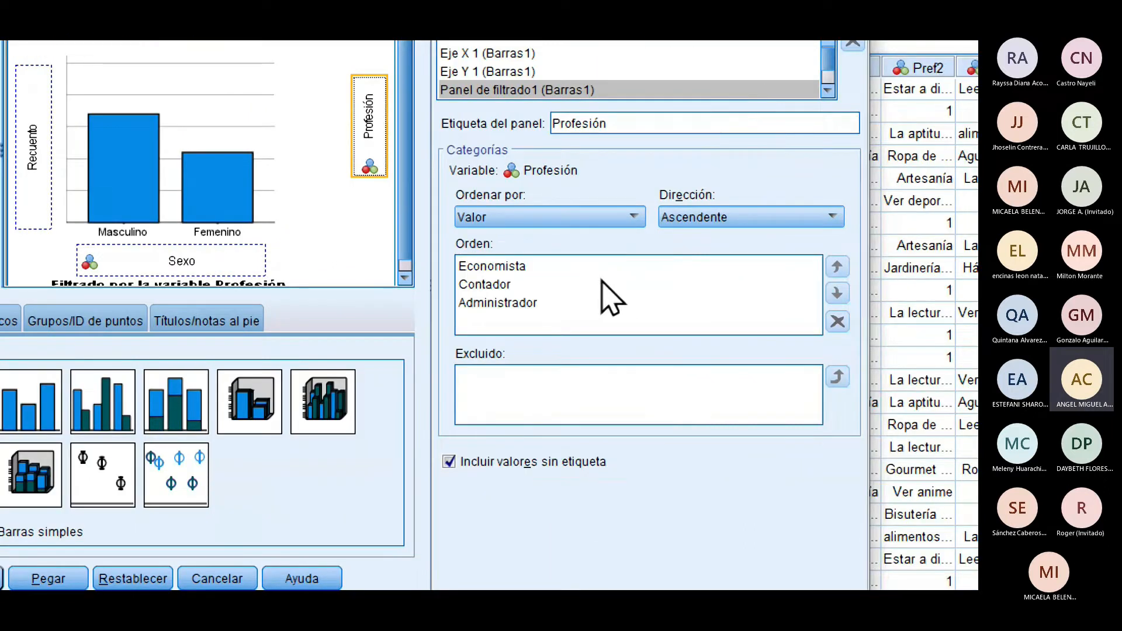
Step: Exclude the Administrador and Contador categories from the Profesión filter
left_click(467, 284)
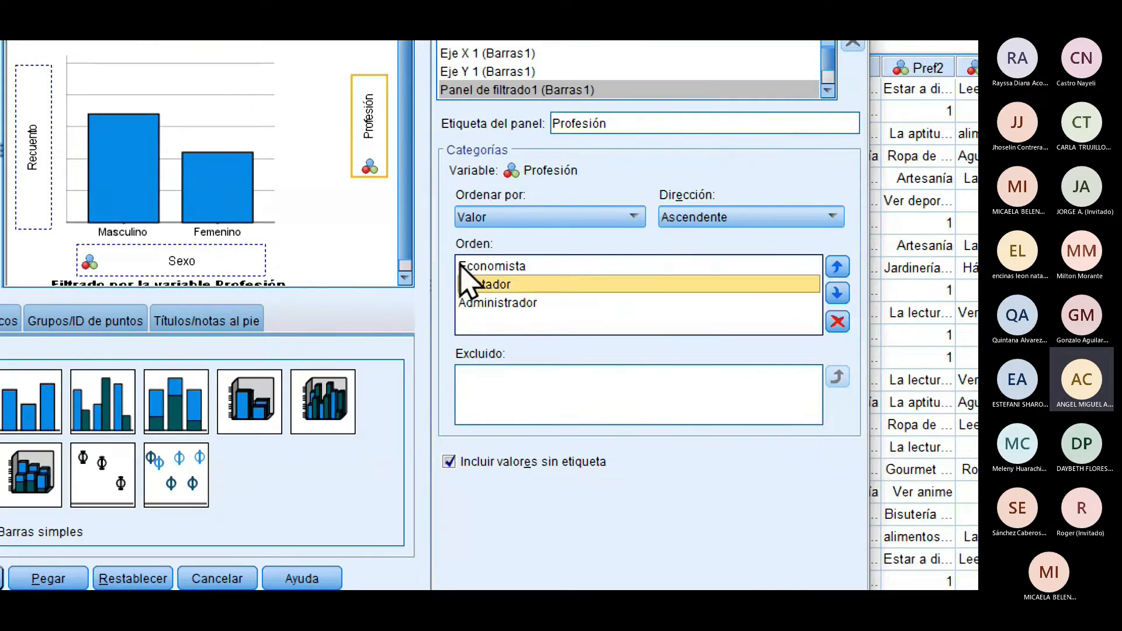
left_click(492, 266)
left_click(559, 285)
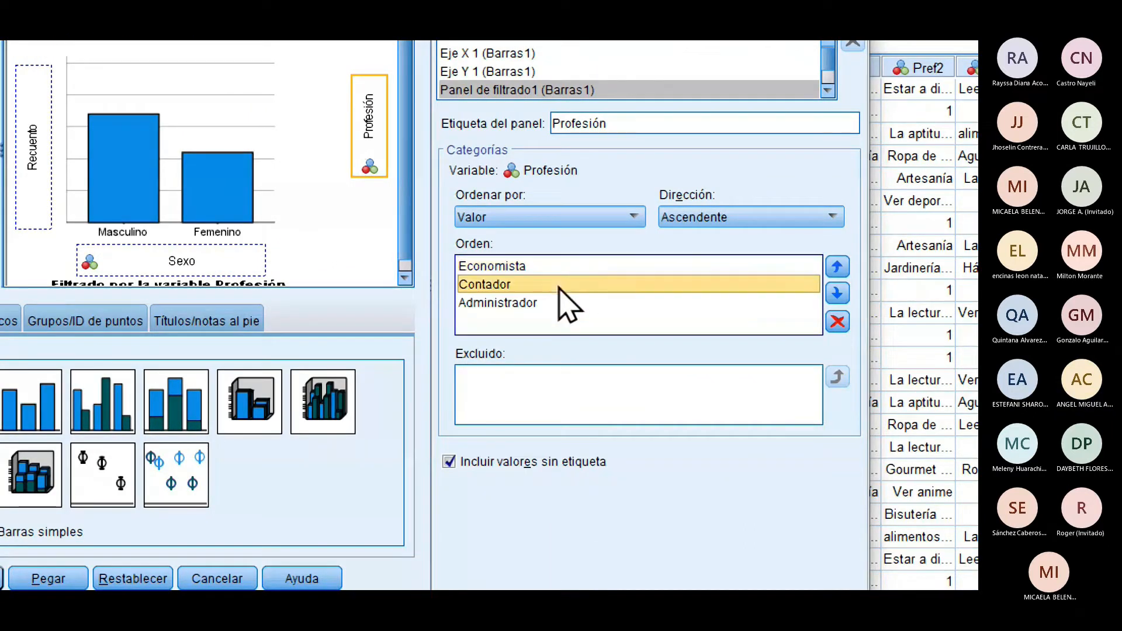
left_click(593, 300)
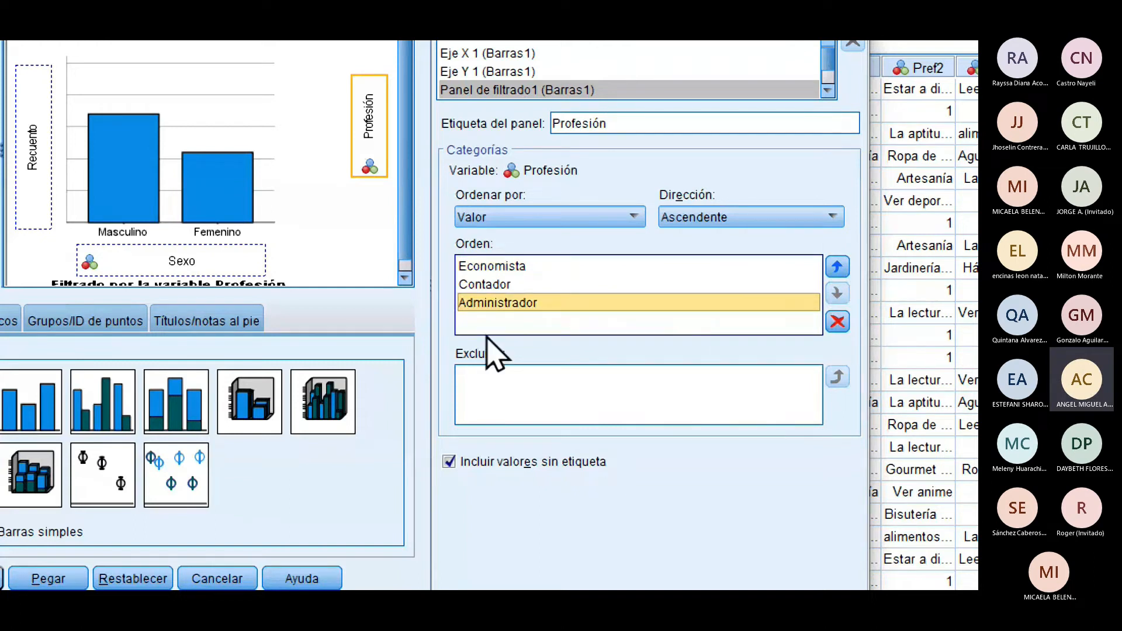
left_click(837, 321)
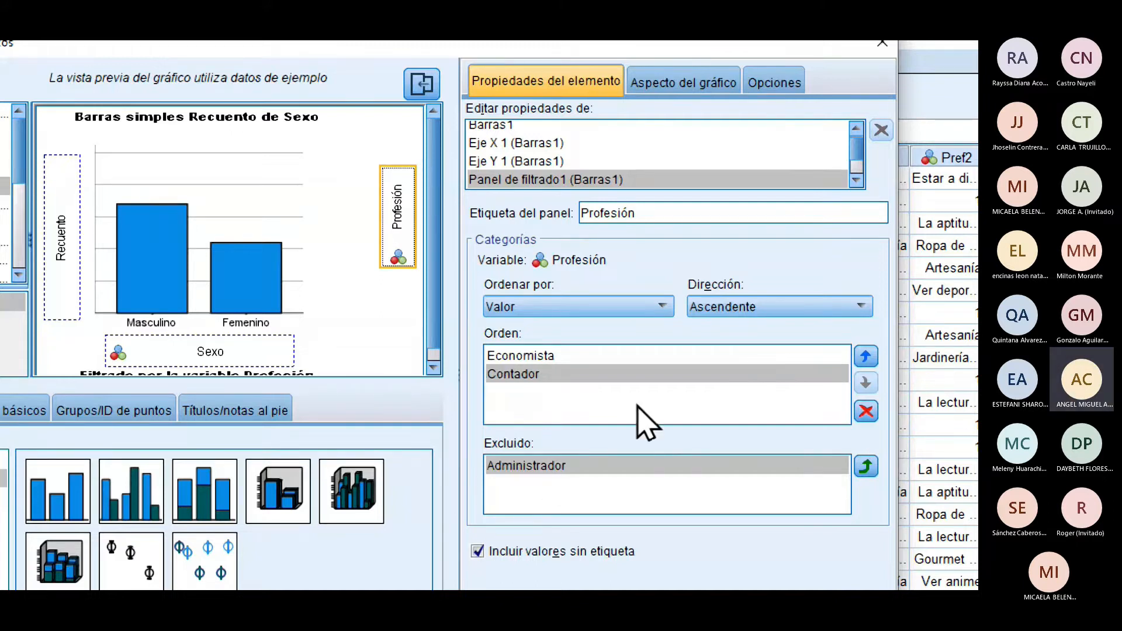
left_click(590, 375)
left_click(581, 465)
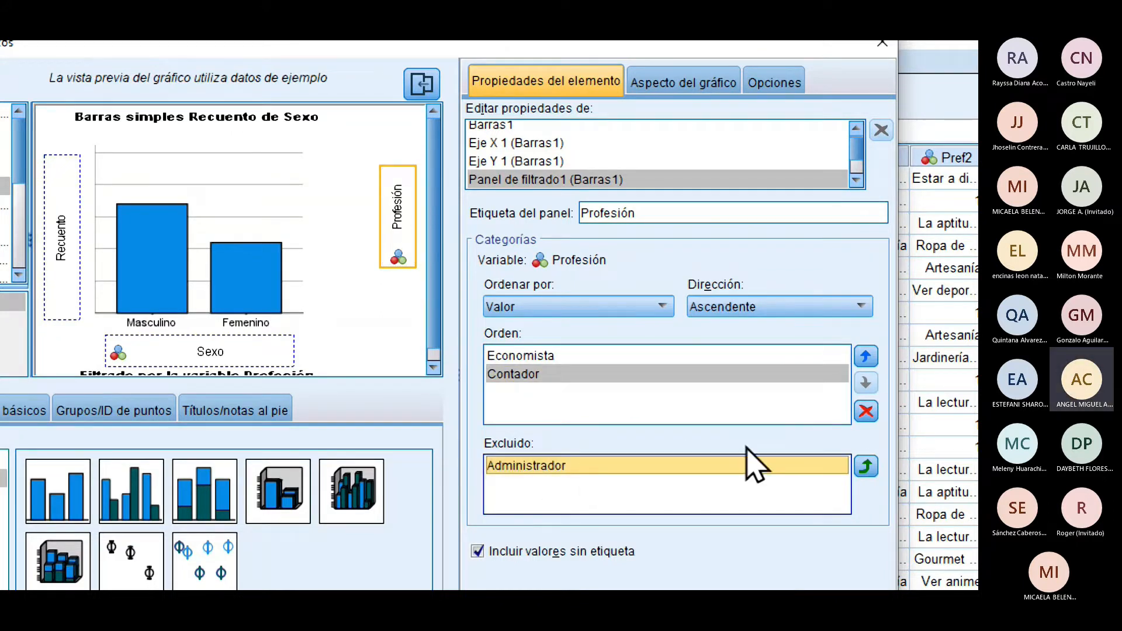
left_click(503, 375)
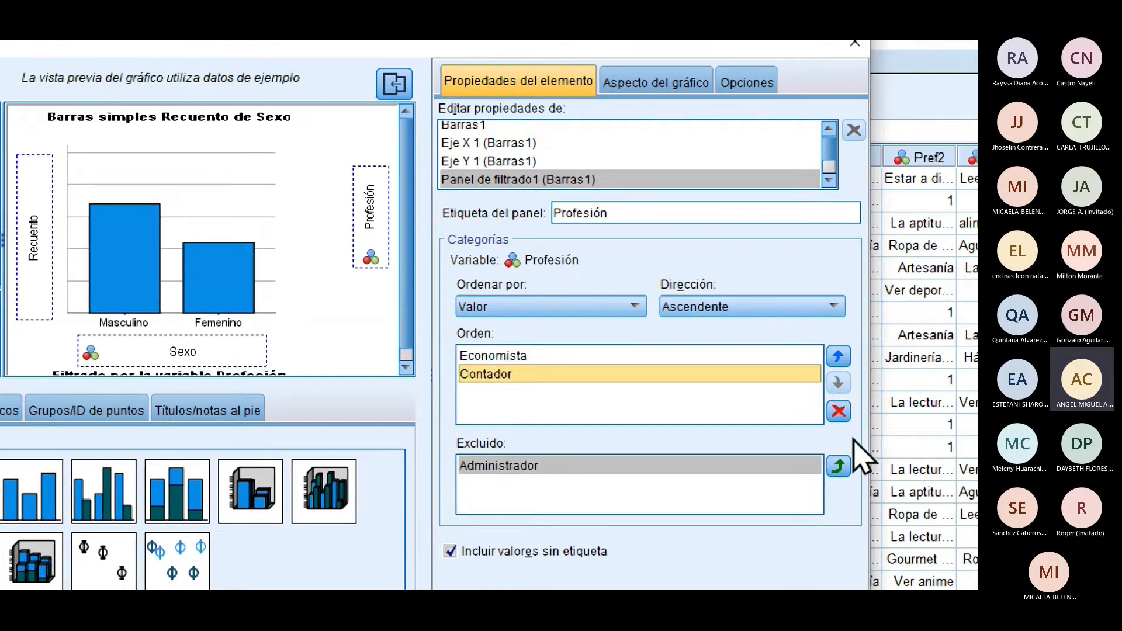
left_click(838, 411)
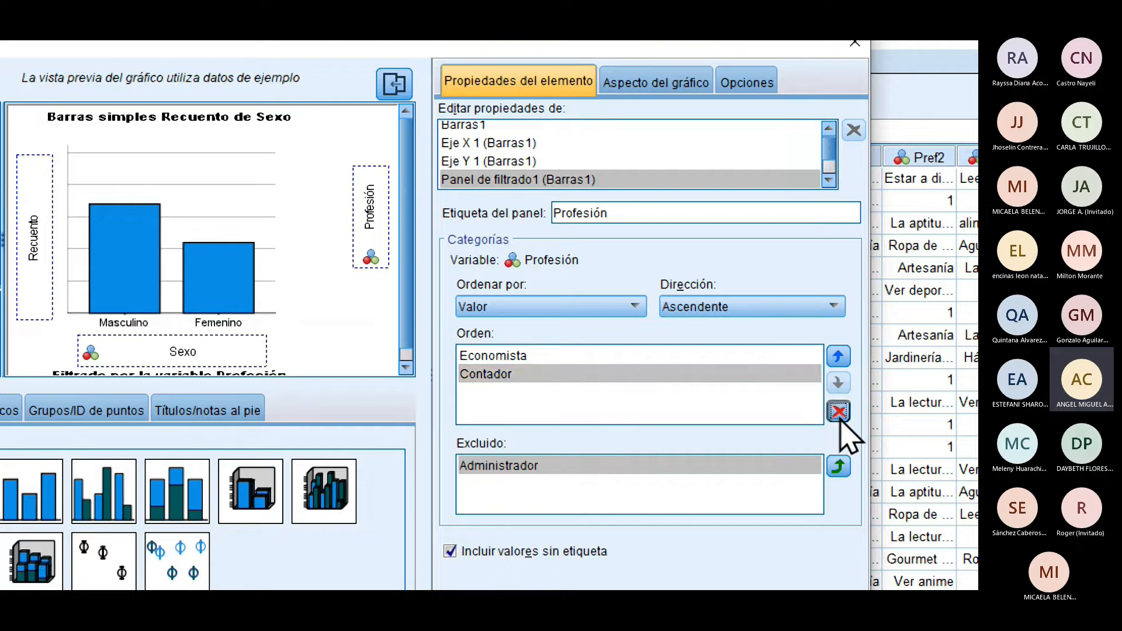
Step: Return Contador and Administrador to the included categories of the Profesión filter and generate the chart
left_click(643, 484)
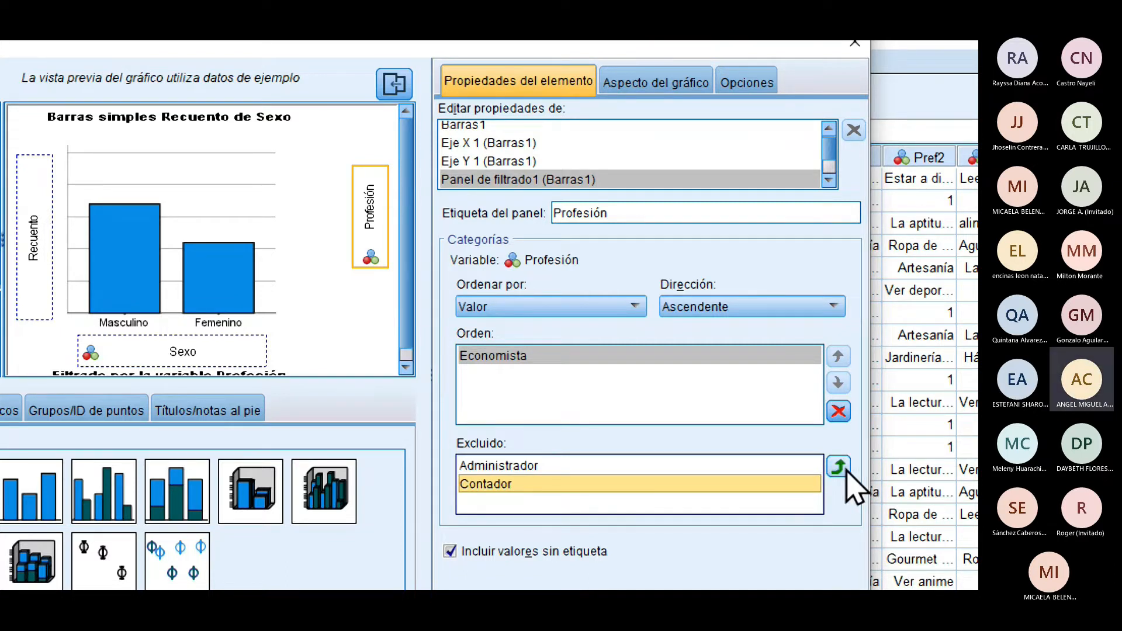
left_click(839, 467)
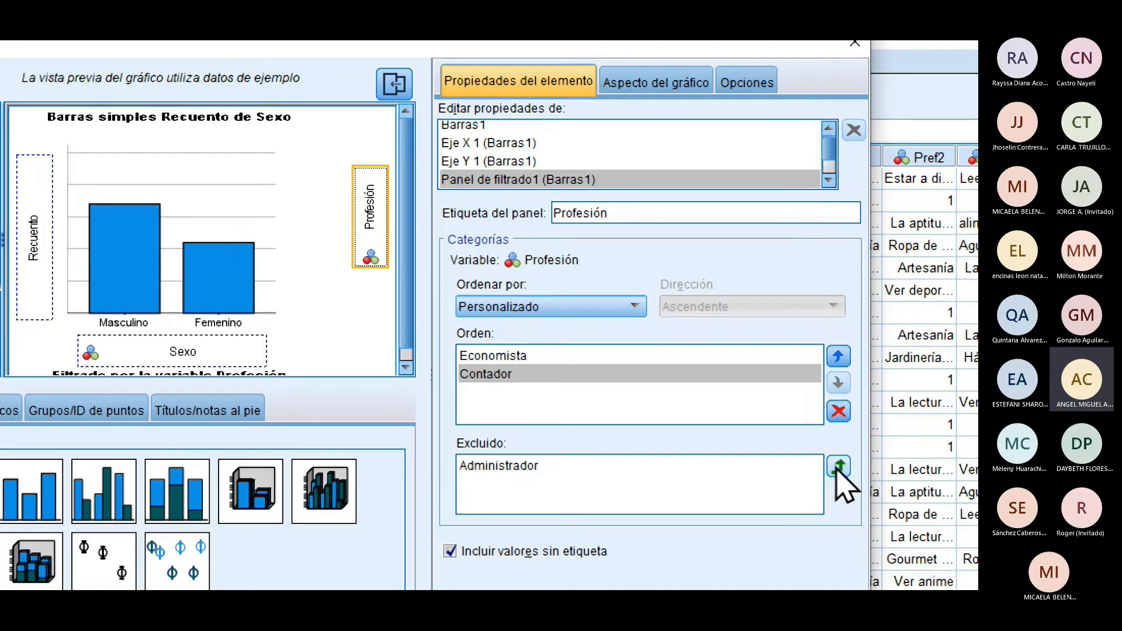
left_click(601, 465)
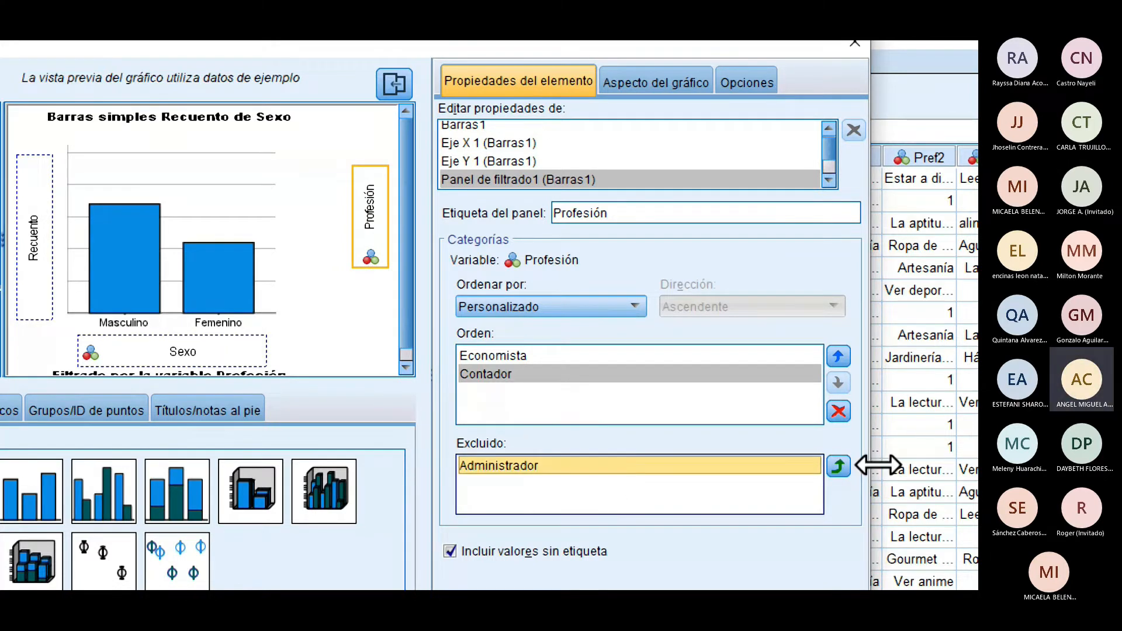
left_click(839, 467)
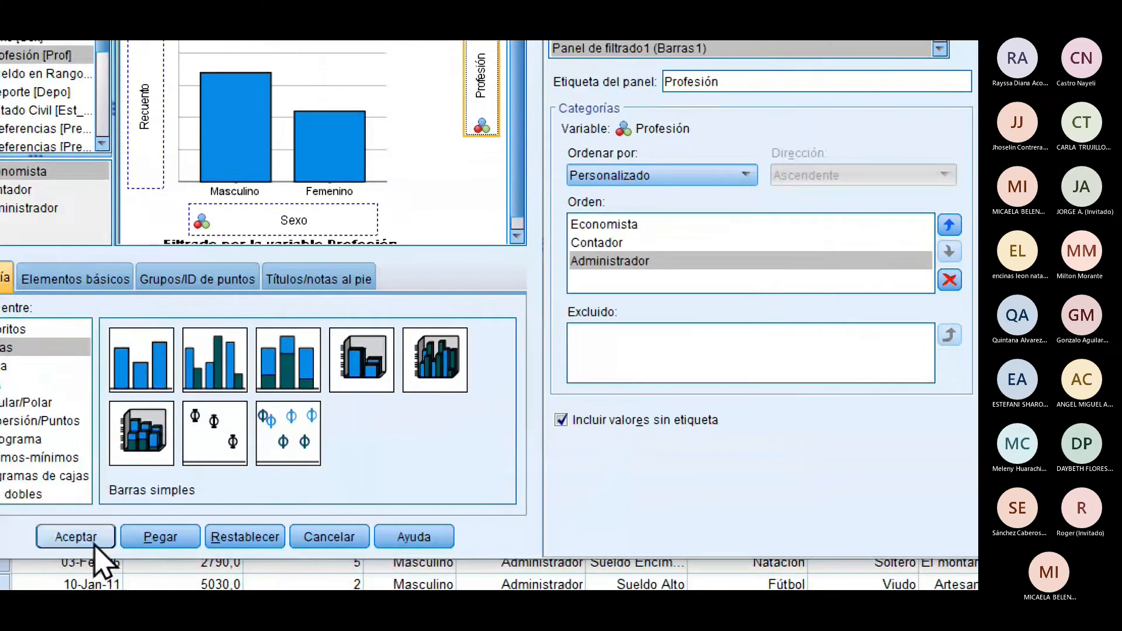
left_click(93, 543)
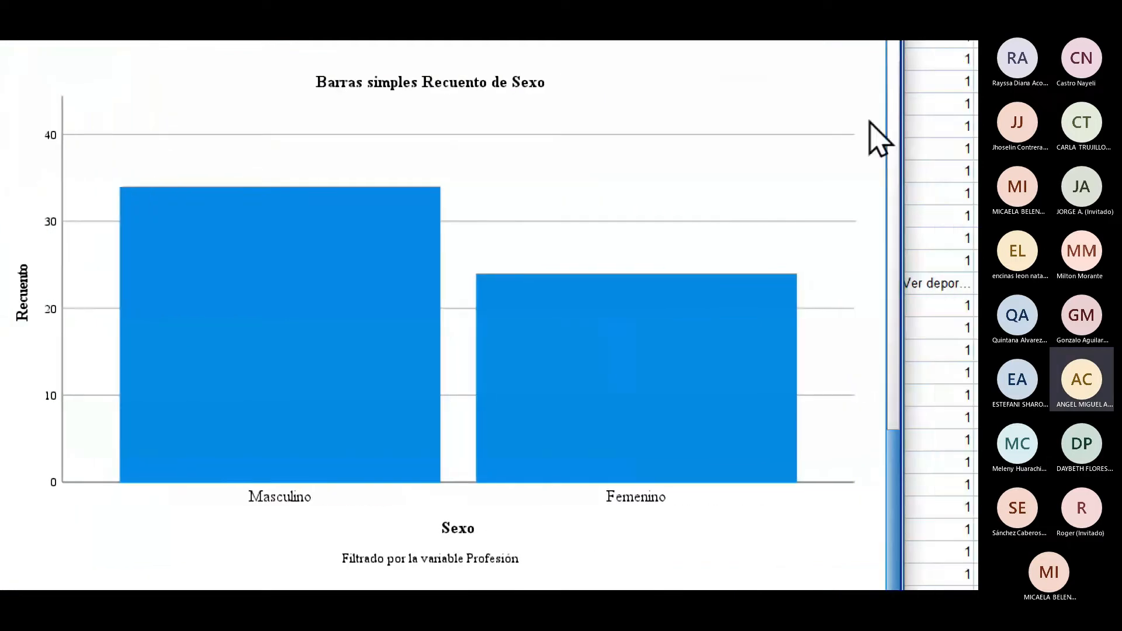
Step: Compare the Profesión-filtered Sexo chart with the earlier unfiltered chart in the output viewer
left_click(655, 318)
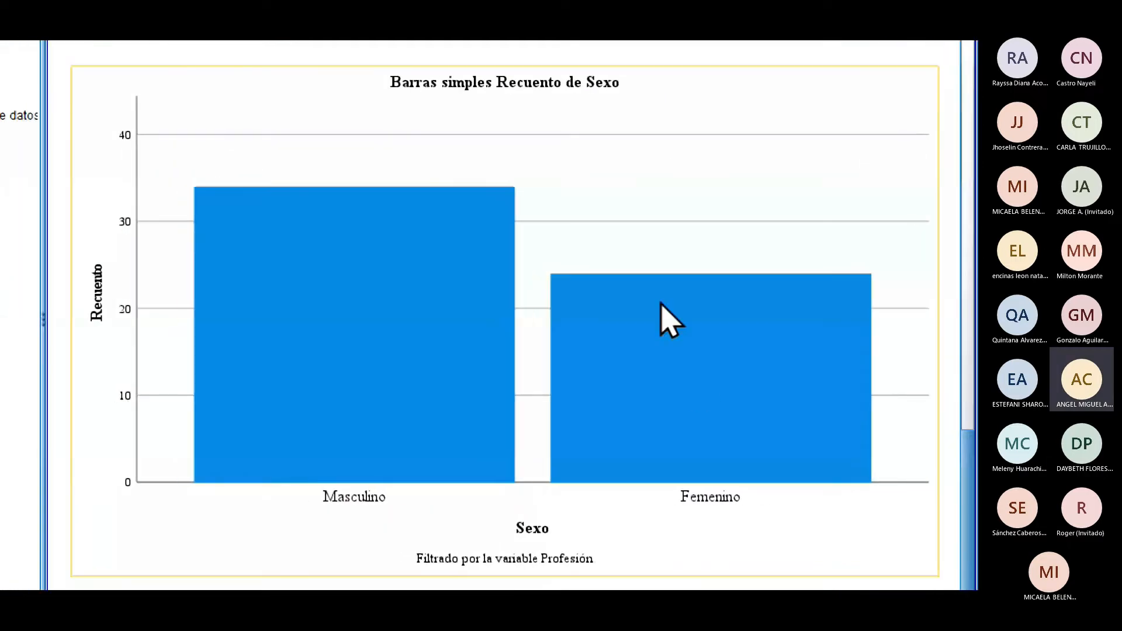
scroll(682, 386, "down", 5)
scroll(695, 388, "up", 3)
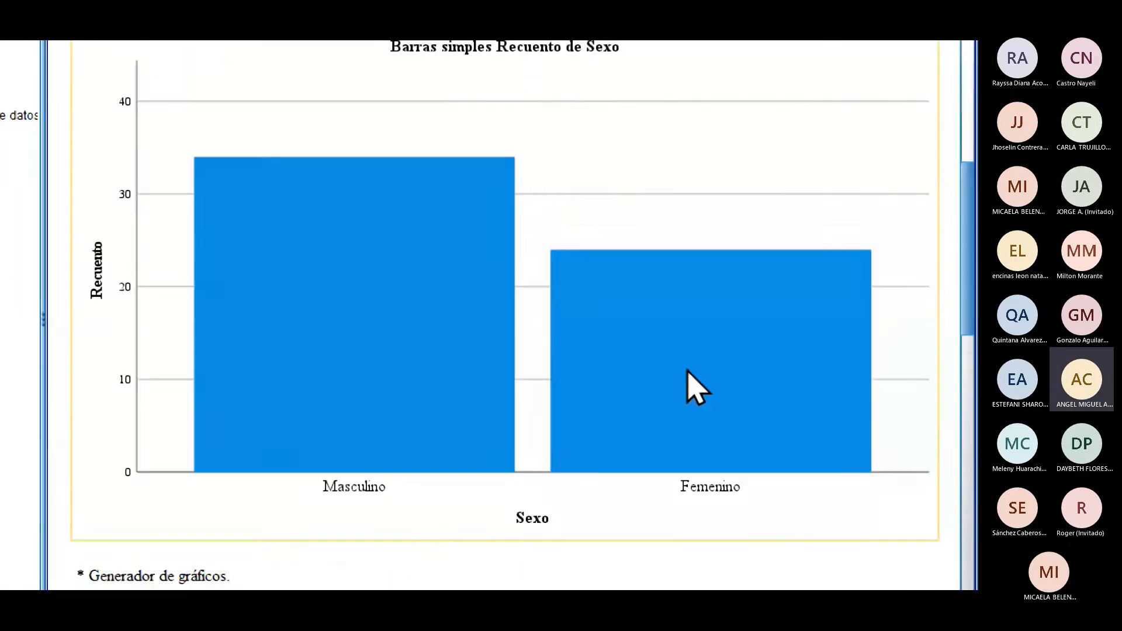
scroll(696, 388, "up", 4)
scroll(696, 388, "down", 3)
scroll(696, 388, "up", 4)
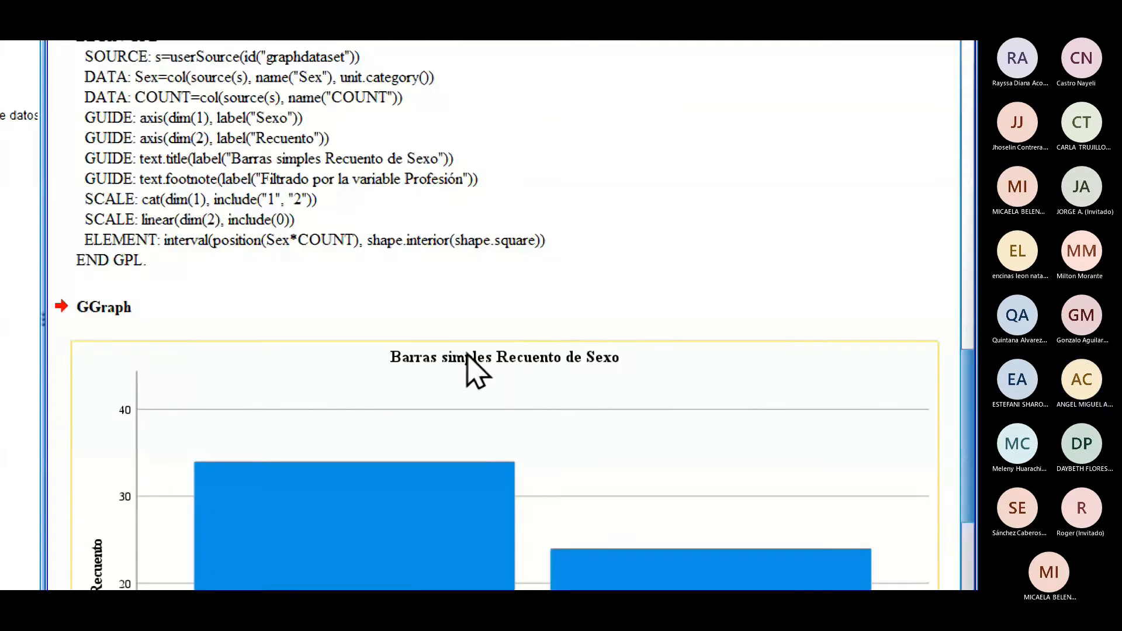
scroll(470, 365, "down", 4)
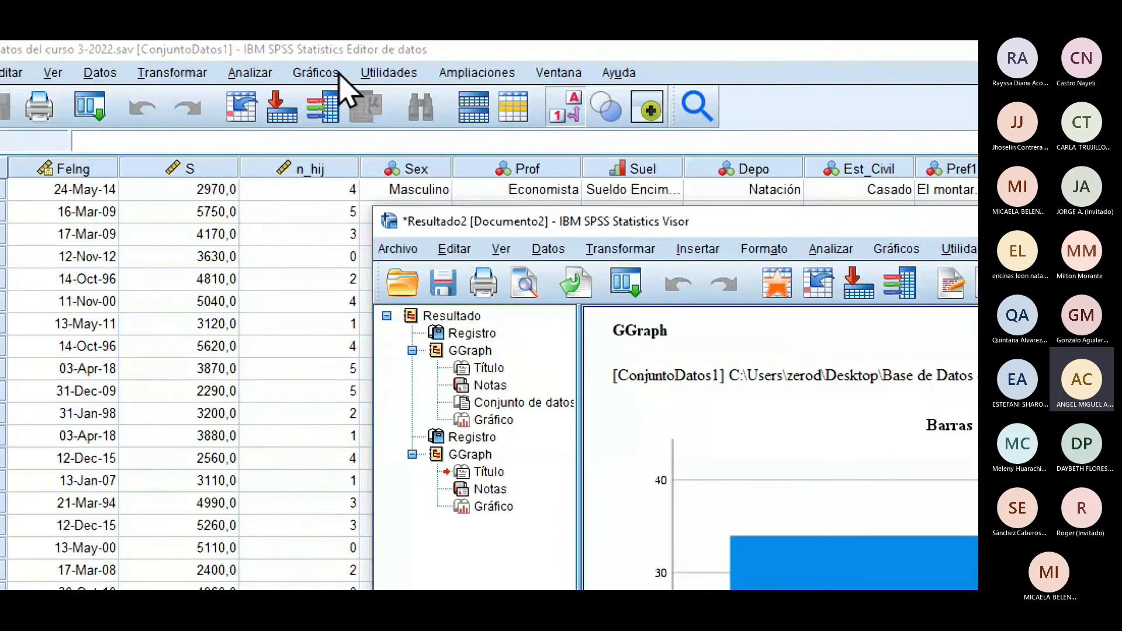
Step: Reopen the chart builder and generate the Sexo chart with Contador and Administrador excluded from the Profesión filter
left_click(336, 72)
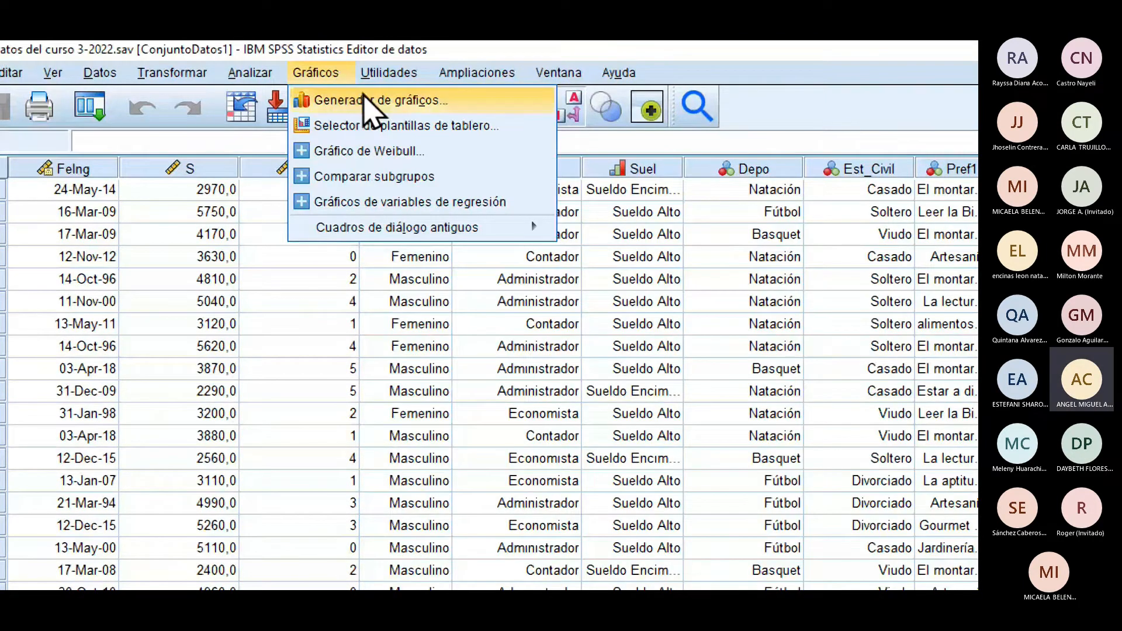
left_click(368, 102)
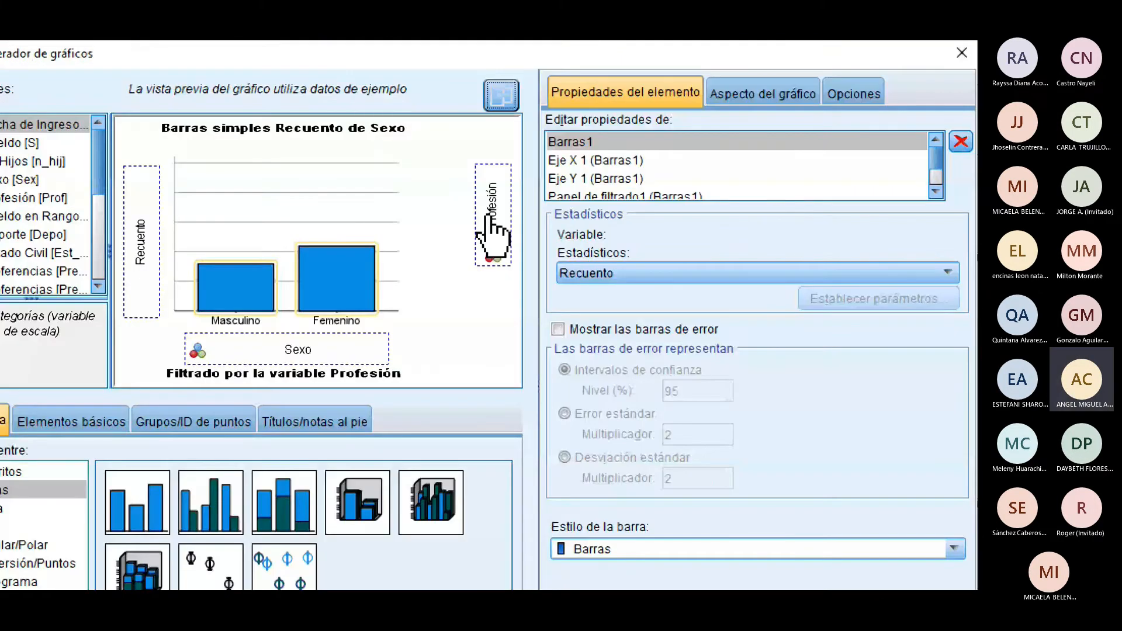
left_click(483, 257)
left_click(632, 369)
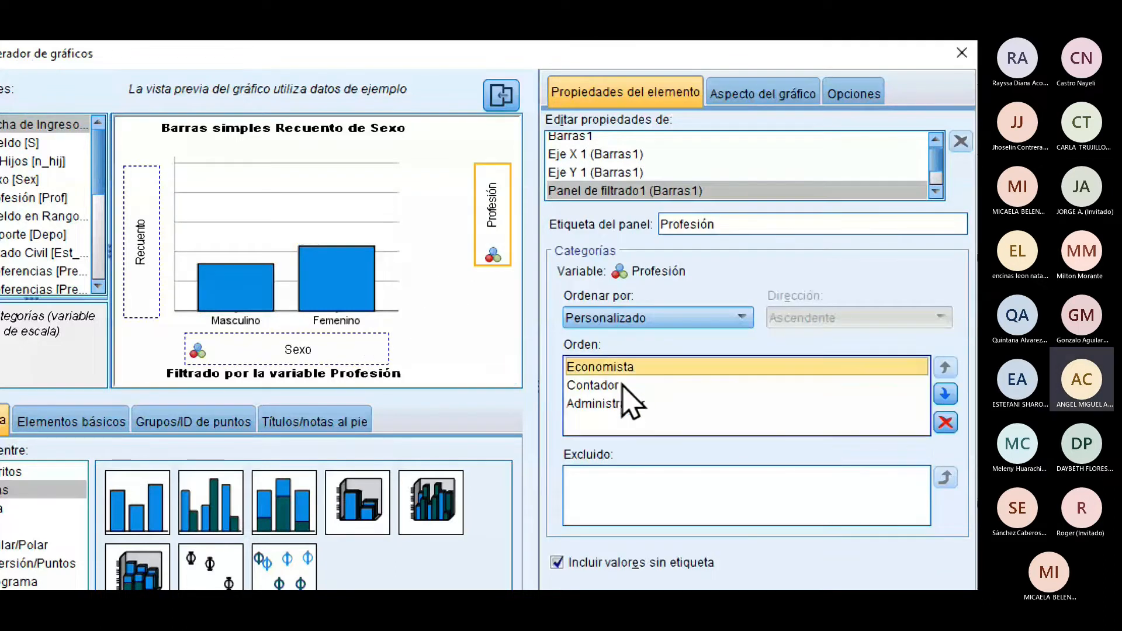
left_click(664, 385)
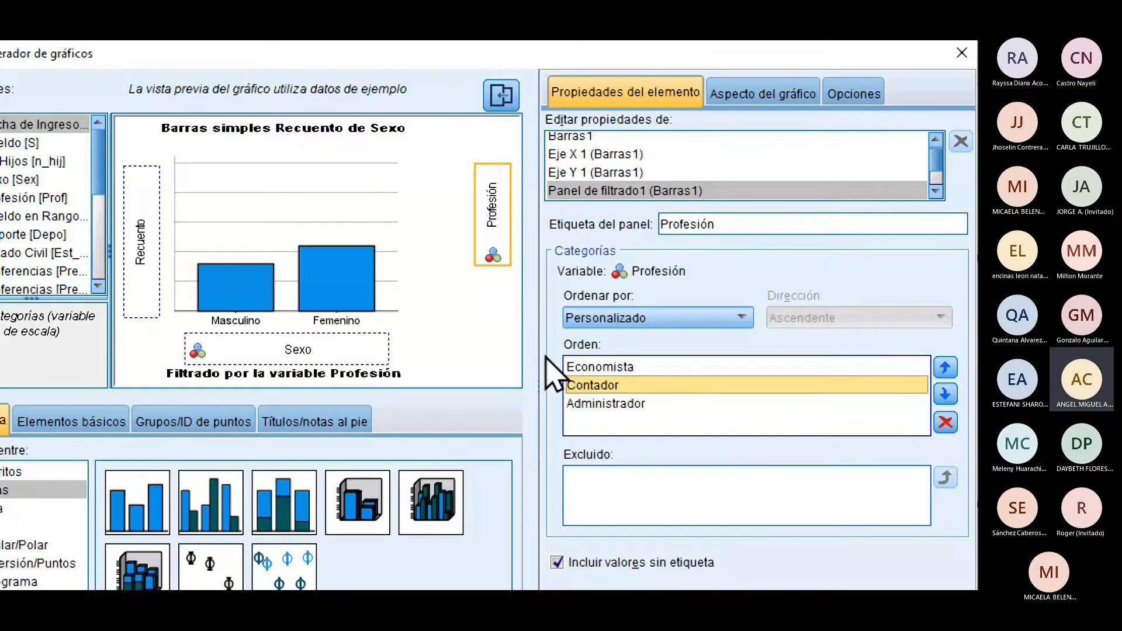
left_click(887, 422)
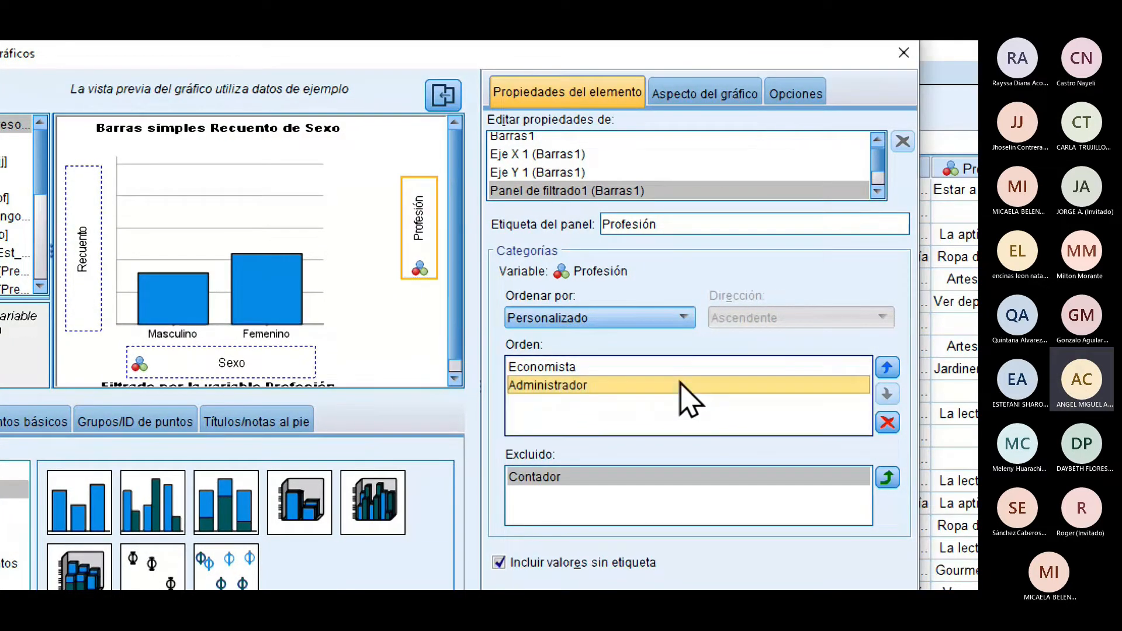
left_click(876, 426)
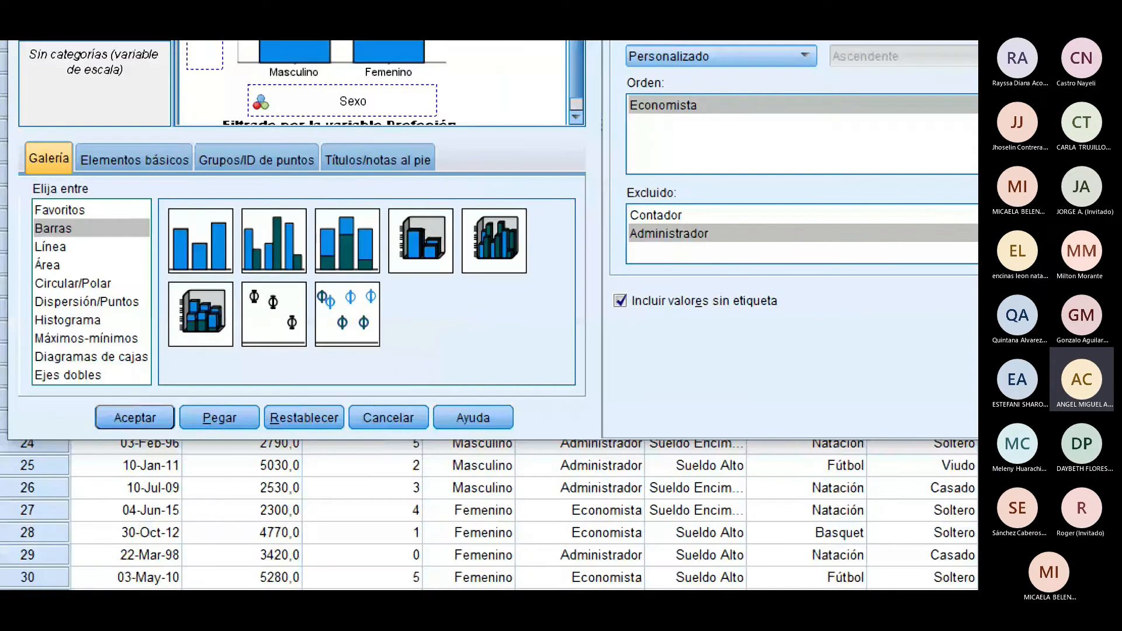
left_click(136, 417)
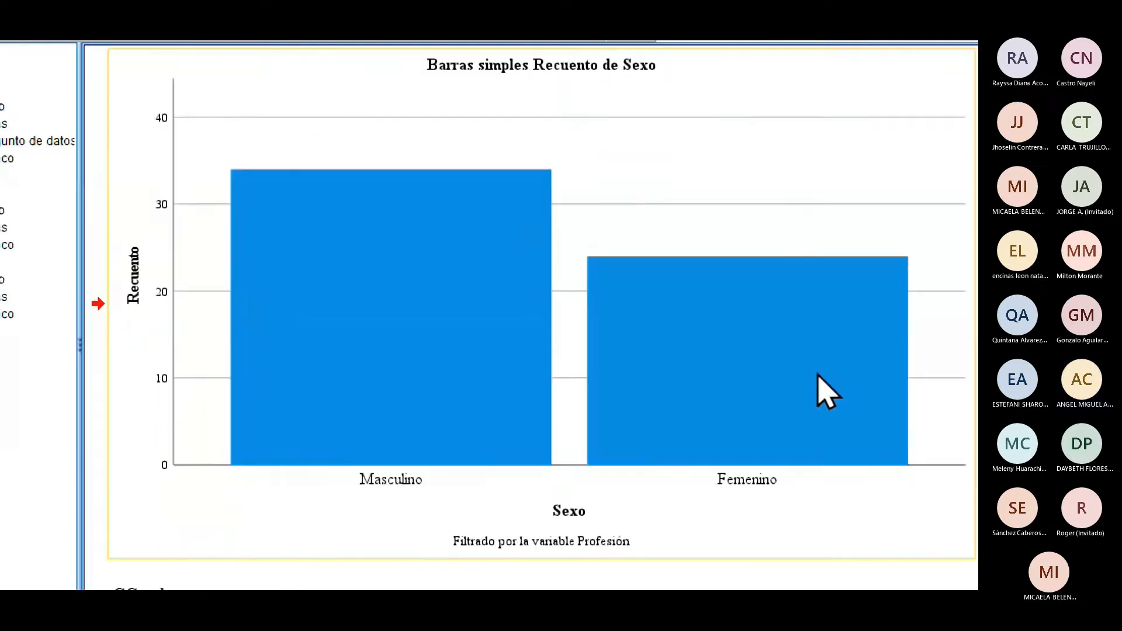
Step: Delete the chart builder syntax log between the first and second charts in the output
scroll(758, 368, "up", 10)
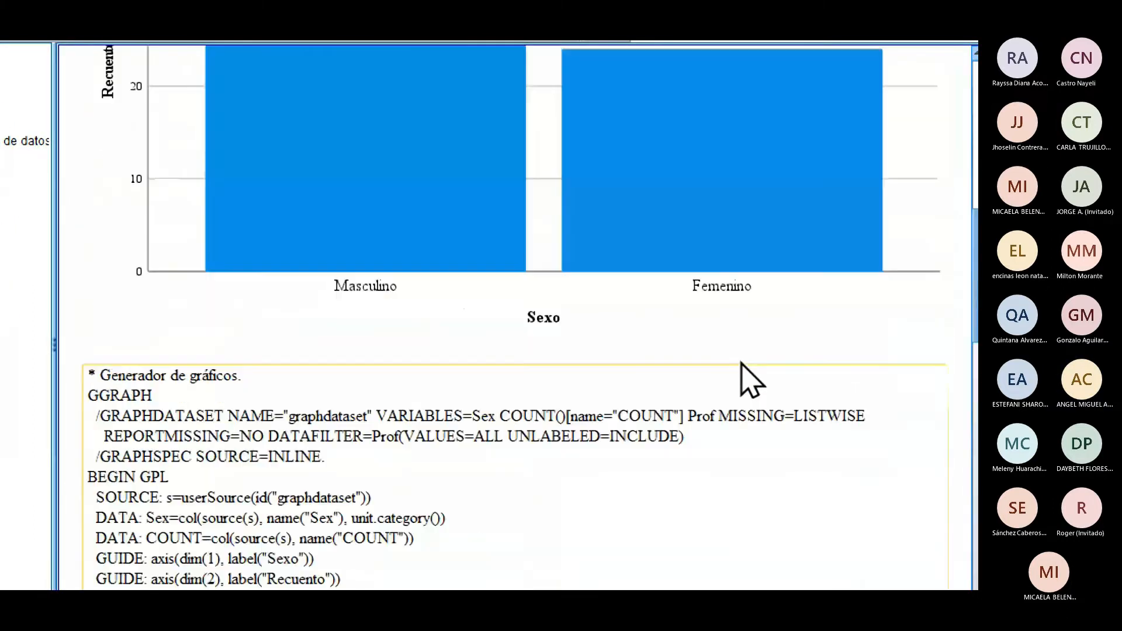
left_click(675, 448)
key("Delete")
Step: Compare the Economista-only Sexo chart with the chart that includes all professions
scroll(672, 445, "down", 5)
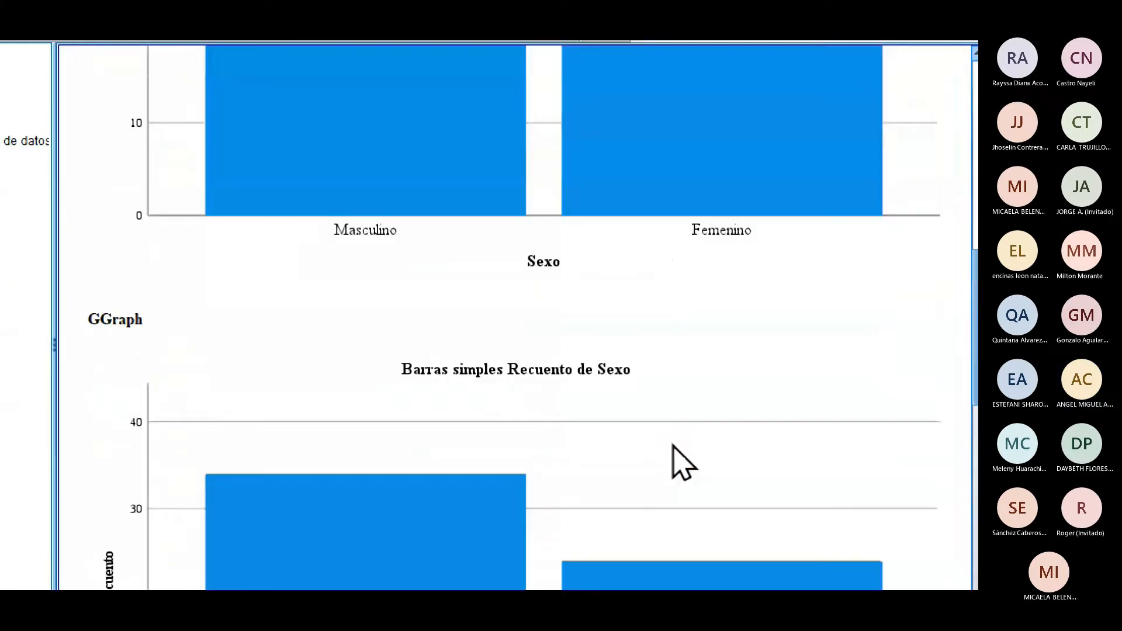
scroll(681, 462, "down", 10)
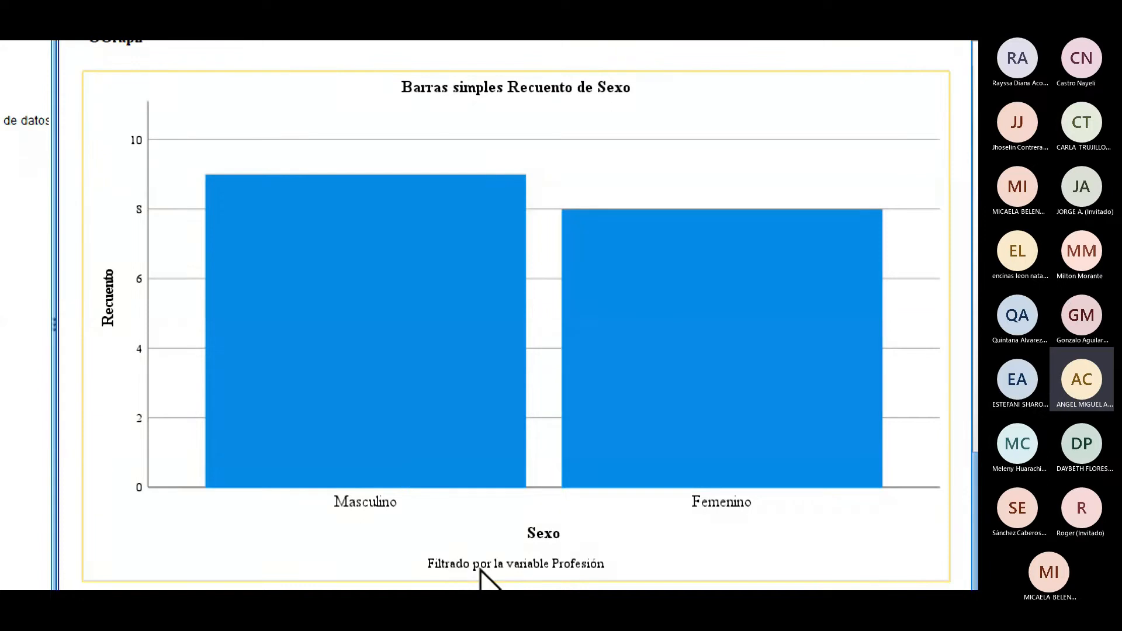
scroll(758, 458, "up", 8)
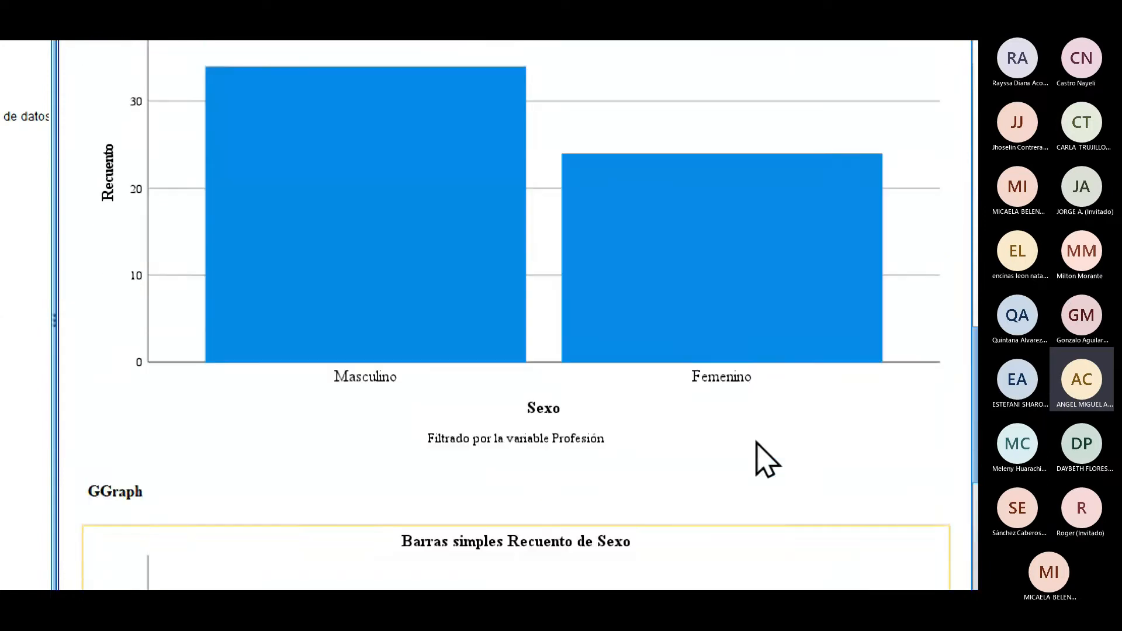
scroll(766, 460, "up", 2)
scroll(765, 461, "down", 10)
scroll(765, 465, "up", 3)
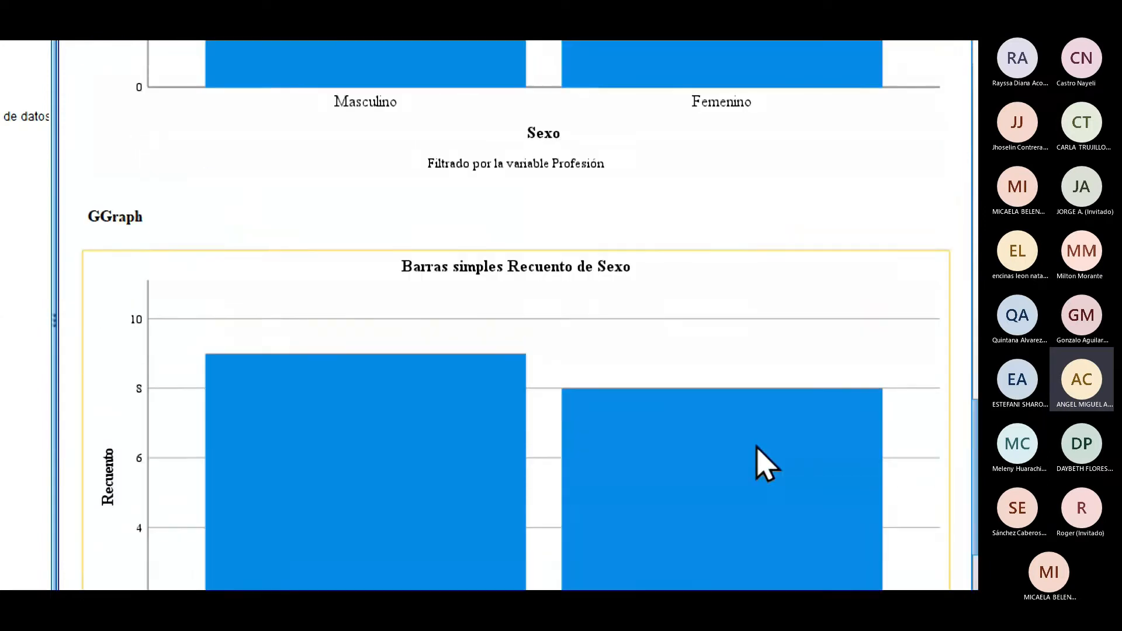
scroll(757, 448, "up", 5)
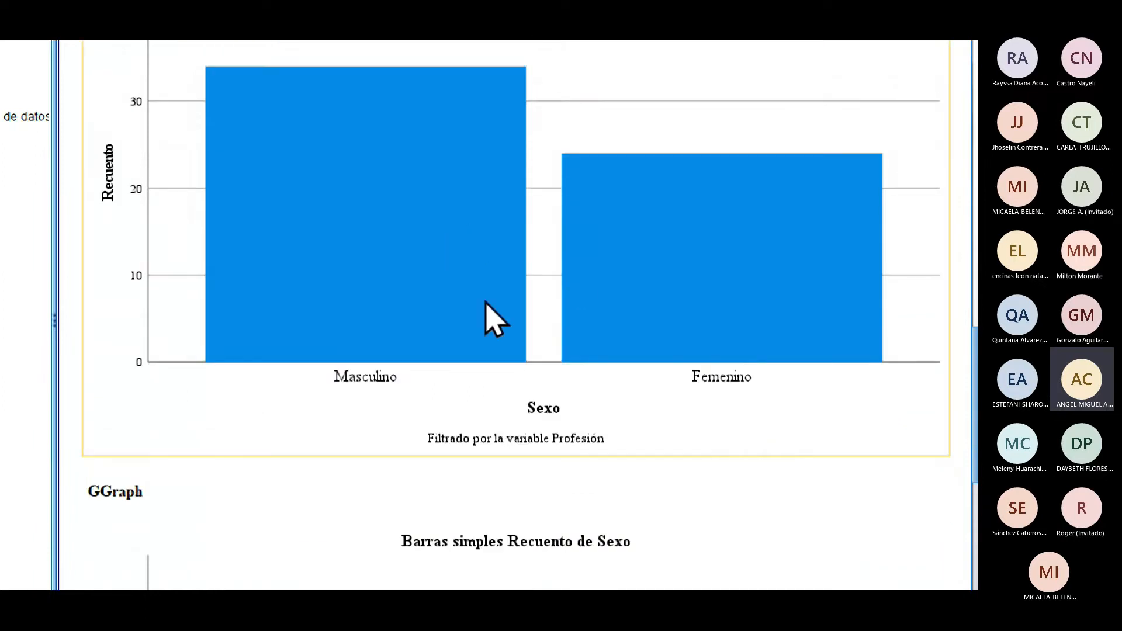
scroll(497, 353, "down", 6)
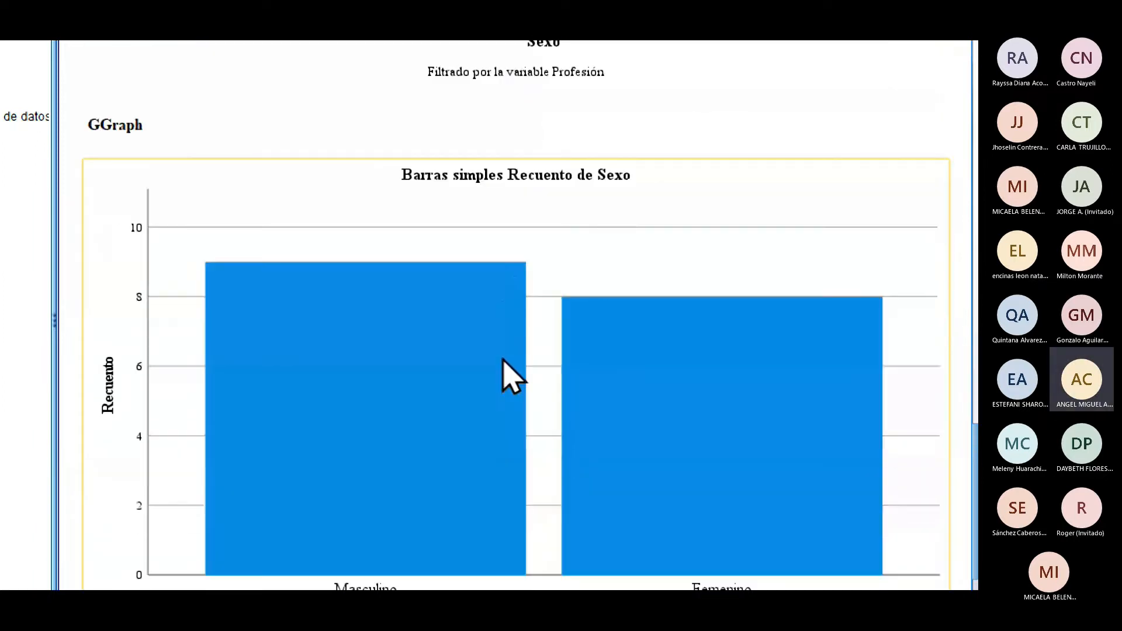
scroll(504, 361, "down", 2)
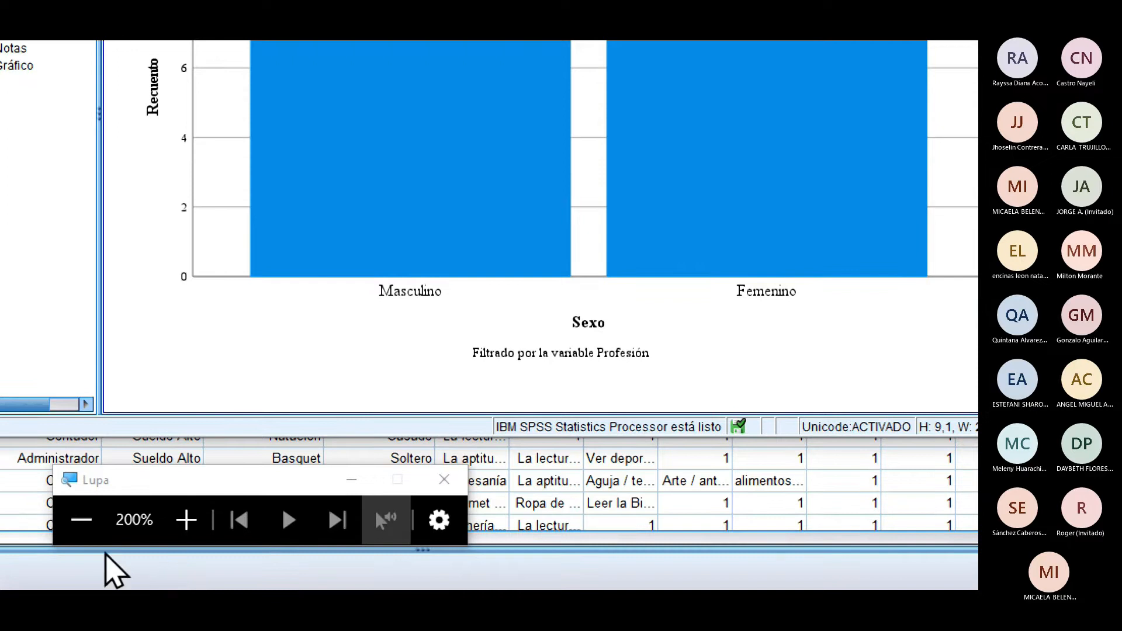
left_click(96, 538)
left_click(96, 538)
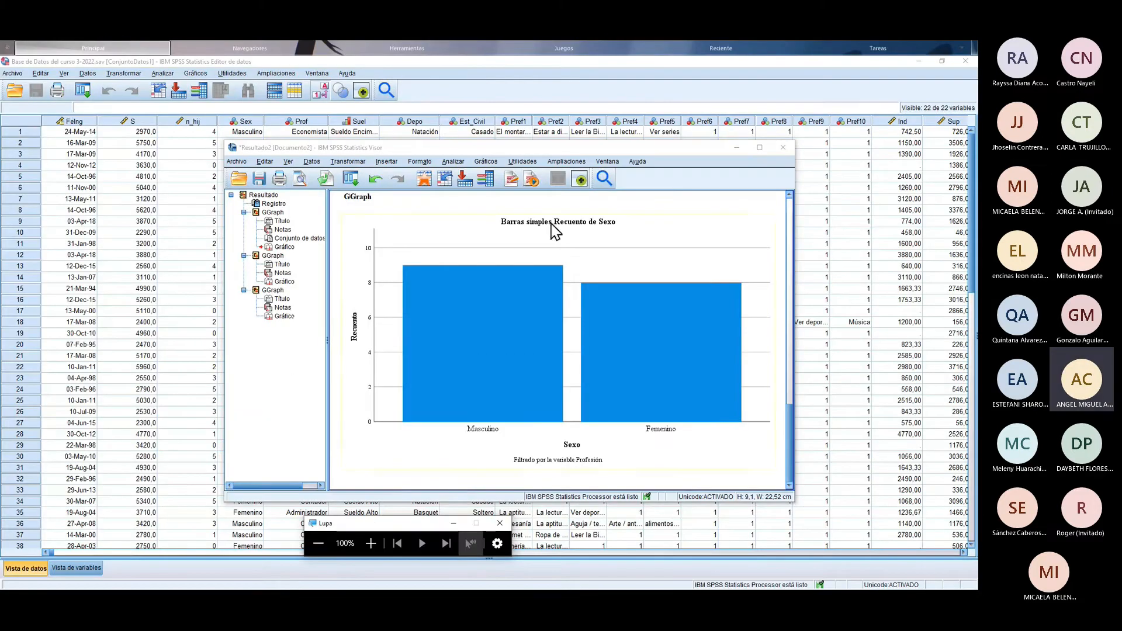
Step: Move the output viewer window aside and review the Sexo bar charts generated so far
left_click_drag(520, 153, 398, 166)
scroll(499, 344, "down", 3)
scroll(500, 345, "up", 6)
scroll(497, 359, "down", 2)
scroll(552, 319, "down", 3)
scroll(545, 327, "up", 1)
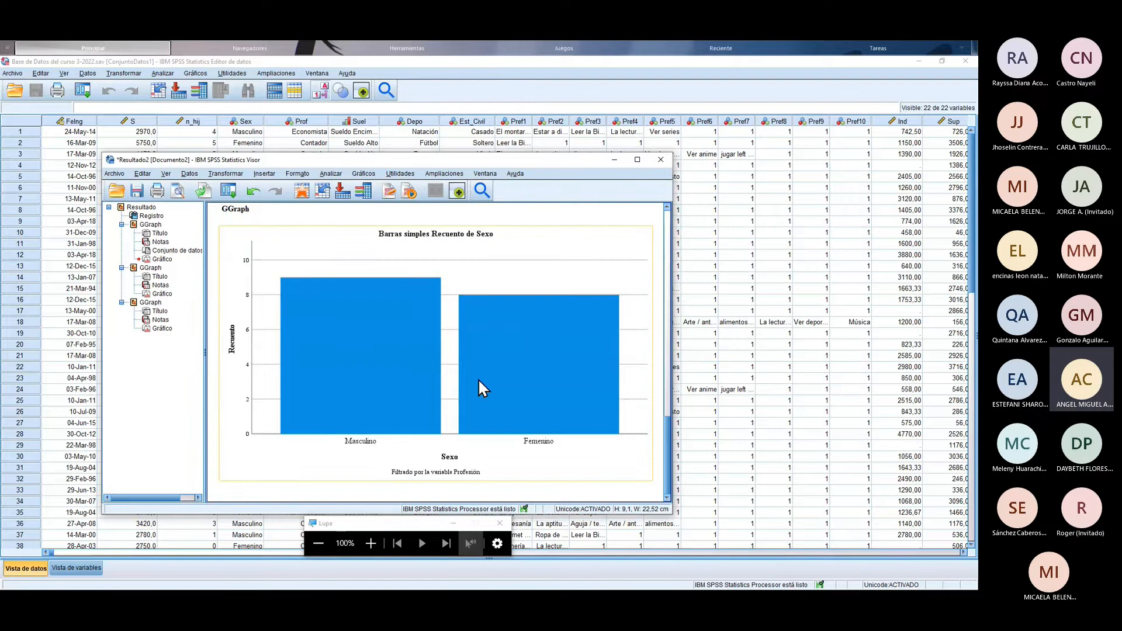
Step: Reopen the chart builder and review the Sexo axis variable and the included and excluded categories of the Profesión filter
left_click(199, 82)
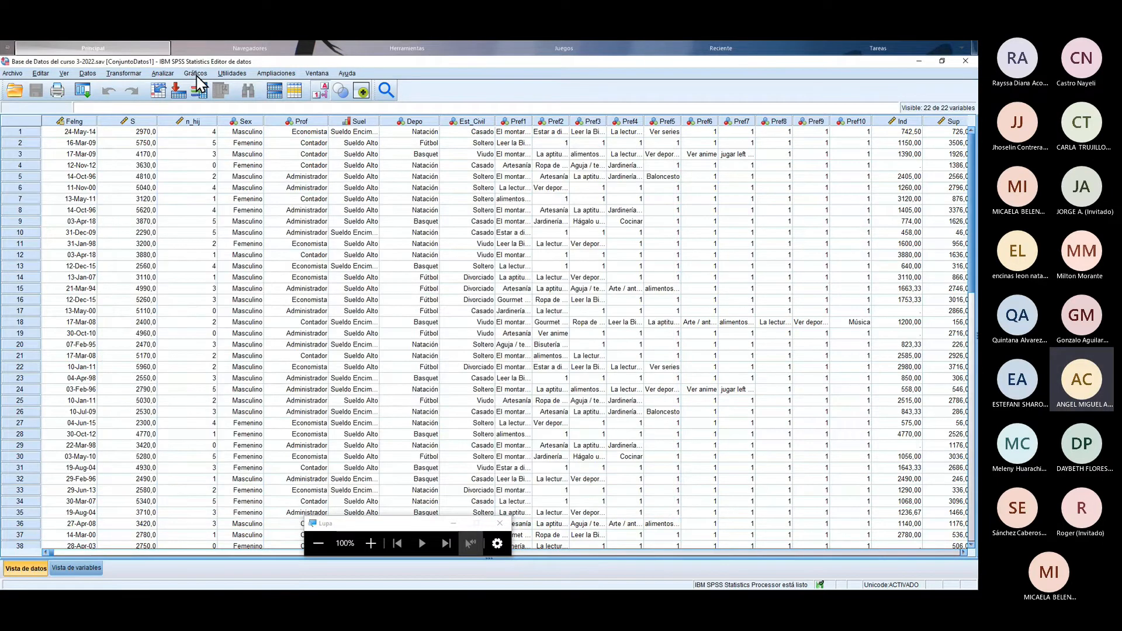
left_click(196, 74)
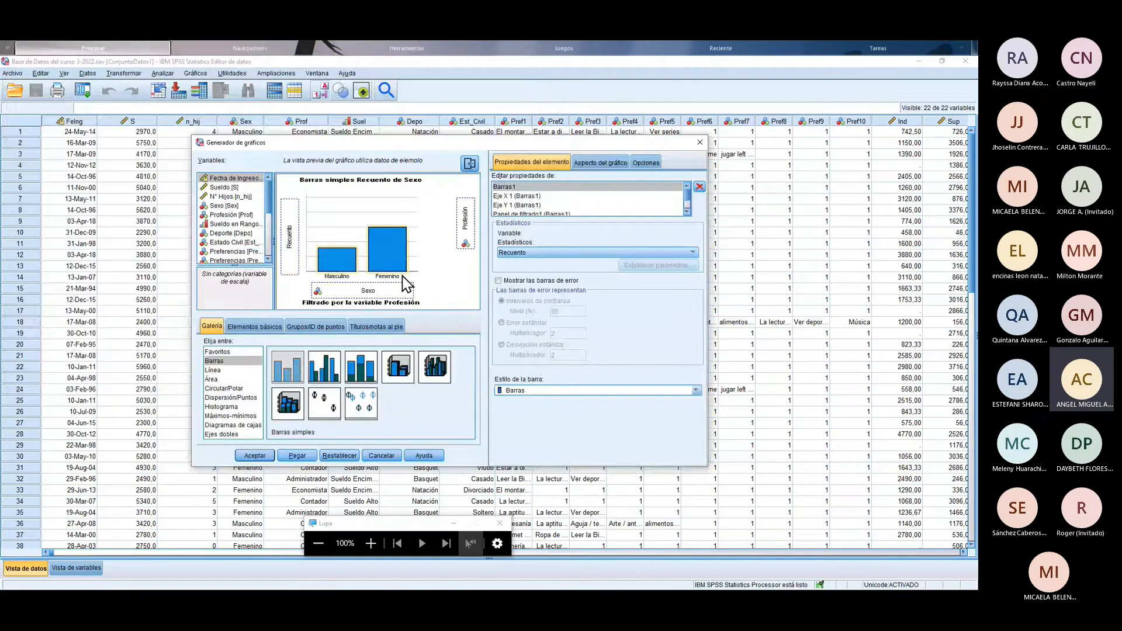
left_click(225, 207)
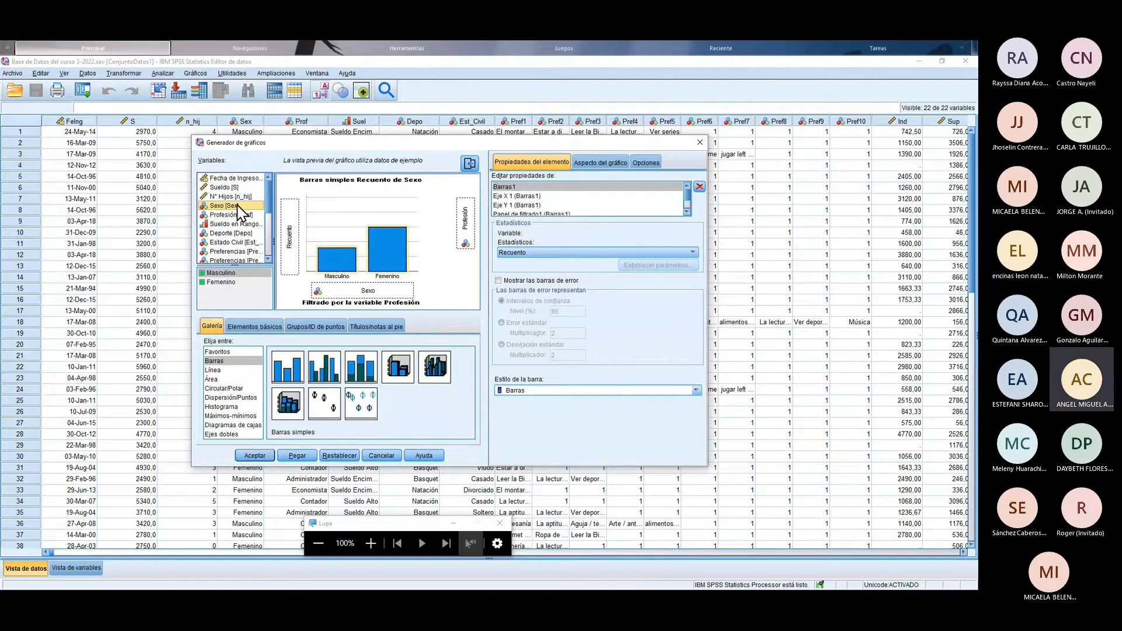
left_click_drag(268, 228, 358, 295)
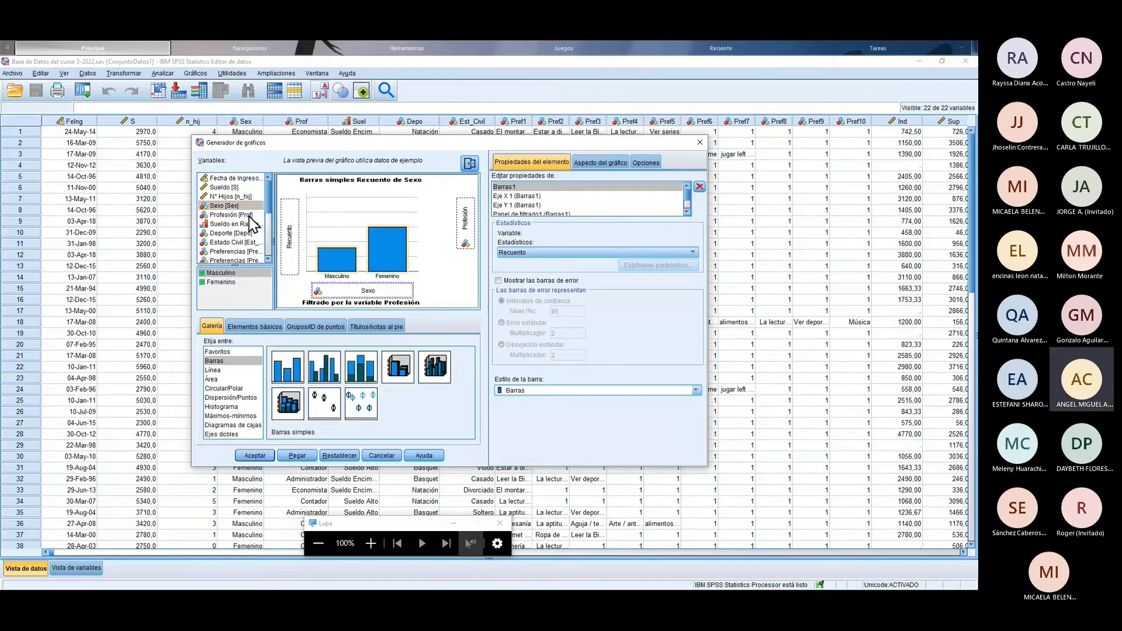
left_click(244, 215)
left_click_drag(430, 239, 465, 223)
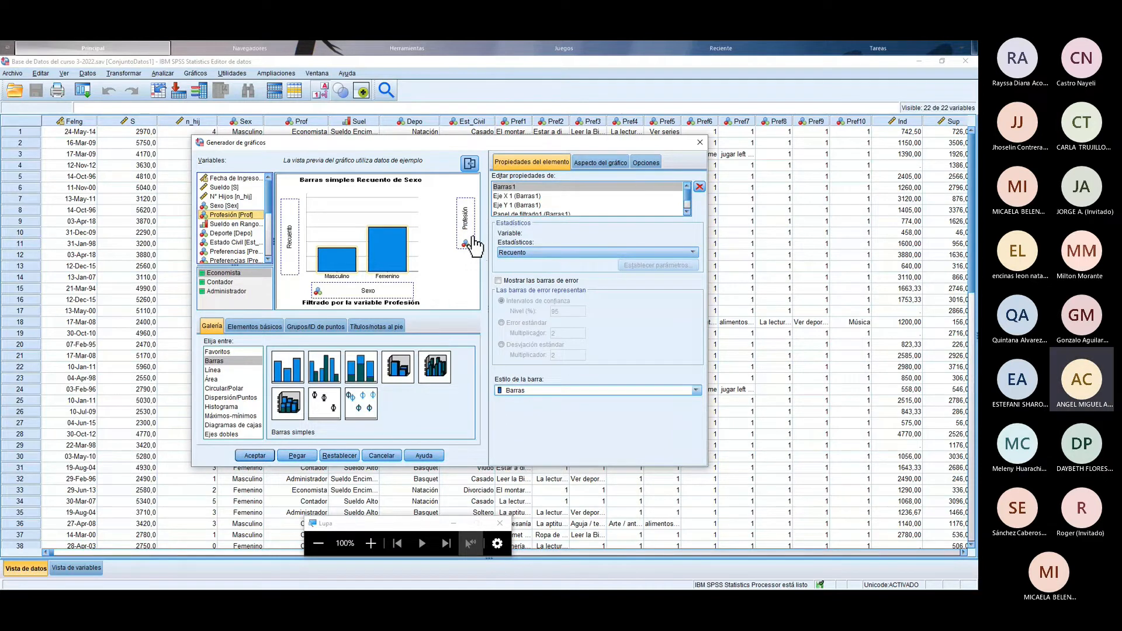
left_click(475, 245)
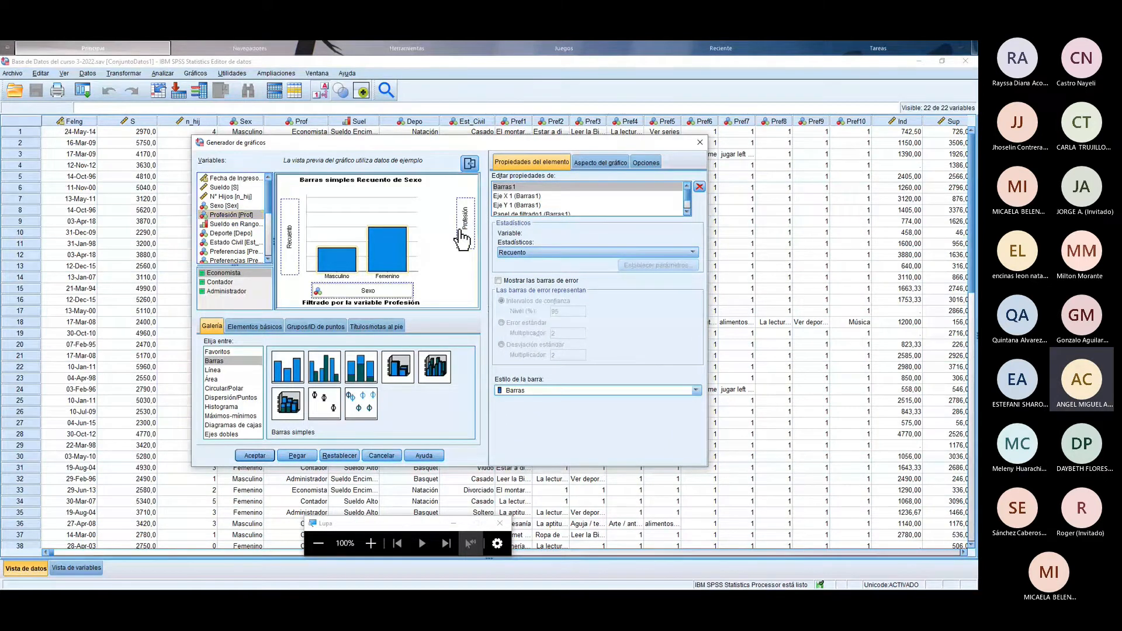
left_click(468, 231)
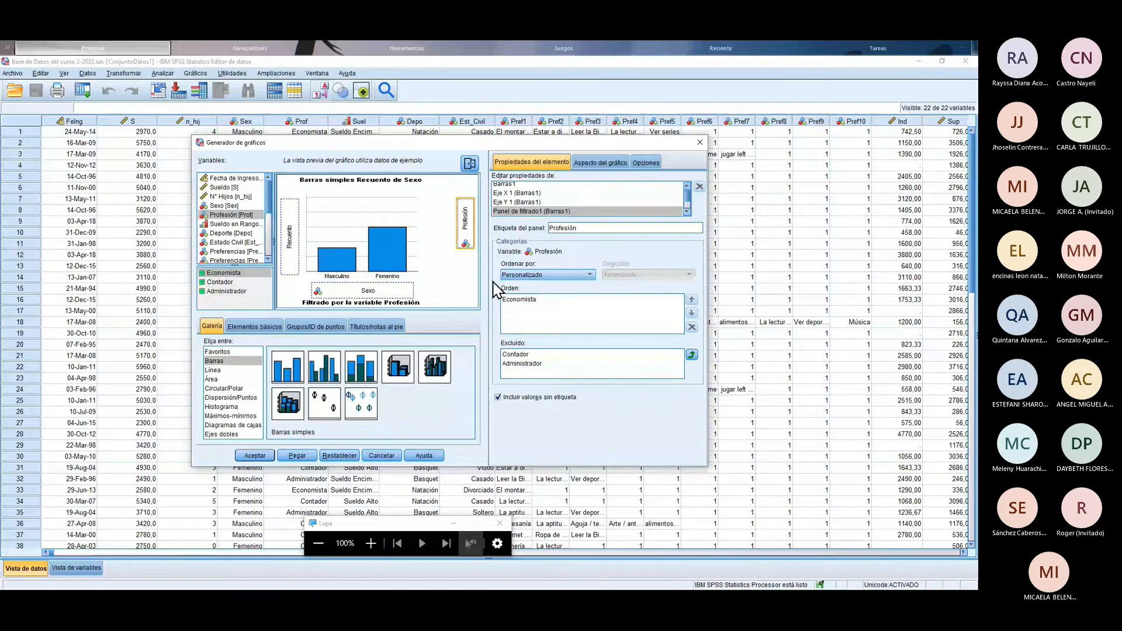
left_click(529, 327)
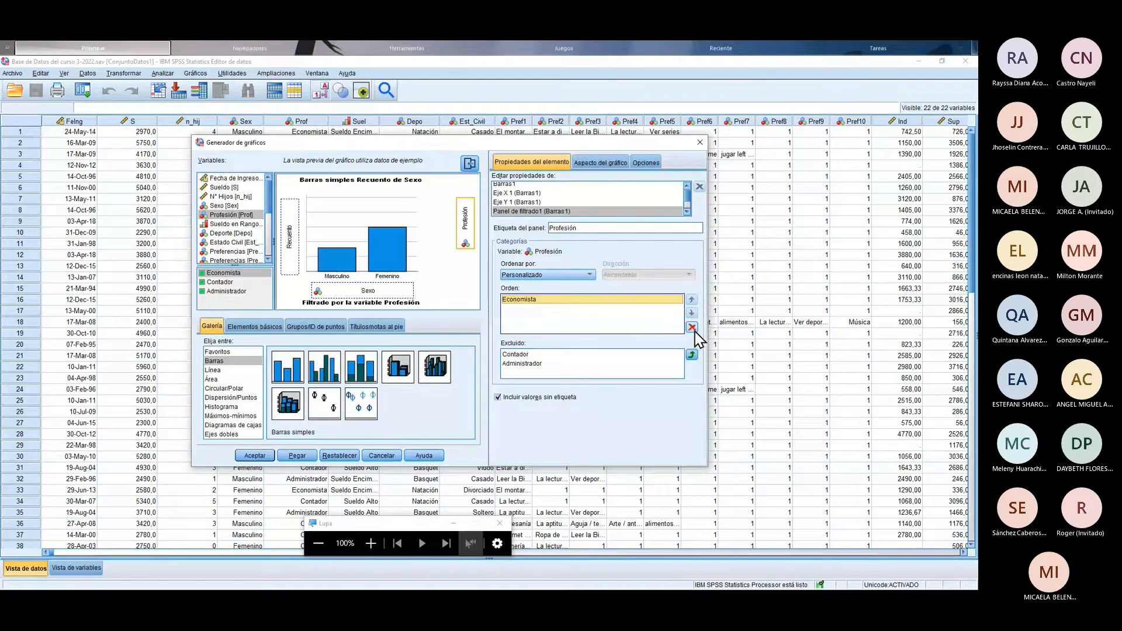
left_click(533, 366)
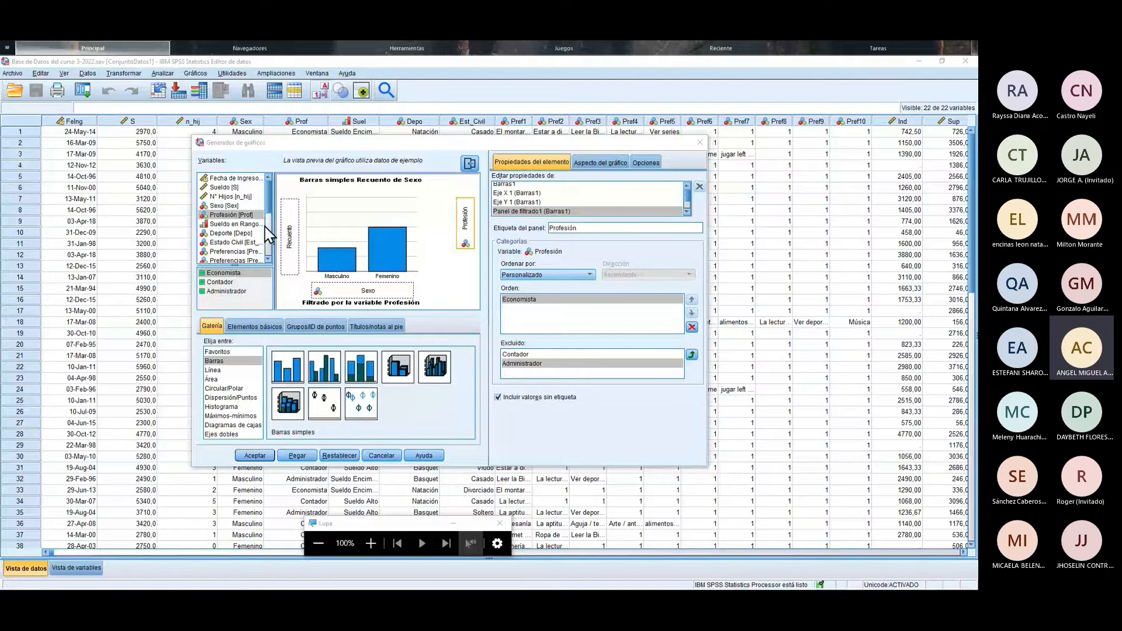
Step: Remove Sexo from the X axis and Profesión from the filter of the bar chart
left_click_drag(320, 300, 292, 238)
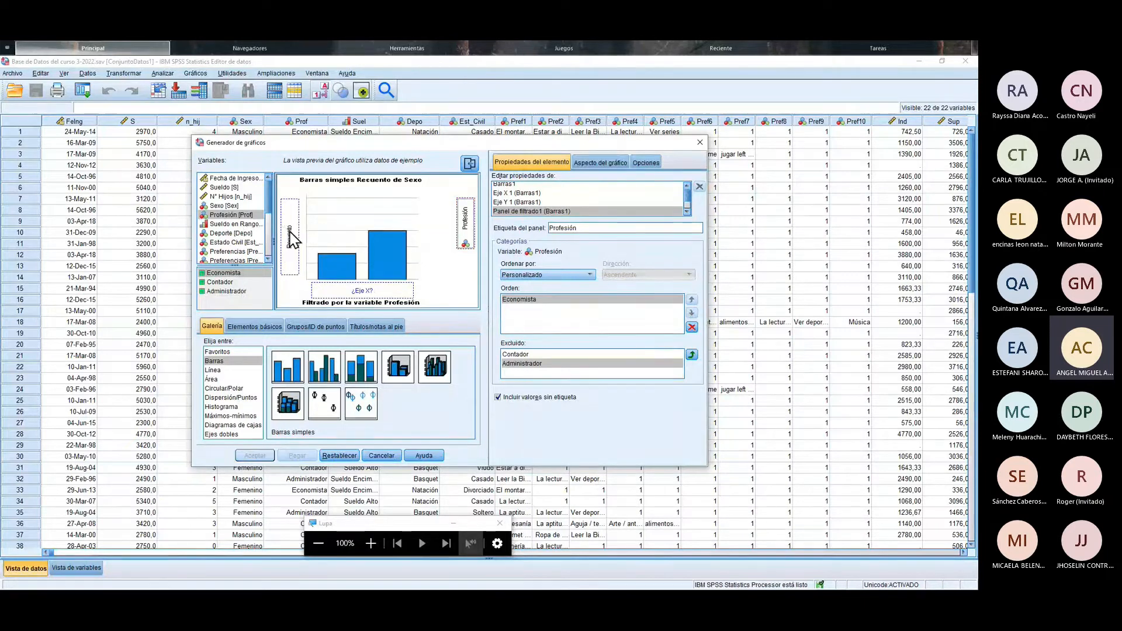
left_click_drag(467, 237, 270, 234)
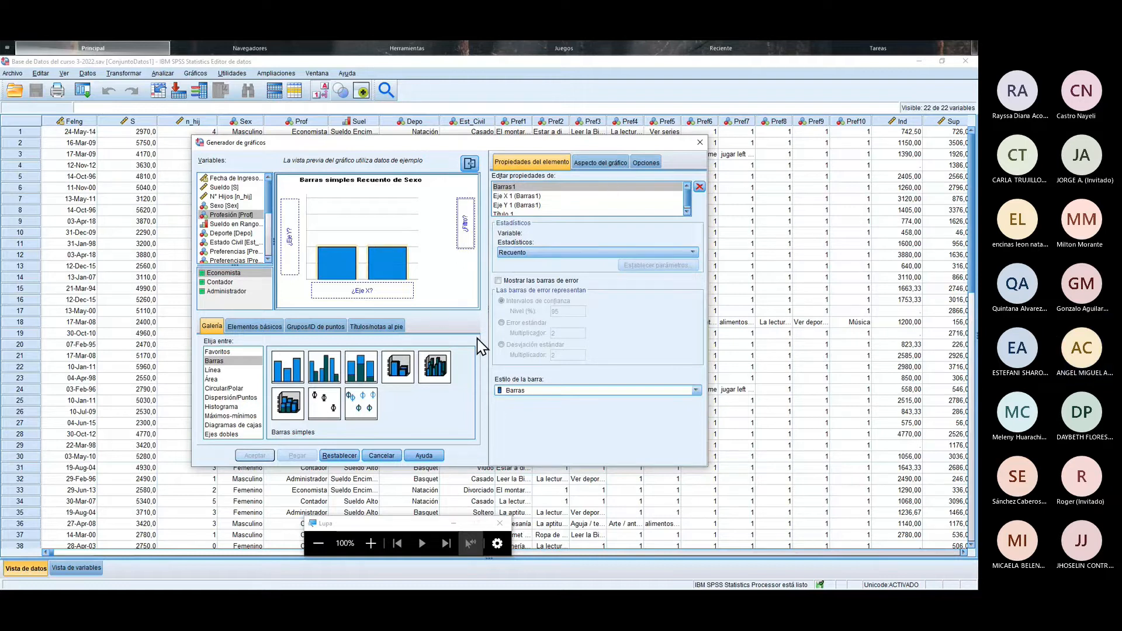
left_click(366, 538)
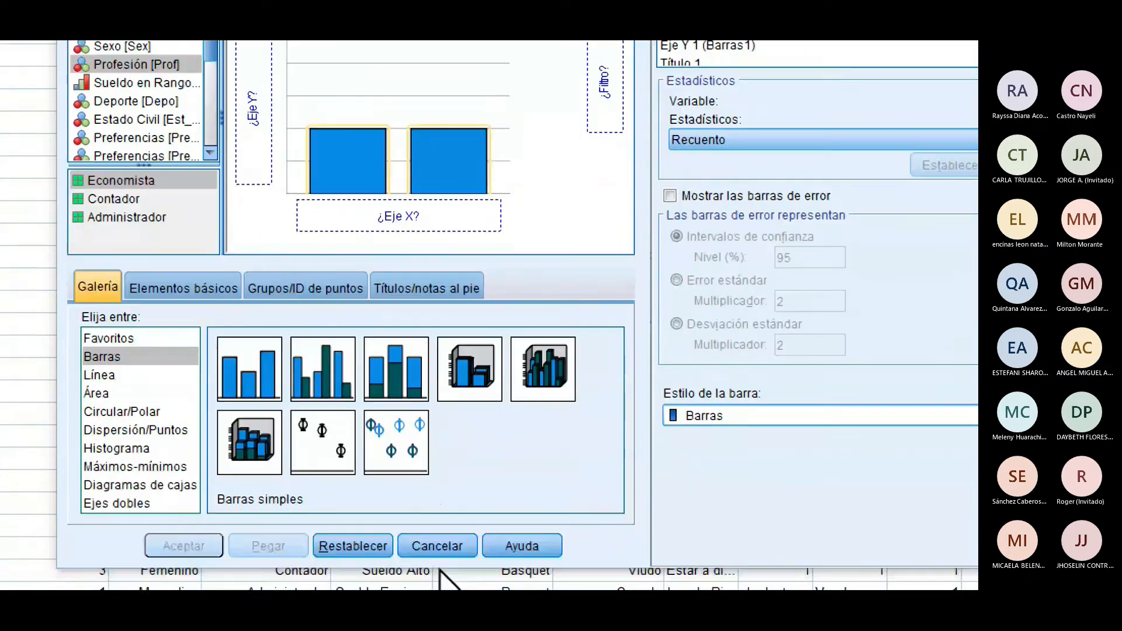
Step: Try a simple line chart in the preview and browse the area chart types
left_click(149, 375)
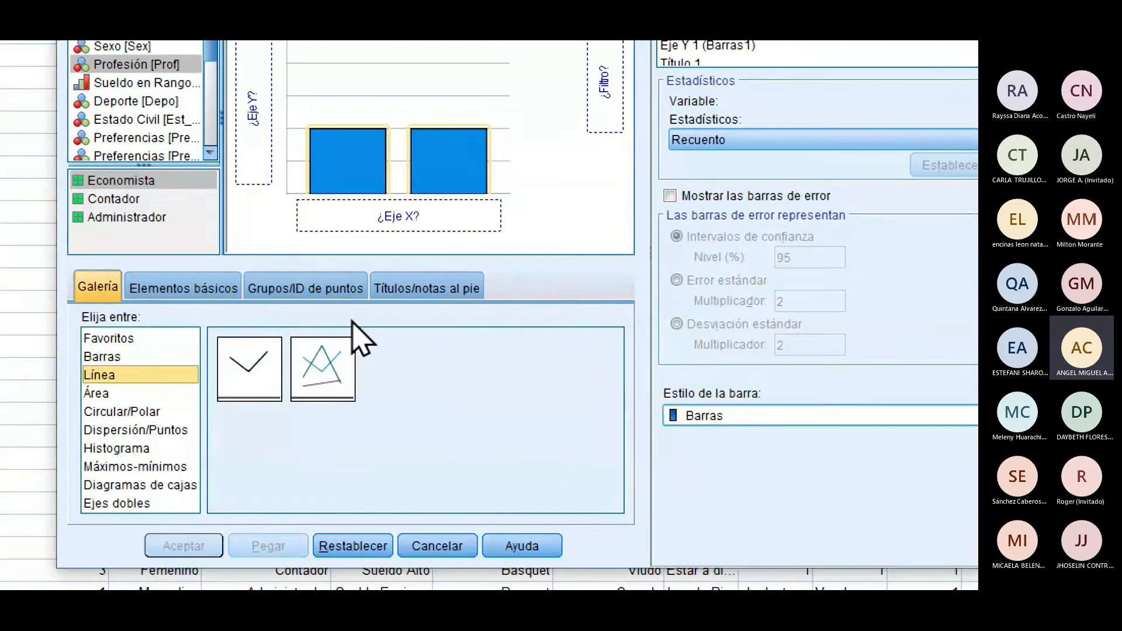
left_click_drag(278, 380, 440, 71)
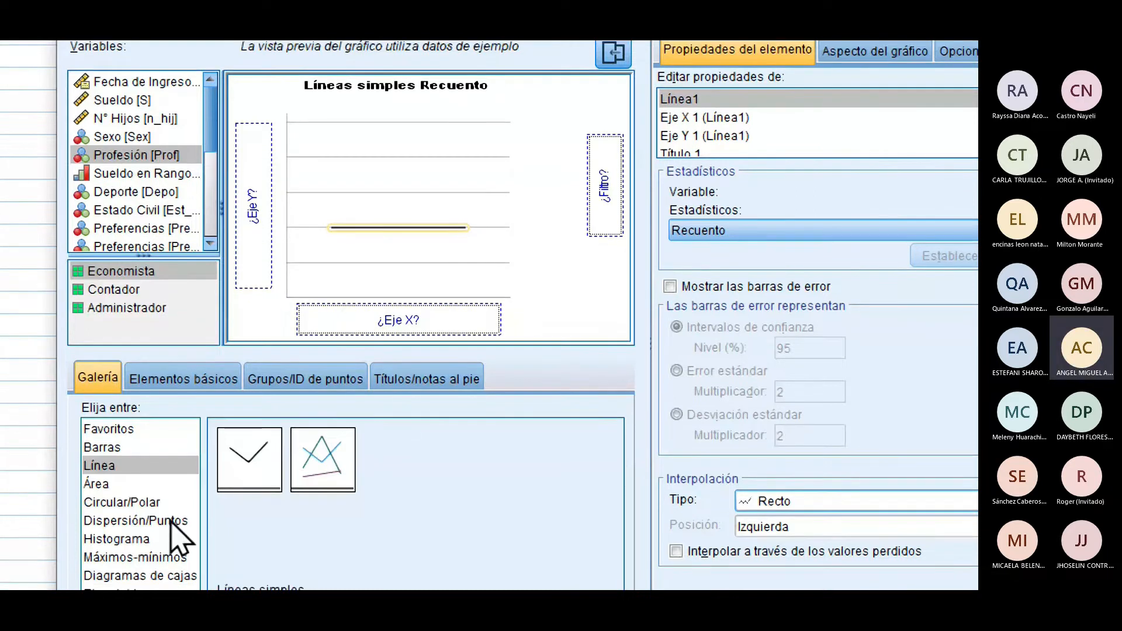
left_click(155, 485)
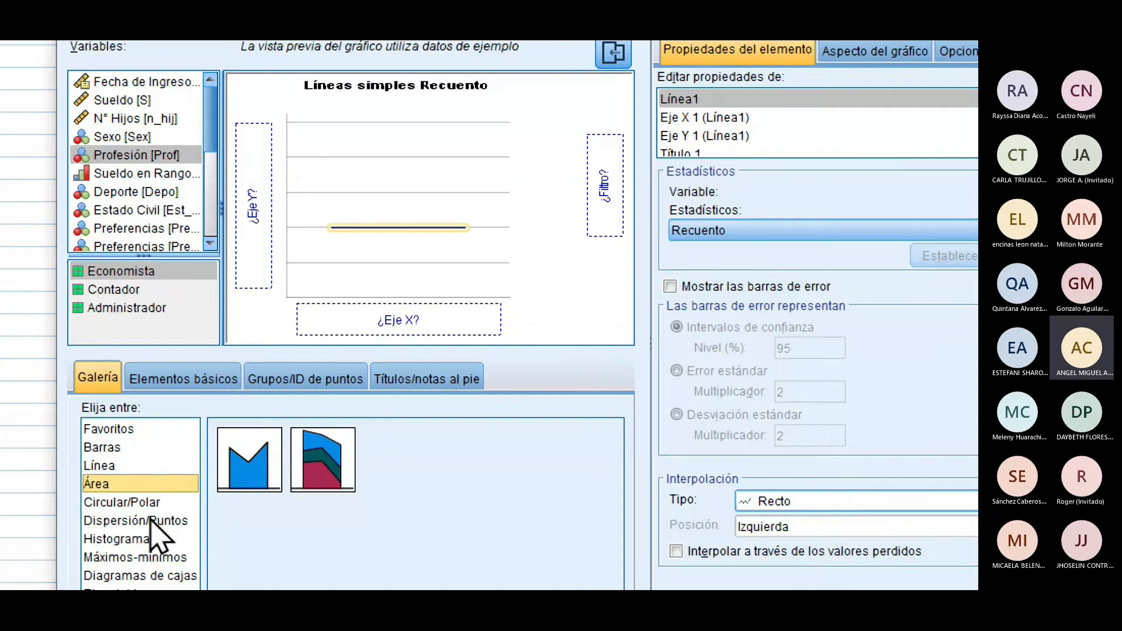
Step: Change the preview to a pie chart divided into slices by Sexo and add Deporte as the filter variable
left_click(149, 503)
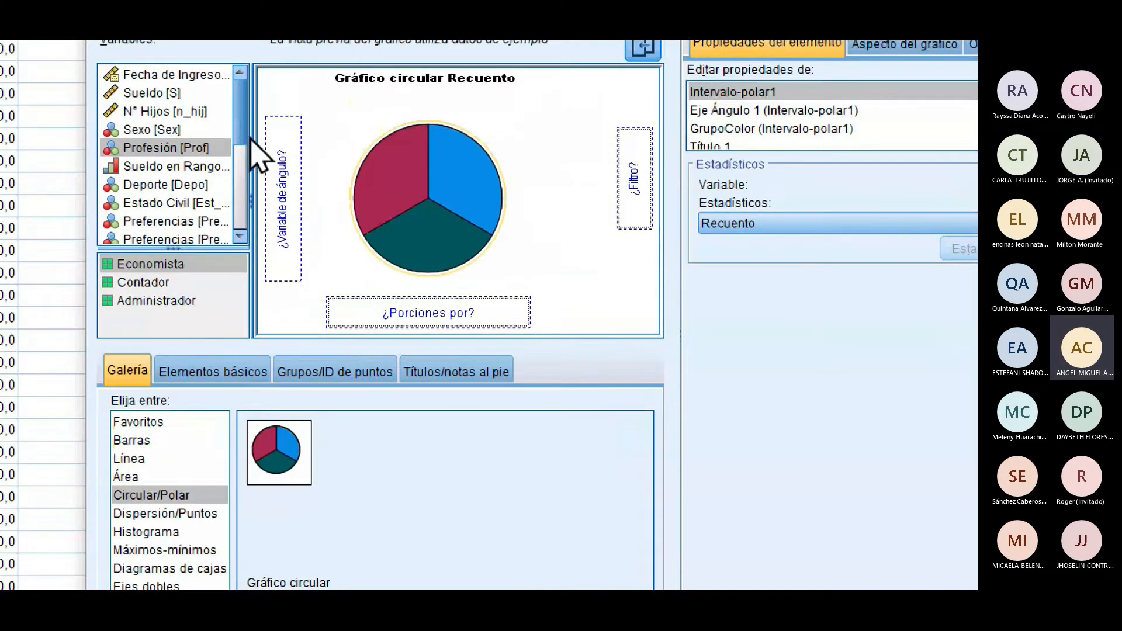
left_click_drag(196, 130, 447, 308)
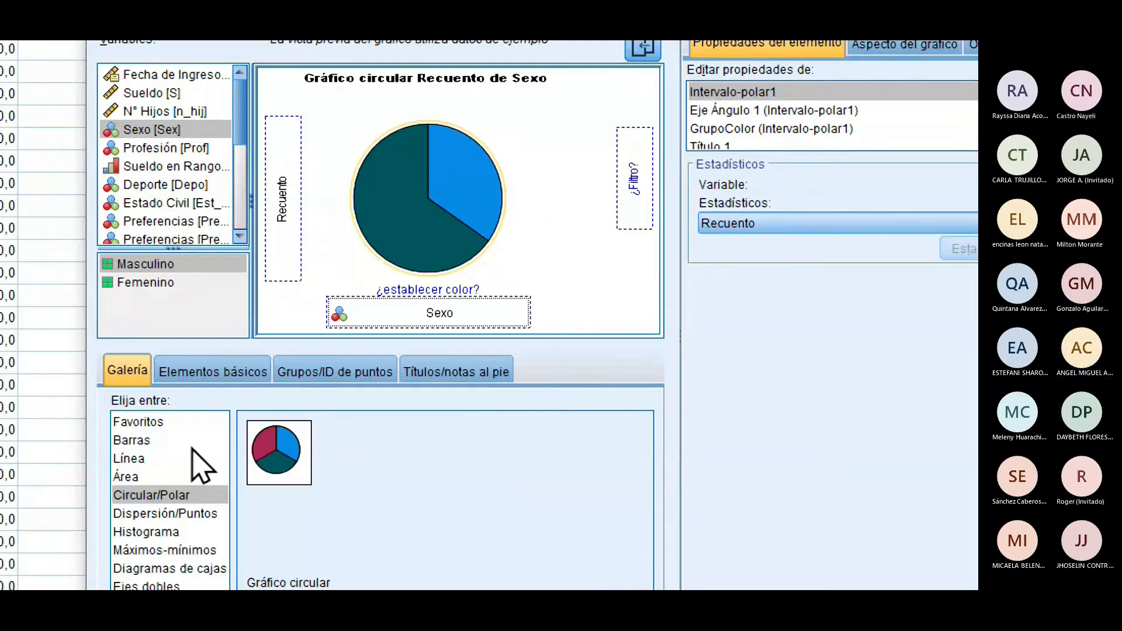
left_click_drag(201, 192, 274, 236)
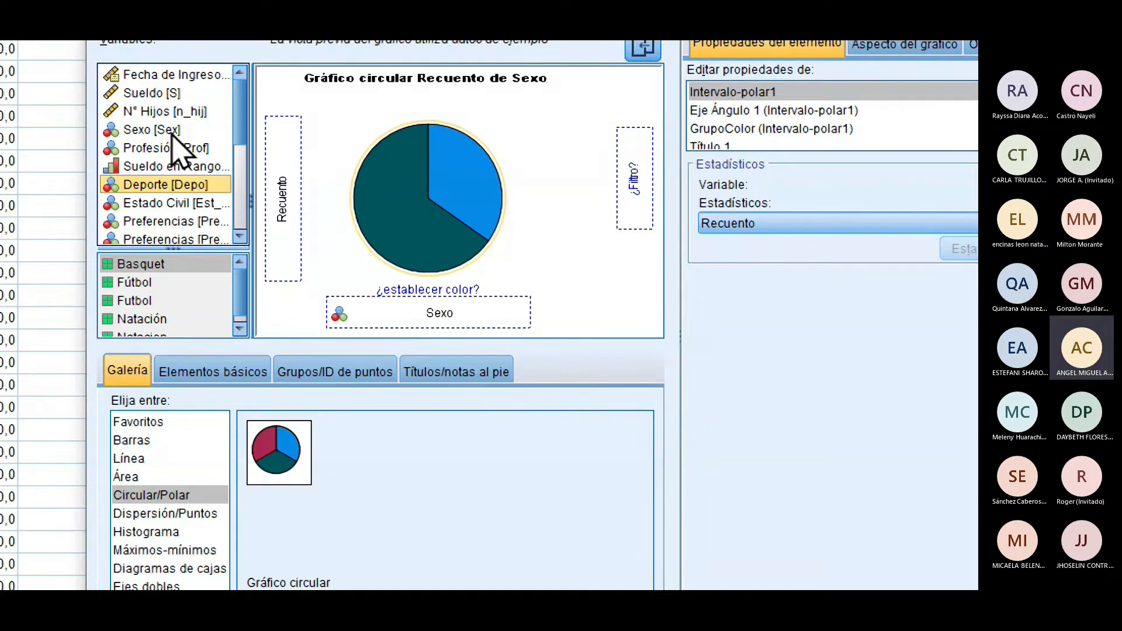
left_click_drag(197, 186, 654, 208)
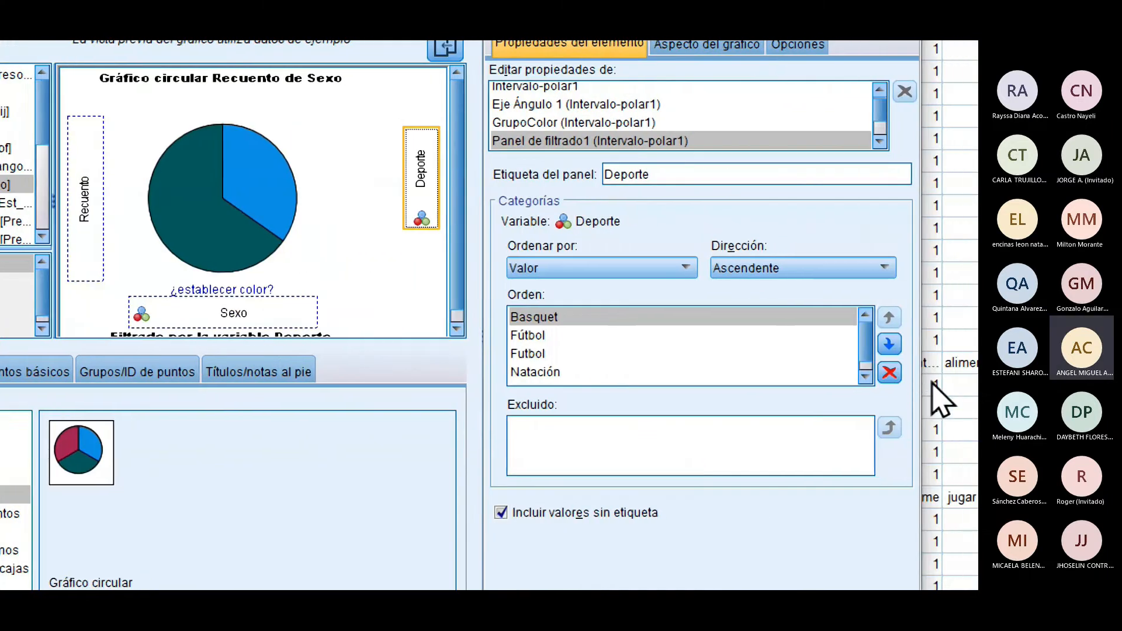
Step: Exclude Futbol, Fútbol and Basquet from the Deporte filter, keeping Natación and Natacion
left_click(748, 334)
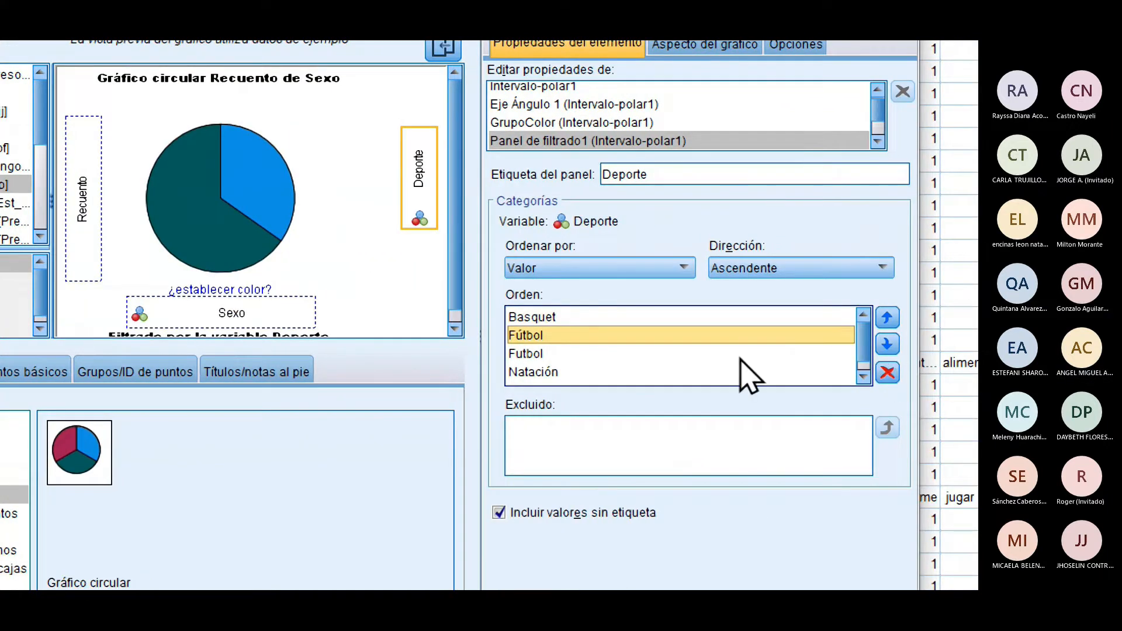
left_click(741, 354)
left_click(887, 372)
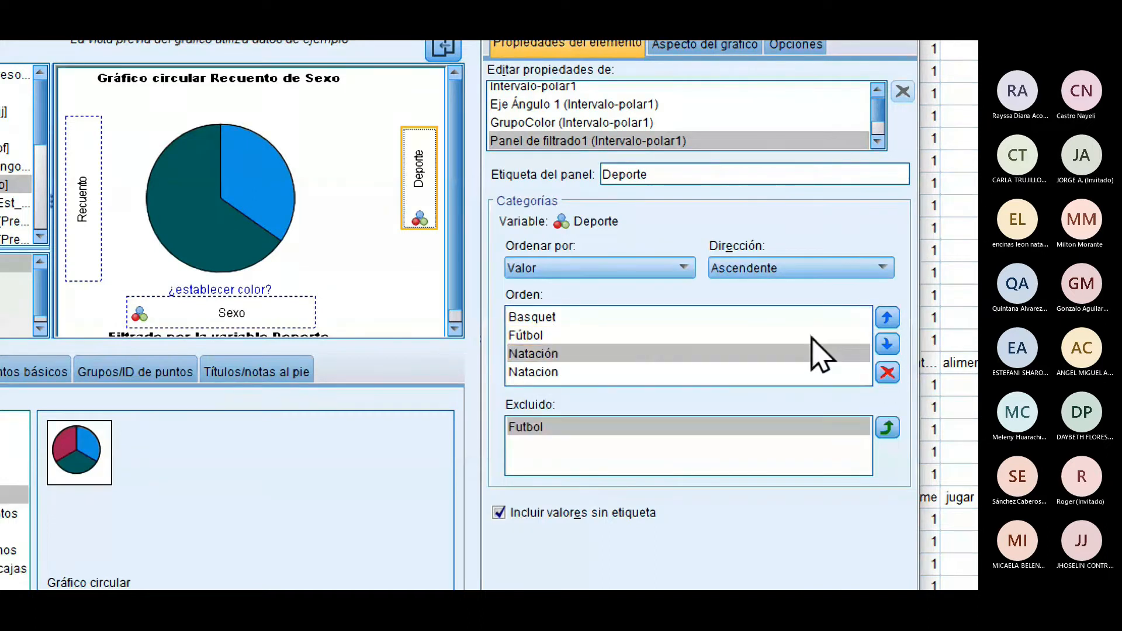
left_click(887, 372)
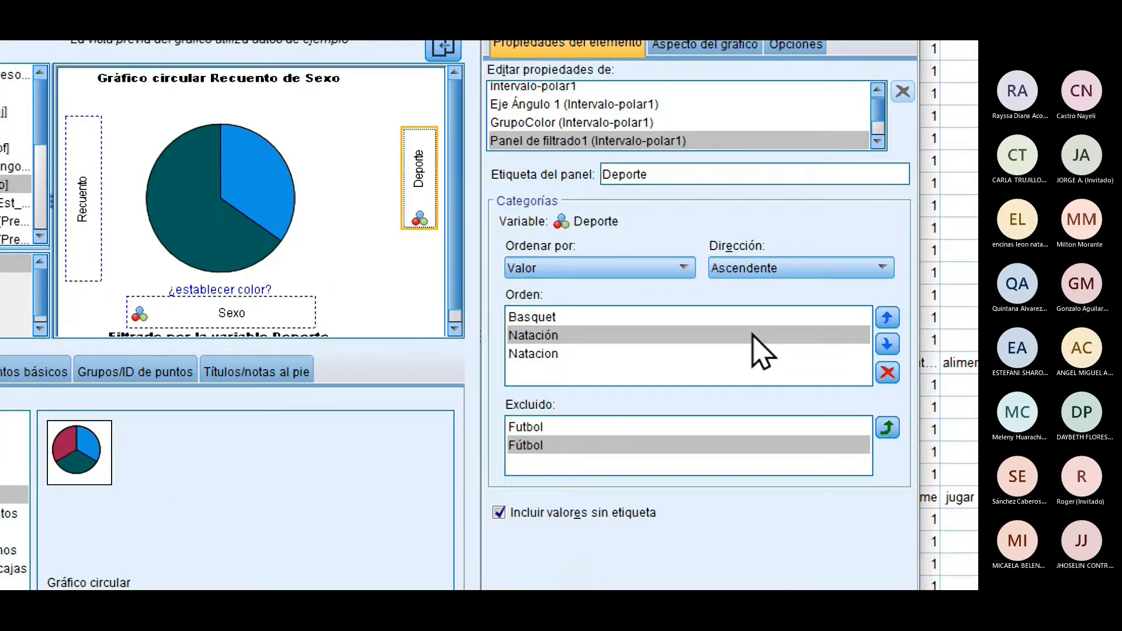
left_click(710, 353)
left_click(701, 336)
left_click(695, 319)
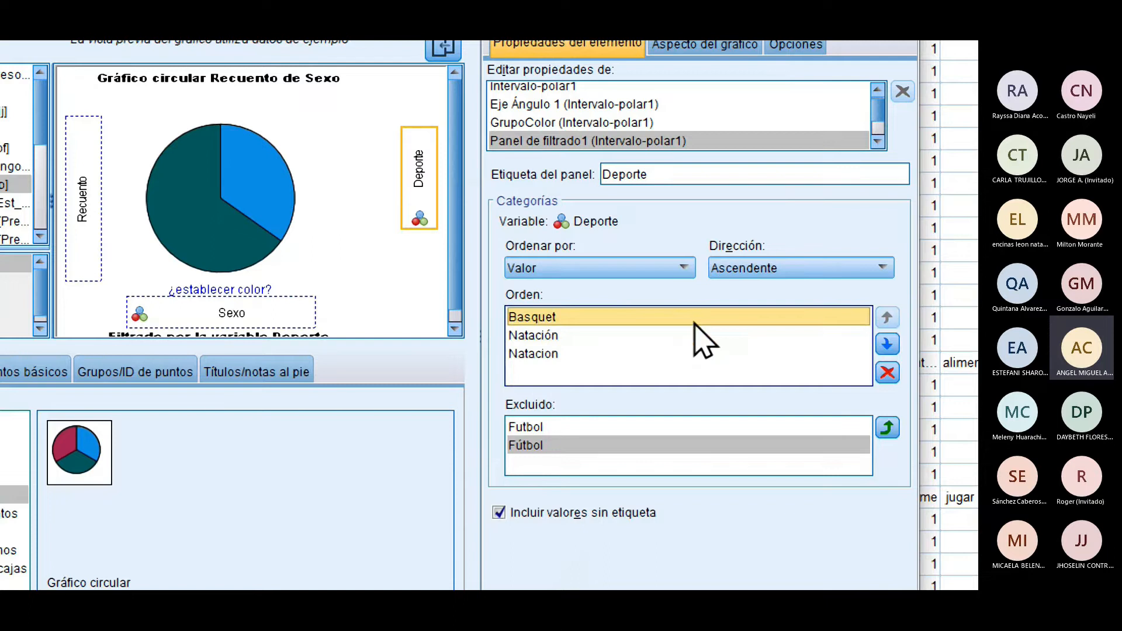
left_click(695, 355)
left_click(759, 319)
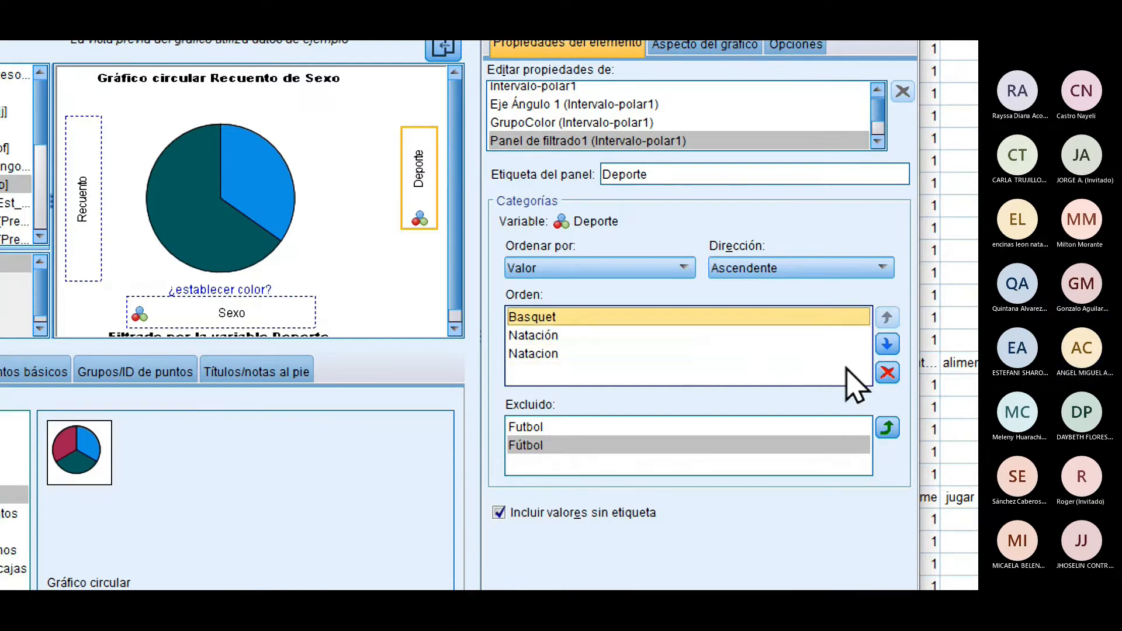
left_click(887, 372)
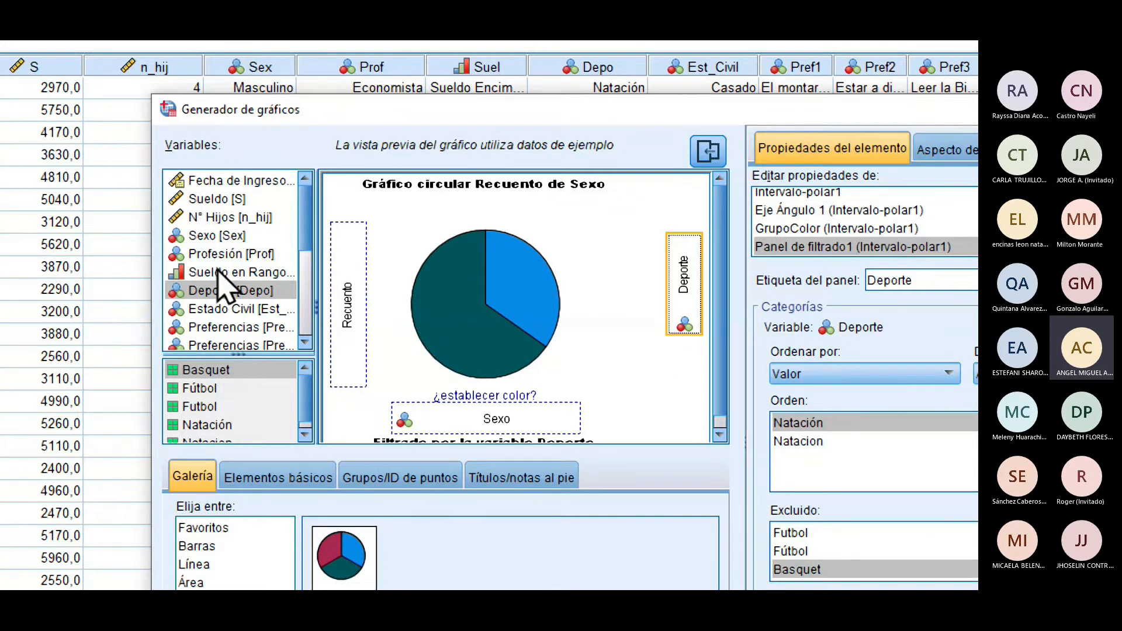
Step: Assign Sueldo as the pie chart's angle variable, generate the chart and view it in the output
left_click_drag(237, 200, 356, 265)
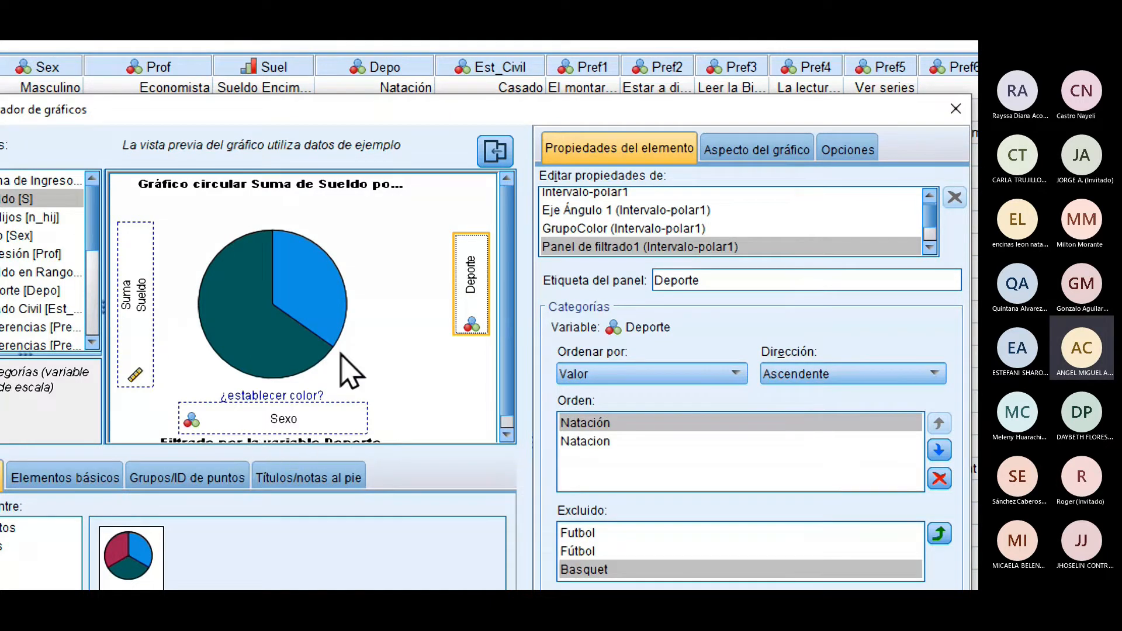
scroll(361, 404, "down", 1)
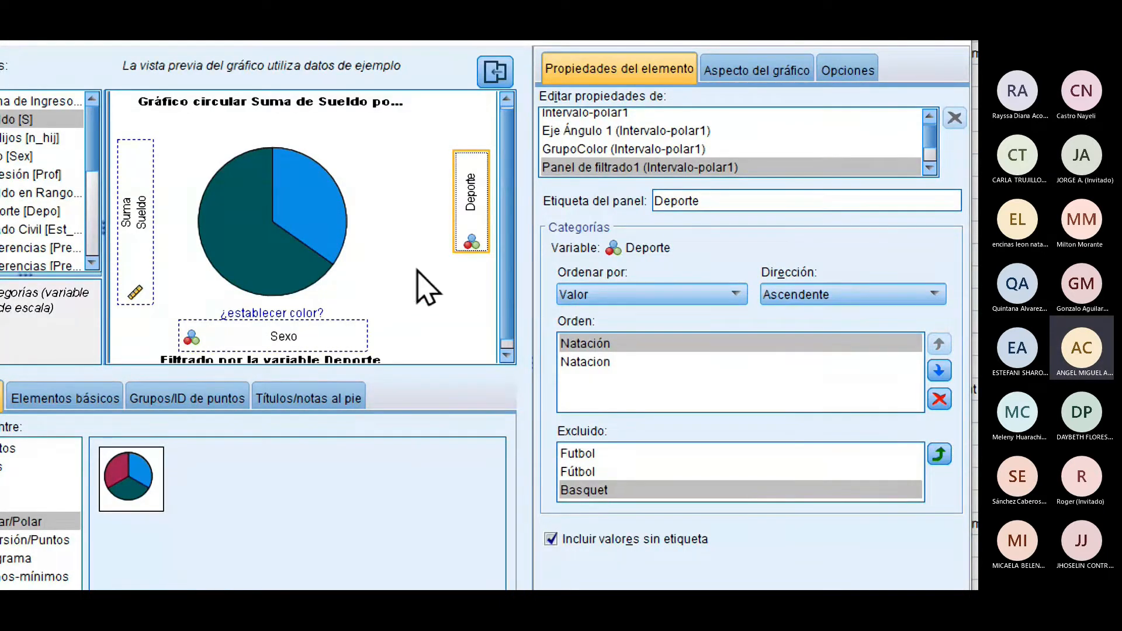
scroll(433, 347, "down", 1)
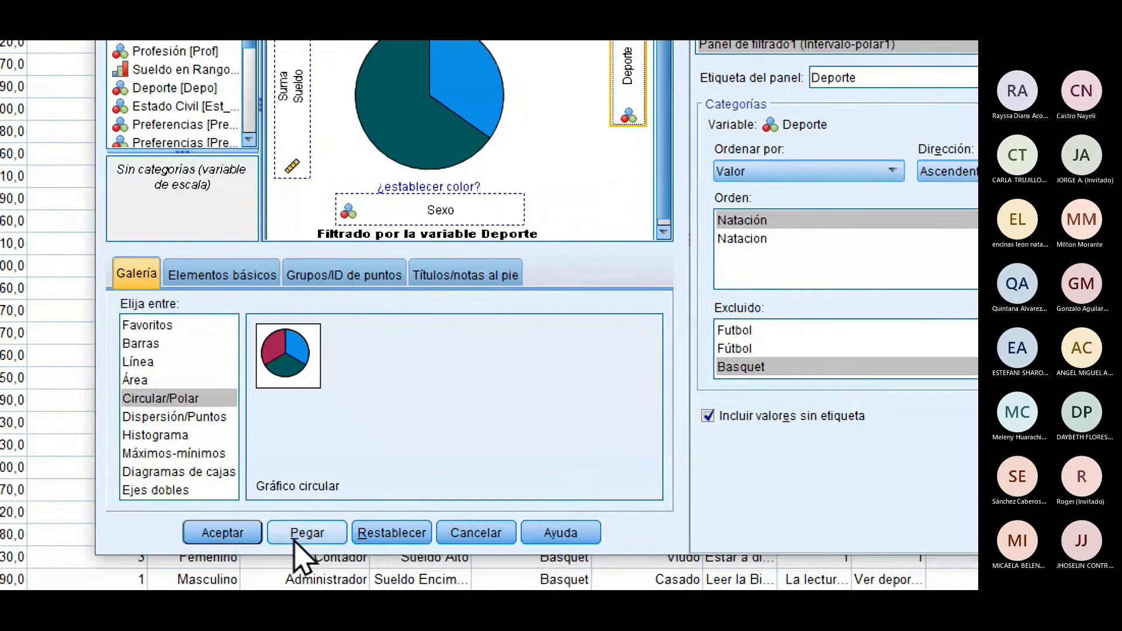
left_click(242, 541)
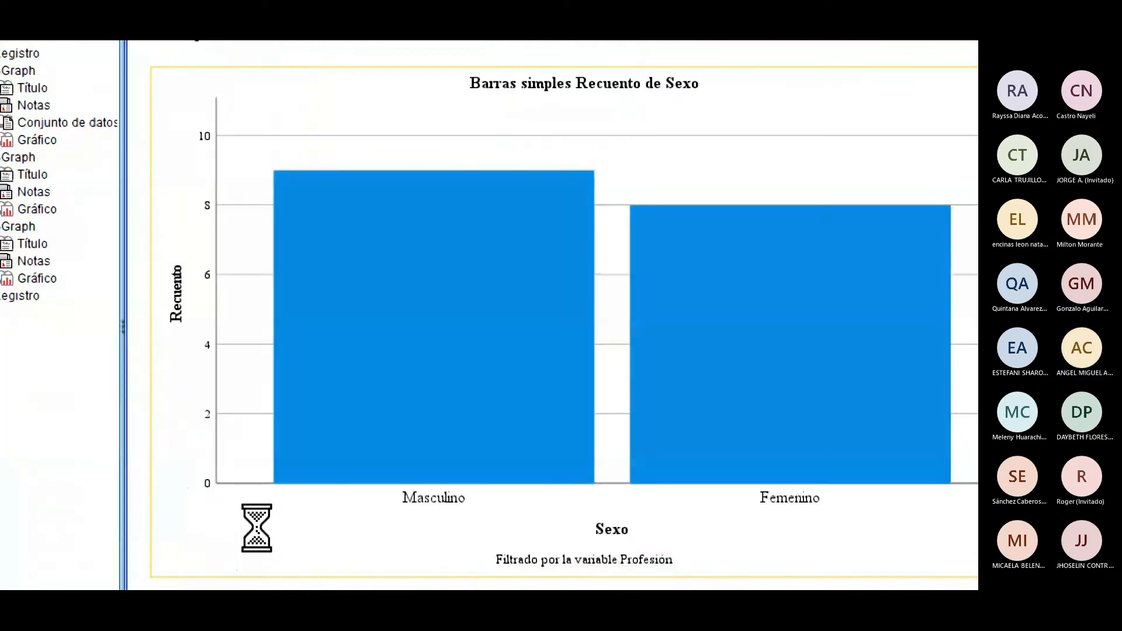
scroll(539, 519, "down", 8)
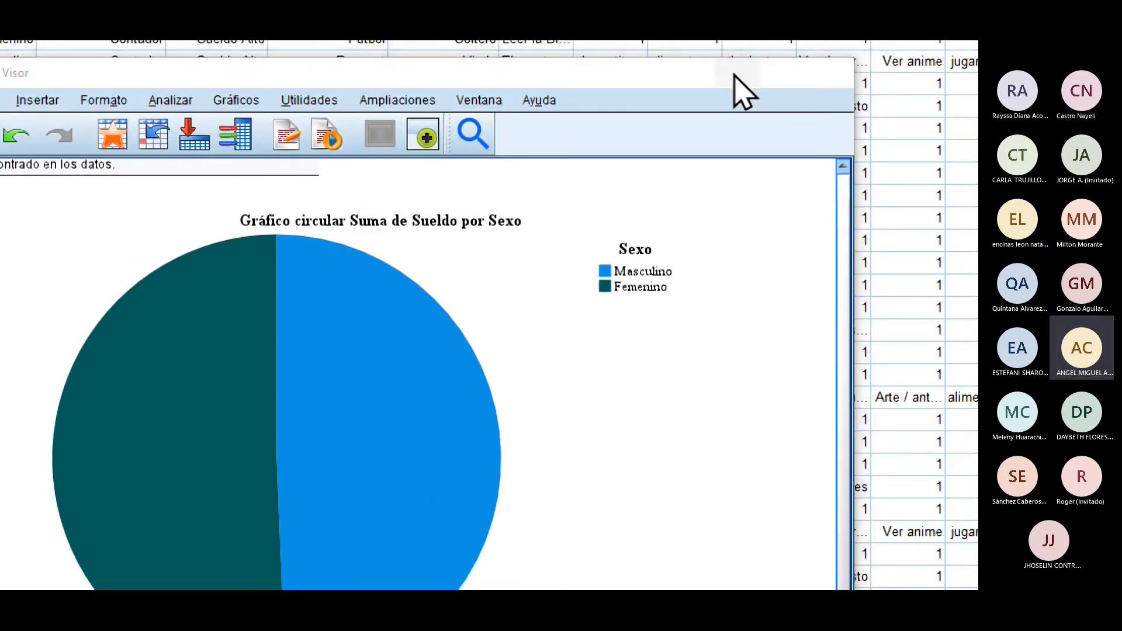
Step: Put the output viewer away, reopen the chart builder and change the pie chart to a simple bar chart
left_click(737, 79)
left_click(282, 114)
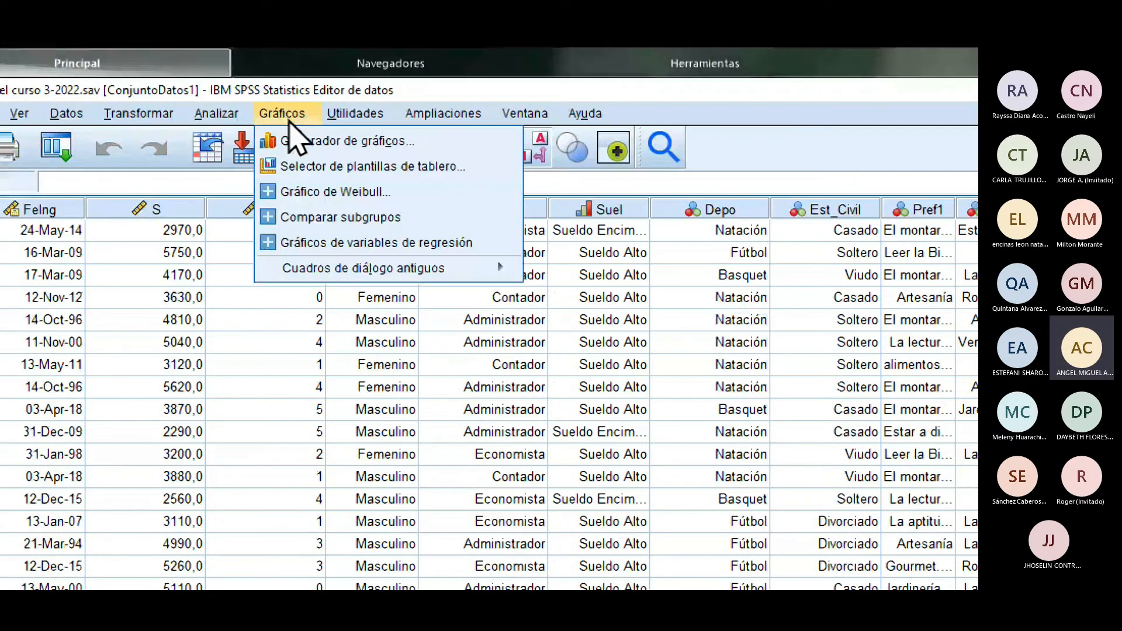
left_click(306, 142)
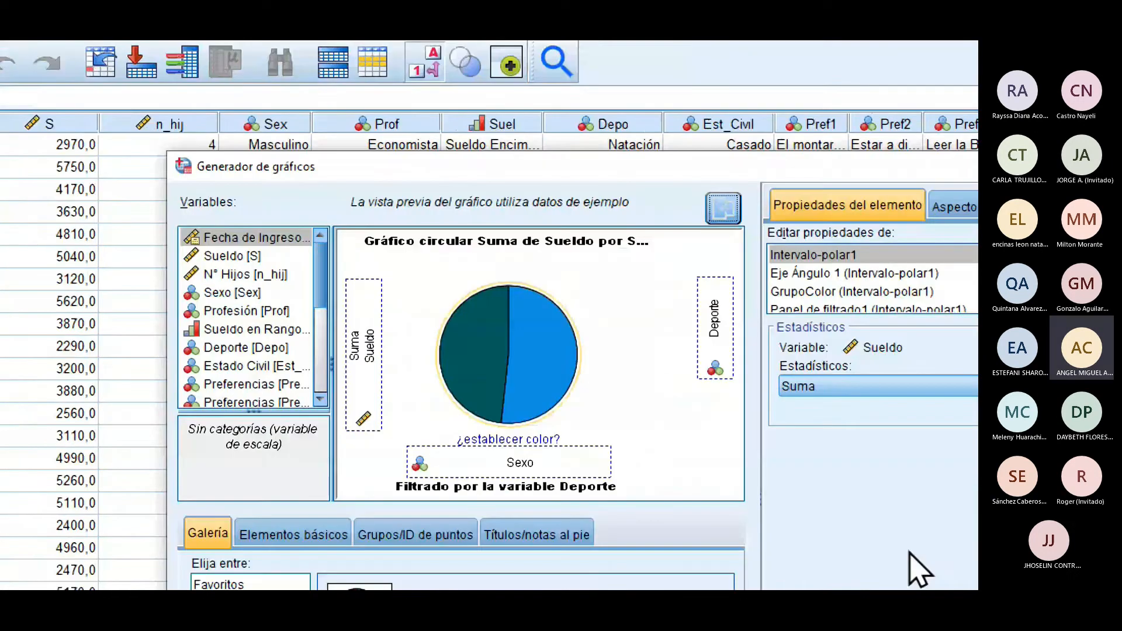
left_click(226, 603)
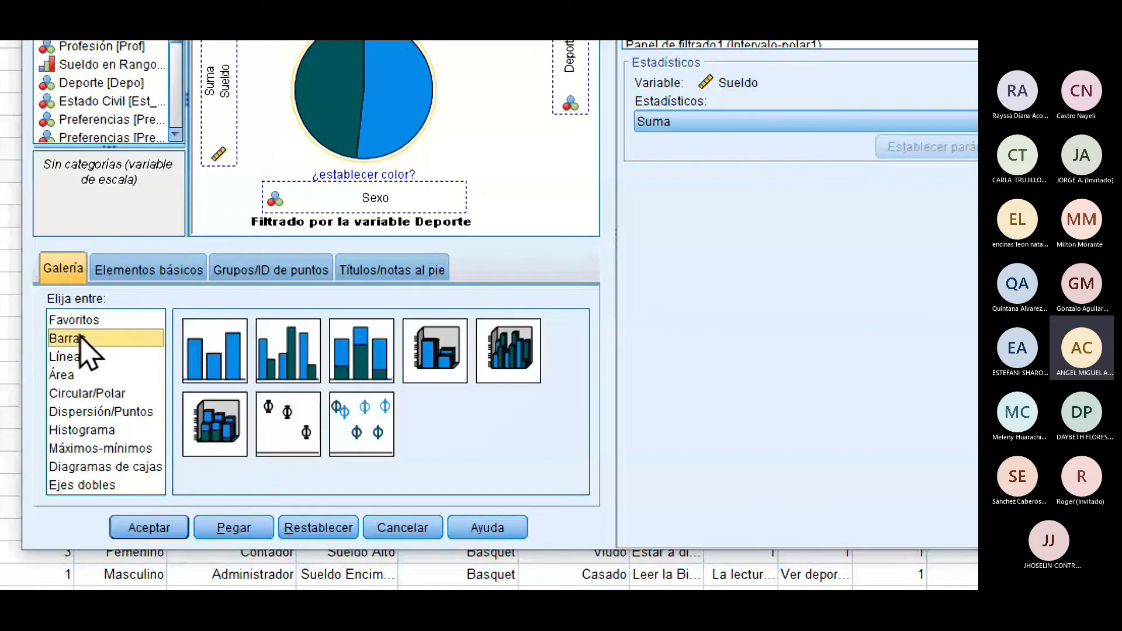
double_click(201, 343)
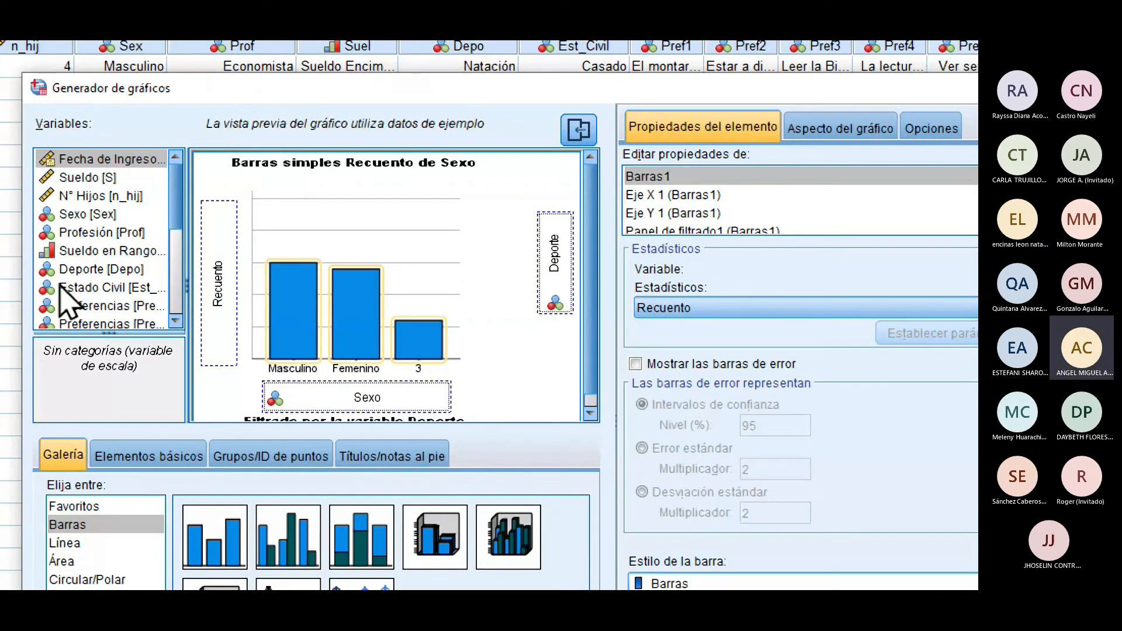
Step: Assign N° Hijos as the vertical axis variable of the simple bar chart
left_click(93, 195)
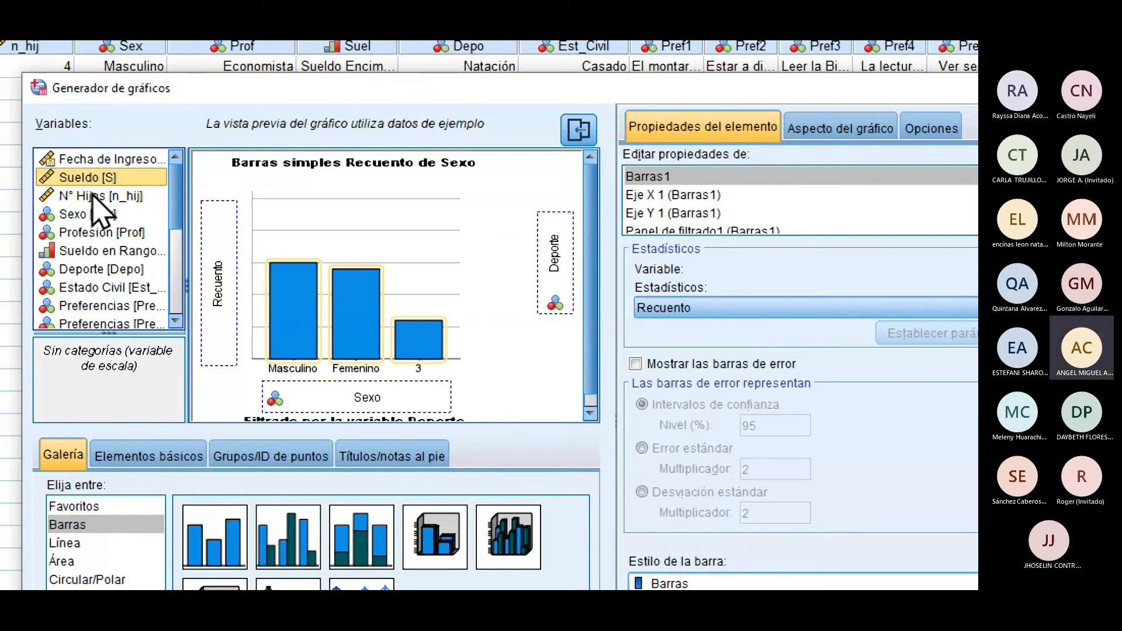
left_click_drag(91, 195, 231, 283)
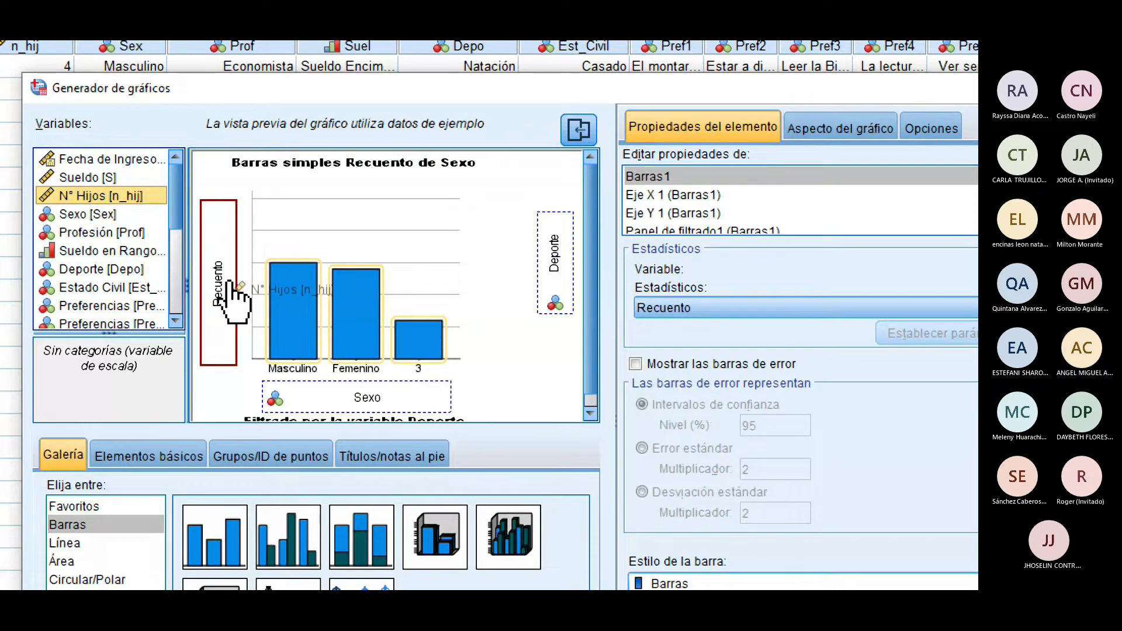
left_click_drag(230, 282, 230, 283)
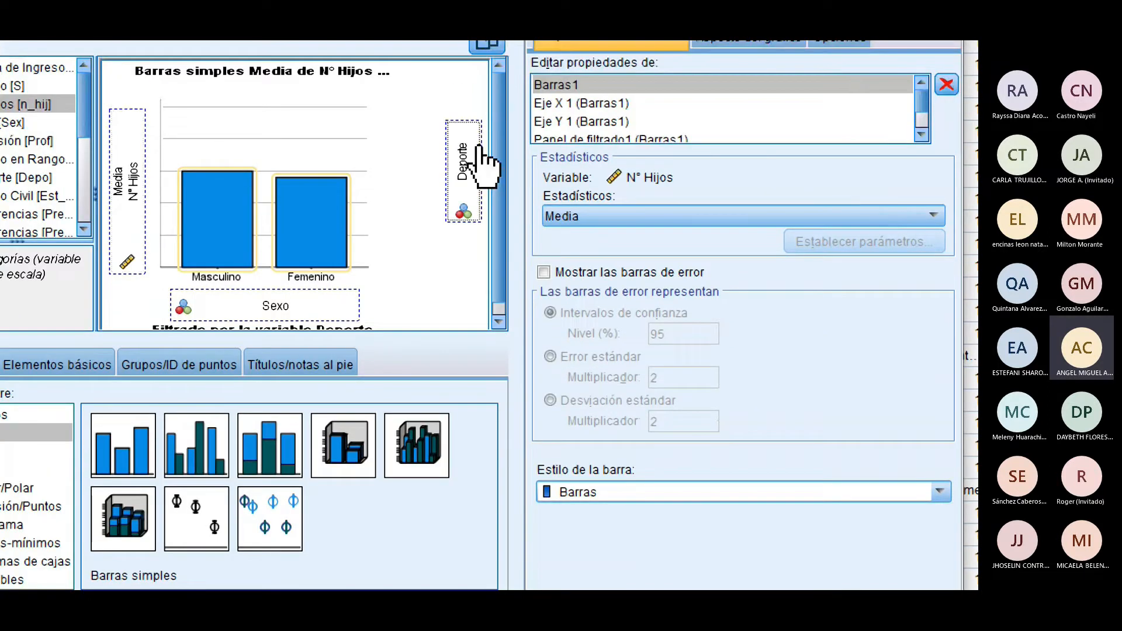
Step: Exclude Fútbol, Natación, Futbol and Natacion from the Deporte filter, keeping only Basquet
left_click(478, 152)
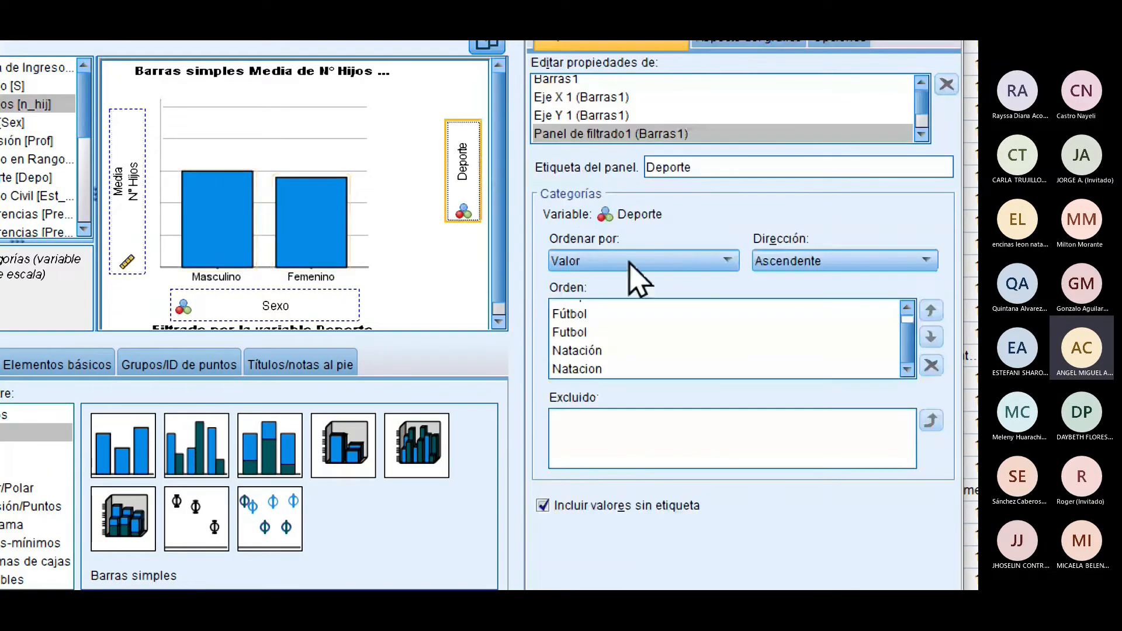
left_click(620, 350)
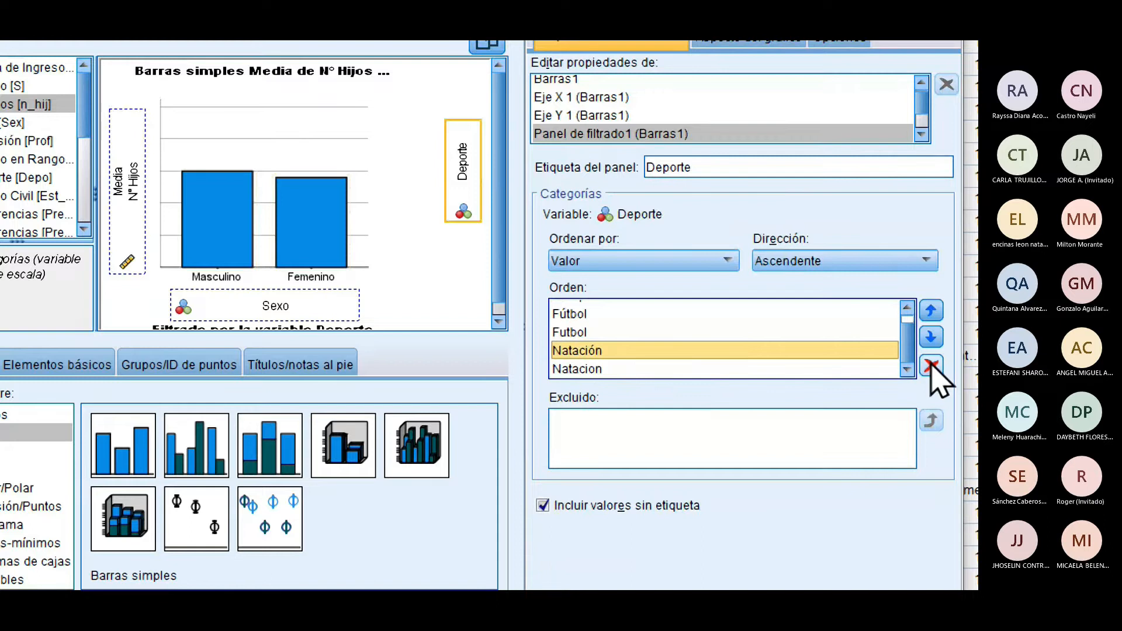
scroll(646, 358, "up", 1)
left_click(564, 328)
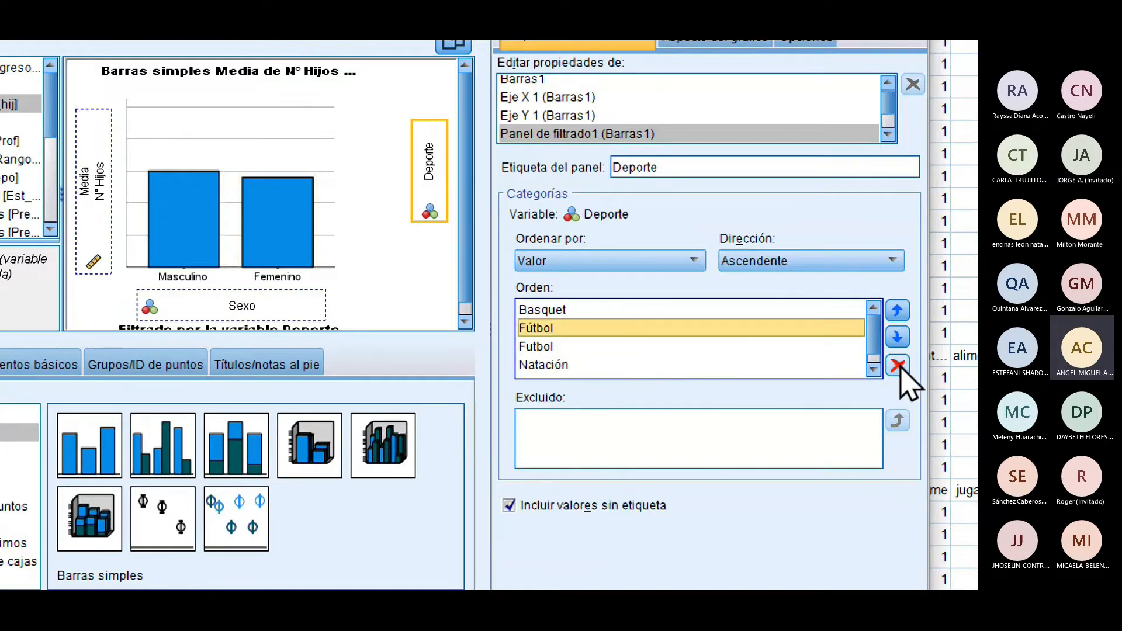
left_click(898, 366)
left_click(736, 347)
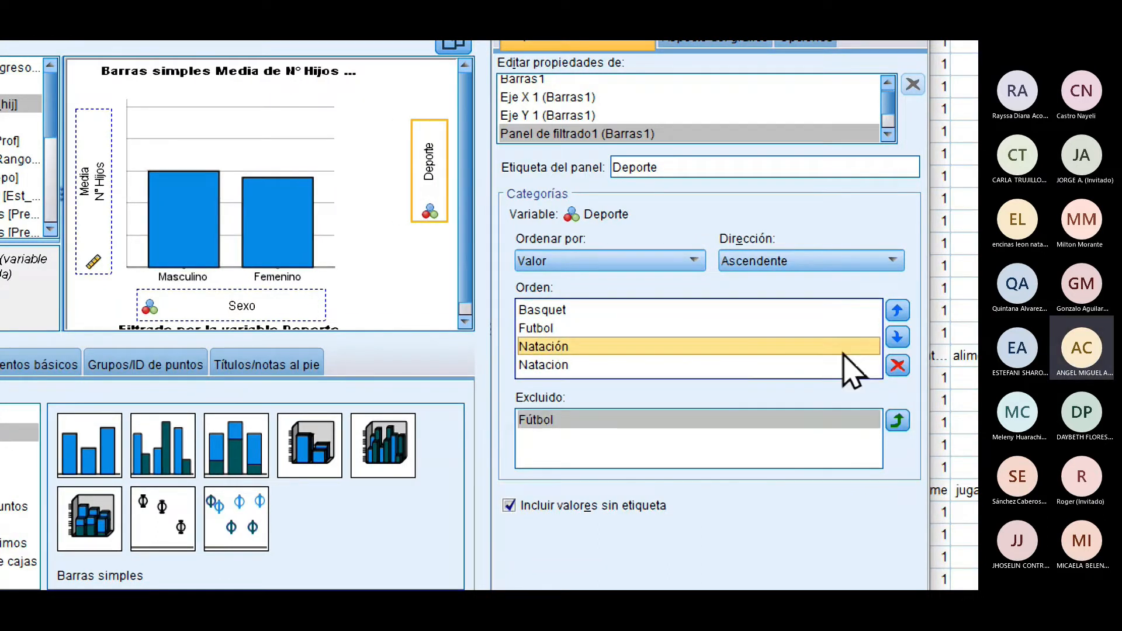
left_click(898, 365)
left_click(763, 347)
left_click(759, 329)
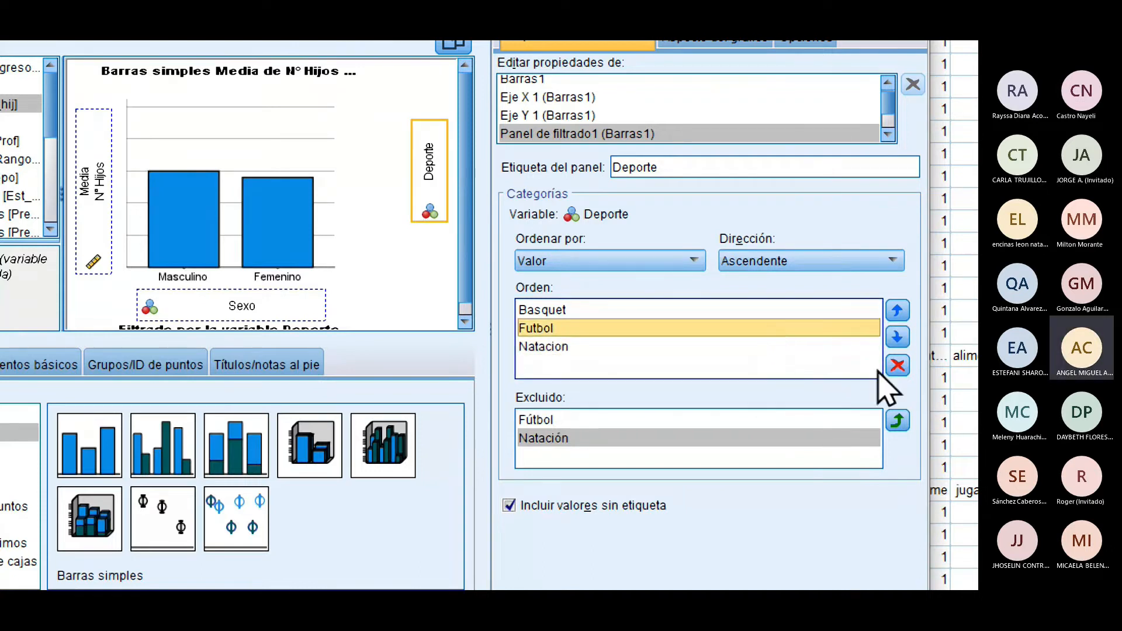
left_click(895, 365)
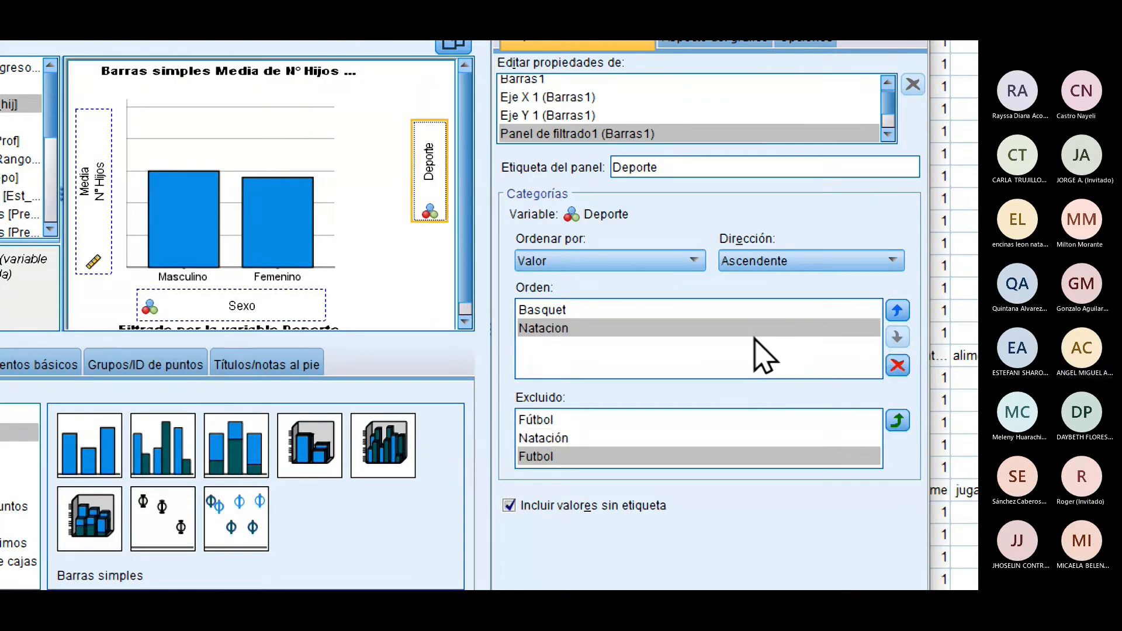
left_click(895, 368)
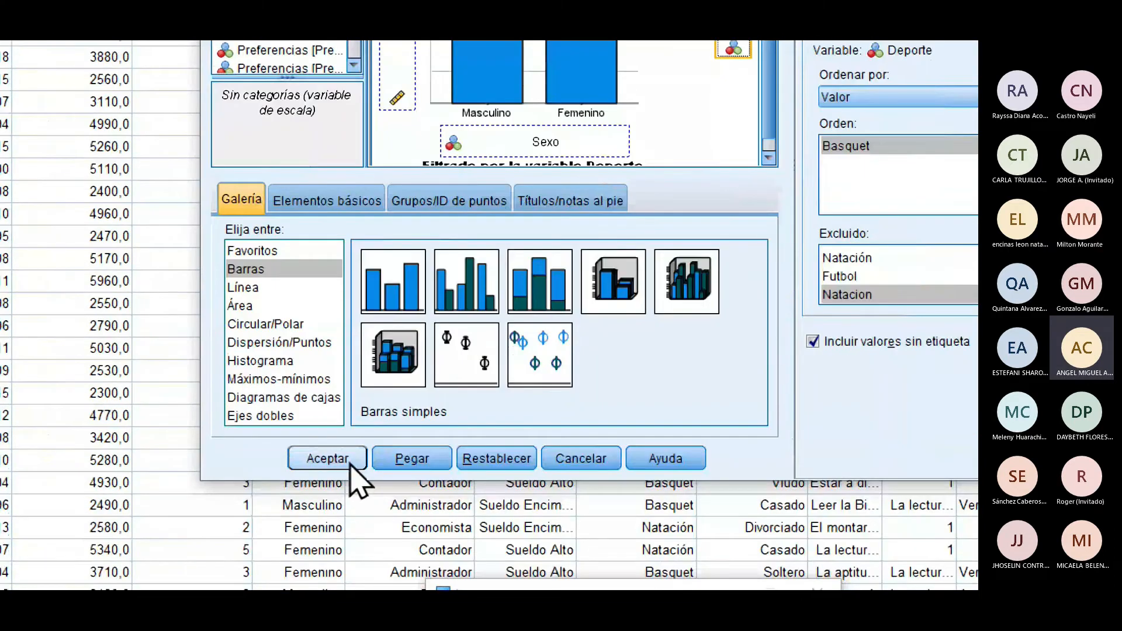
Step: Generate the bar chart of mean N° Hijos by Sexo and view it in the output
left_click(350, 465)
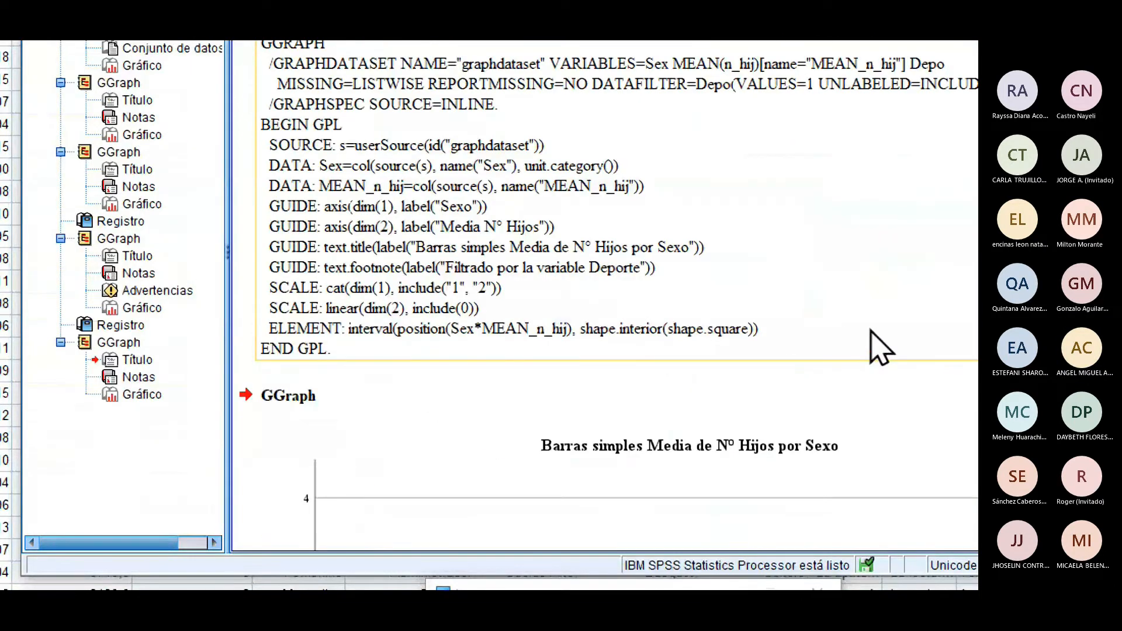
scroll(468, 327, "down", 5)
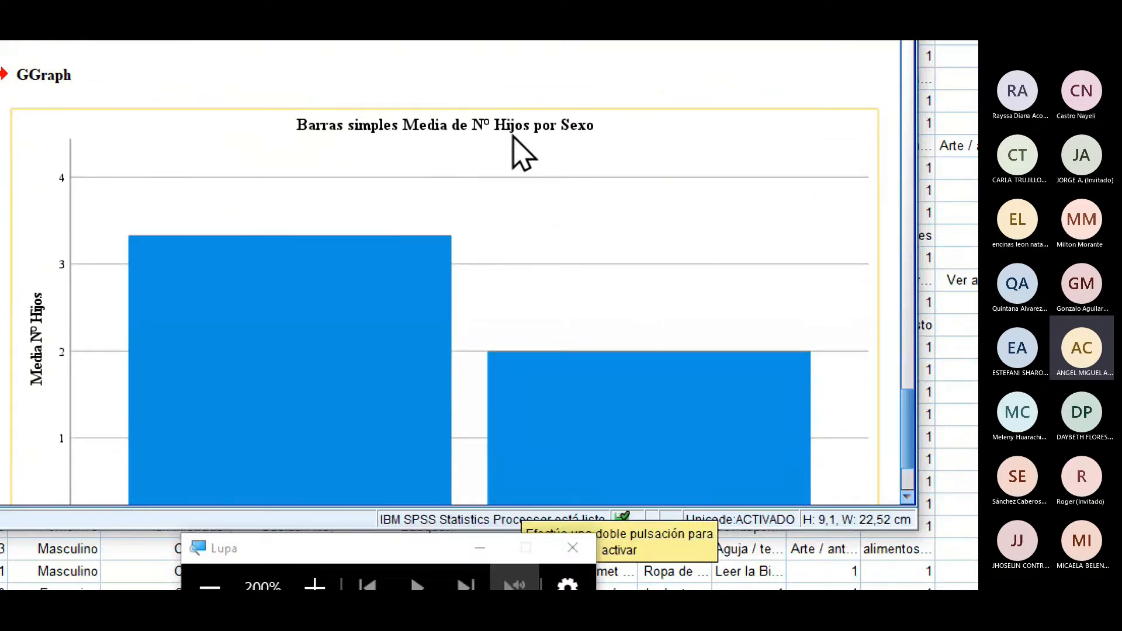
scroll(520, 153, "down", 3)
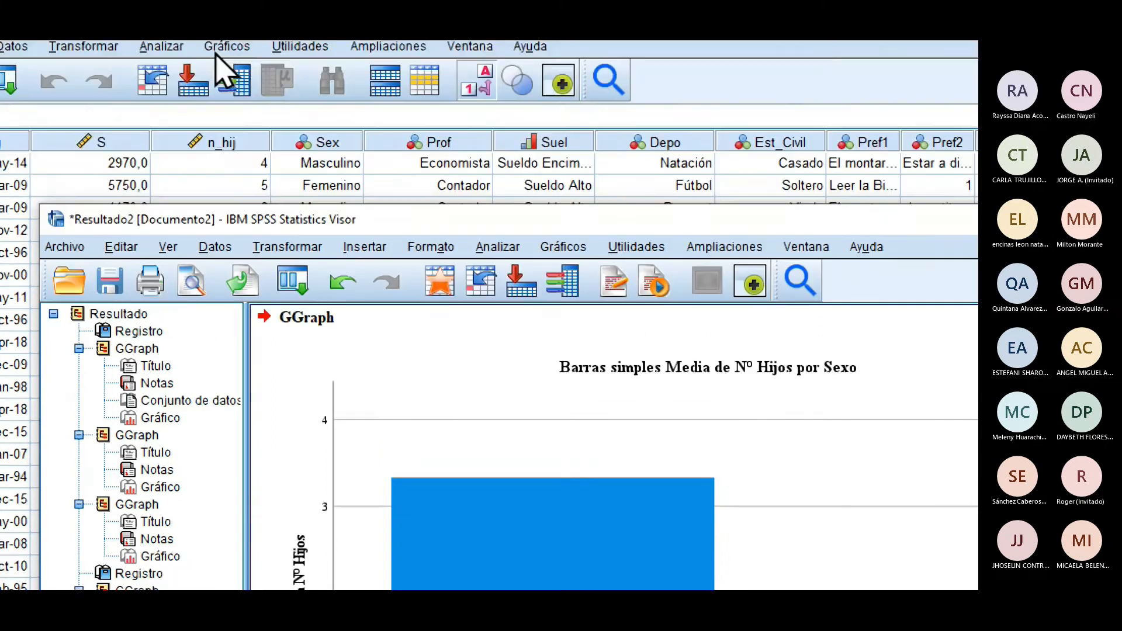
Step: Reopen the chart builder from the data editor and show the properties of the vertical N° Hijos axis
left_click(231, 49)
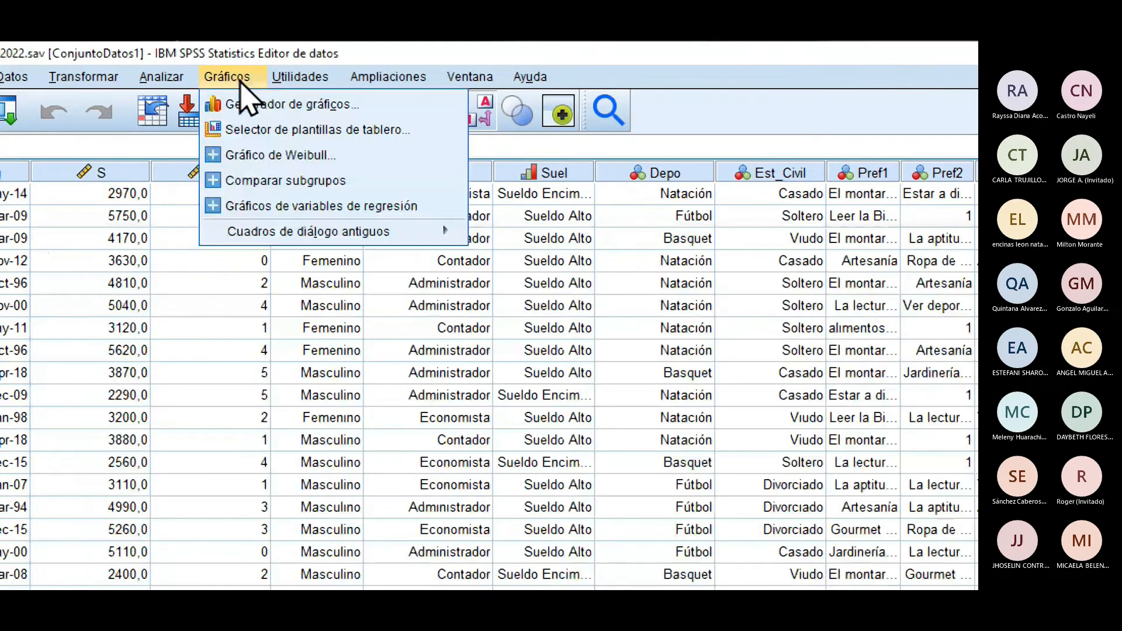
left_click(240, 104)
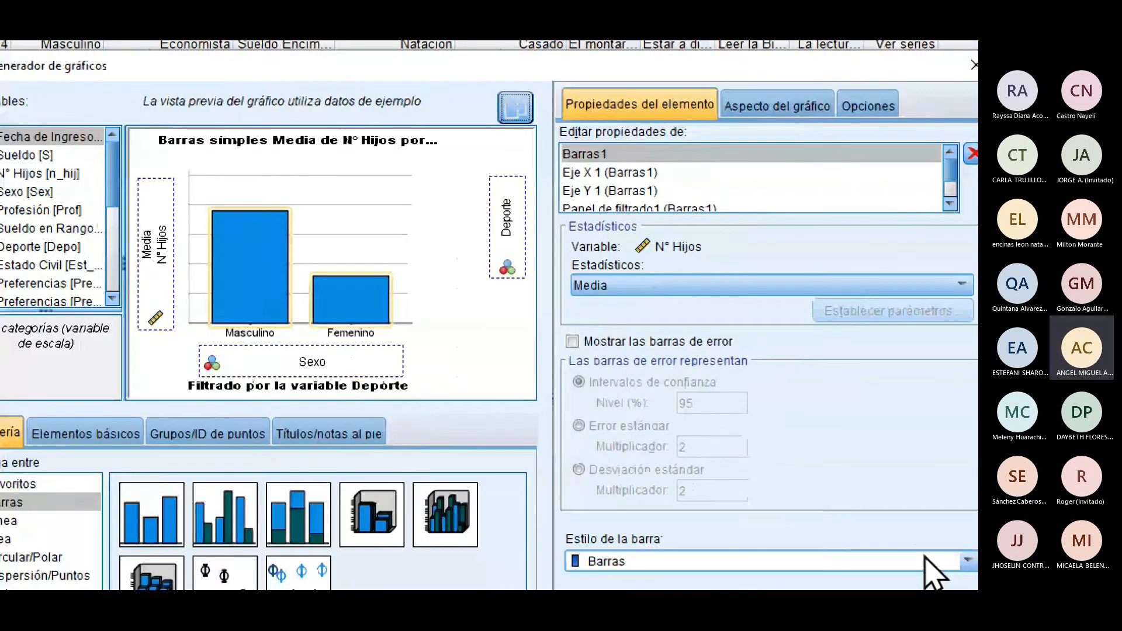
left_click(142, 284)
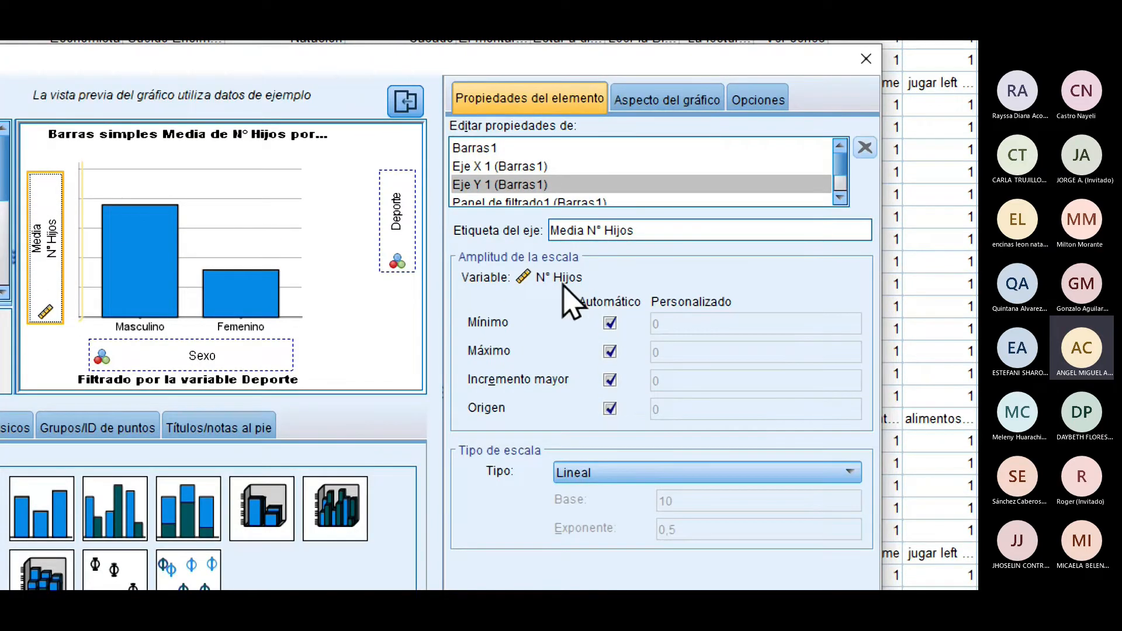
Step: Try turning off the automatic minimum and maximum of the N° Hijos axis scale
left_click(611, 326)
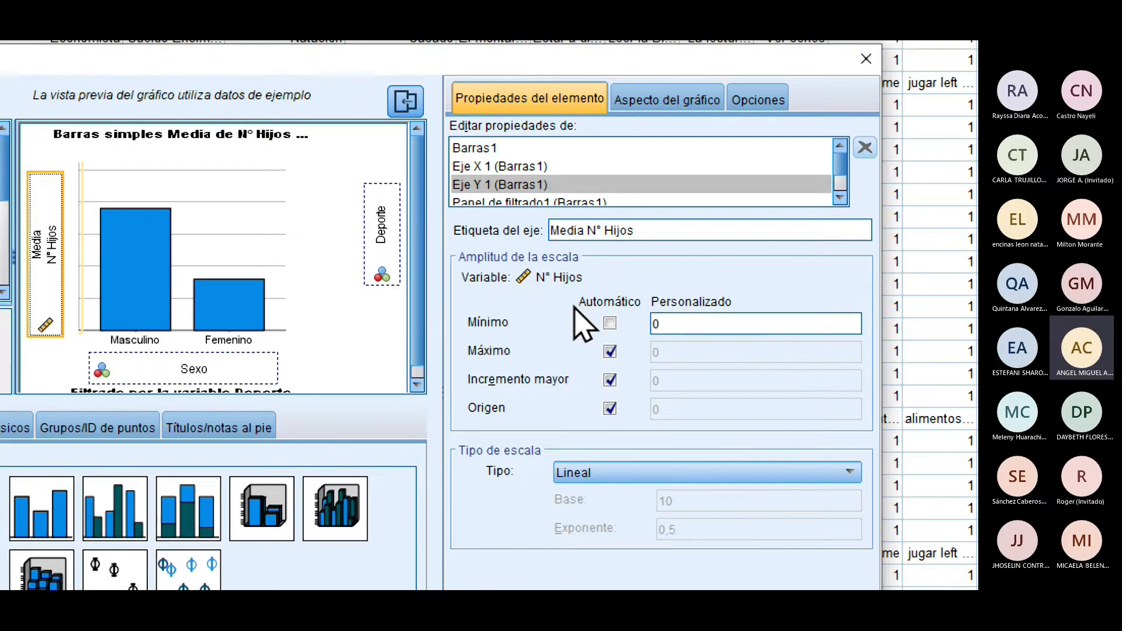
left_click(611, 326)
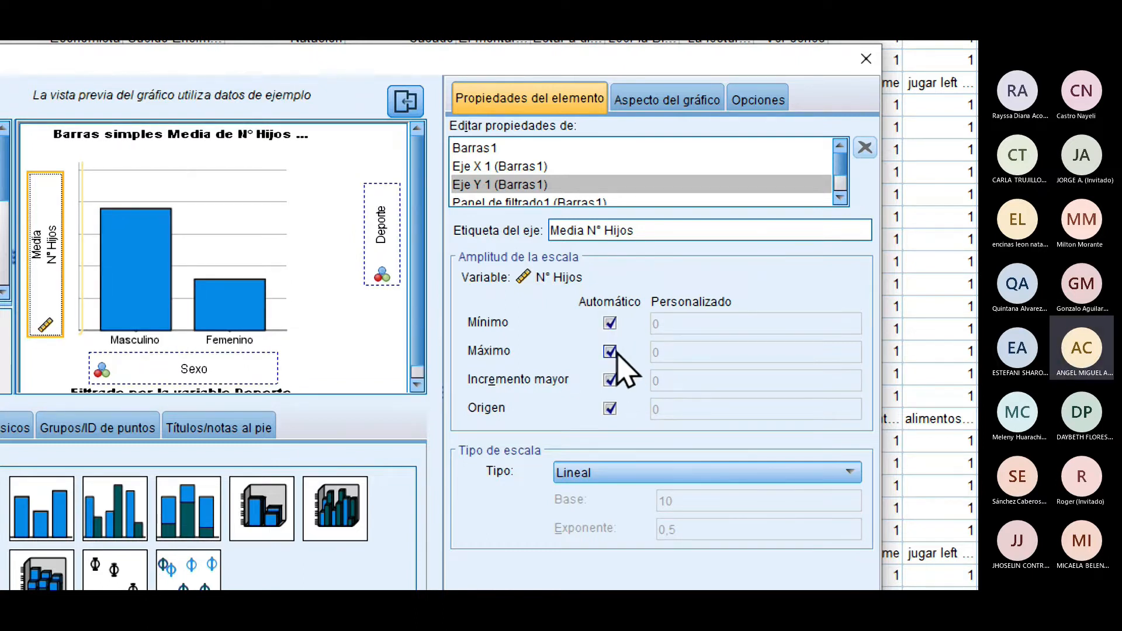
left_click(610, 351)
left_click(611, 351)
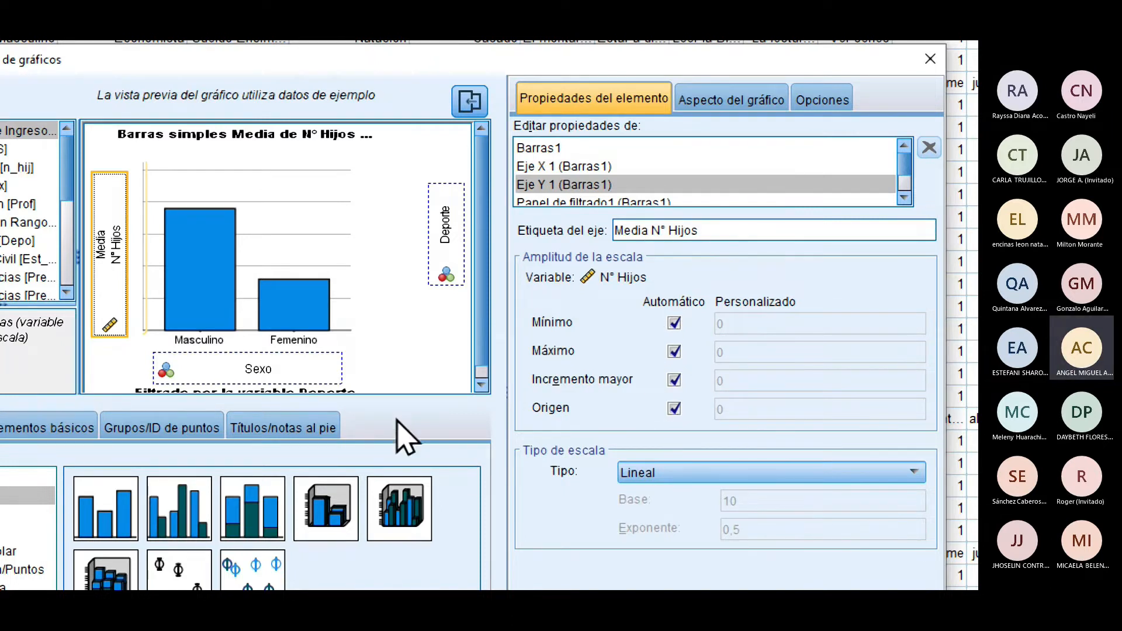
Step: Examine the category settings of the Sexo axis and the Deporte filter
left_click(334, 369)
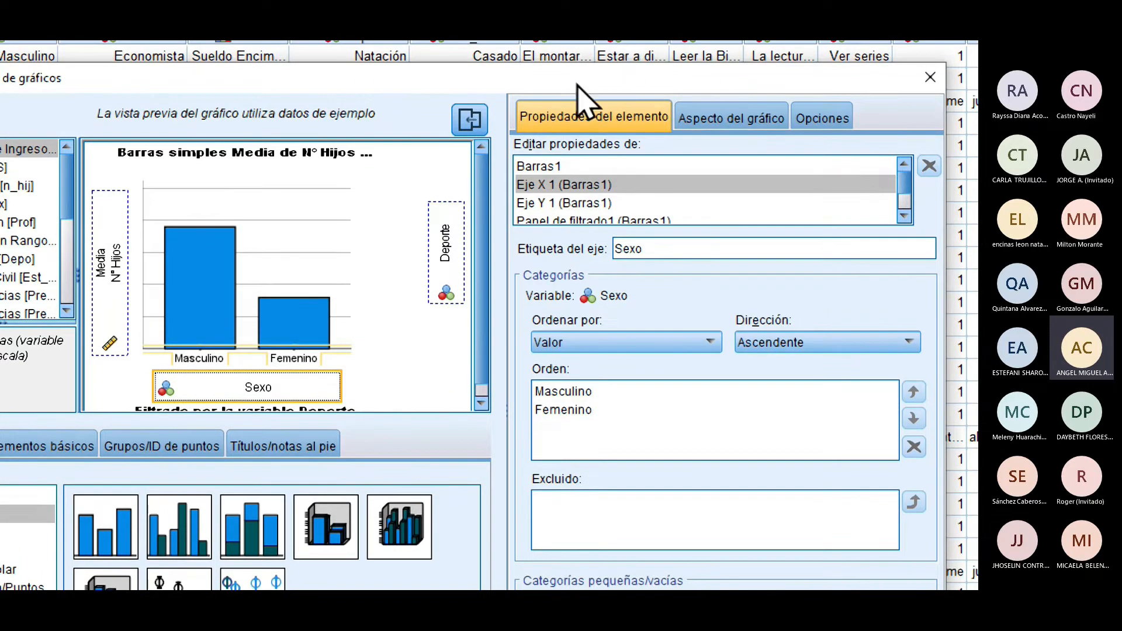
left_click_drag(560, 88, 587, 75)
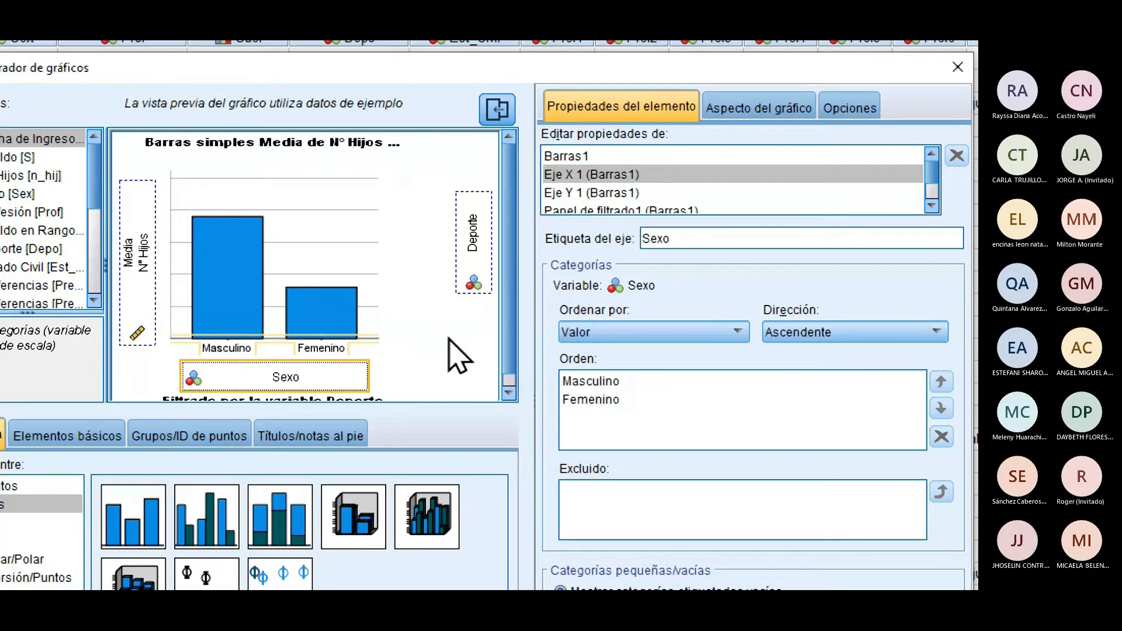
left_click(473, 269)
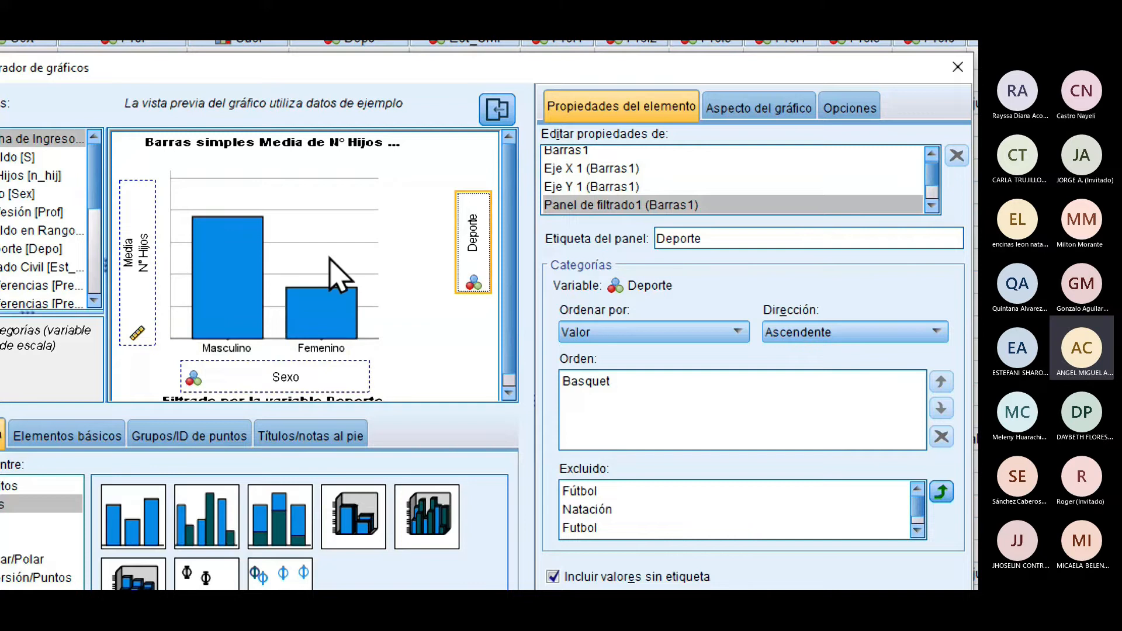
Step: Set the statistic of the bars for N° Hijos to Suma
left_click(328, 308)
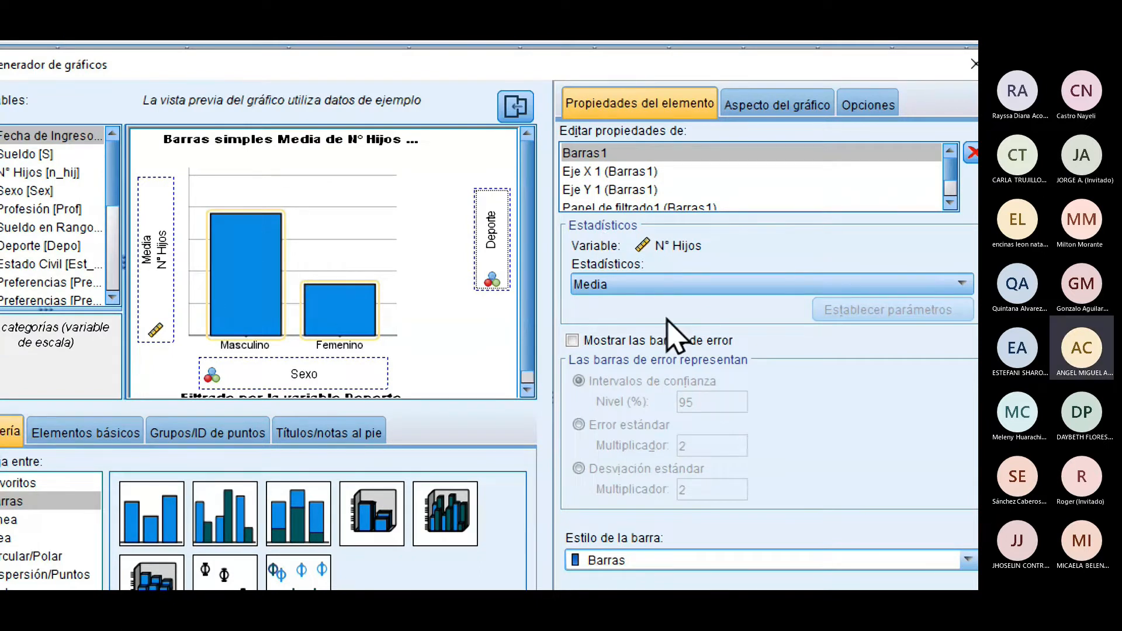
left_click(655, 284)
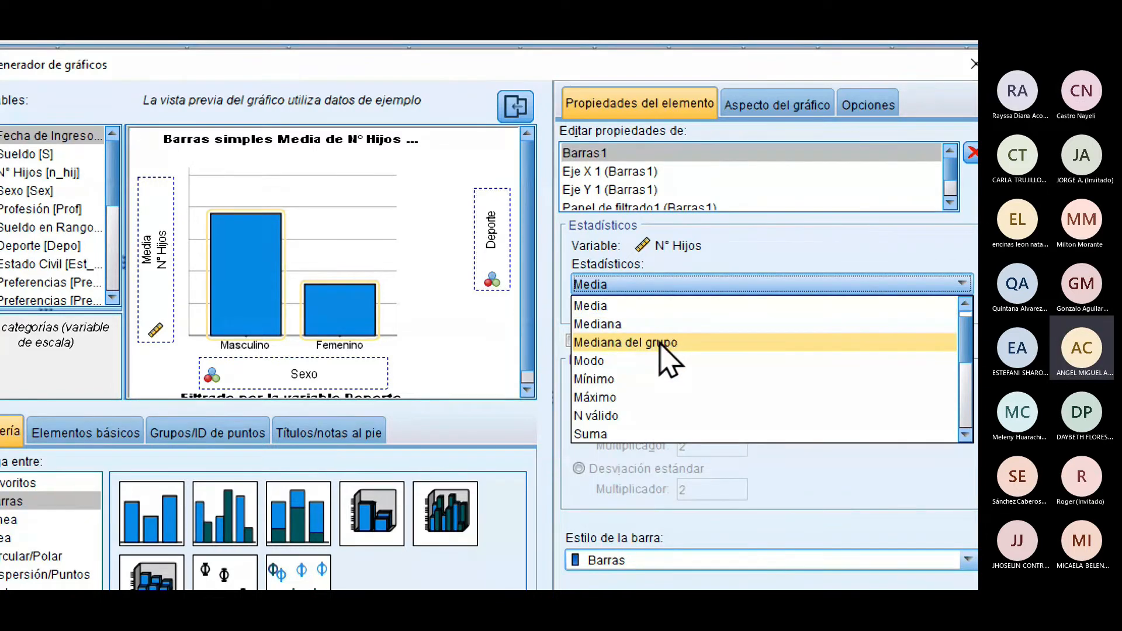
left_click(653, 437)
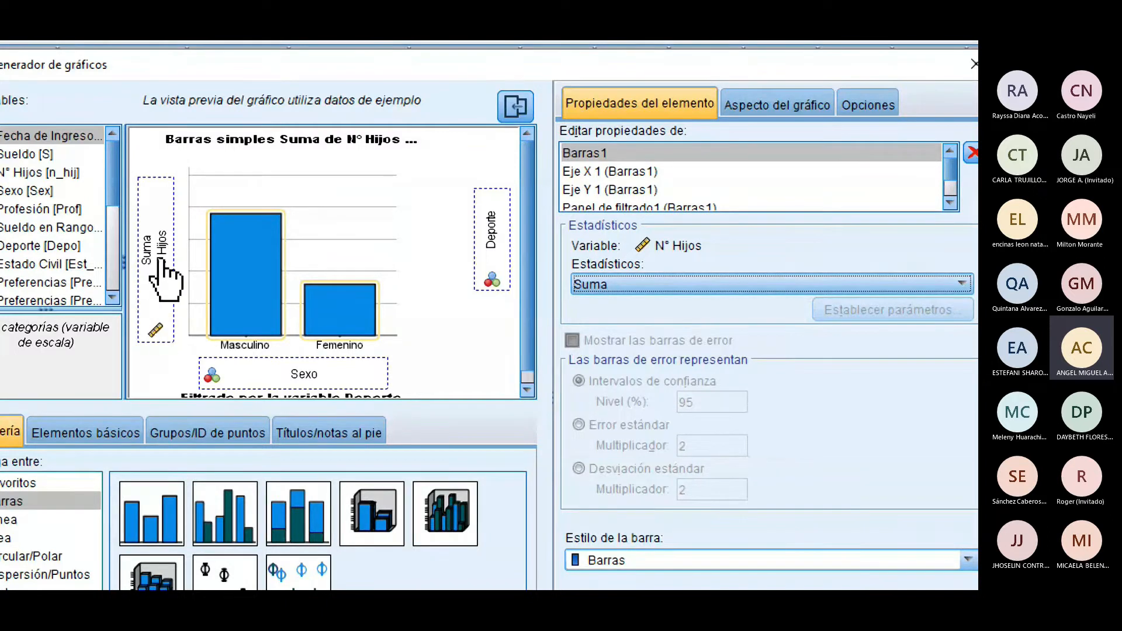
Step: Try Media as the bars' statistic and switch back to Suma
left_click(671, 289)
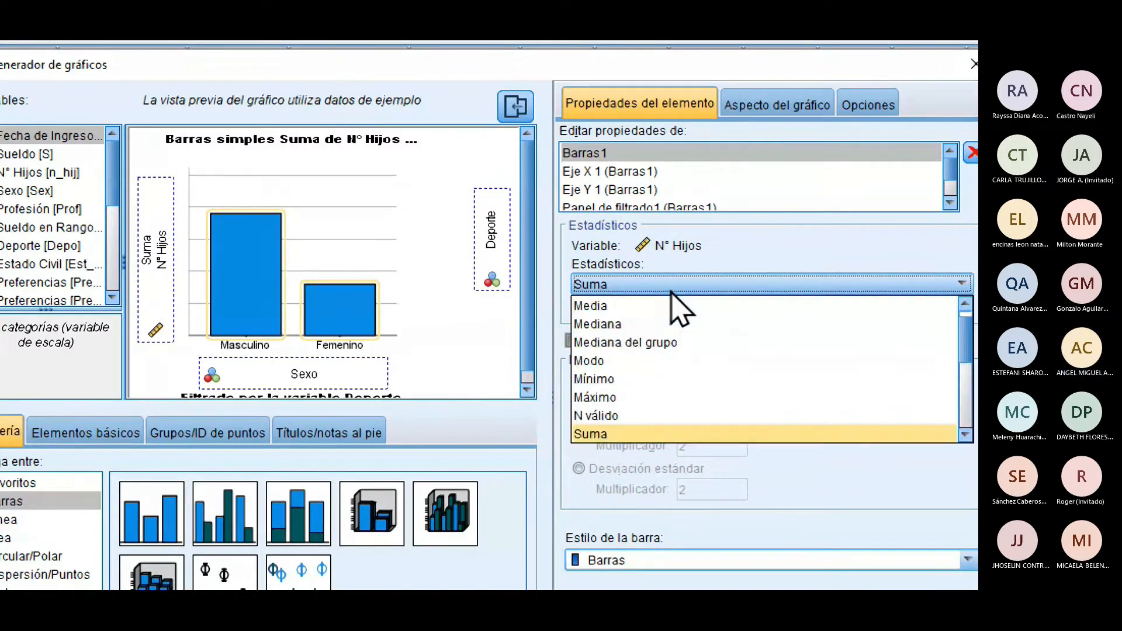
left_click(642, 306)
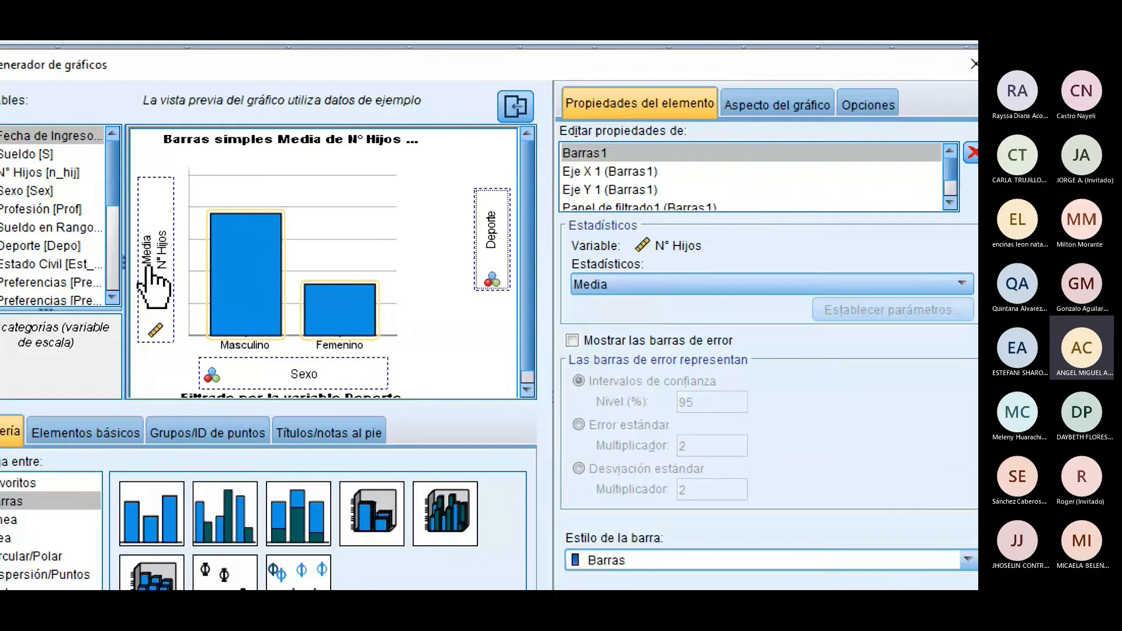
left_click(780, 281)
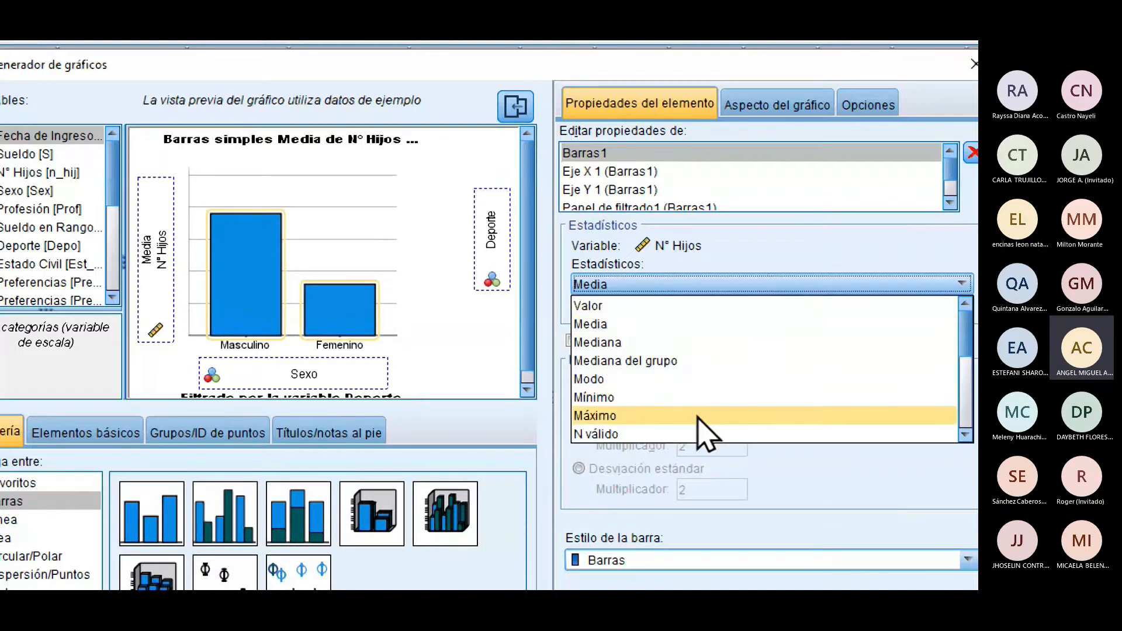
scroll(698, 415, "down", 1)
left_click(671, 397)
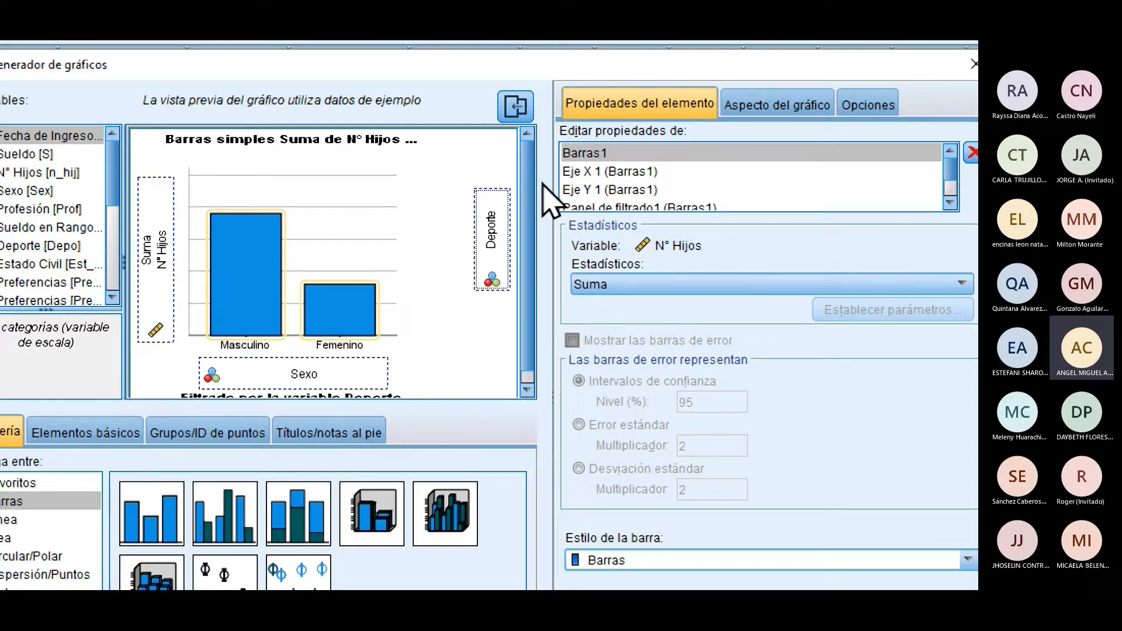
left_click(588, 290)
left_click(589, 289)
left_click(590, 289)
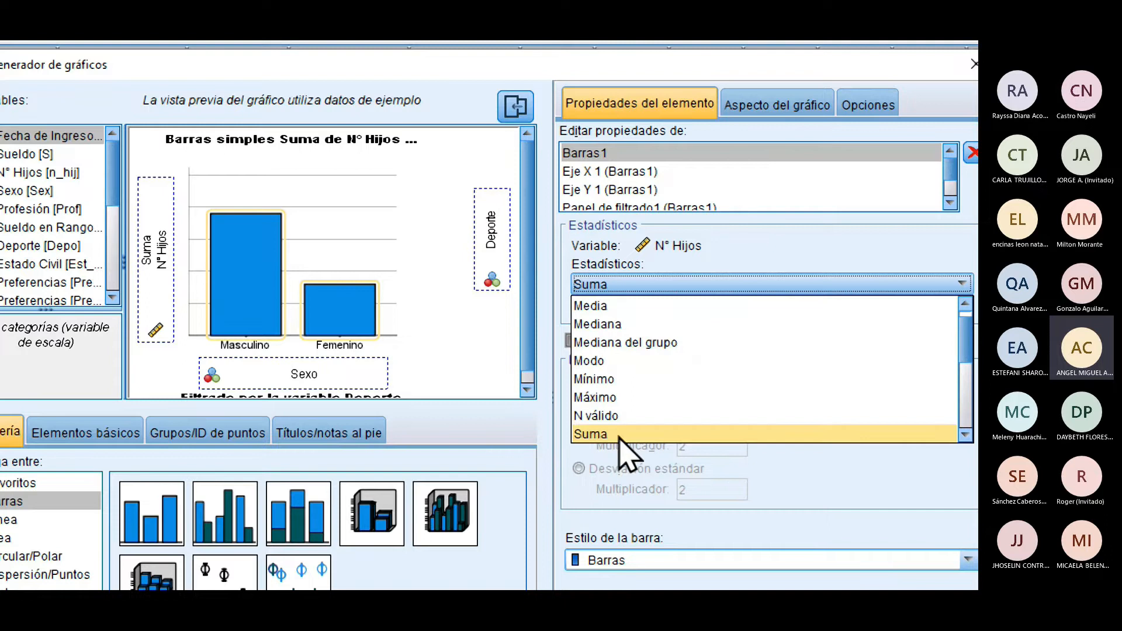
left_click(620, 434)
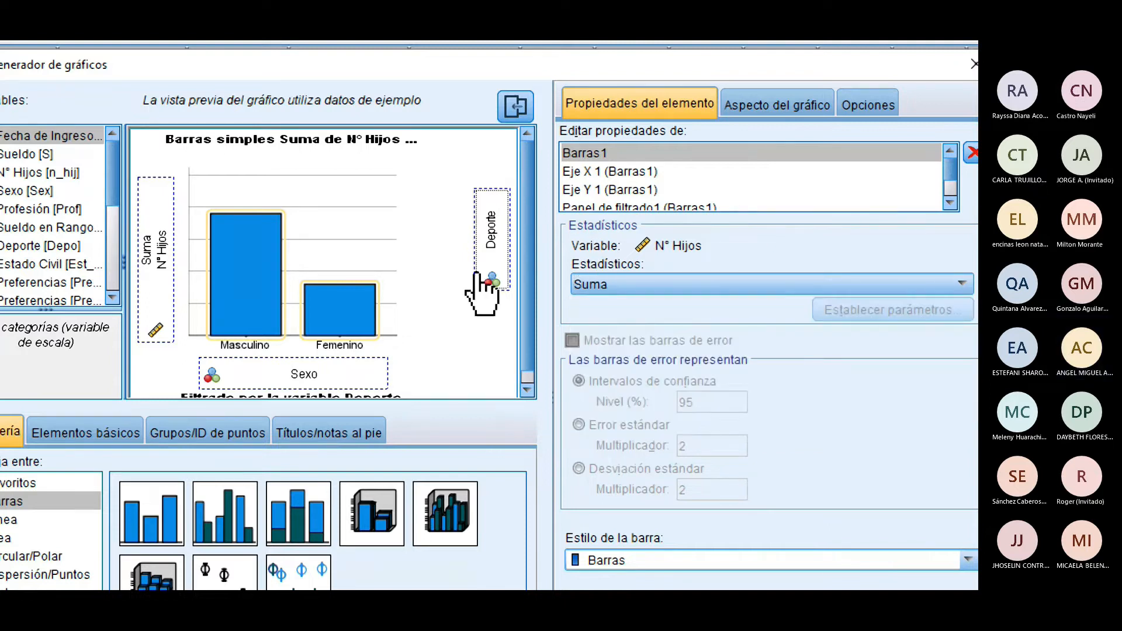
Step: Check the Deporte filter categories, generate the bar chart of summed N° Hijos by Sexo and view it in the output
left_click(478, 251)
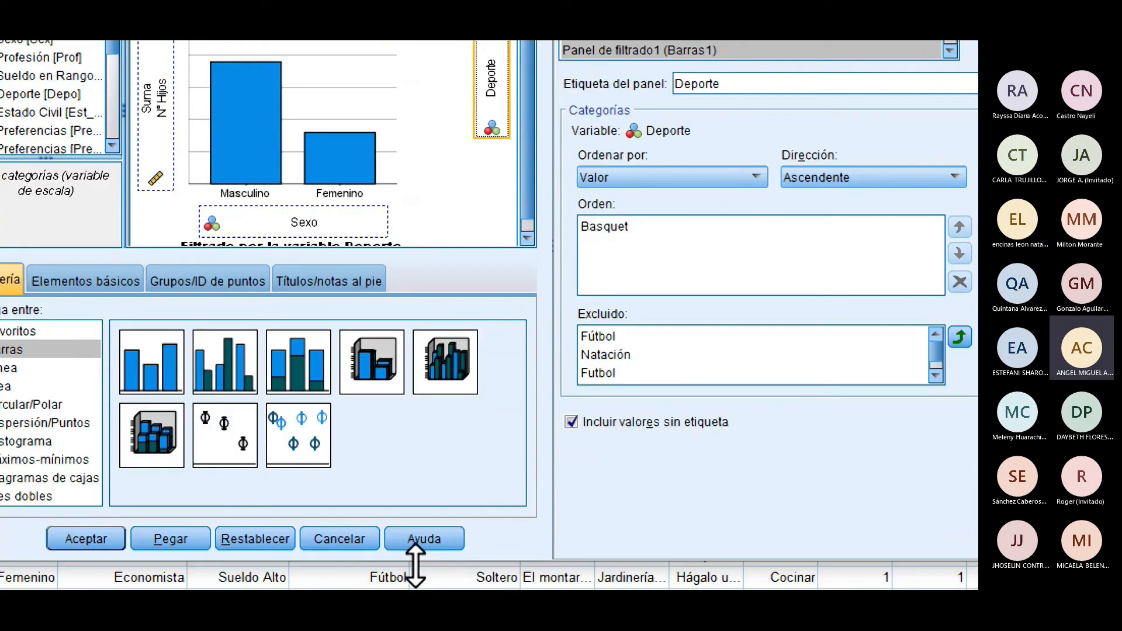
left_click(113, 542)
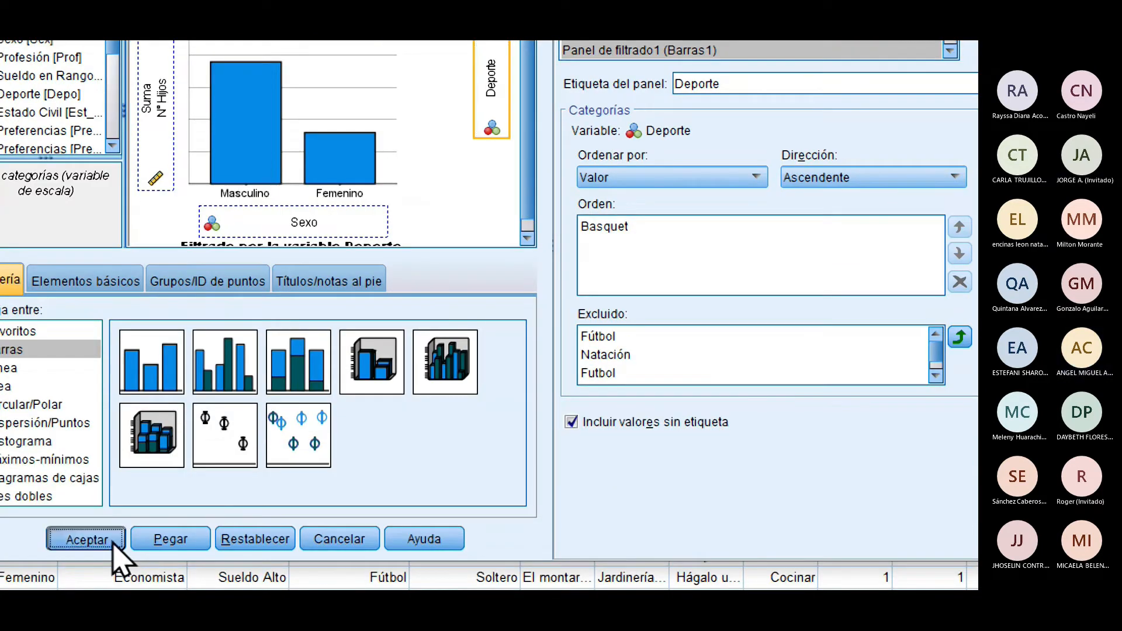
scroll(216, 502, "down", 10)
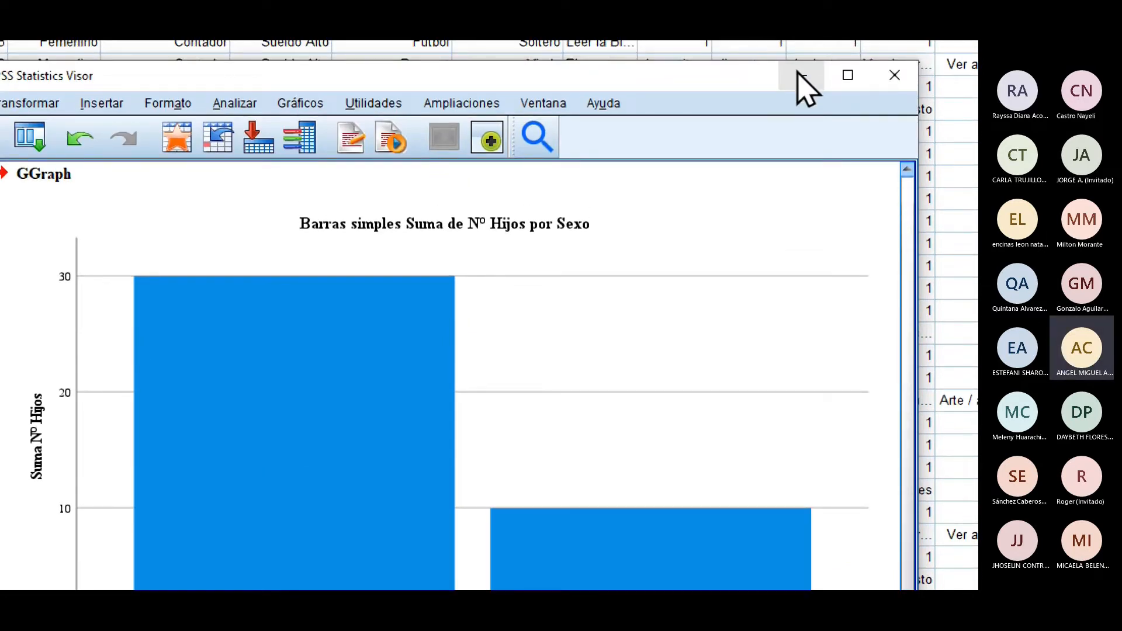
Step: Reopen the chart builder, remove the Deporte filter from the bar chart and generate the chart of summed N° Hijos by Sexo
left_click(799, 75)
left_click(166, 111)
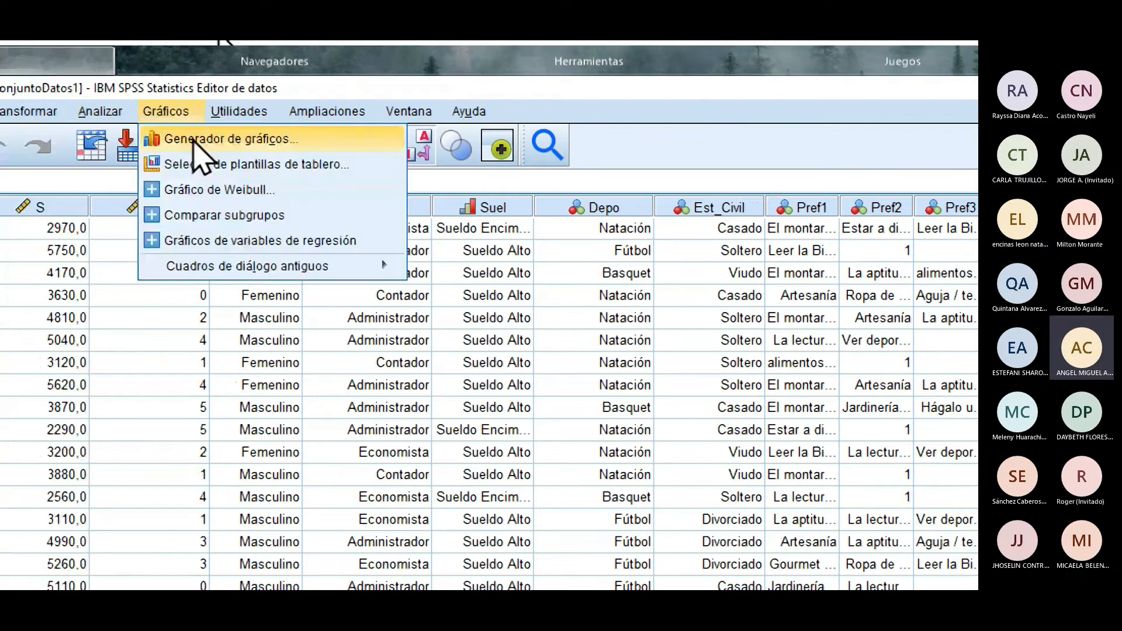
left_click(195, 141)
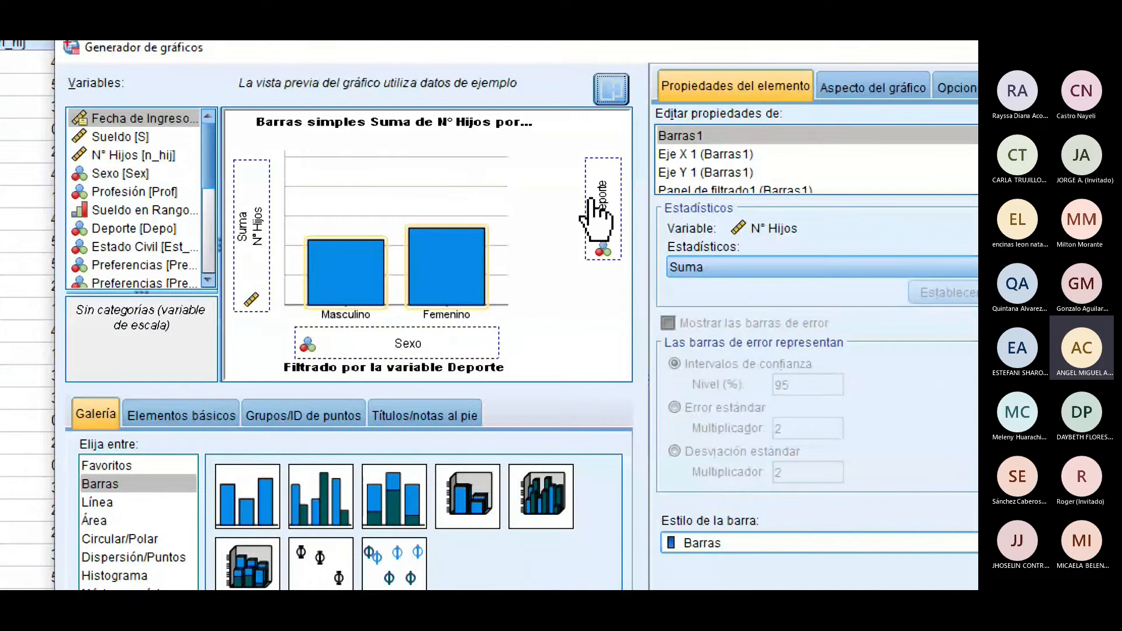
left_click_drag(602, 233, 338, 210)
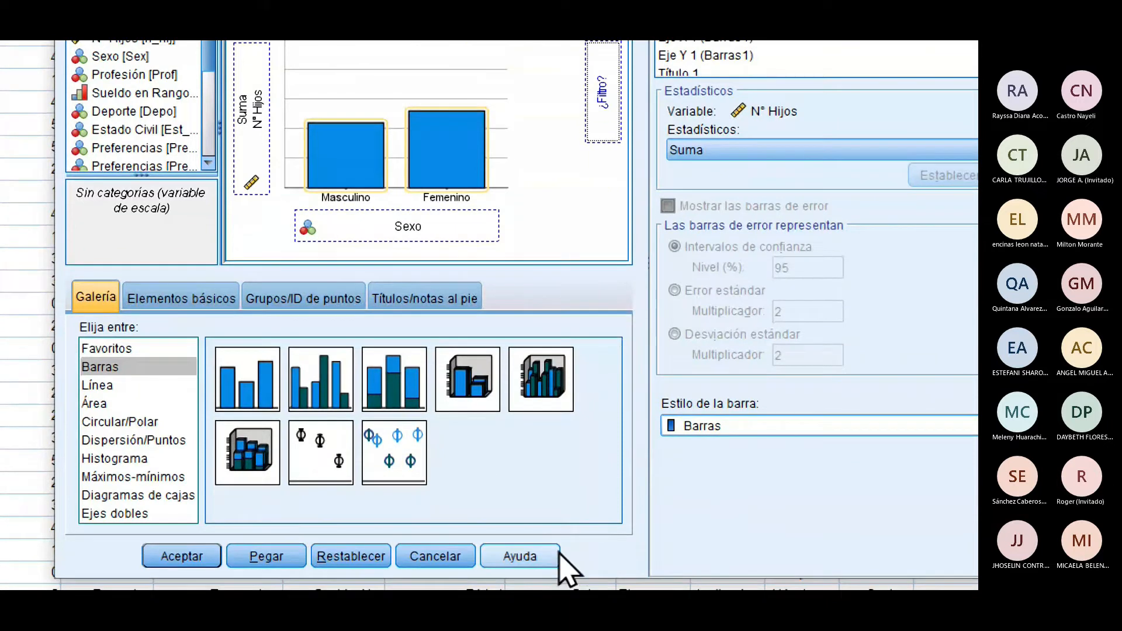
left_click(181, 556)
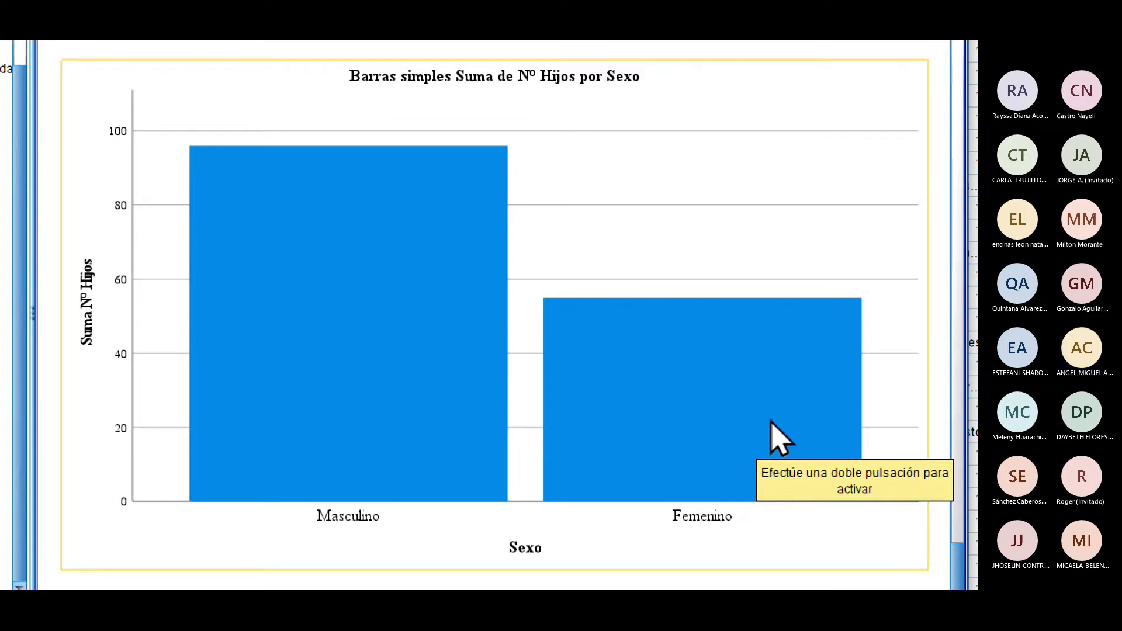
Step: Return the screen magnification to 100%, maximize the output viewer and move the magnifier window clear of the chart
key("super+minus")
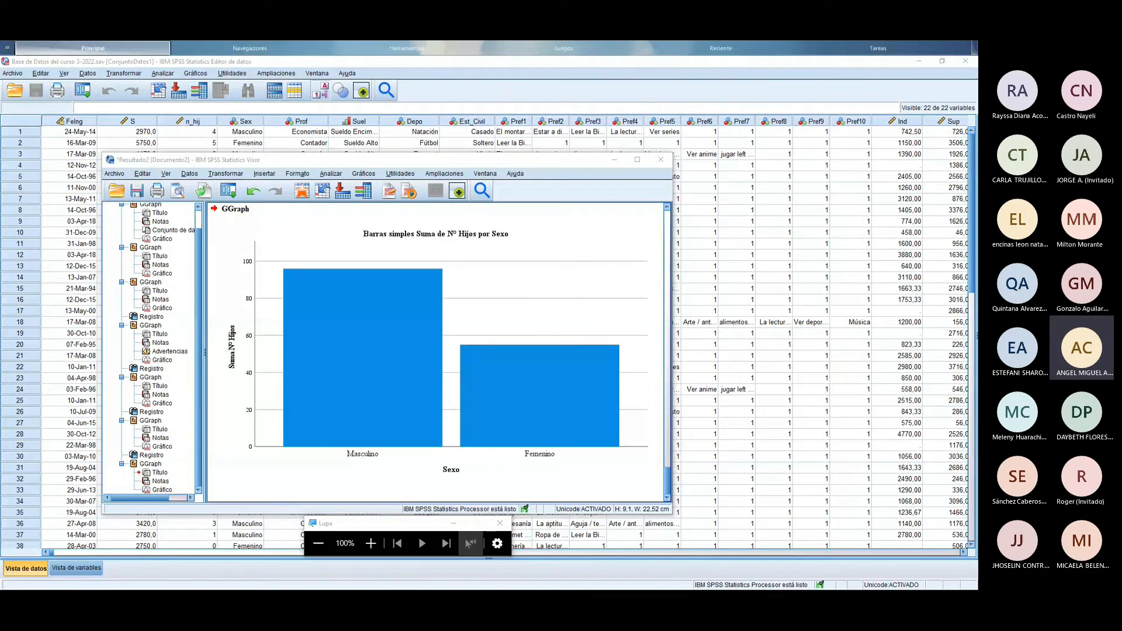
left_click(637, 159)
left_click(508, 464)
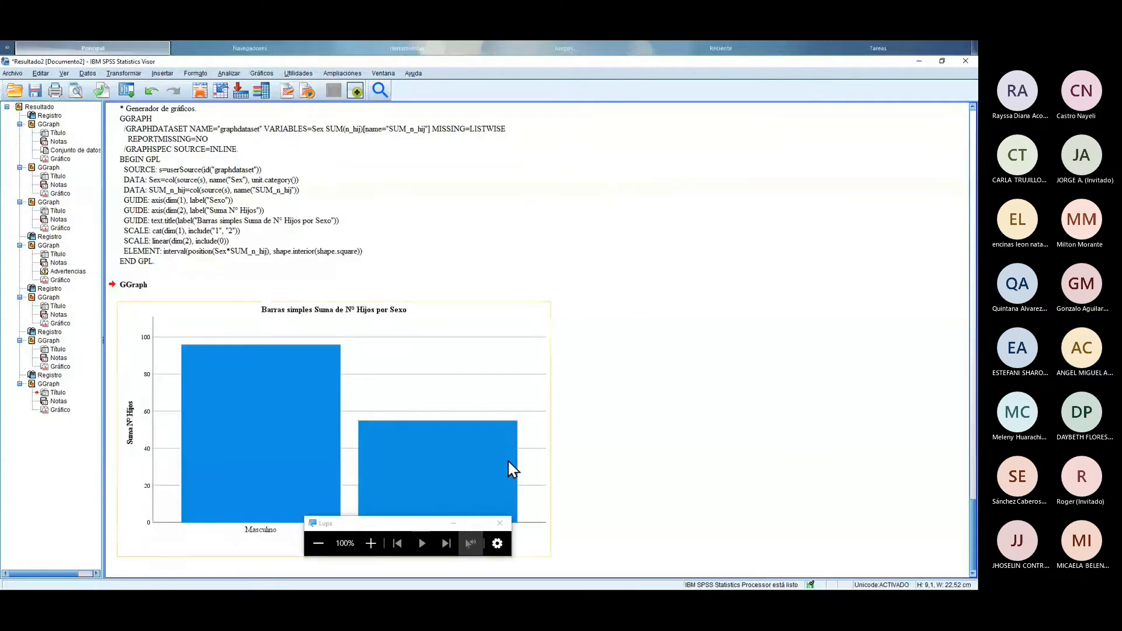
left_click_drag(420, 528, 754, 430)
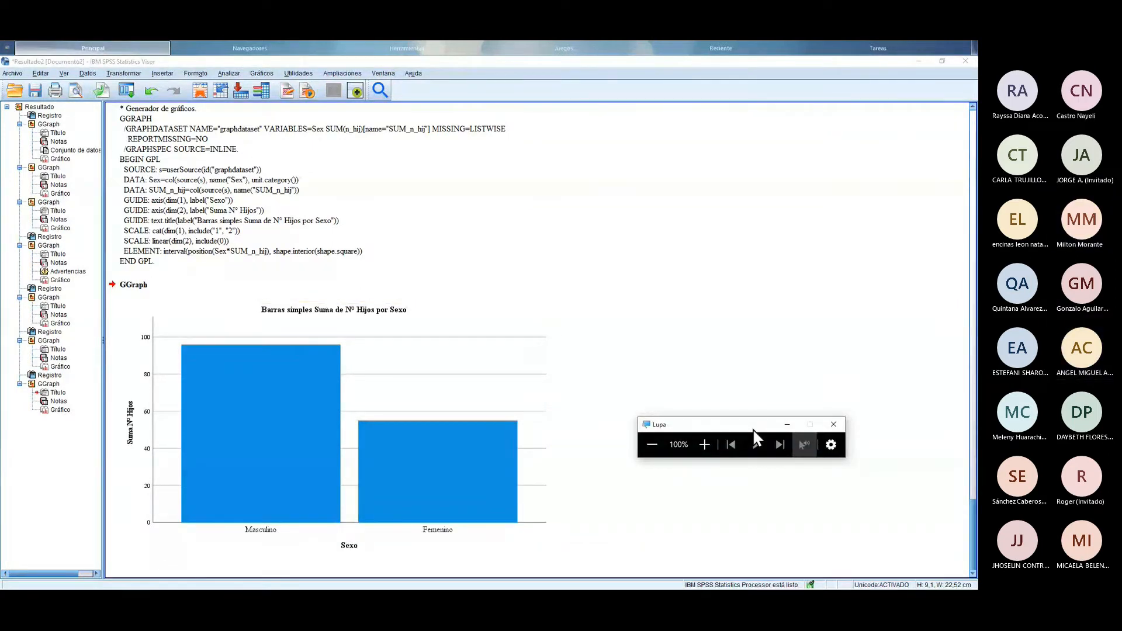
left_click_drag(730, 433, 796, 493)
Step: Compare the unfiltered bar chart of summed N° Hijos by Sexo with the earlier version filtered by Deporte
left_click(447, 511)
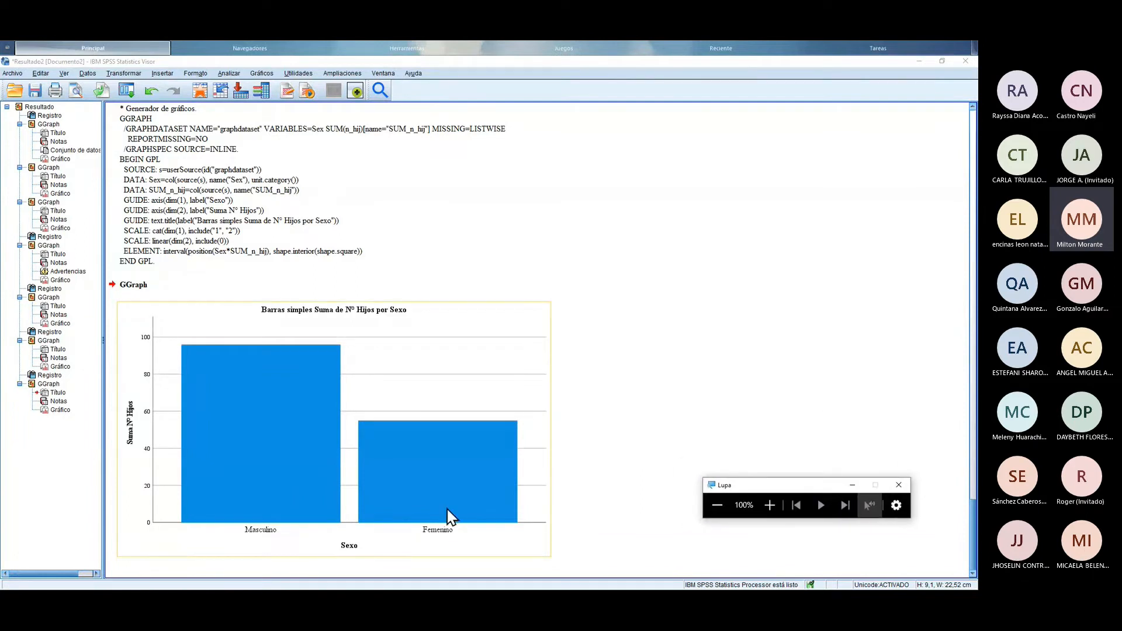
scroll(447, 511, "up", 2)
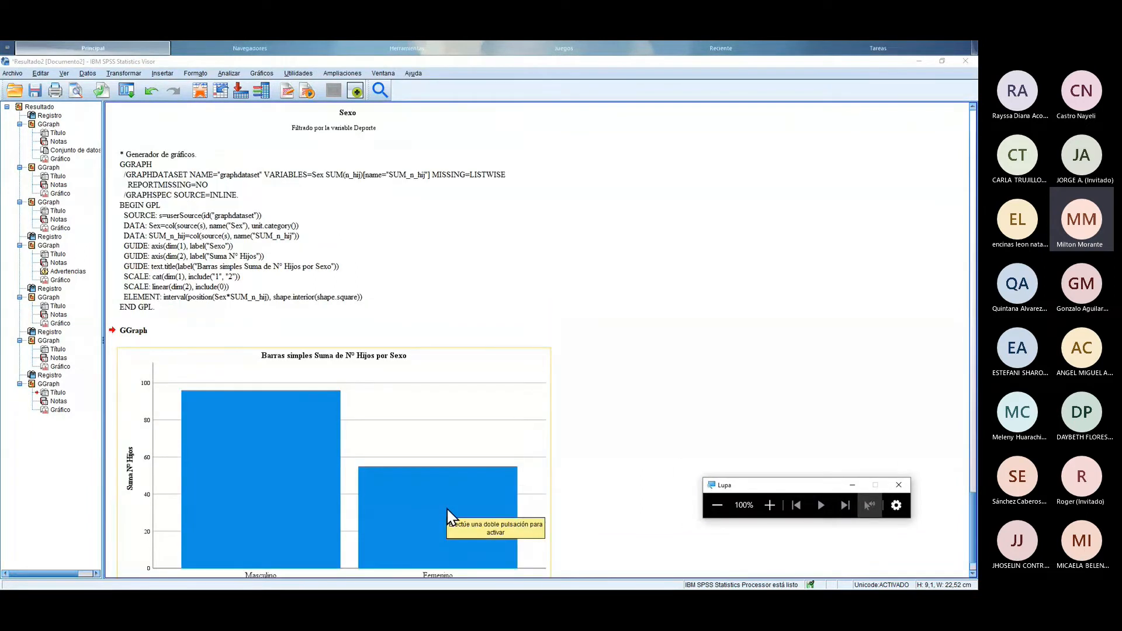
scroll(448, 515, "down", 2)
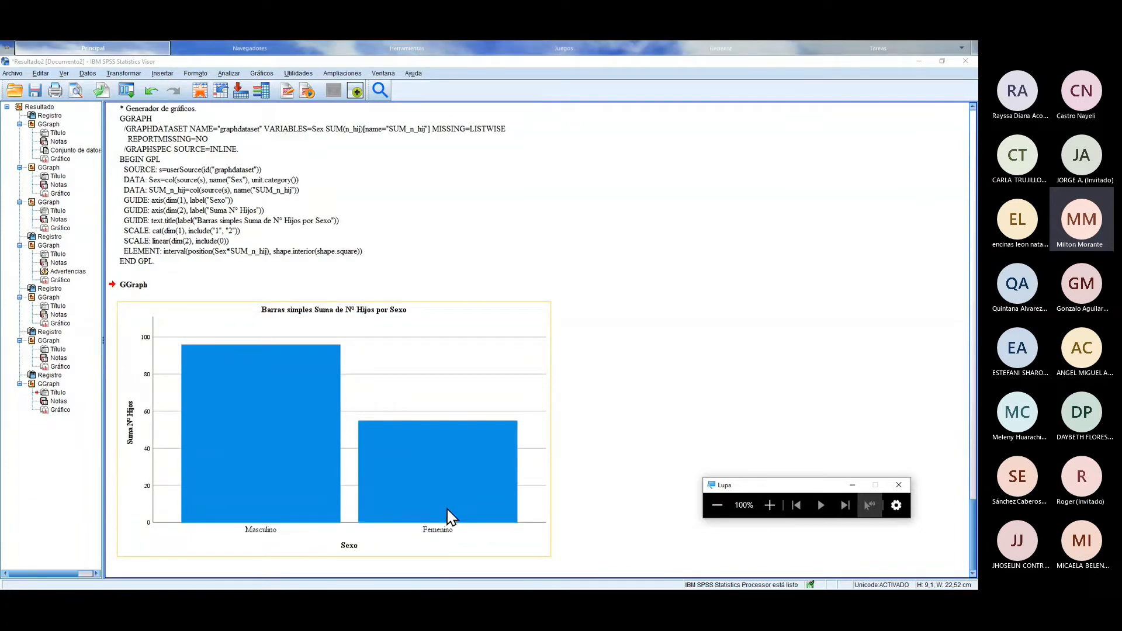
scroll(448, 516, "up", 15)
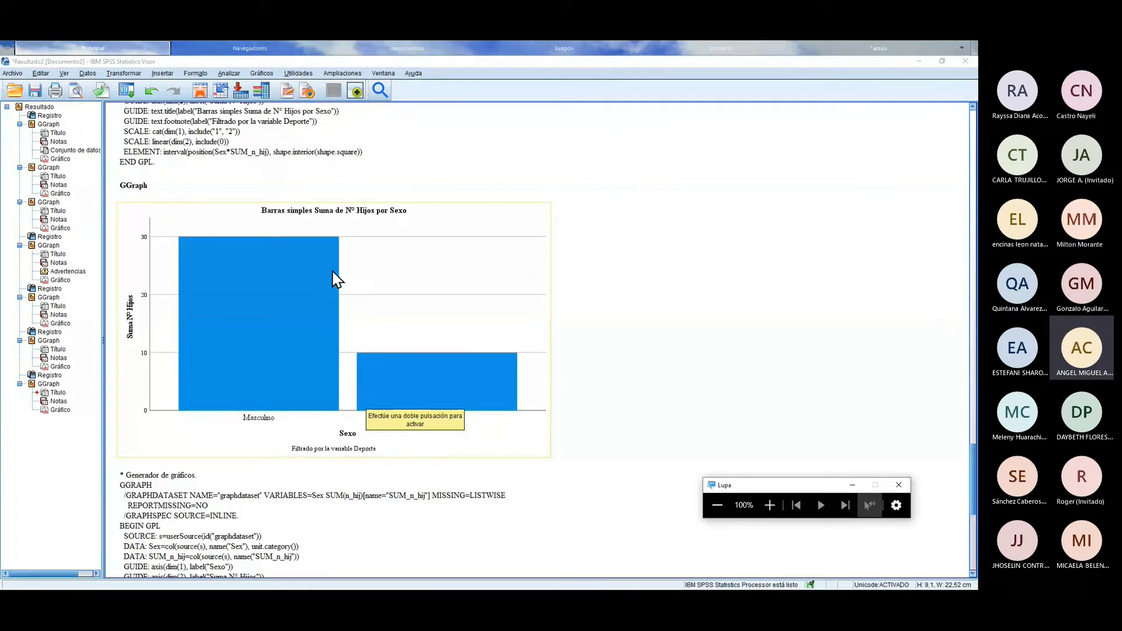
scroll(399, 370, "down", 3)
scroll(399, 370, "down", 5)
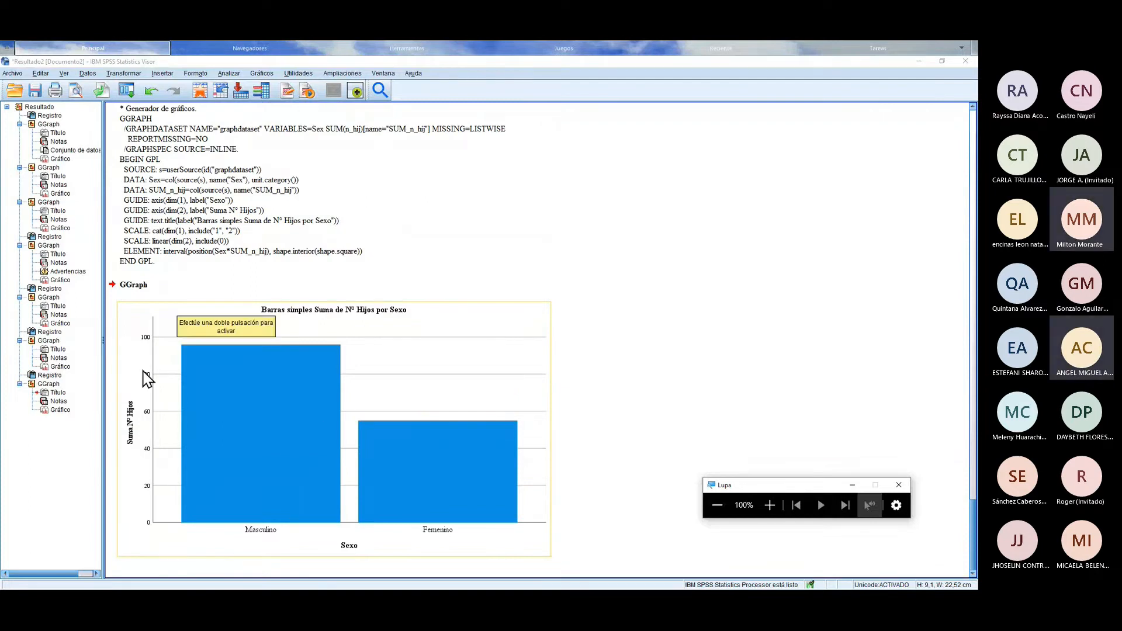
scroll(461, 454, "up", 9)
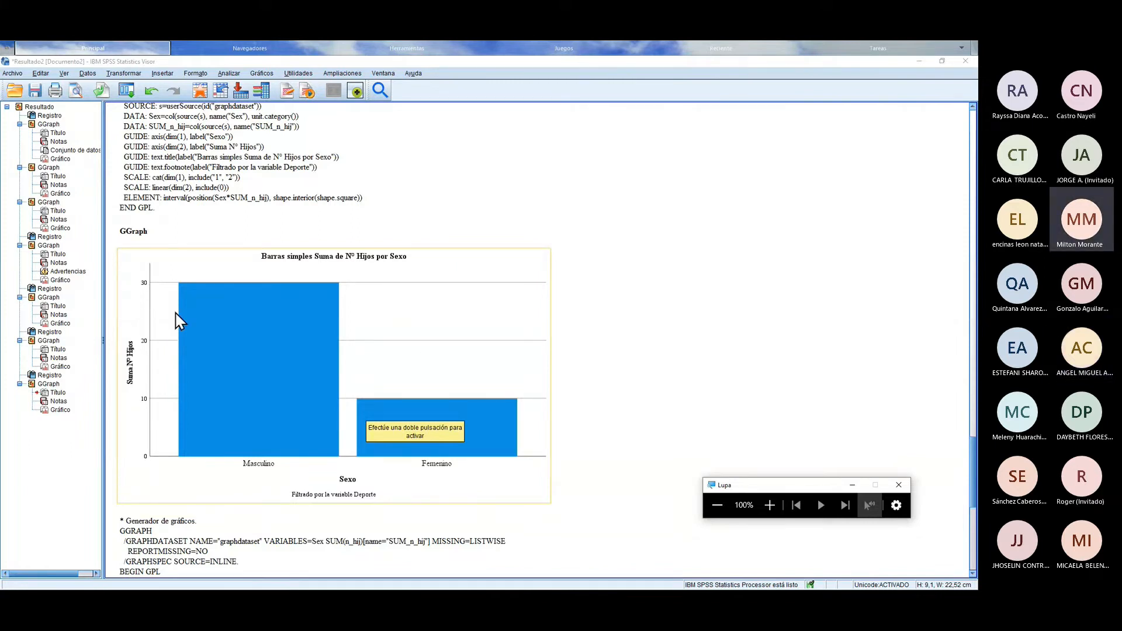
scroll(471, 488, "down", 9)
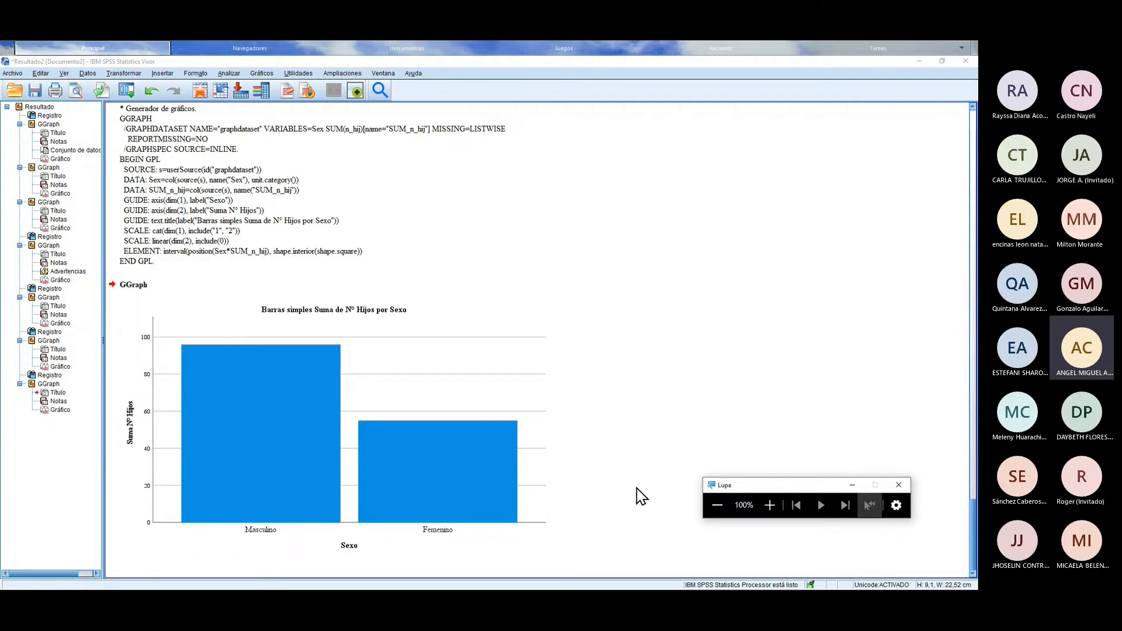
Step: Select the unfiltered bar chart in the output and copy it
left_click(520, 458)
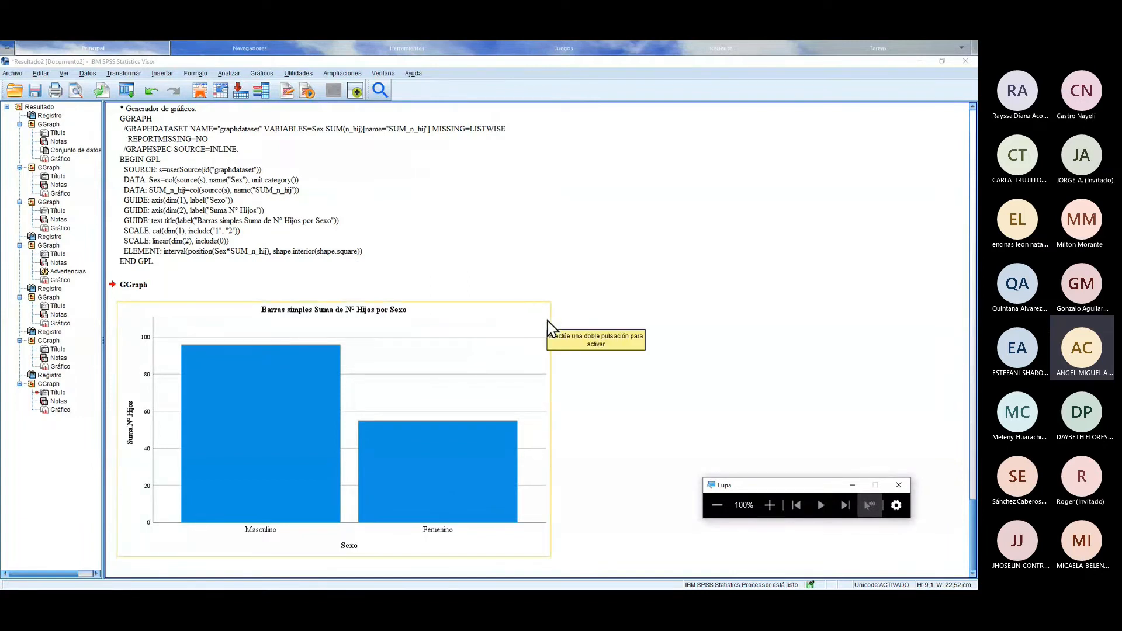
left_click(498, 362)
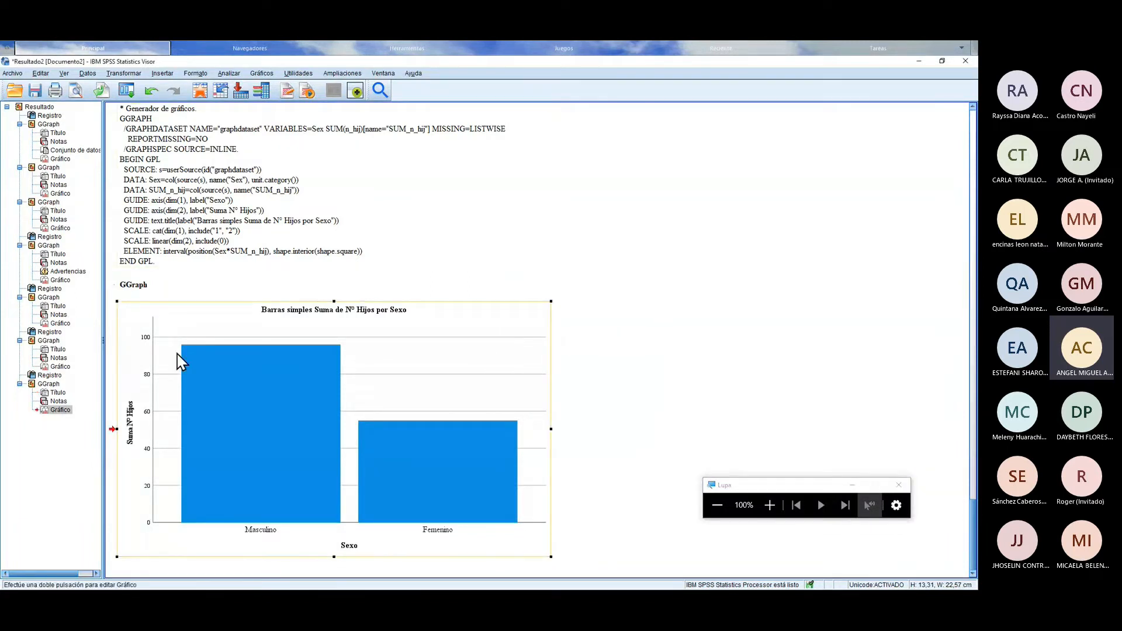
right_click(362, 368)
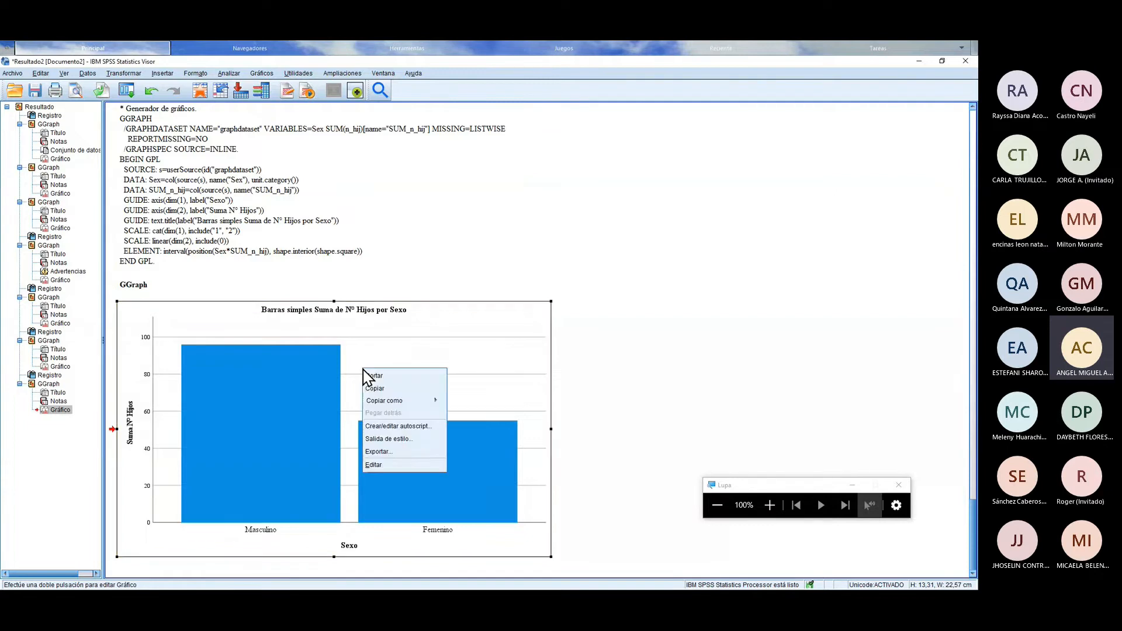
left_click(385, 389)
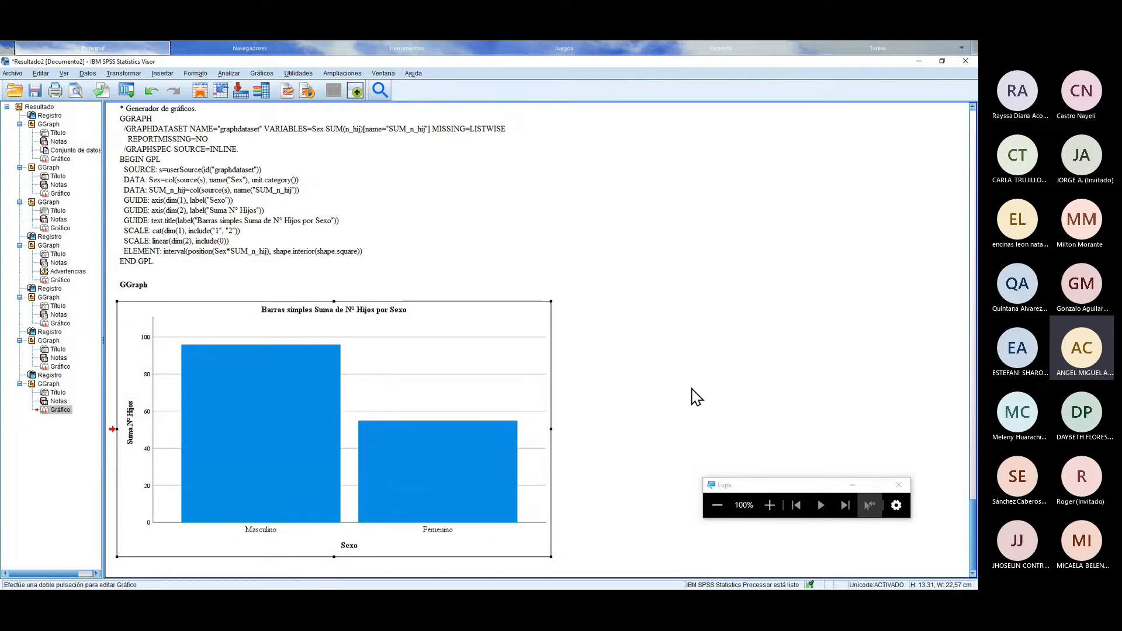
Step: Switch to PowerPoint, create a blank presentation and delete the title and subtitle placeholders from the slide
mouse_move(977, 163)
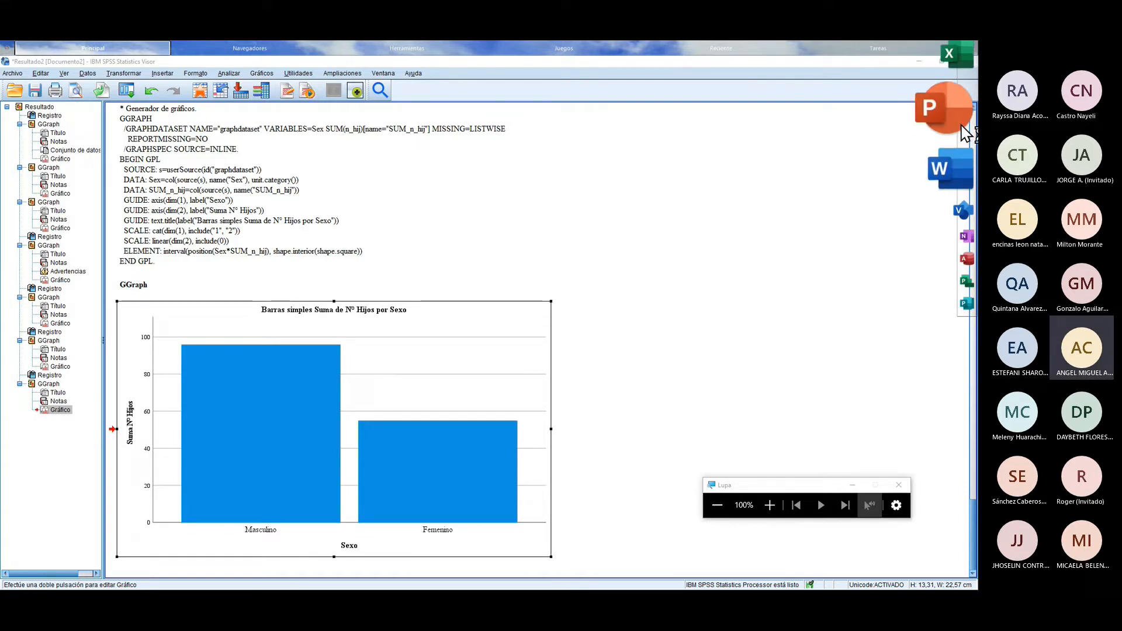
left_click(965, 133)
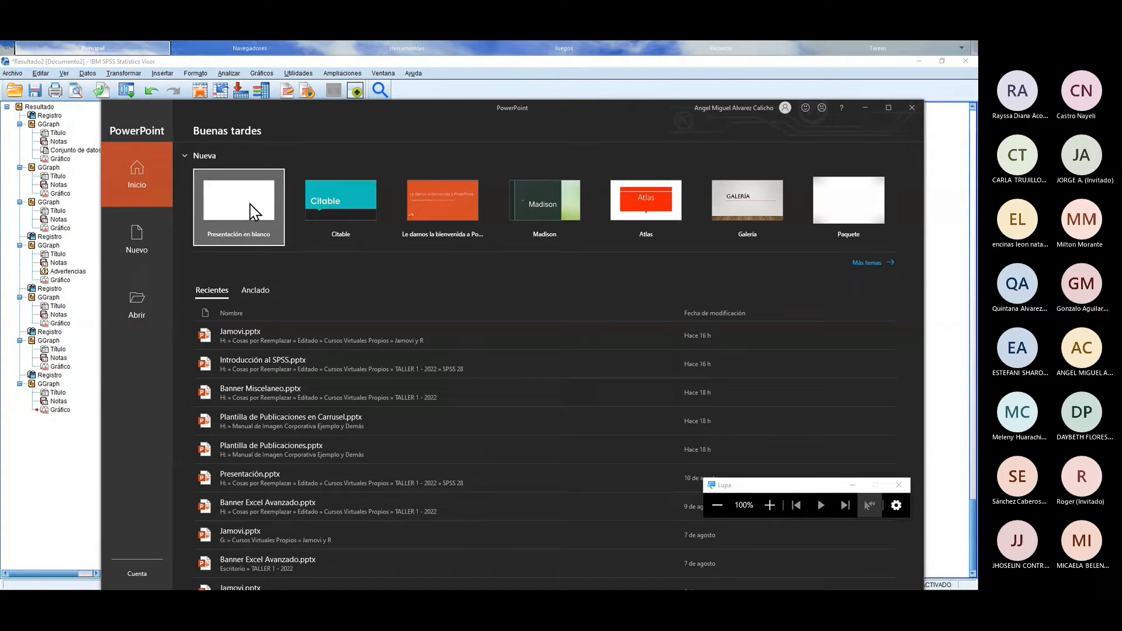
left_click(251, 211)
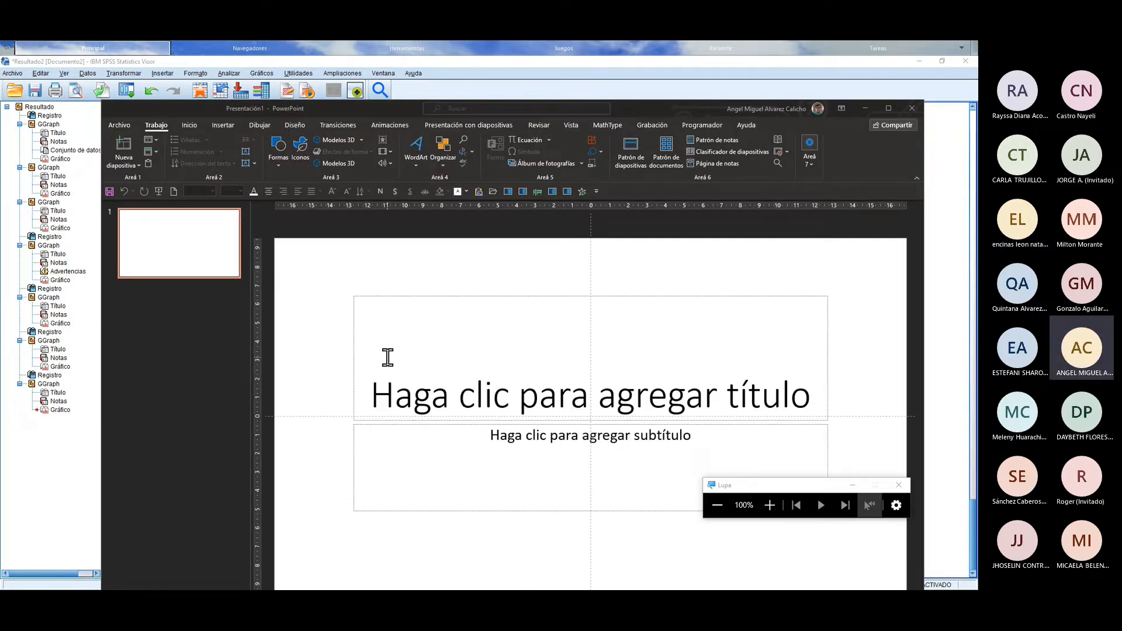
left_click_drag(332, 555, 852, 279)
key("Delete")
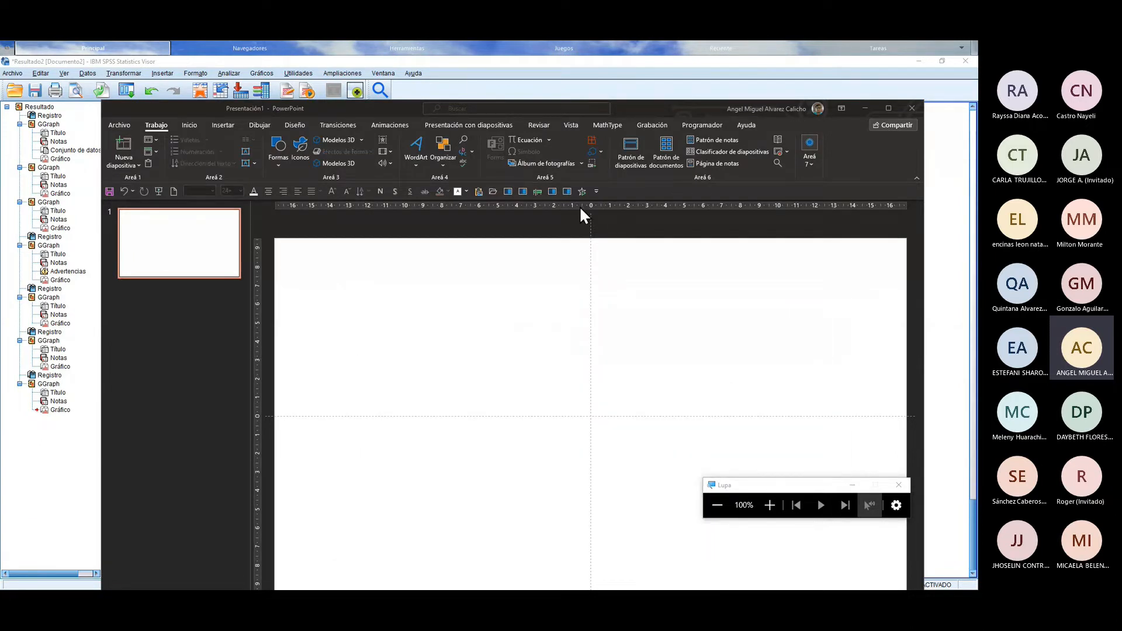
Step: Arrange the PowerPoint presentation and the SPSS output viewer side by side on the screen
left_click_drag(406, 105, 975, 193)
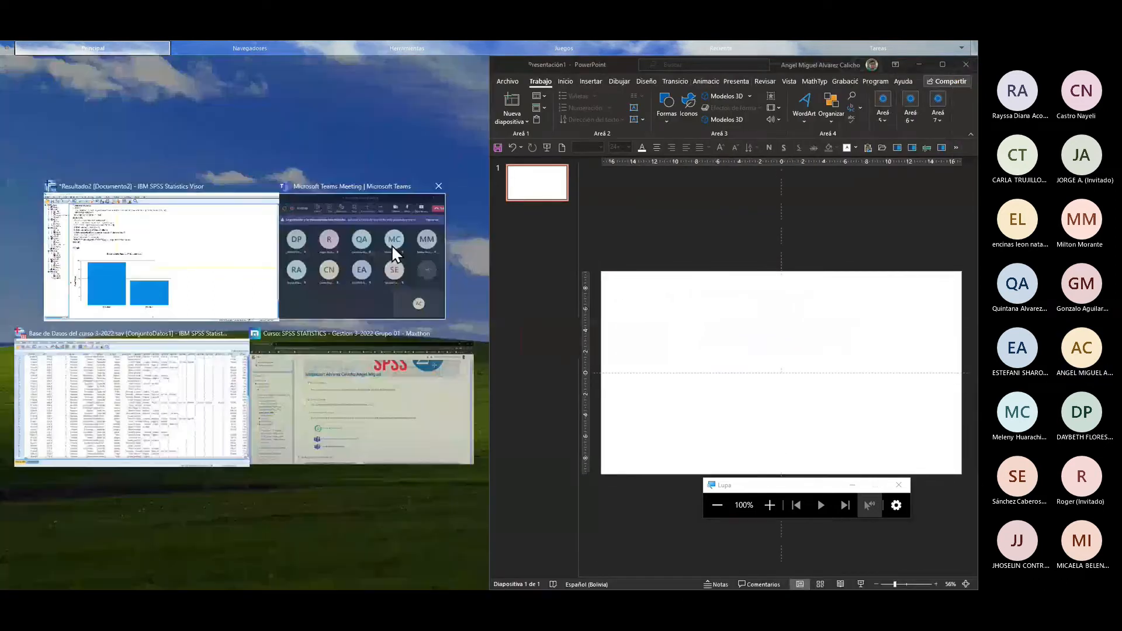
left_click(201, 269)
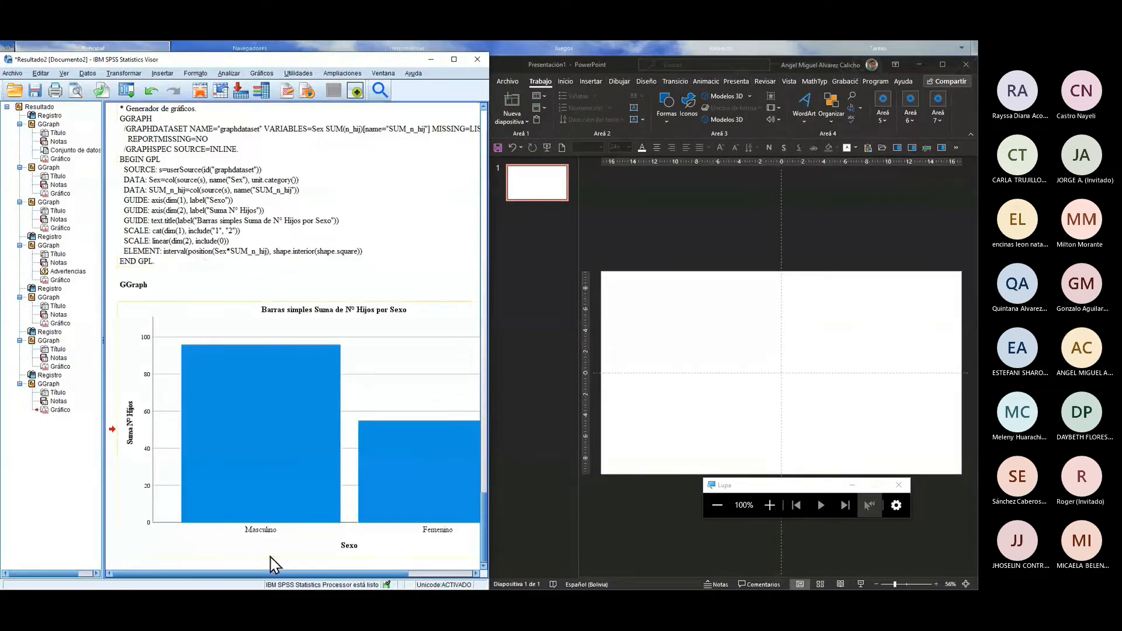
mouse_move(251, 577)
left_mouse_down()
mouse_move(351, 579)
mouse_move(239, 579)
left_mouse_up()
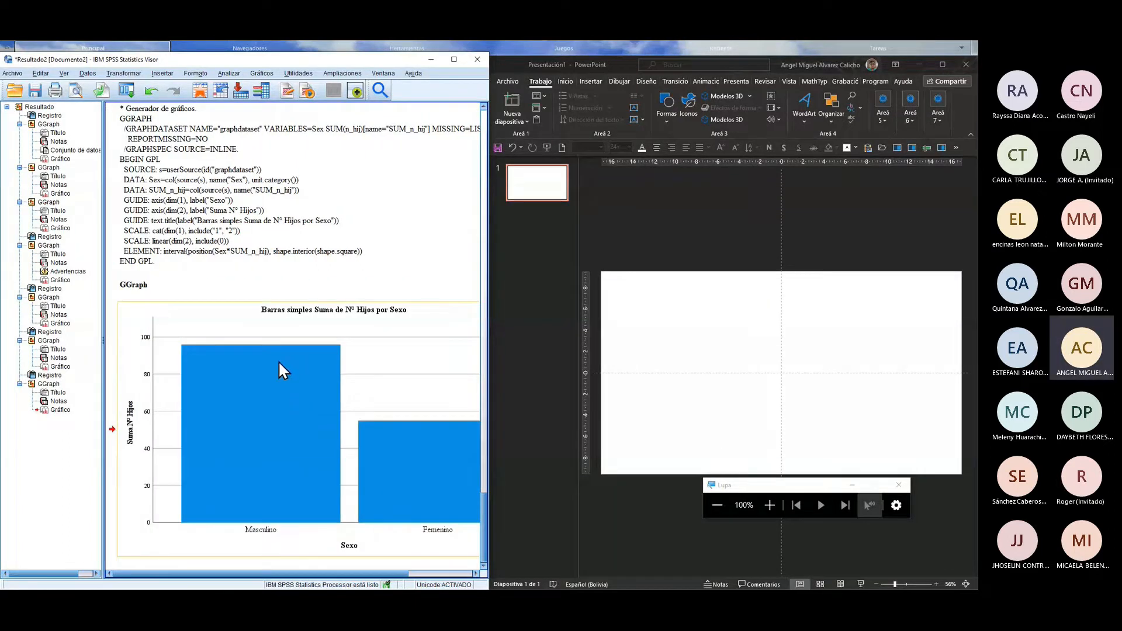
Step: Copy the bar chart of summed N° Hijos by Sexo from the SPSS output and paste it onto the blank PowerPoint slide
left_click(230, 325)
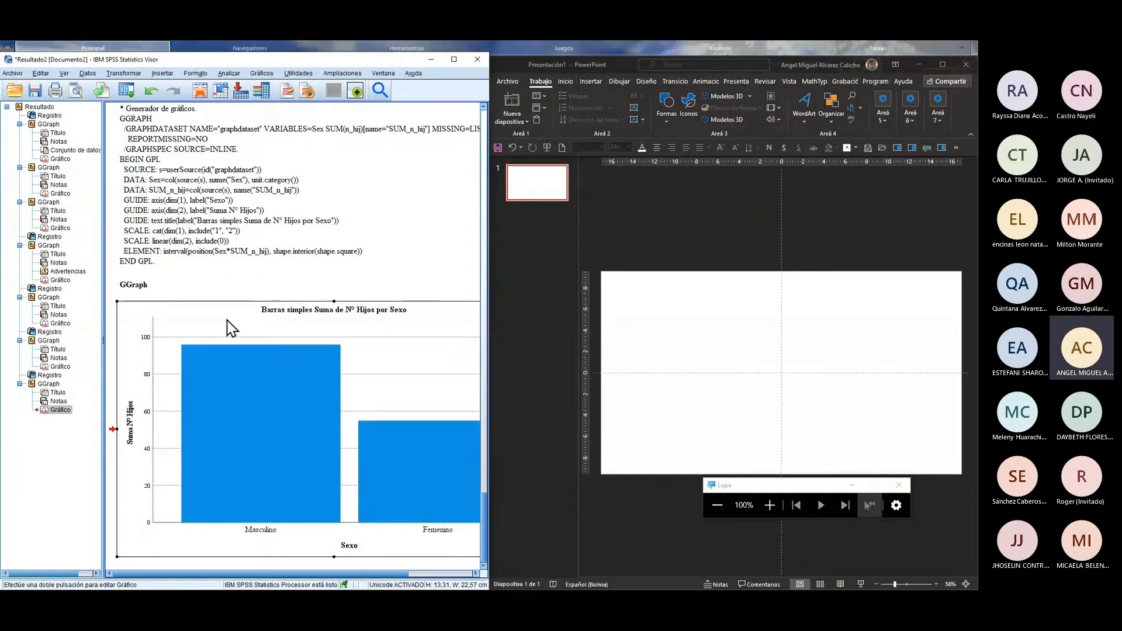
right_click(230, 326)
left_click(240, 342)
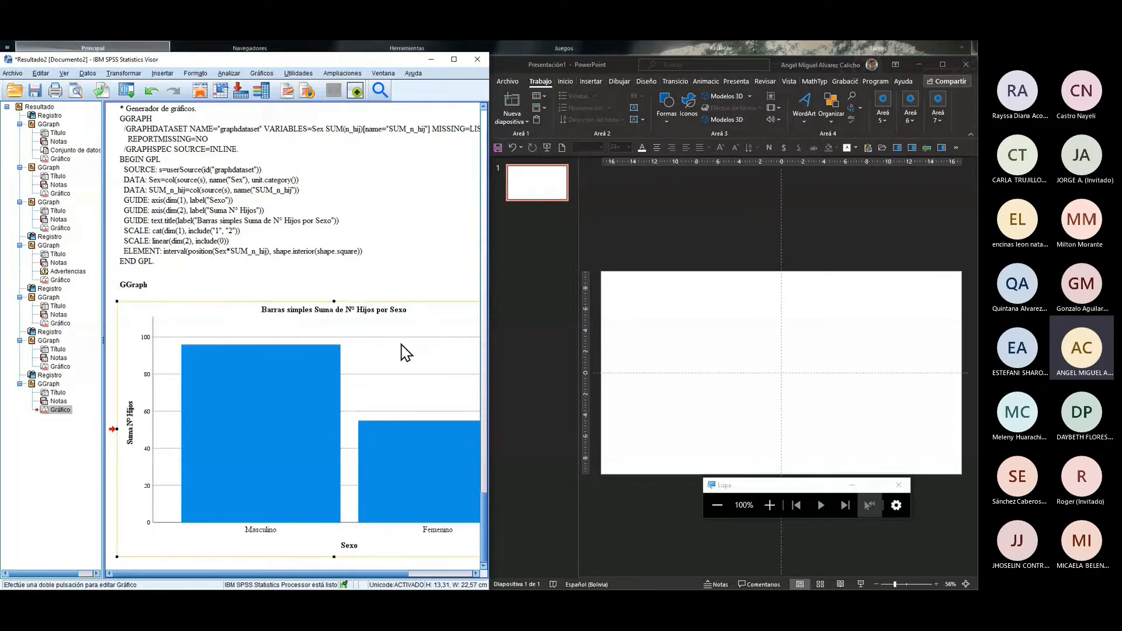
left_click(645, 326)
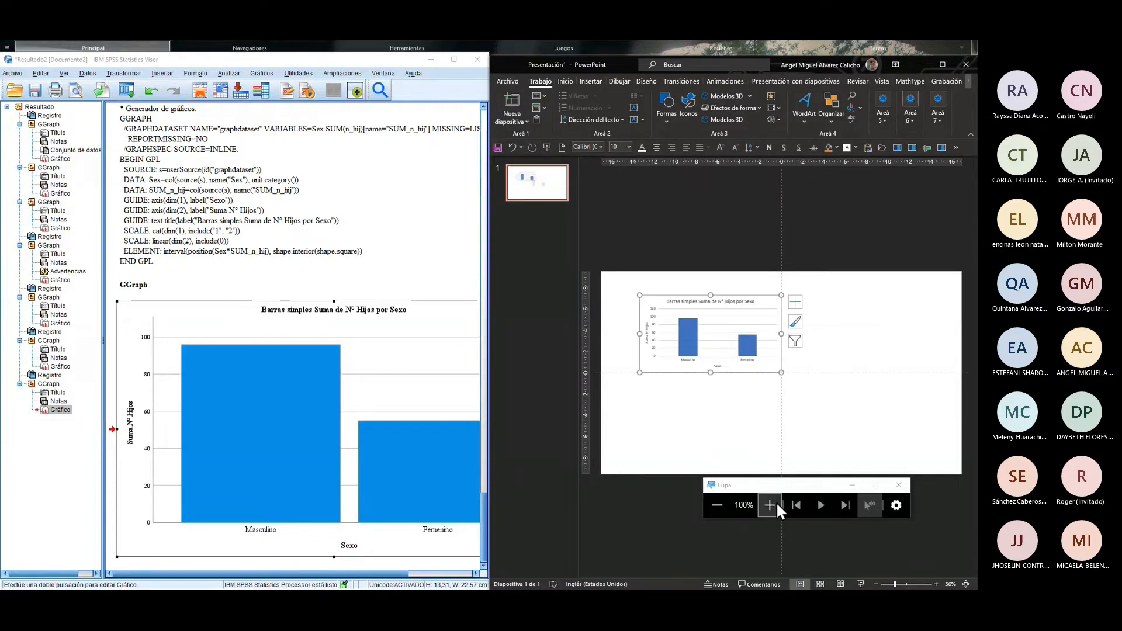
Step: Enlarge the pasted chart, collapse the slide thumbnails and reposition the chart on the slide
scroll(937, 586, "up", 8)
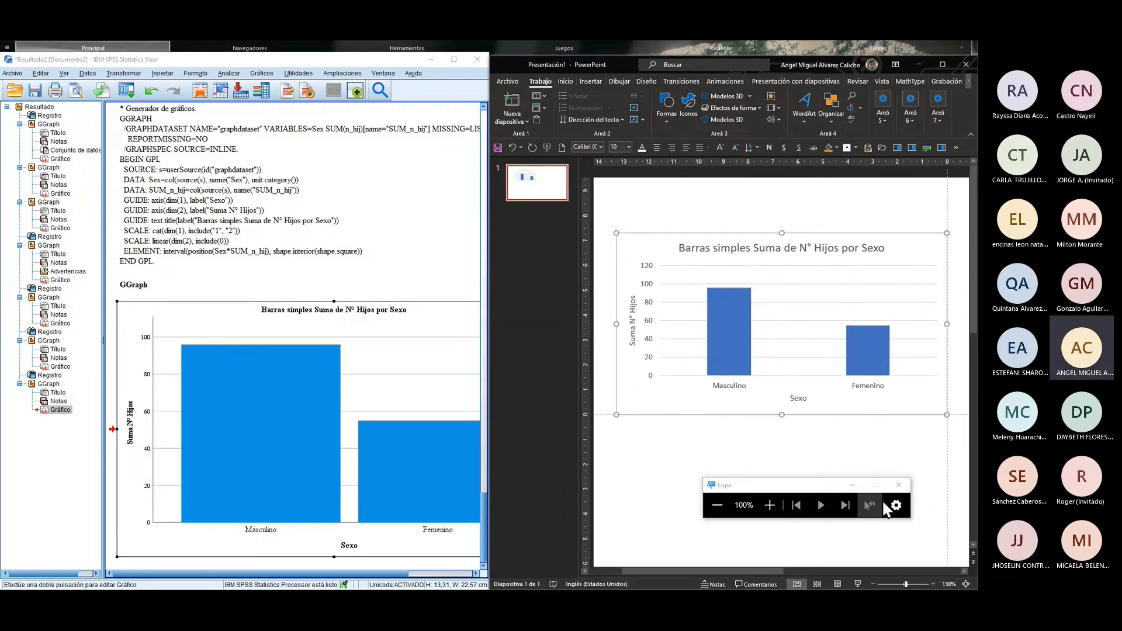
left_click_drag(617, 415, 596, 446)
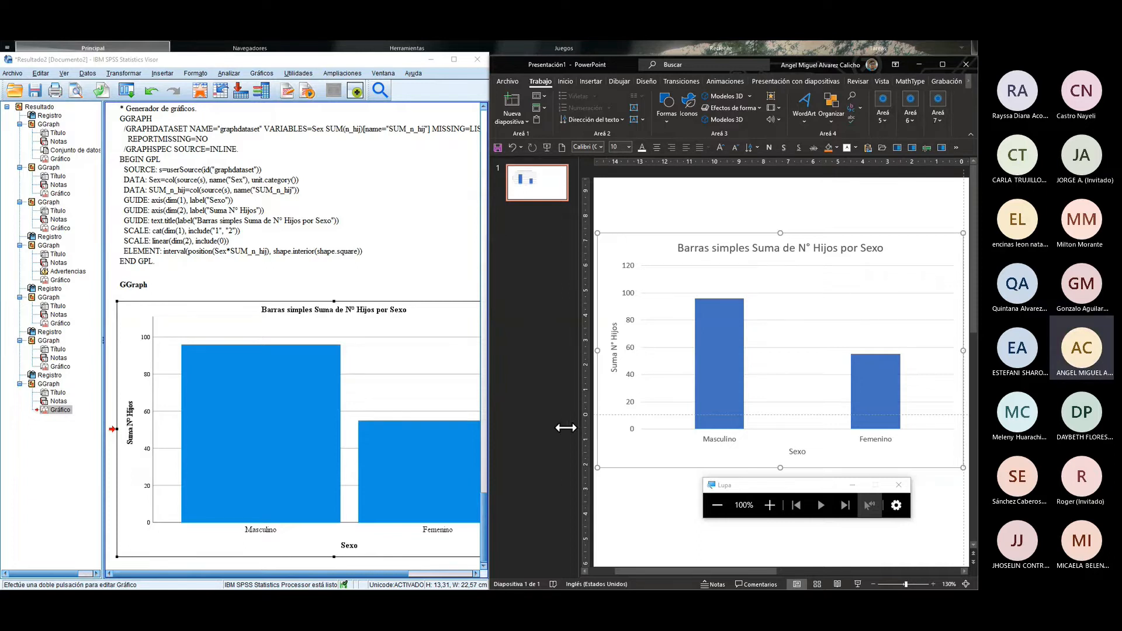
left_click_drag(565, 428, 529, 418)
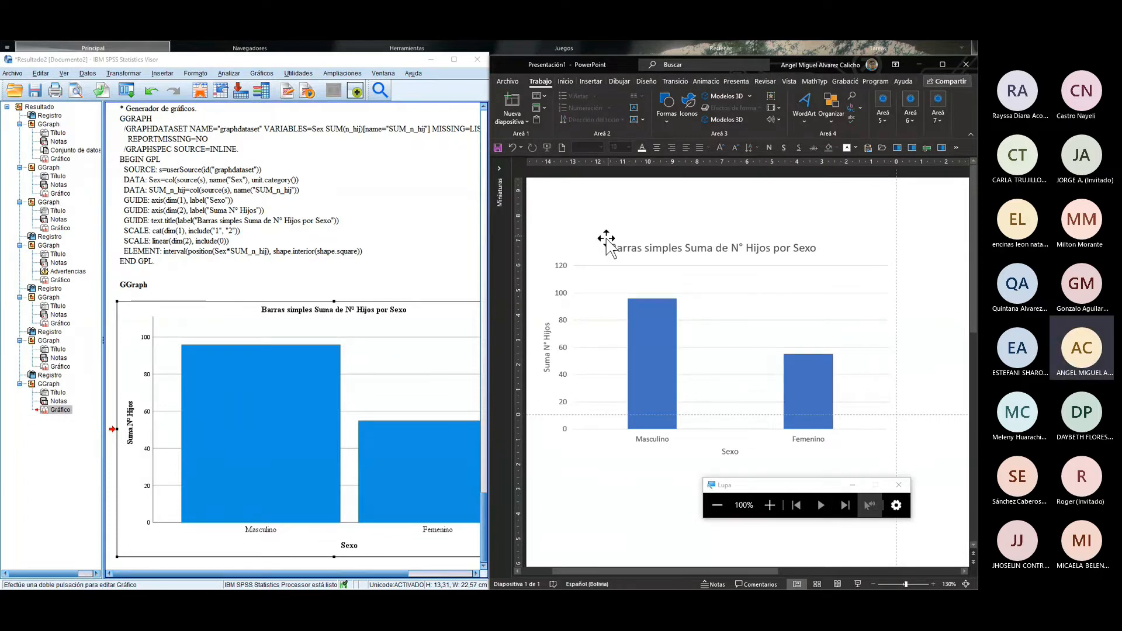
left_click_drag(605, 238, 643, 232)
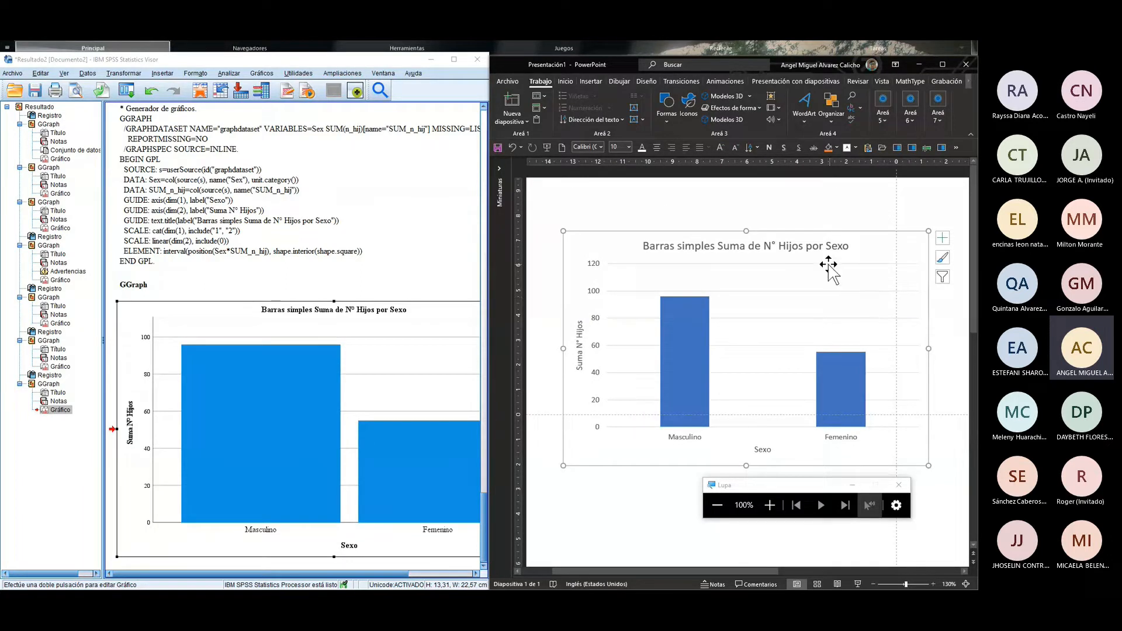
Step: Examine which parts of the pasted chart can be edited: its title, its bar series options and the available chart elements
left_click(830, 245)
mouse_move(845, 243)
left_mouse_down()
mouse_move(851, 252)
mouse_move(844, 244)
left_mouse_up()
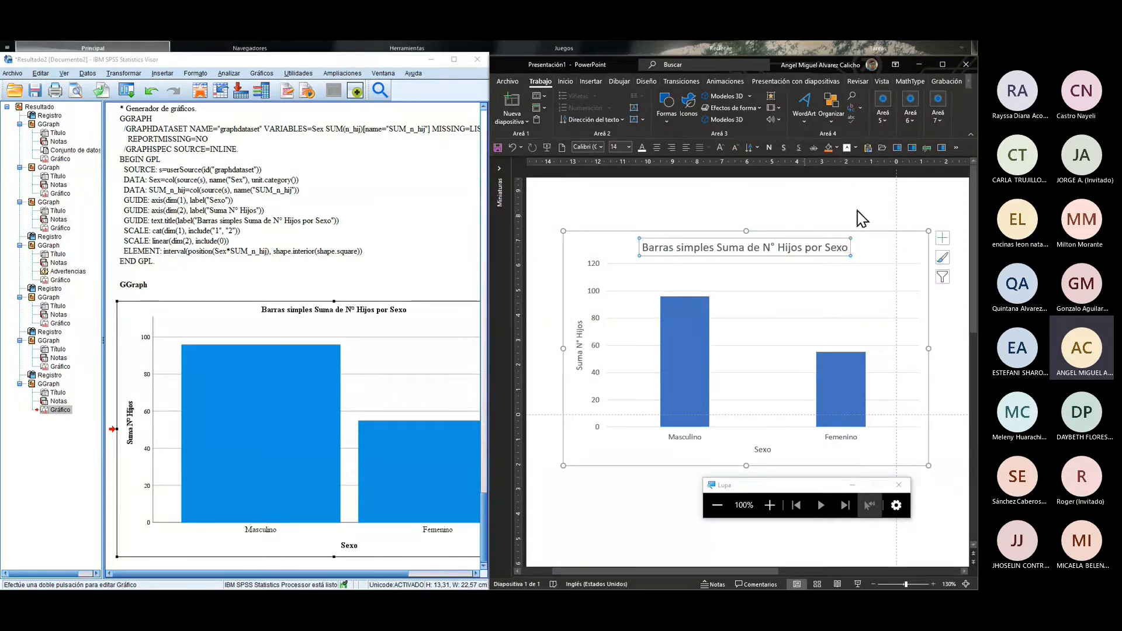
left_click(695, 391)
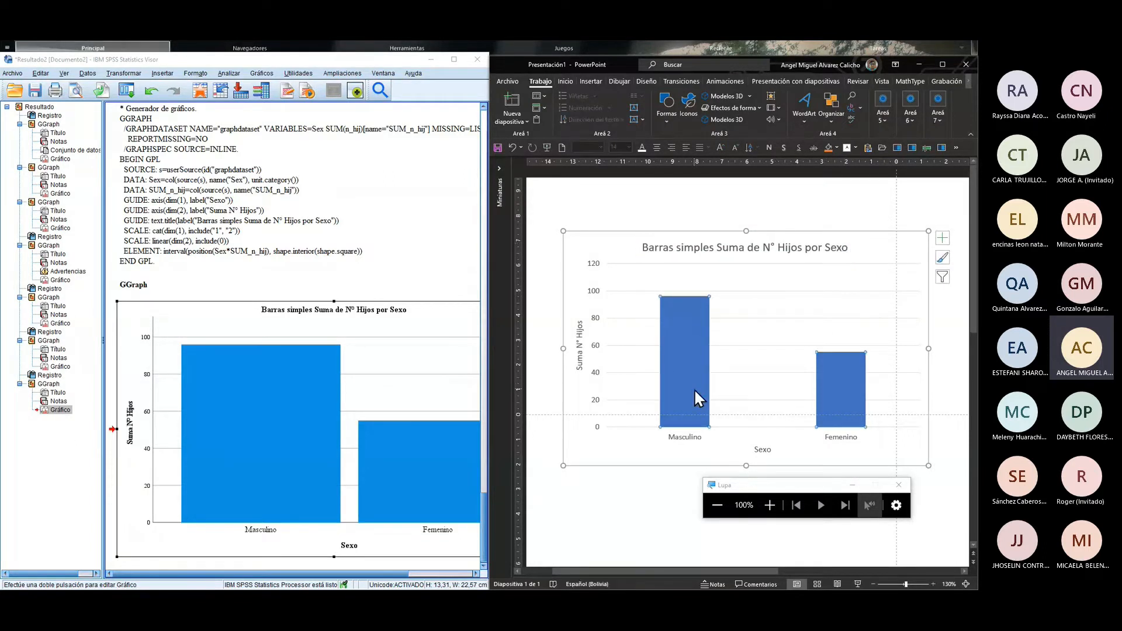
right_click(693, 388)
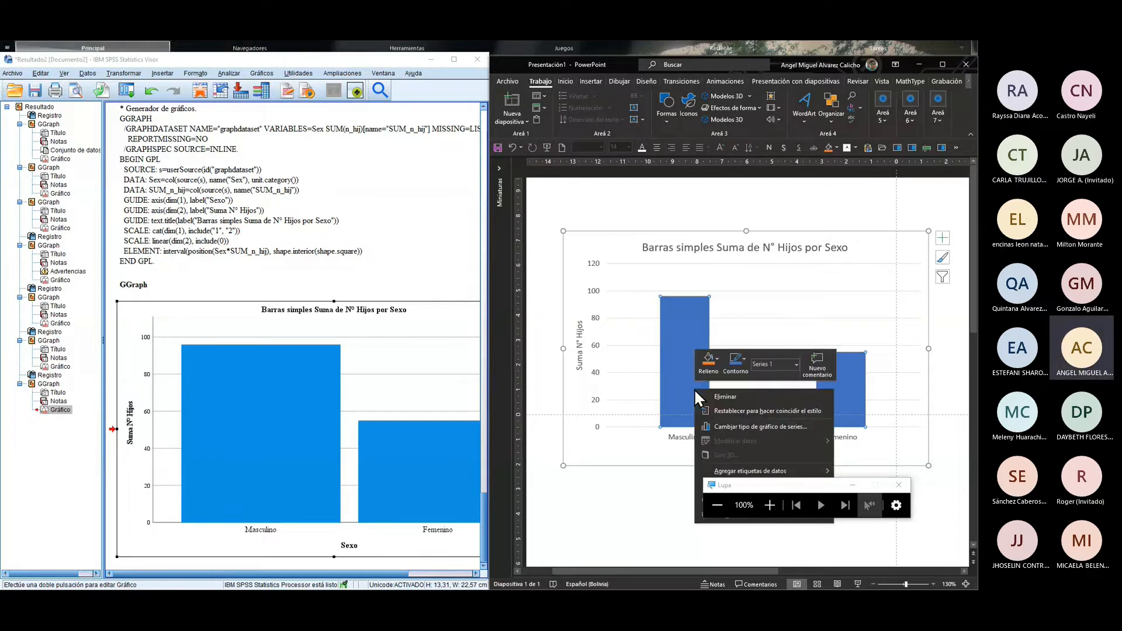
key("Escape")
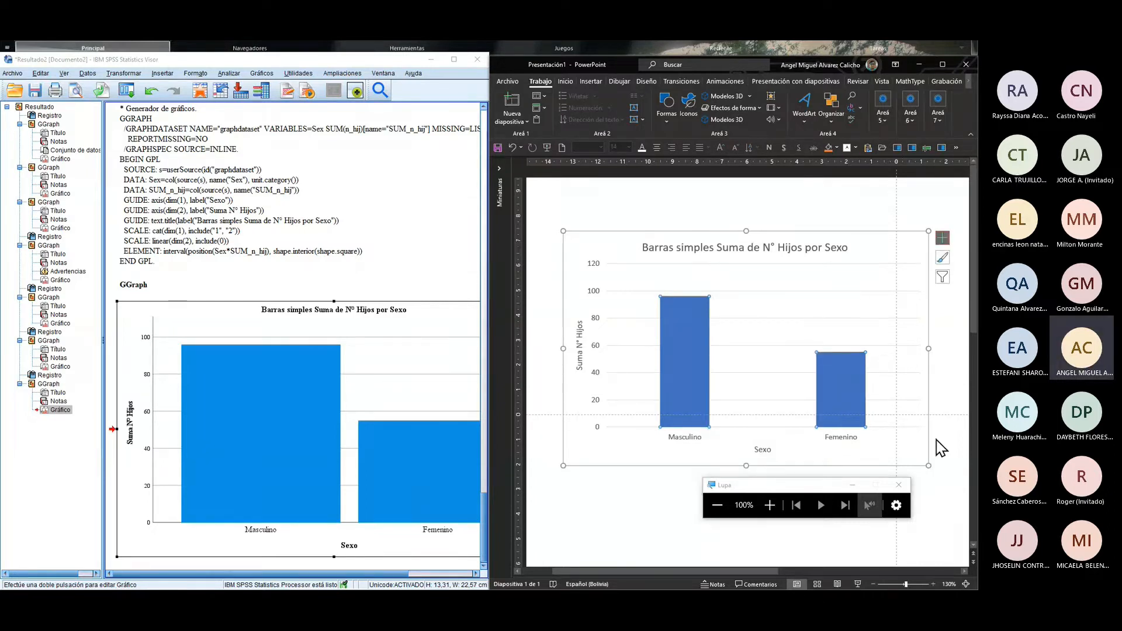
left_click(942, 238)
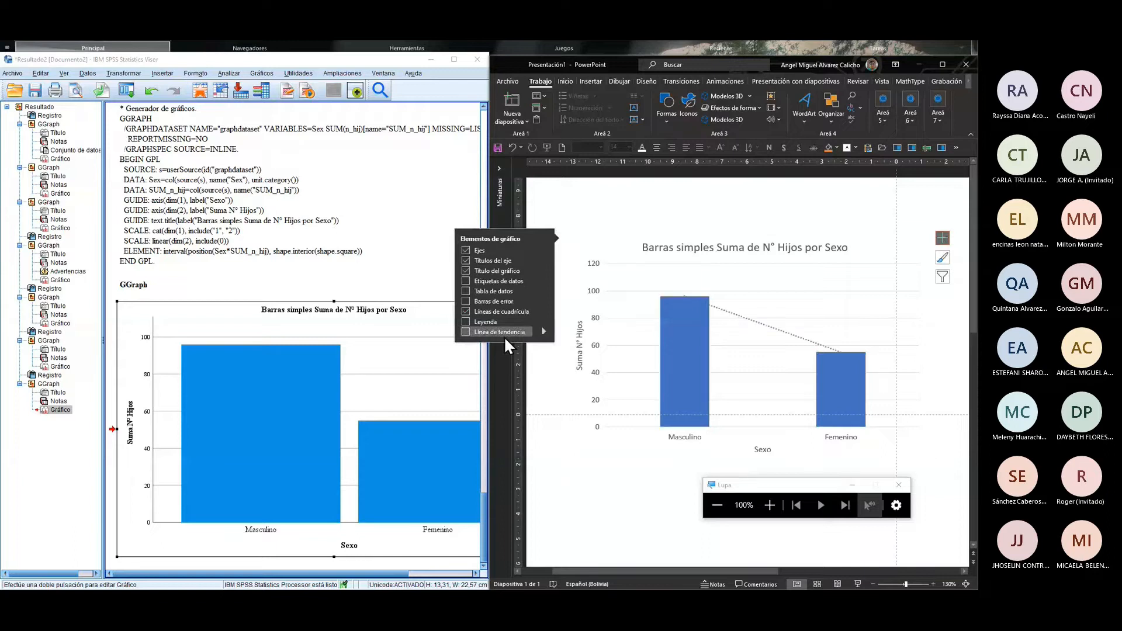
left_click(826, 407)
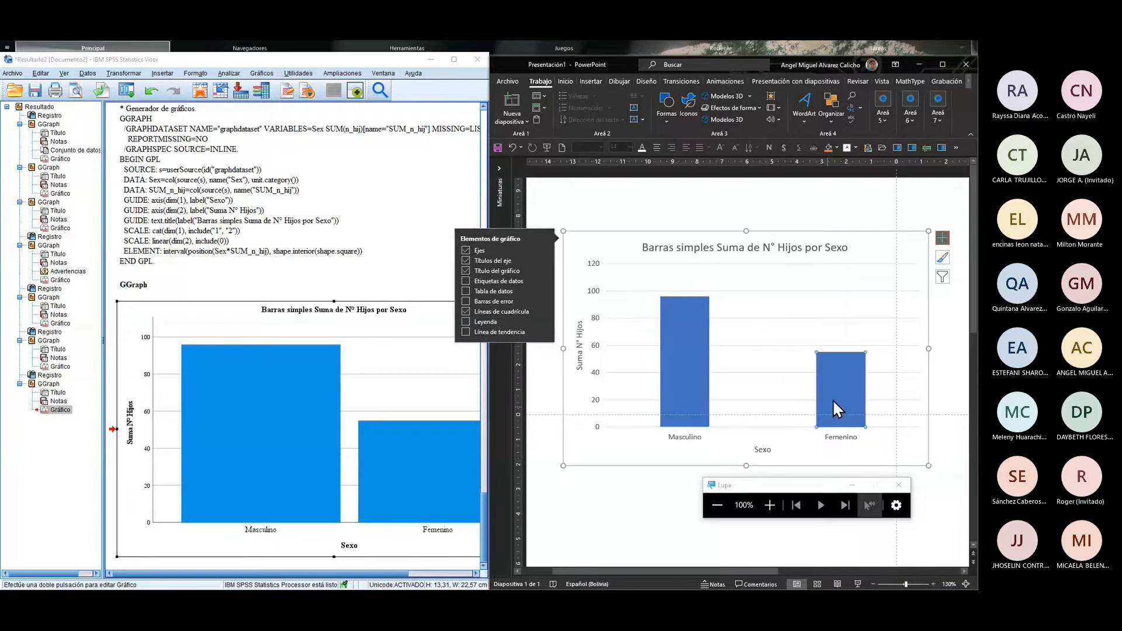
left_click(859, 269)
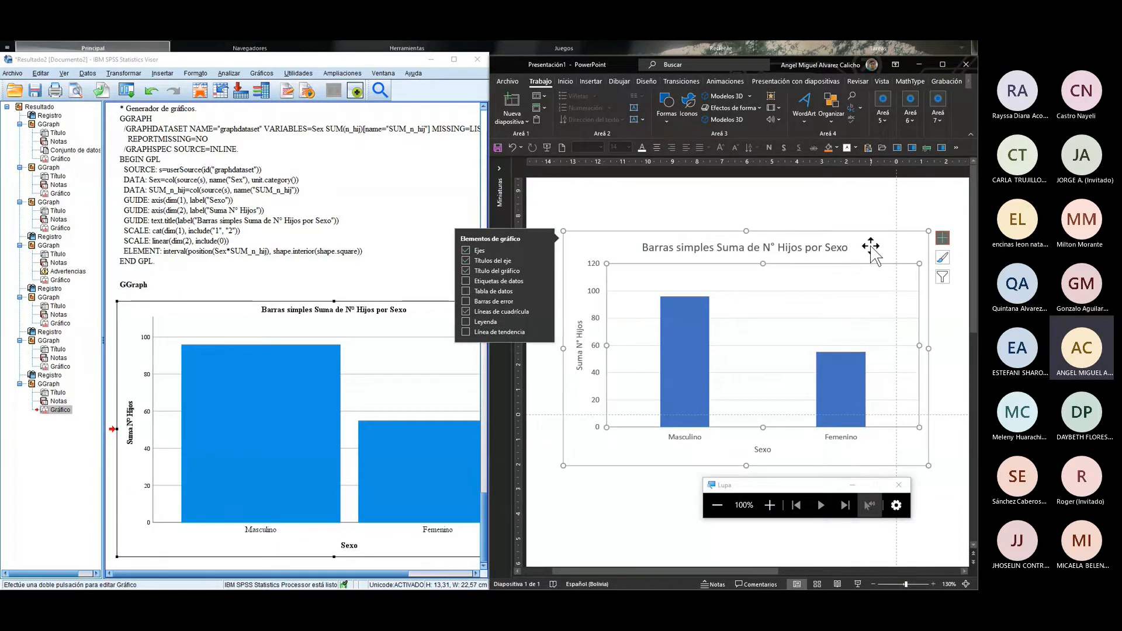
Step: Move the whole chart slightly lower on the slide
left_click_drag(871, 248, 880, 266)
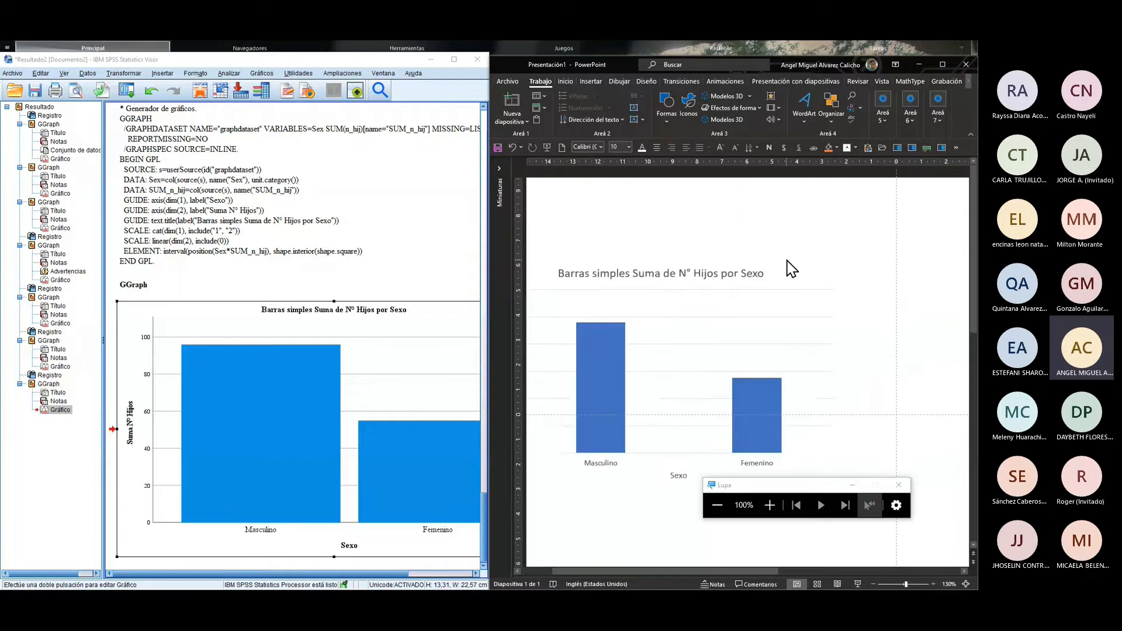
left_click(872, 260)
left_click_drag(872, 260, 857, 255)
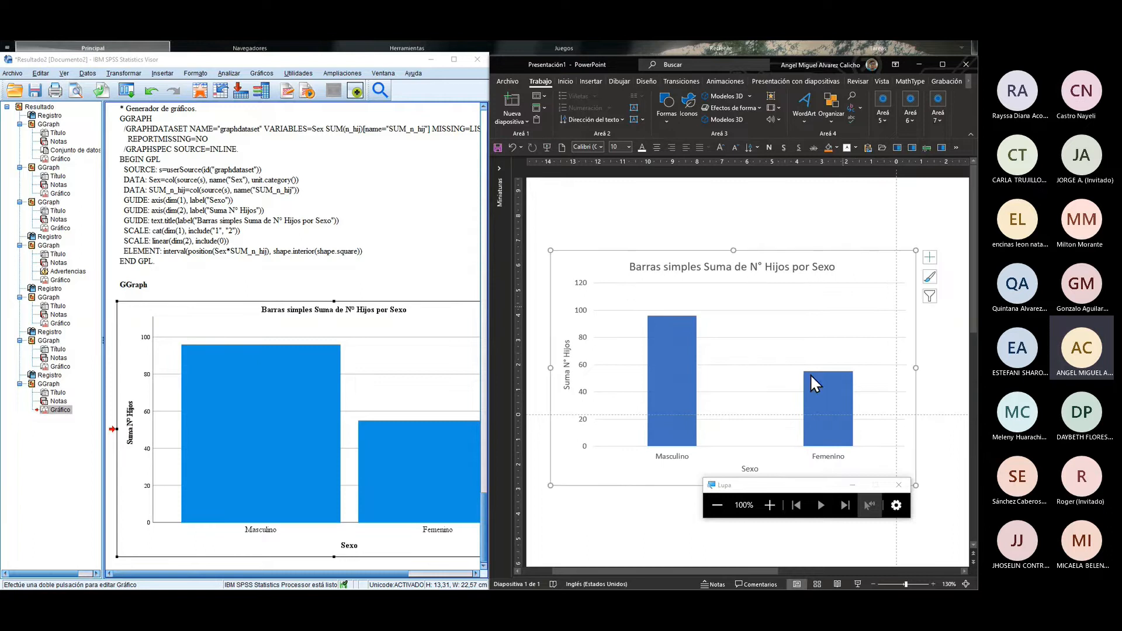
Step: Fill both bars of the chart series with the standard red color
left_click(672, 377)
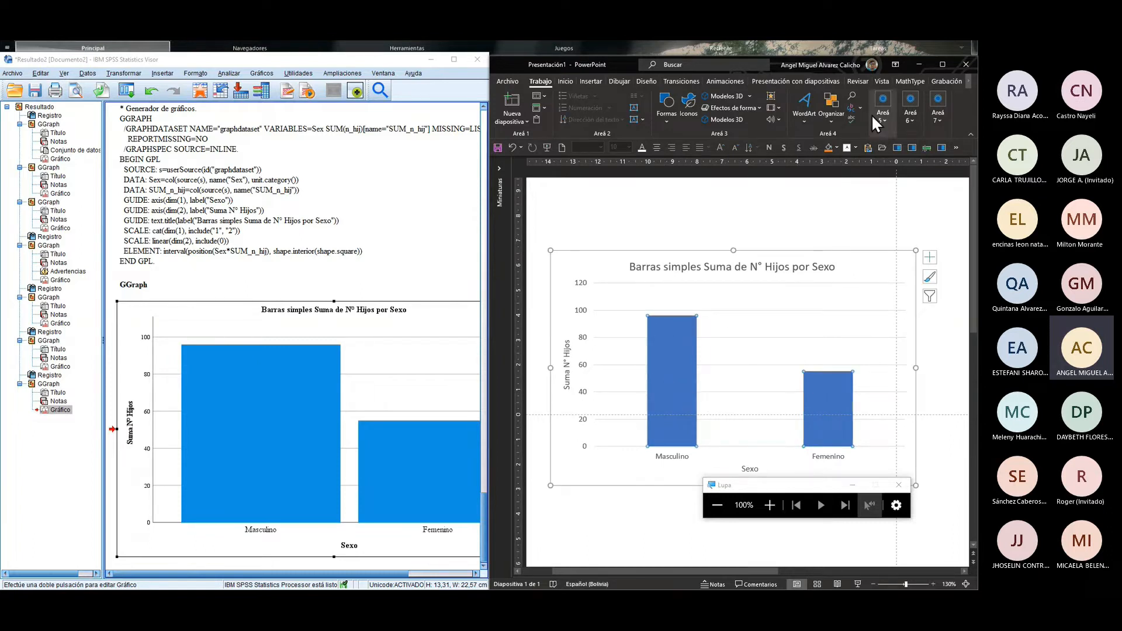
right_click(682, 379)
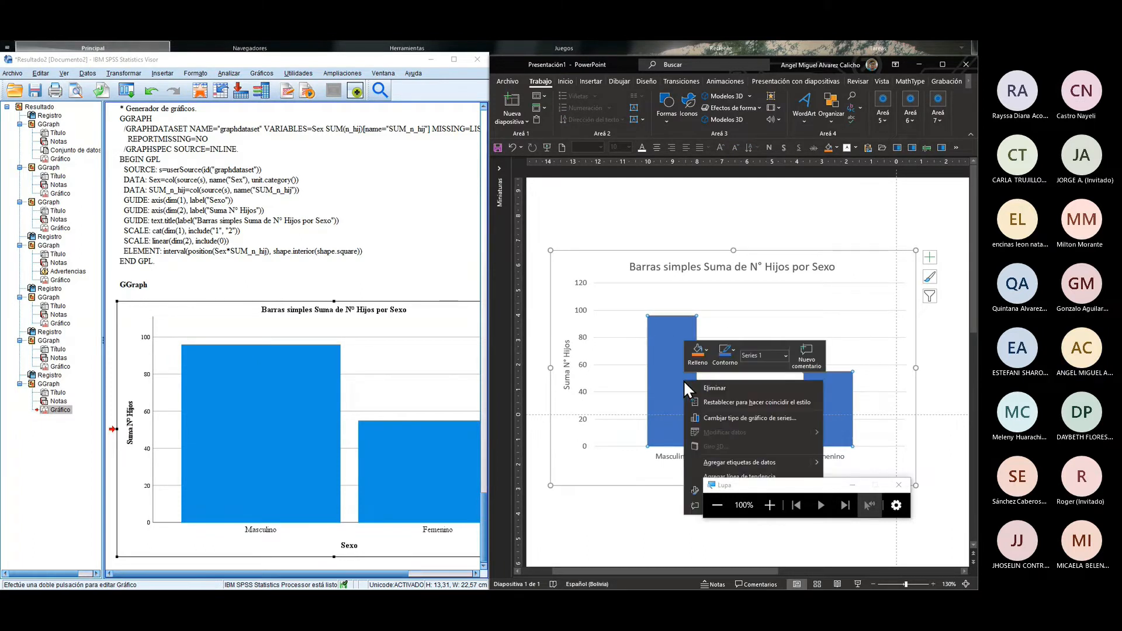
left_click(698, 352)
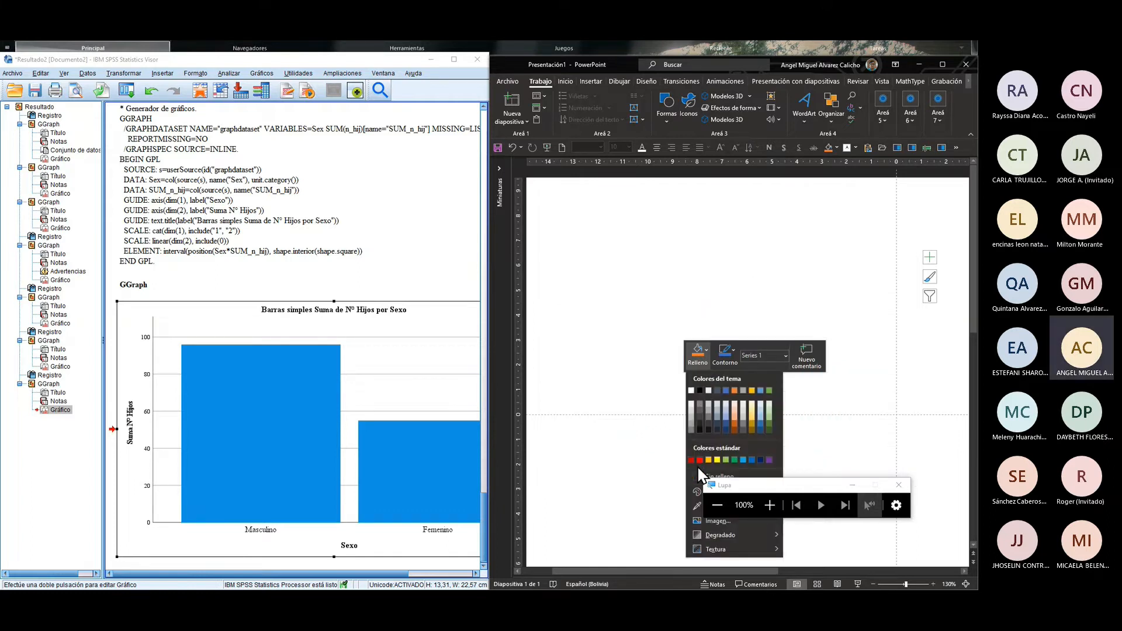
left_click(700, 461)
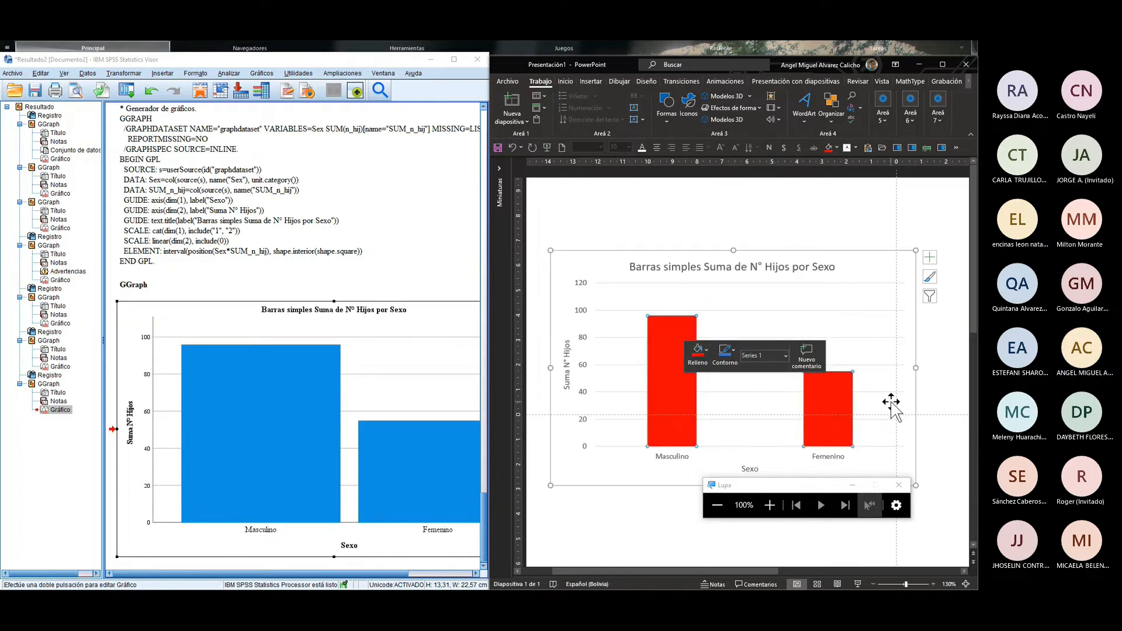
Step: Nudge the chart title slightly to the right and move the whole chart up and to the right on the slide
left_click(586, 346)
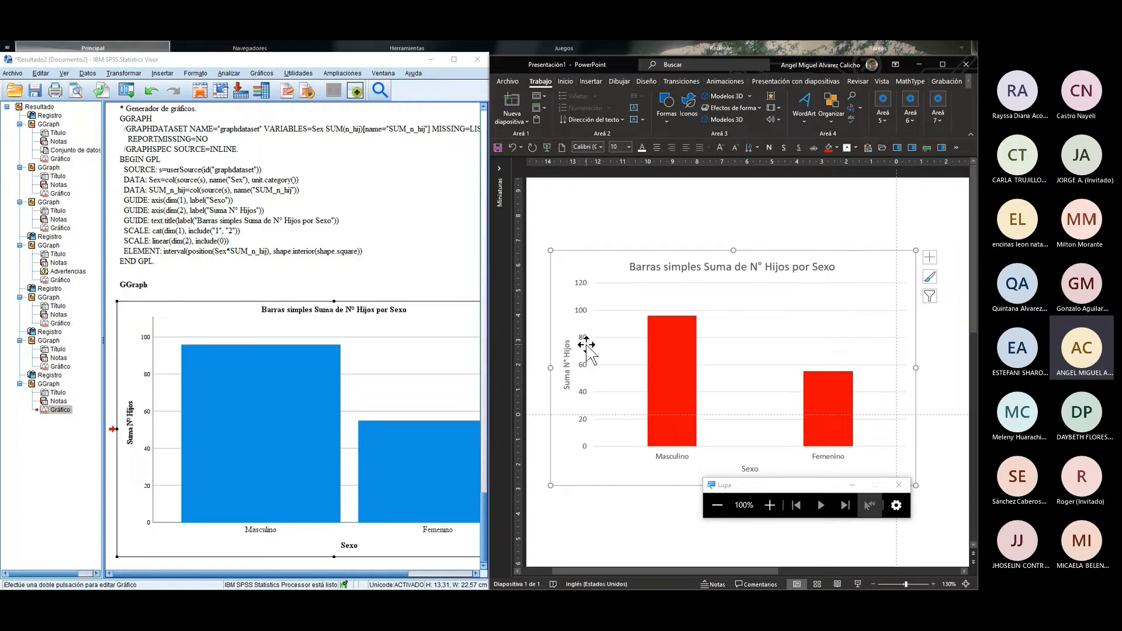
left_click(651, 264)
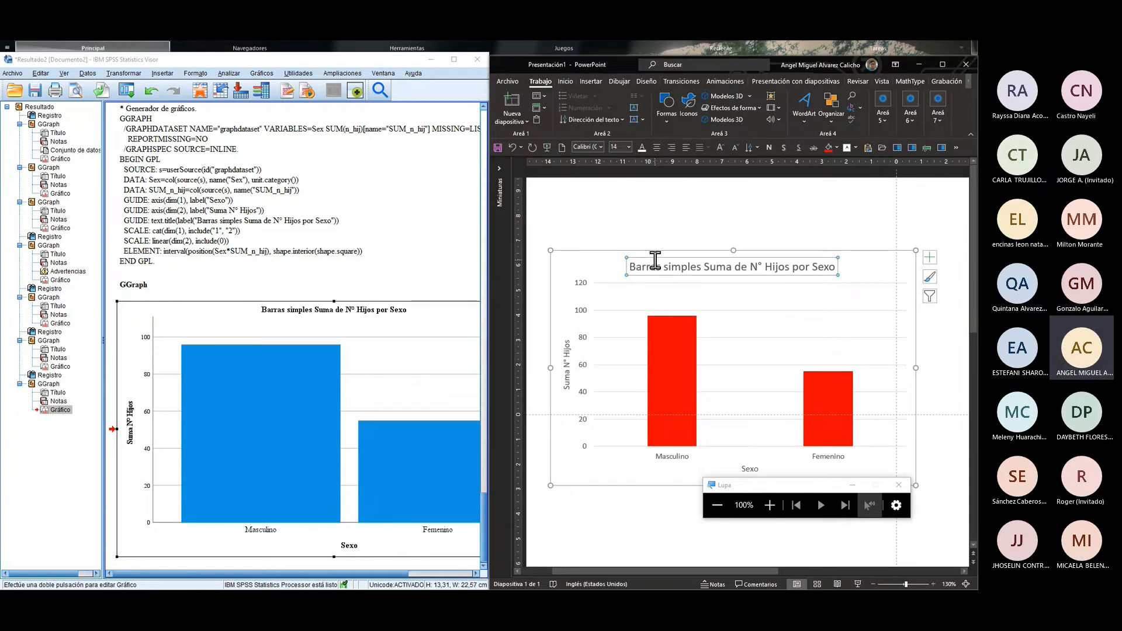
left_click_drag(655, 258, 660, 258)
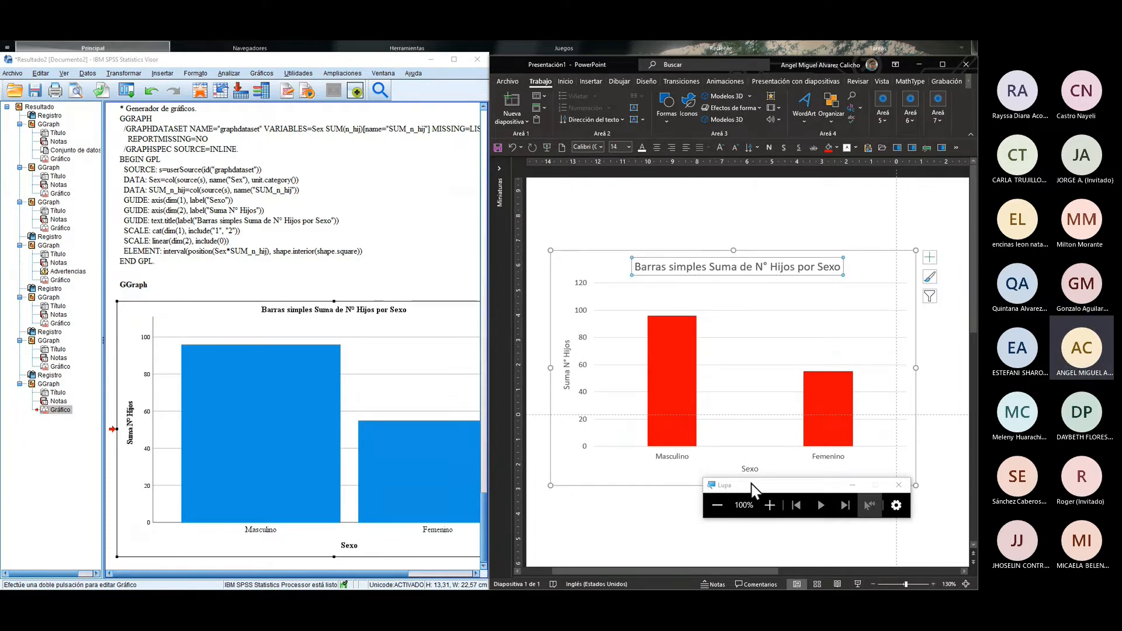
left_click_drag(857, 257, 897, 236)
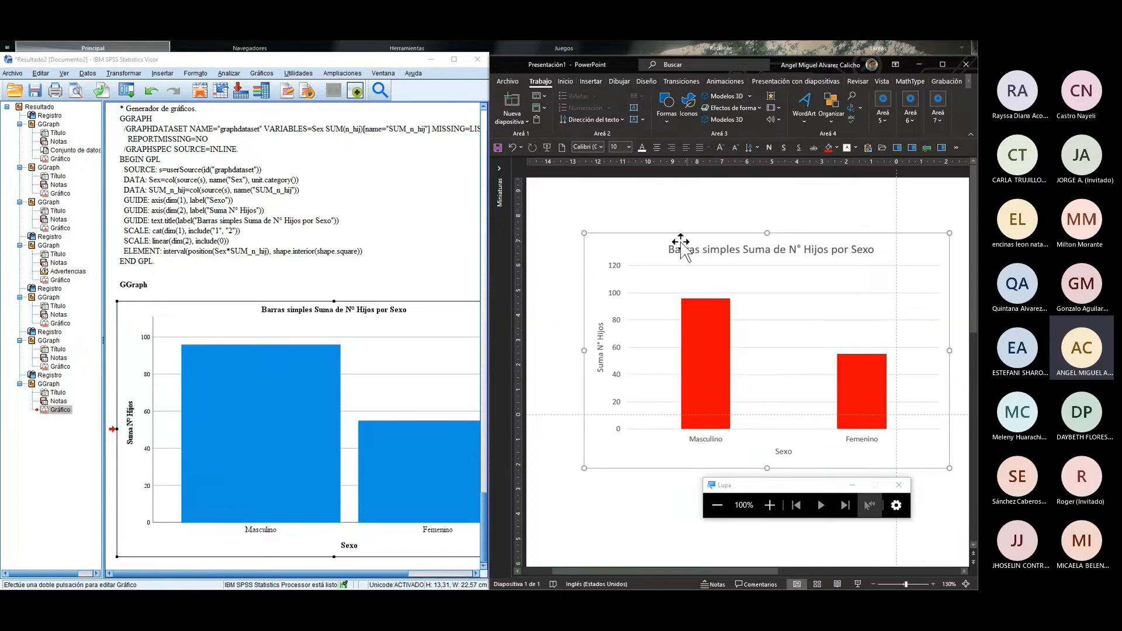
Step: Add a title-and-content slide followed by a slide with a blank layout
left_click(502, 110)
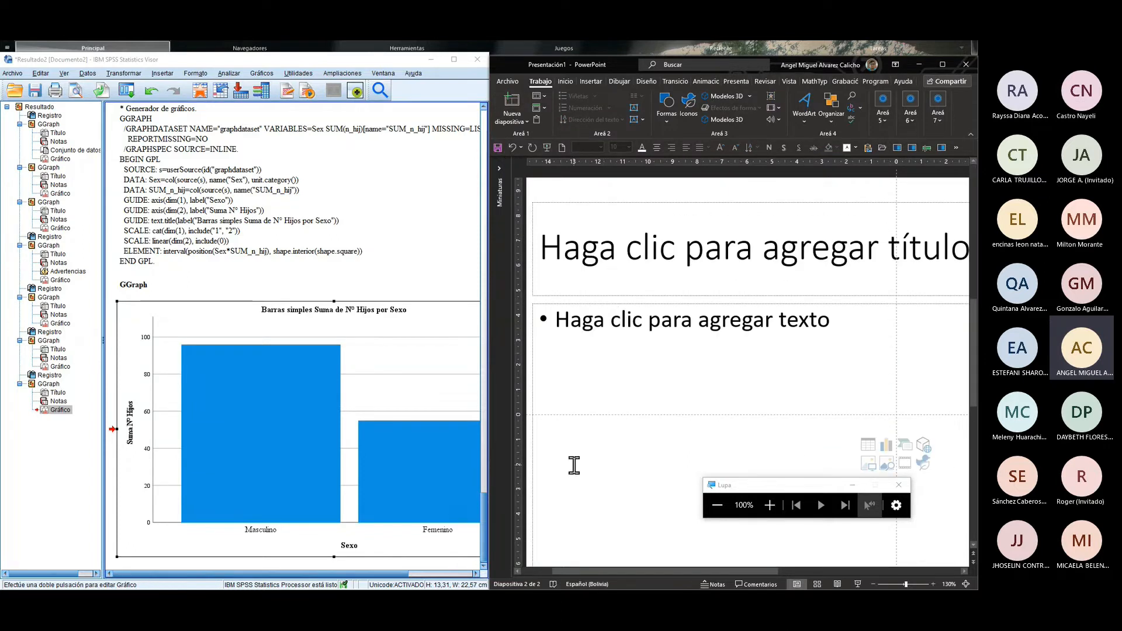
left_click(510, 119)
left_click(533, 260)
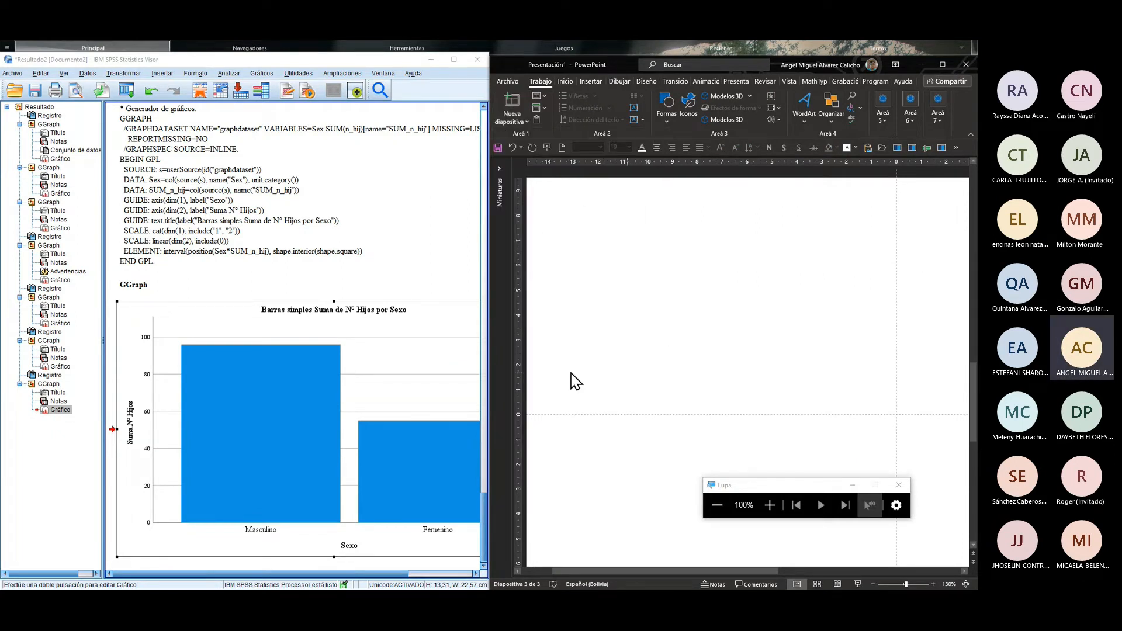
Step: Copy the SPSS bar chart of N° Hijos by Sexo as an image and paste it onto the blank PowerPoint slide
right_click(236, 322)
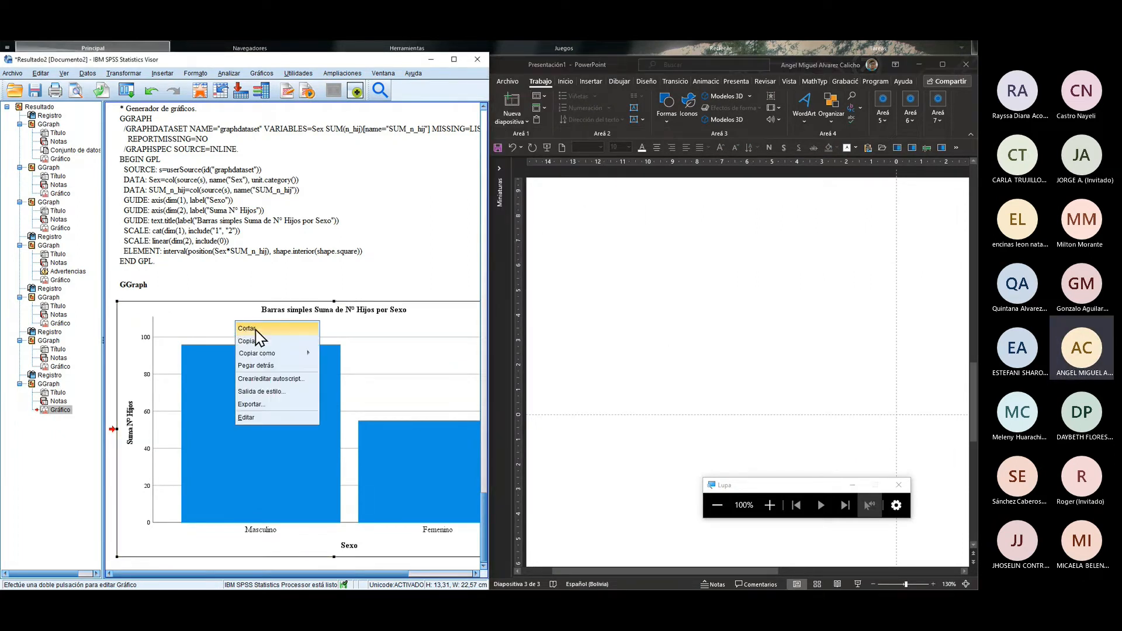
mouse_move(282, 355)
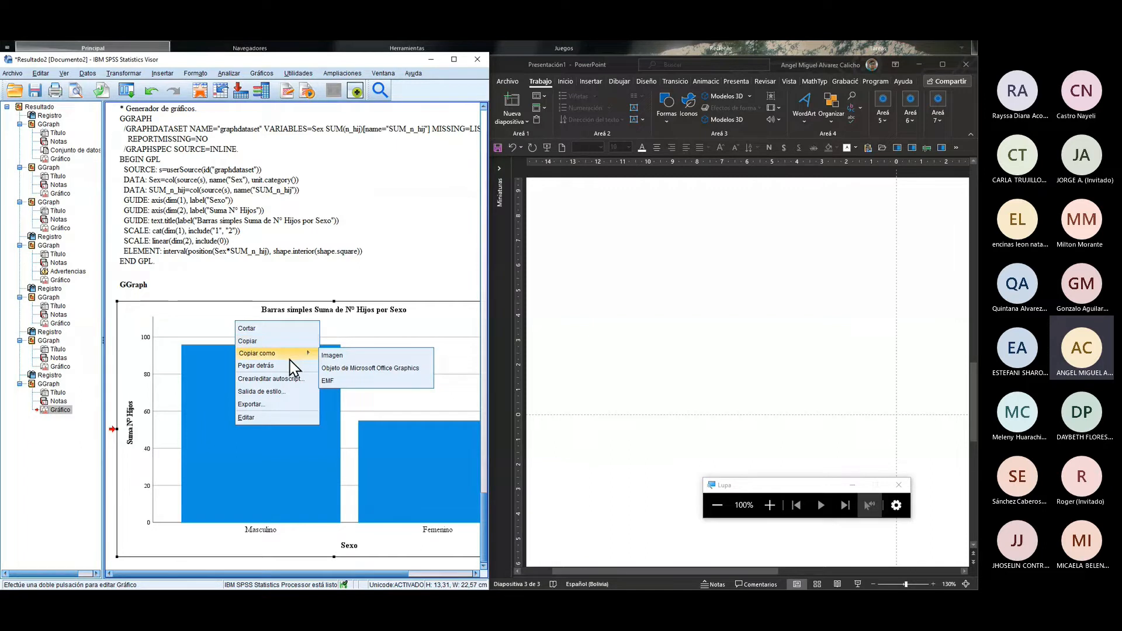
left_click(326, 357)
left_click(613, 241)
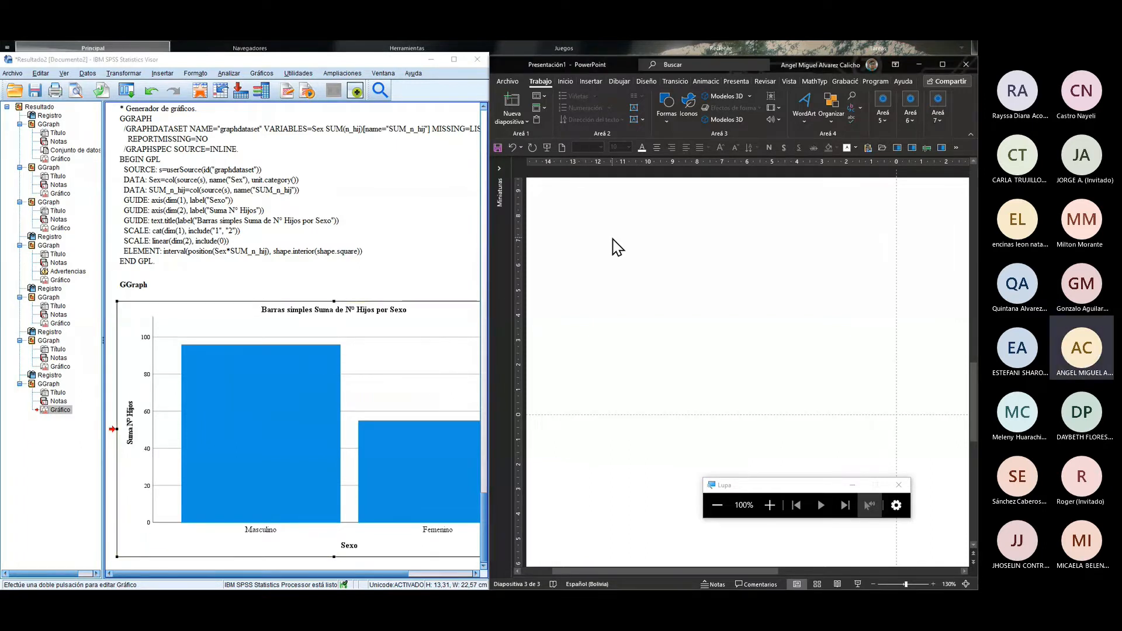
key("ctrl+v")
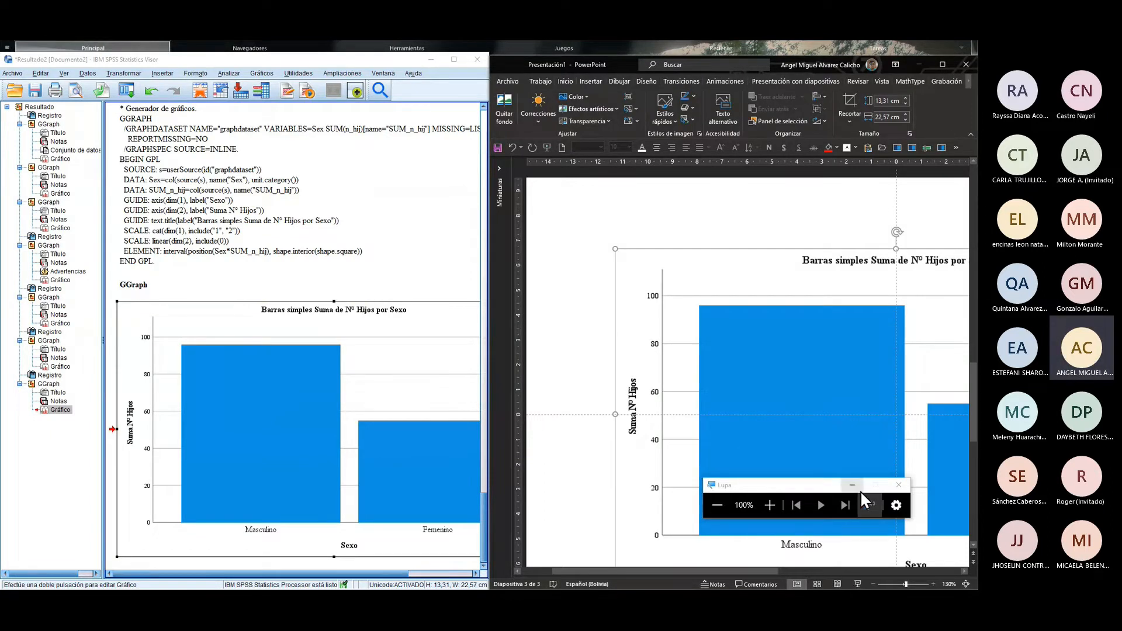
Step: Shift the pasted chart picture up and to the left so it sits near the middle of the slide
left_click(874, 584)
left_click(873, 584)
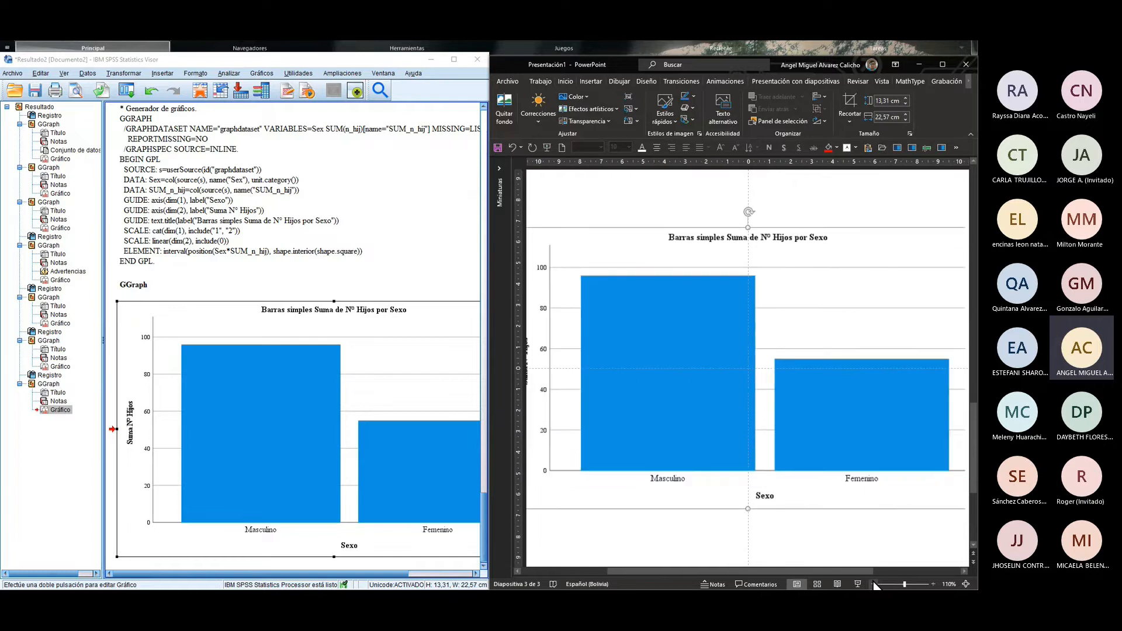
left_click(873, 583)
left_click(873, 583)
left_click(873, 584)
left_click_drag(734, 355, 690, 333)
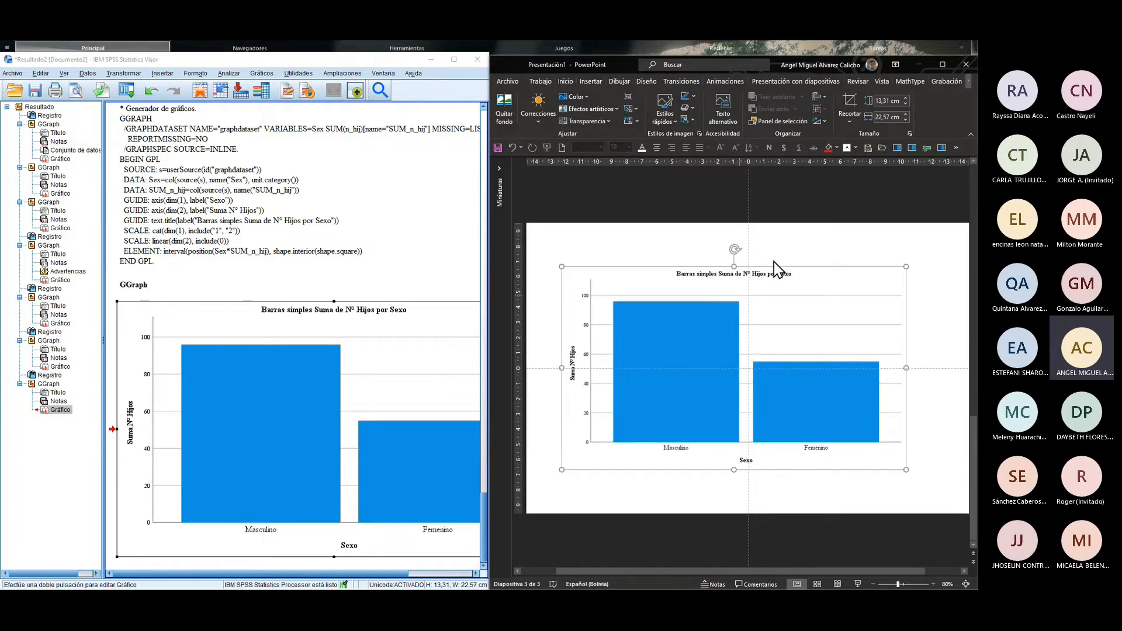
Step: Show the picture formatting options for the pasted chart image and move the image up near the slide's upper edge
left_click(961, 80)
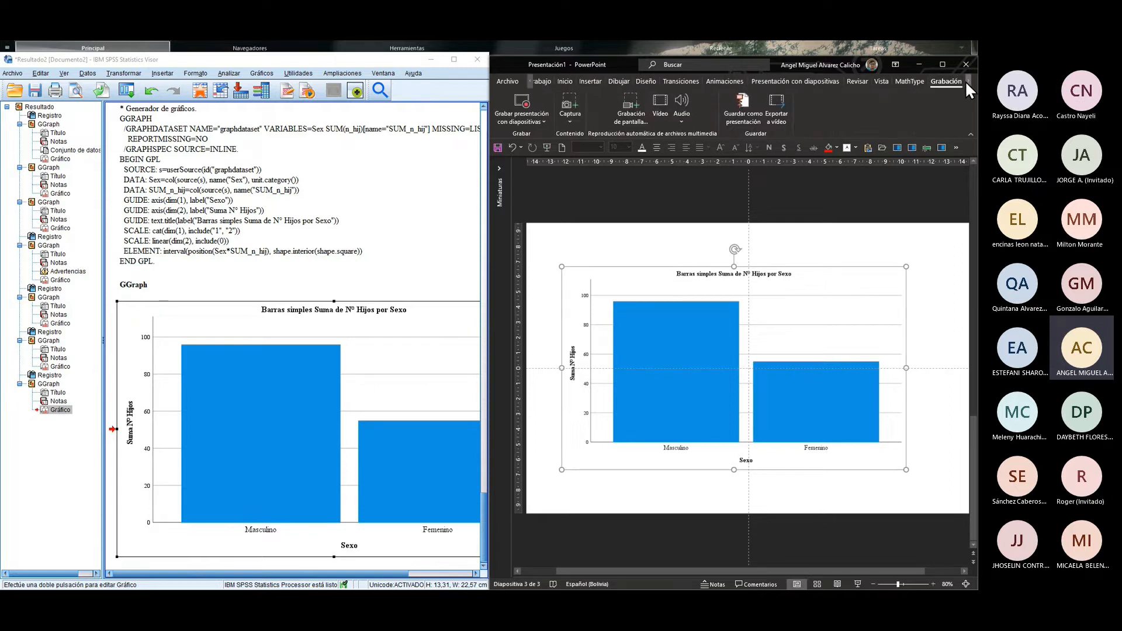
mouse_move(965, 79)
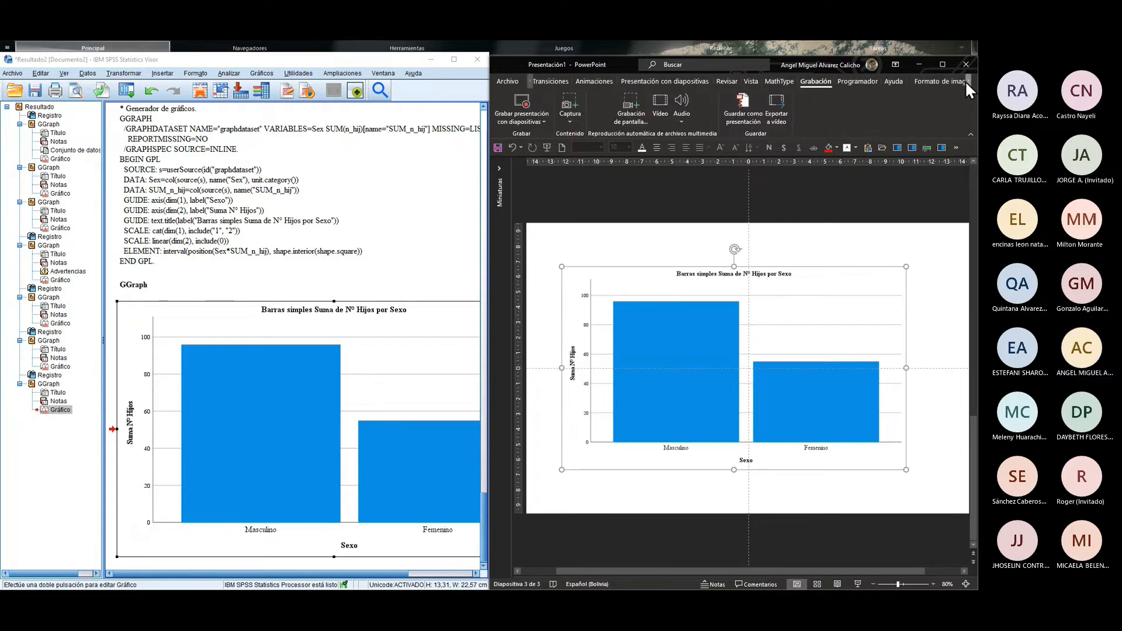
left_click(904, 80)
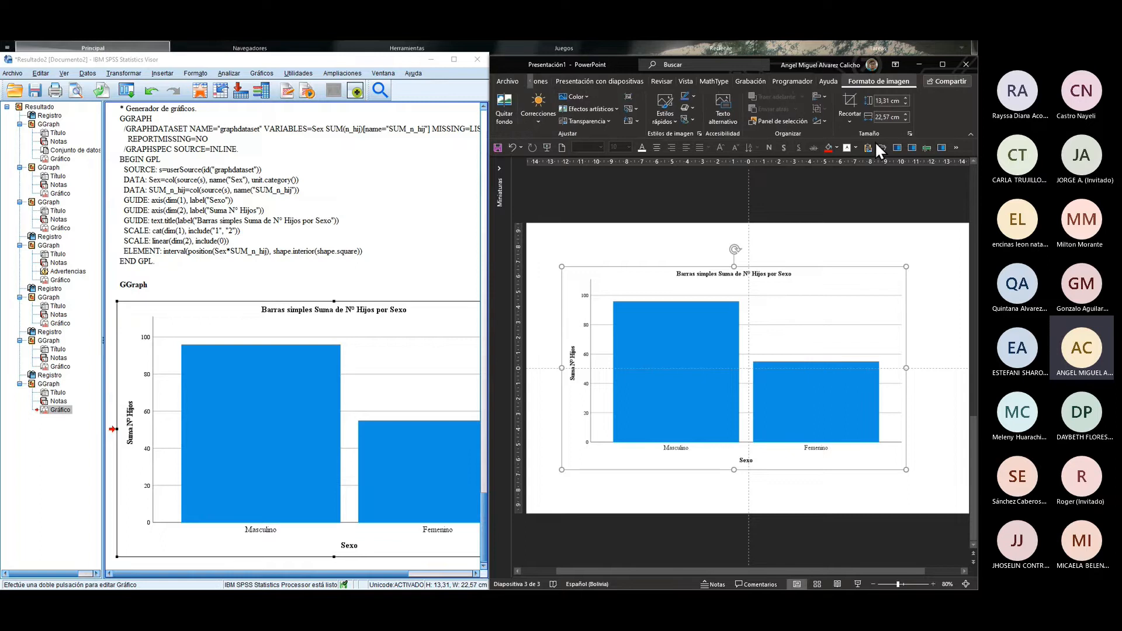
left_click_drag(788, 300, 821, 263)
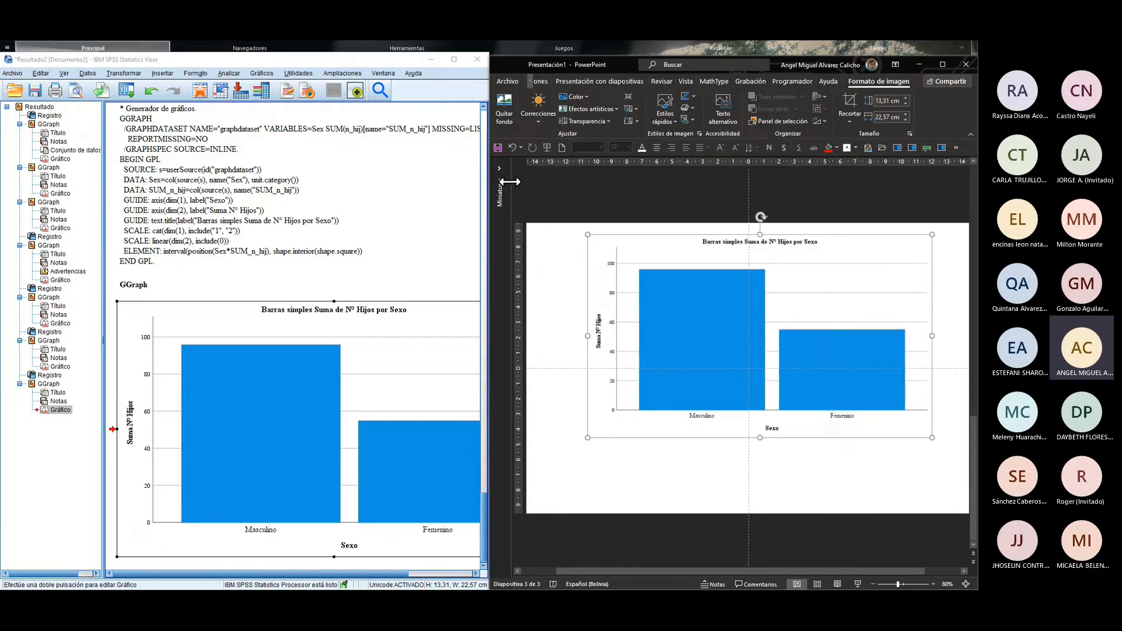
Step: Expand the slide thumbnails and delete the empty second slide
left_click(499, 167)
left_click(560, 215)
key("Delete")
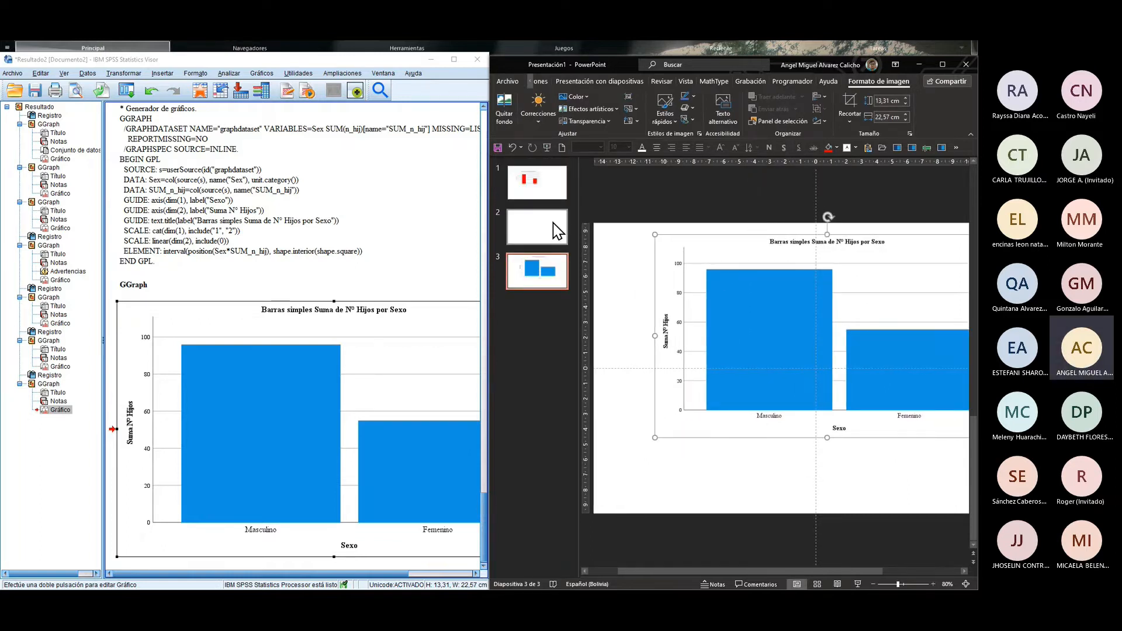
Step: Go to the first slide, enlarge the red bar chart from its lower-right corner and adjust its position
left_click(552, 198)
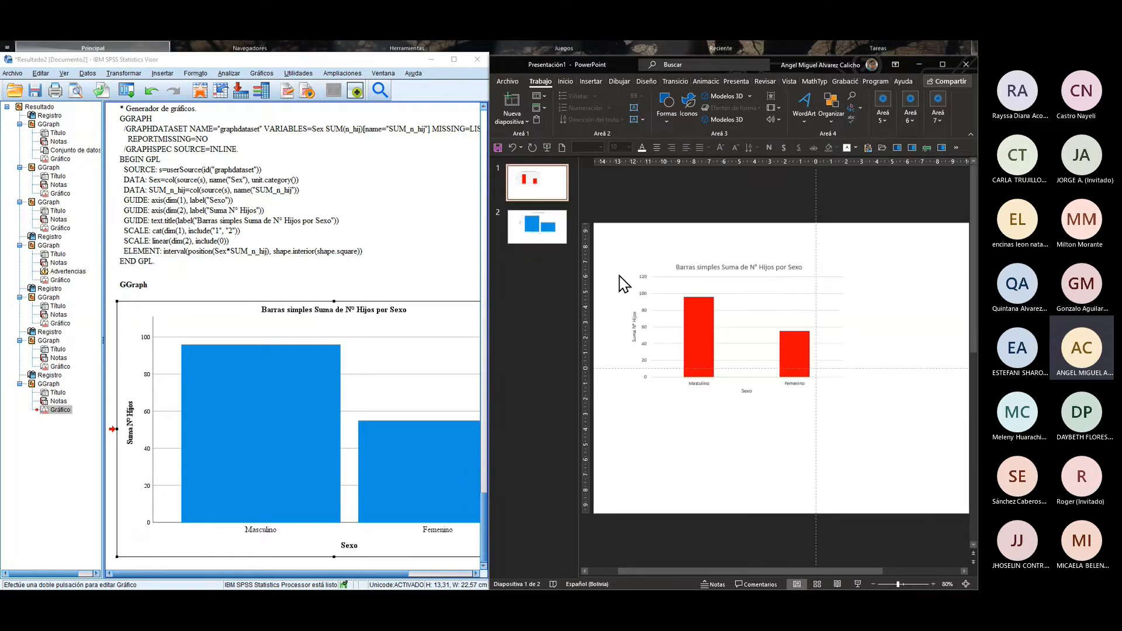
left_click(782, 304)
left_click_drag(846, 401, 919, 437)
left_click_drag(863, 267, 856, 273)
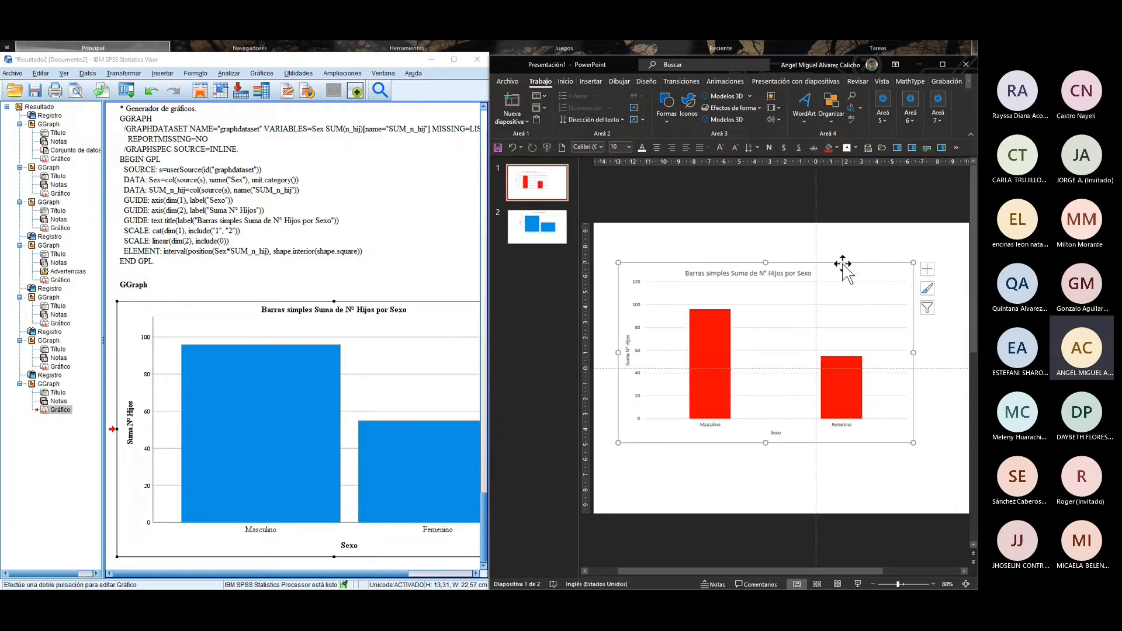
Step: Show the chart design options for the red bar chart and move the chart slightly up and to the right
left_click(968, 81)
left_click(967, 80)
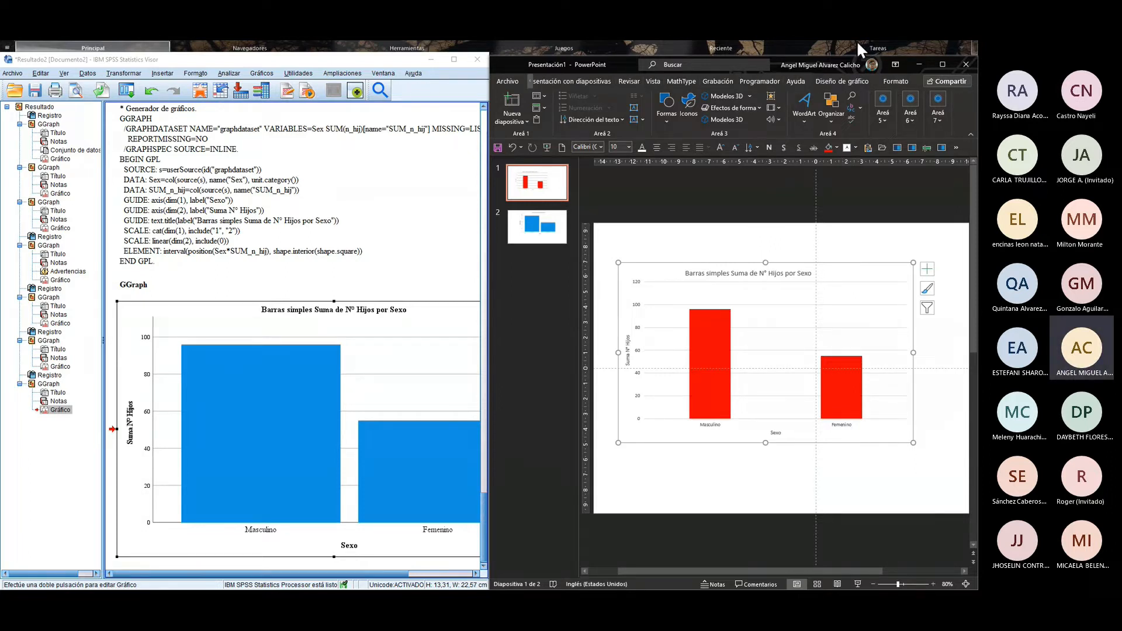
left_click(858, 80)
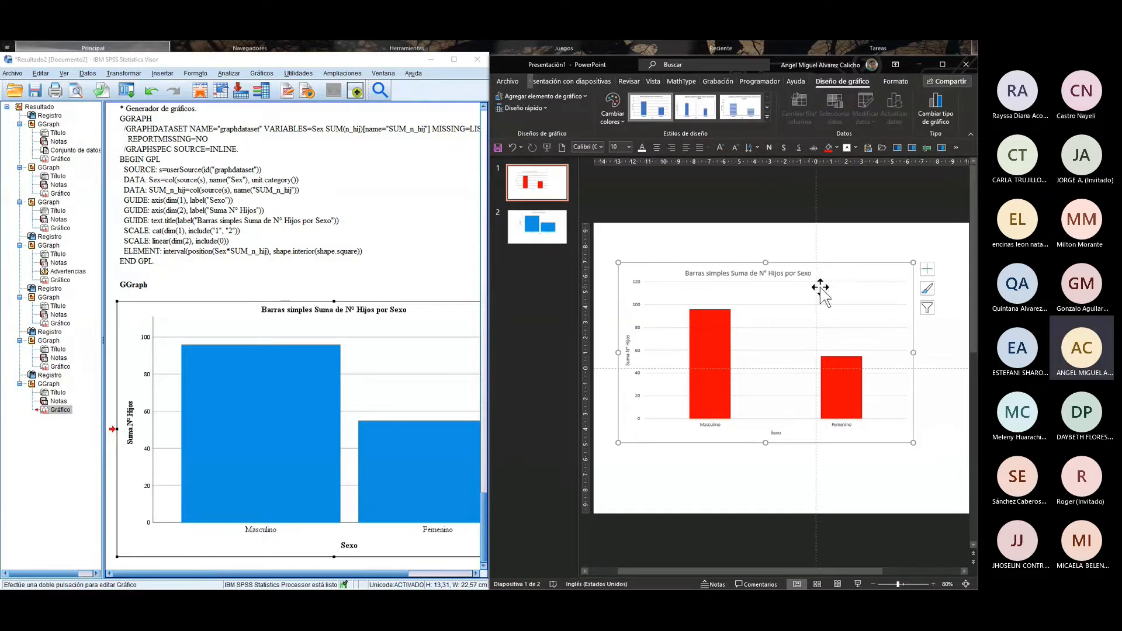
left_click_drag(829, 288, 818, 257)
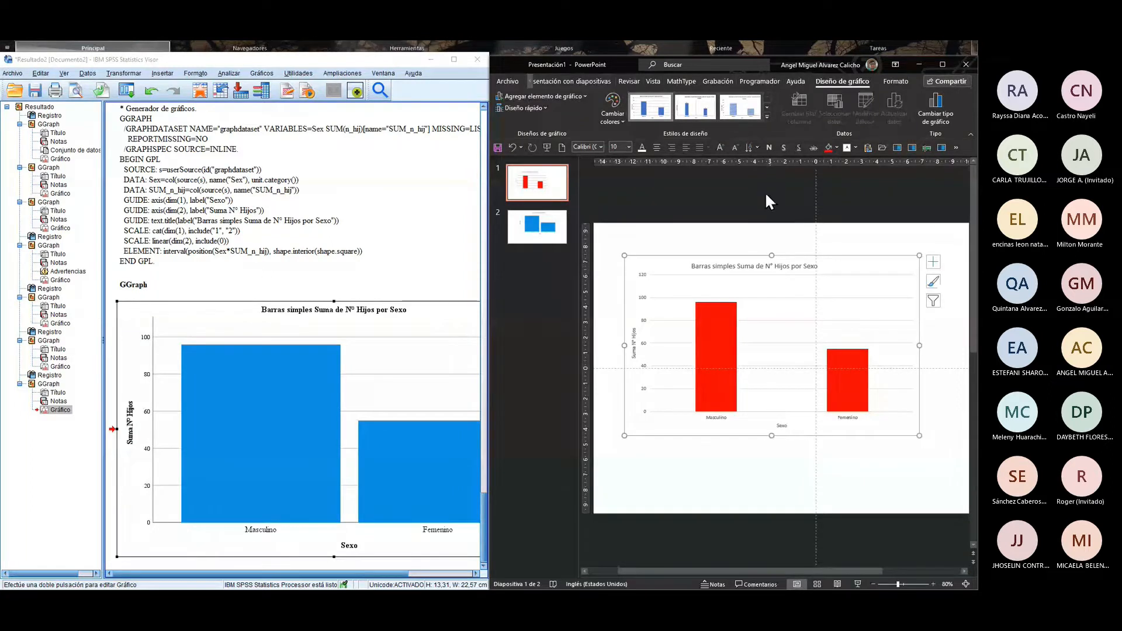
Step: Recolor the bar chart on the first slide with the orange monochromatic palette
left_click(613, 111)
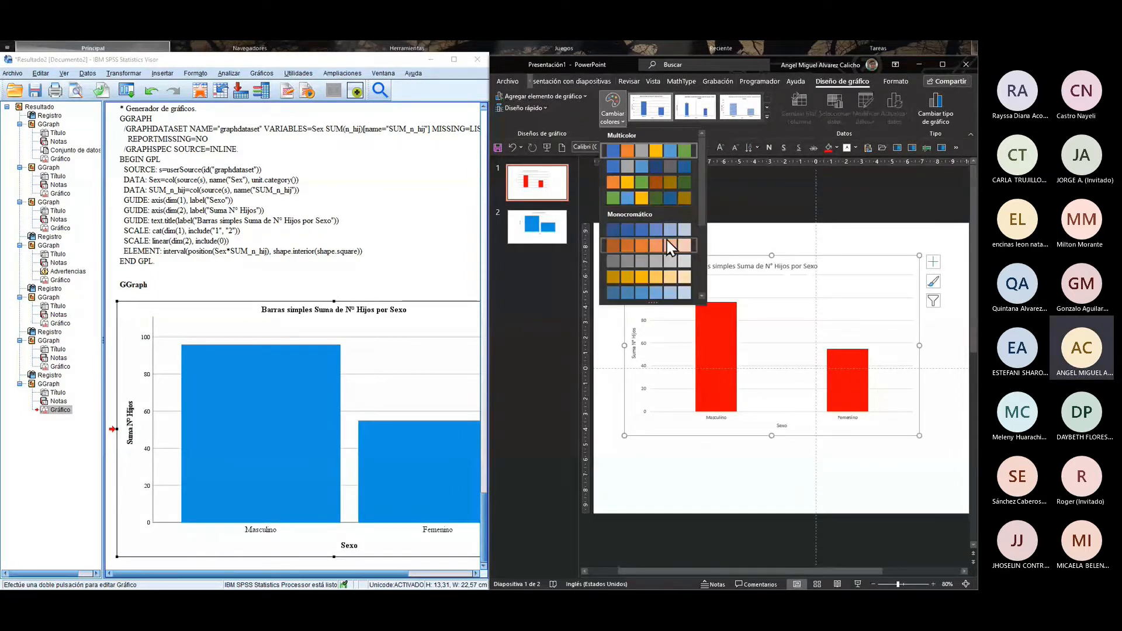
left_click(716, 248)
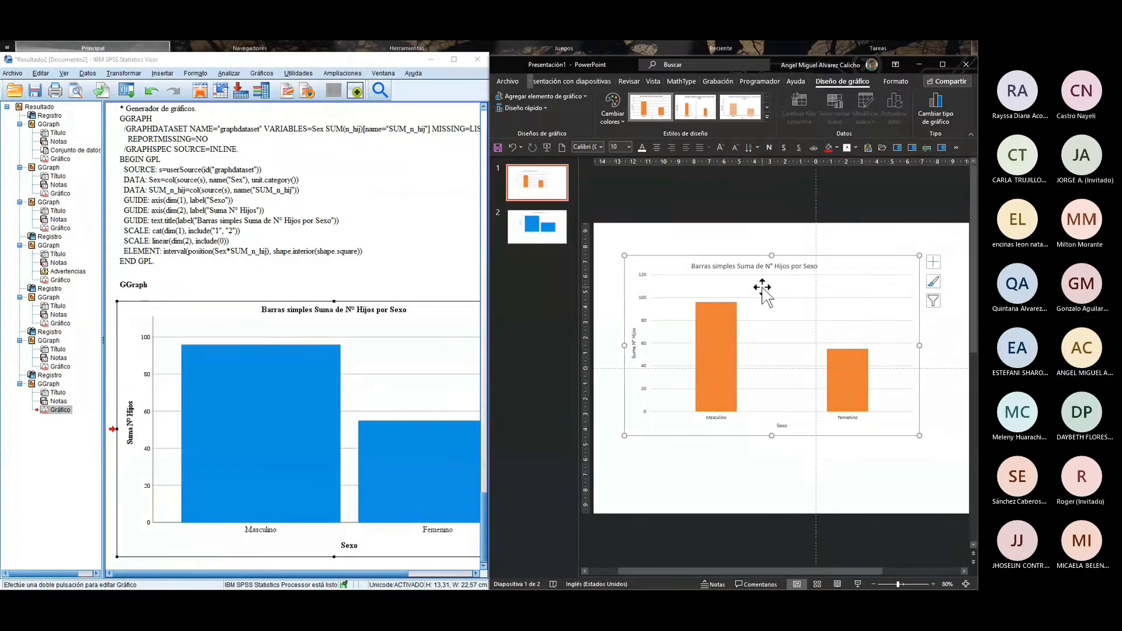
Step: Review the image slide, the copy formats offered for the SPSS bar chart, and the editable chart on the first slide
left_click(537, 227)
right_click(392, 324)
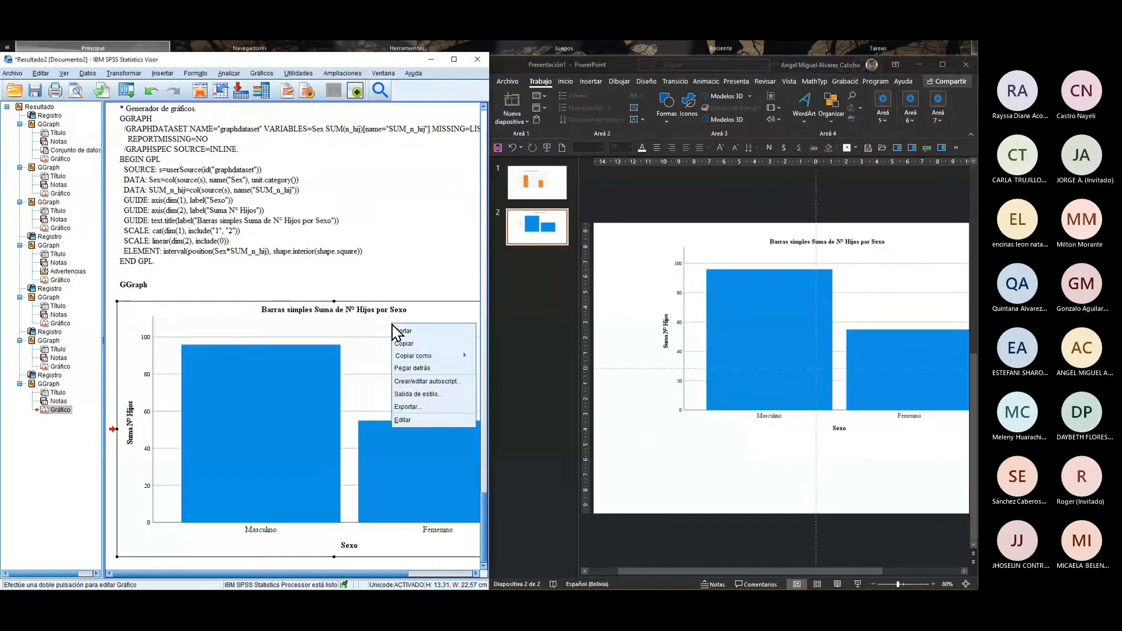
mouse_move(438, 359)
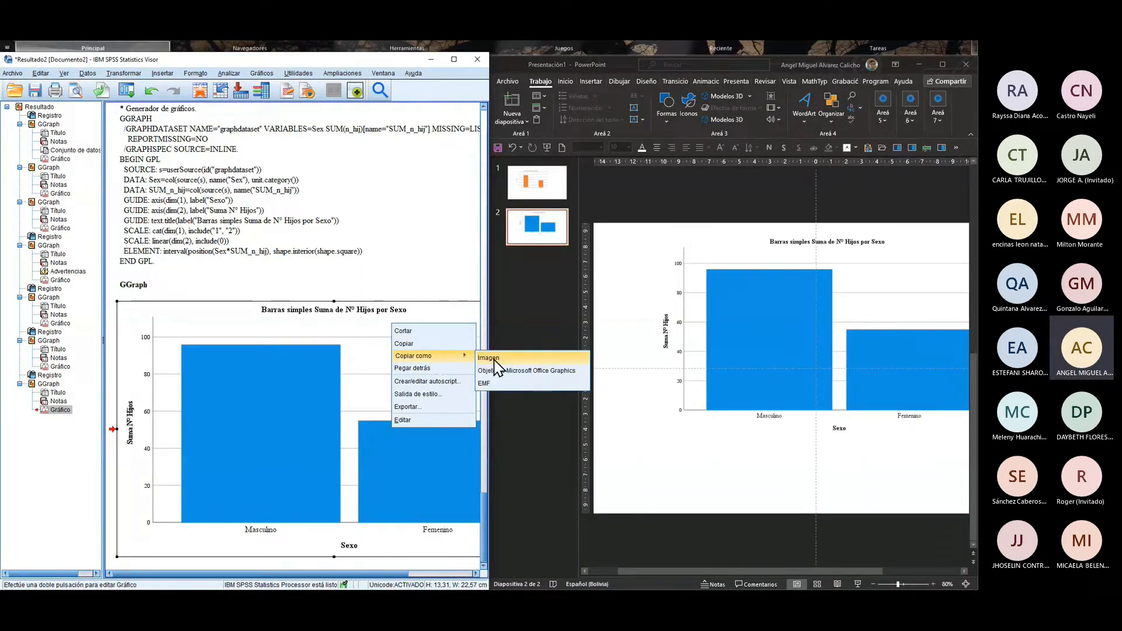
left_click(546, 183)
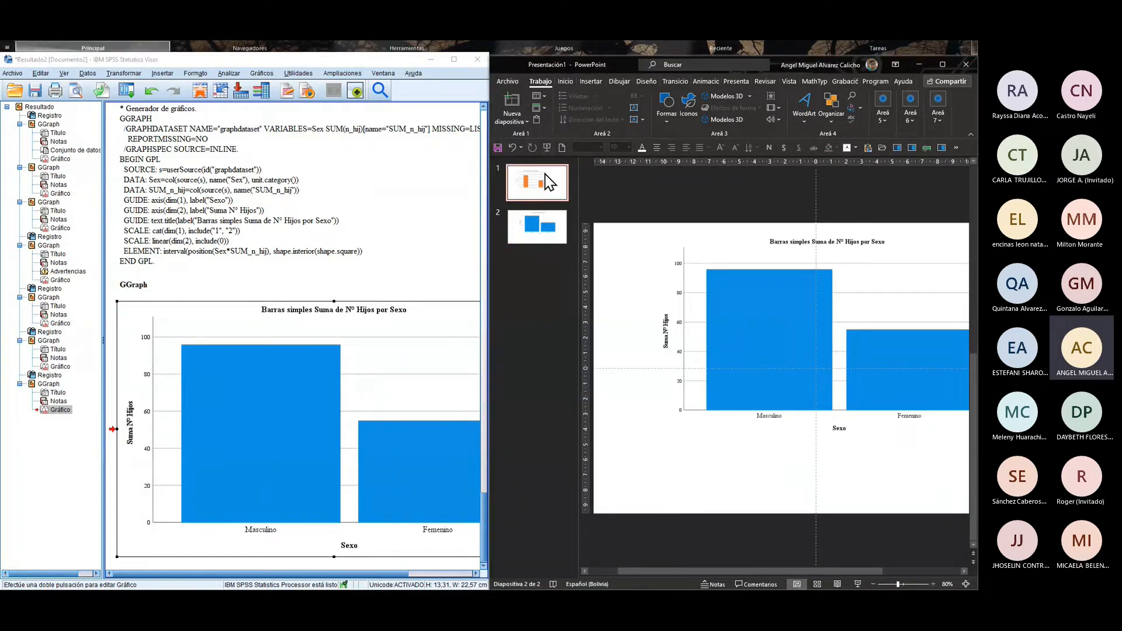
left_click(694, 335)
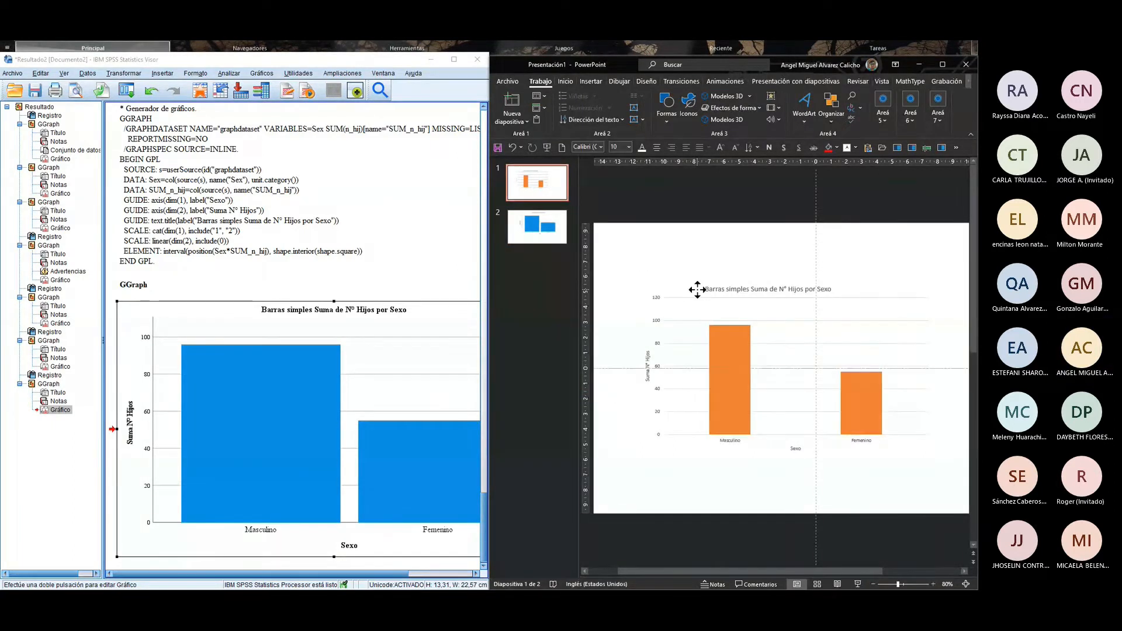
Step: Copy the SPSS bar chart as a Microsoft Office graphics object and paste it onto a new third slide in PowerPoint
left_click(534, 226)
left_click(420, 309)
right_click(416, 315)
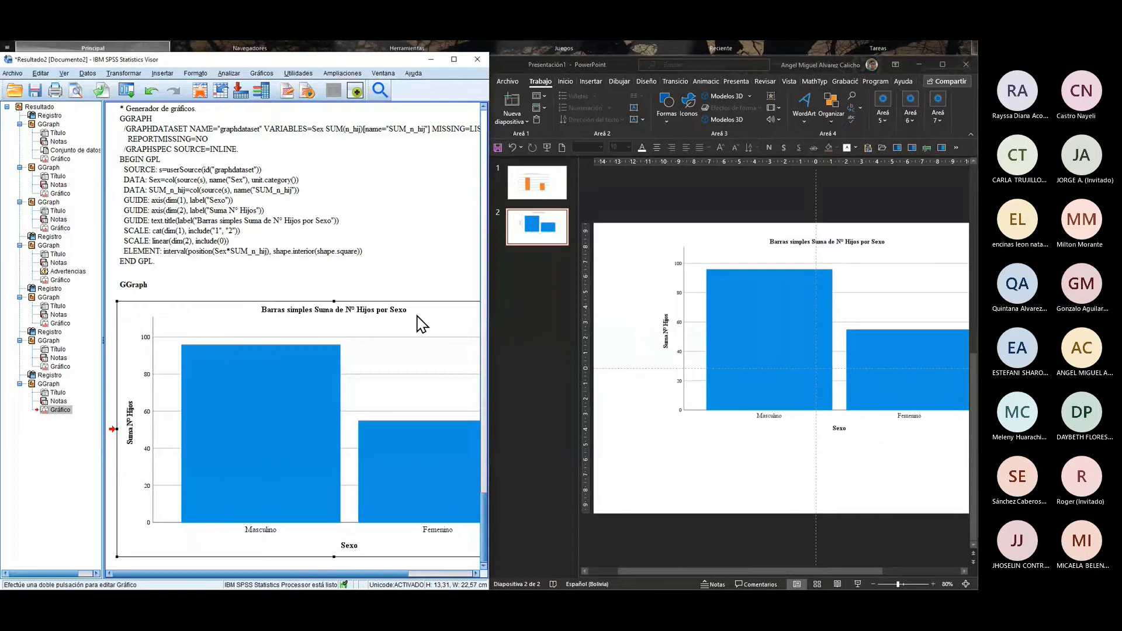
mouse_move(467, 348)
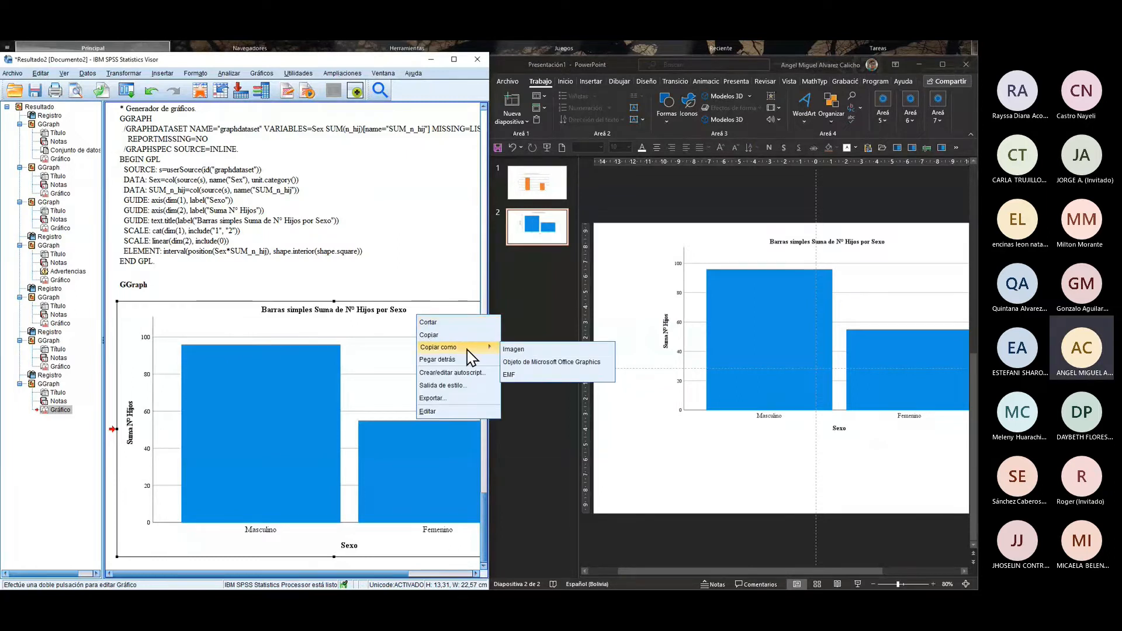
left_click(538, 364)
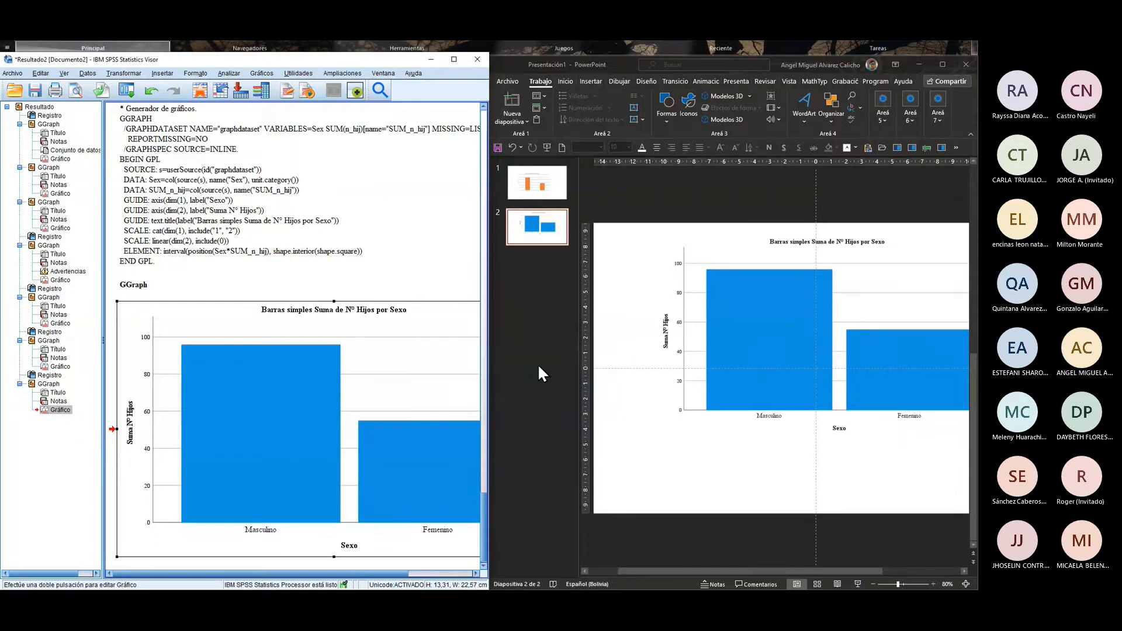
left_click(514, 99)
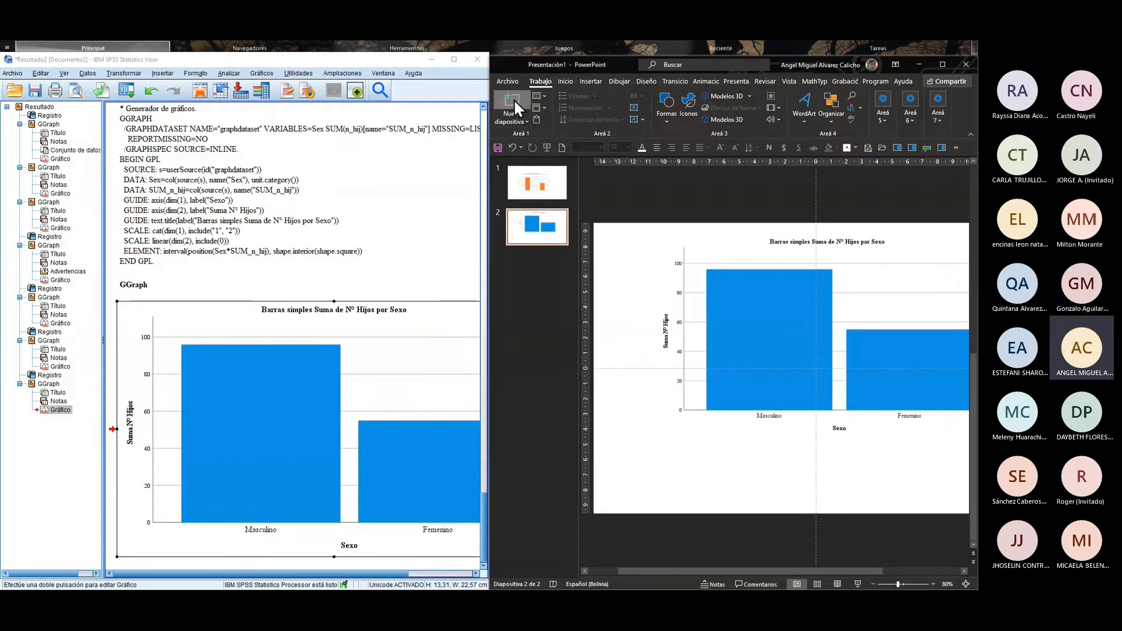
key("ctrl+v")
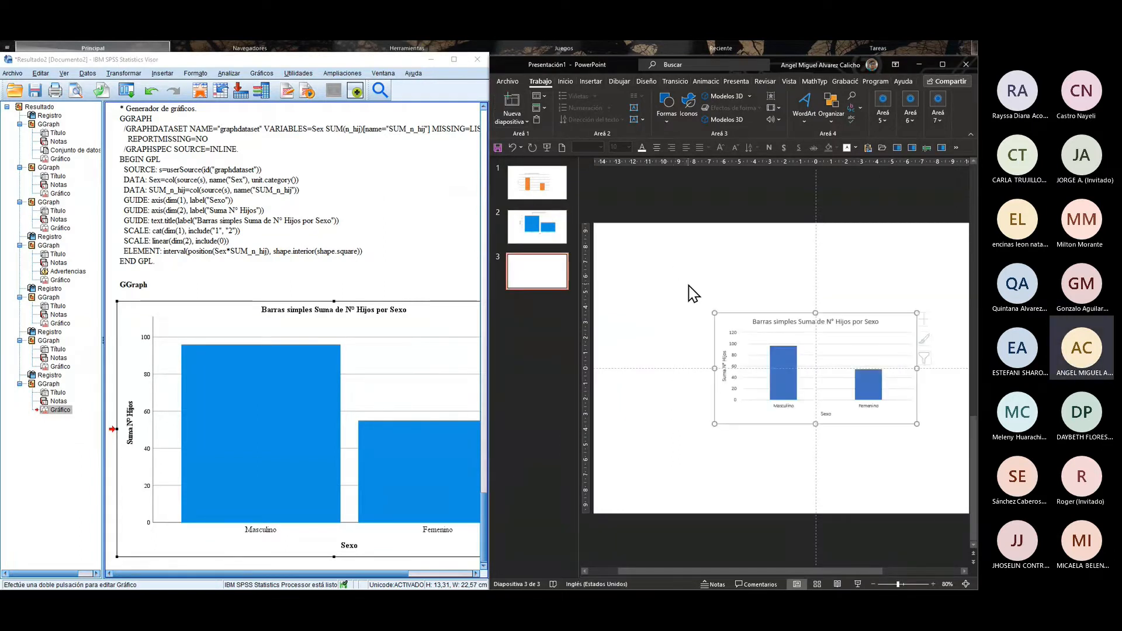
Step: Enlarge the pasted chart from its upper-left and lower-right corners and move it slightly lower on the slide
left_click_drag(664, 260, 627, 242)
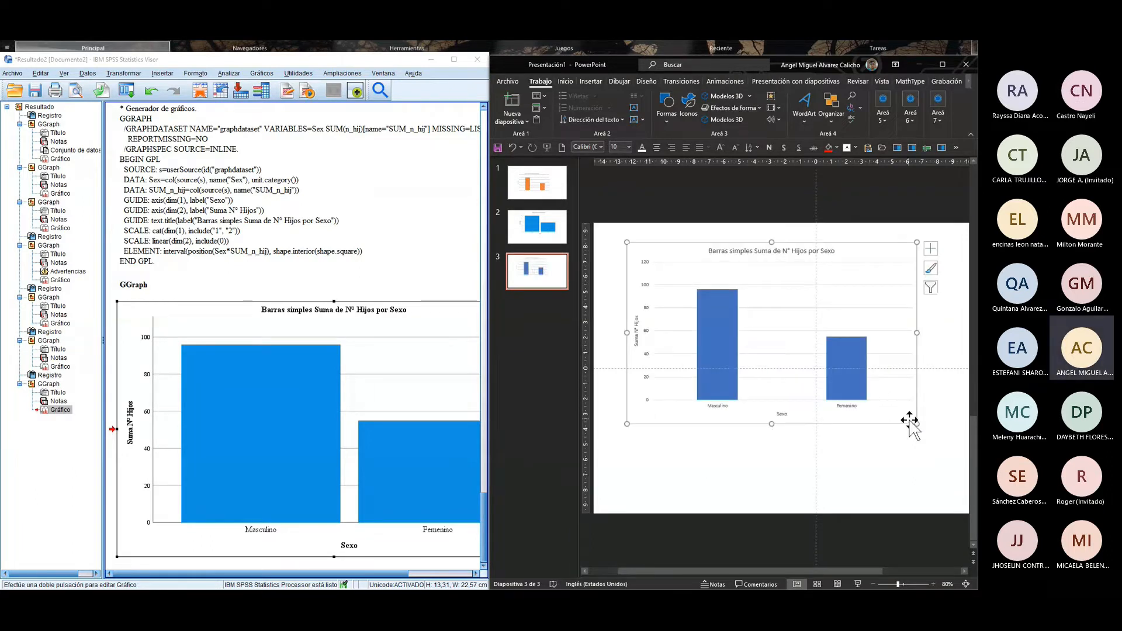
left_click_drag(916, 424, 953, 463)
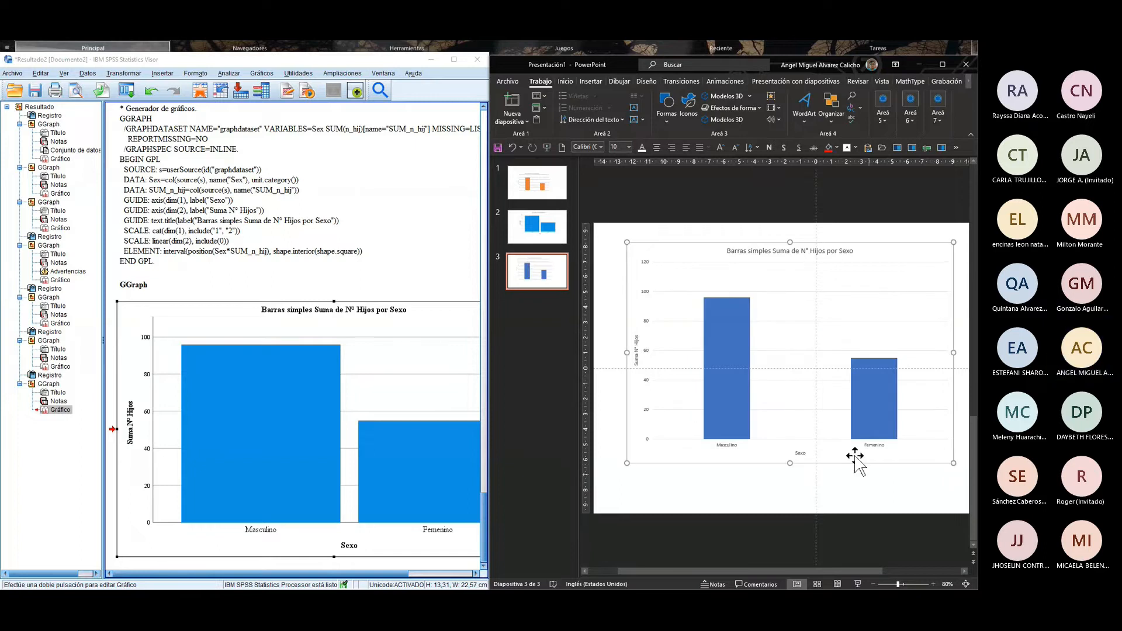
left_click_drag(783, 463, 780, 489)
Step: Examine the fill and border formatting options for the blue bar series and close them without changes
left_click(725, 384)
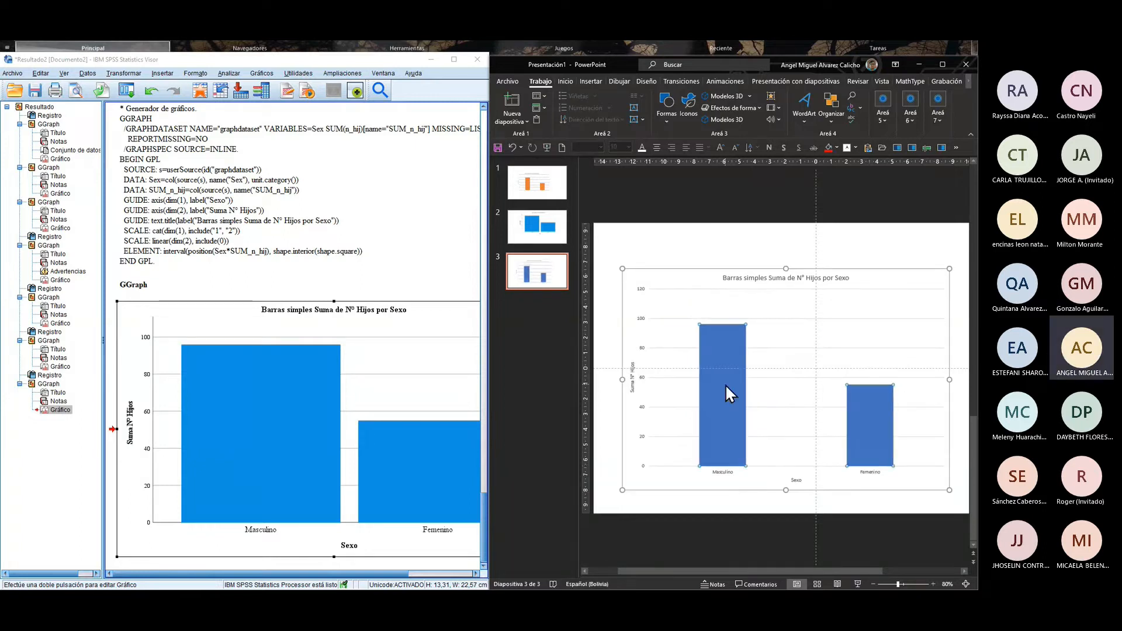
right_click(730, 363)
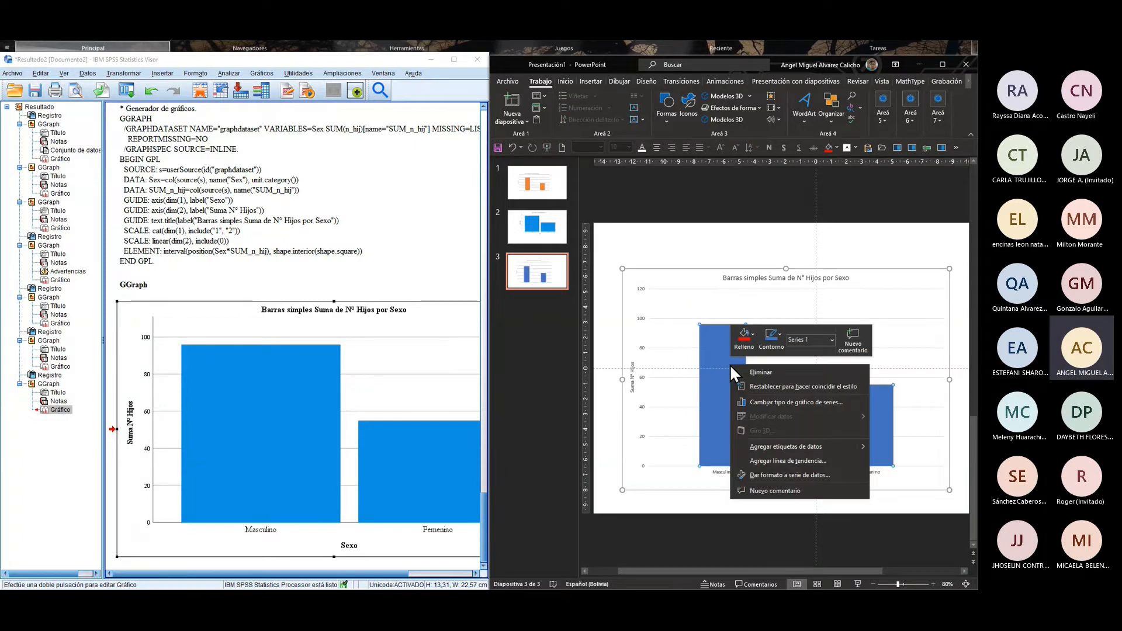
left_click(801, 480)
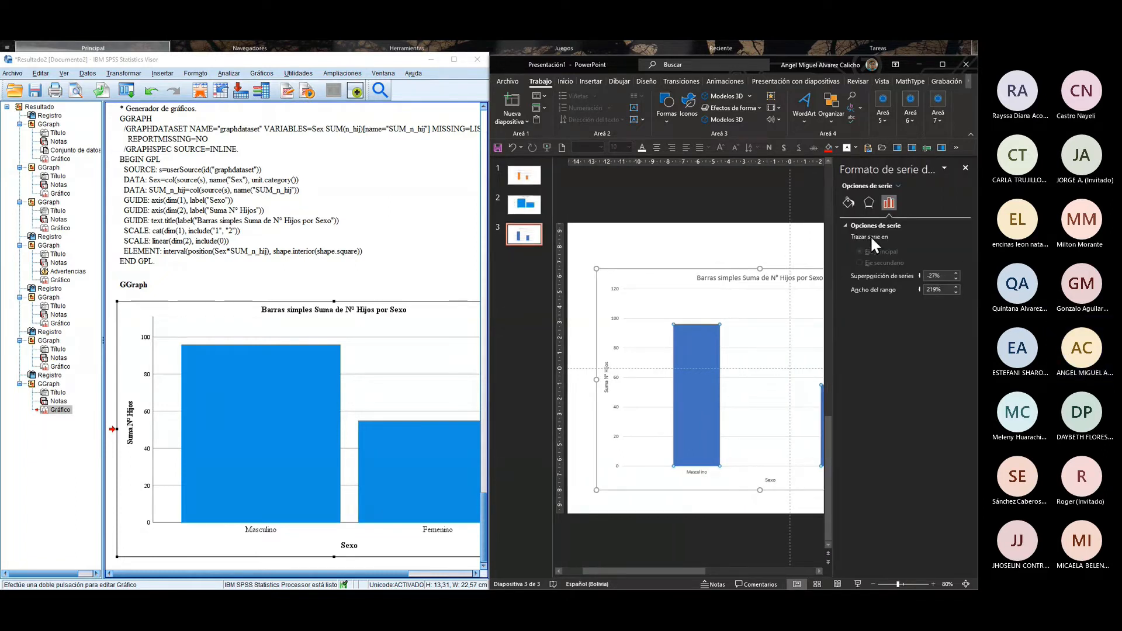
left_click(852, 201)
left_click(867, 201)
left_click(849, 201)
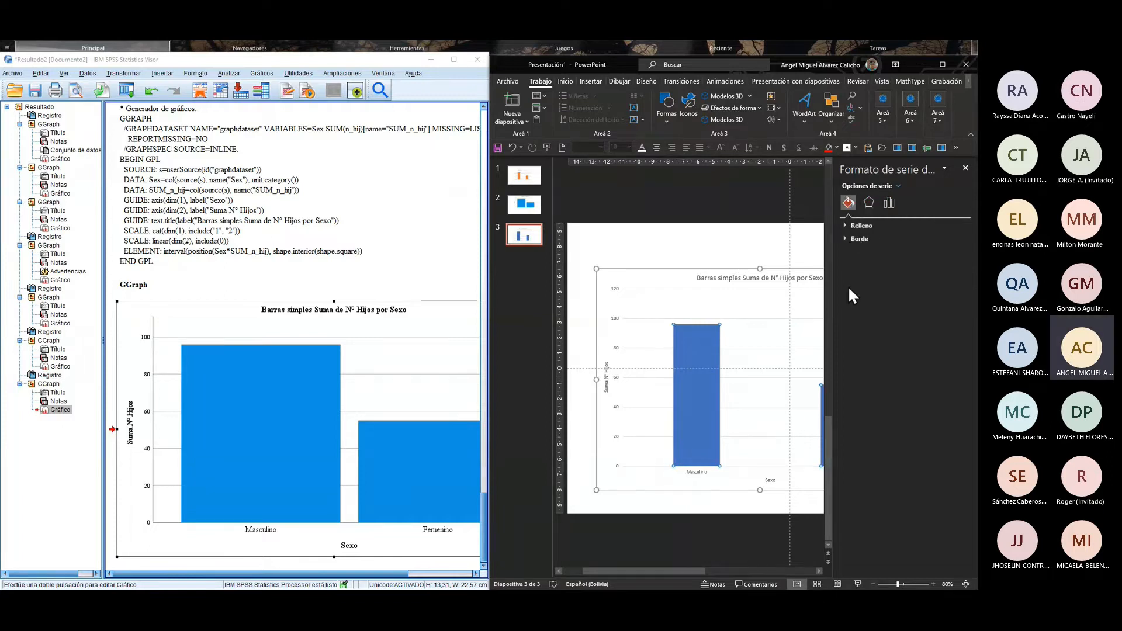
left_click(841, 239)
left_click(844, 226)
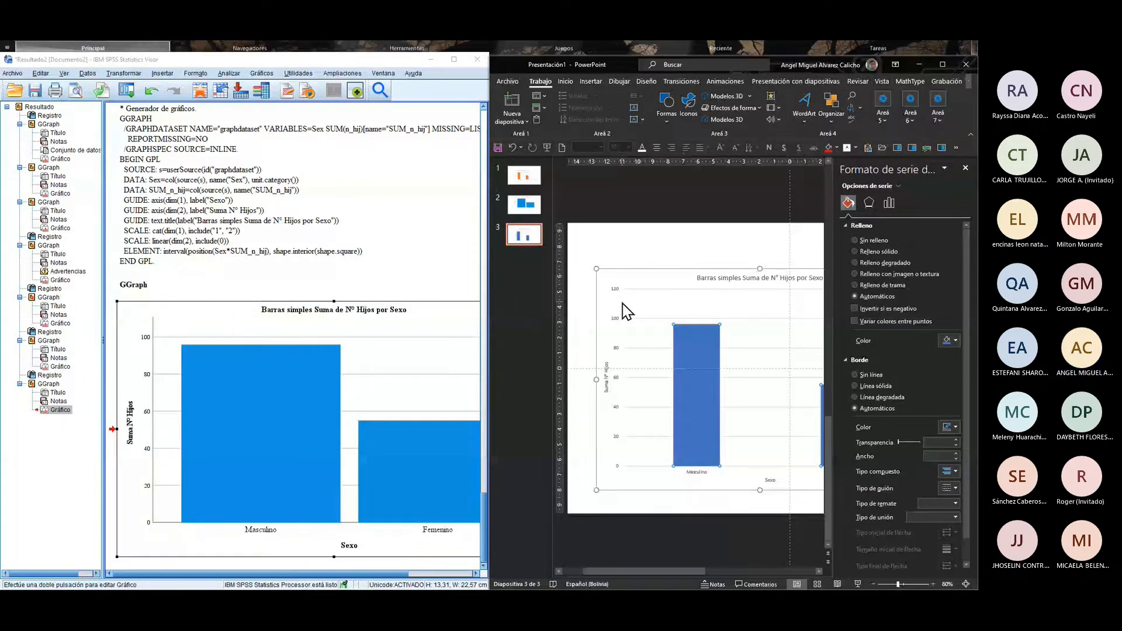
left_click(702, 257)
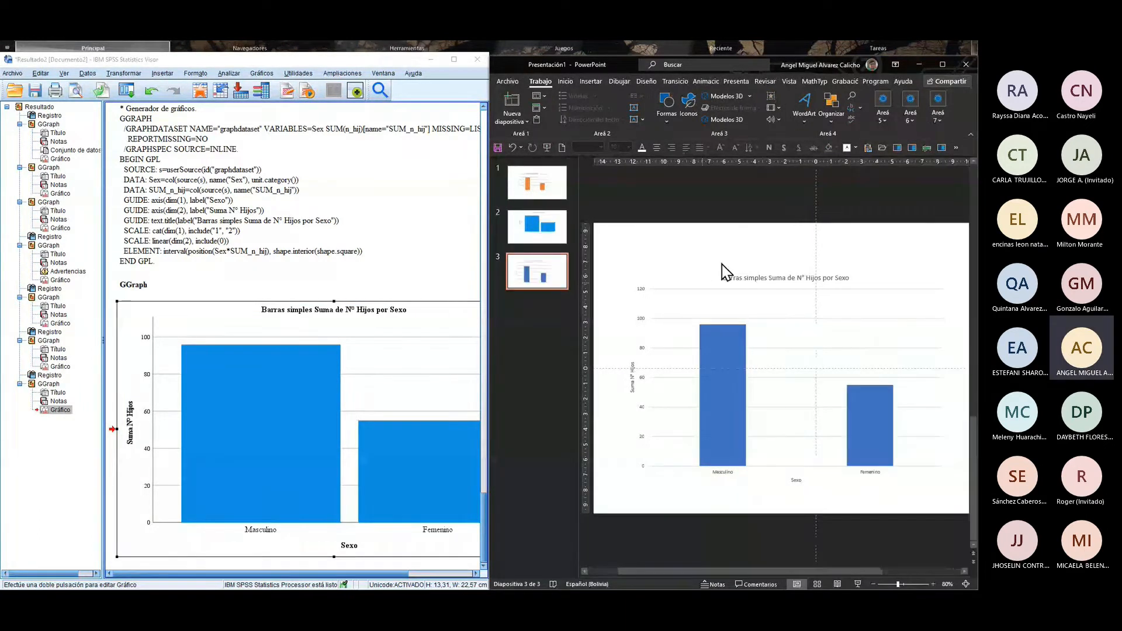
Step: Switch to the SPSS output viewer, maximize it, and open the bar chart in the Chart Editor
left_click(426, 326)
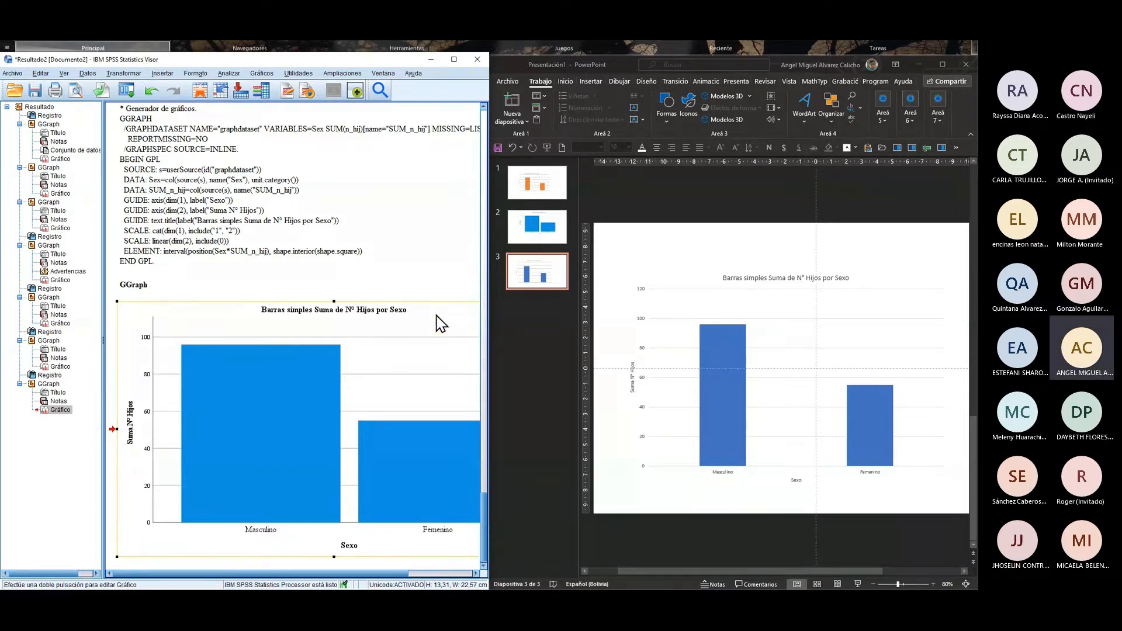
left_click(652, 277)
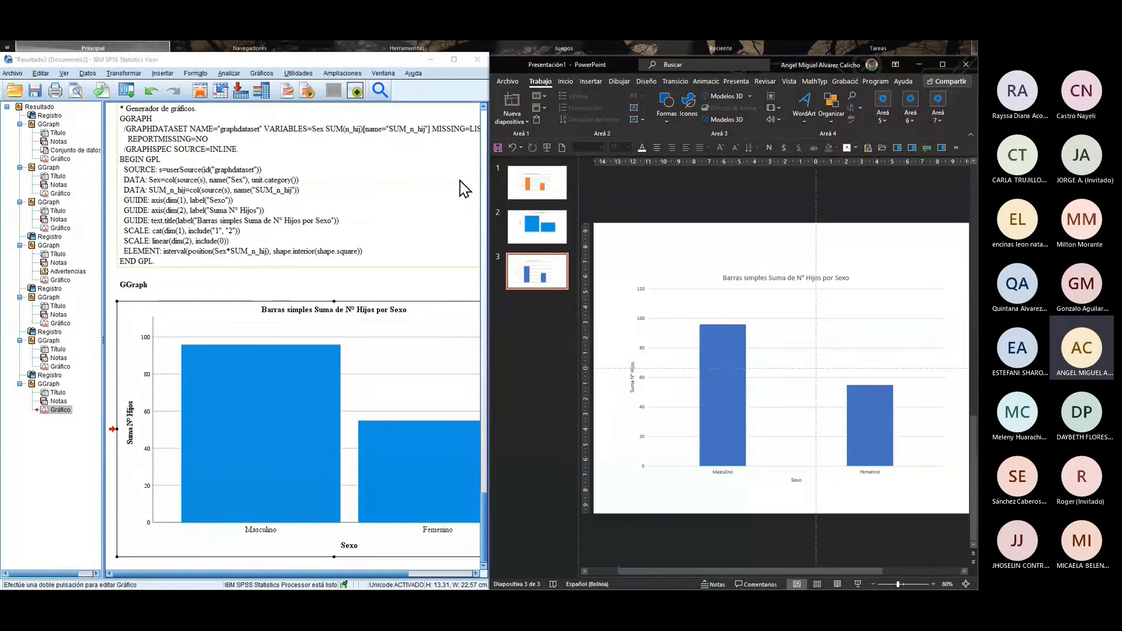
left_click(454, 60)
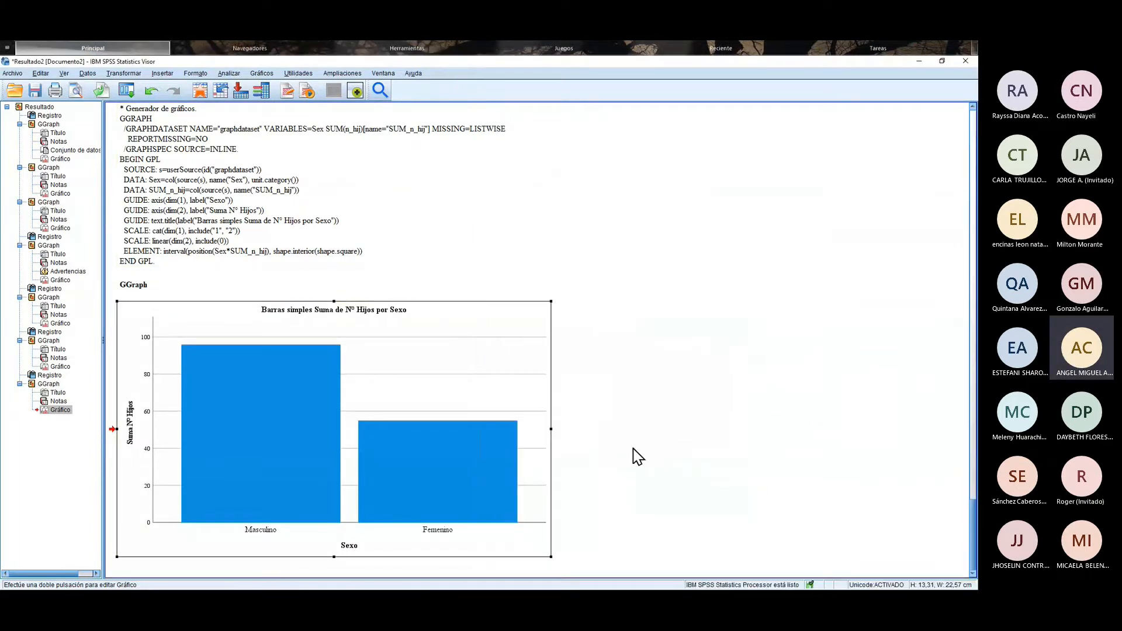
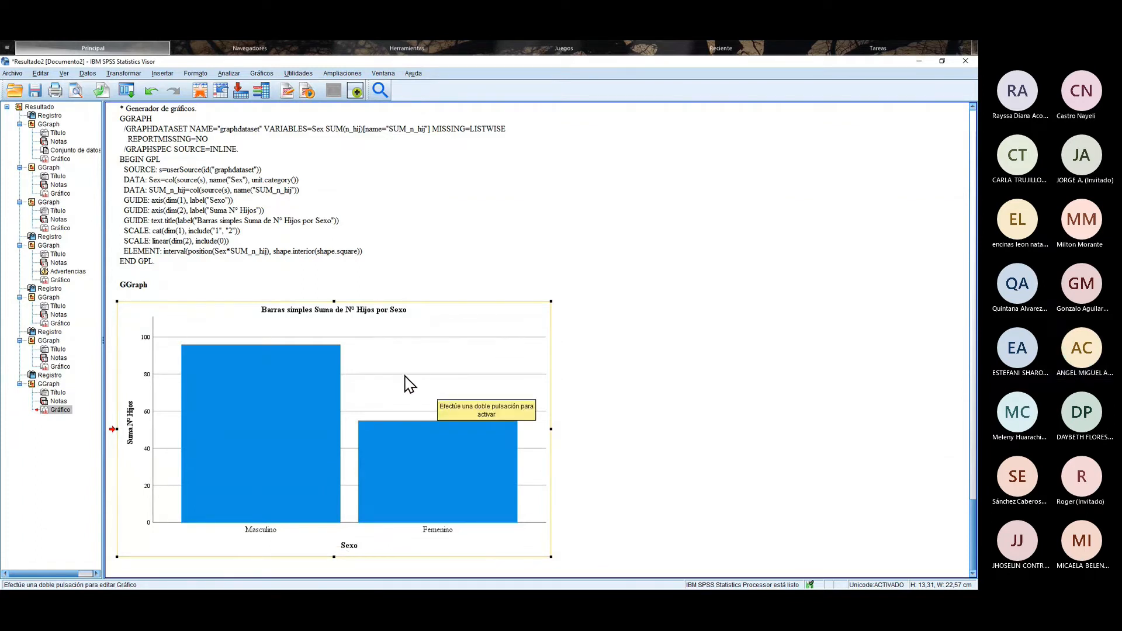
left_click(313, 388)
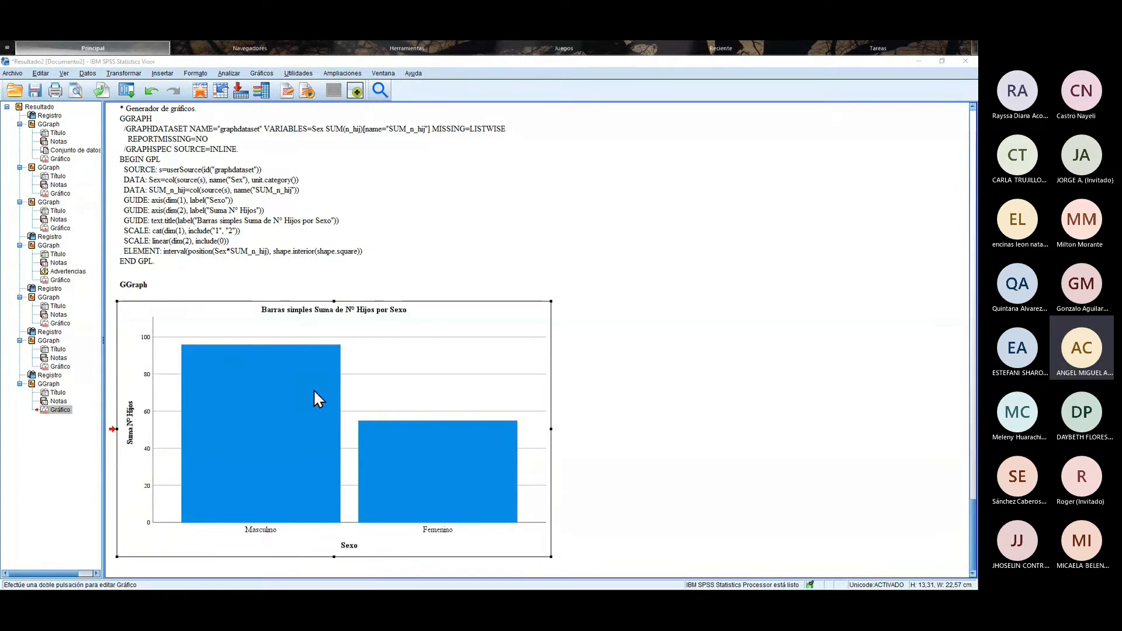
double_click(314, 391)
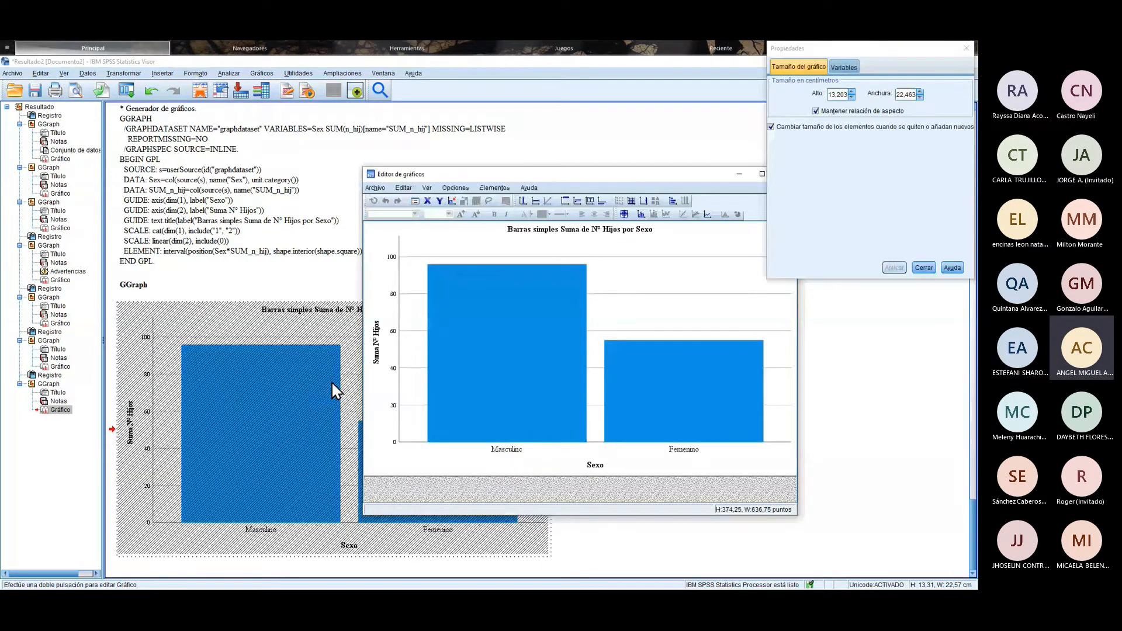
Step: Arrange the Chart Editor and Properties windows side by side and widen the Chart Editor
left_click_drag(510, 178, 260, 138)
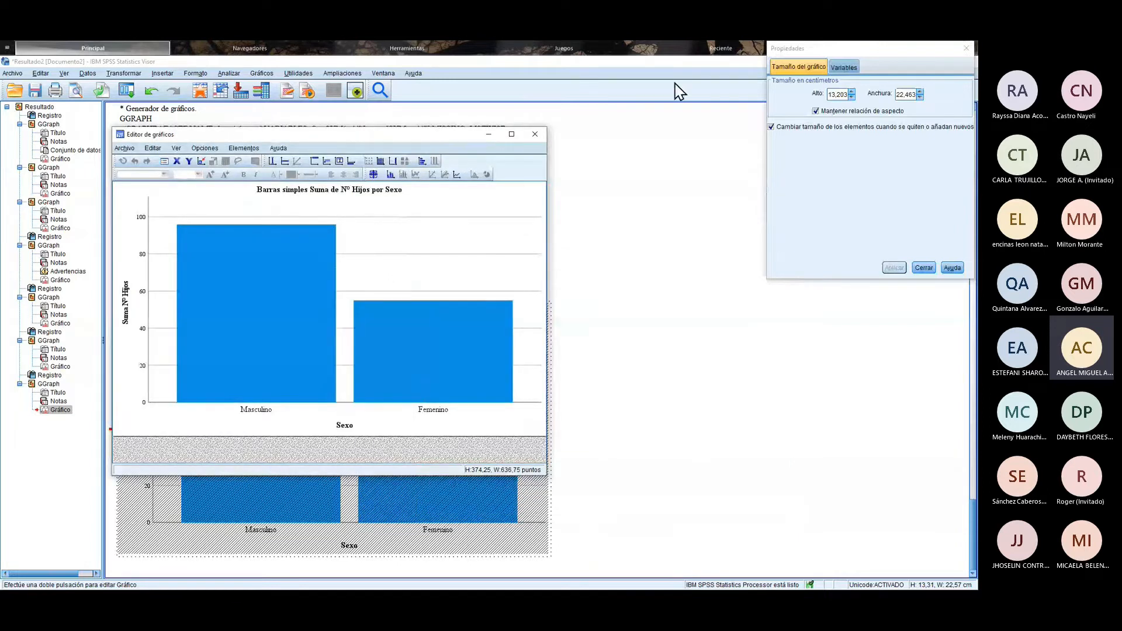
left_click_drag(777, 50, 569, 140)
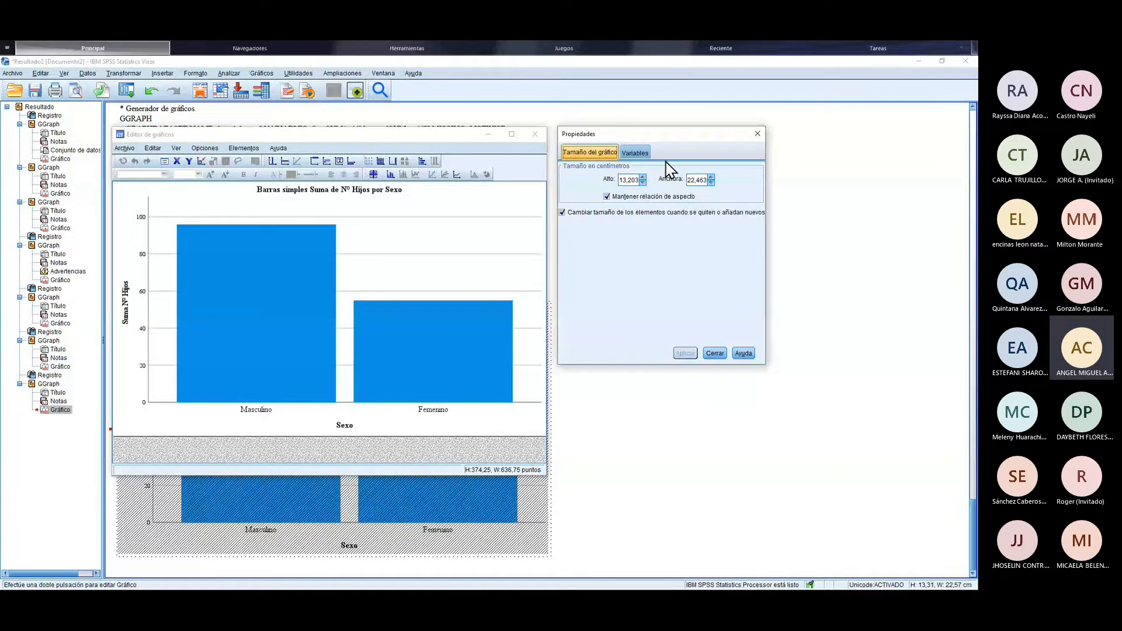
left_click_drag(669, 138, 757, 132)
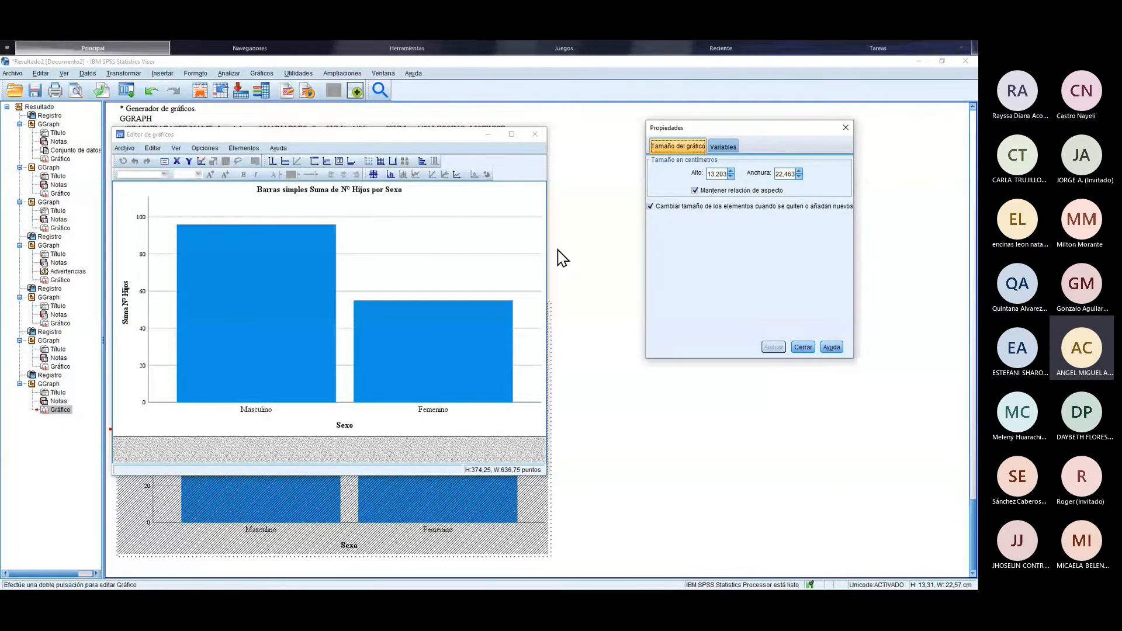
left_click_drag(548, 246, 645, 255)
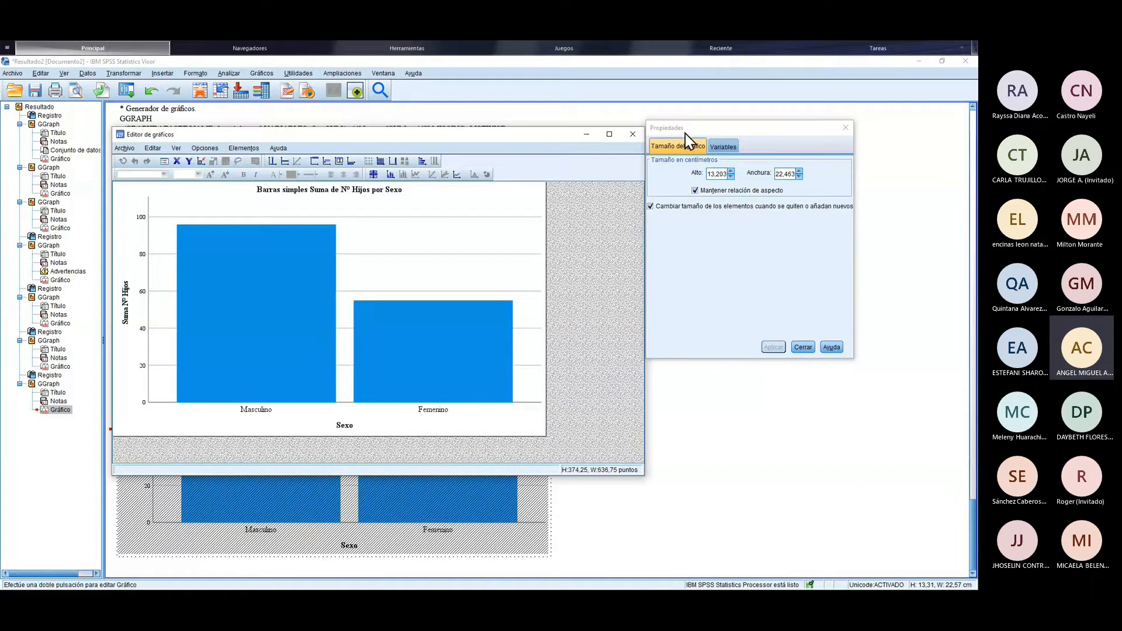
left_click_drag(685, 132, 687, 141)
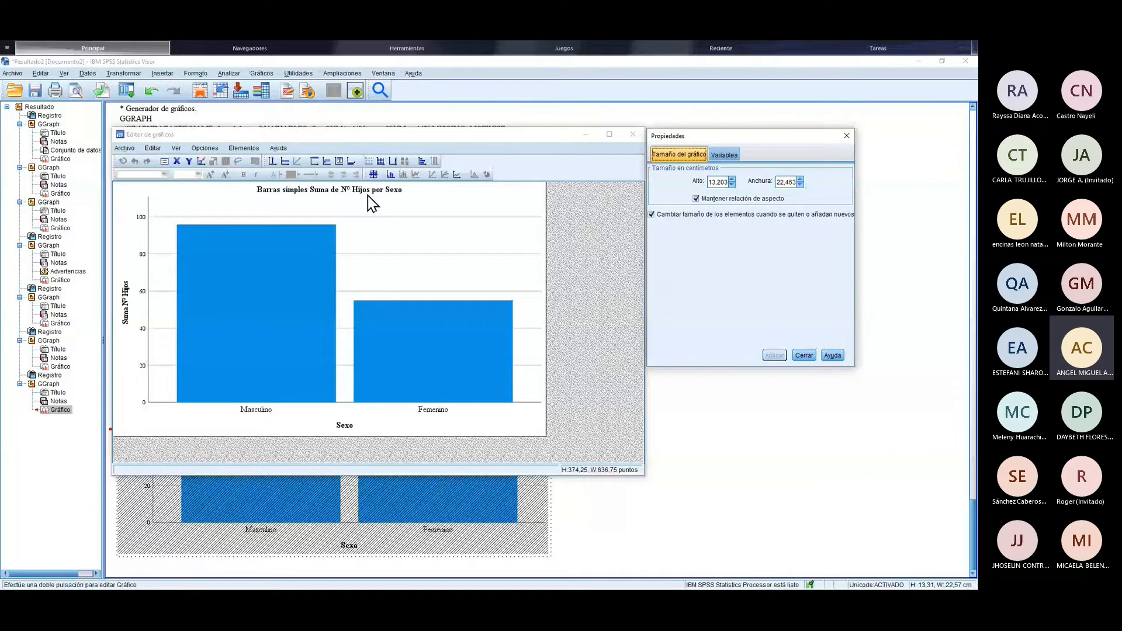
Step: Show data labels on both bars, magnify the screen around the editor, and toggle the labels off and on again
key("ctrl+d")
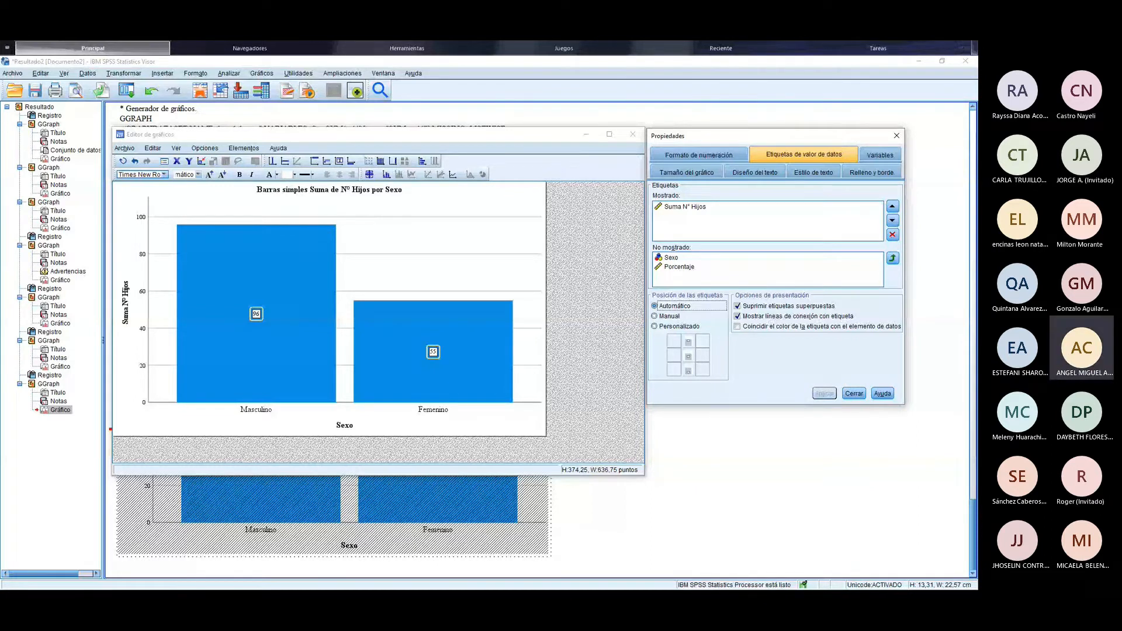
key("super+plus")
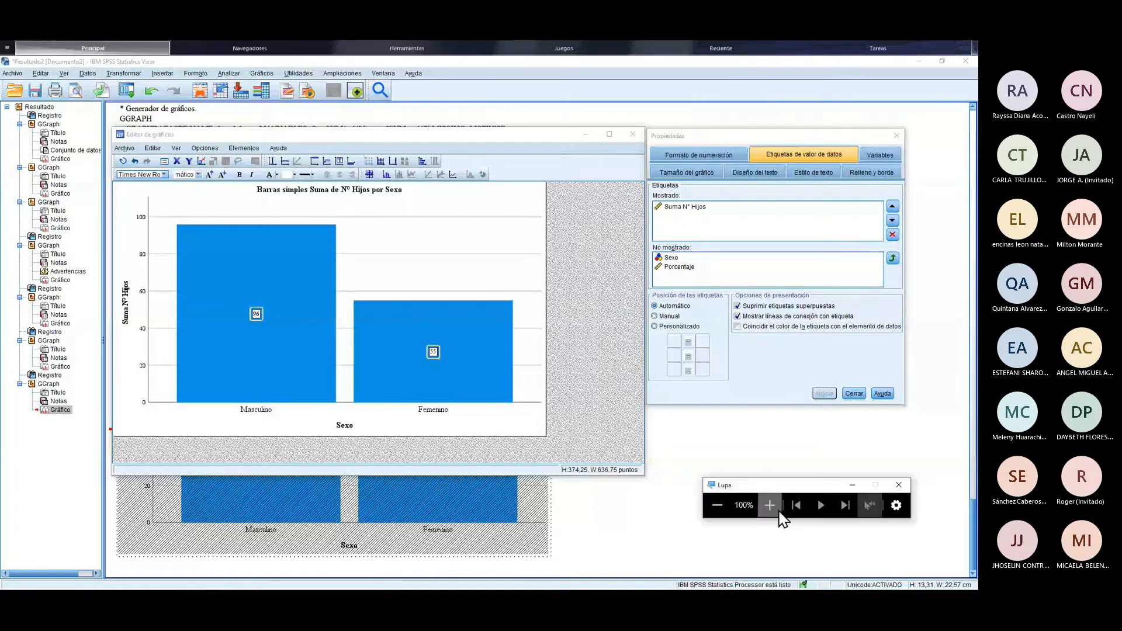
left_click(776, 512)
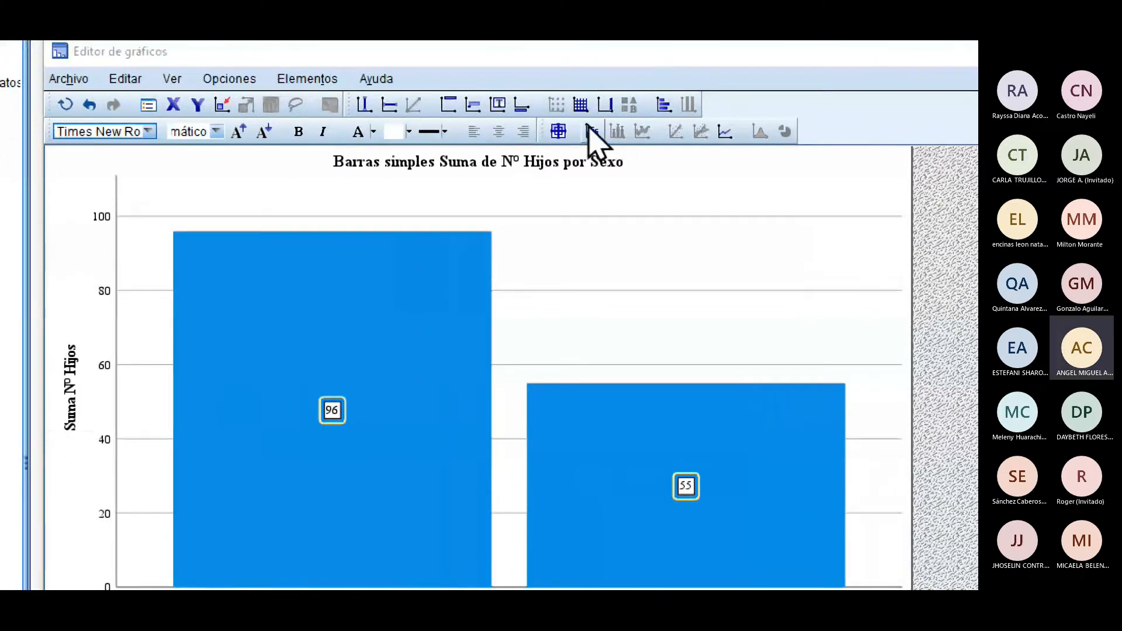
left_click(591, 133)
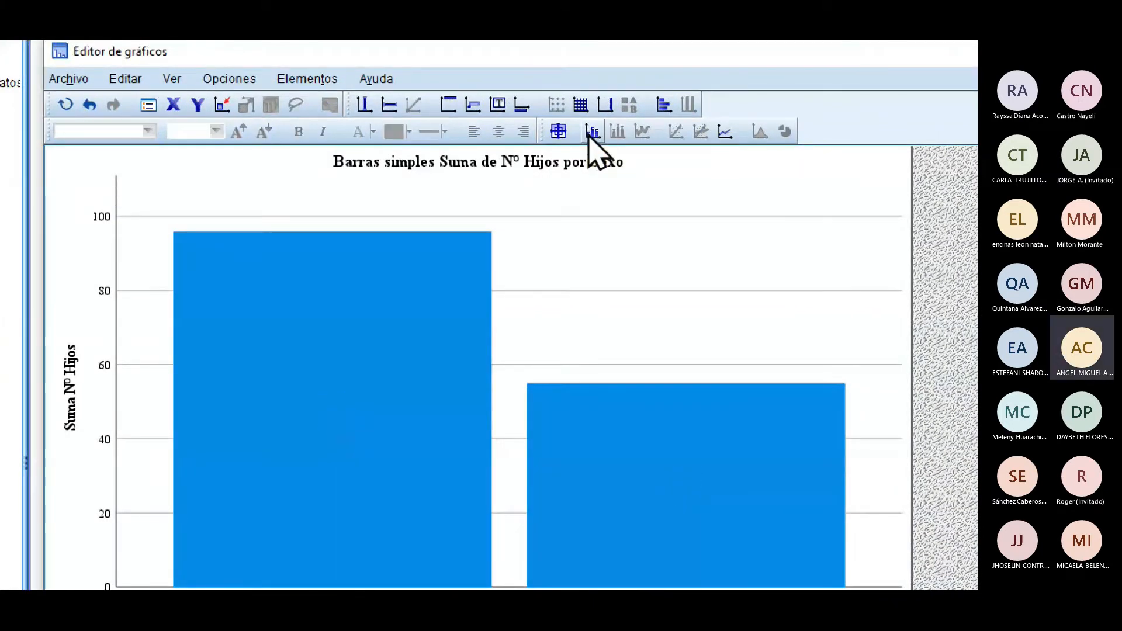
left_click(592, 133)
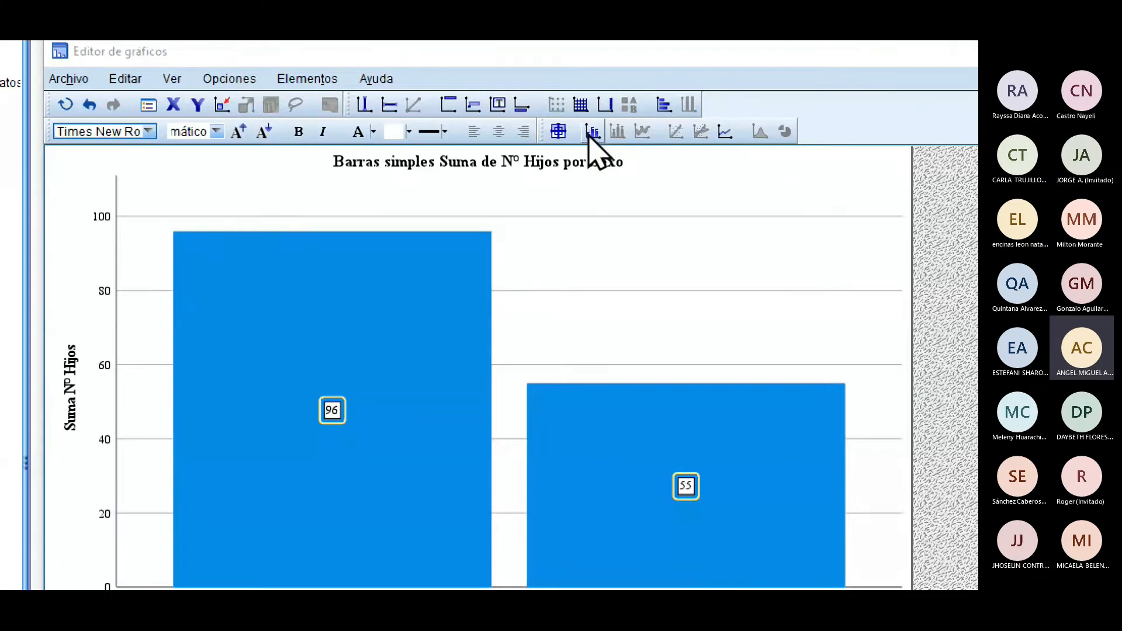
Step: Hide both data labels and add them back individually to the Masculino and Femenino bars using the data label mode
left_click(592, 133)
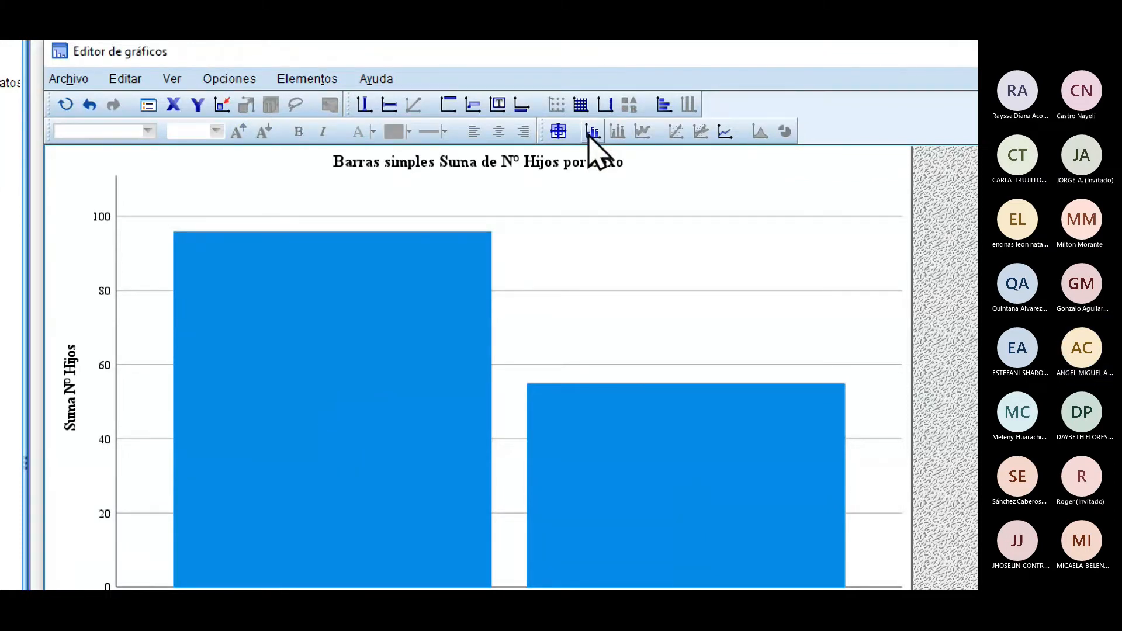
left_click(558, 132)
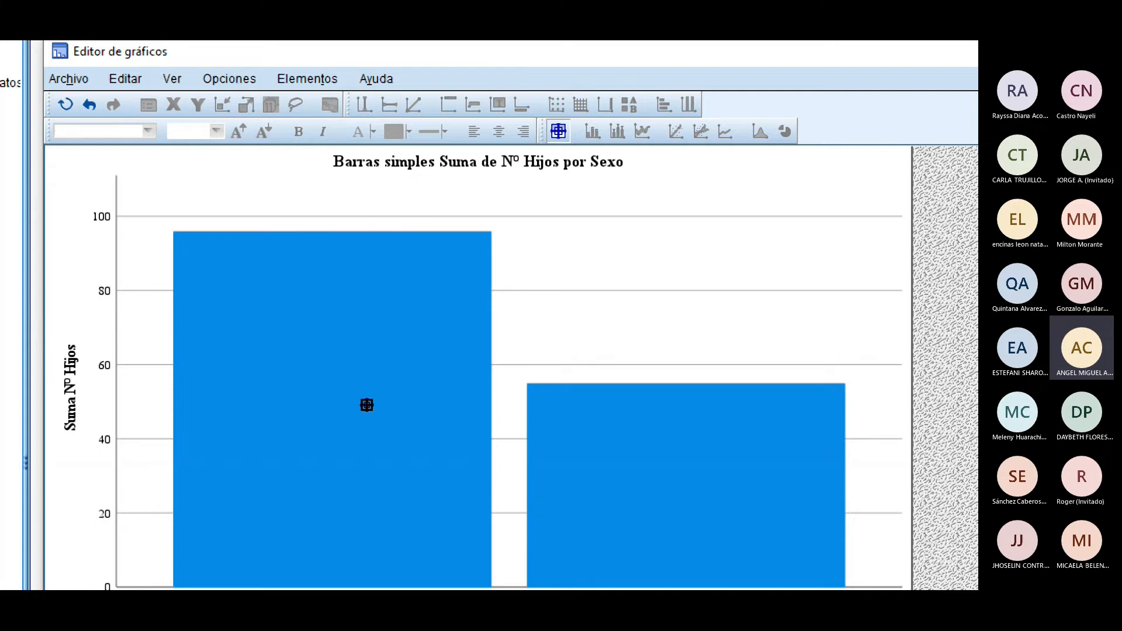
left_click(348, 368)
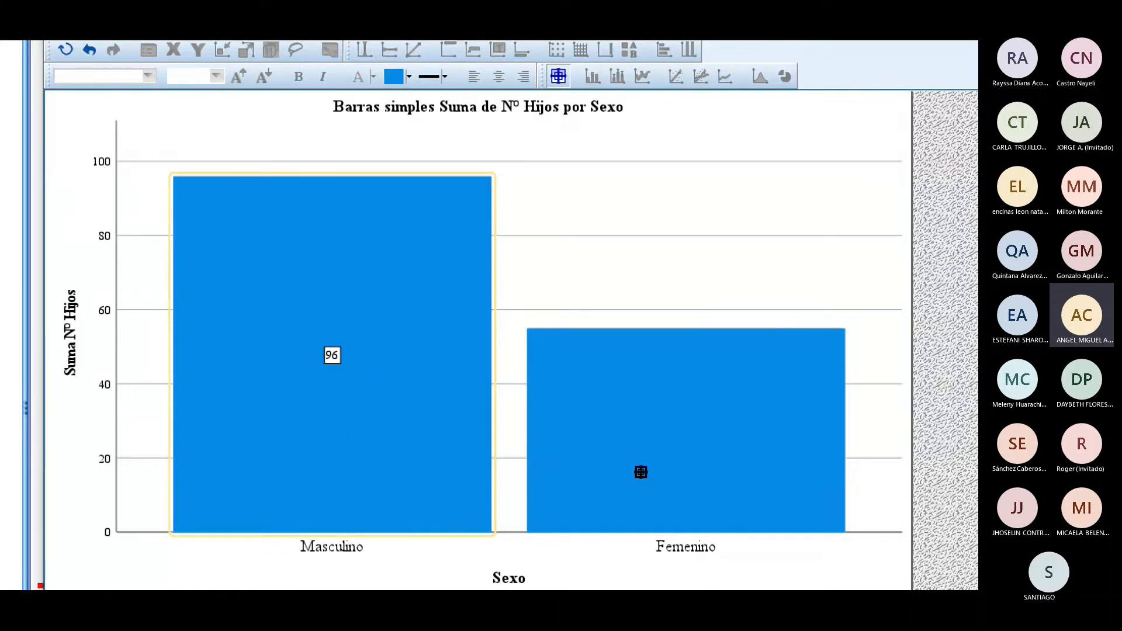
left_click(732, 413)
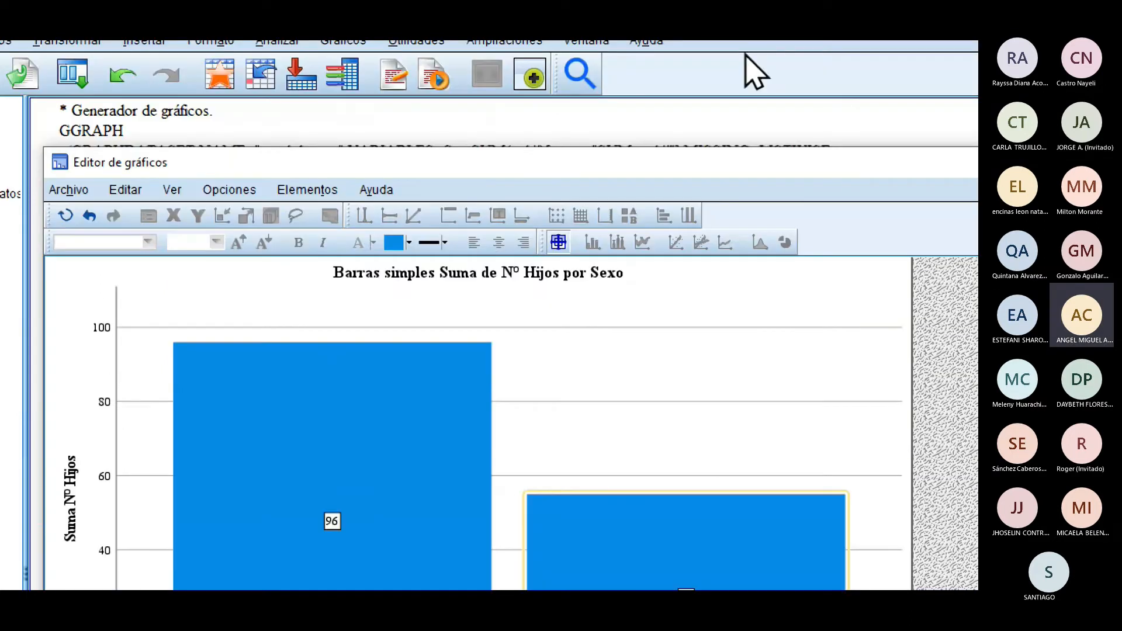
left_click(575, 301)
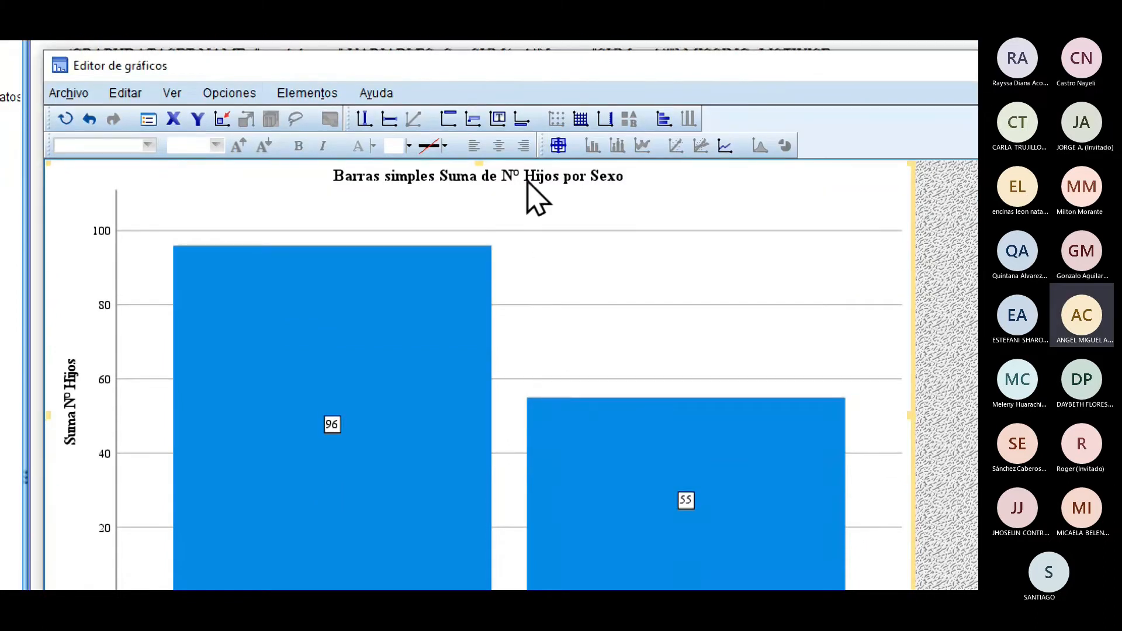
Step: Check the font and size options for the chart title and enlarge its text to size 16
left_click(527, 183)
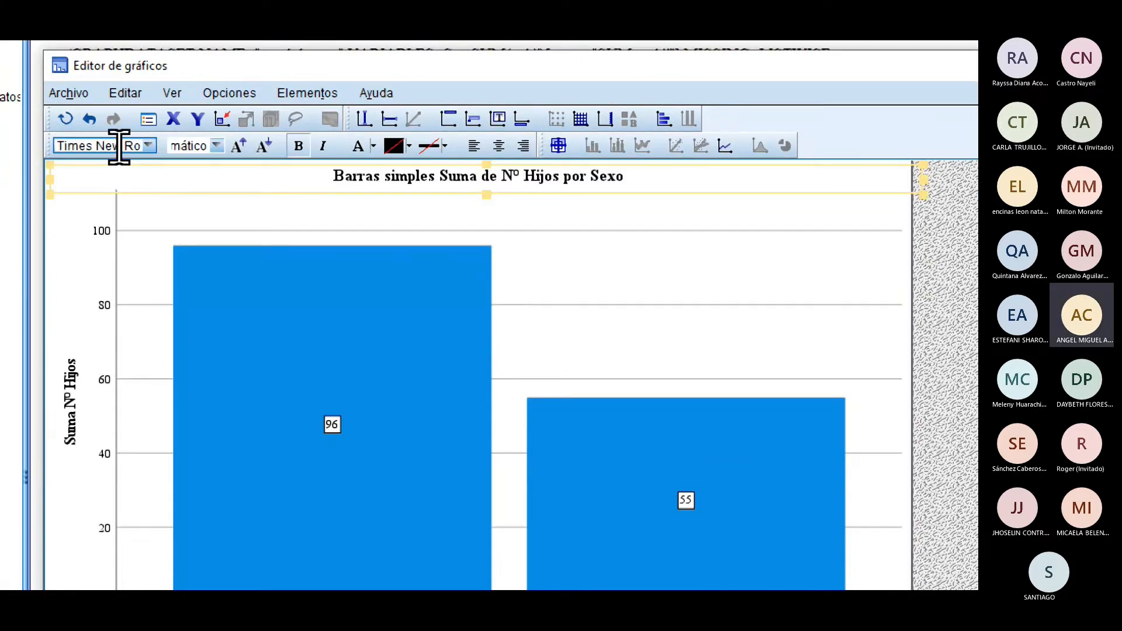
left_click(153, 146)
left_click(154, 147)
left_click(216, 145)
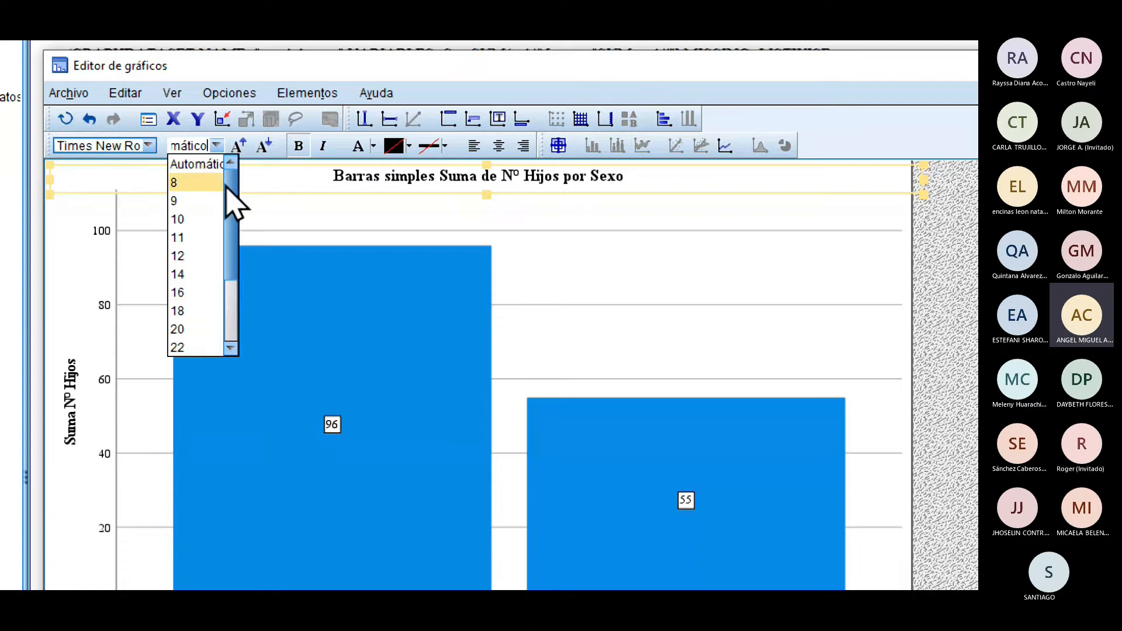
left_click(218, 144)
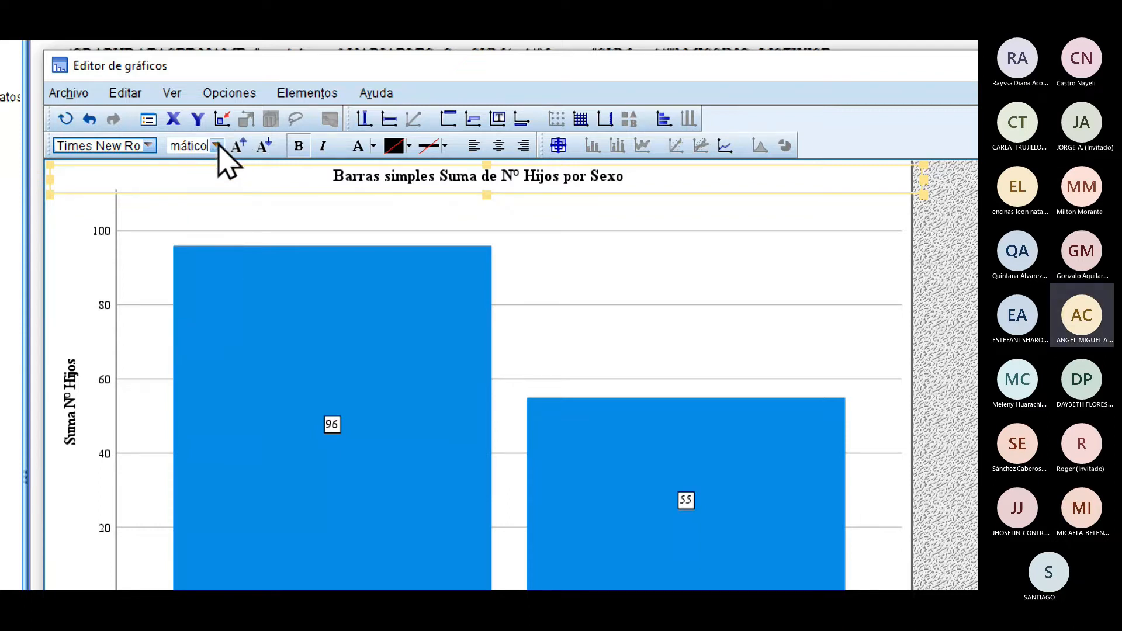
left_click(243, 149)
left_click(244, 150)
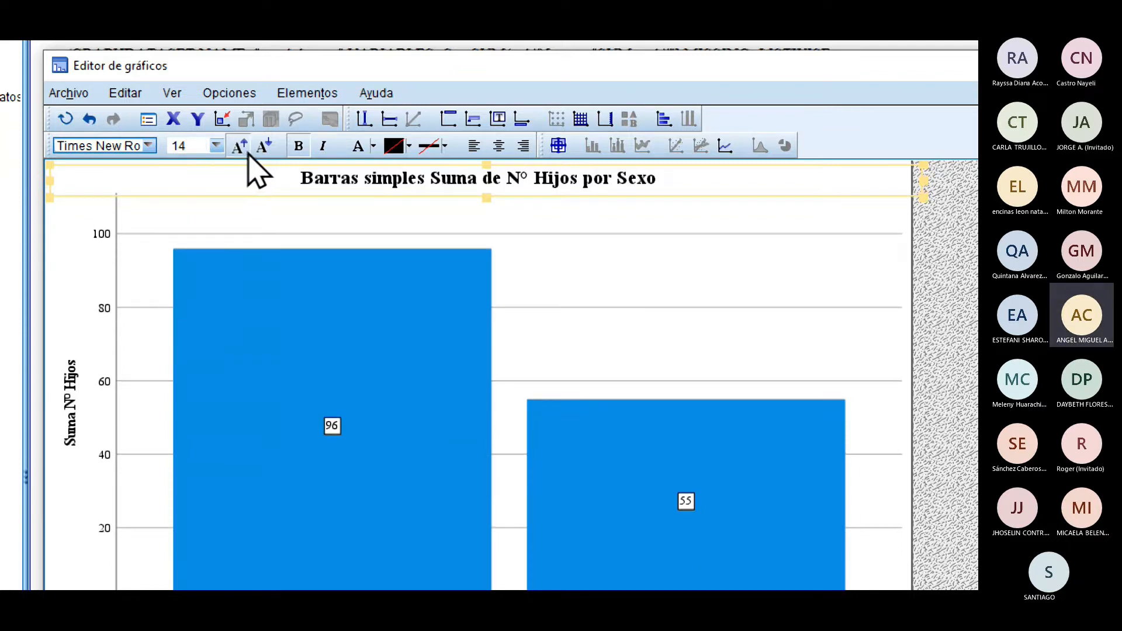
Step: Try the chart title without bold, in italics and left-aligned, and return it to bold, upright, centered text
left_click(298, 147)
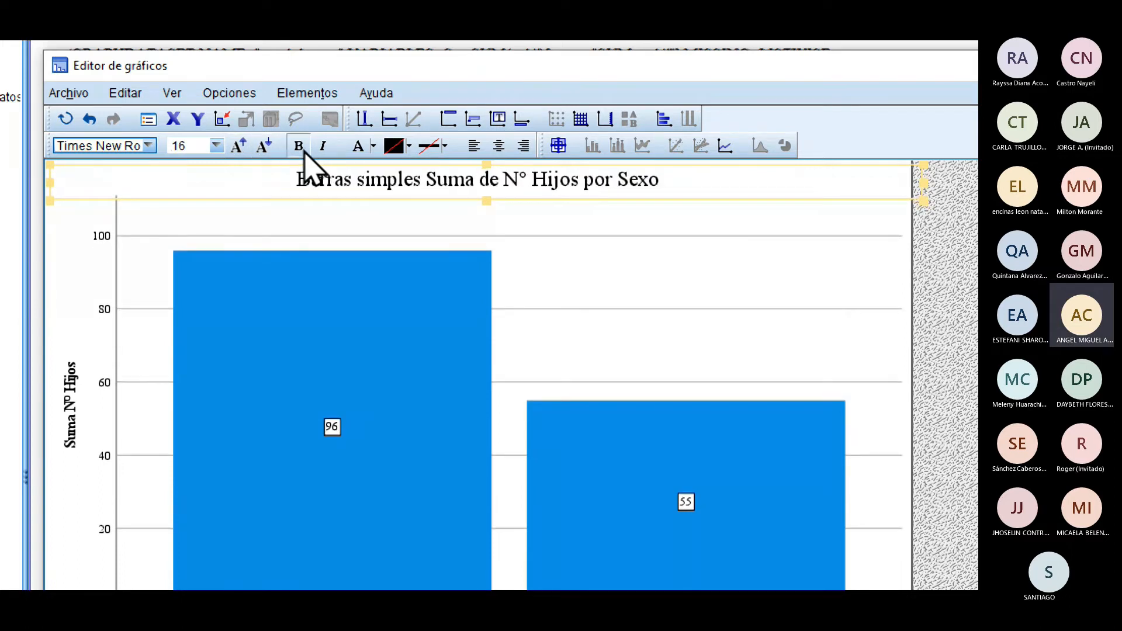
left_click(301, 150)
left_click(327, 151)
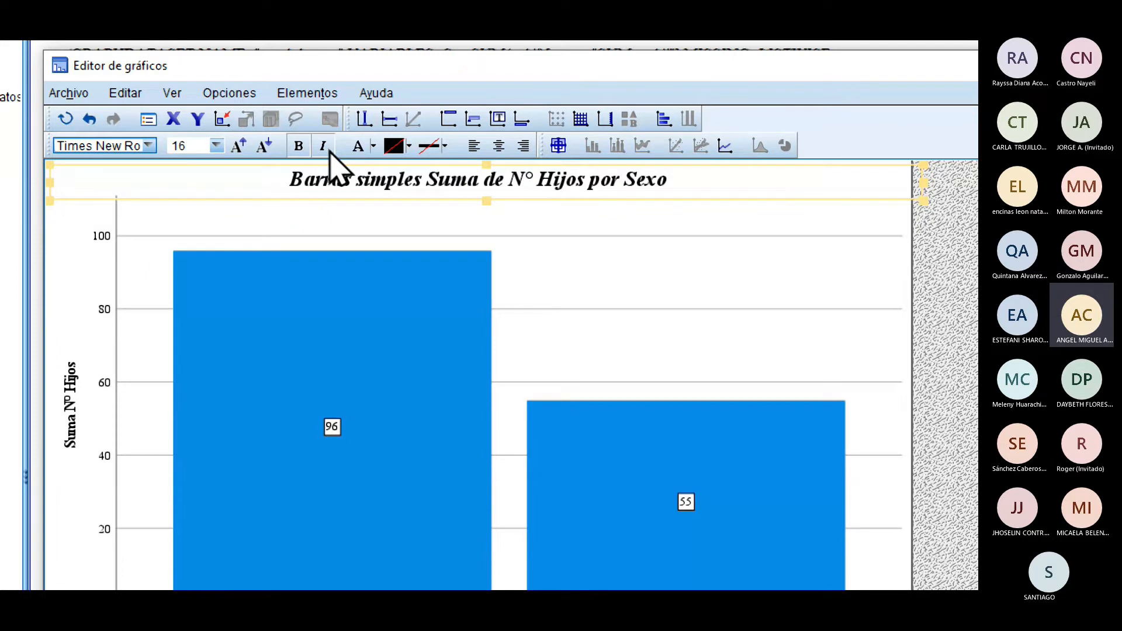
left_click(327, 151)
left_click(373, 147)
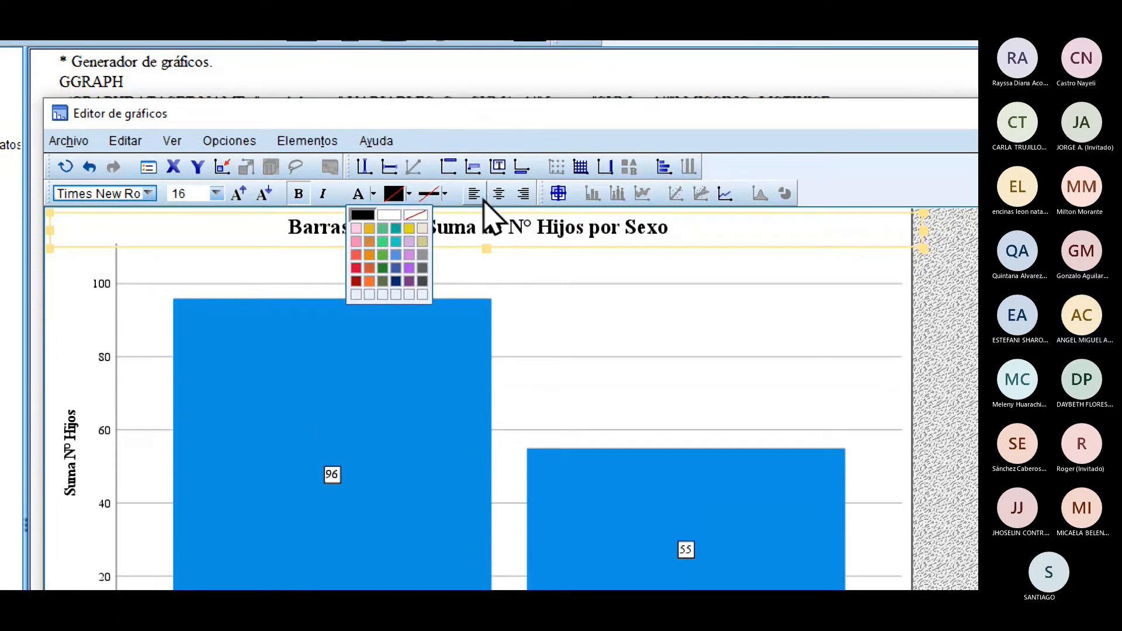
left_click(482, 199)
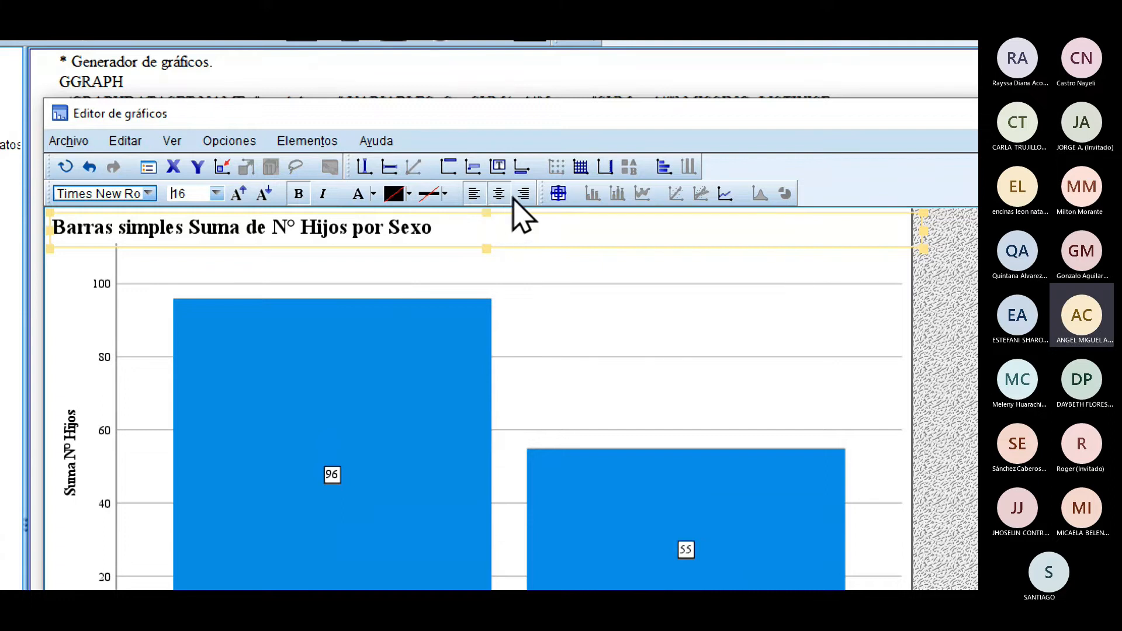
left_click(498, 193)
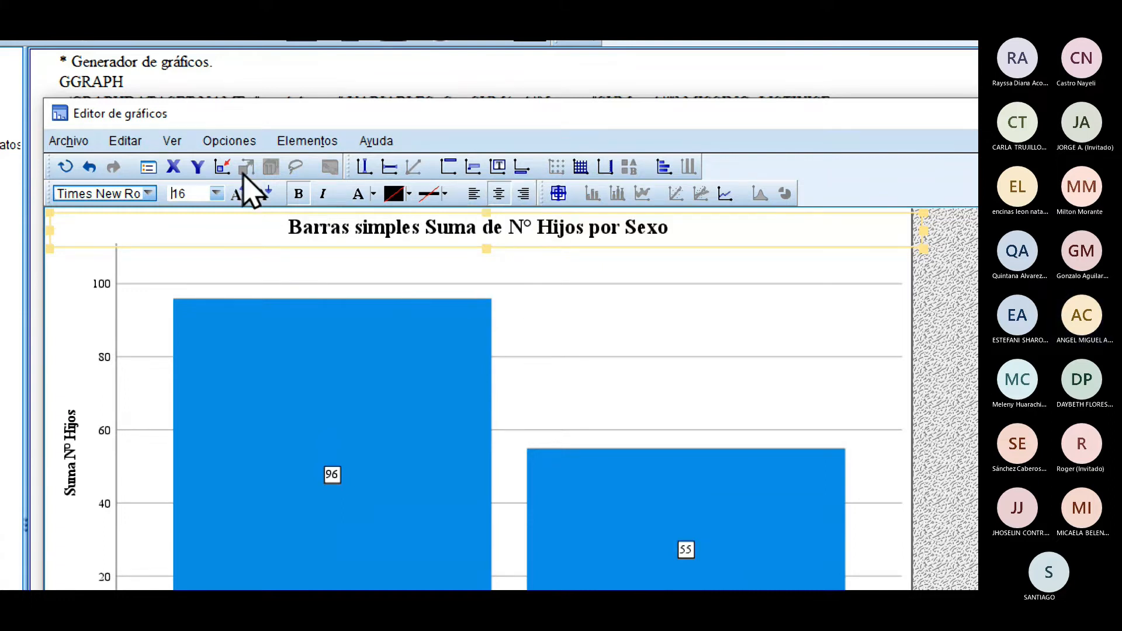
Step: Examine the fill and border properties of both bars at 100% screen magnification and close the Properties window
left_click(148, 169)
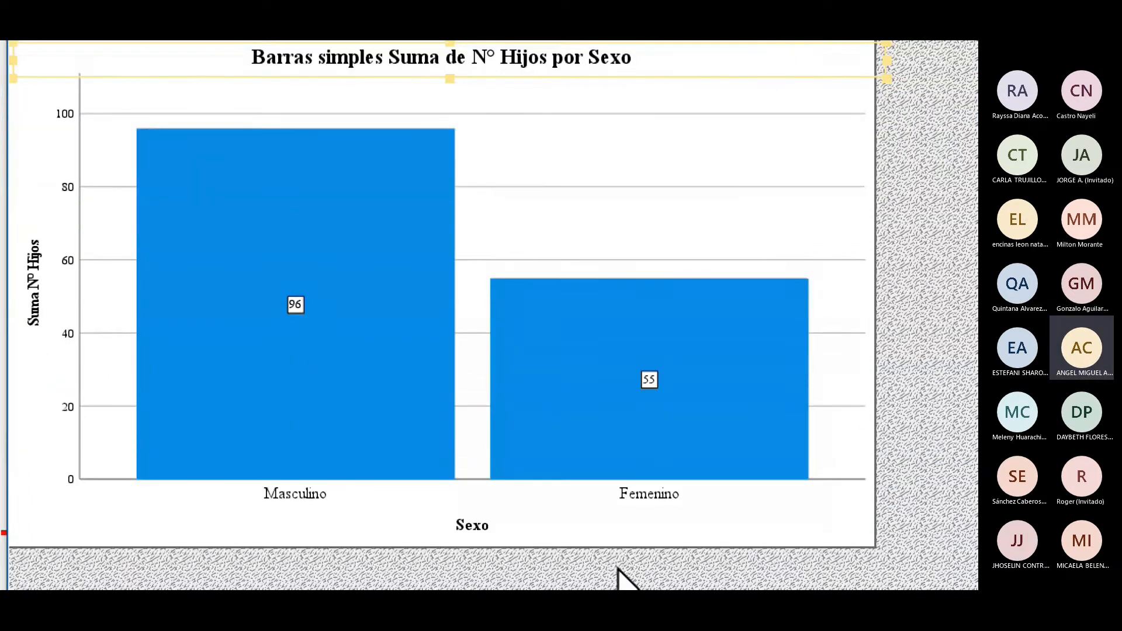
left_click(702, 341)
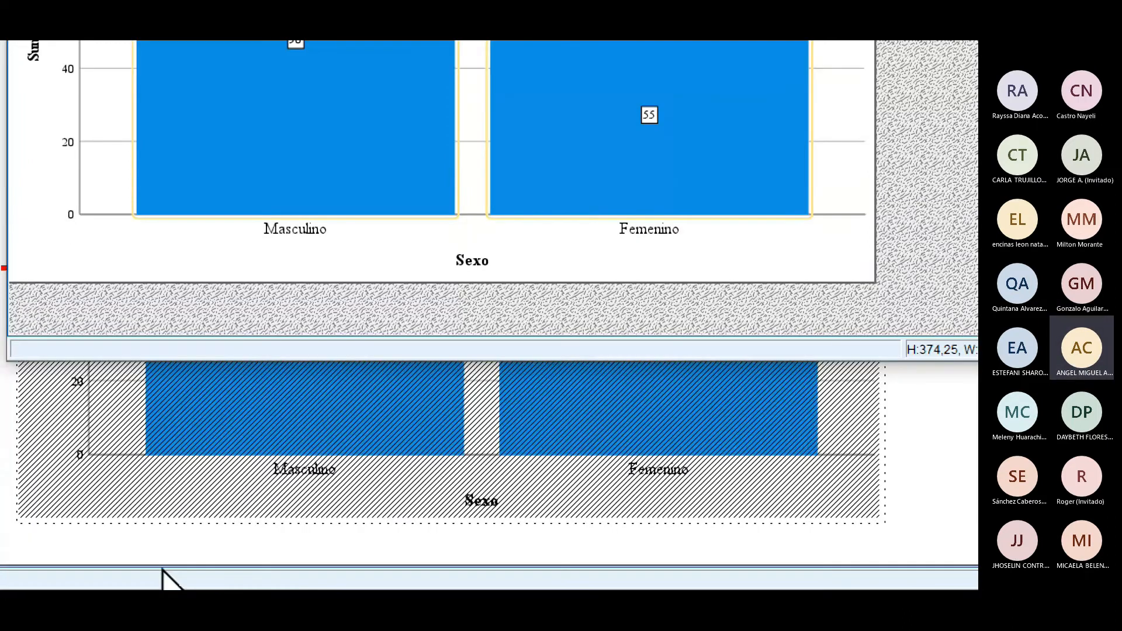
left_click(817, 443)
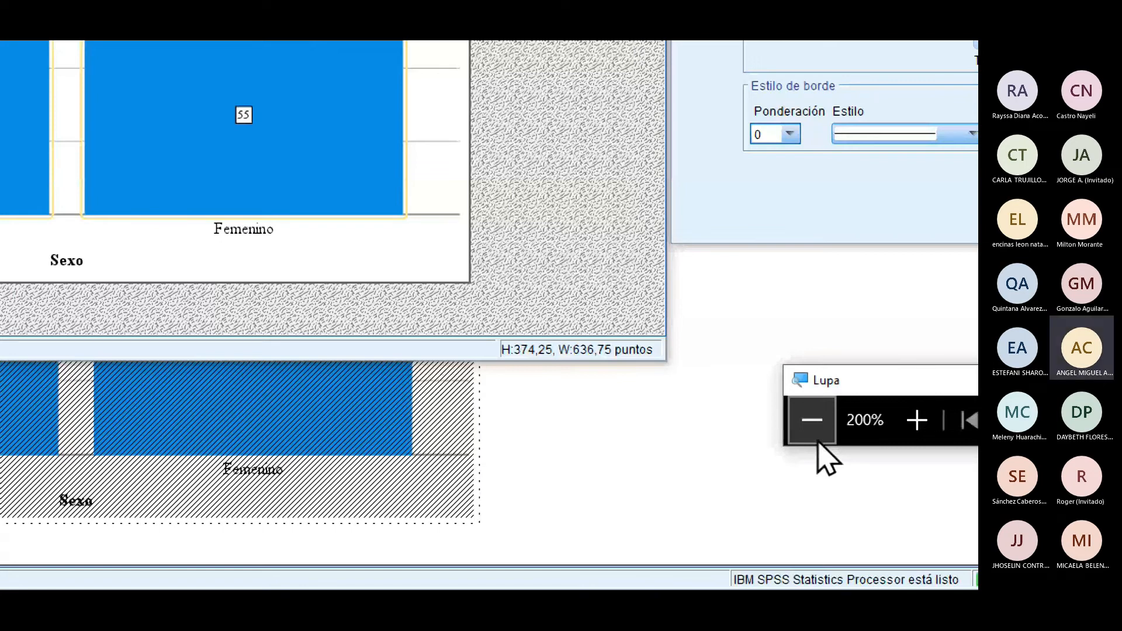
left_click(818, 442)
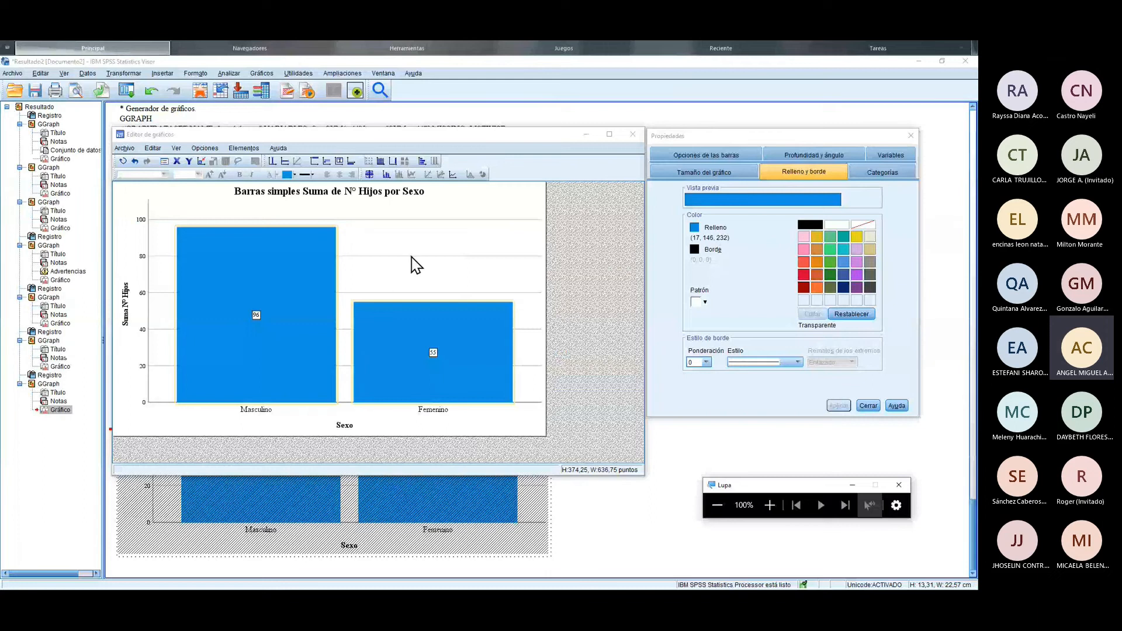
left_click_drag(686, 140, 581, 127)
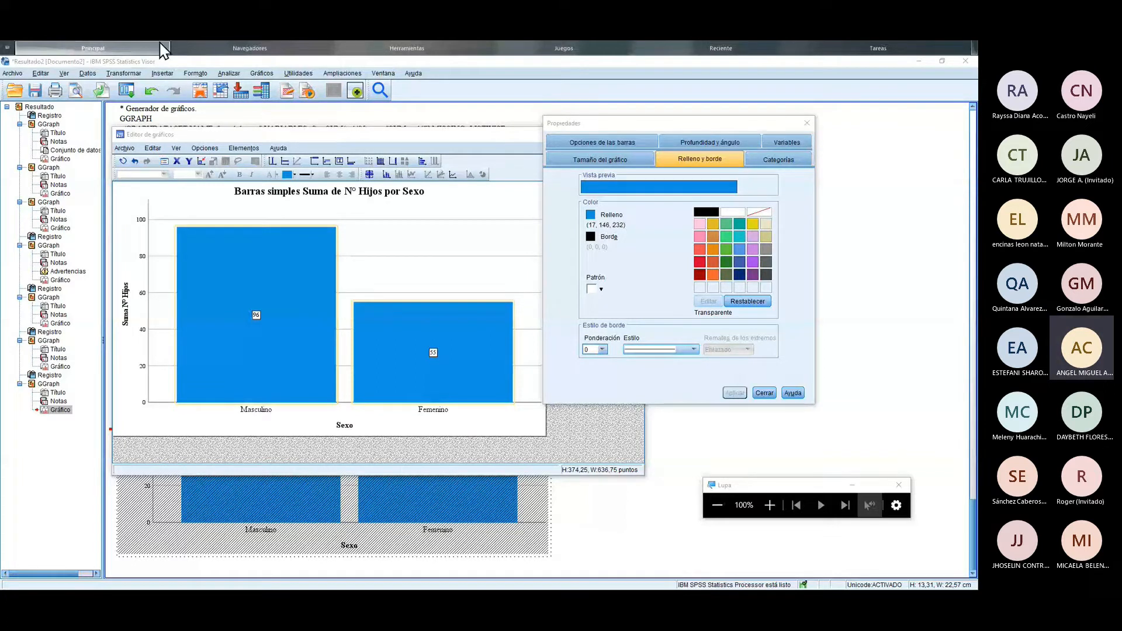
left_click(807, 123)
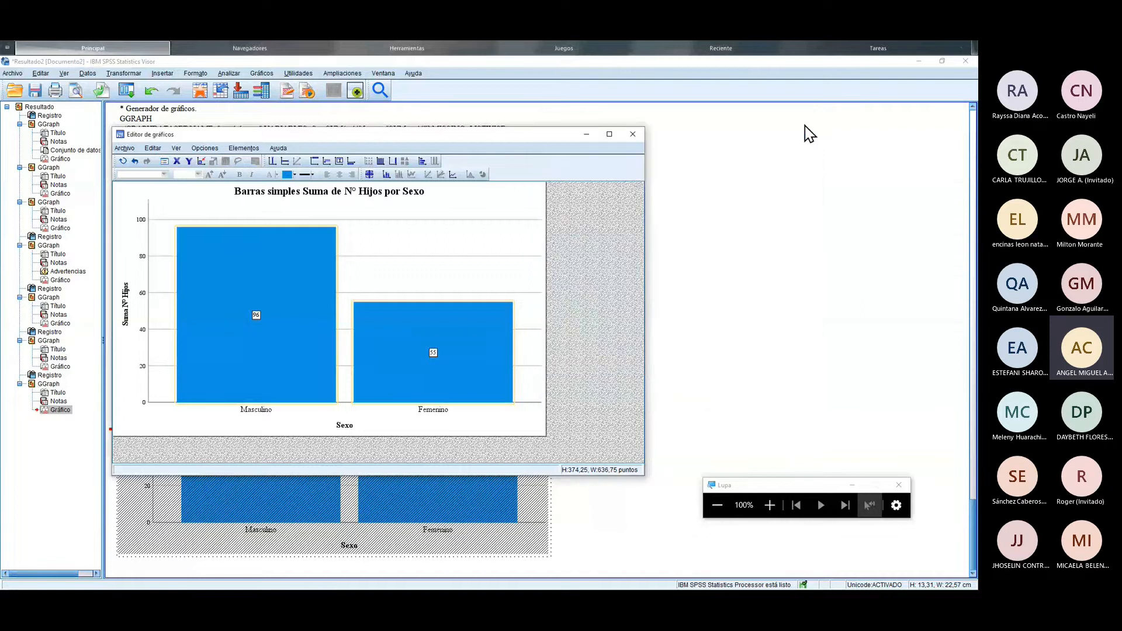
Step: Magnify the screen, reopen the bars' properties, and choose a red (215, 0, 51) fill and a purple (119, 55, 143) border
left_click(769, 504)
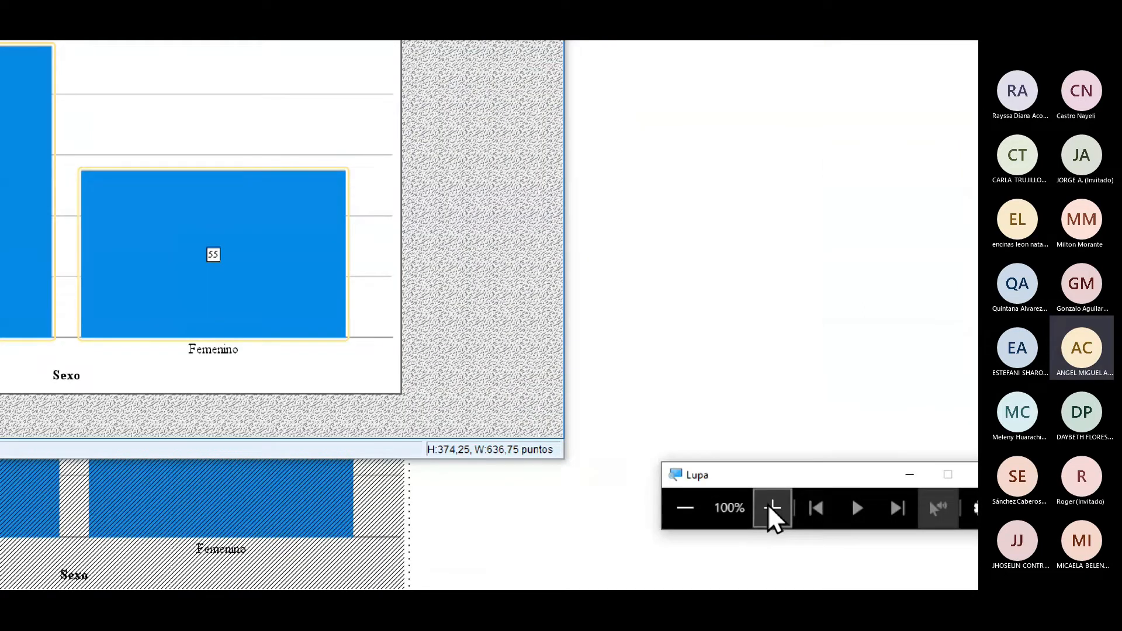
left_click(769, 504)
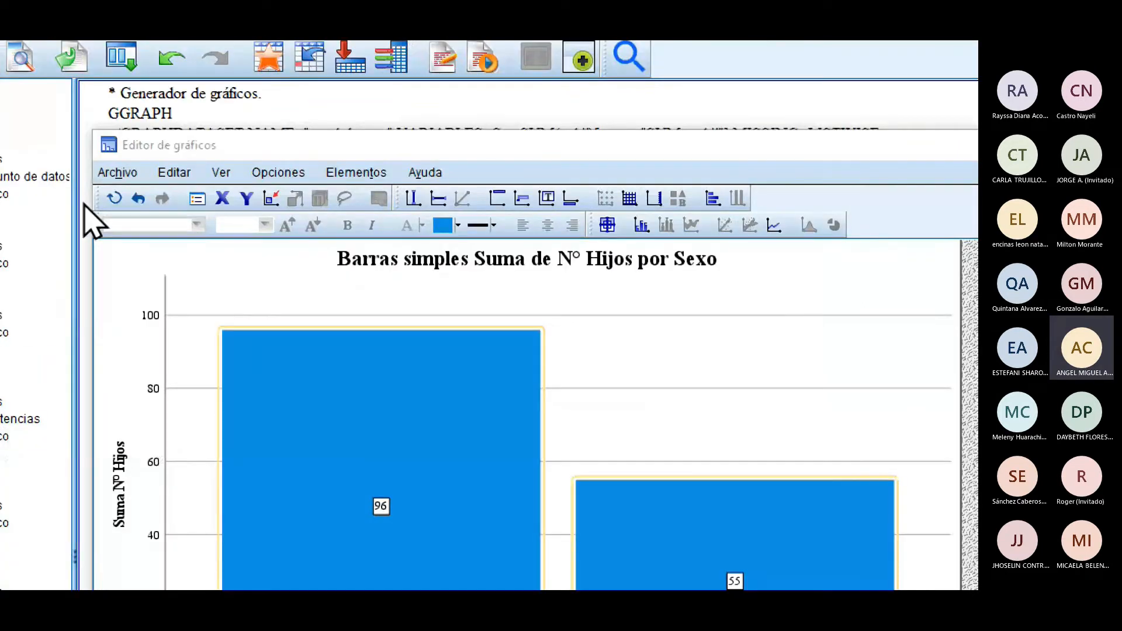
left_click(197, 200)
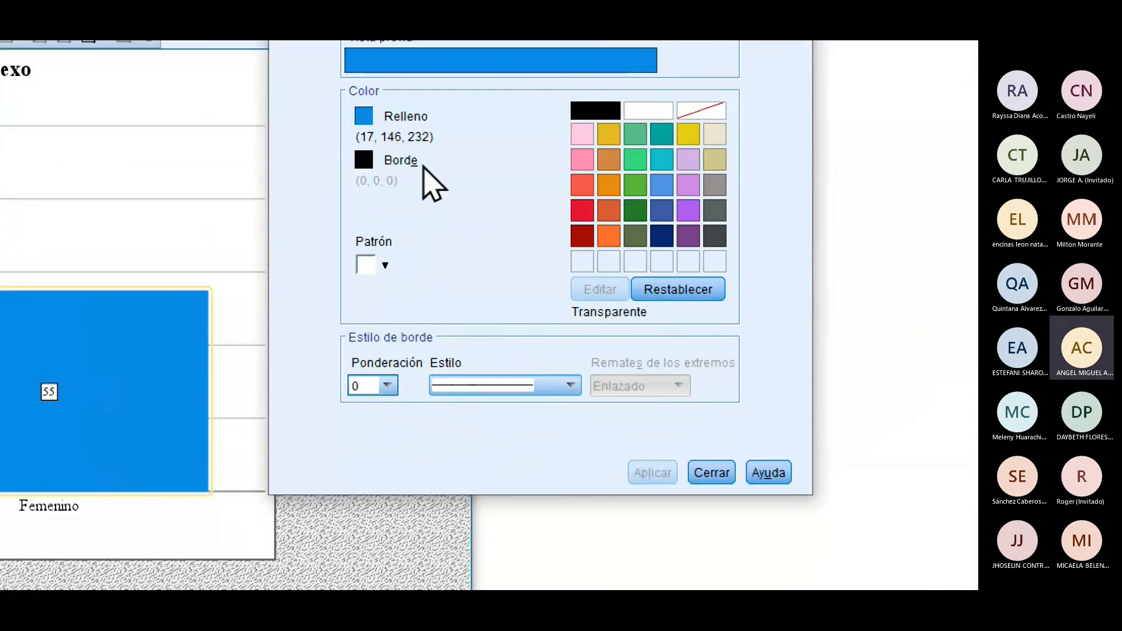
left_click(361, 118)
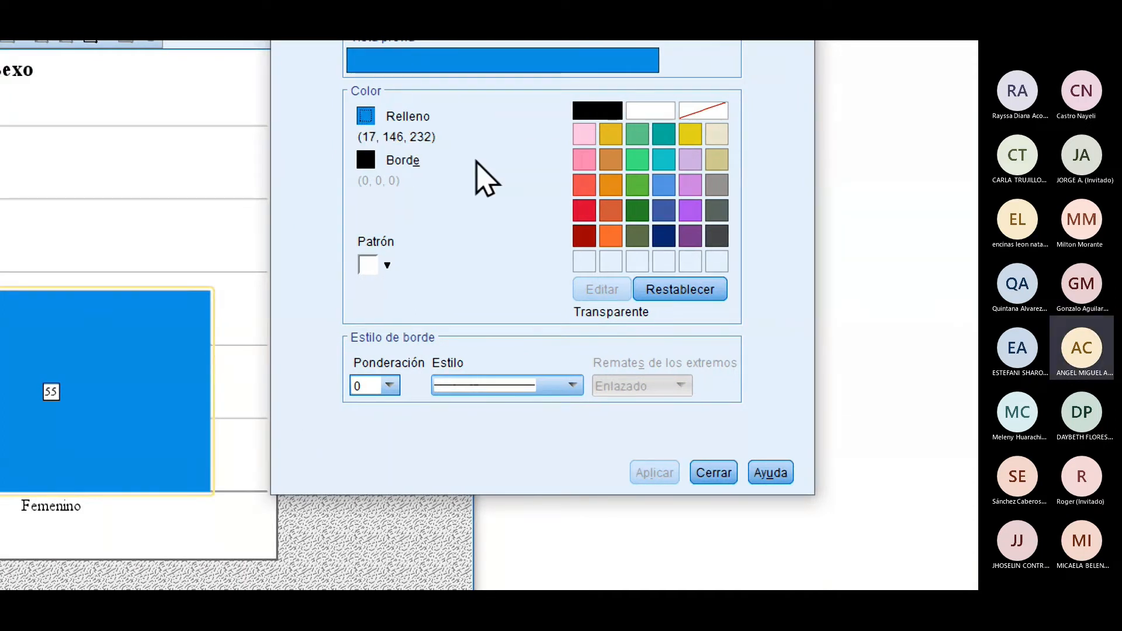
left_click(587, 211)
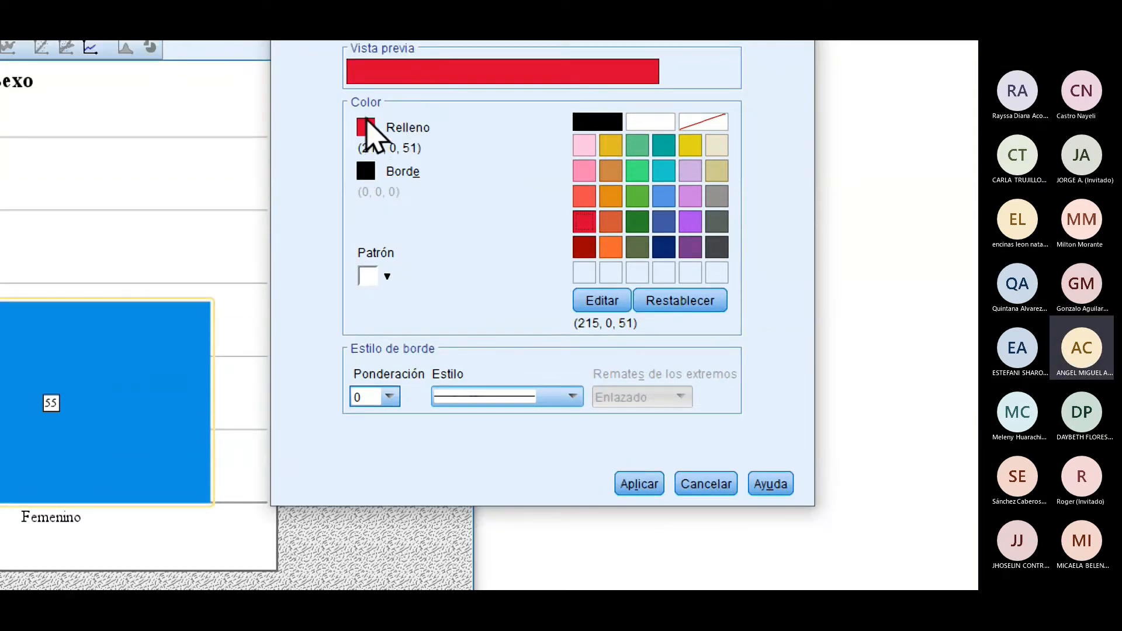
left_click(370, 172)
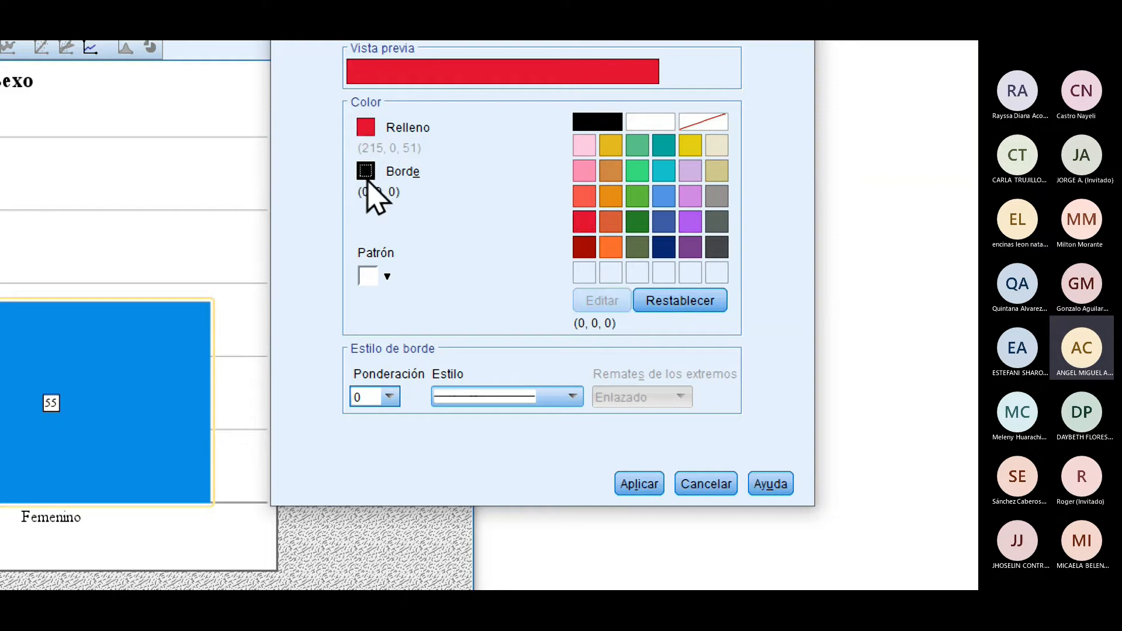
left_click(695, 249)
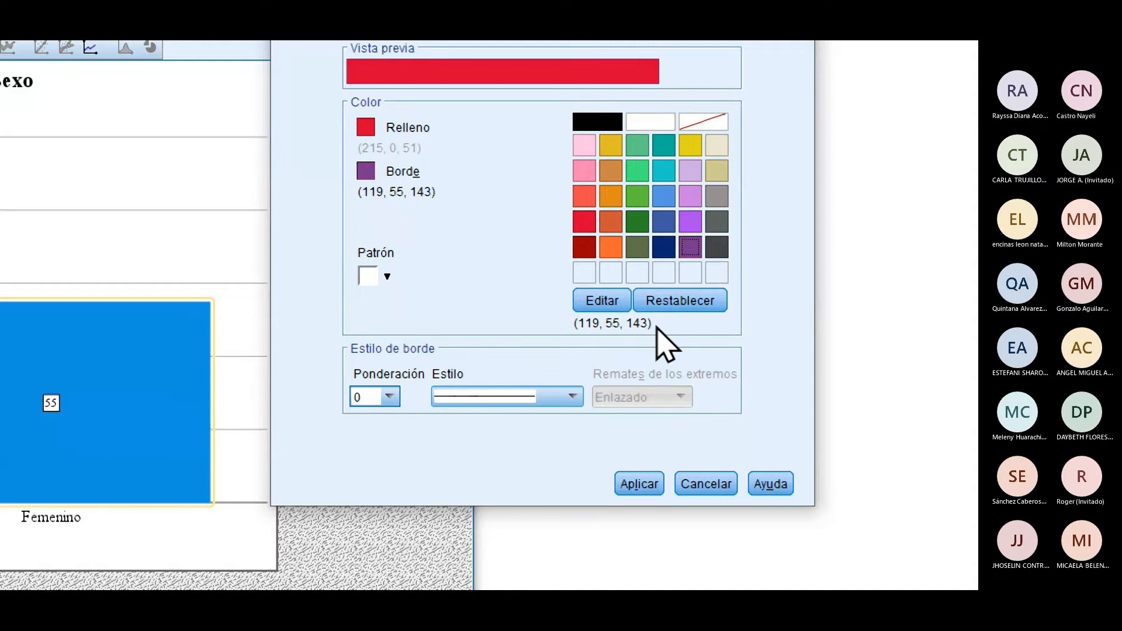
Step: Give the bars' border a dashed line style with a weight of 3,5 and apply the formatting
left_click(467, 397)
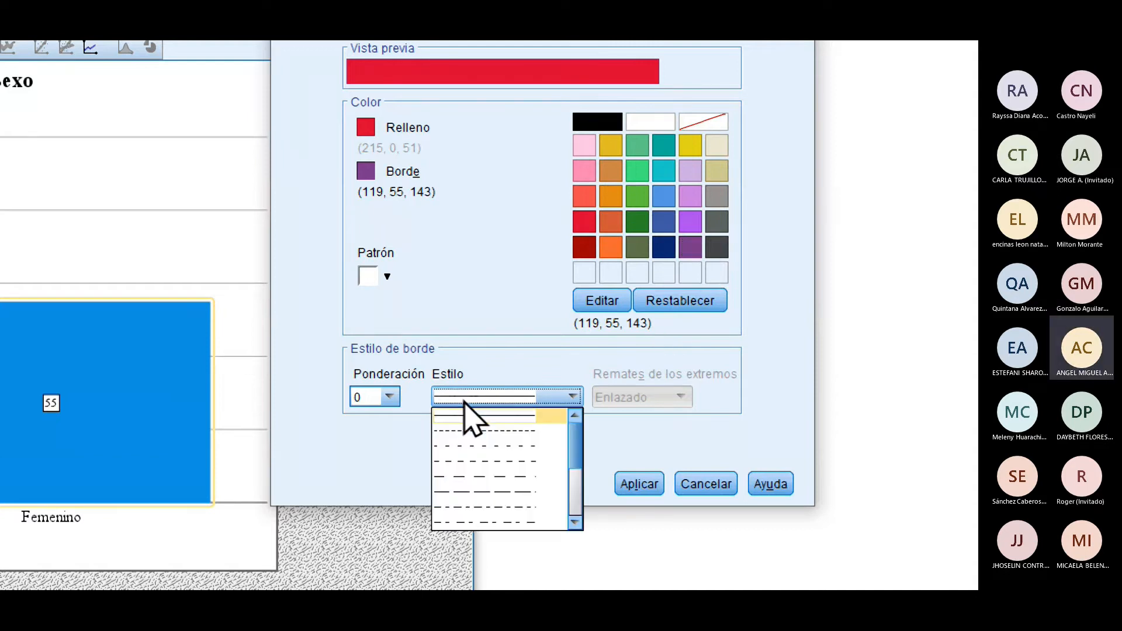
left_click(489, 432)
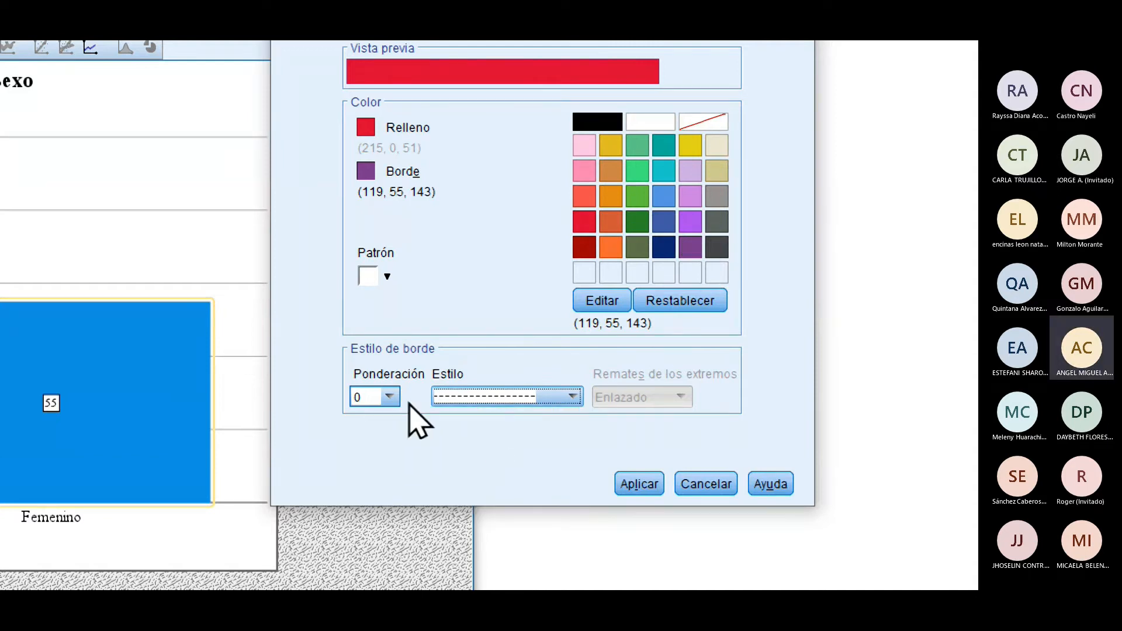
left_click(376, 397)
left_click(389, 396)
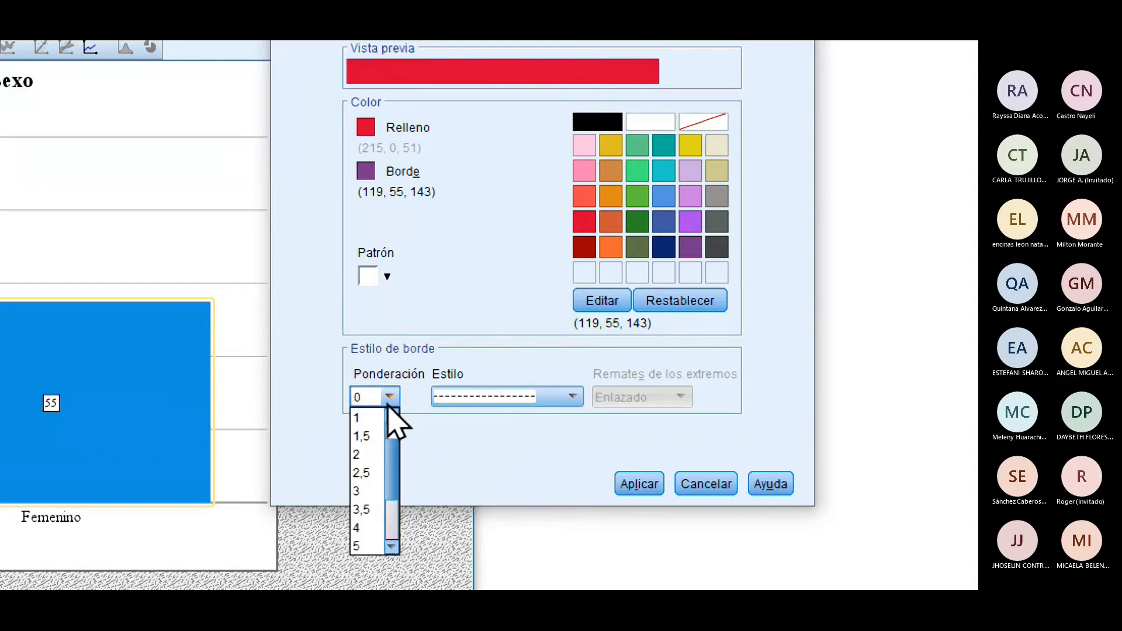
left_click(365, 511)
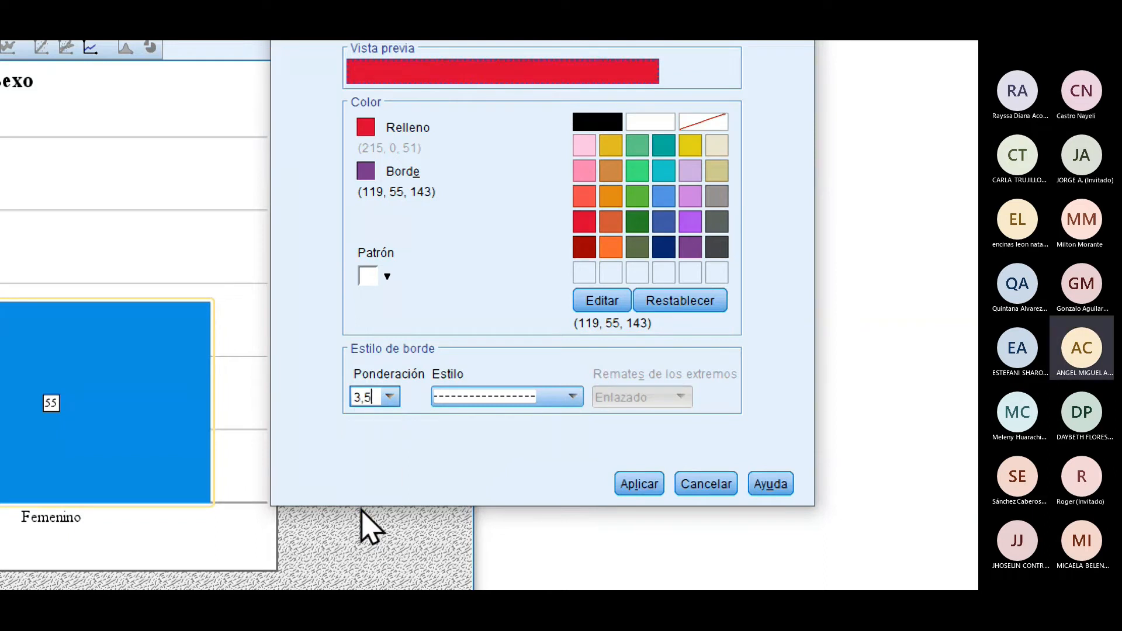
left_click(642, 487)
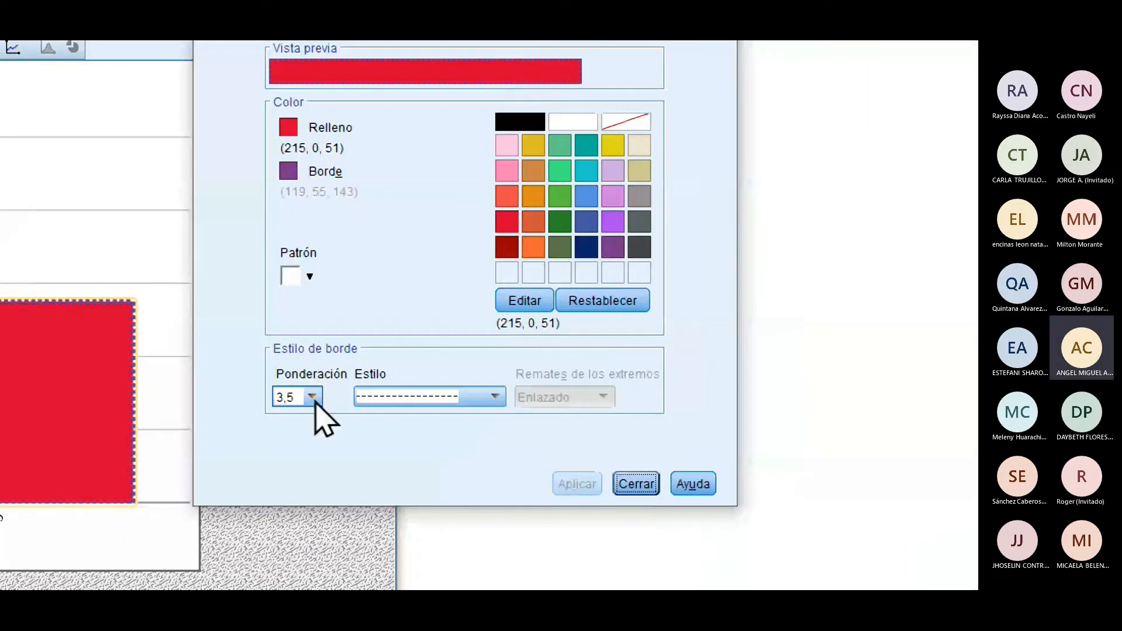
Step: Try a border weight of 0 for the bars, dismiss the invalid entry, and set the weight to 5
left_click(815, 397)
scroll(308, 479, "up", 1)
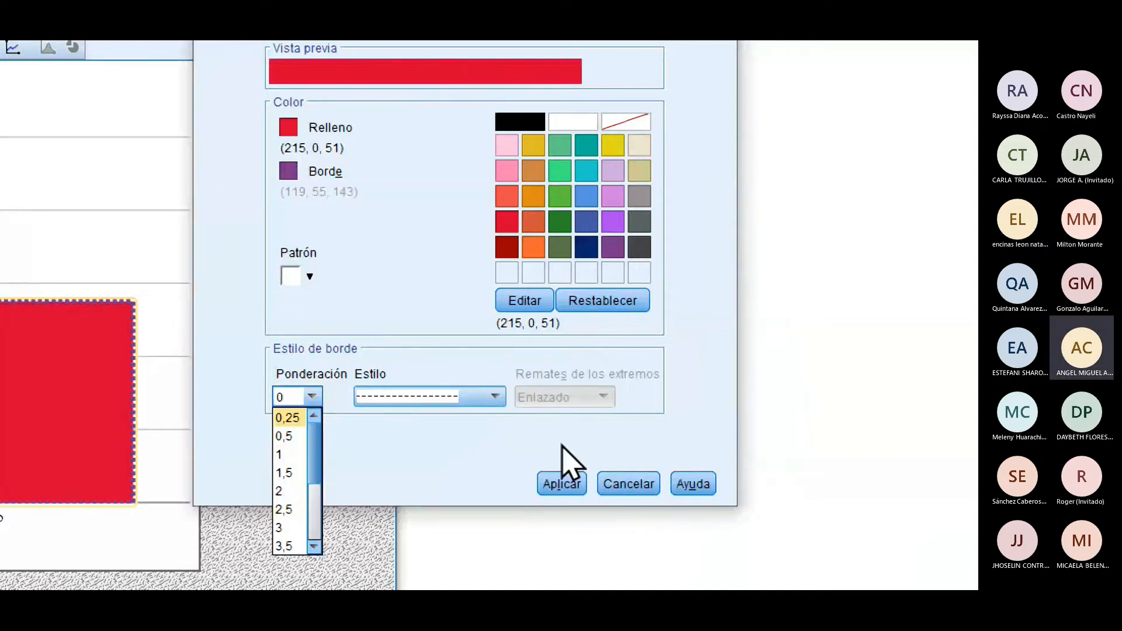
left_click(458, 408)
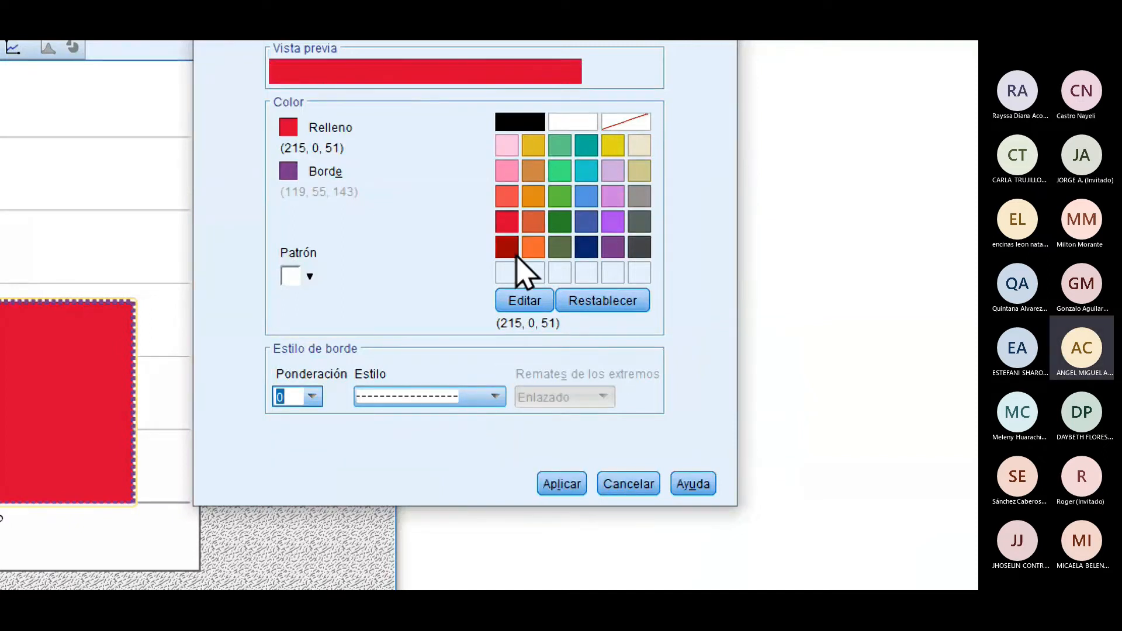
left_click(288, 171)
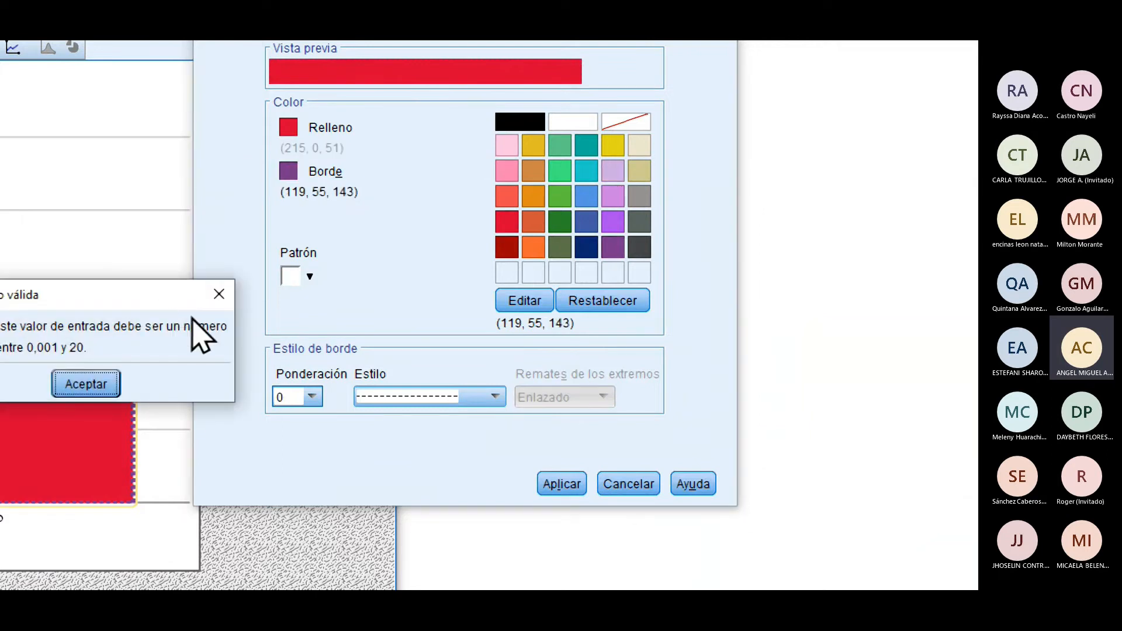
left_click(219, 294)
left_click(288, 172)
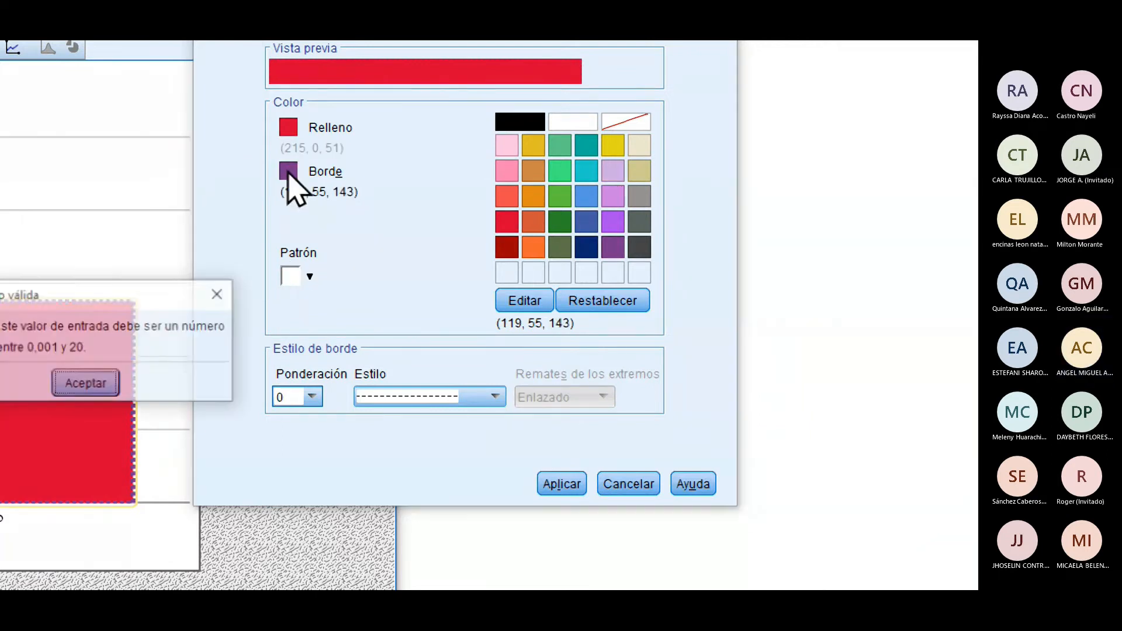
left_click(218, 294)
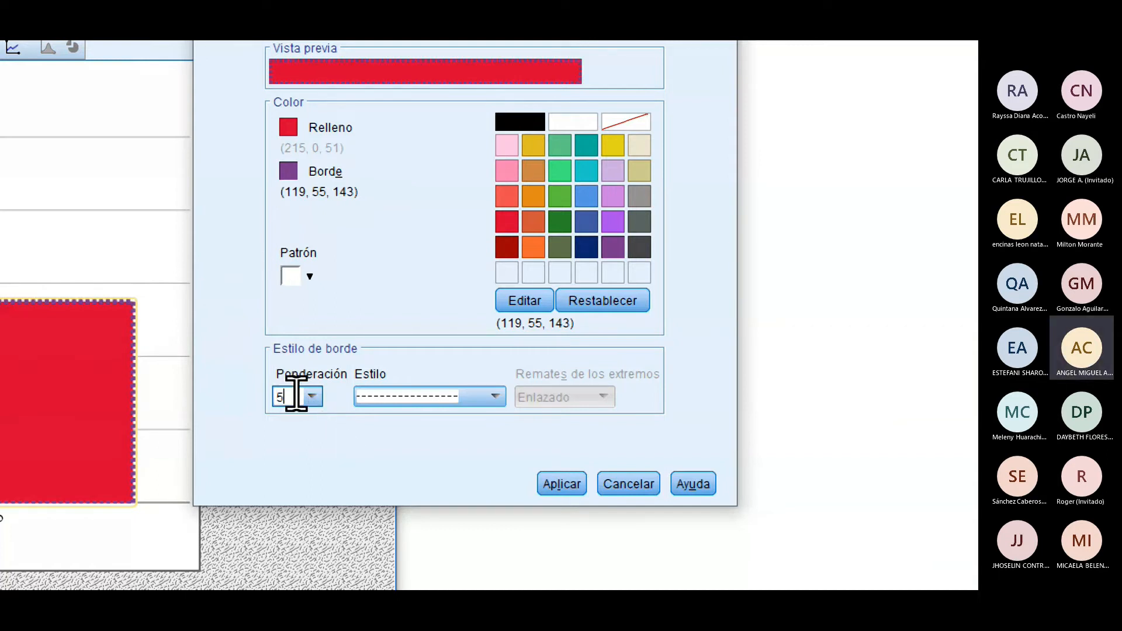
Step: Make the bars' border transparent, fill them with dark blue (9, 38, 114), and apply the formatting
left_click(289, 171)
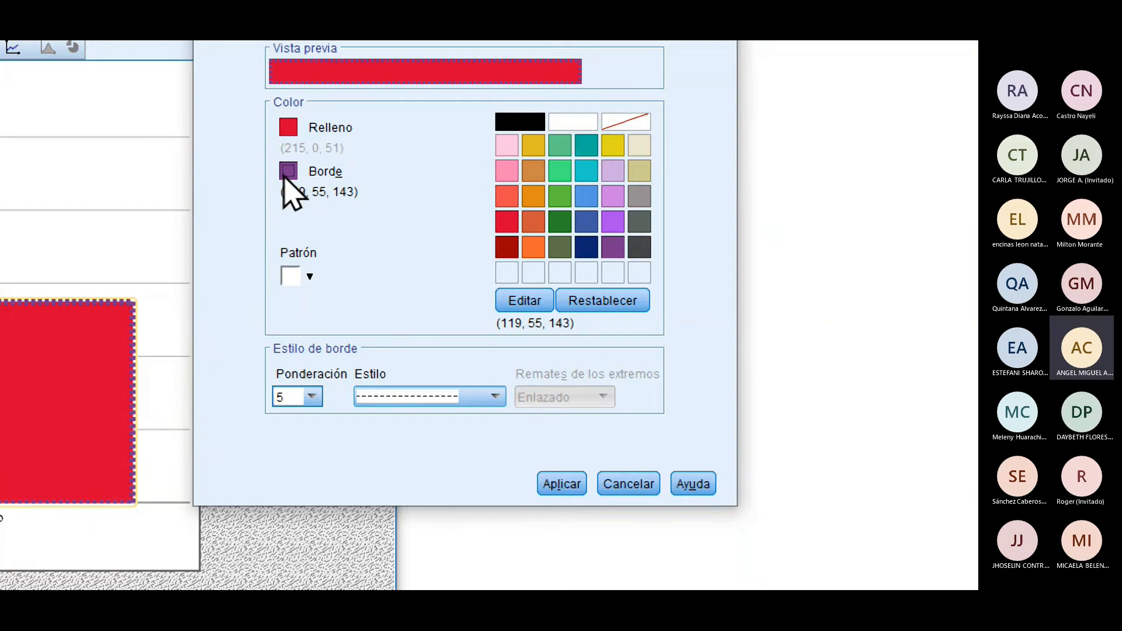
left_click(637, 124)
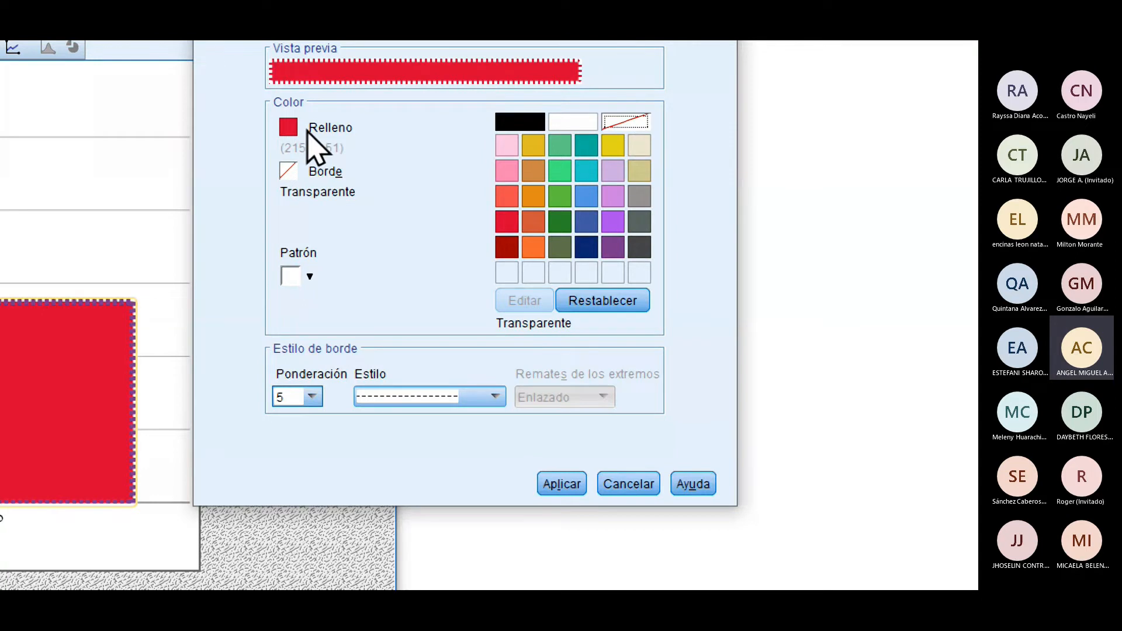
left_click(289, 127)
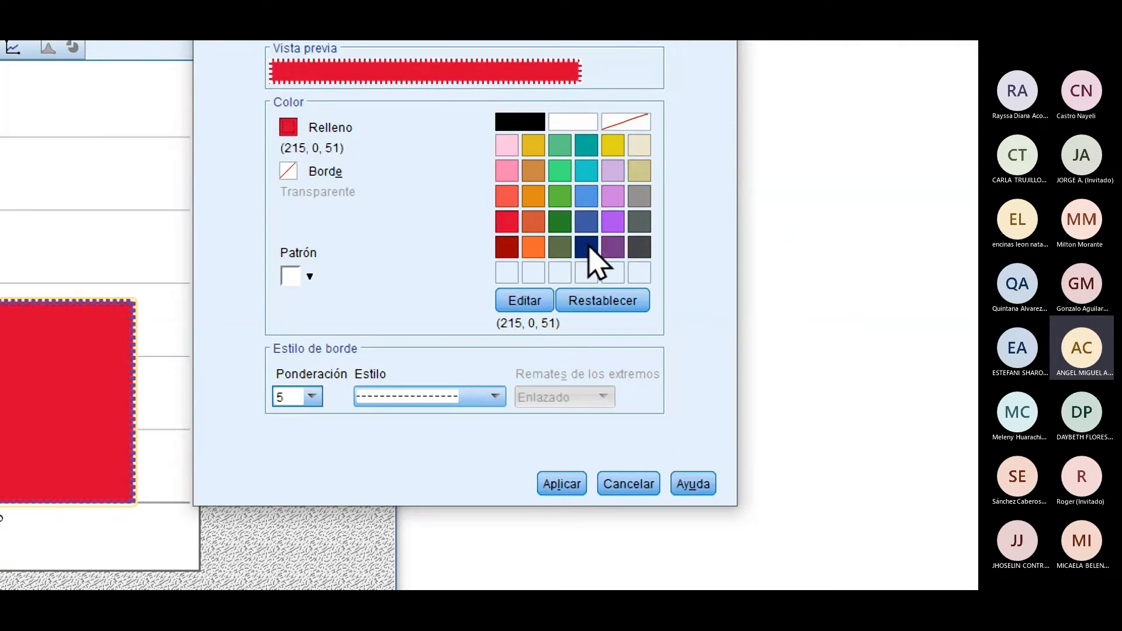
left_click(587, 247)
left_click(570, 487)
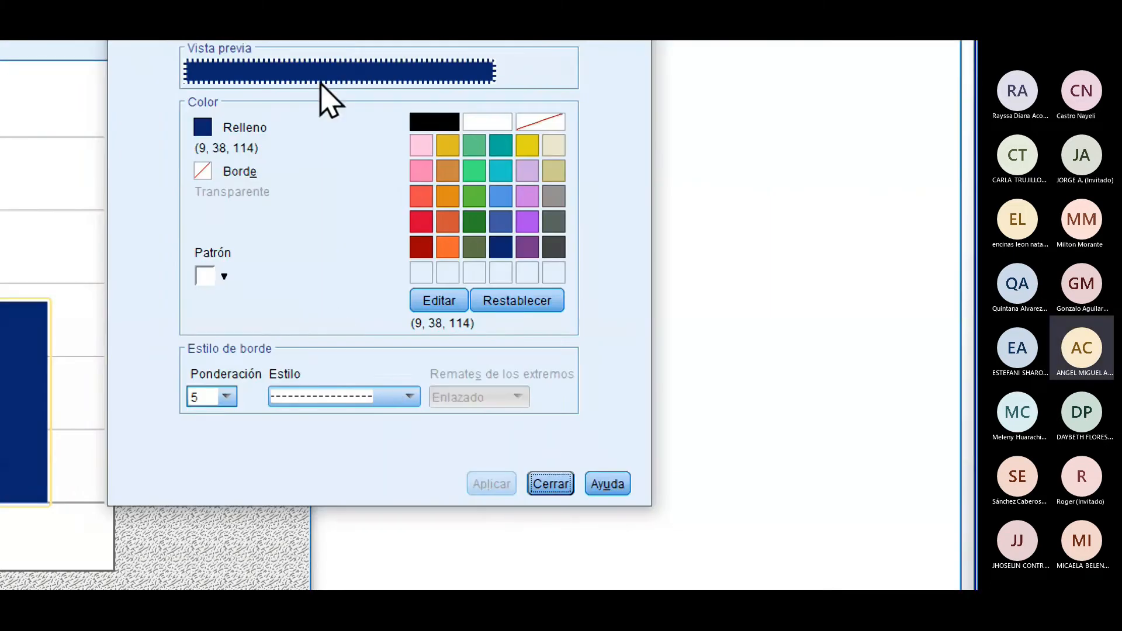
Step: Exclude the Masculino category of the Sexo variable from the bar chart and apply the change
left_click(258, 124)
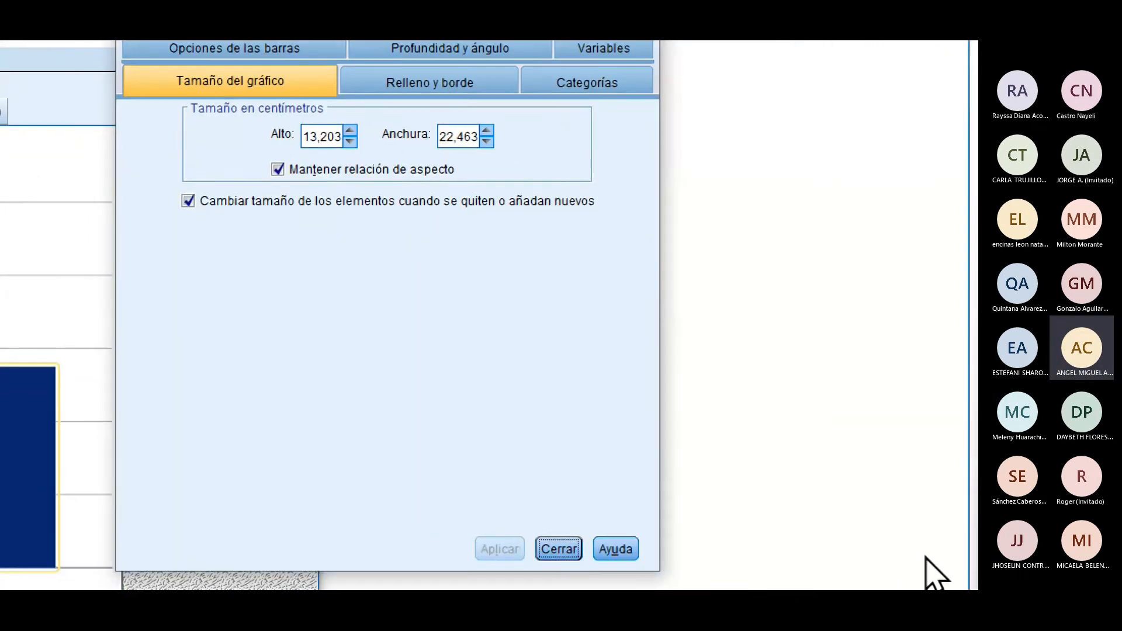
left_click(573, 87)
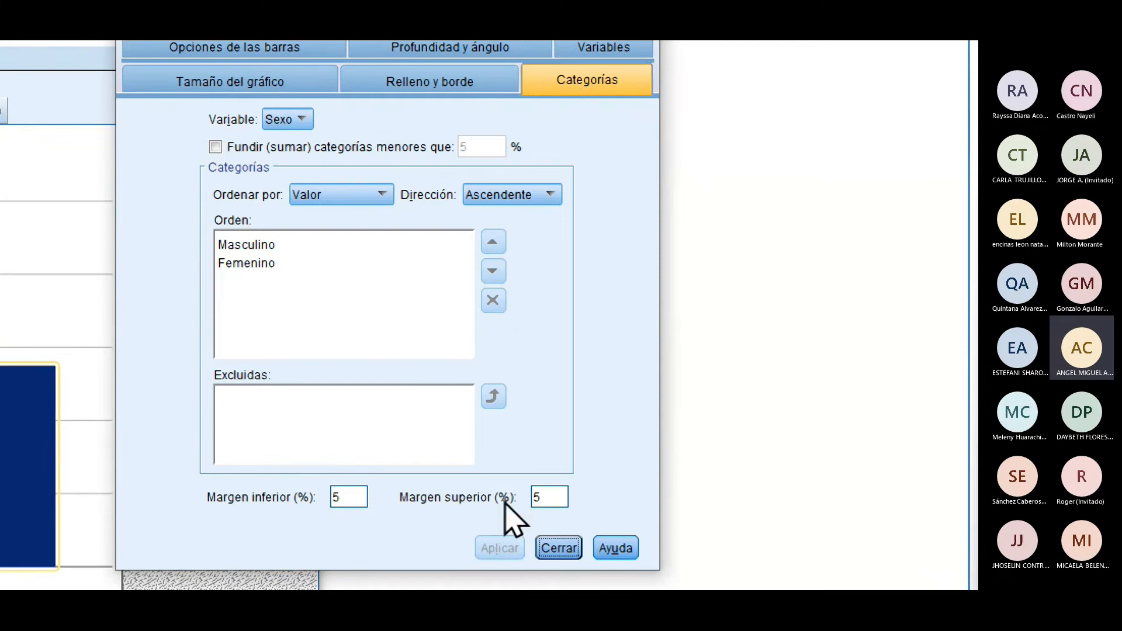
left_click(291, 244)
left_click(283, 263)
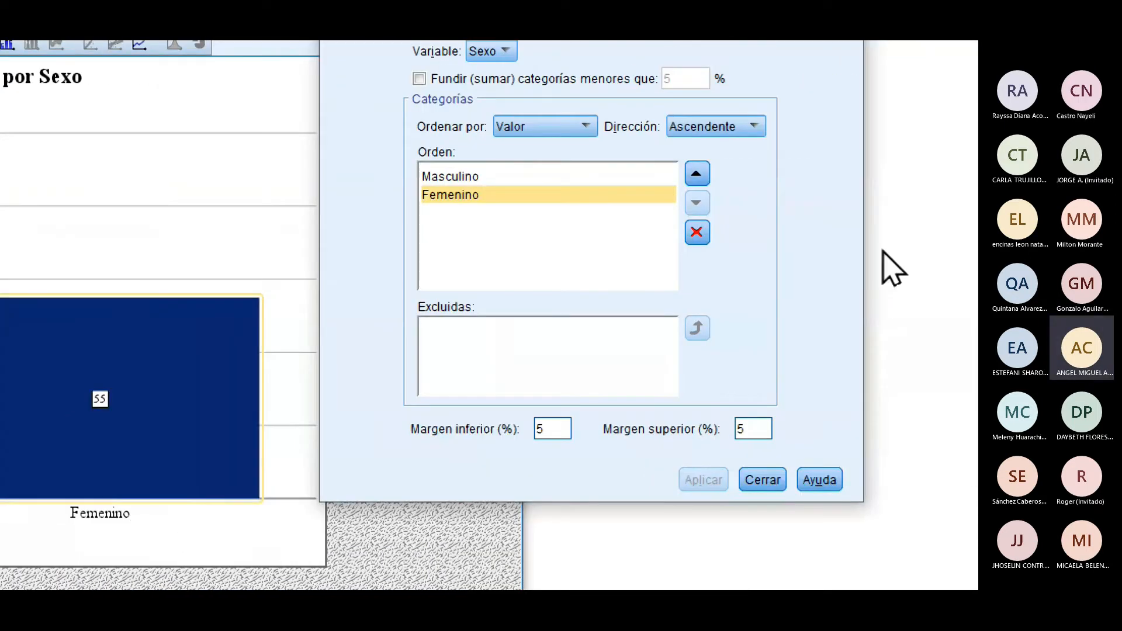
left_click(529, 176)
left_click(696, 234)
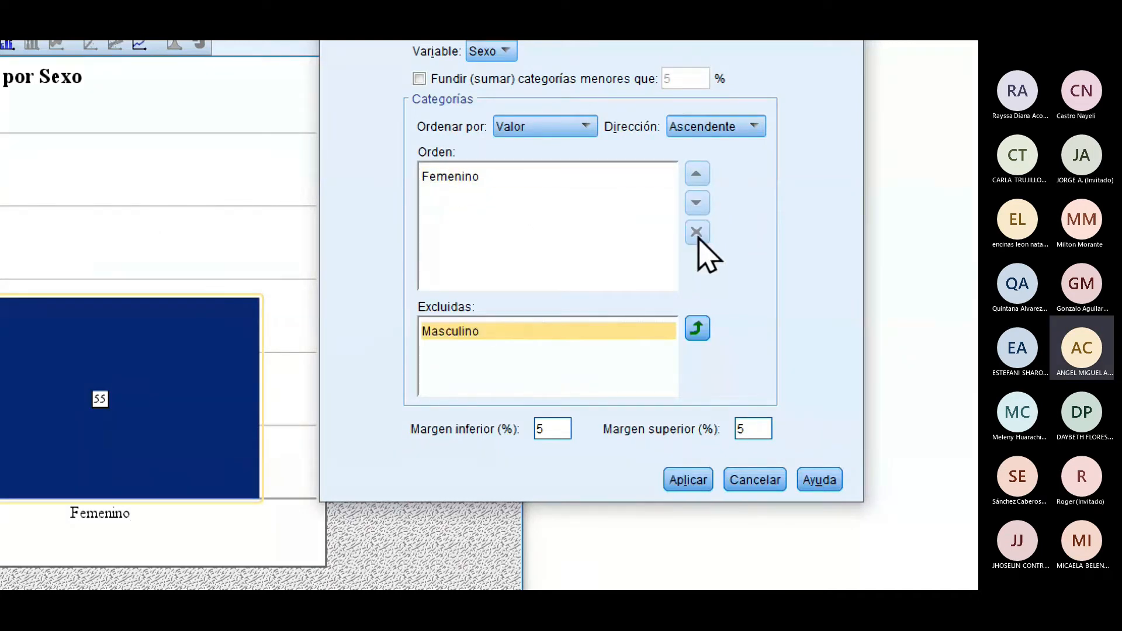
left_click(675, 481)
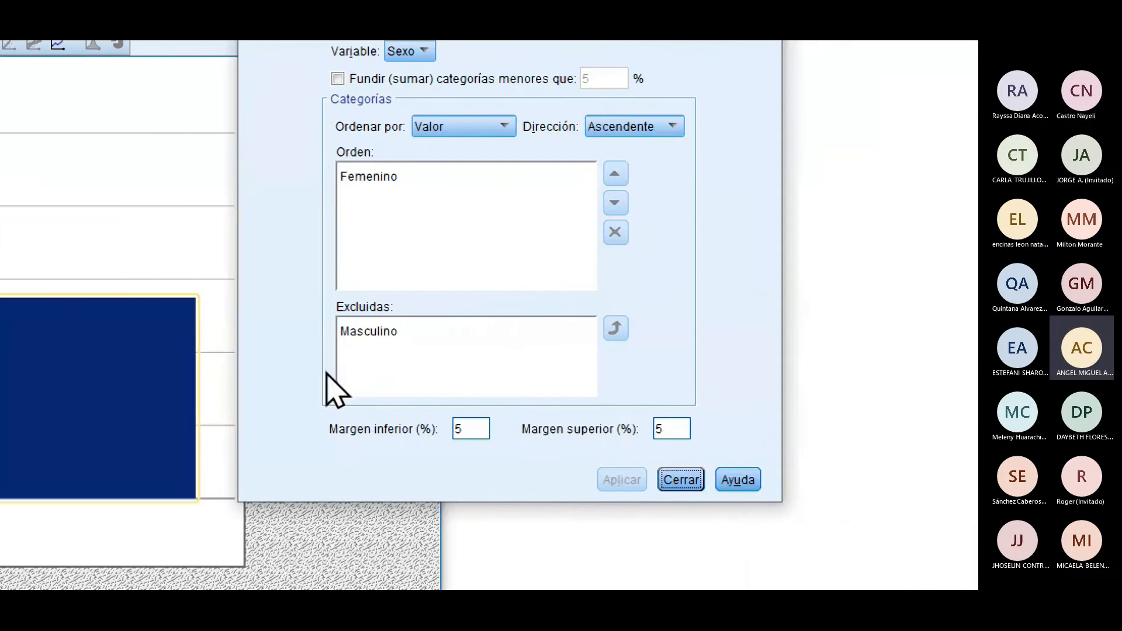
Step: Return the excluded Masculino category to the chart's category order and apply the change
left_click(970, 331)
left_click(615, 328)
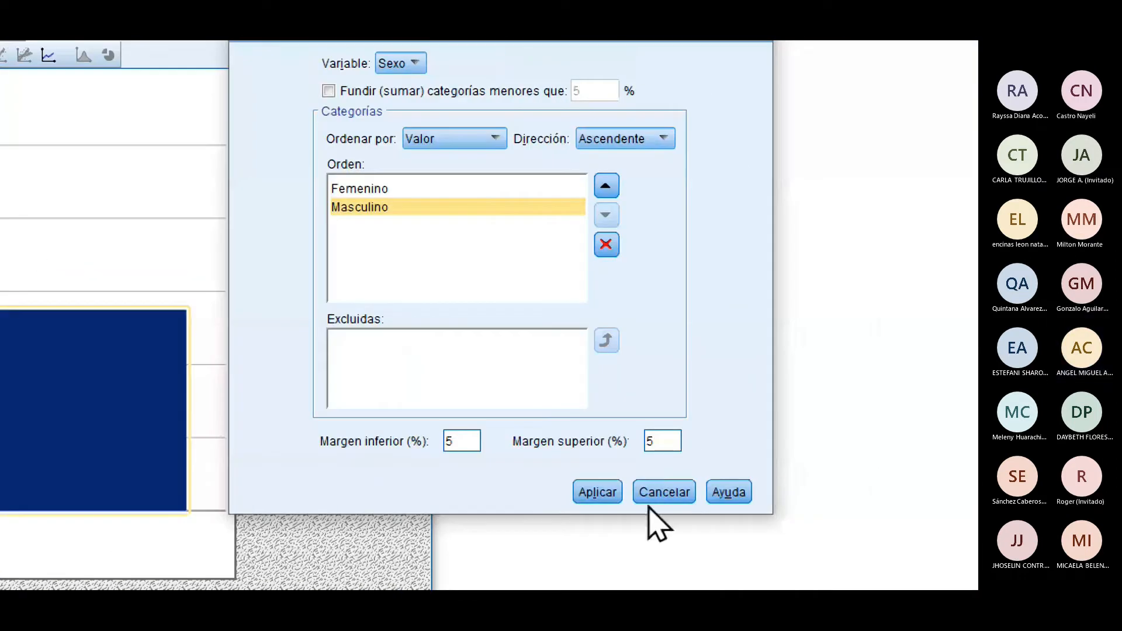
left_click(601, 492)
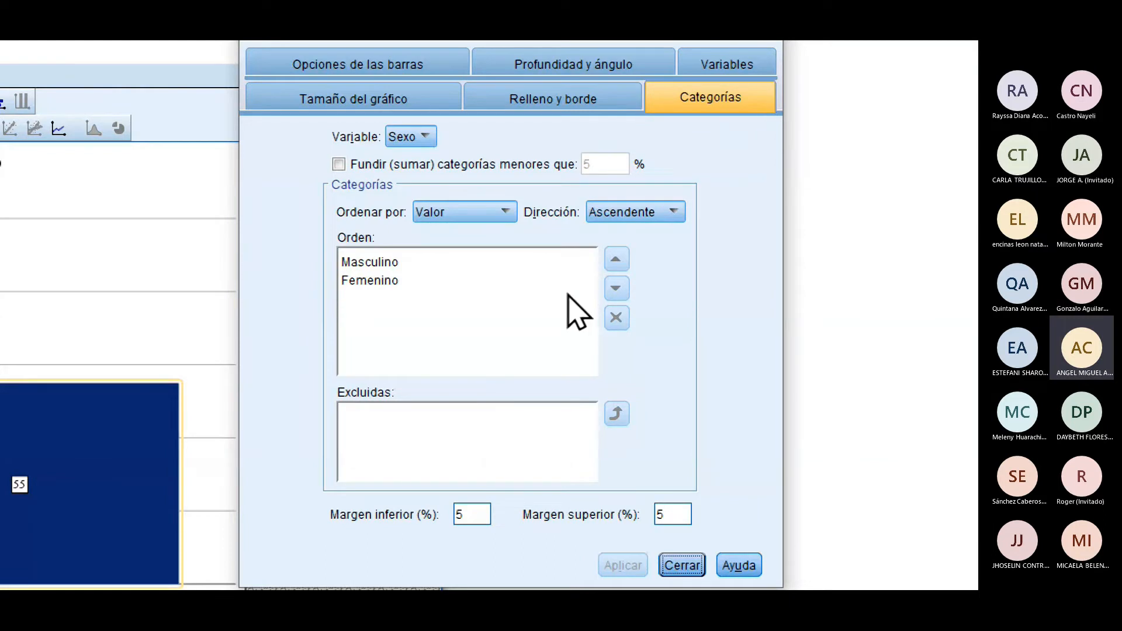
Step: Convert the bar chart to a pie chart by setting its element type to Circular, and apply it
left_click(742, 64)
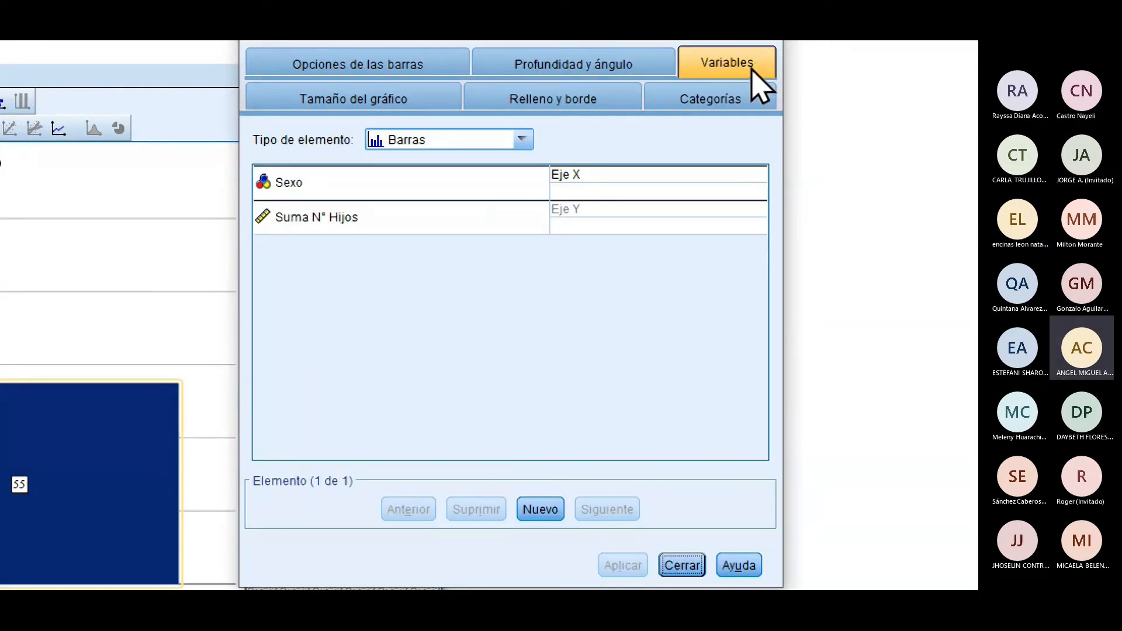
left_click(508, 220)
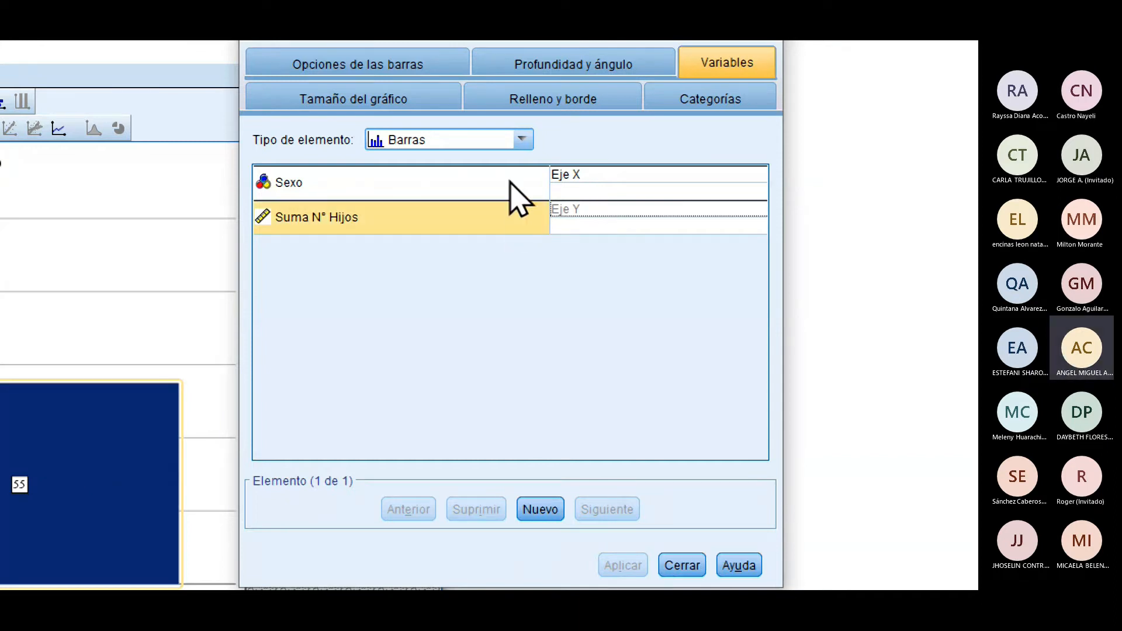
left_click(515, 193)
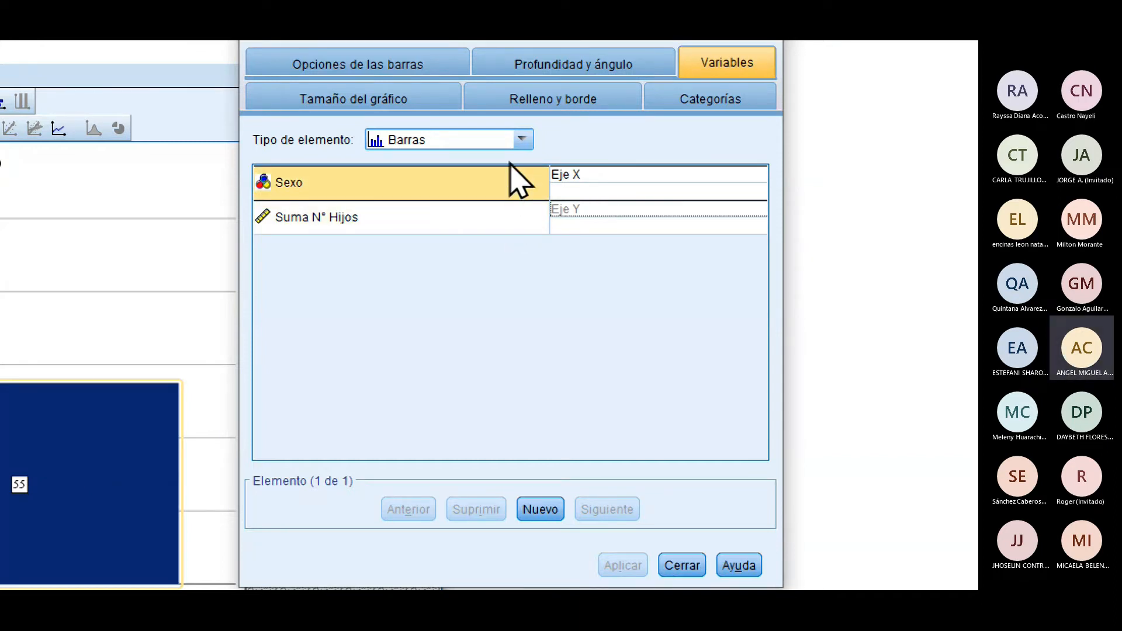
left_click(520, 140)
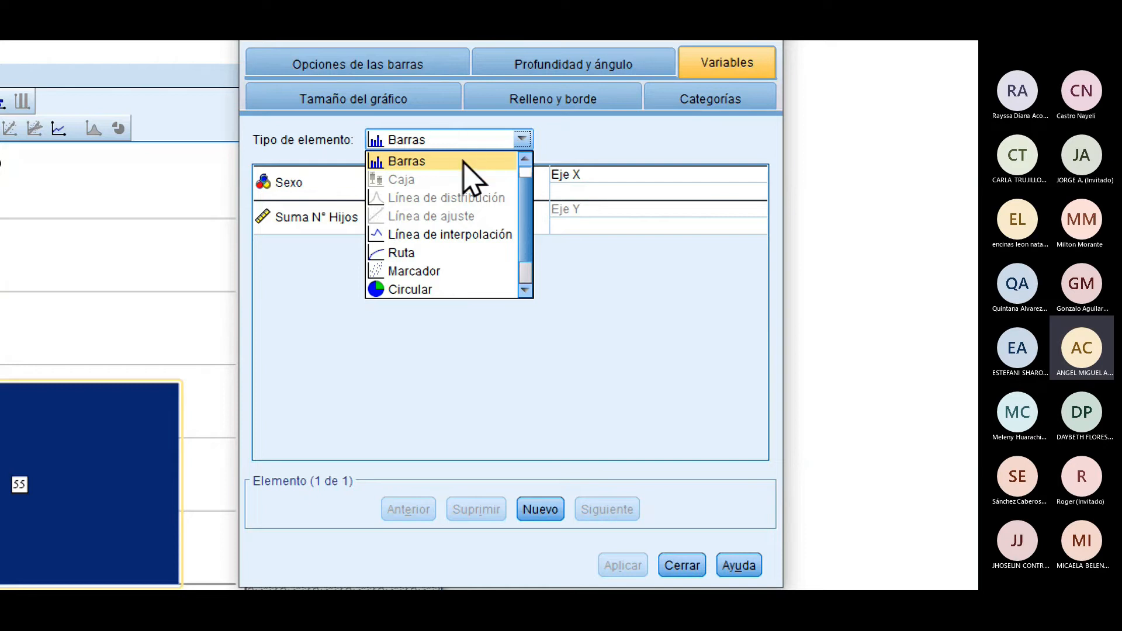
left_click(443, 289)
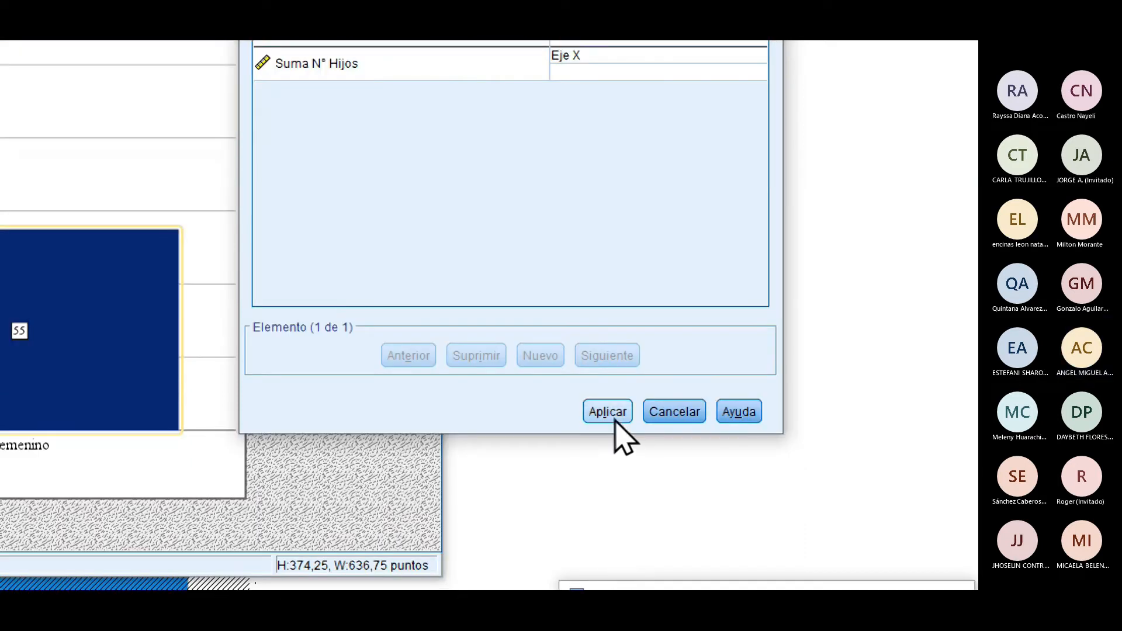
left_click(611, 413)
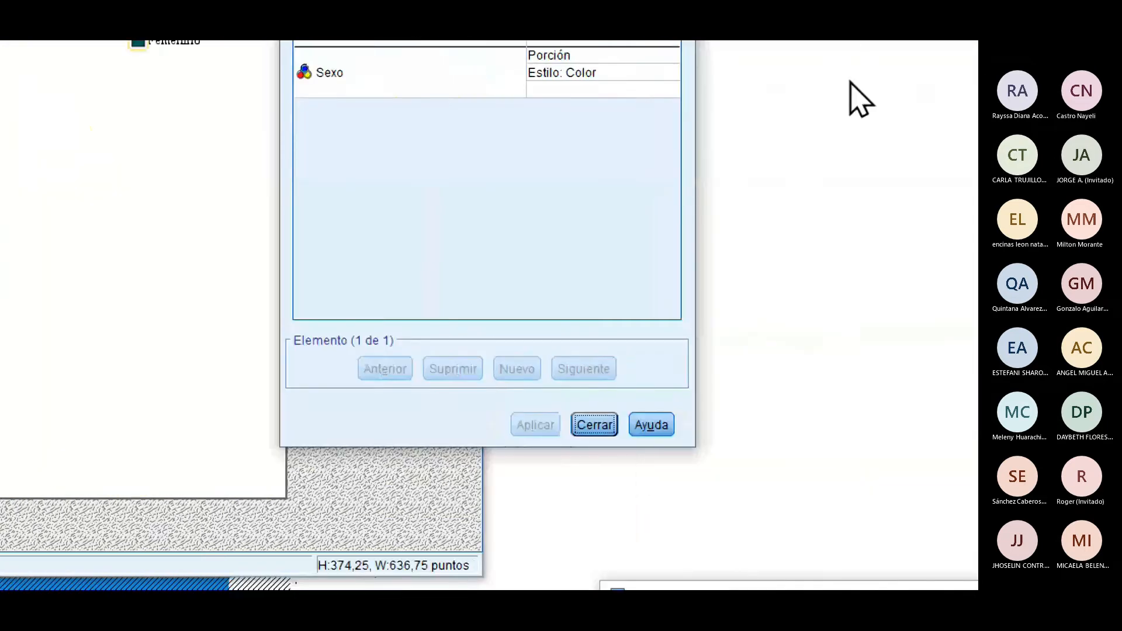
Step: Convert the pie chart back to bars by setting its element type to Barras, and apply it
left_click(502, 58)
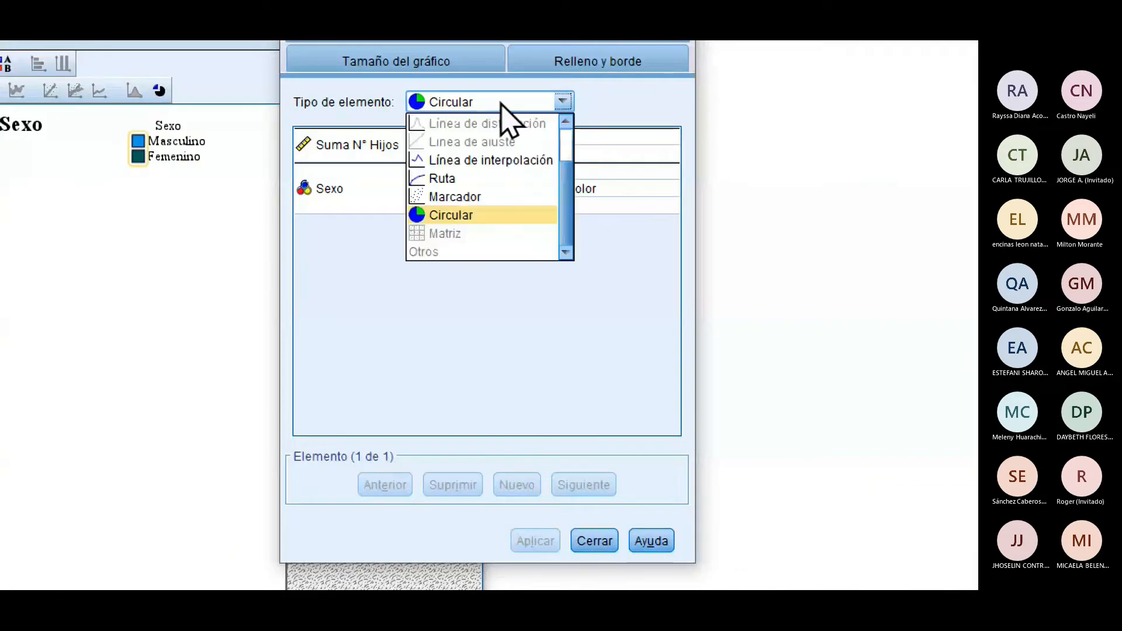
left_click(513, 325)
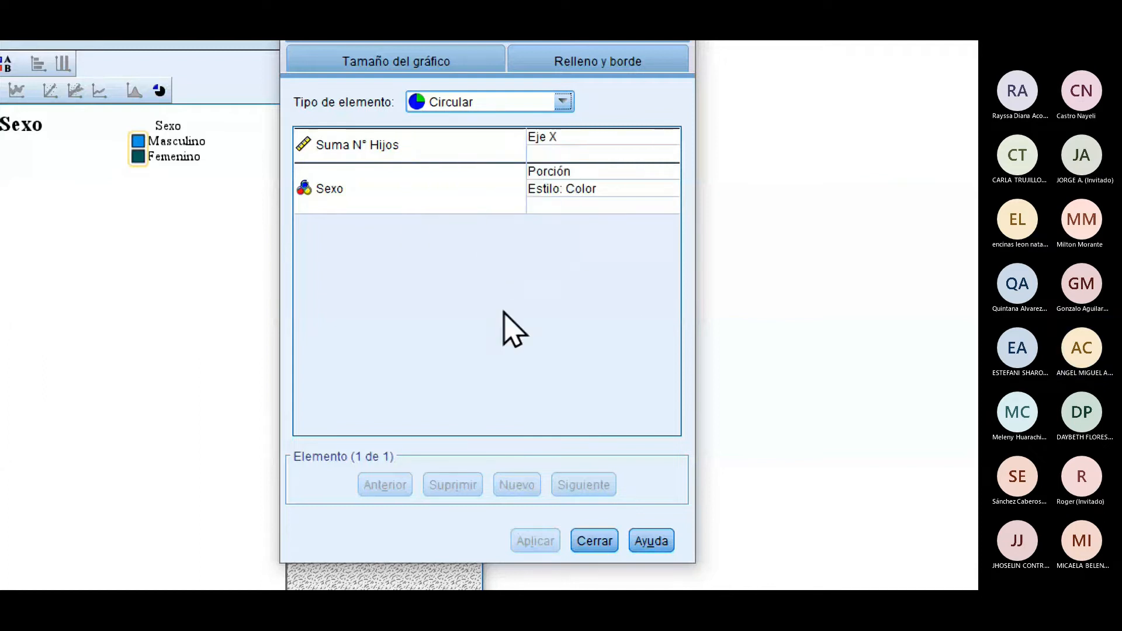
left_click(489, 104)
scroll(509, 192, "up", 1)
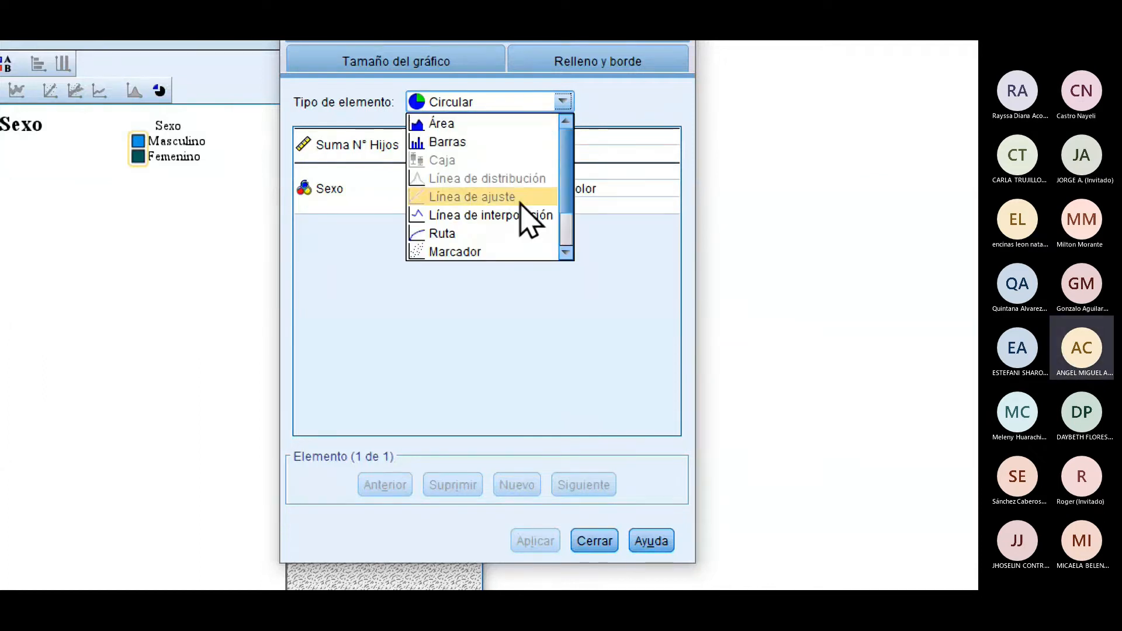
left_click(511, 144)
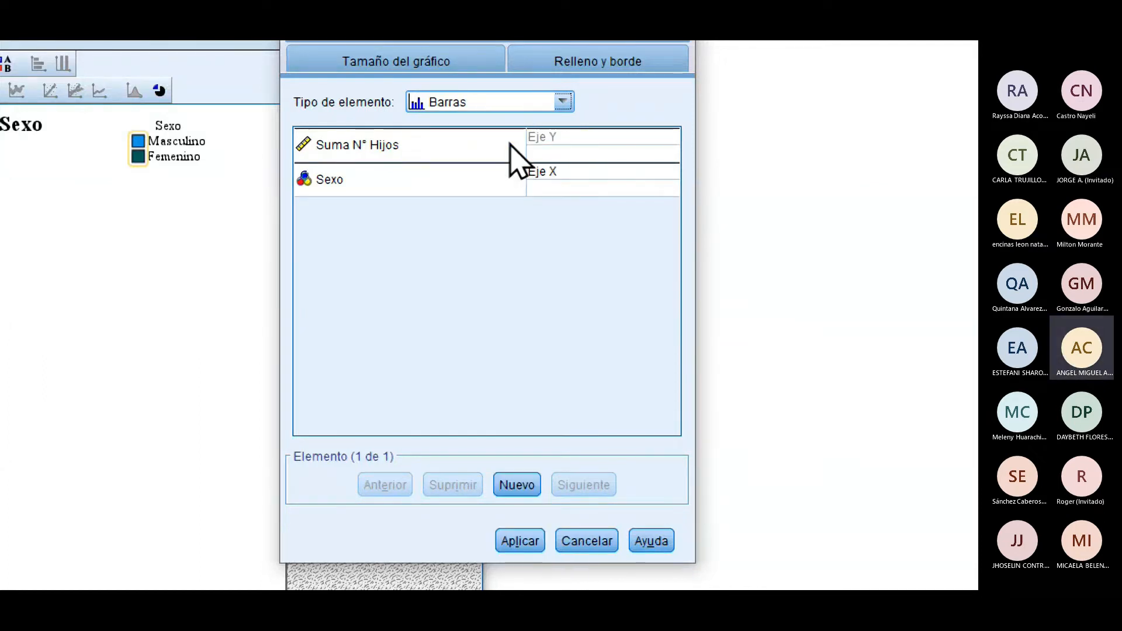
left_click(520, 541)
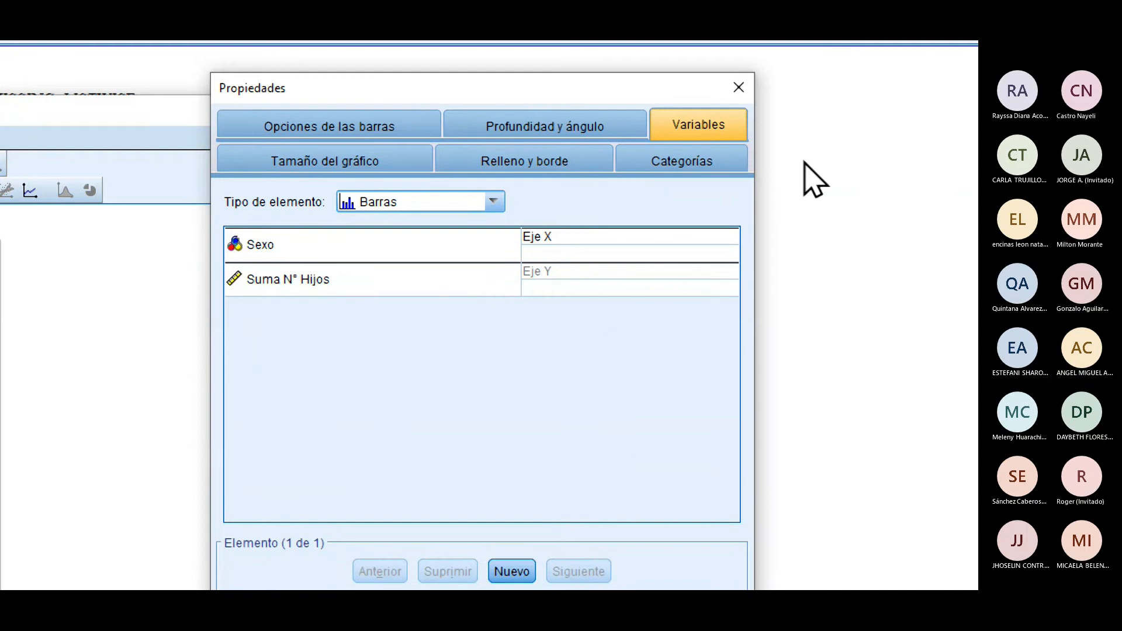
Step: Try the Sombra and 3D depth effects on the bars, and set the effect back to Plano
left_click(559, 138)
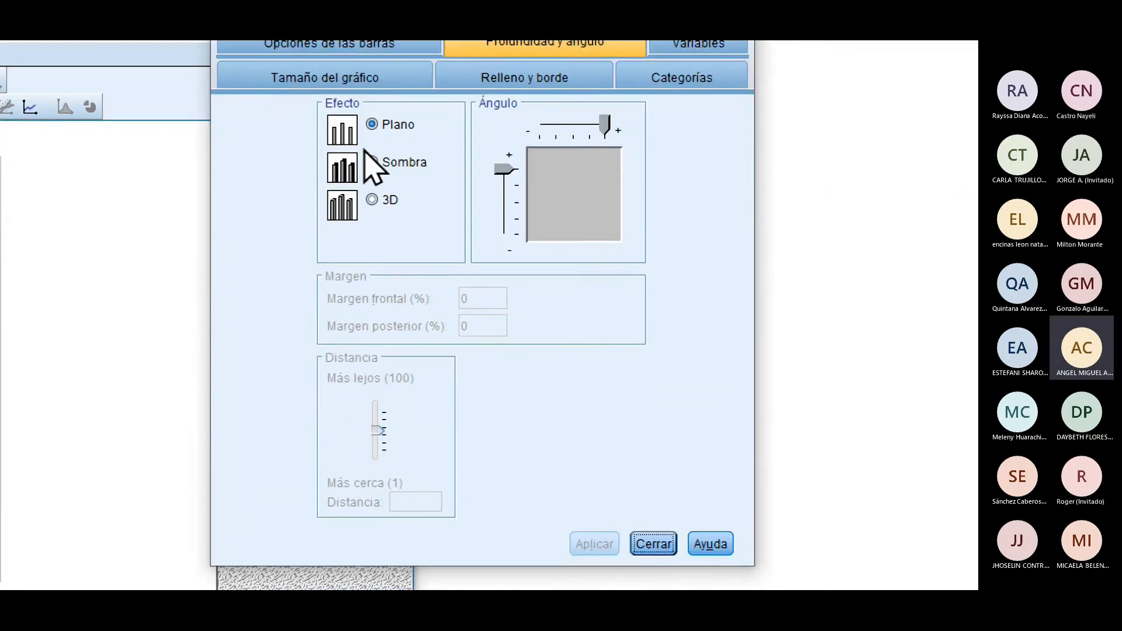
left_click(373, 171)
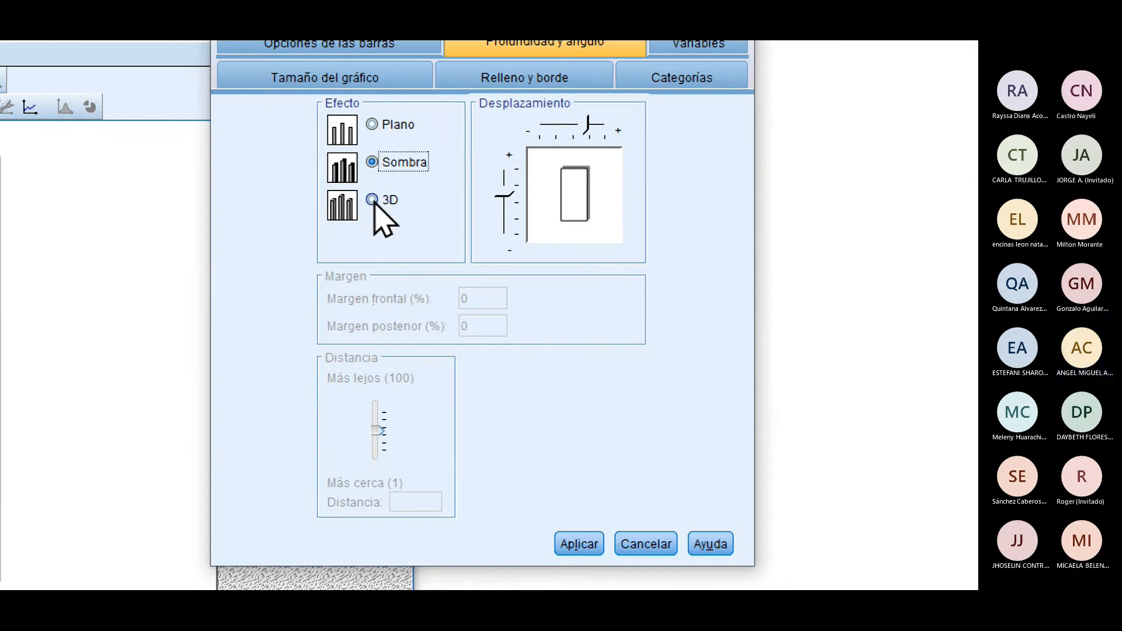
left_click(373, 200)
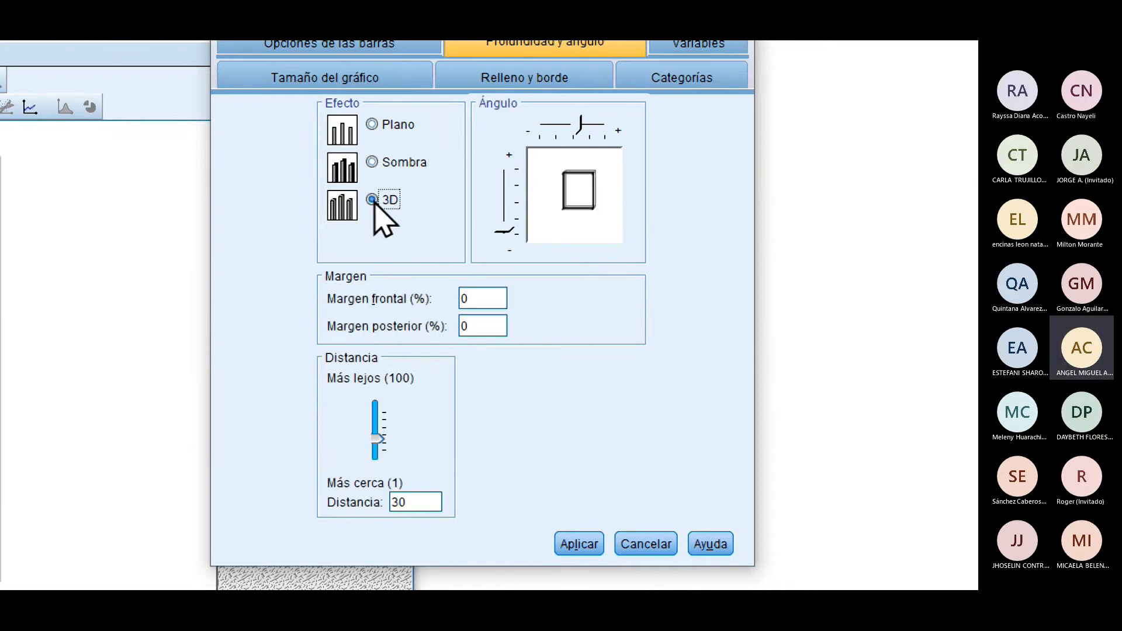
left_click(387, 127)
Step: Widen the bars of the chart to 100% and apply the change
left_click(368, 151)
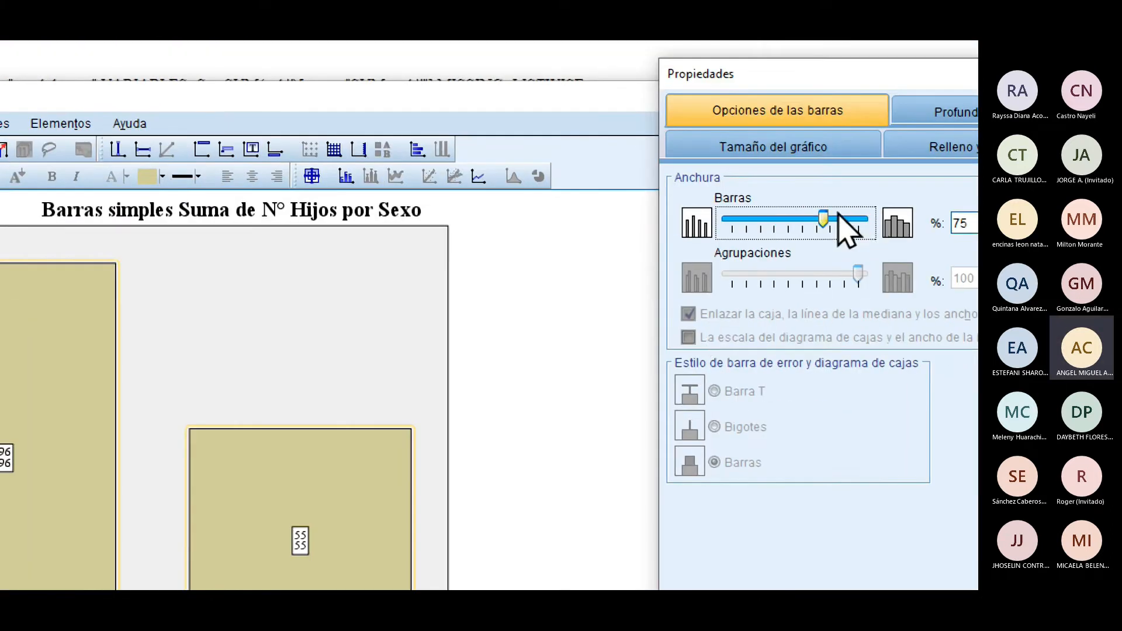
left_click_drag(839, 214, 869, 220)
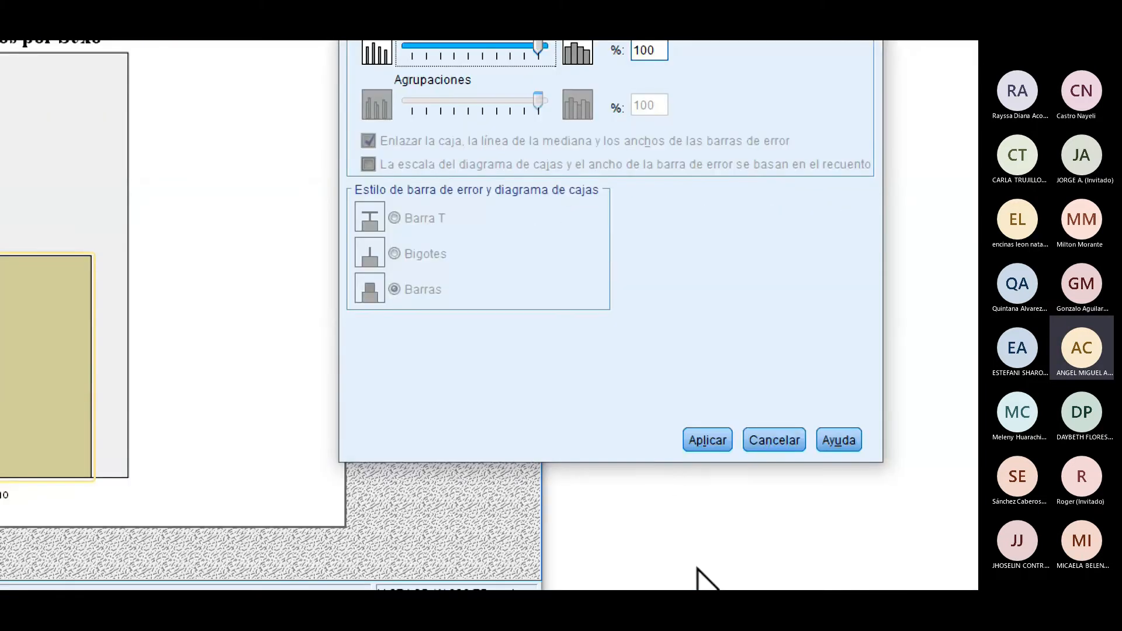
left_click(701, 441)
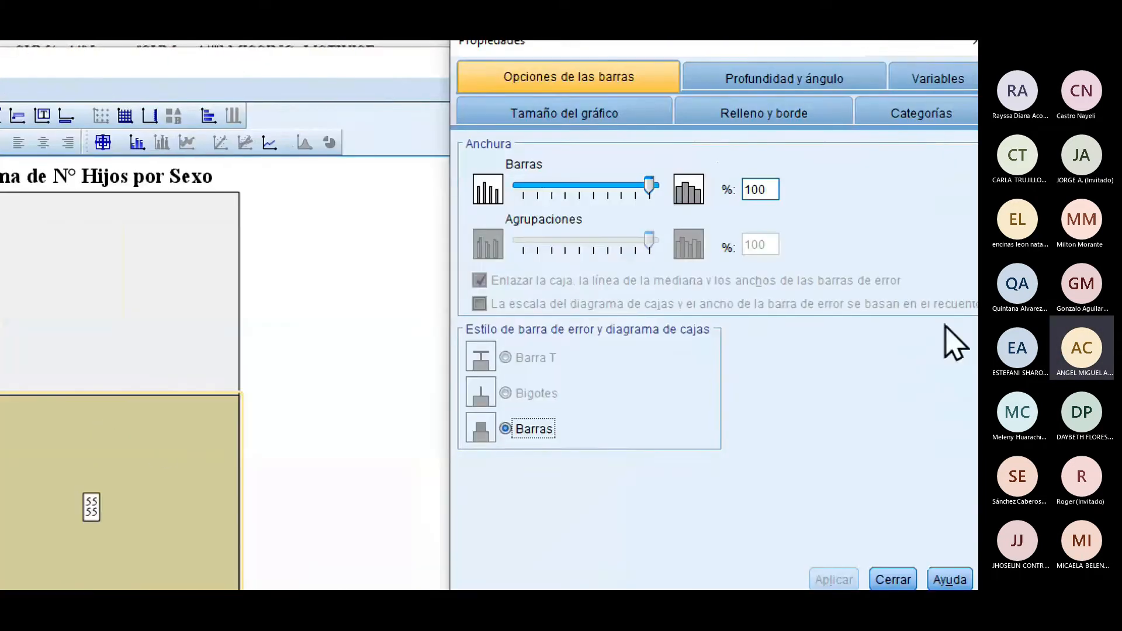
Step: Set the width of the chart's bars to 55%
left_click_drag(645, 188, 600, 191)
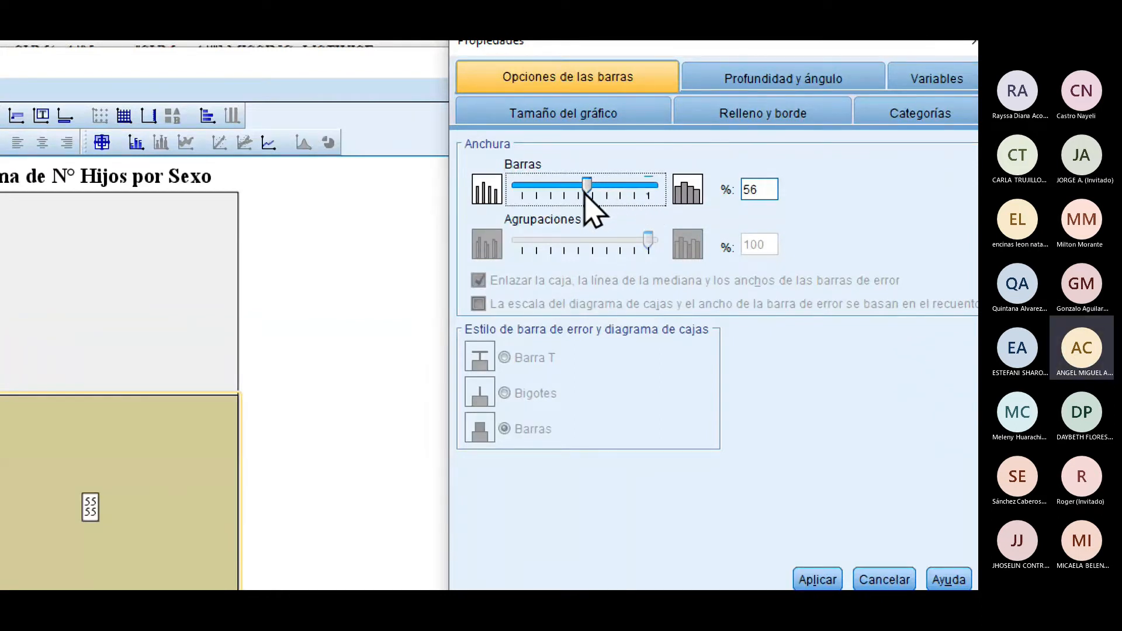
left_click_drag(769, 189, 740, 189)
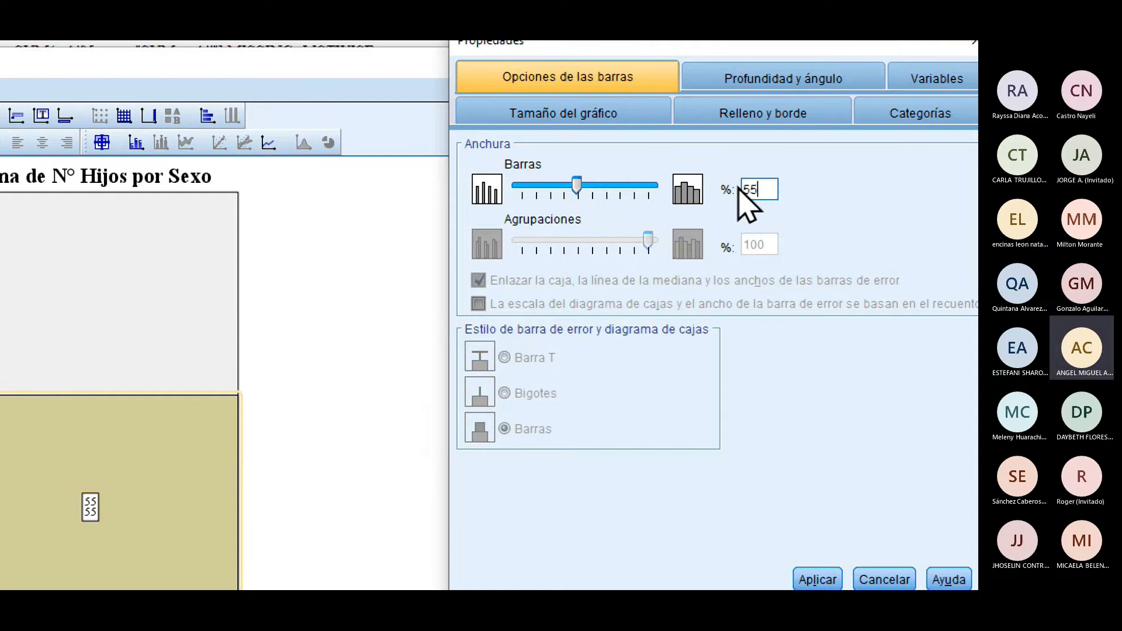
type("55")
key("Return")
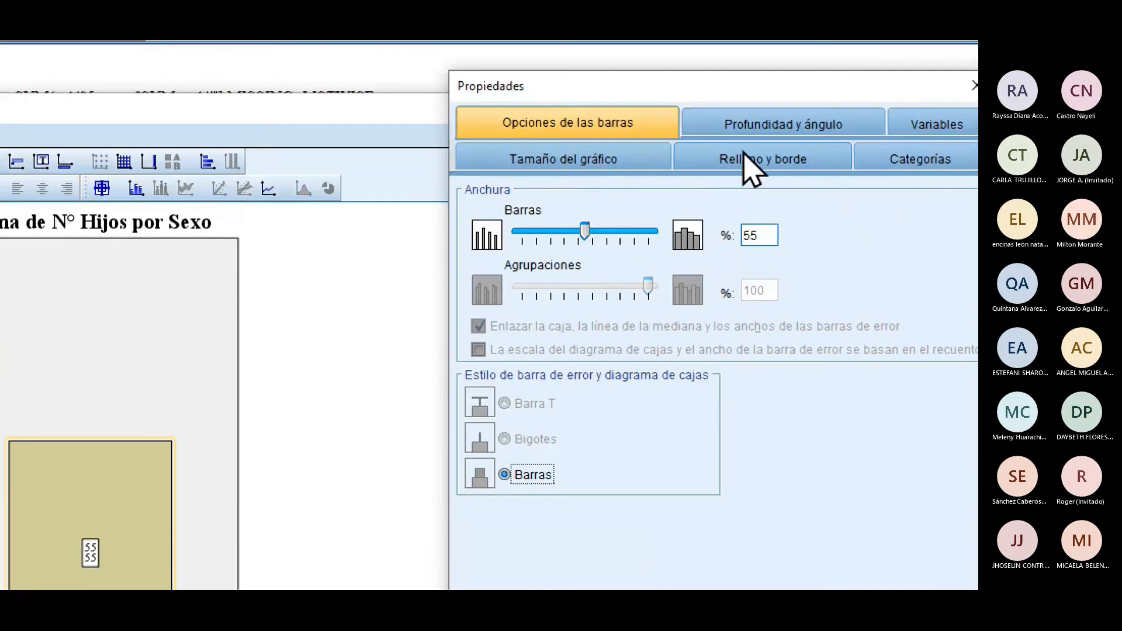
Step: Review the chart size, fill and border, and category settings, and close the chart's properties
left_click(611, 79)
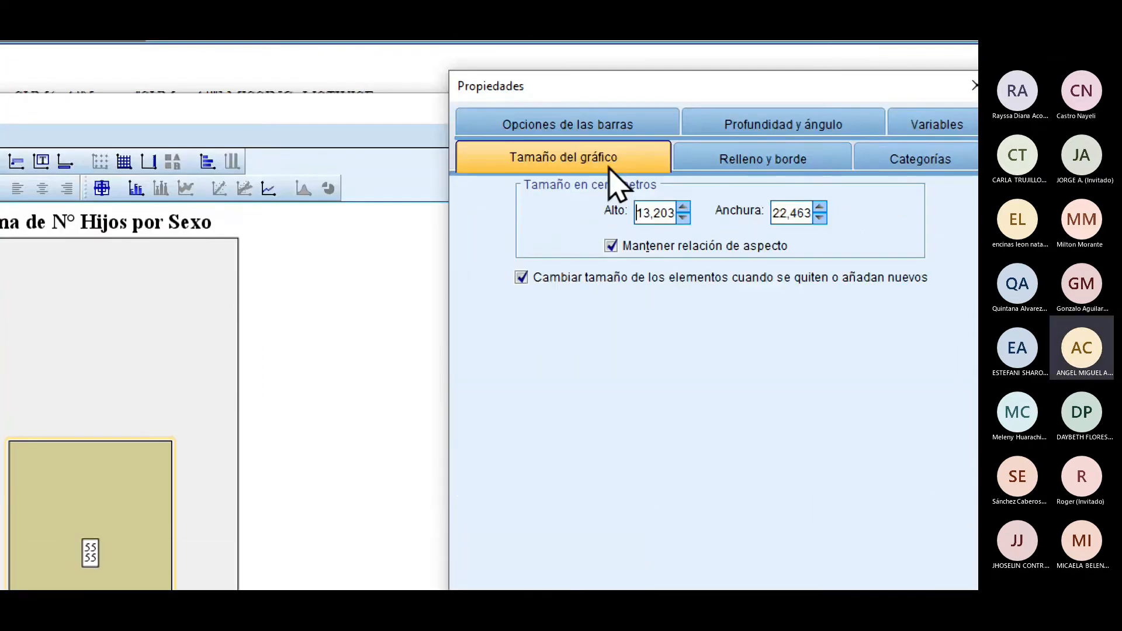
left_click(709, 76)
left_click(922, 167)
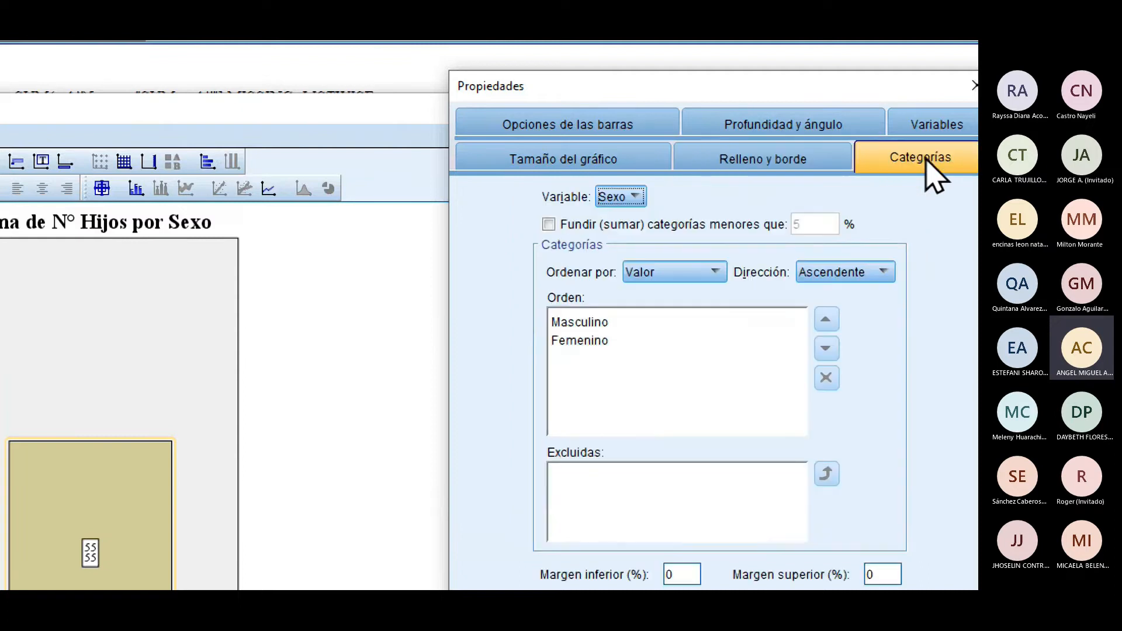
left_click(888, 86)
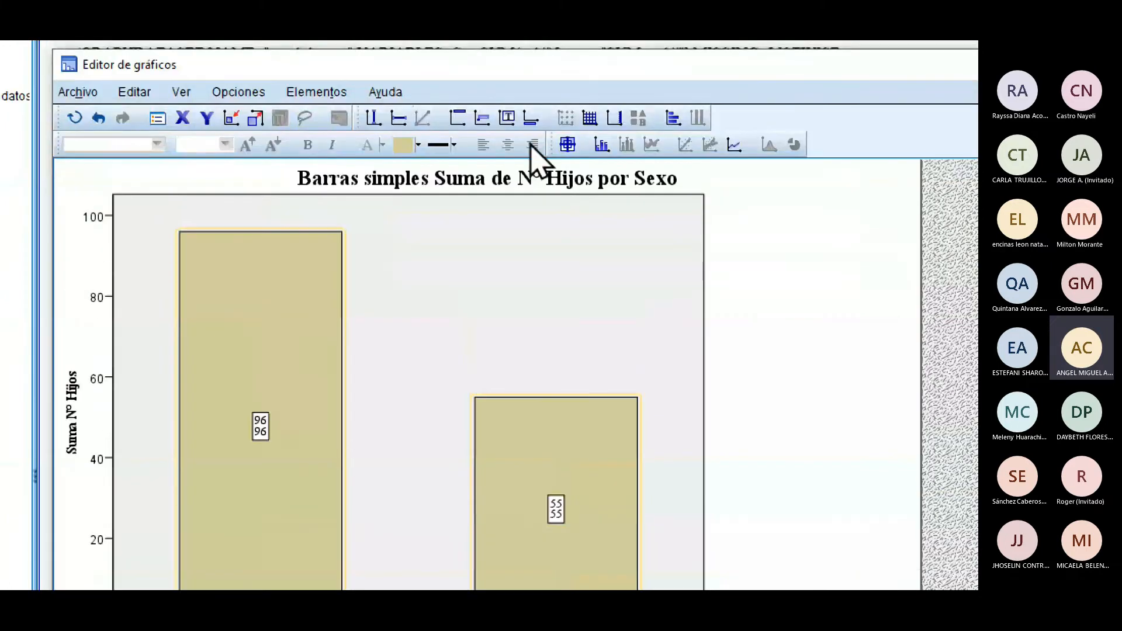
Step: Redisplay the bars' data labels and remove the duplicate Suma N° Hijos entry from the shown labels
left_click(567, 145)
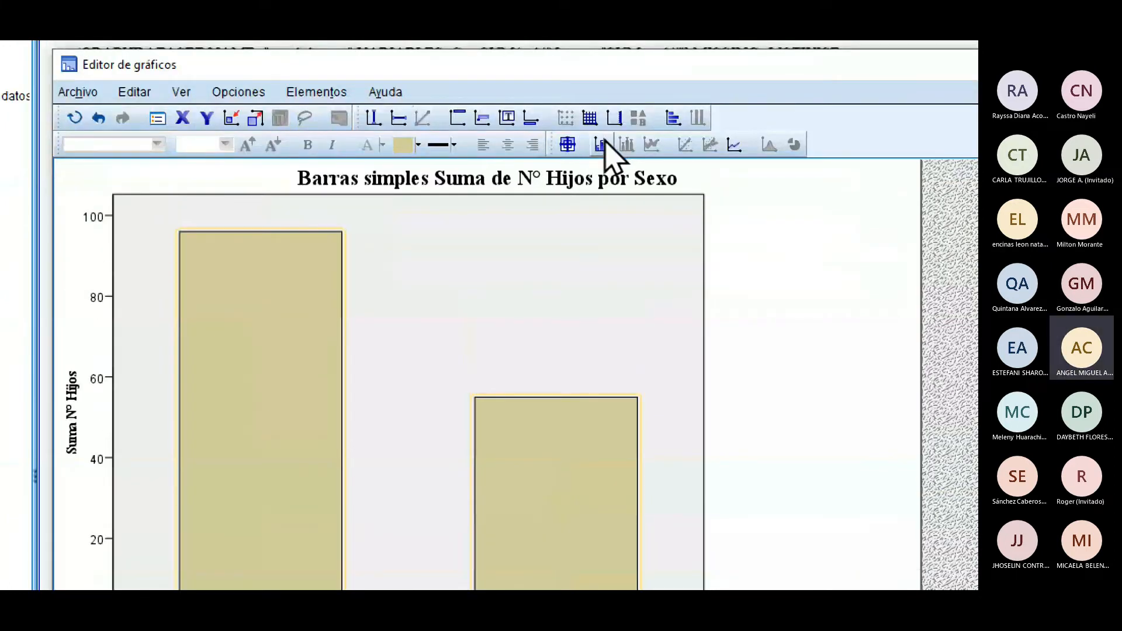
left_click(605, 143)
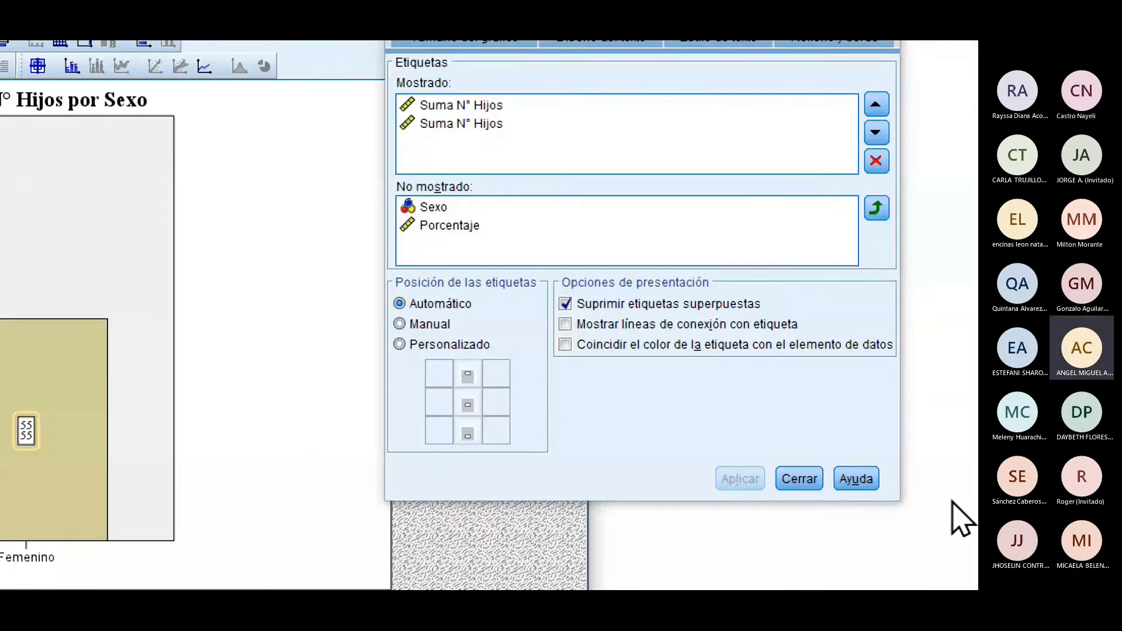
left_click(784, 125)
left_click(860, 160)
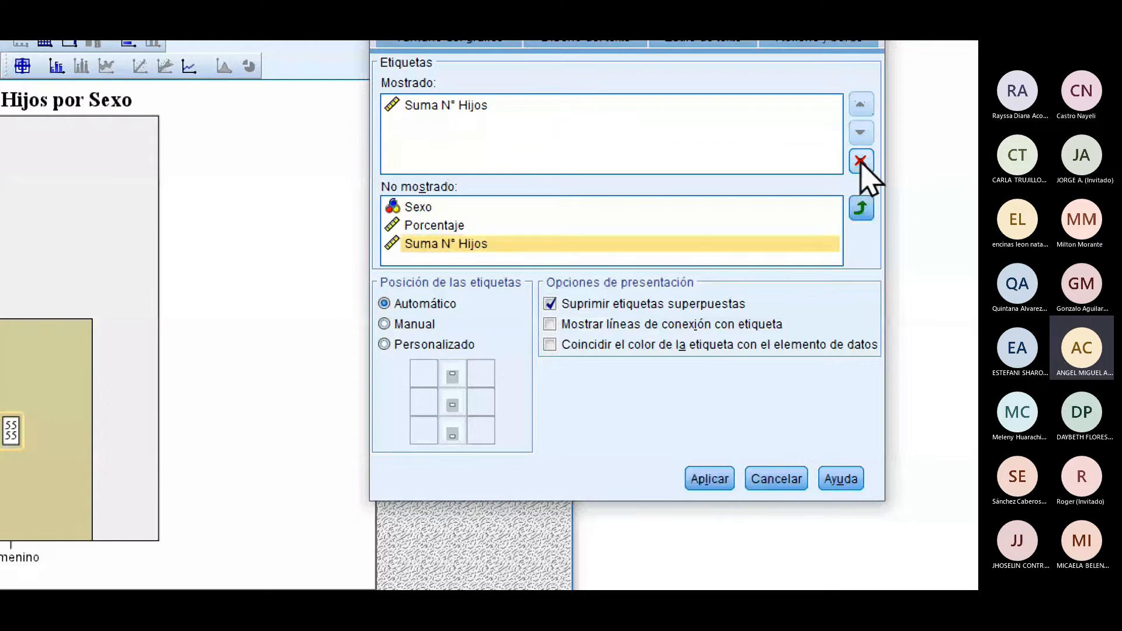
left_click(708, 479)
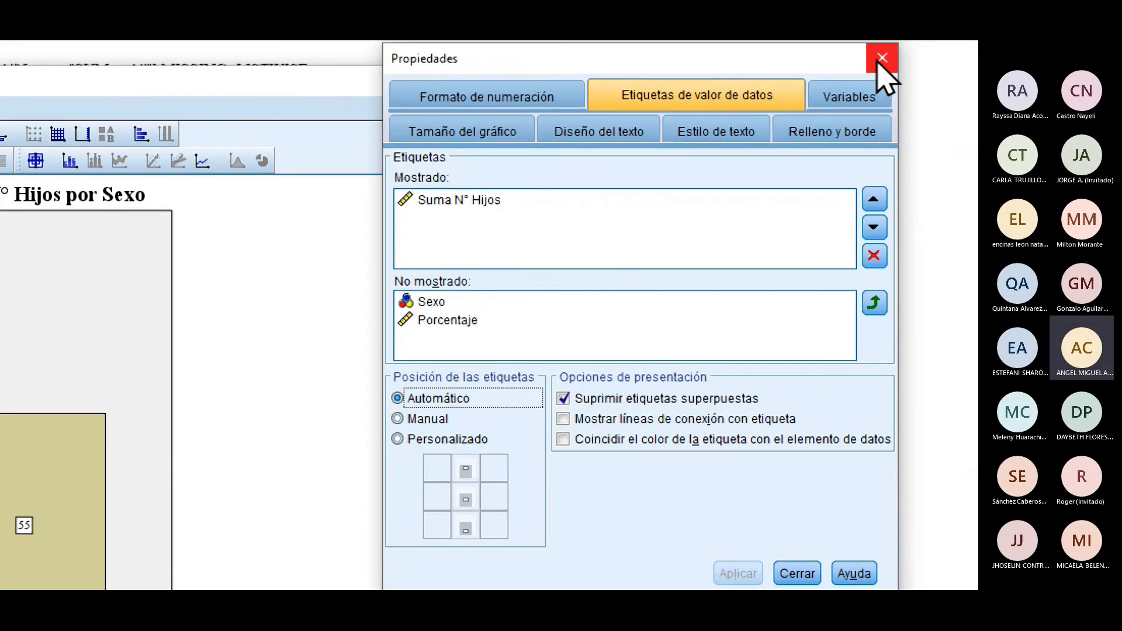
left_click(882, 57)
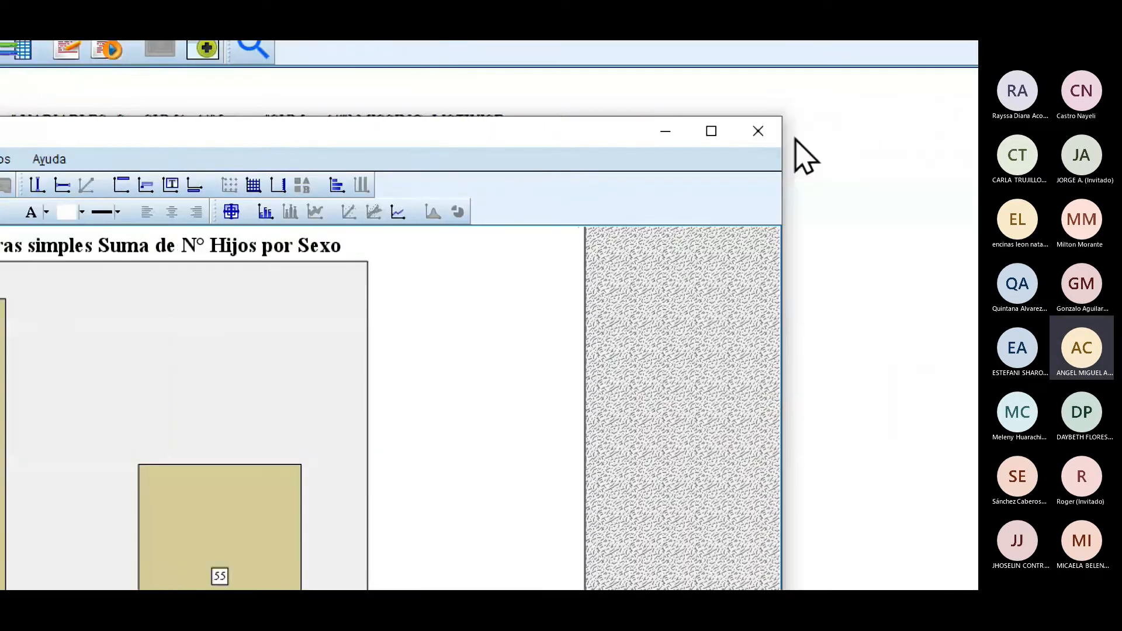
Step: Close the chart editor to return to the output document with the edited bar chart
left_click_drag(464, 143, 819, 192)
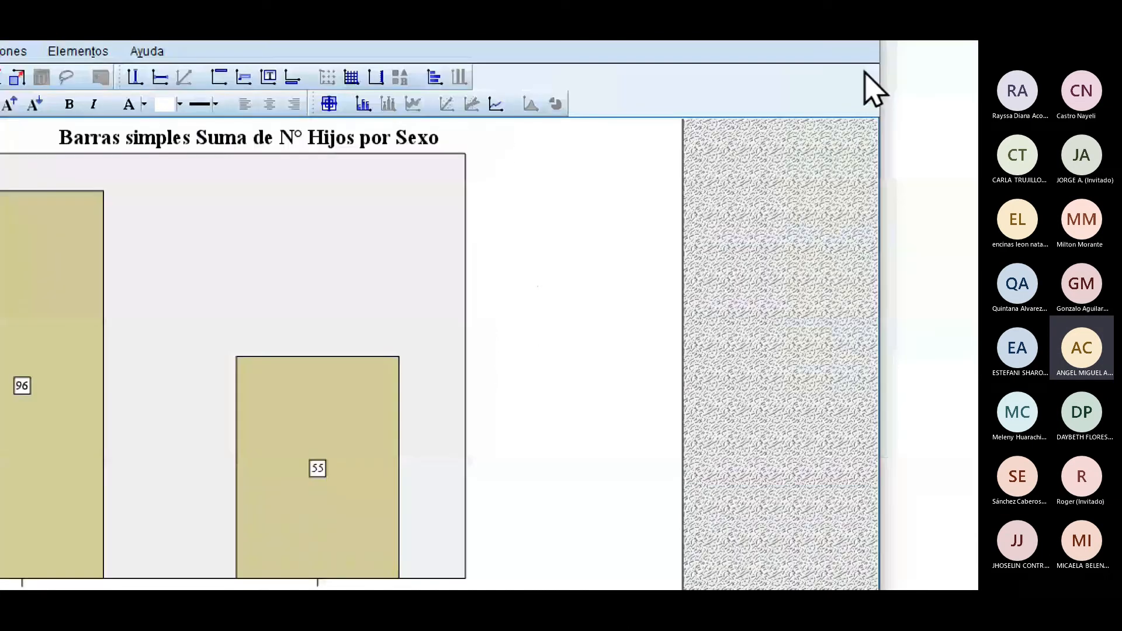
left_click(863, 22)
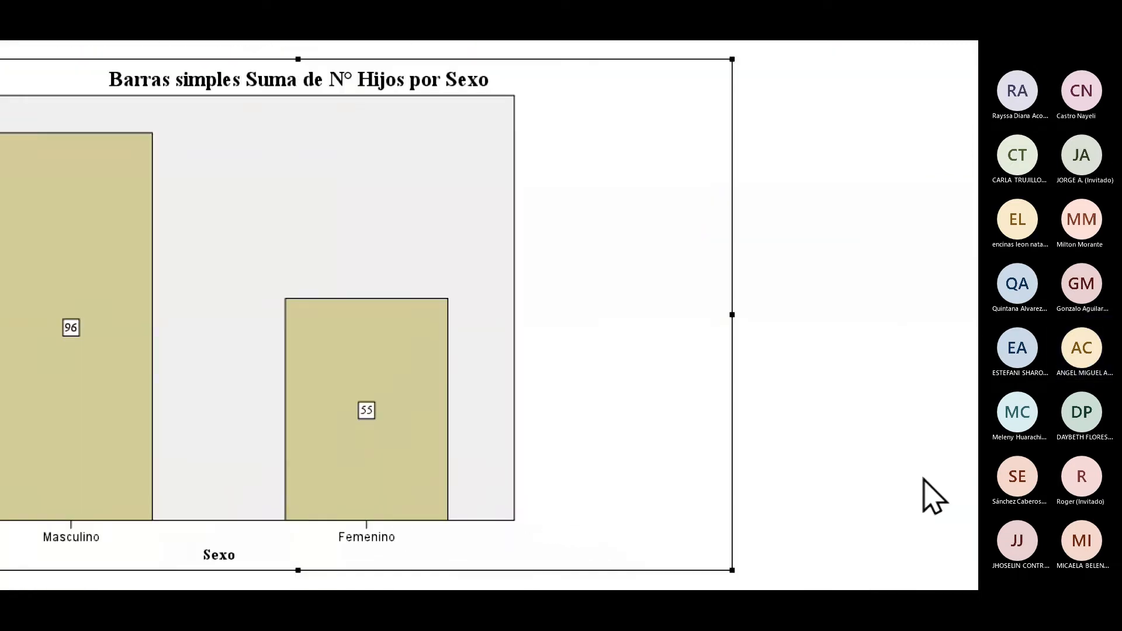
left_click(803, 467)
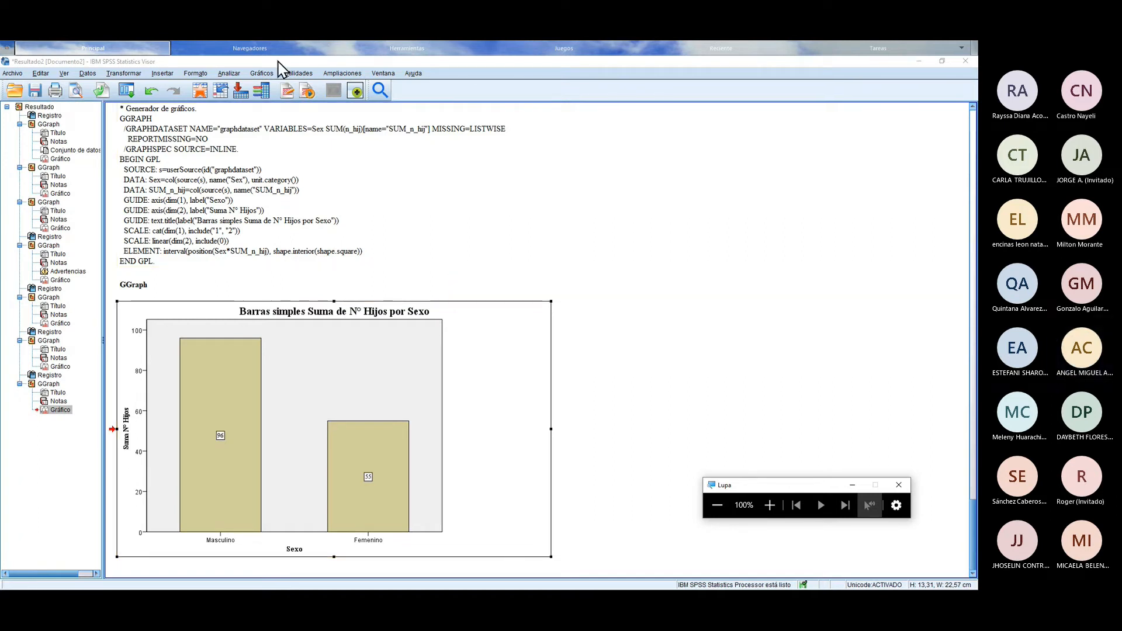
Step: Start a new chart in the chart builder and choose the circular (pie) type for Sexo
left_click(257, 75)
left_click(269, 86)
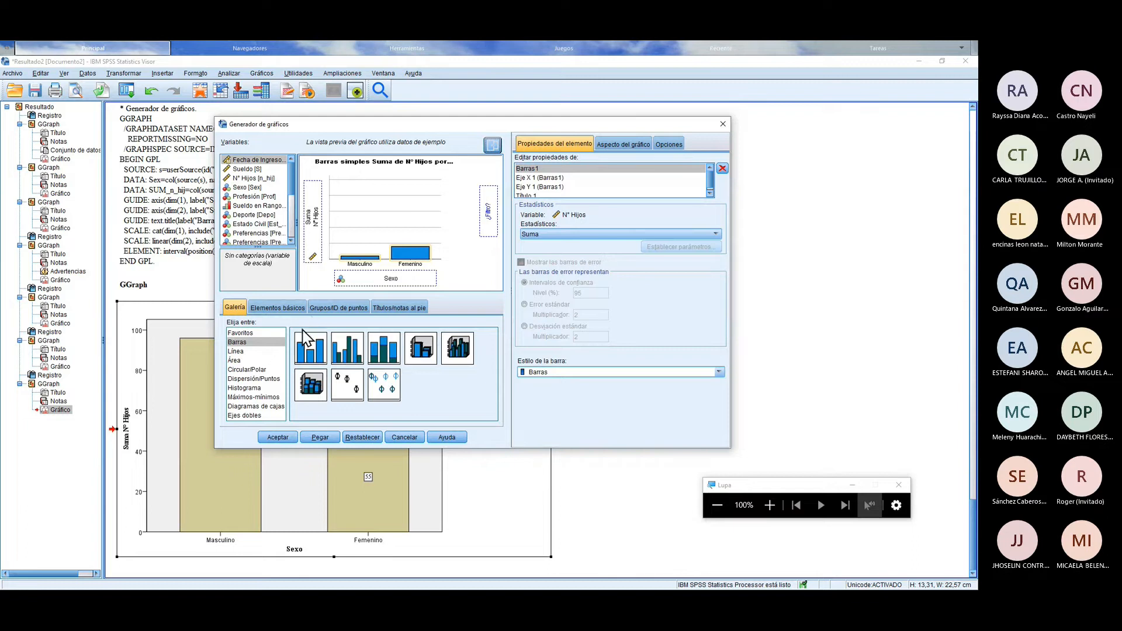
left_click(268, 372)
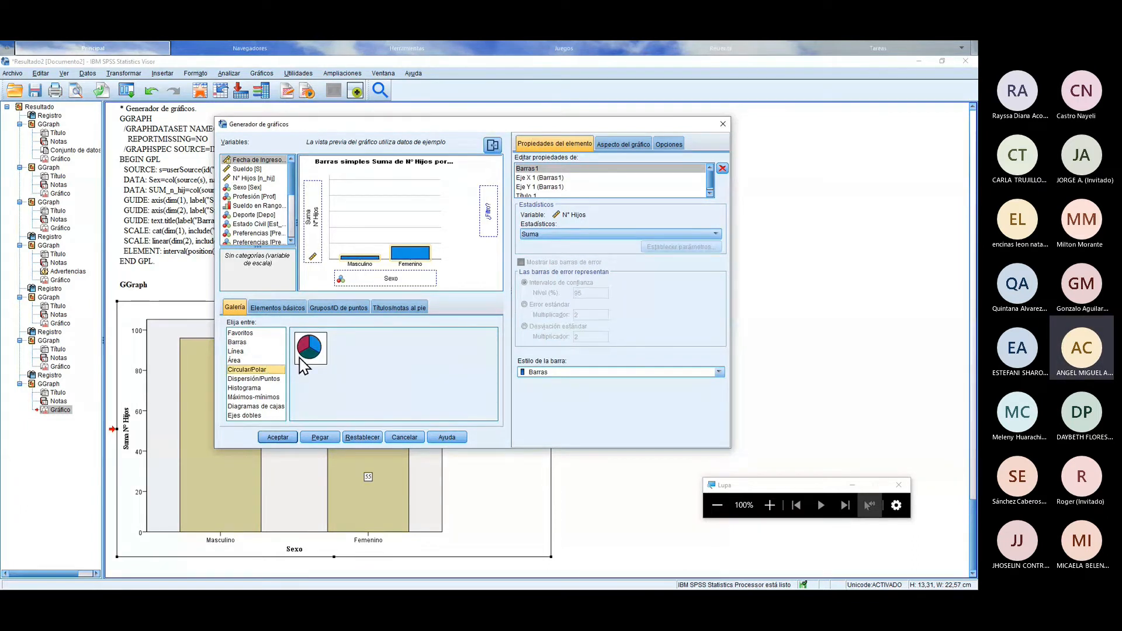
left_click_drag(303, 367, 390, 228)
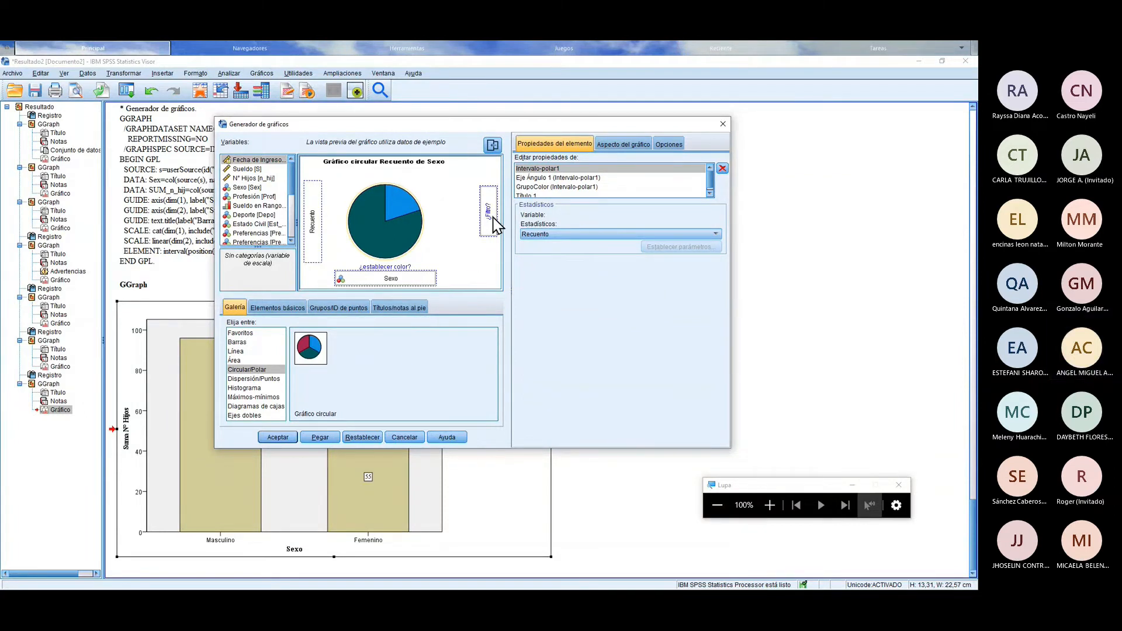
Step: Set the pie chart's statistic to Porcentaje and generate the chart in the output
left_click(532, 235)
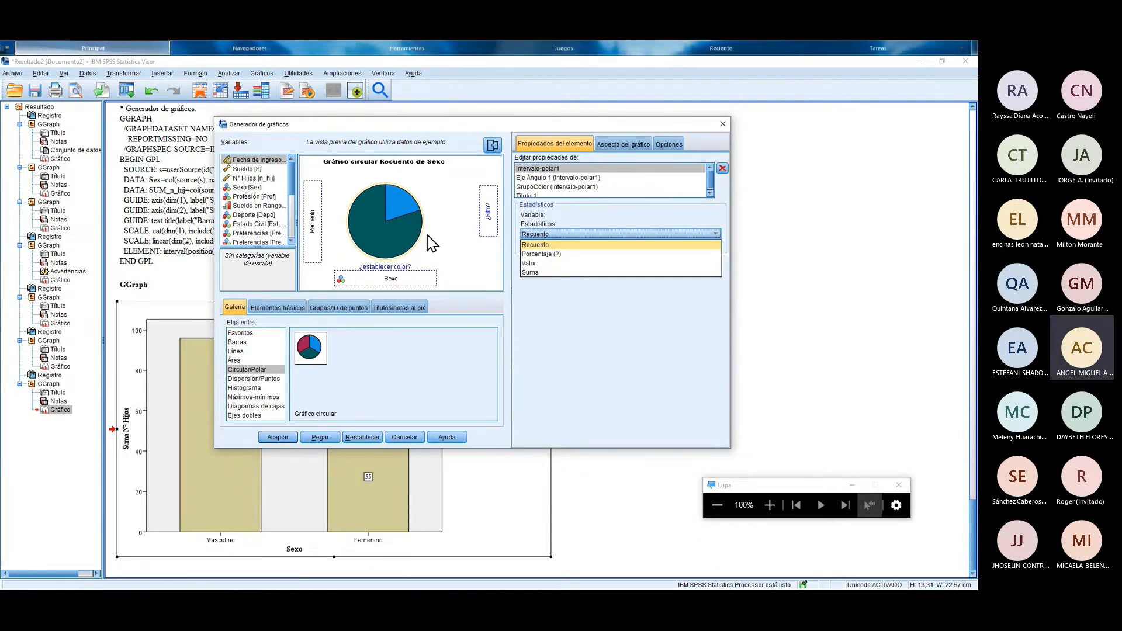
left_click(533, 244)
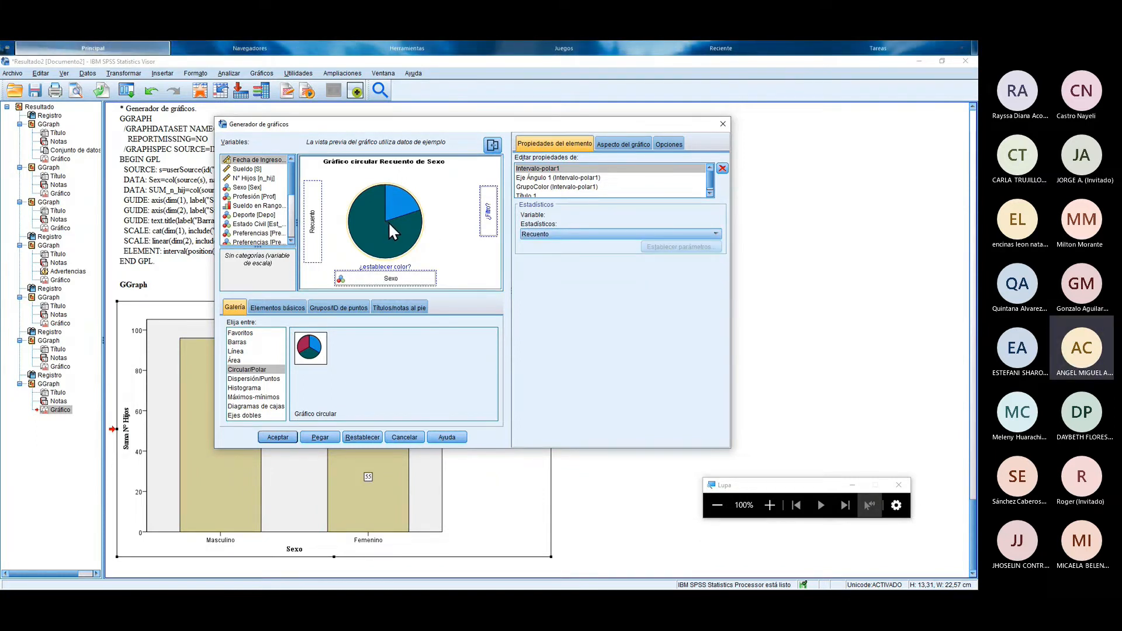
left_click(534, 234)
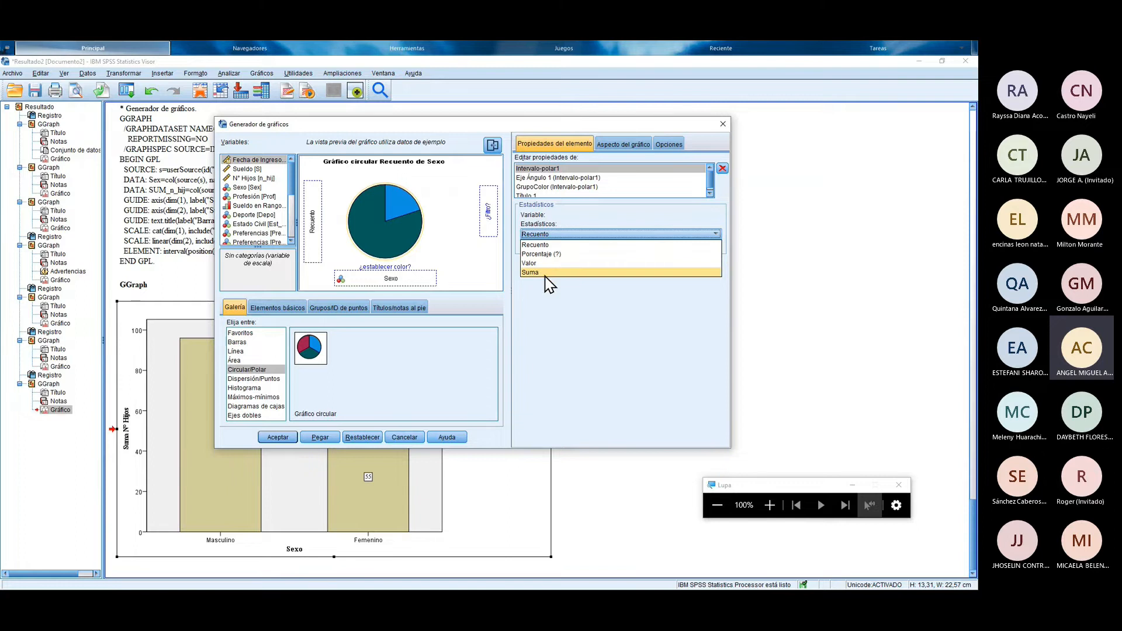
left_click(546, 254)
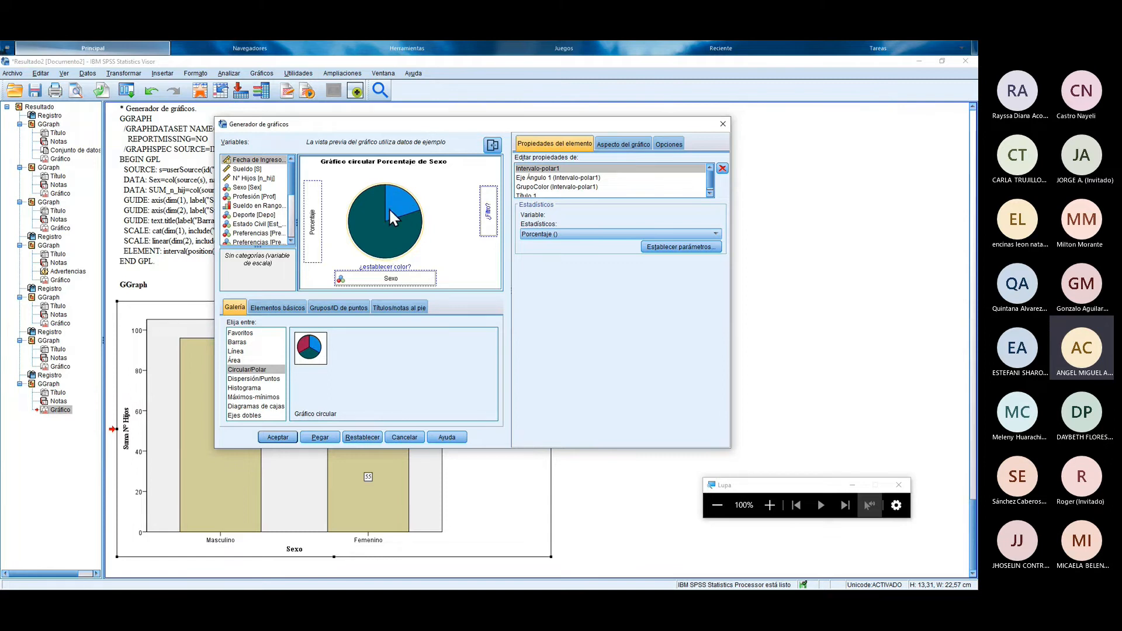
left_click(278, 438)
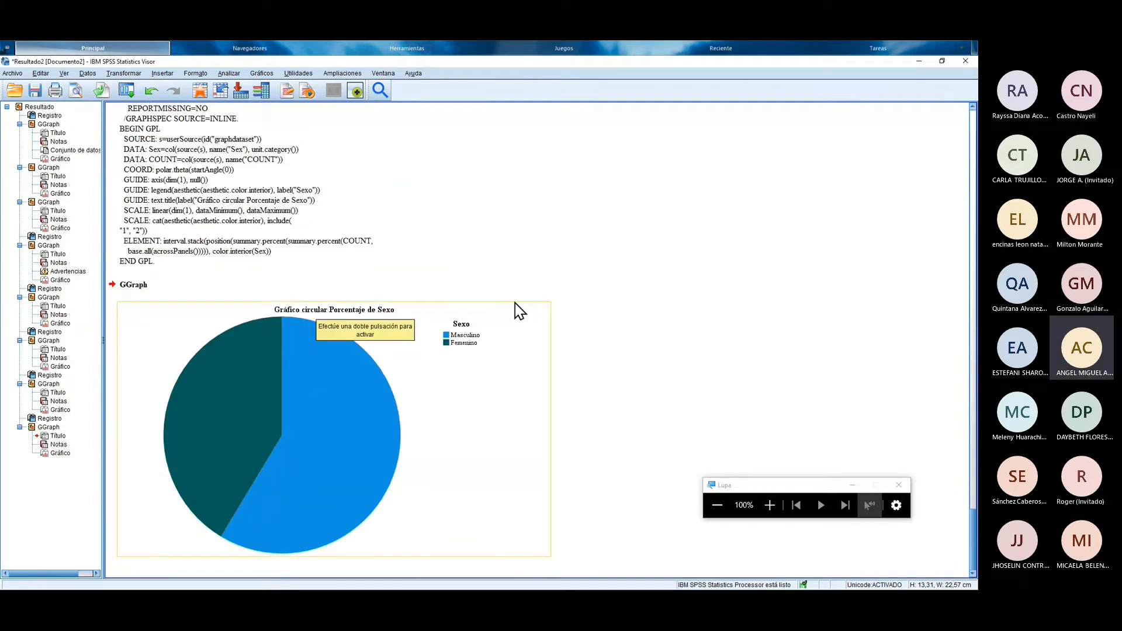
Step: Open the Sexo pie chart for editing and add percentage data labels to its slices
left_click(350, 372)
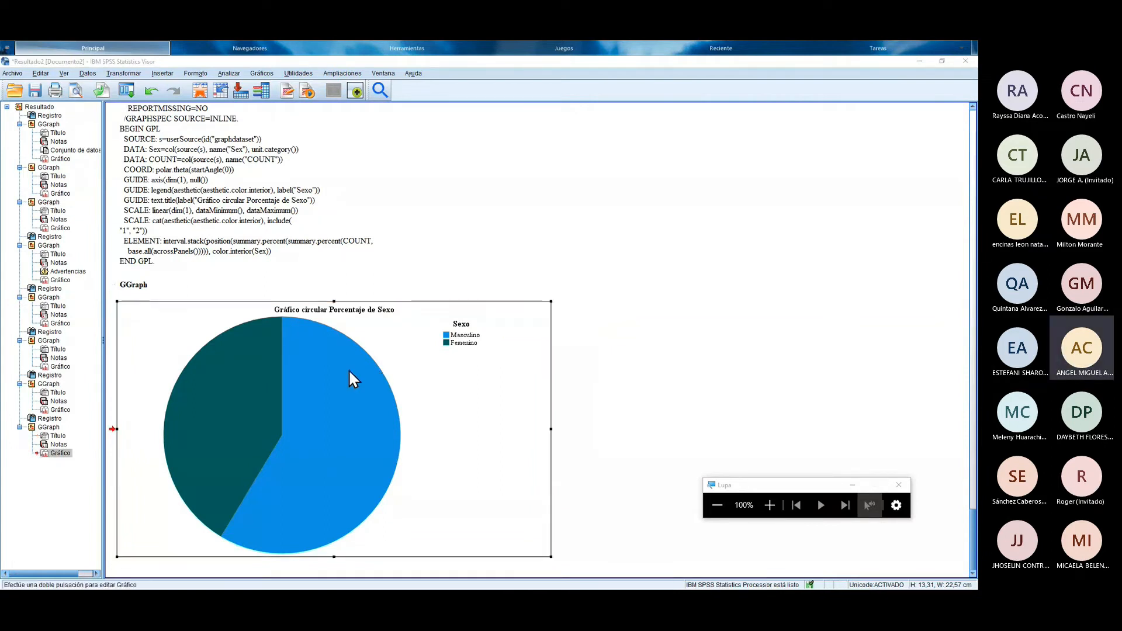
double_click(348, 369)
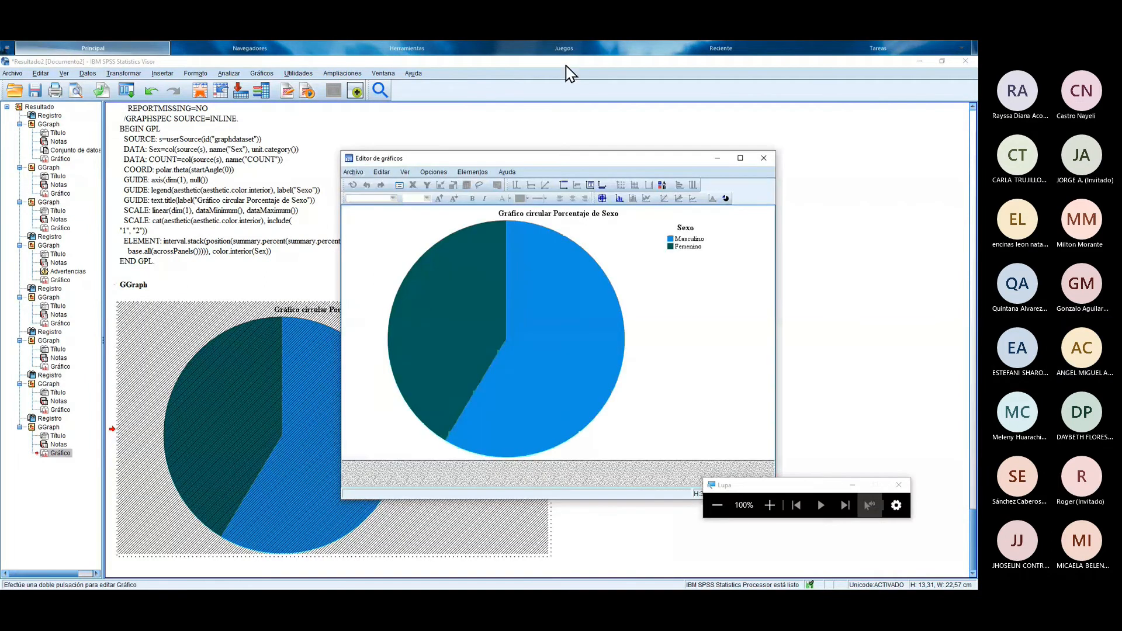
left_click(770, 506)
left_click(769, 506)
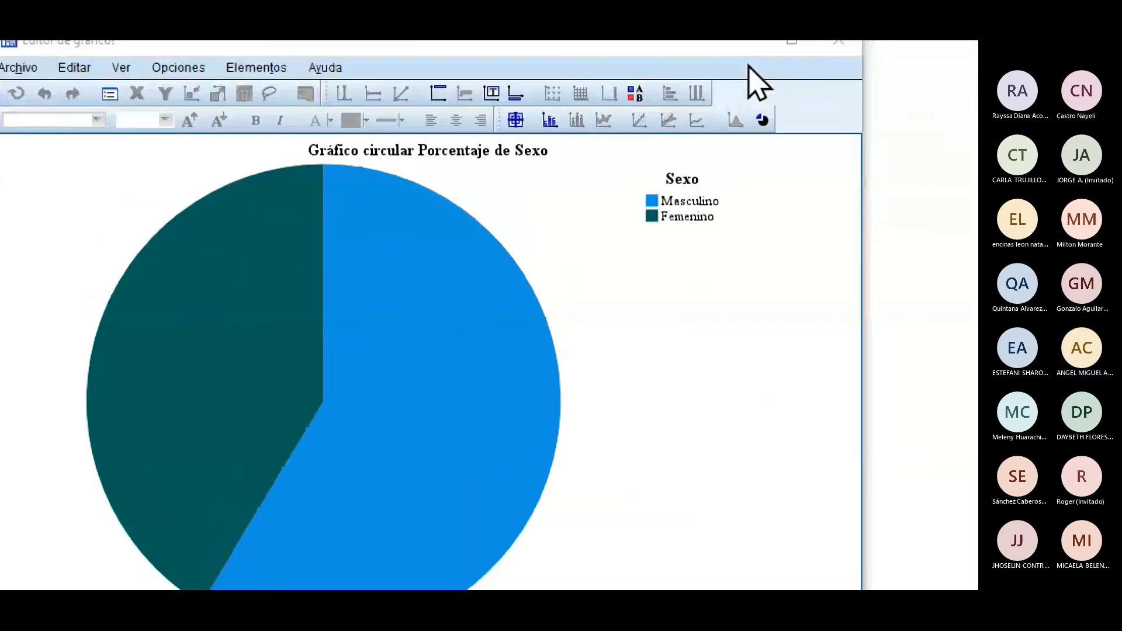
left_click(554, 132)
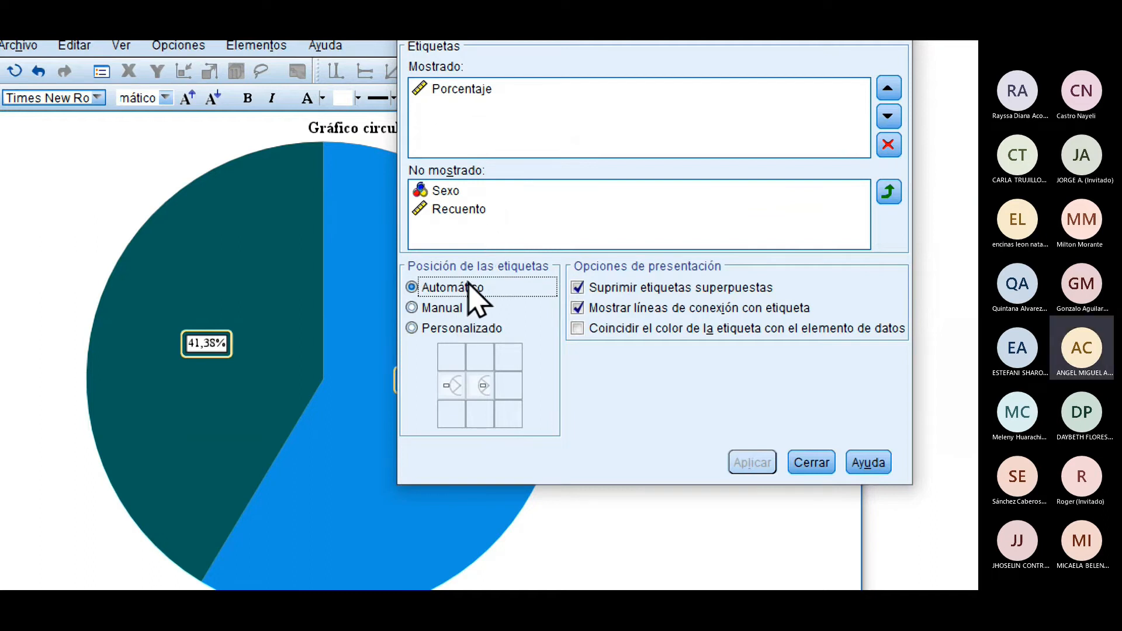
Step: Set the percentage labels to a Personalizado position outside the pie slices and apply it
left_click(463, 316)
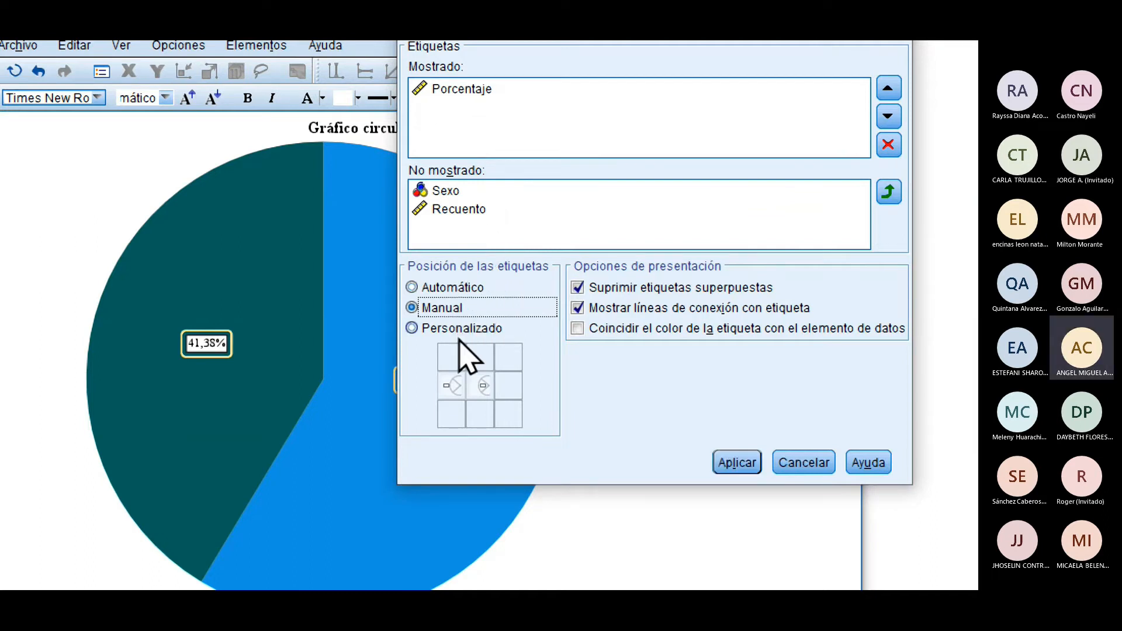
left_click(460, 336)
left_click(454, 388)
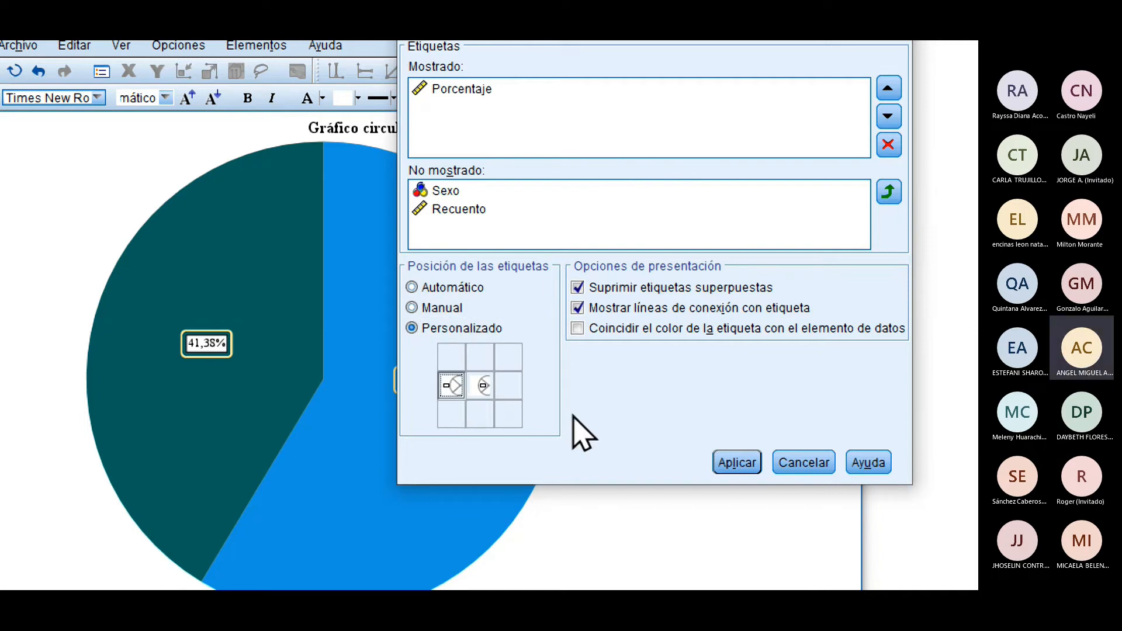
left_click(727, 462)
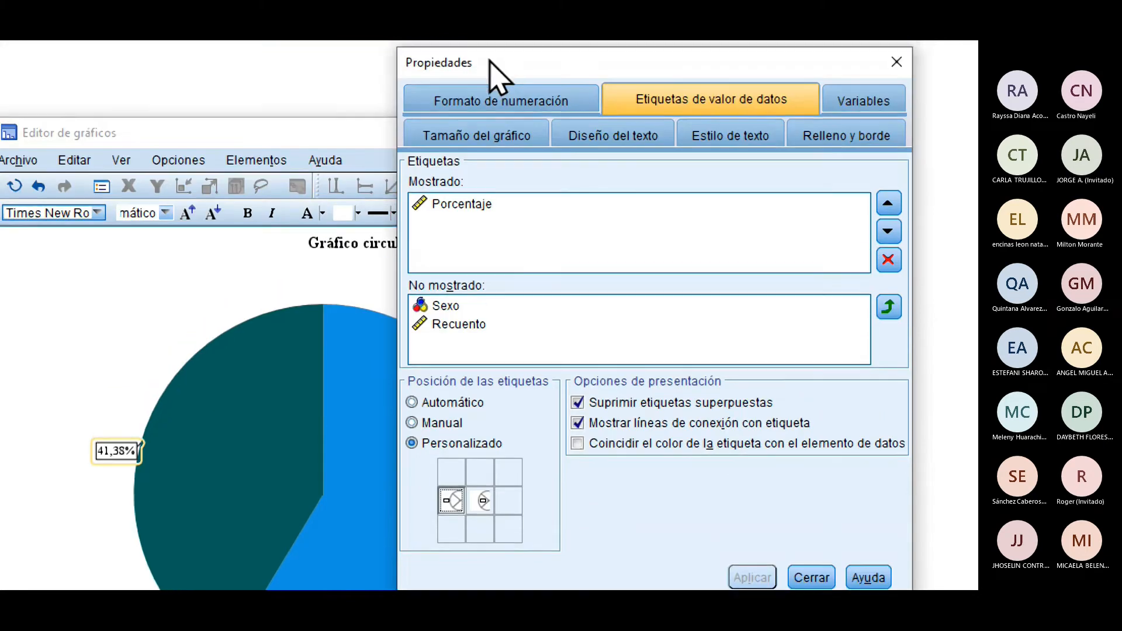
Step: Apply a Personalizado position inside the slices to the percentage labels, and switch the label position to Automático
left_click_drag(496, 76, 671, 142)
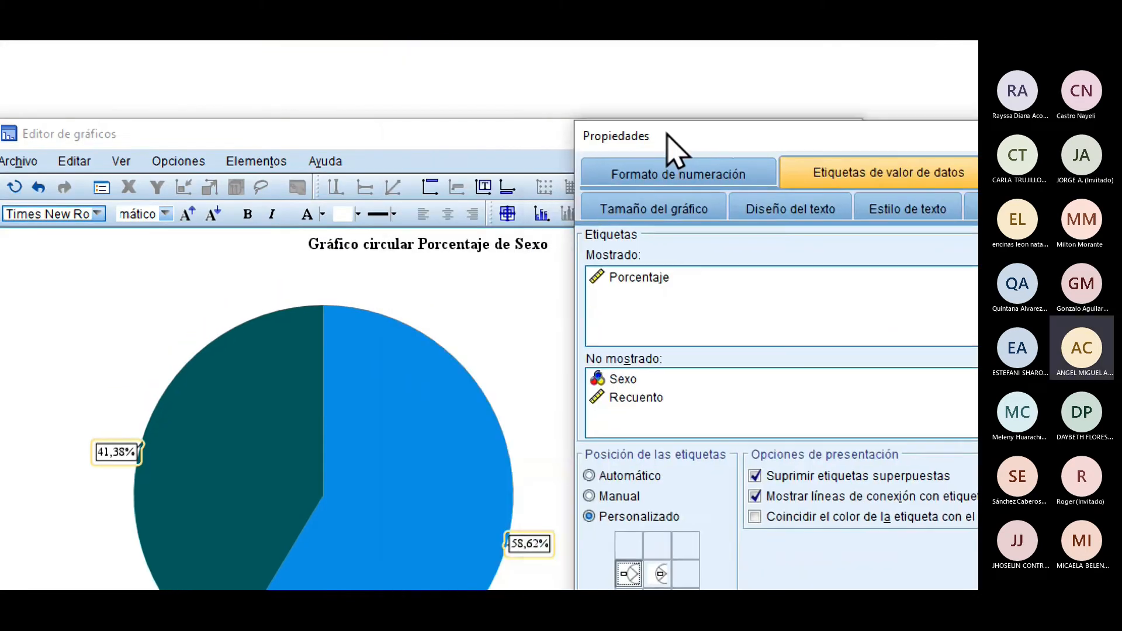
left_click(663, 444)
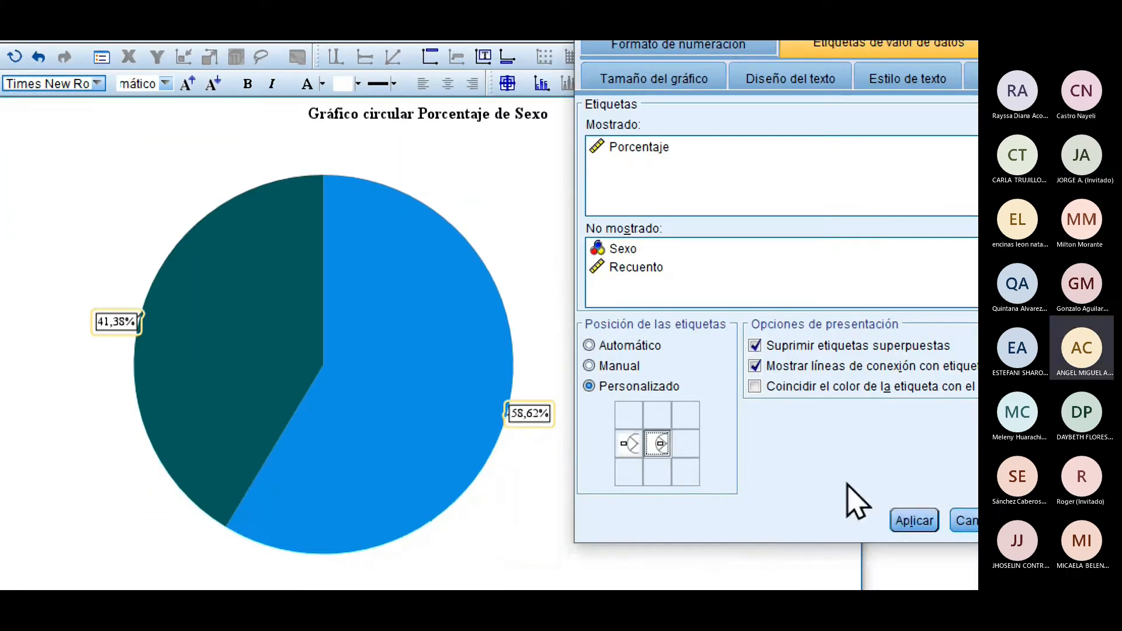
left_click(902, 522)
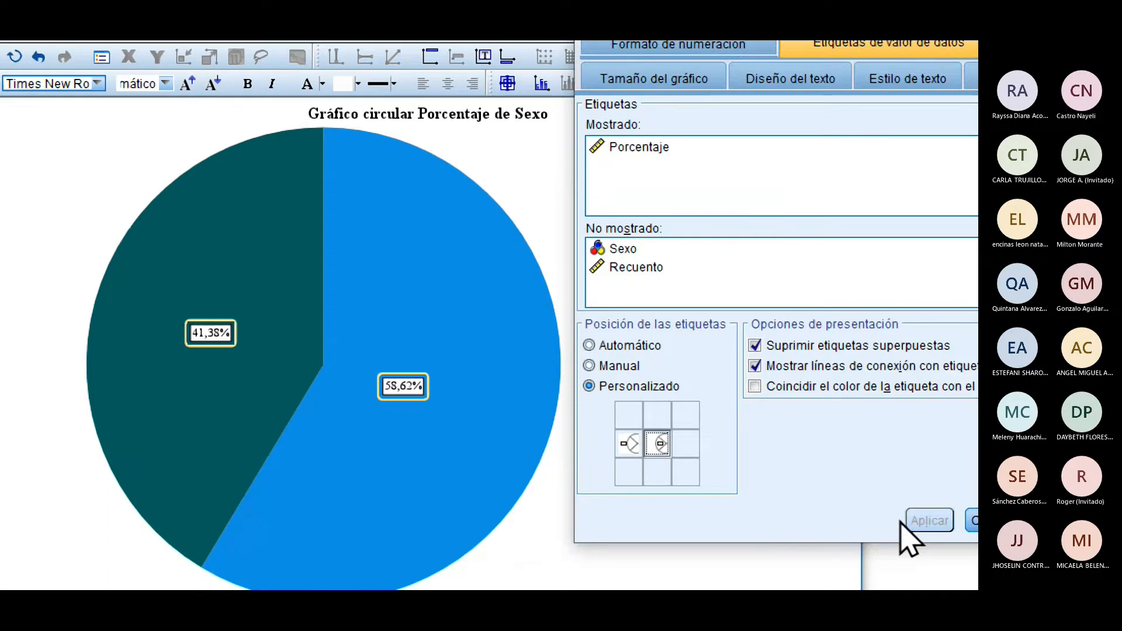
left_click(537, 346)
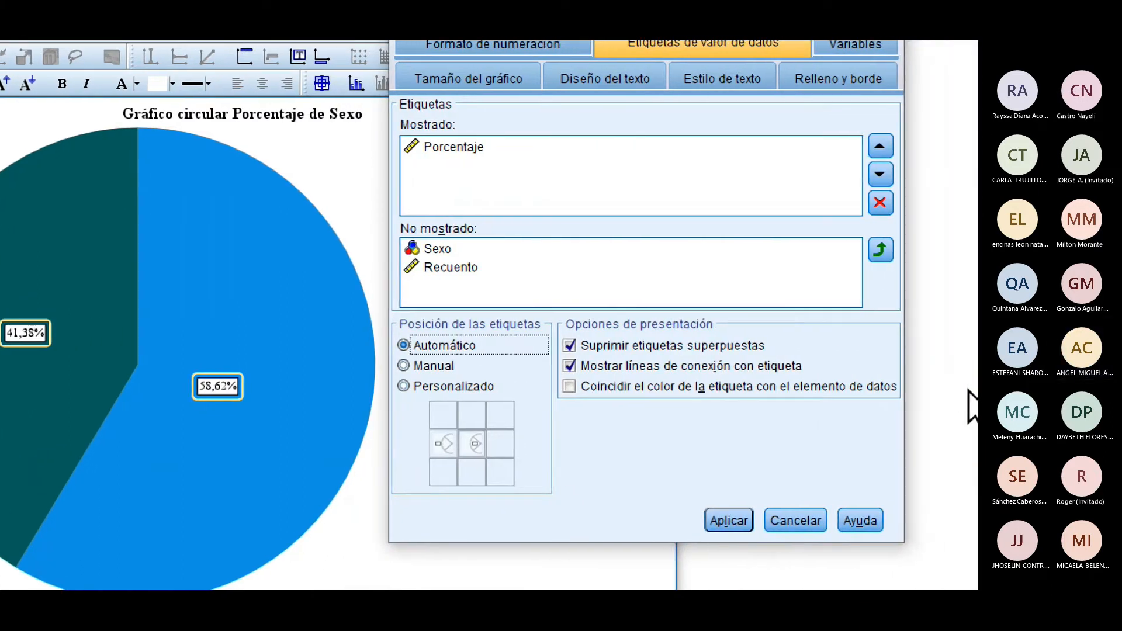
Step: Replace Porcentaje with Recuento as the displayed data label on the pie slices and apply it
left_click(478, 151)
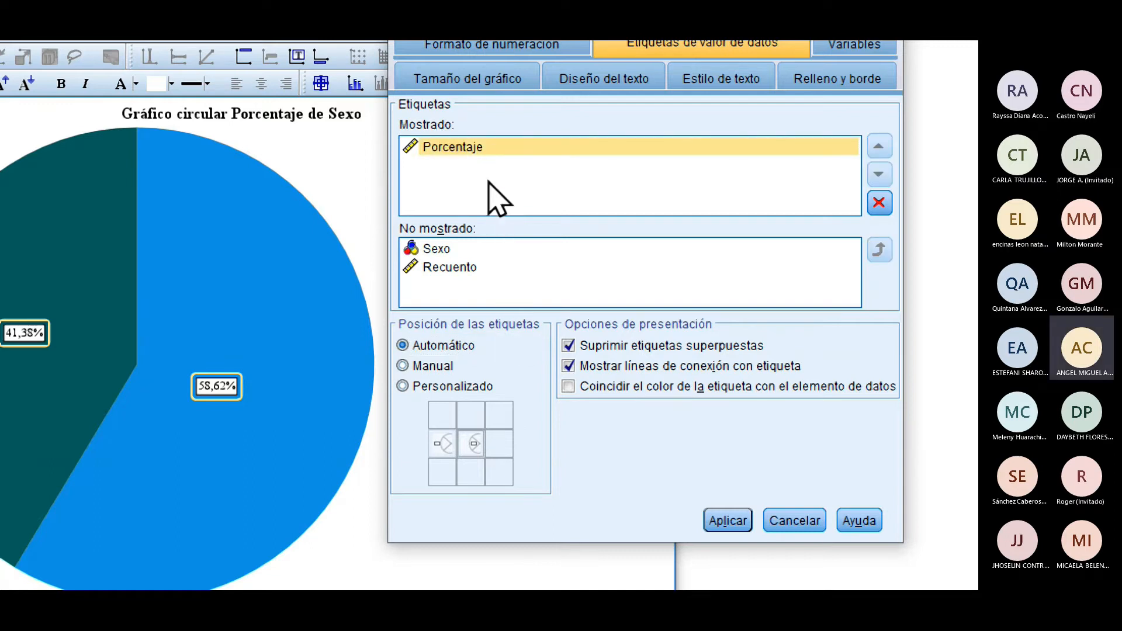
left_click(879, 203)
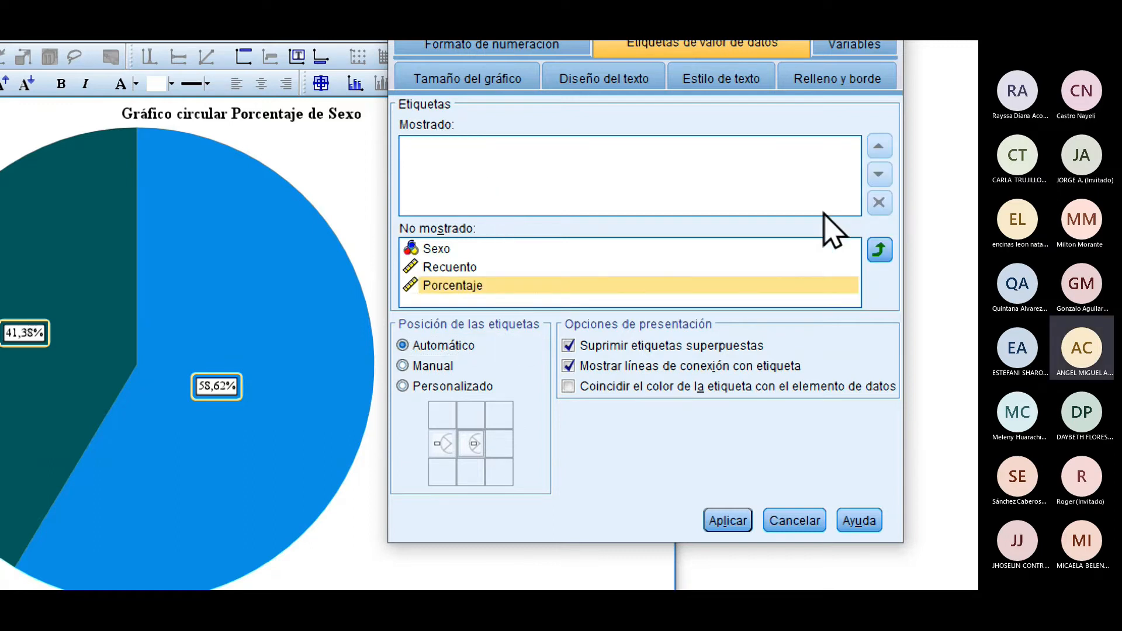
left_click(517, 266)
left_click(879, 250)
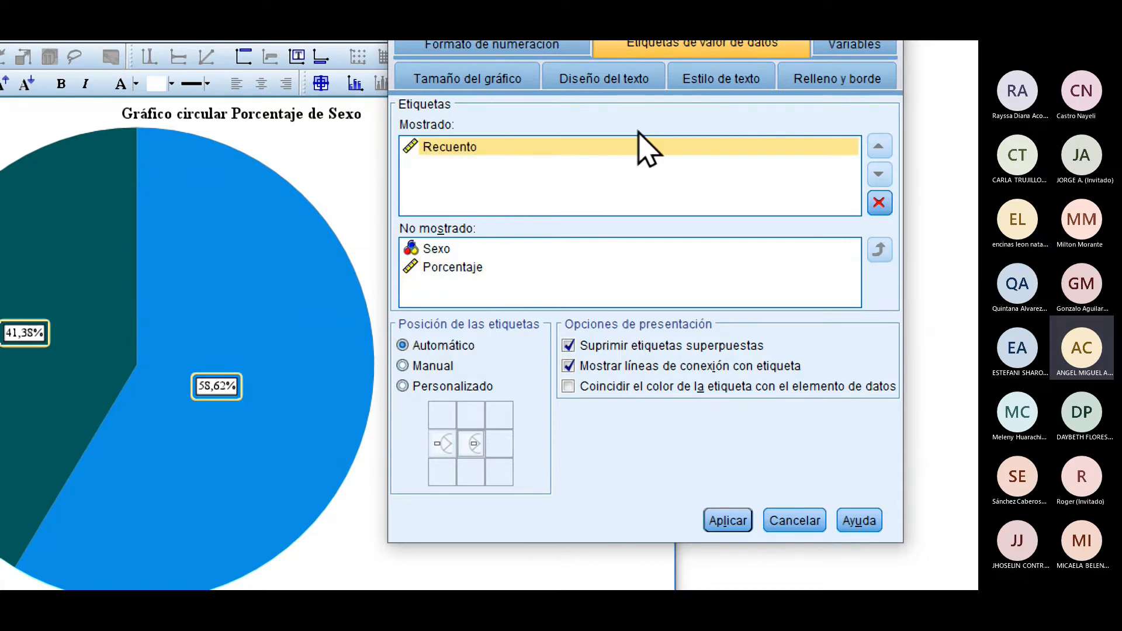
left_click(737, 526)
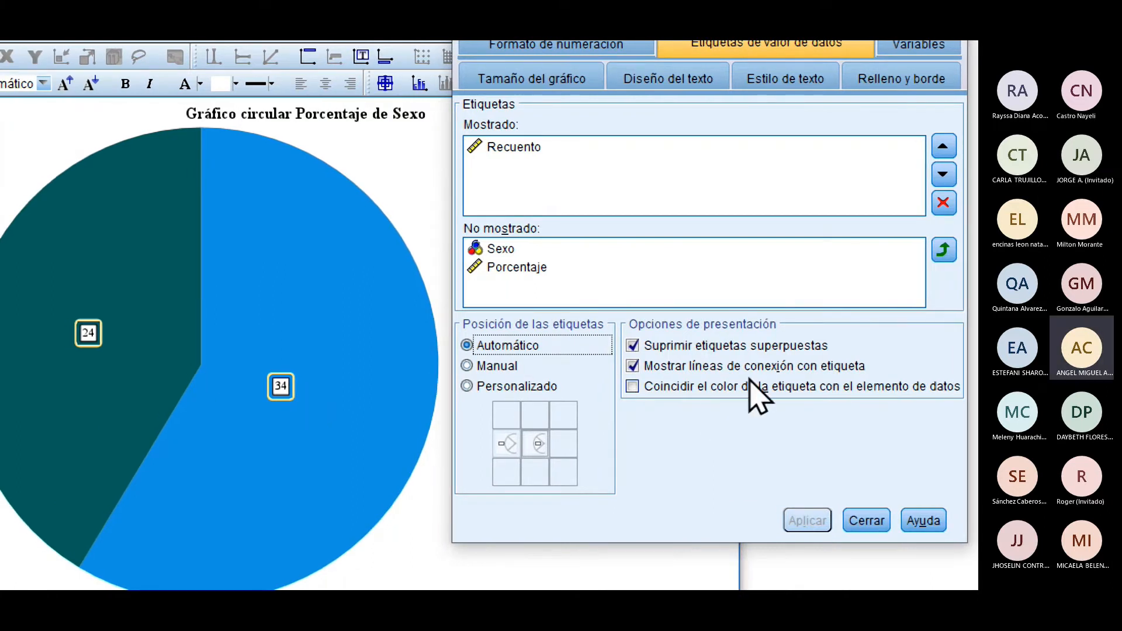
Step: Restore Porcentaje as the only displayed data label by removing Recuento, and apply the change
left_click(594, 270)
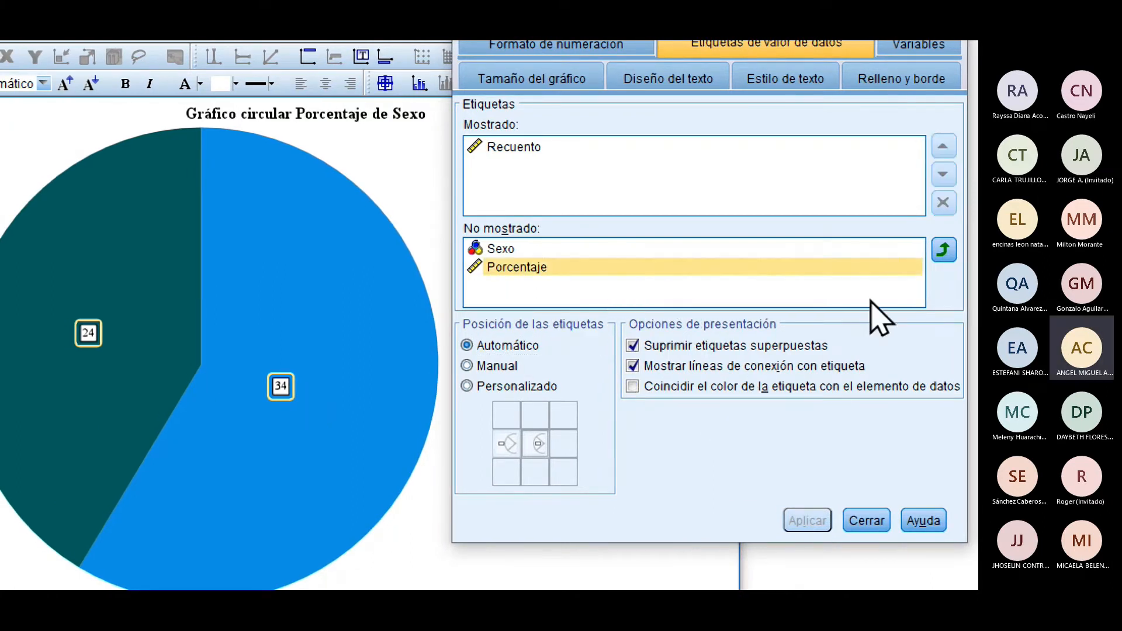
left_click(943, 253)
left_click(642, 151)
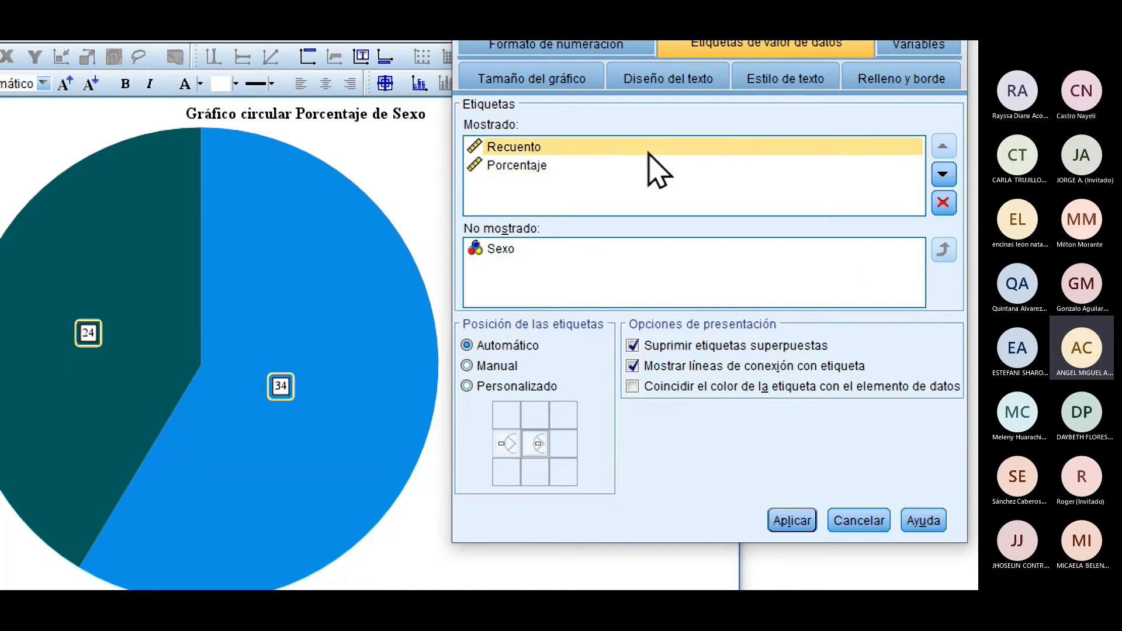
left_click(945, 203)
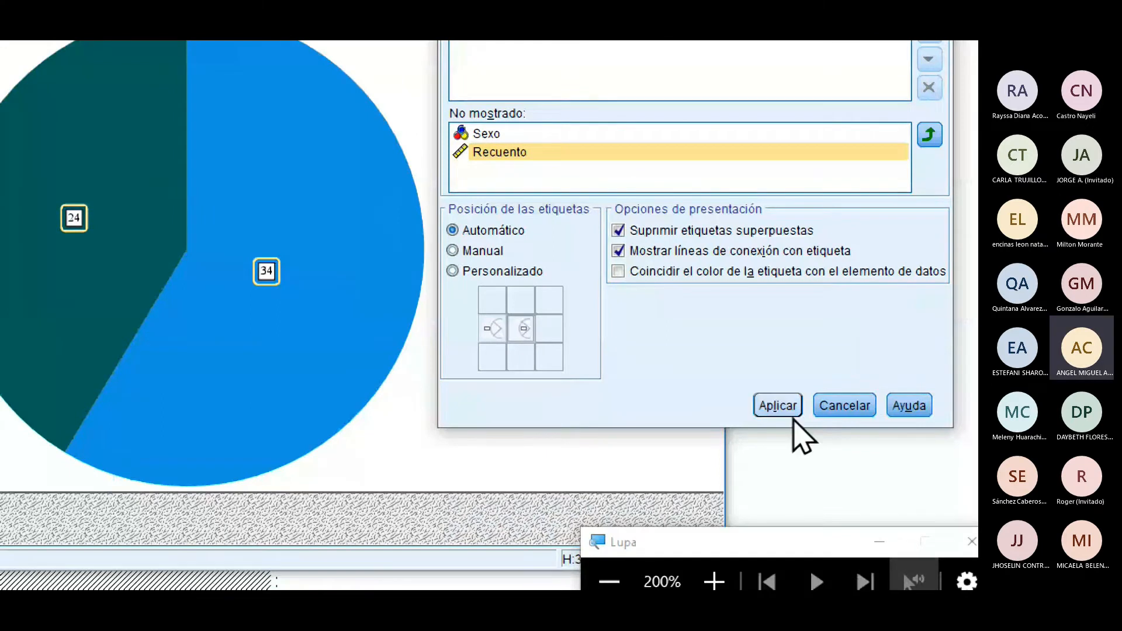
left_click(780, 408)
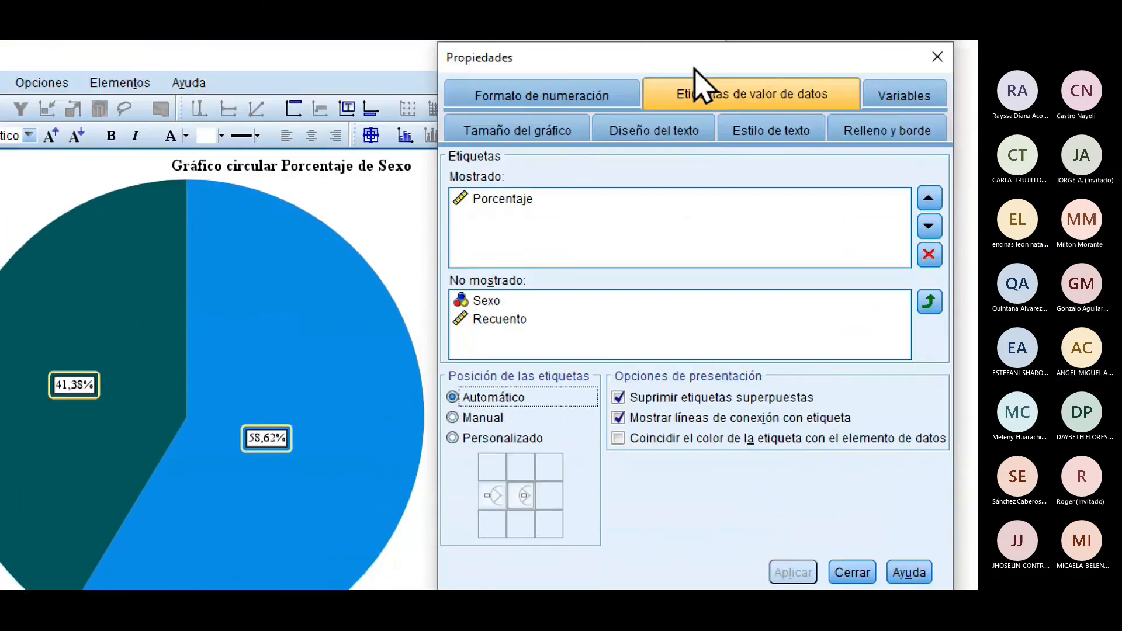
Step: Review the labels' number format, variables and fill properties and the pie's size, categories, variables and depth-and-angle properties, and close them
left_click(575, 51)
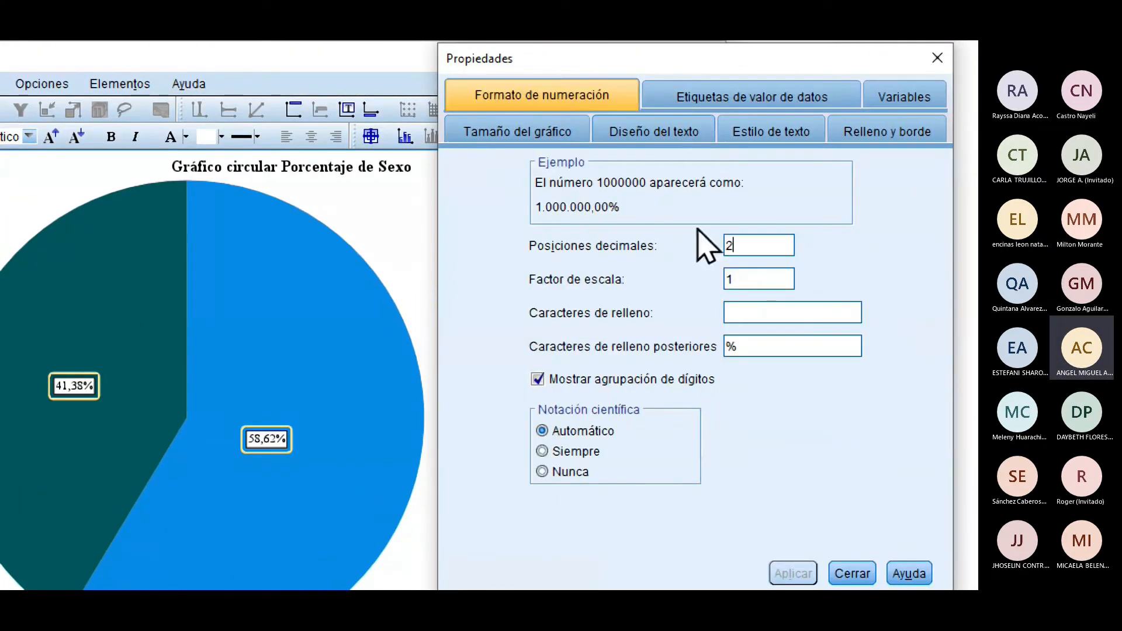
left_click(876, 103)
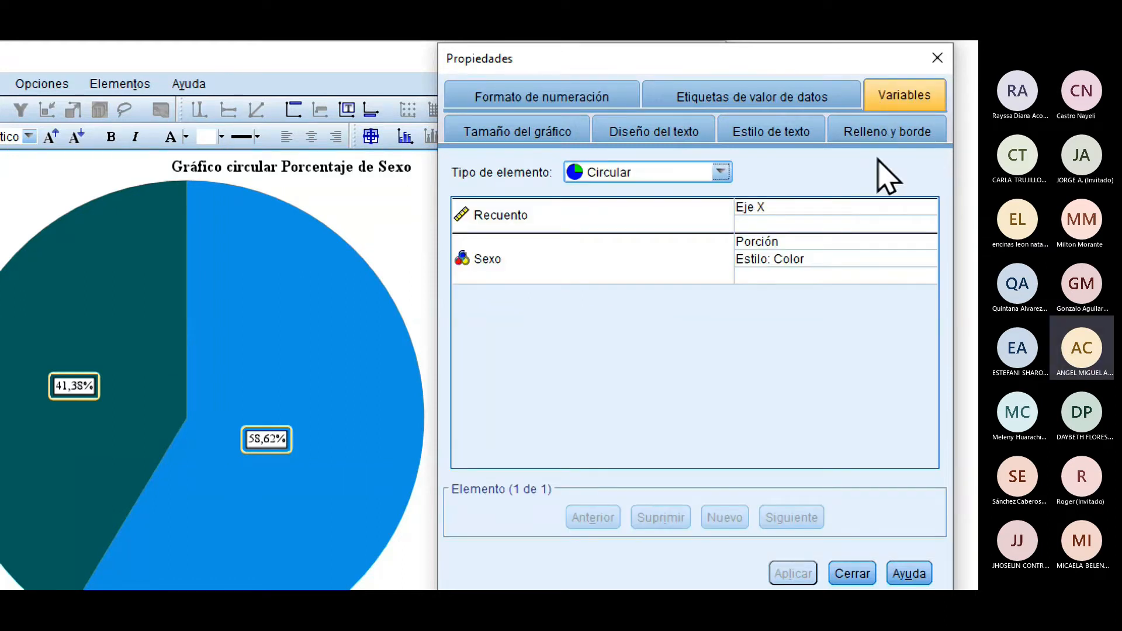
left_click(882, 133)
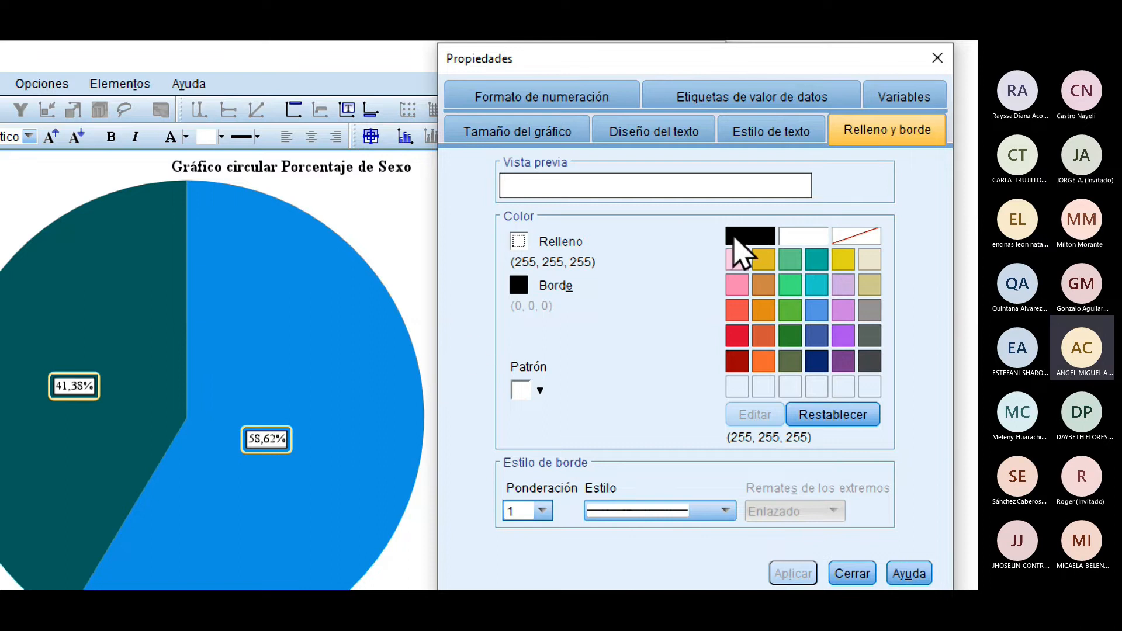
left_click(326, 413)
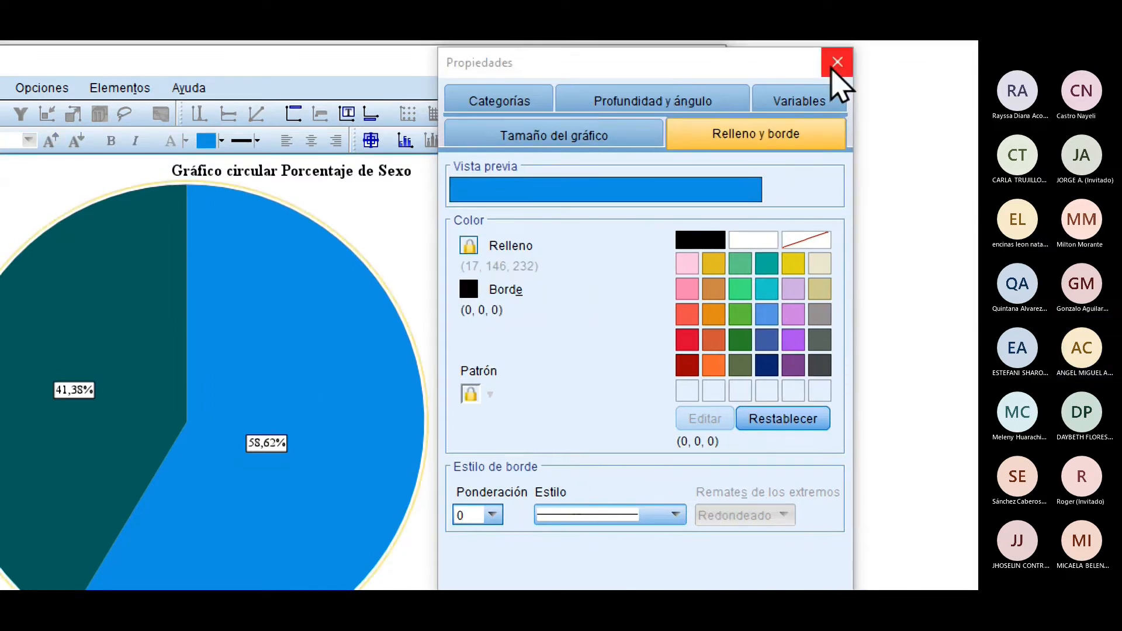
left_click(602, 138)
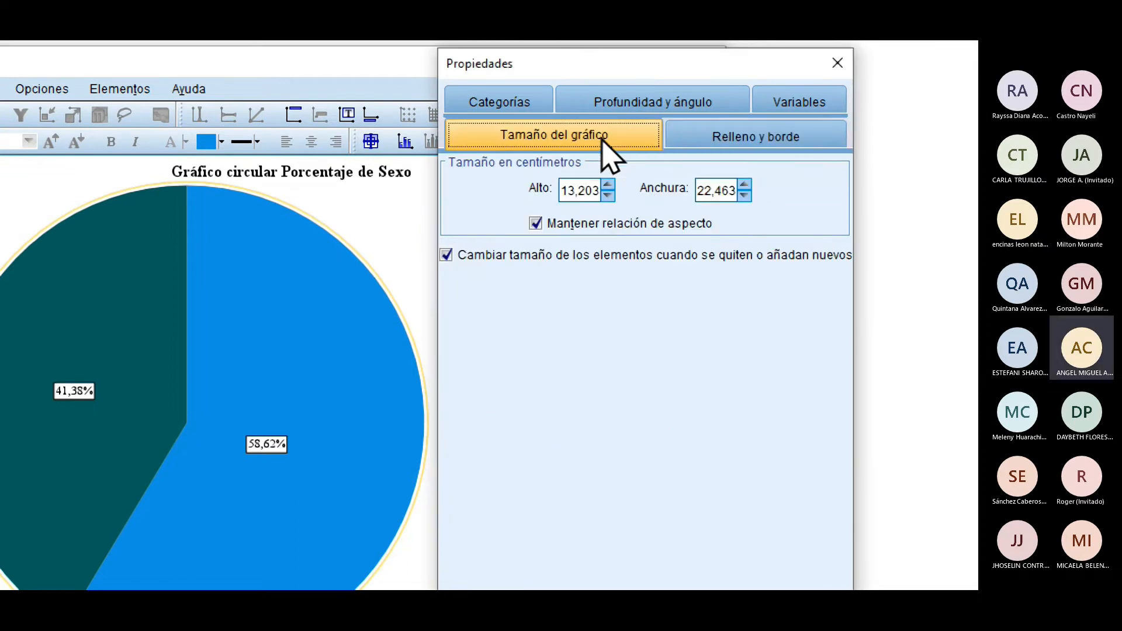
left_click(512, 108)
left_click(671, 111)
left_click(781, 108)
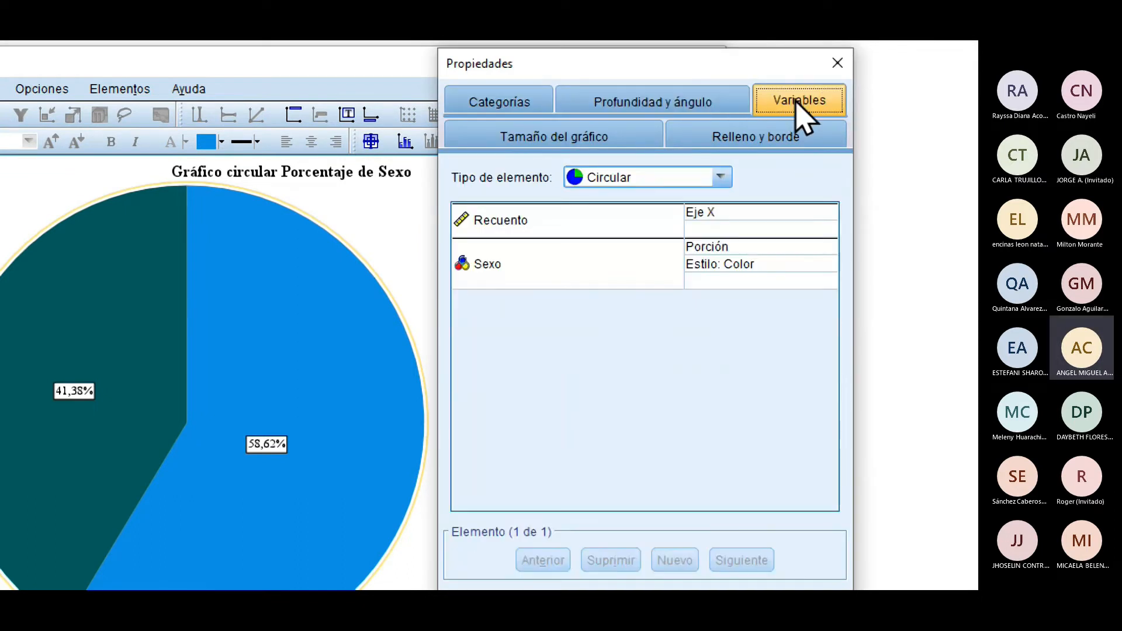
left_click(720, 107)
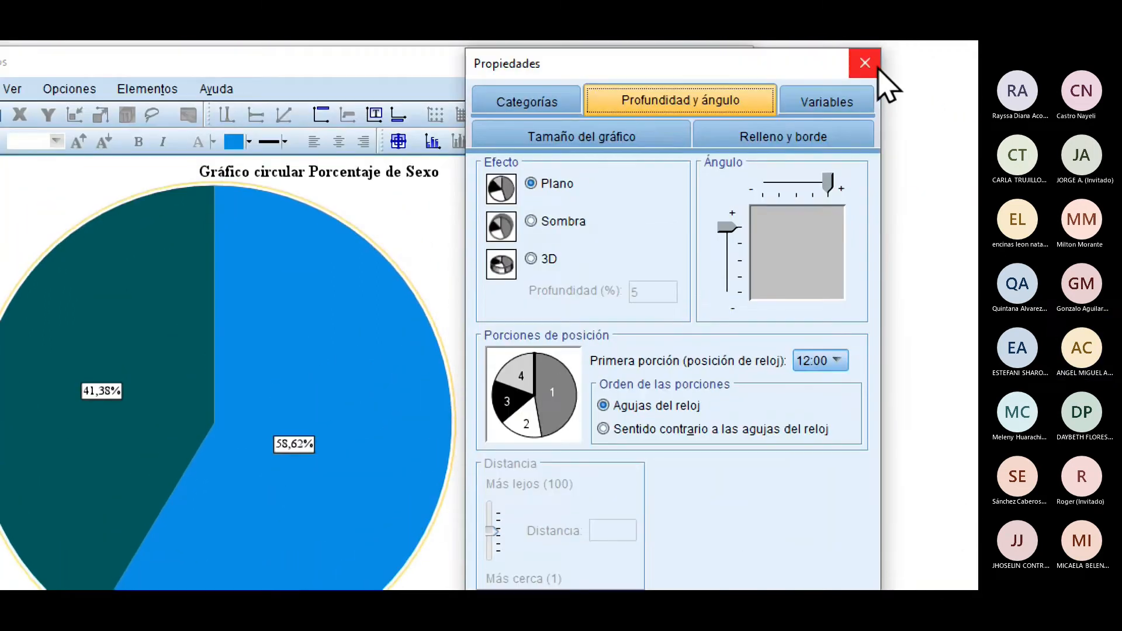
left_click(881, 82)
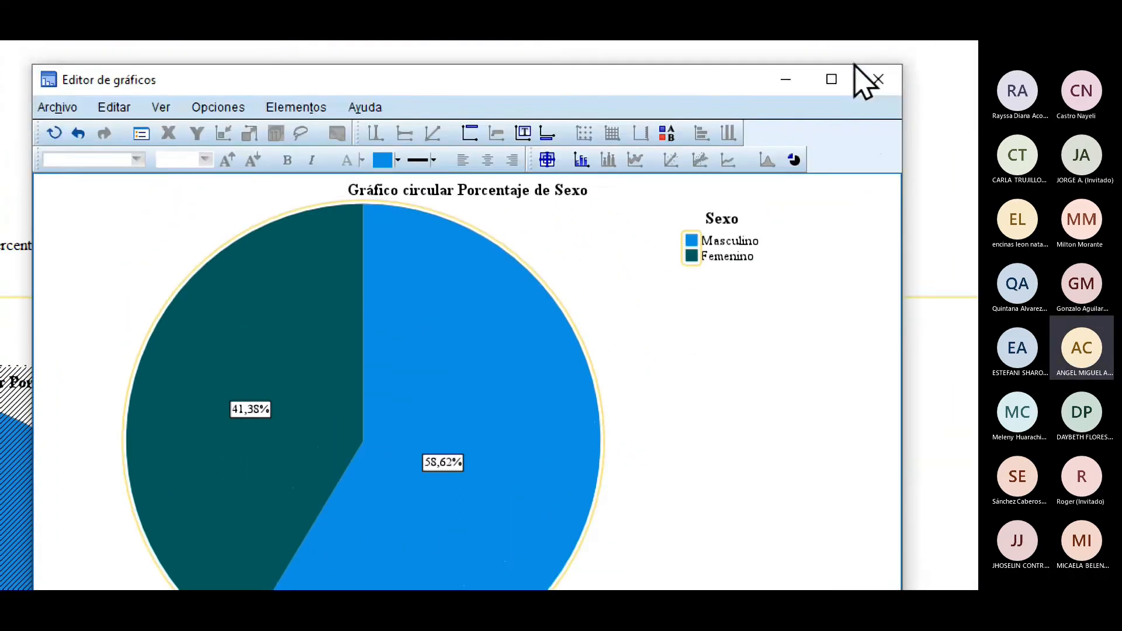
Step: Explode the slices of the Sexo pie chart, and join them back into a whole pie
left_click(794, 165)
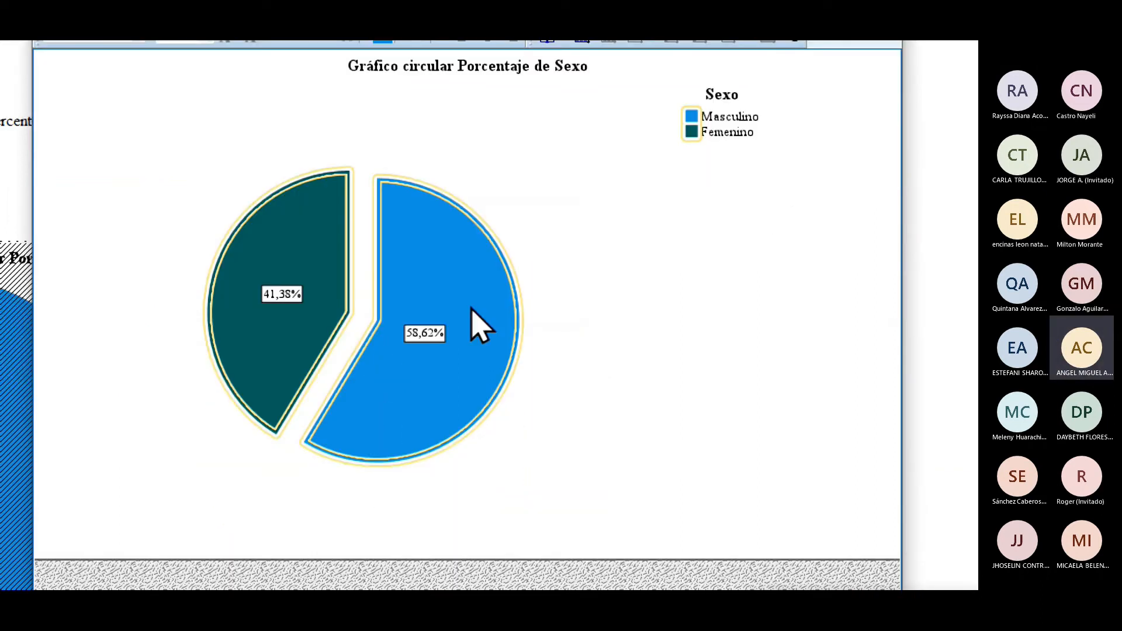
left_click(535, 350)
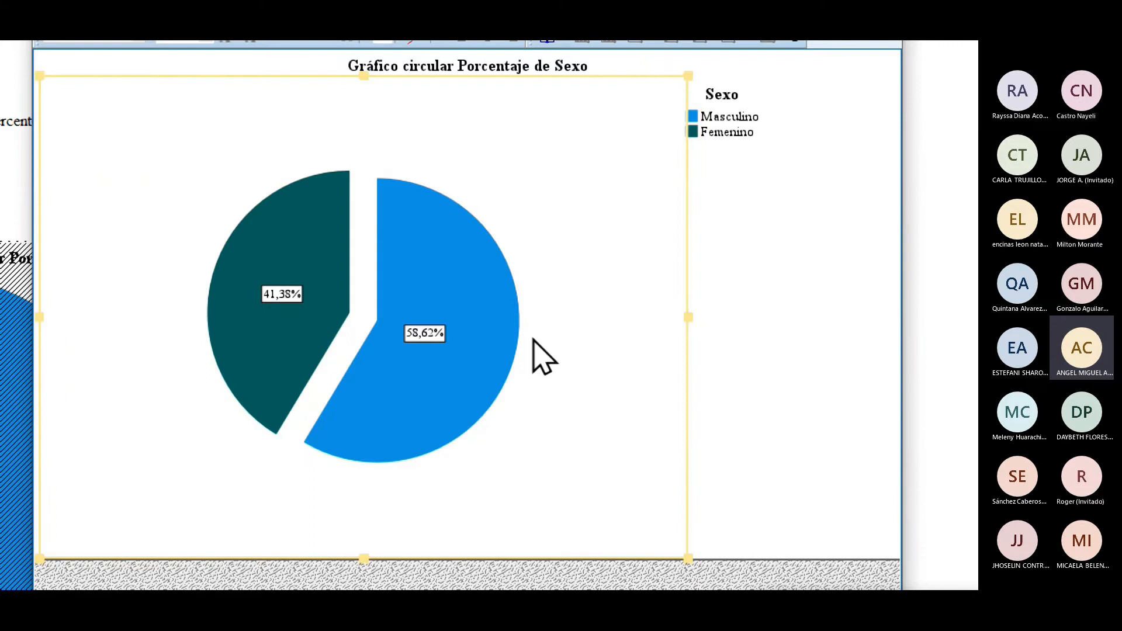
left_click(432, 306)
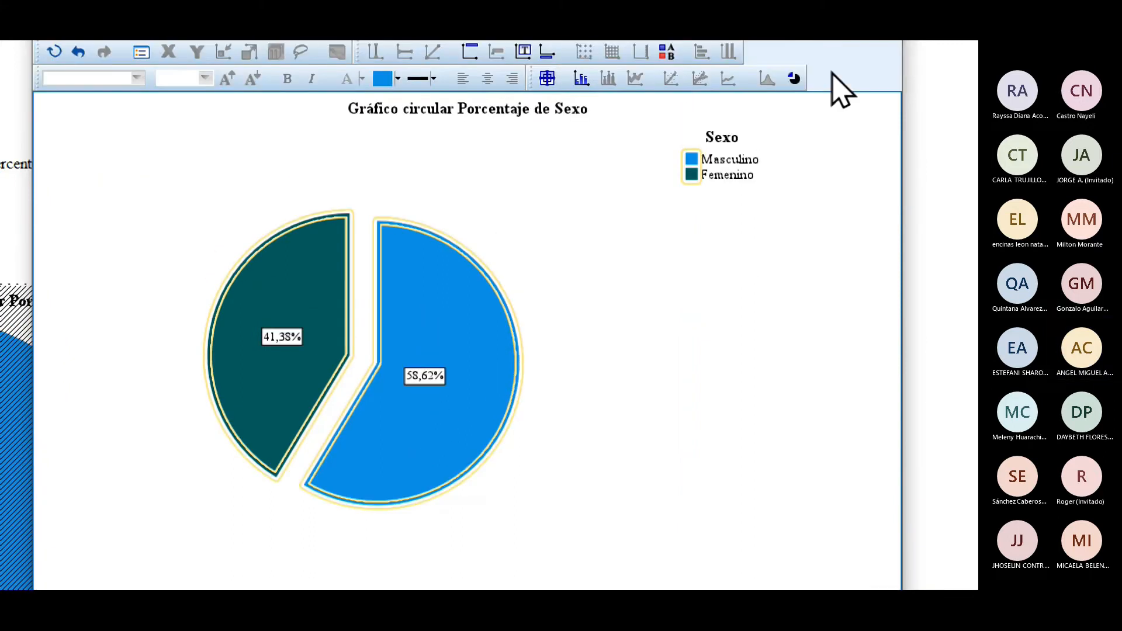
left_click(795, 87)
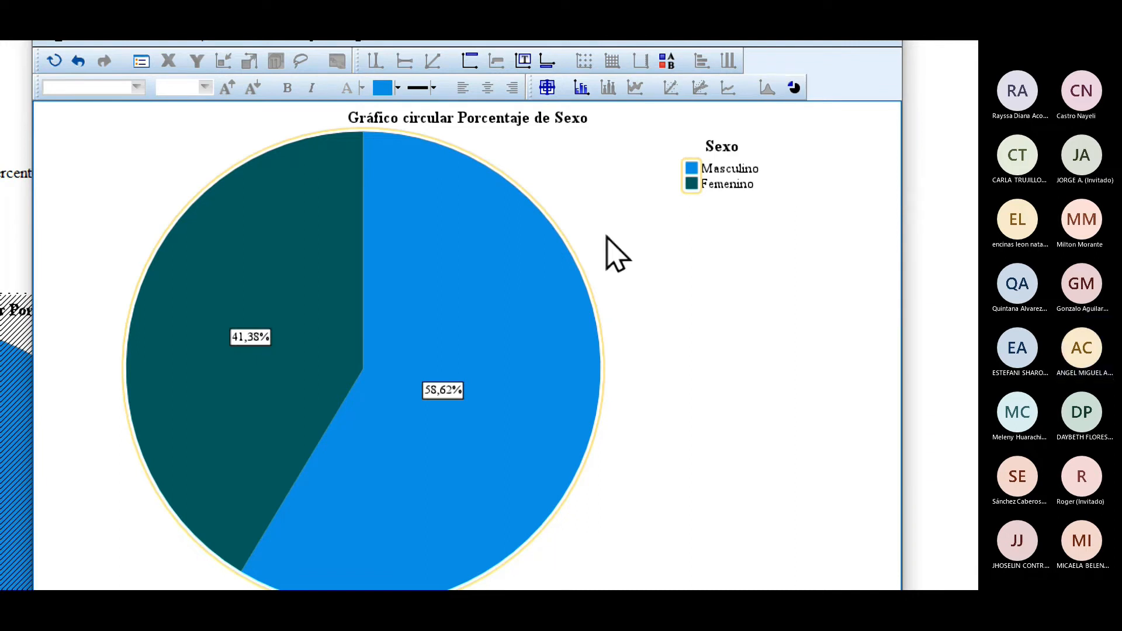
Step: Select only the Masculino slice of the pie
left_click(752, 288)
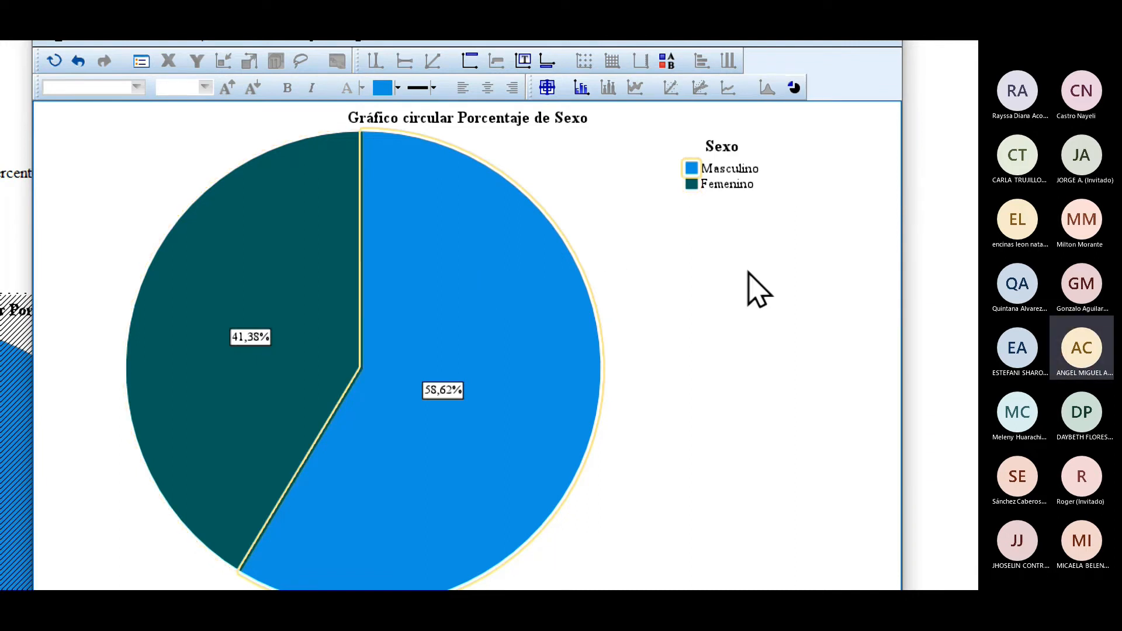
left_click(448, 328)
left_click(449, 329)
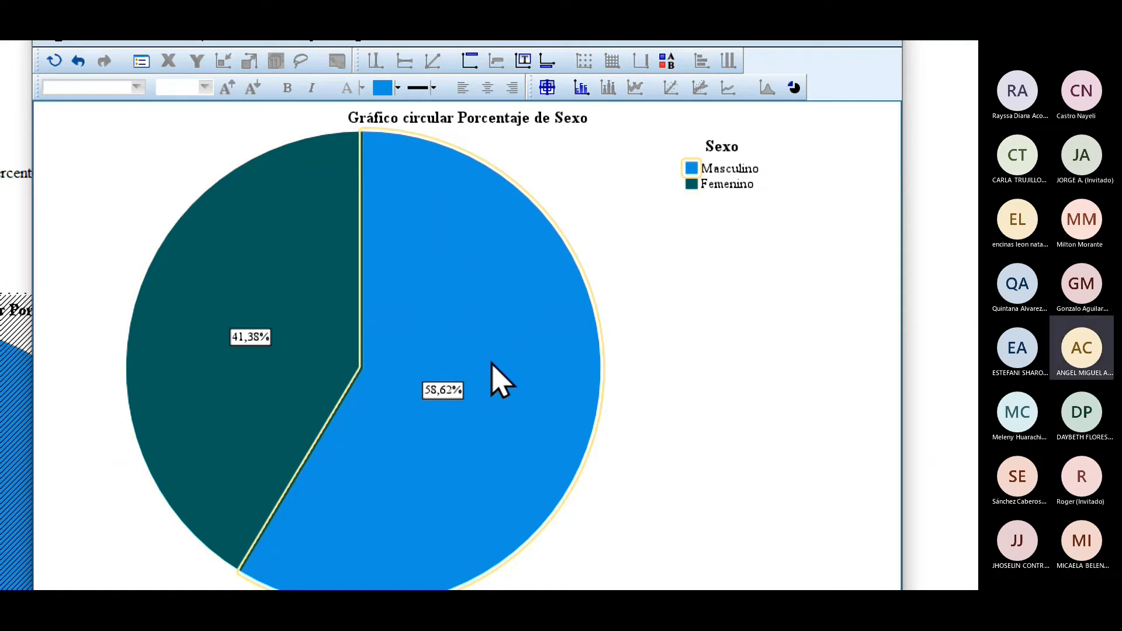
scroll(468, 575, "down", 2)
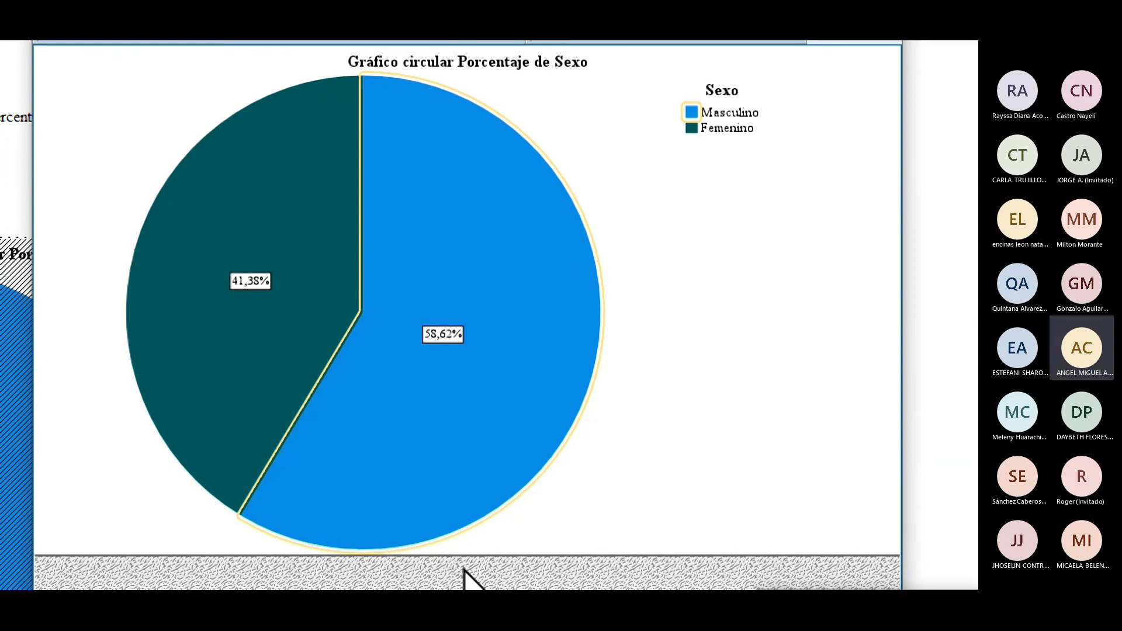
Step: Try to recolour only the Femenino slice with a red fill from the colour palette
left_click(298, 256)
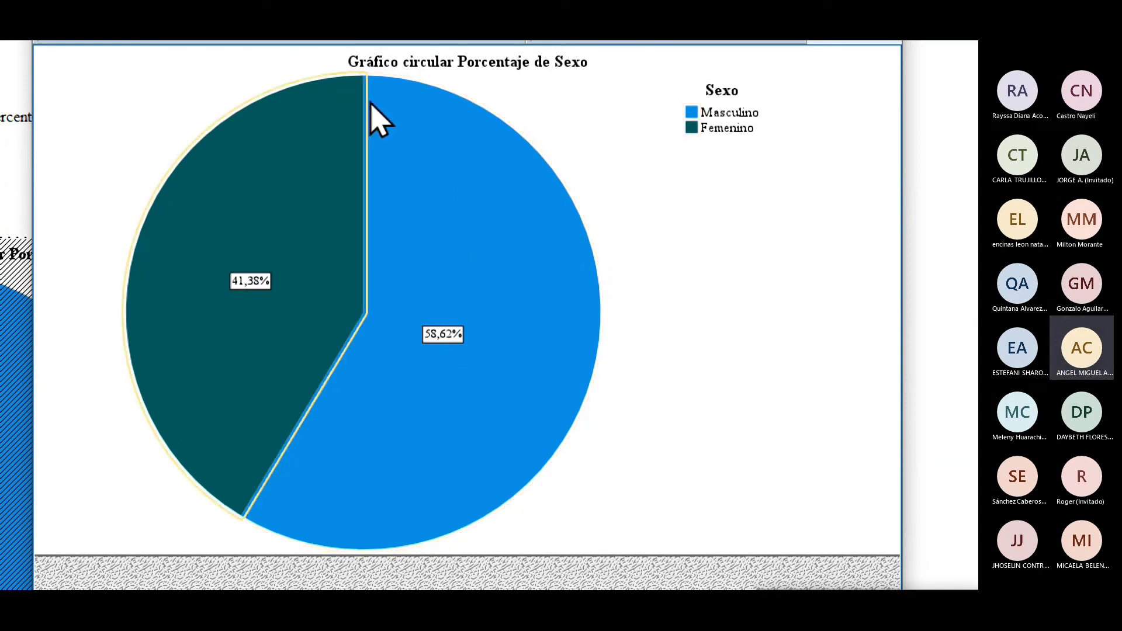
scroll(350, 199, "up", 3)
left_click(399, 114)
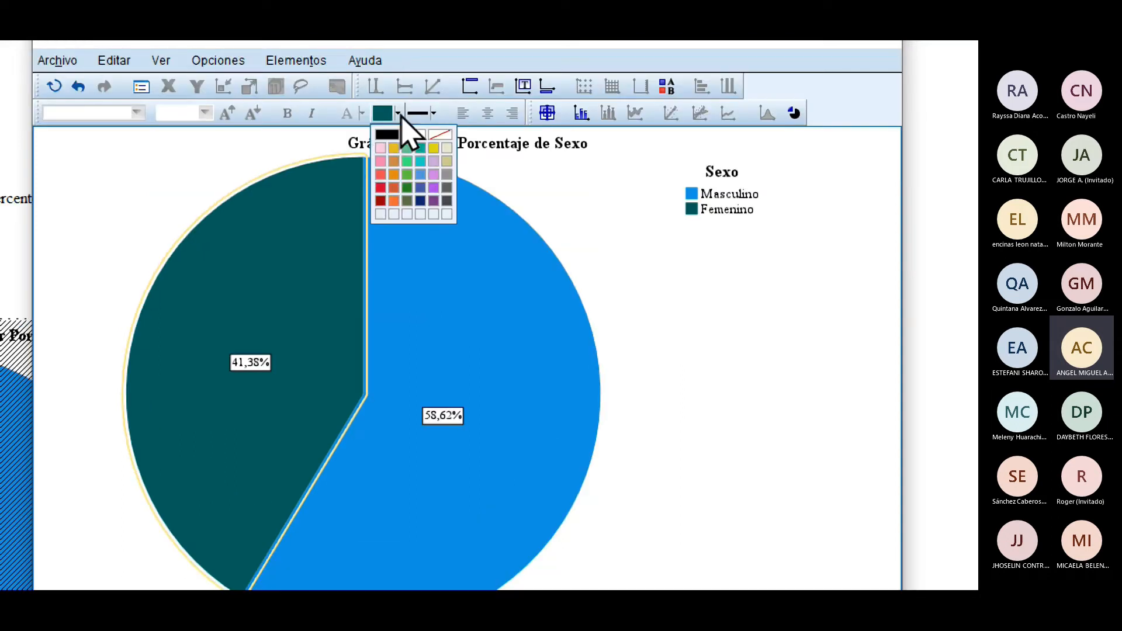
left_click(381, 181)
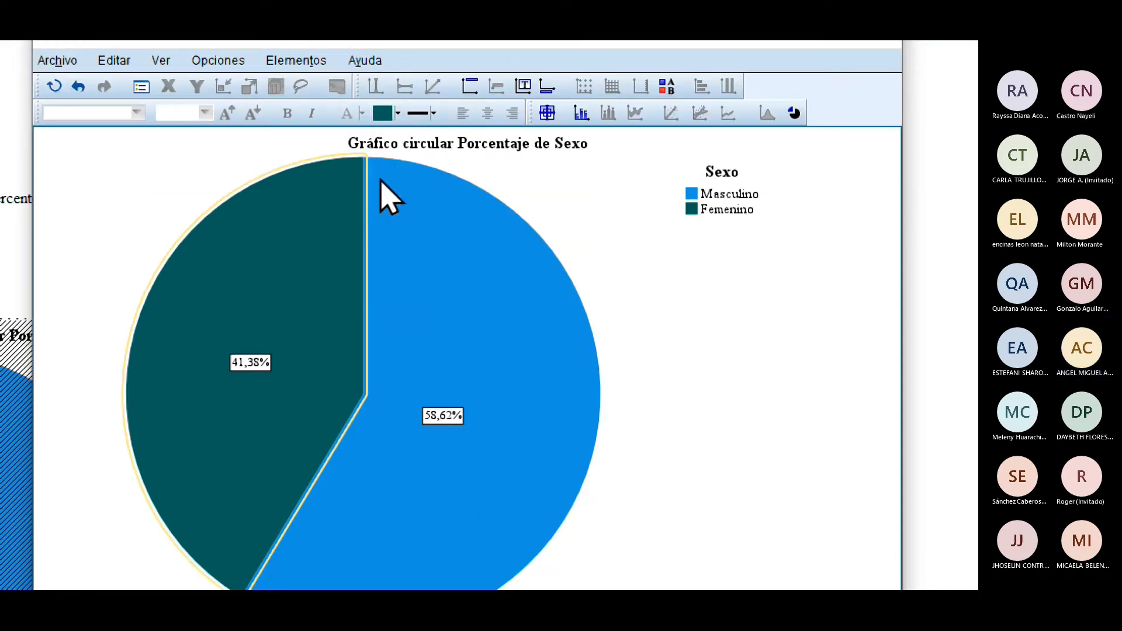
left_click(397, 114)
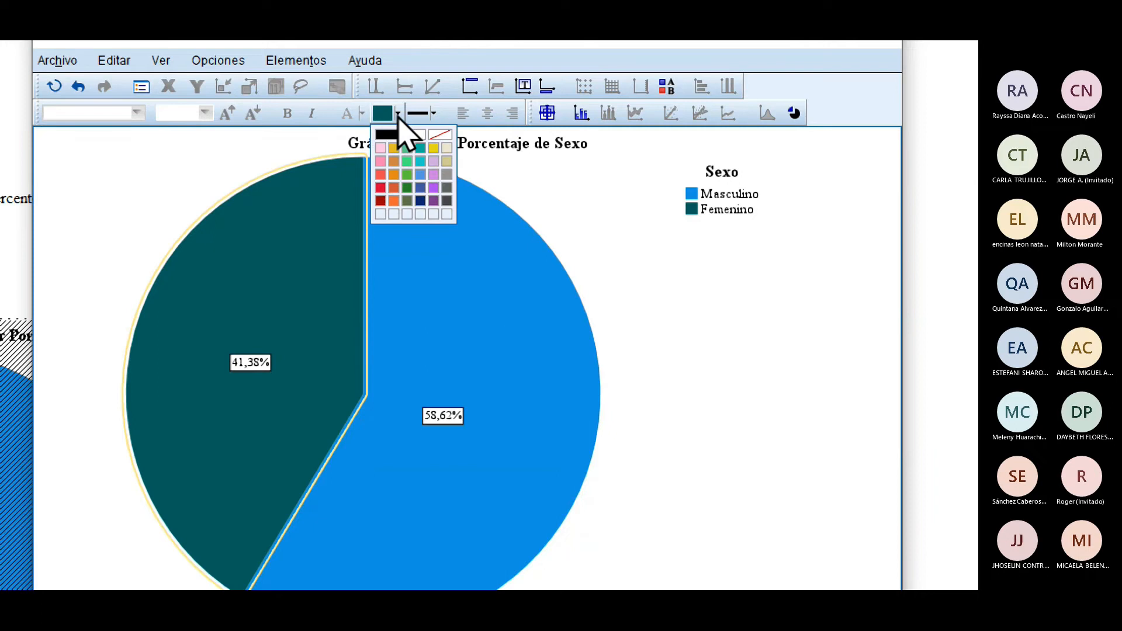
left_click(384, 180)
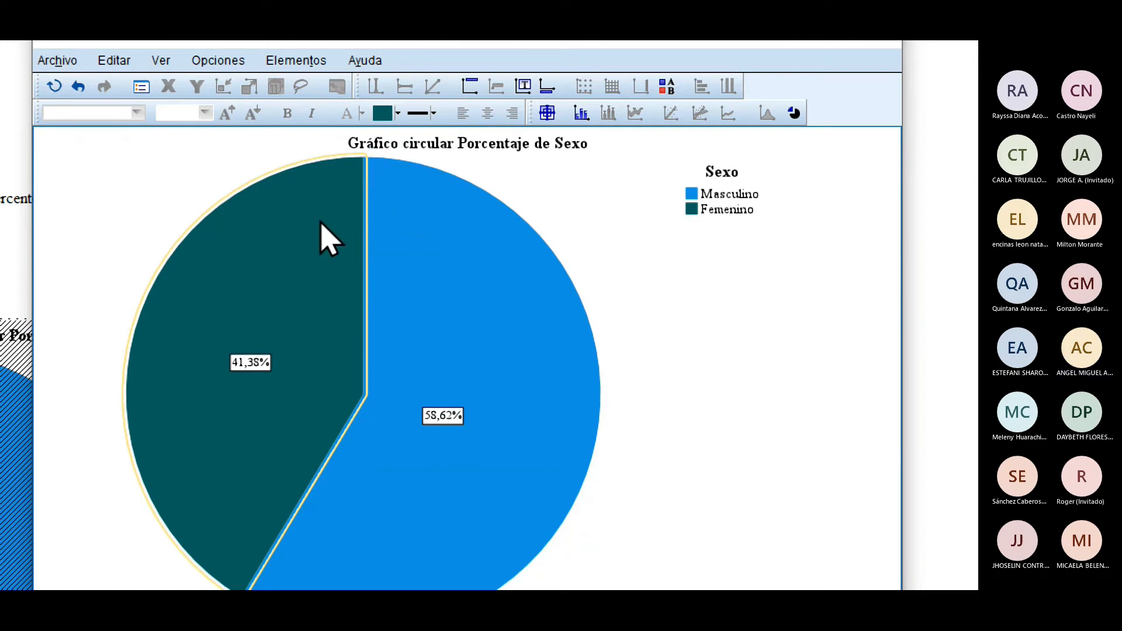
Step: Try to apply a red (215, 0, 51) border colour to the Femenino slice, and close its properties
double_click(316, 226)
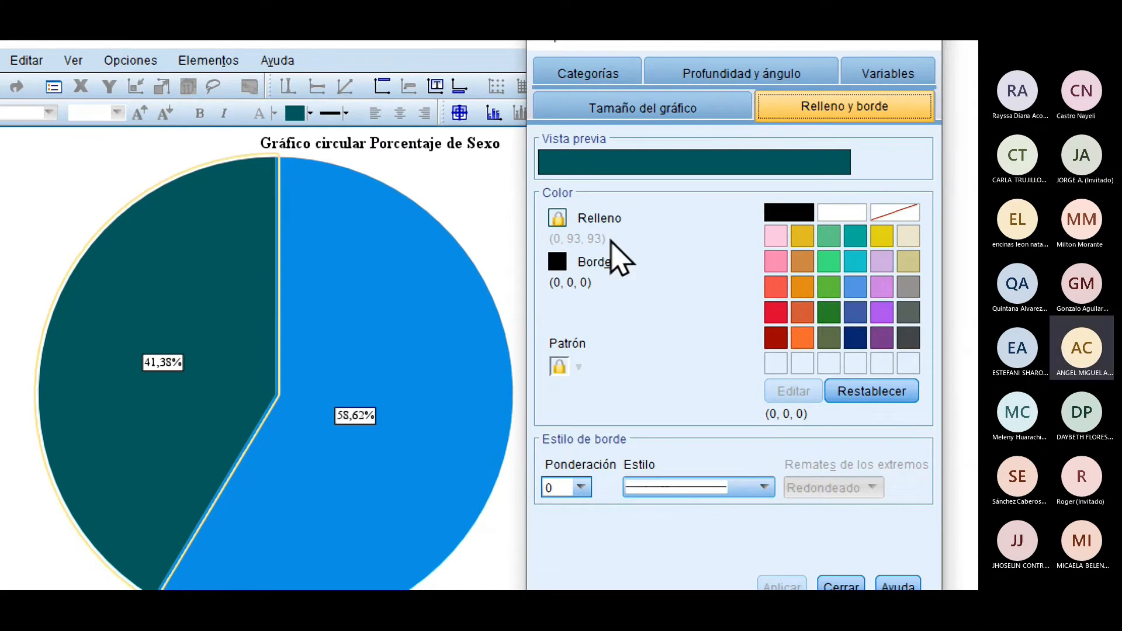
left_click(562, 225)
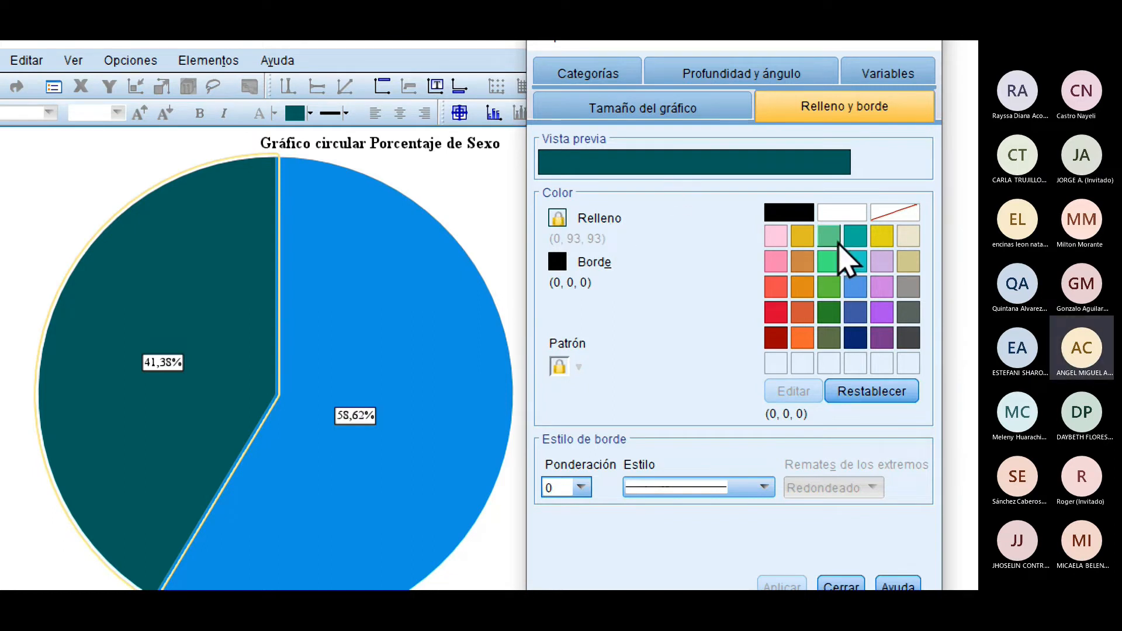
left_click(780, 311)
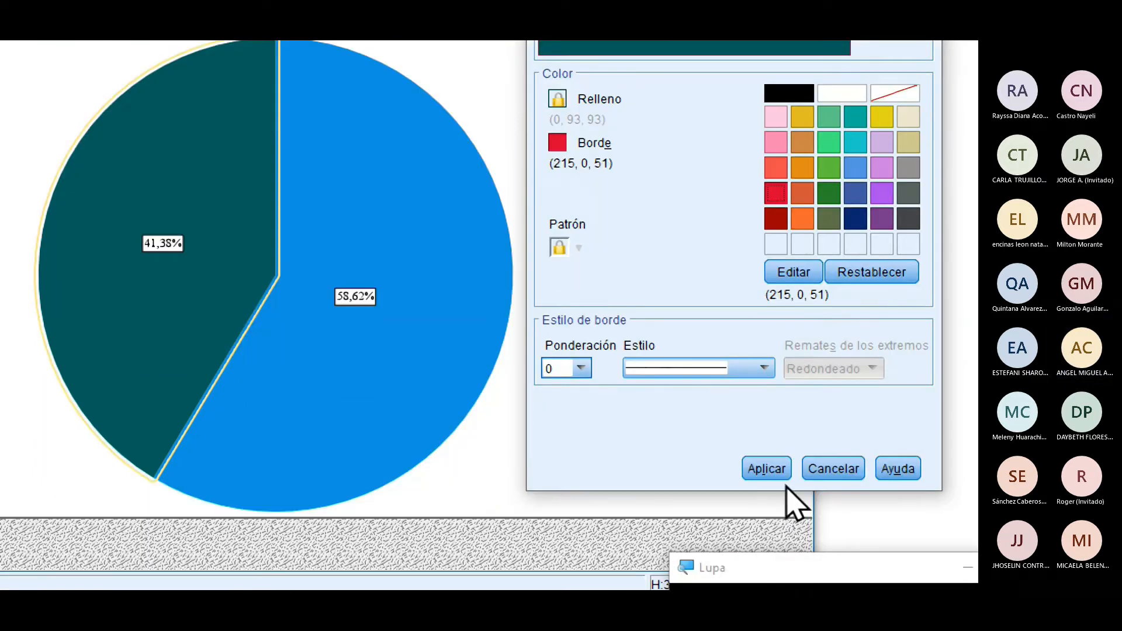
left_click(777, 587)
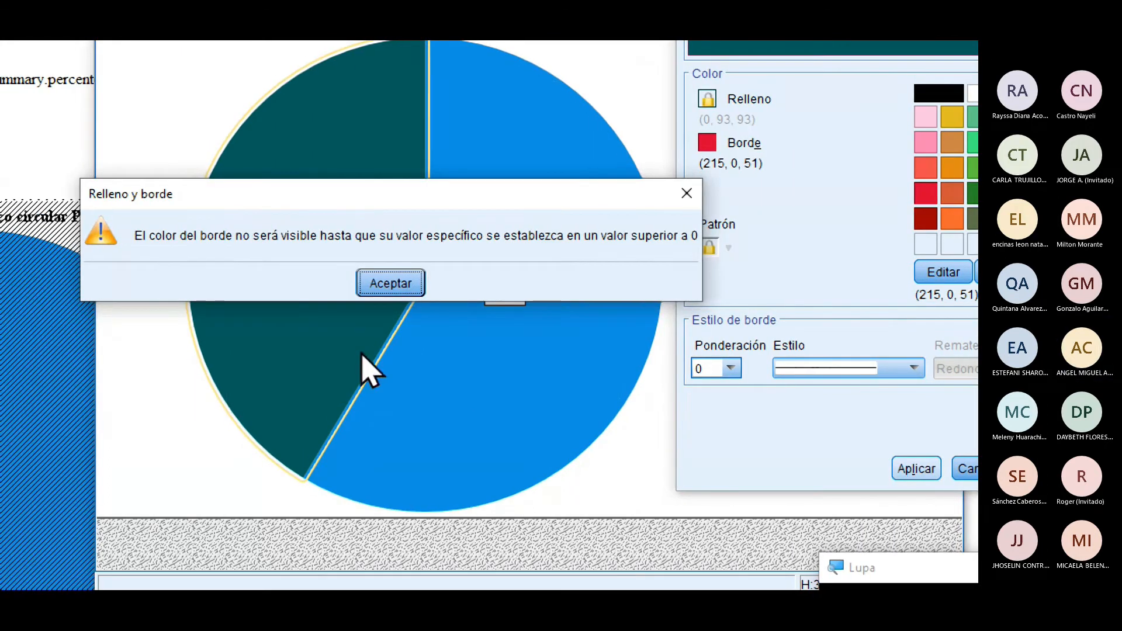
left_click(391, 284)
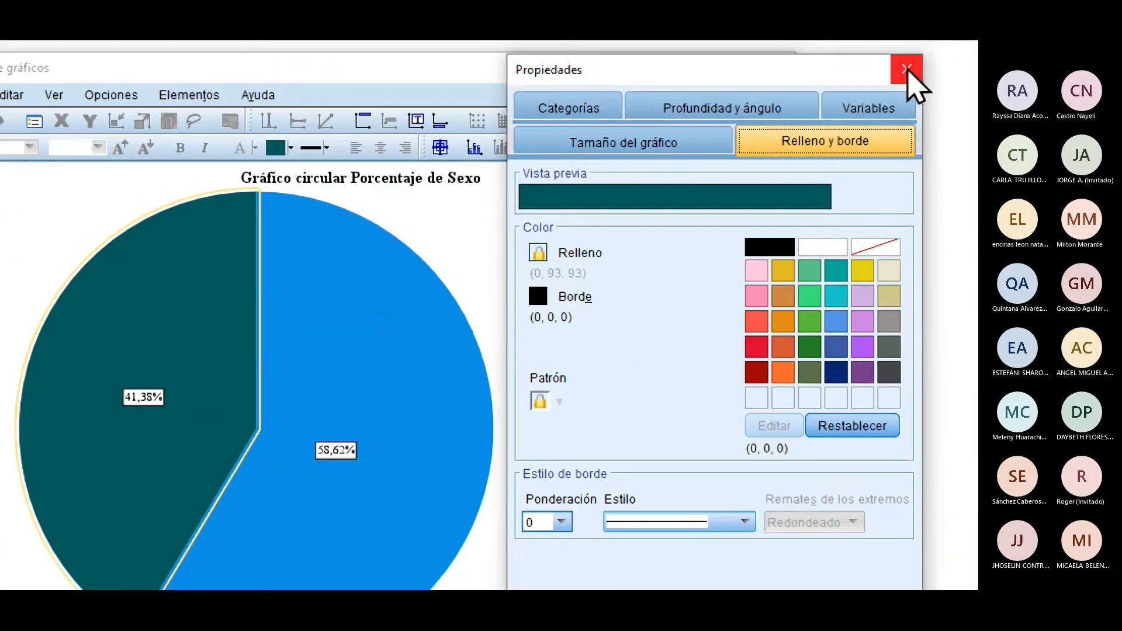
left_click(906, 69)
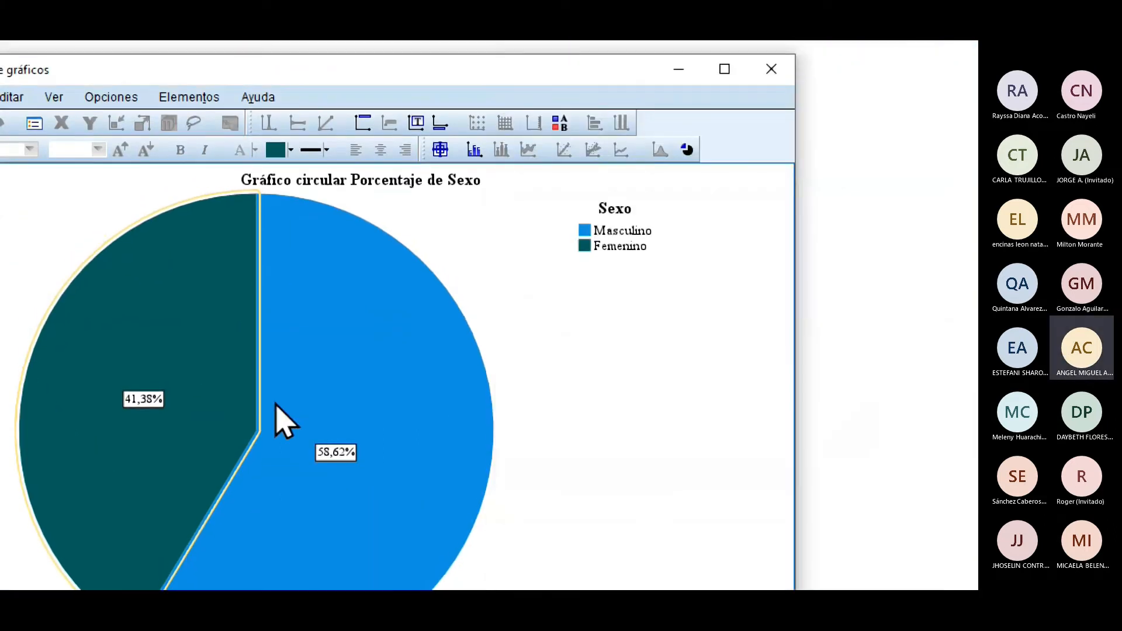
Step: Try to recolour only the Masculino slice with a red fill from the colour palette
left_click(308, 389)
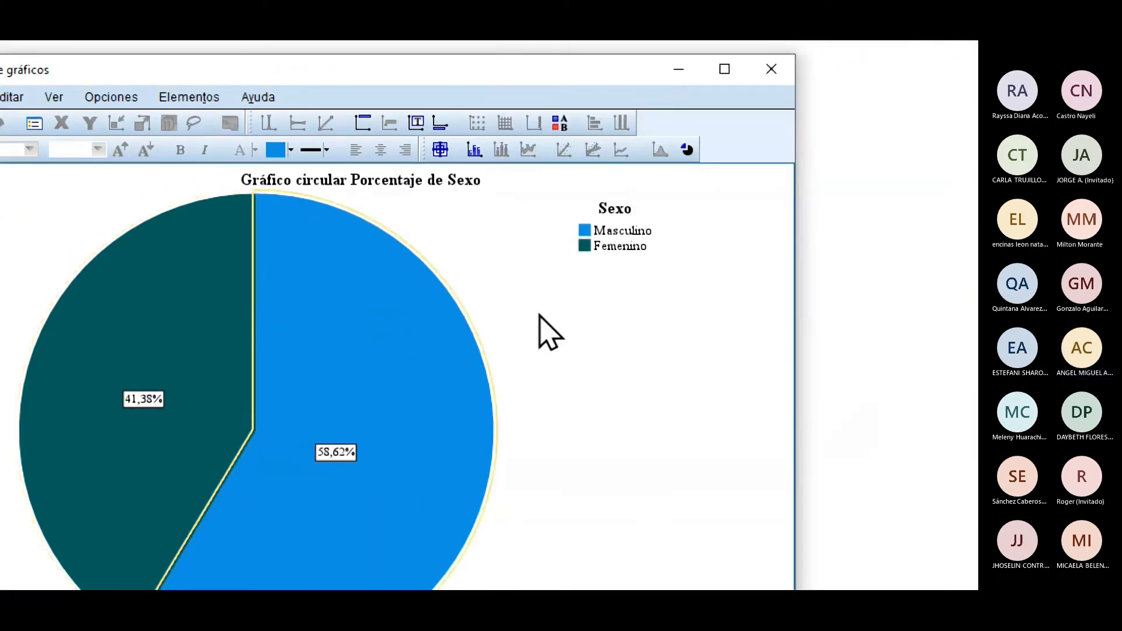
left_click(291, 153)
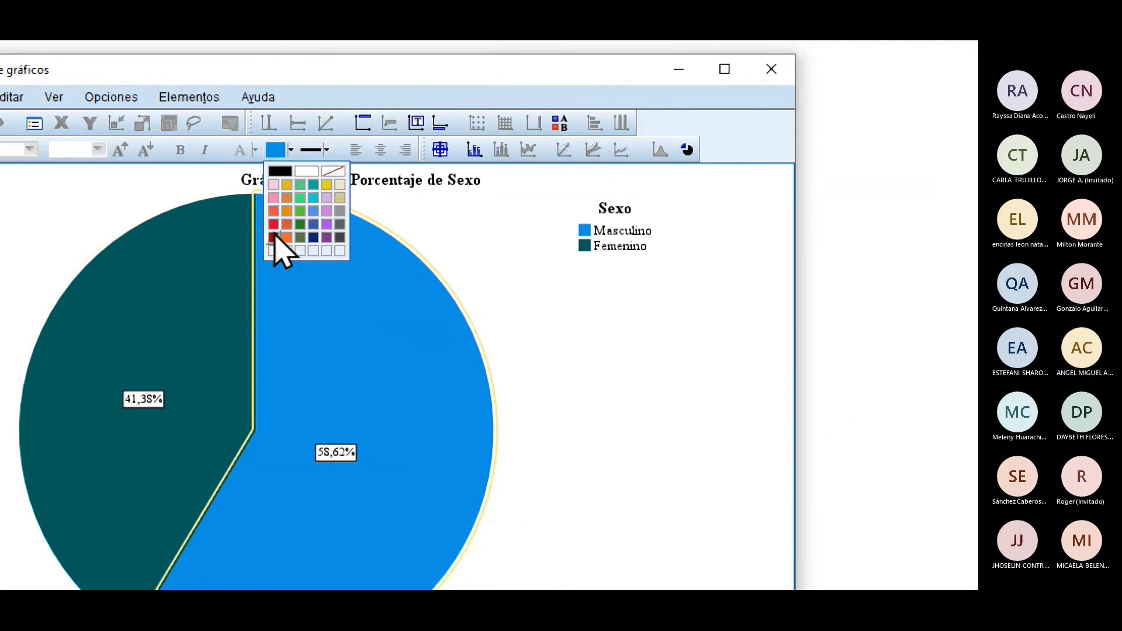
left_click(275, 230)
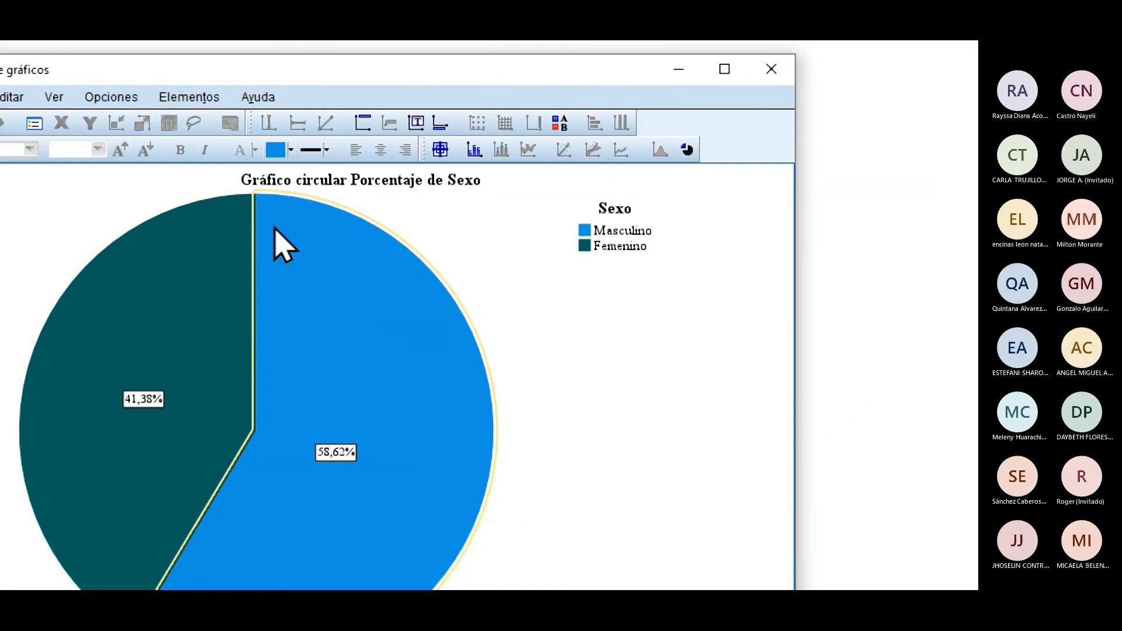
Step: Review the Masculino slice's fill and border, chart size, categories, depth-and-angle and variables properties
double_click(275, 229)
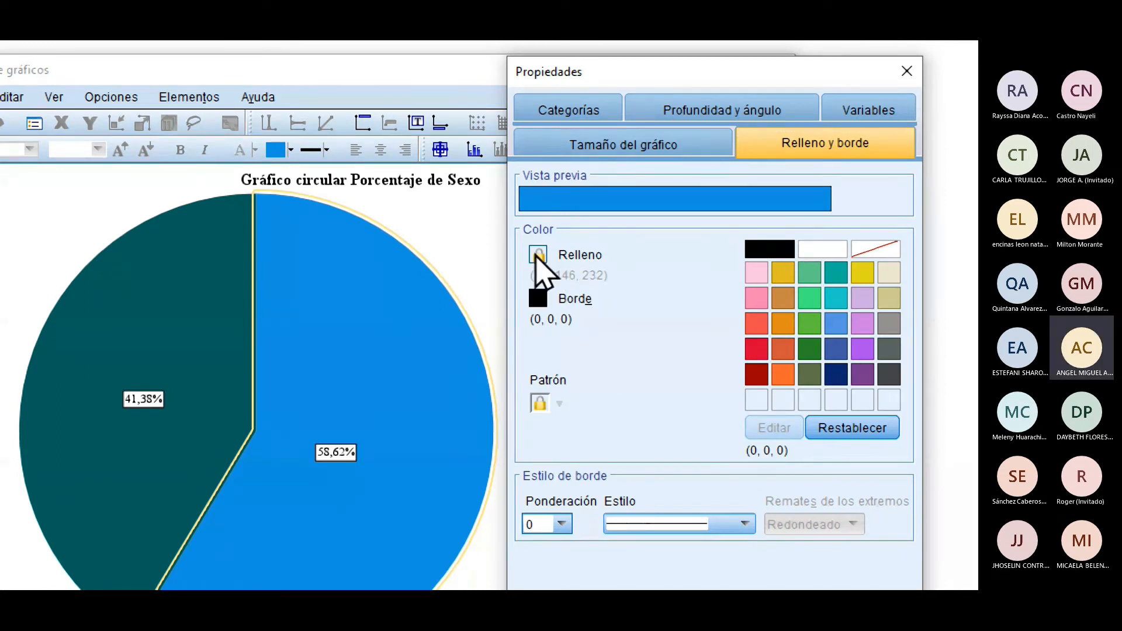
left_click(643, 146)
left_click(576, 113)
left_click(706, 117)
left_click(859, 114)
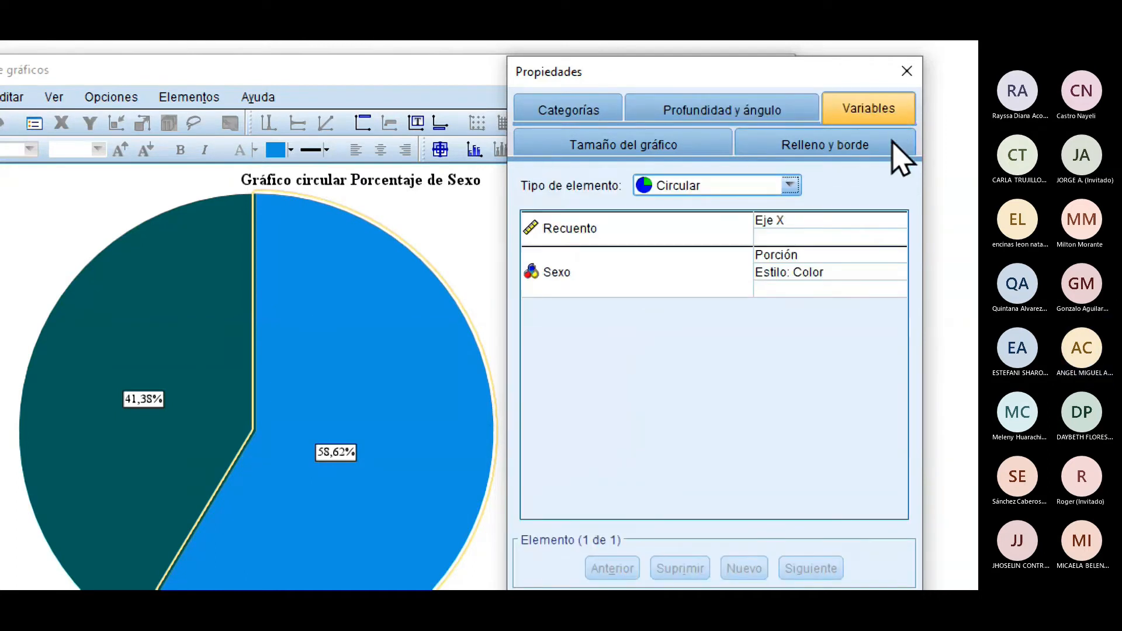
Step: Try the Dash and Patrón styles for the Sexo variable, return it to Color, and close the properties
left_click(836, 273)
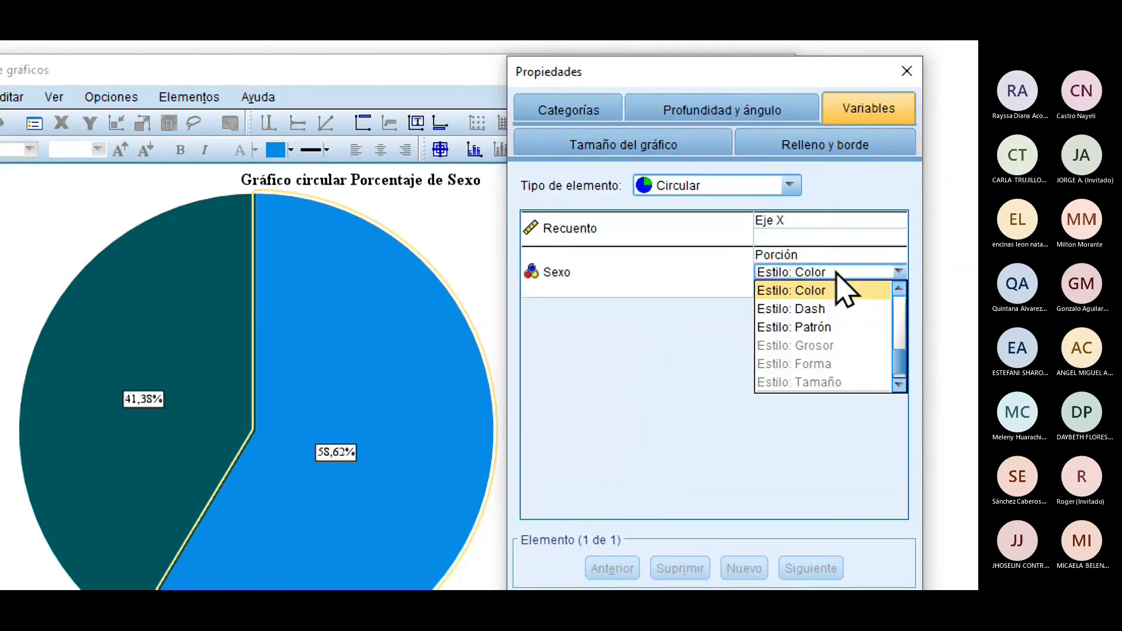
left_click(840, 309)
left_click(842, 272)
left_click(834, 327)
left_click(831, 273)
left_click(821, 291)
left_click(747, 497)
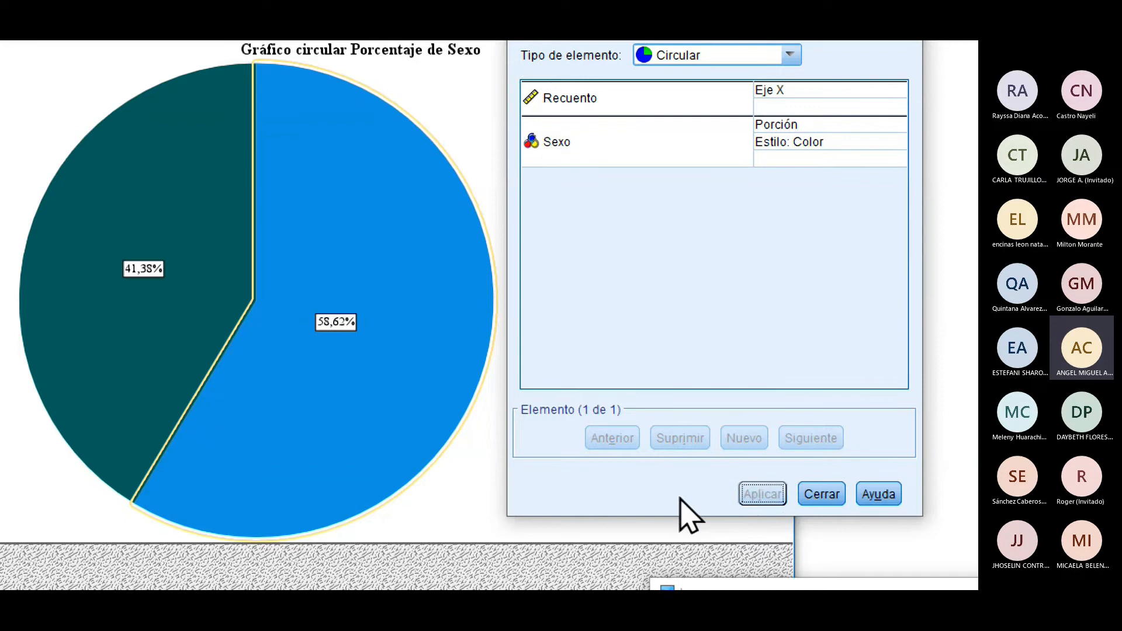
left_click(821, 495)
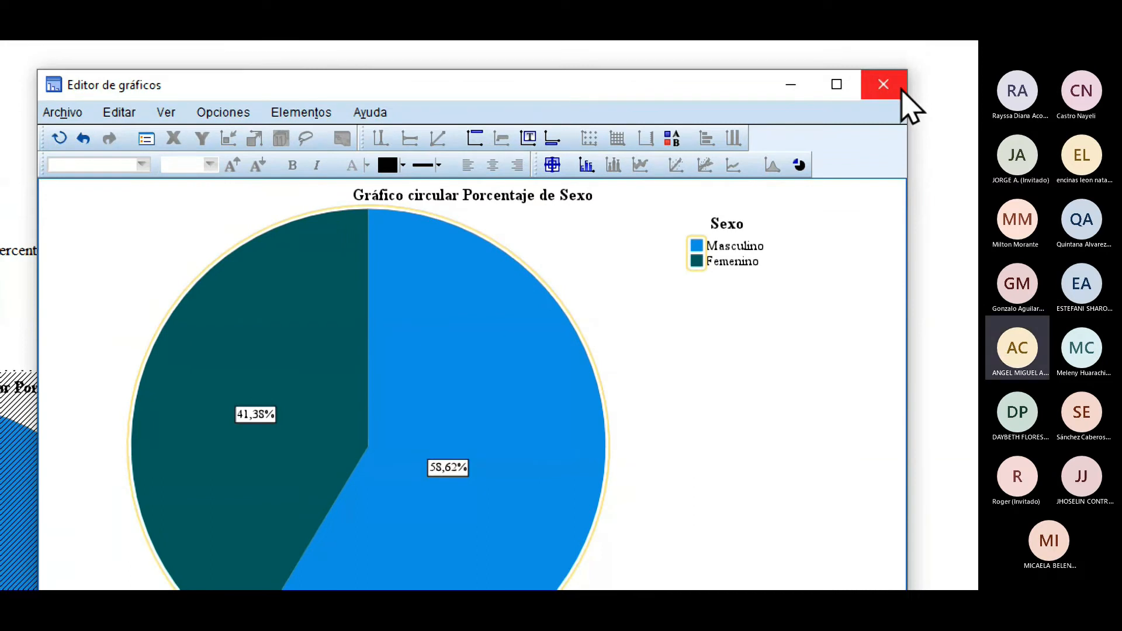
Step: Explode the pie's slices, rejoin them, and close the chart editor
left_click(800, 170)
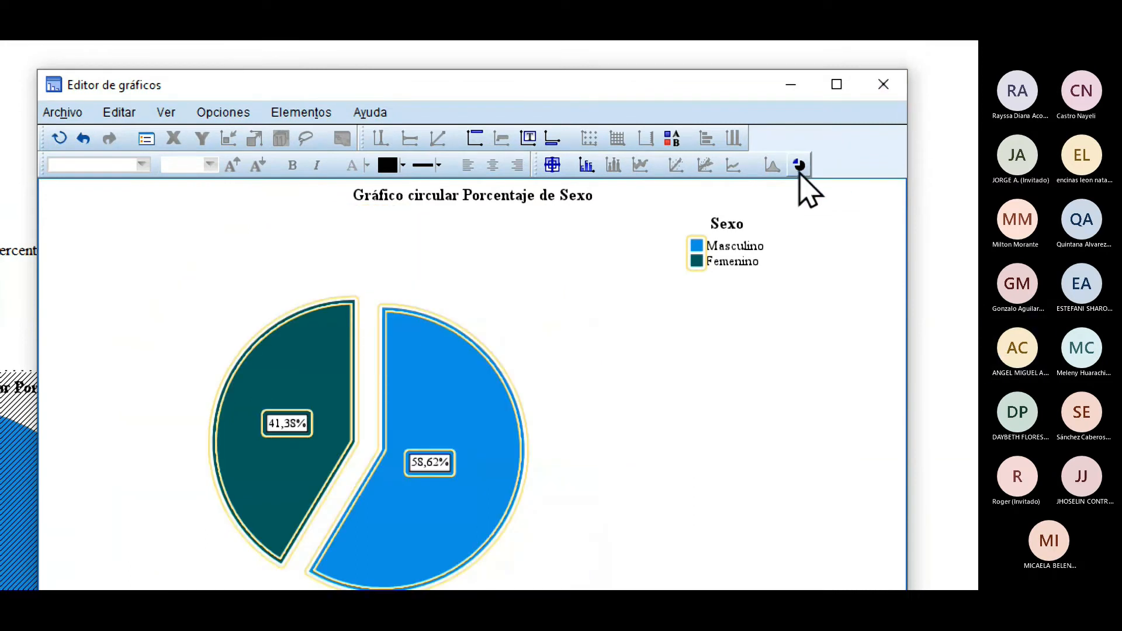
left_click(800, 168)
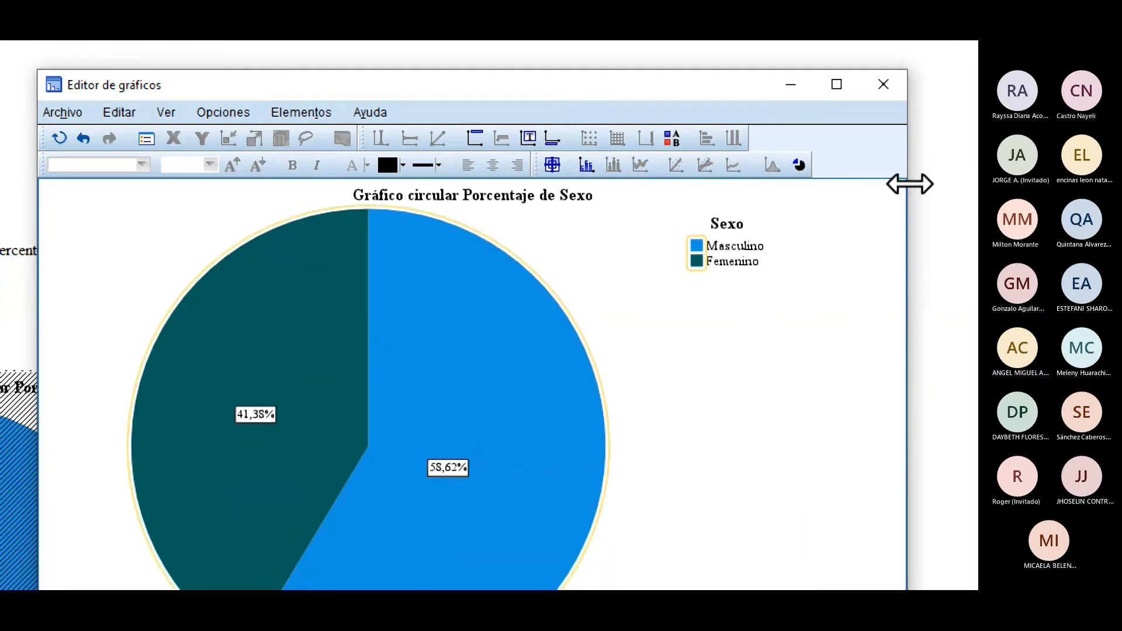
left_click(883, 84)
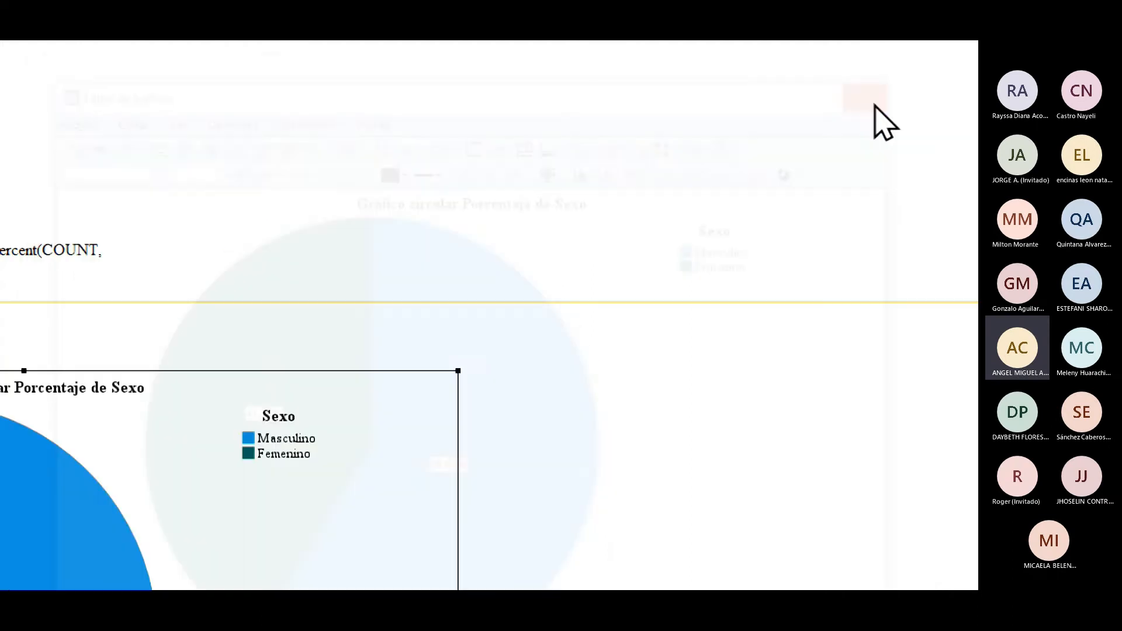
Step: Reopen the Sexo pie chart for editing and apply white (255, 255, 255) text to its percentage labels
scroll(70, 573, "down", 5)
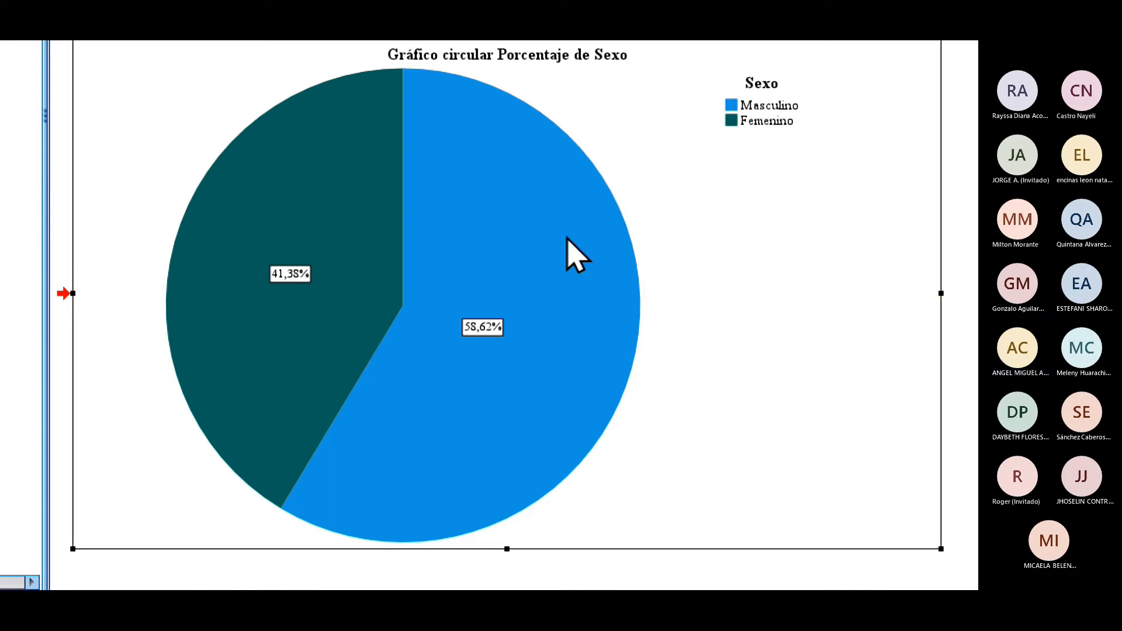
key("super+plus")
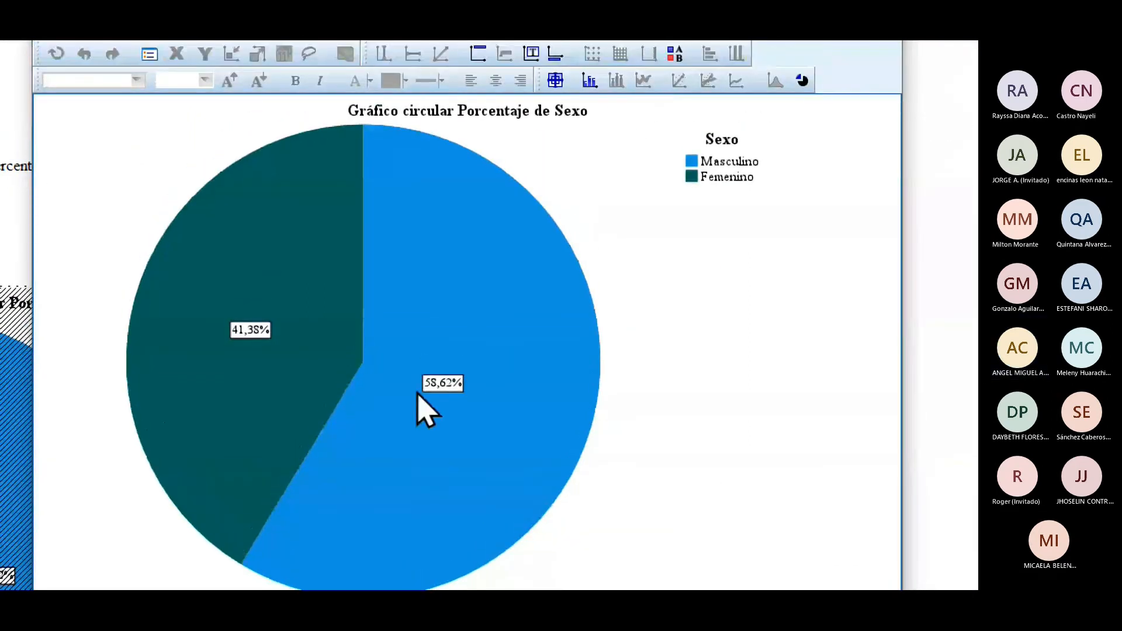
left_click(432, 390)
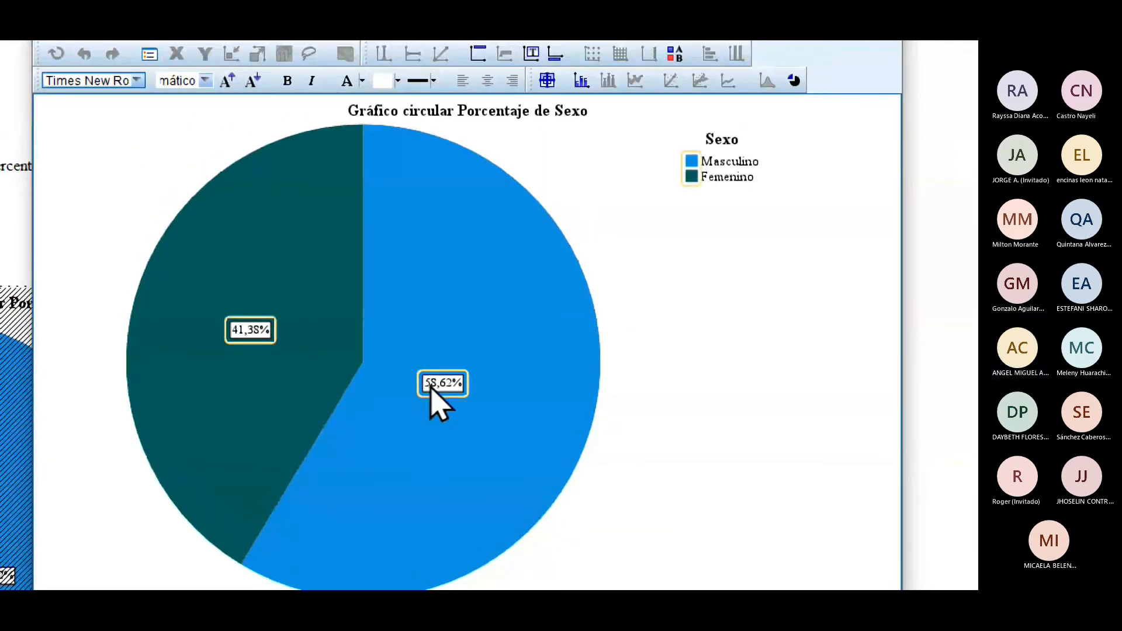
double_click(432, 390)
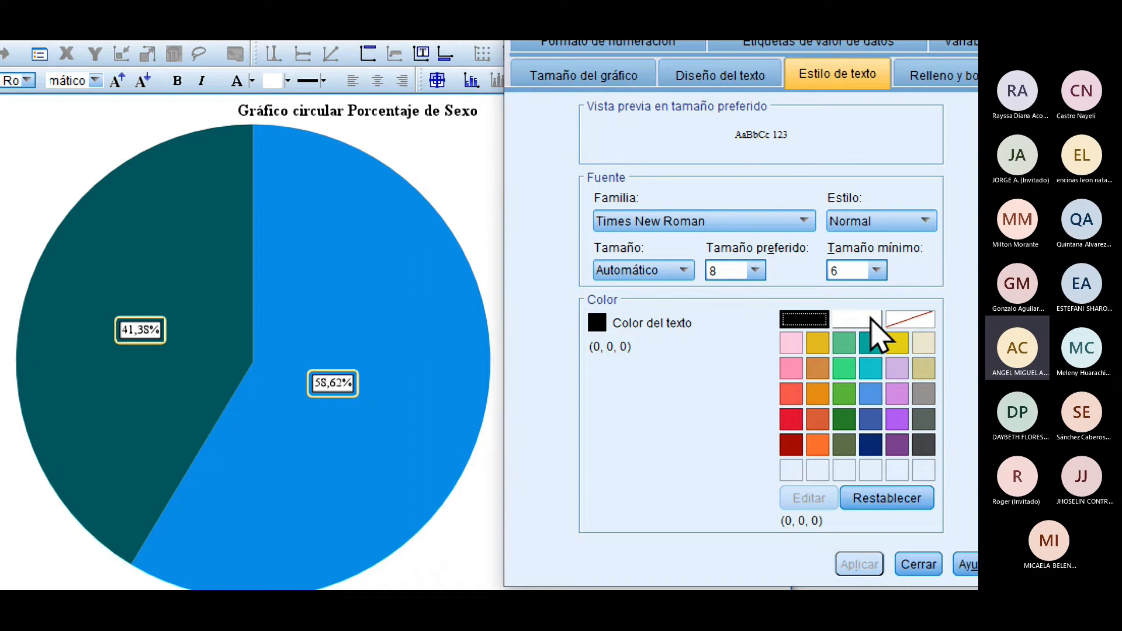
left_click(871, 319)
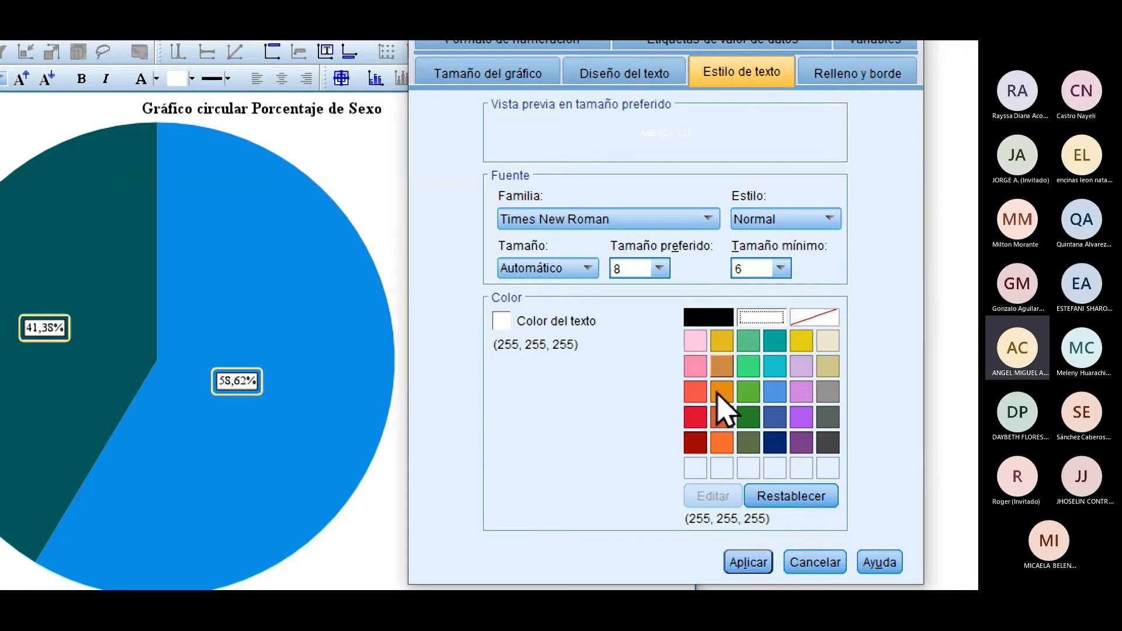
left_click(740, 531)
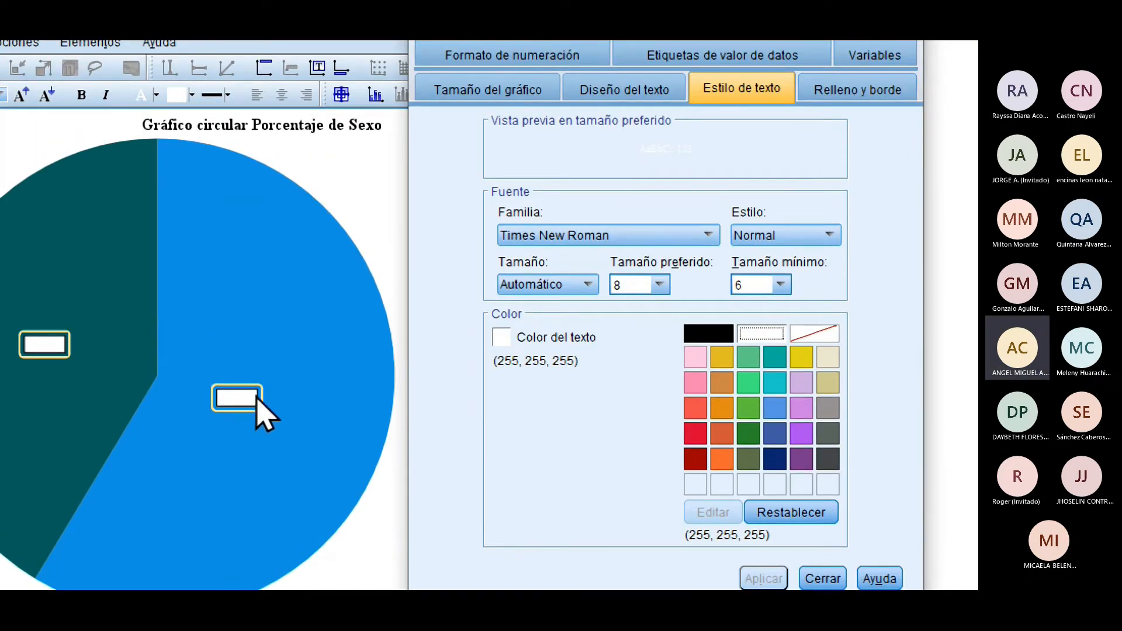
Step: Make both the fill and the border of the percentage labels transparent
left_click(877, 101)
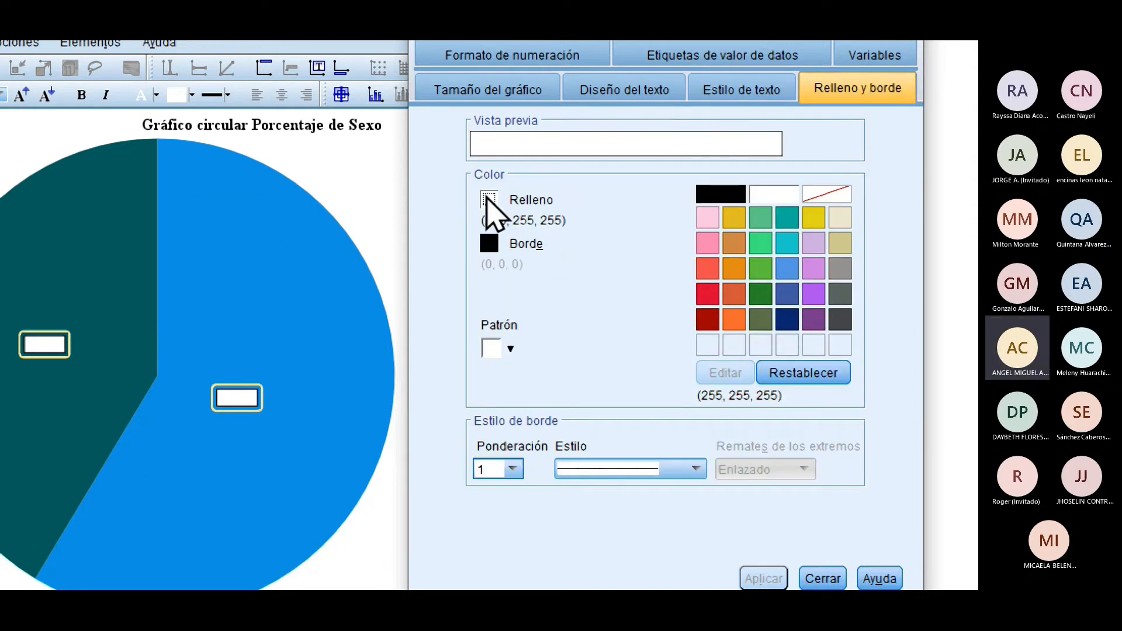
left_click(843, 199)
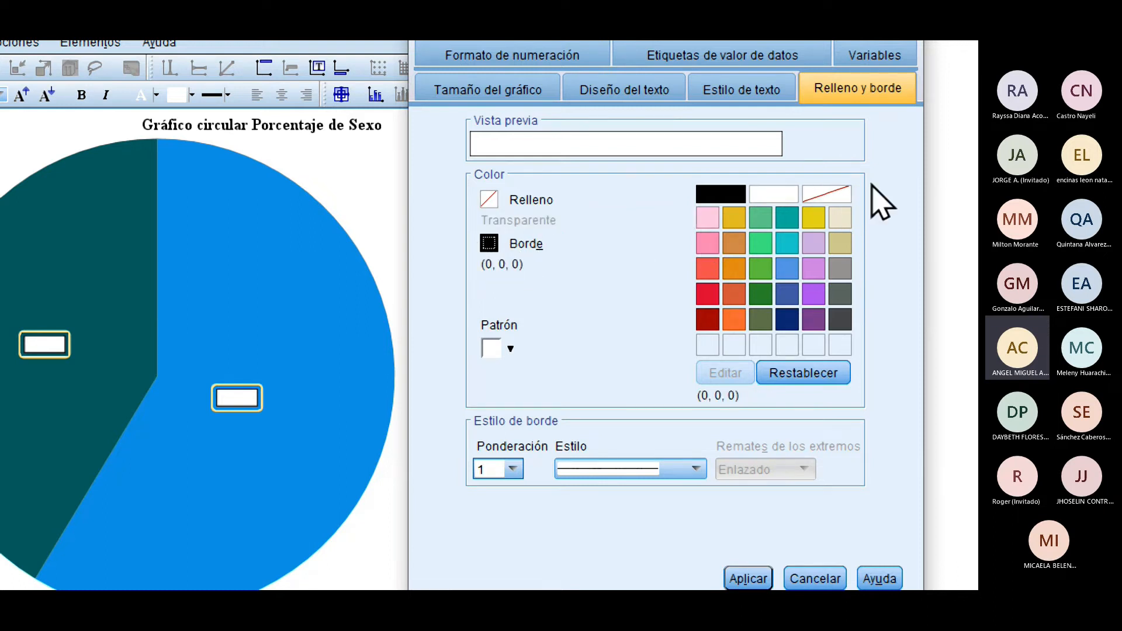
left_click(843, 197)
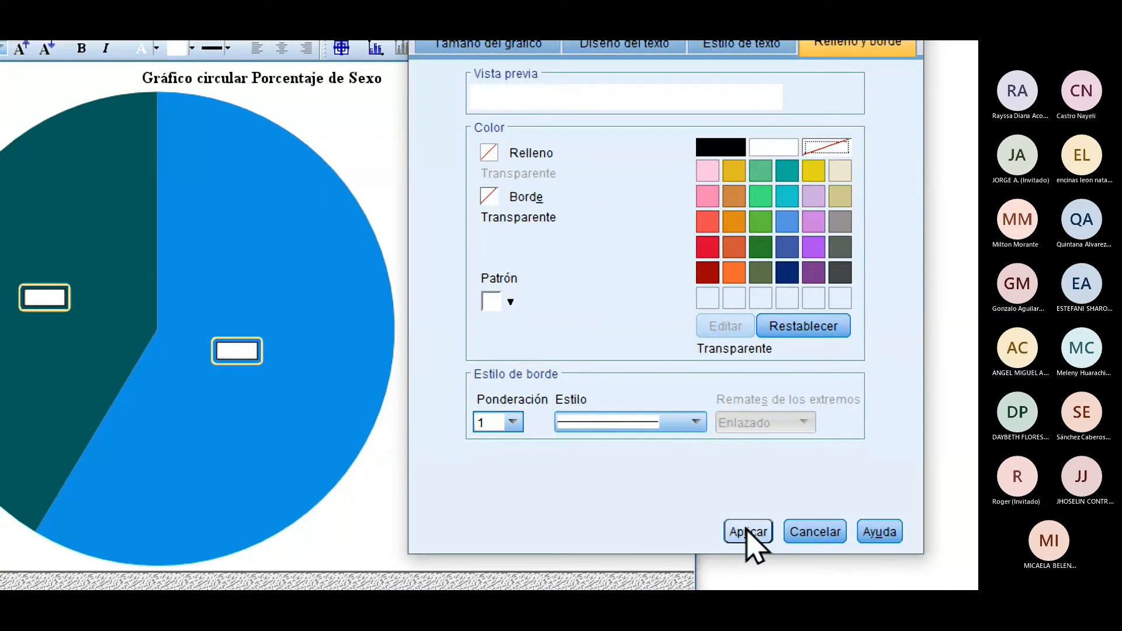
left_click(748, 532)
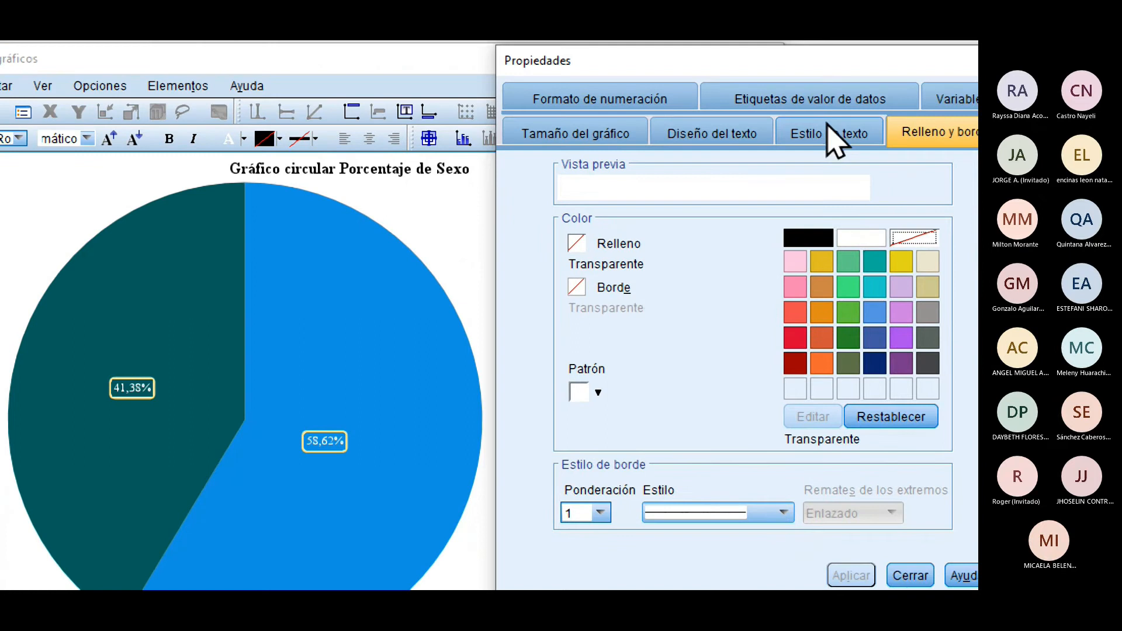
Step: Set the preferred font size of the percentage labels to 14
left_click(883, 44)
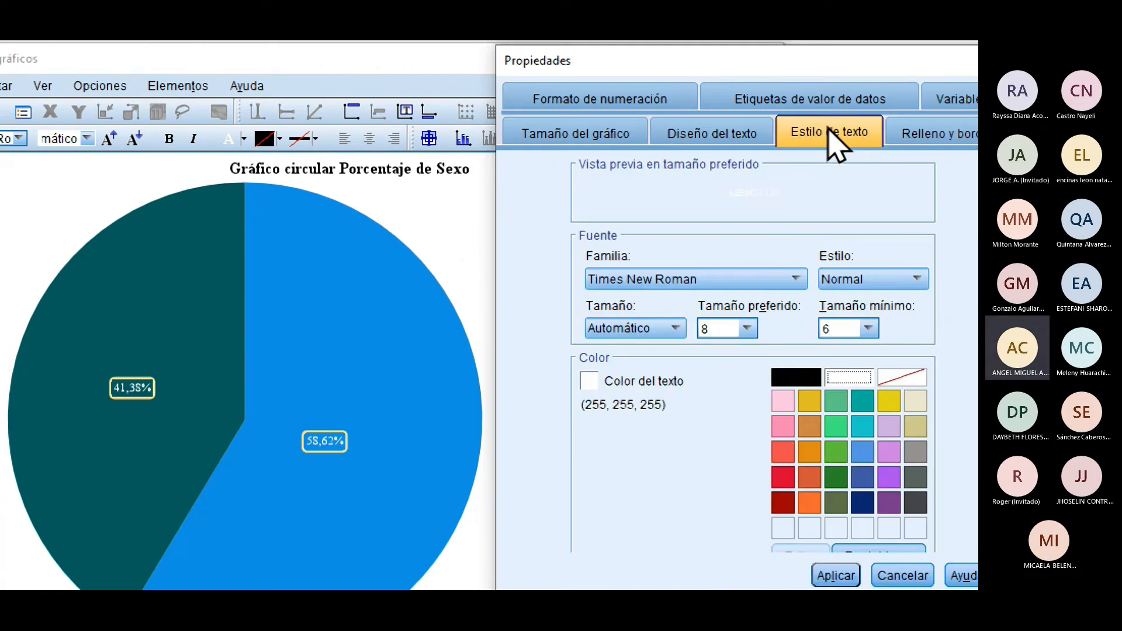
left_click(747, 328)
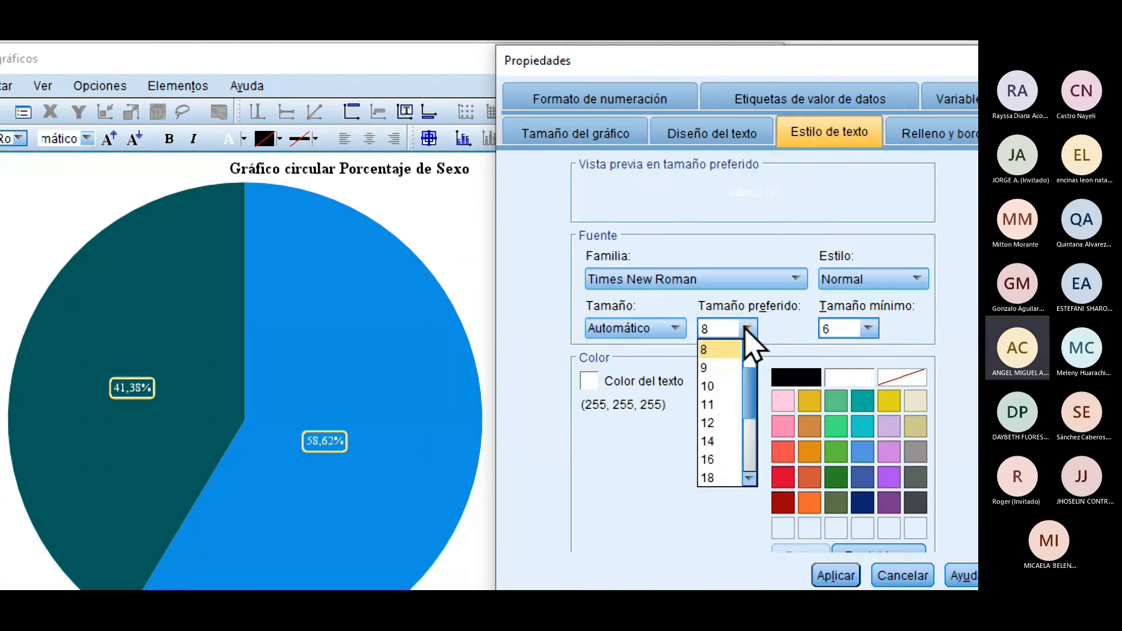
left_click(708, 441)
left_click(835, 577)
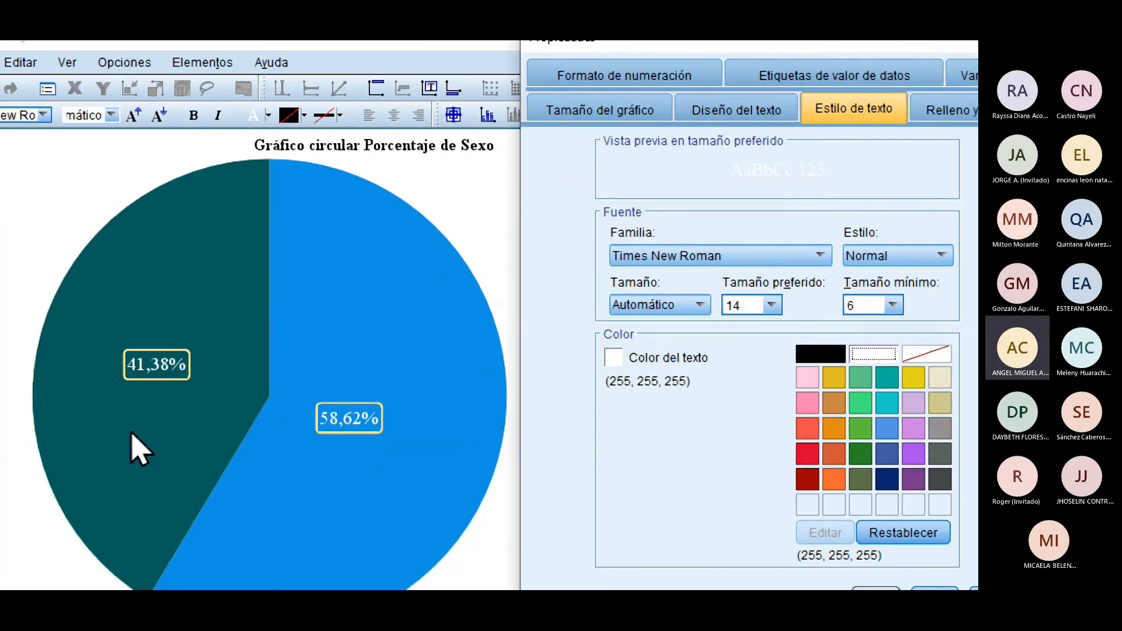
Step: Review the labels' text layout, chart size, number format and variables properties, and close them
left_click(761, 112)
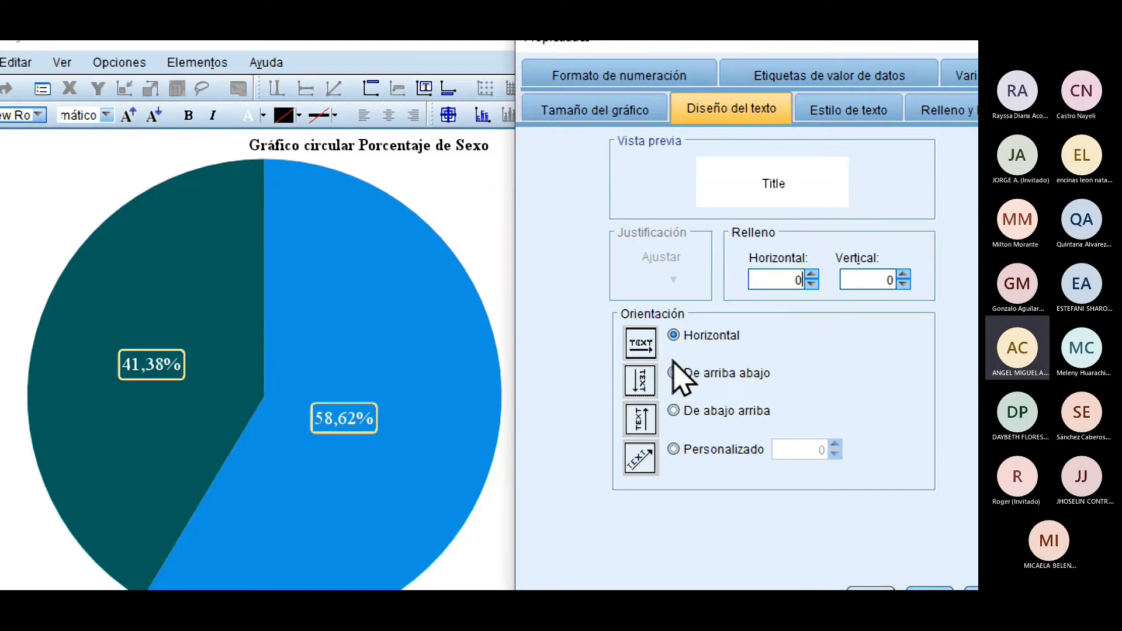
left_click(624, 119)
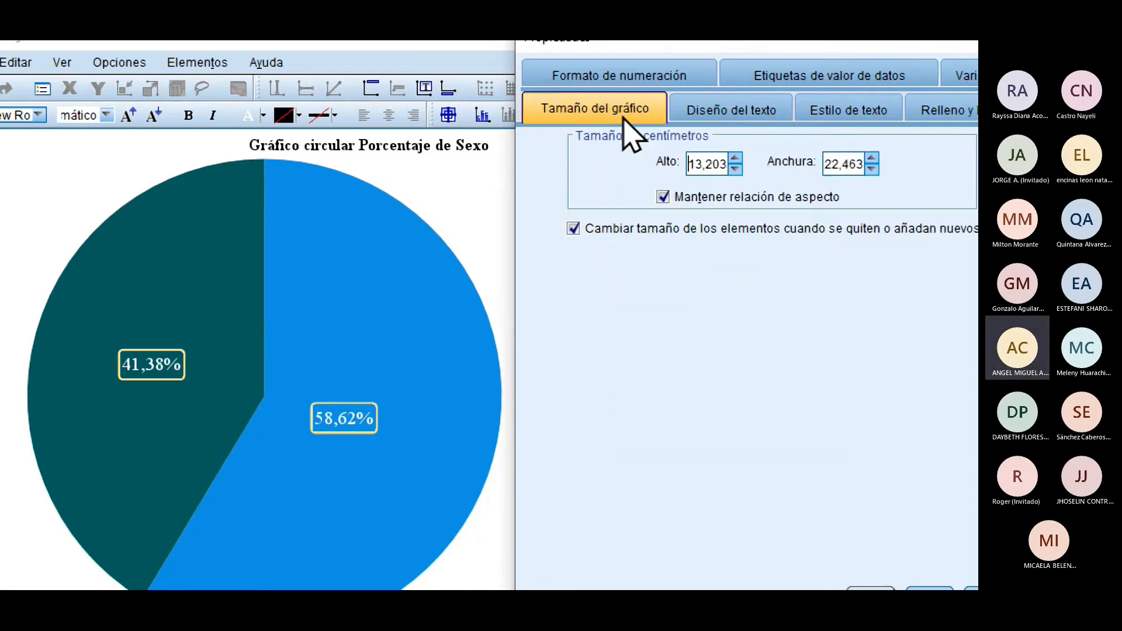
left_click(634, 85)
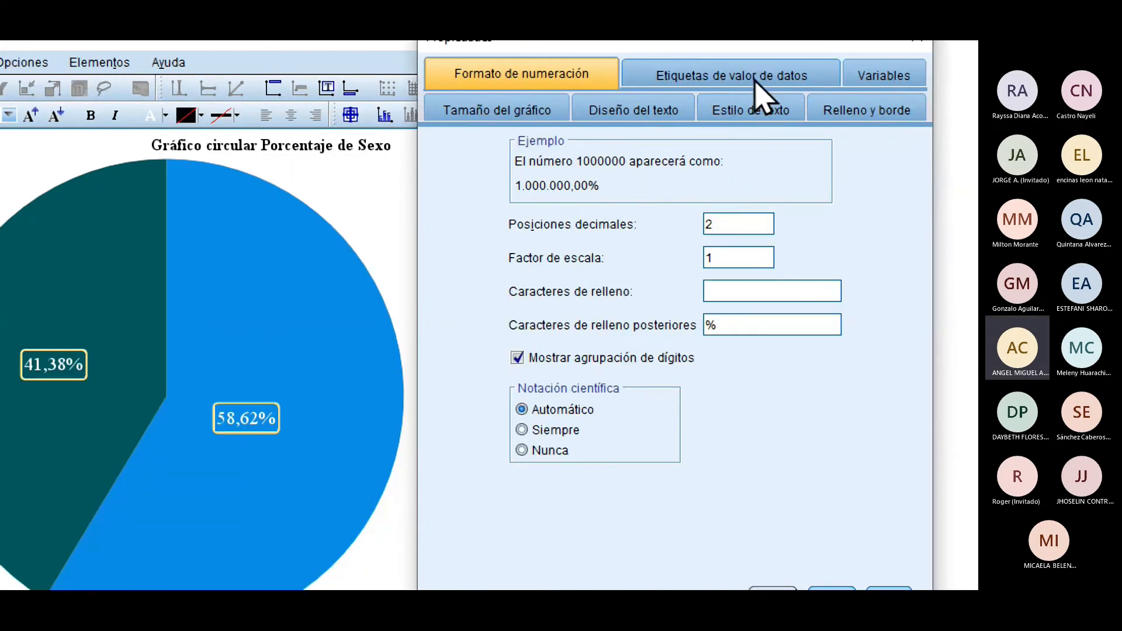
left_click(851, 82)
left_click(863, 76)
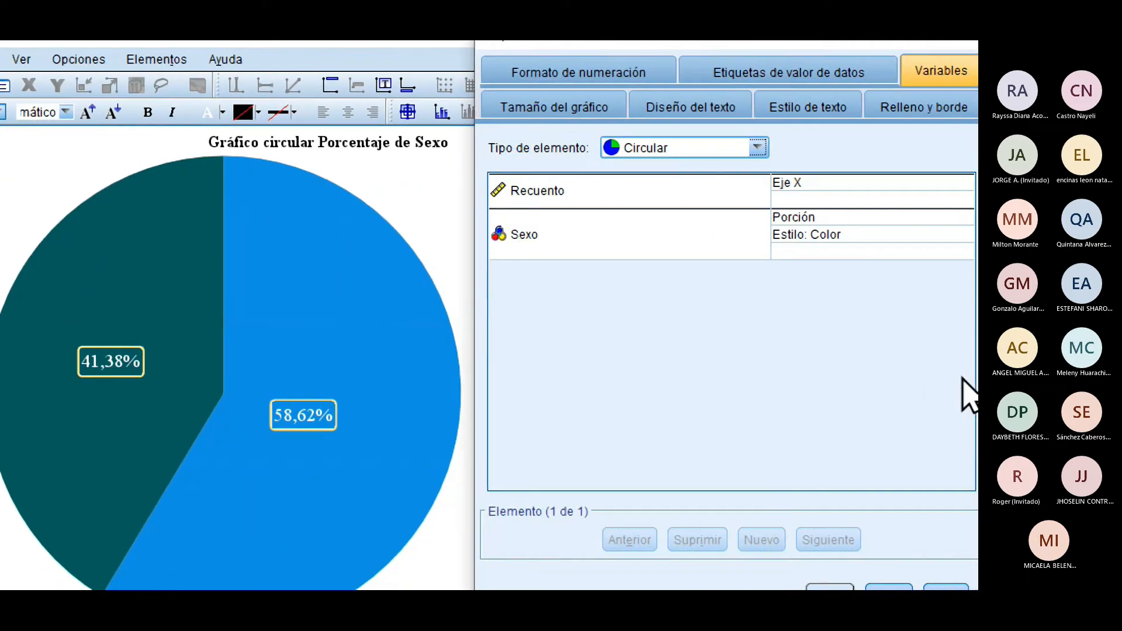
left_click(922, 75)
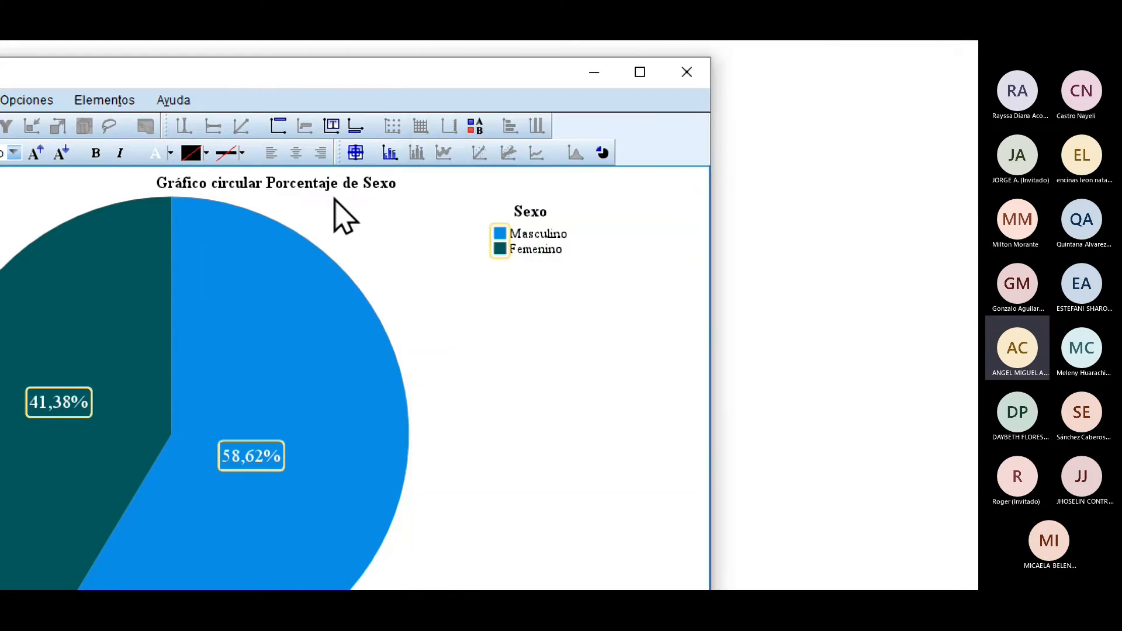
Step: Close the pie chart editor and open the Selector de plantillas de tablero with its dialog enlarged
left_click(684, 73)
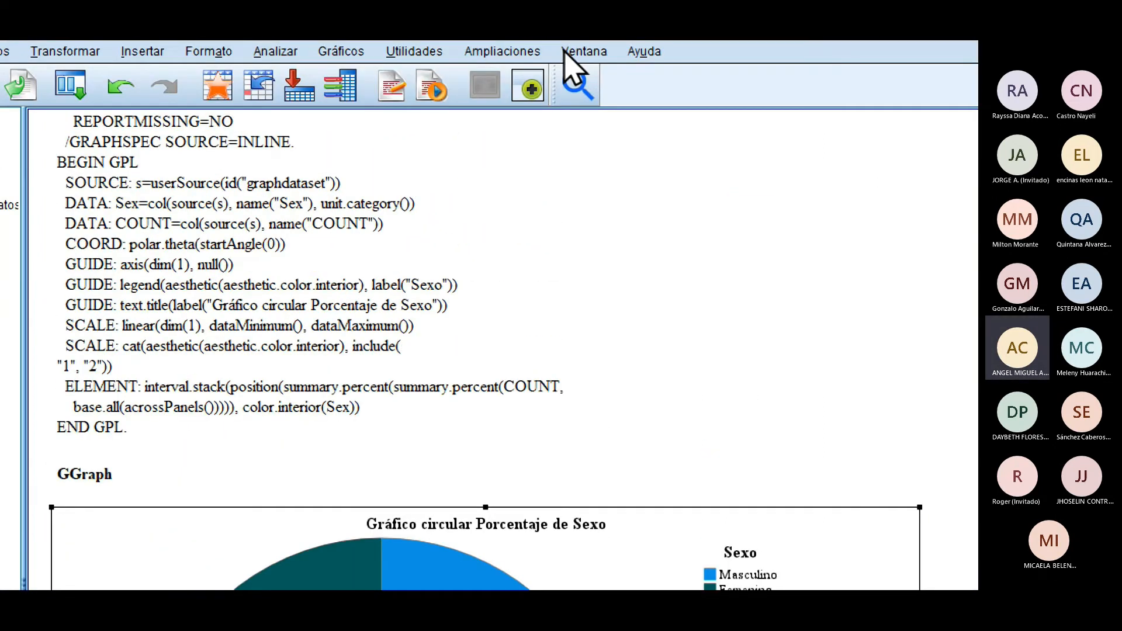
left_click(358, 86)
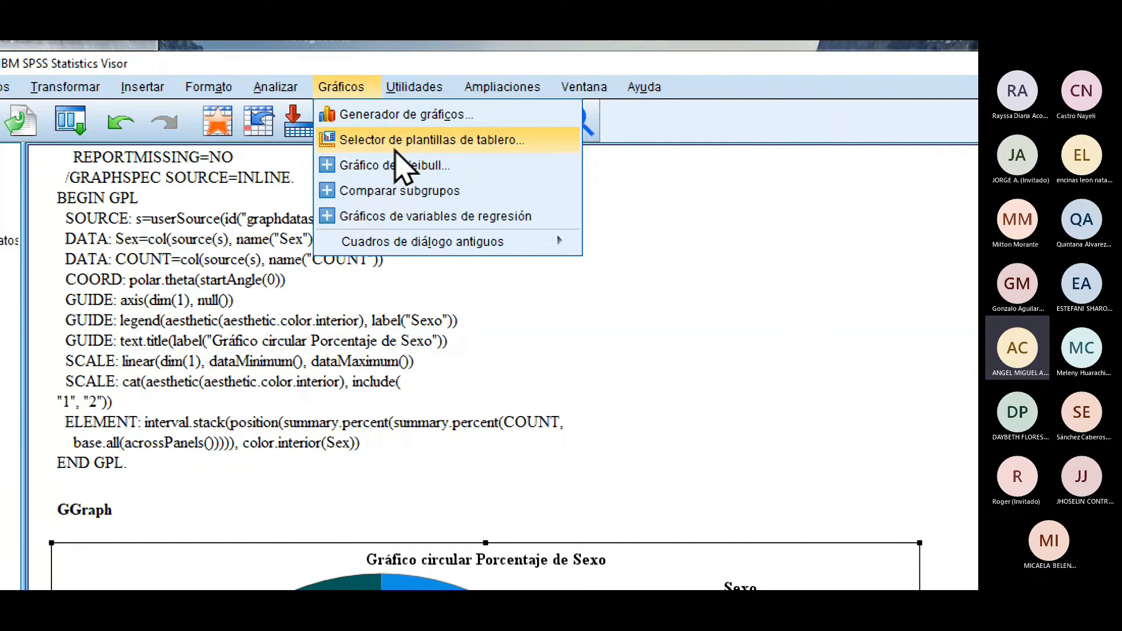
left_click(433, 143)
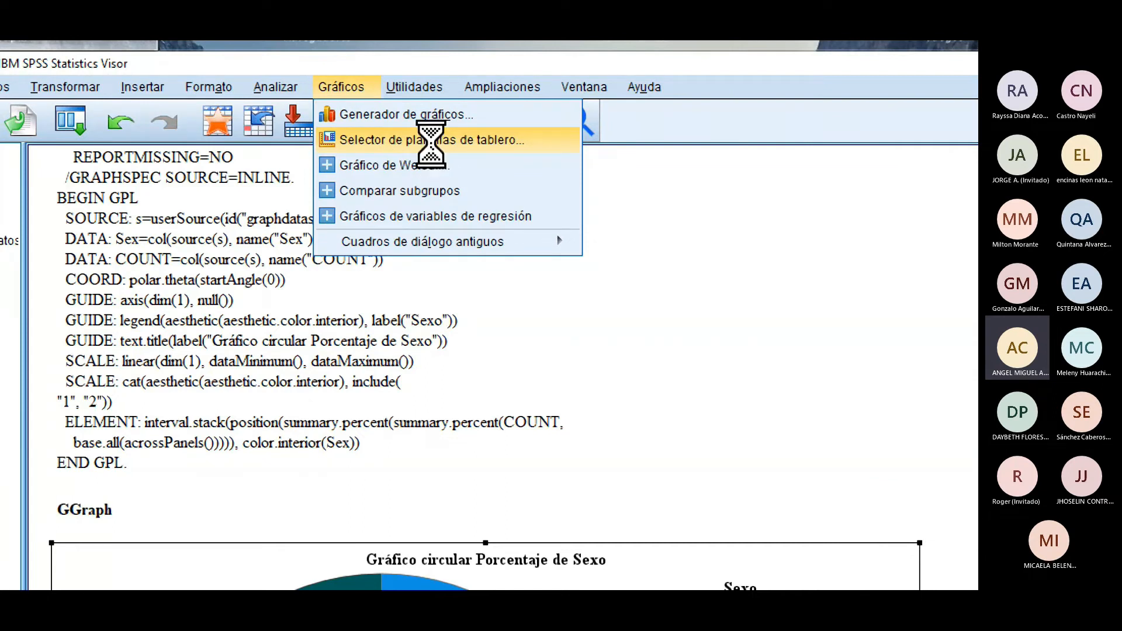
key("super+plus")
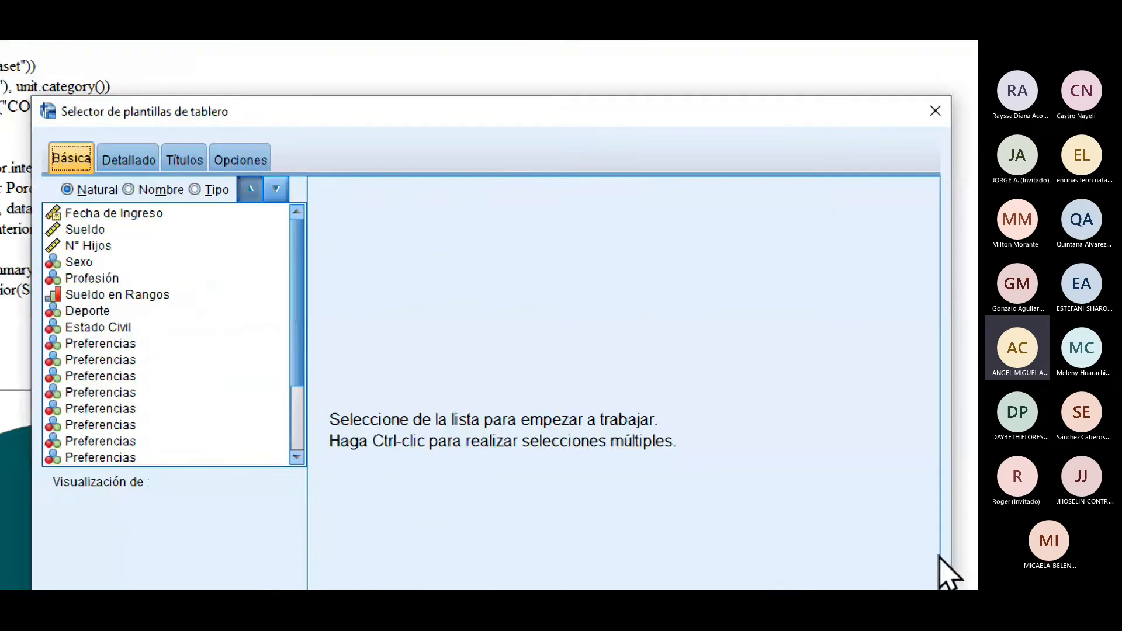
left_click(896, 584)
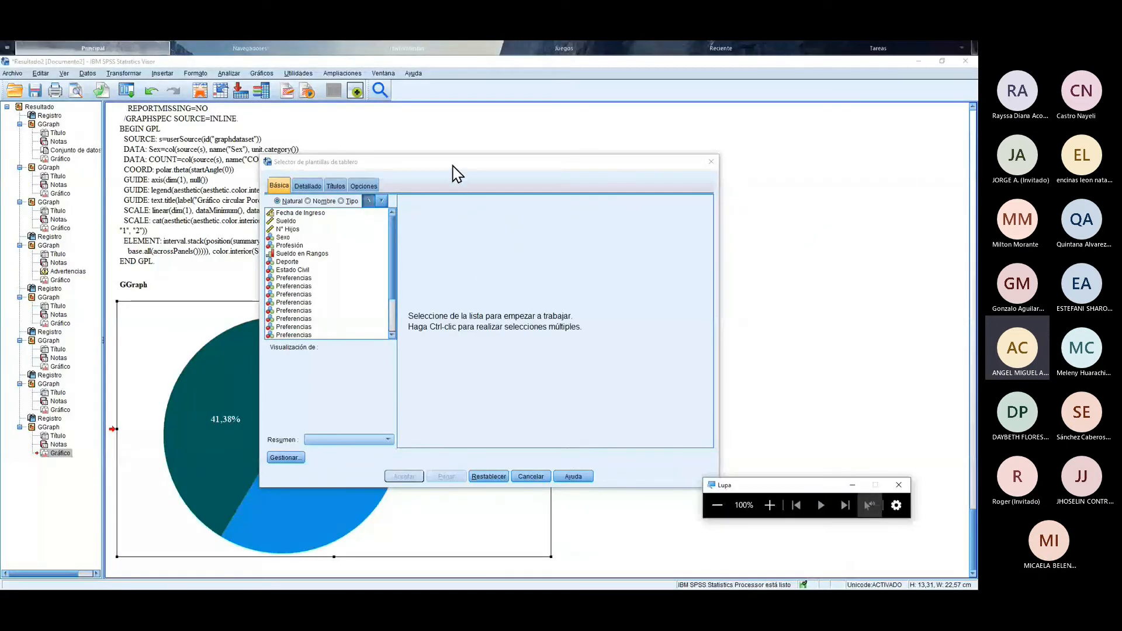
left_click_drag(453, 166, 272, 149)
left_click_drag(541, 474, 702, 517)
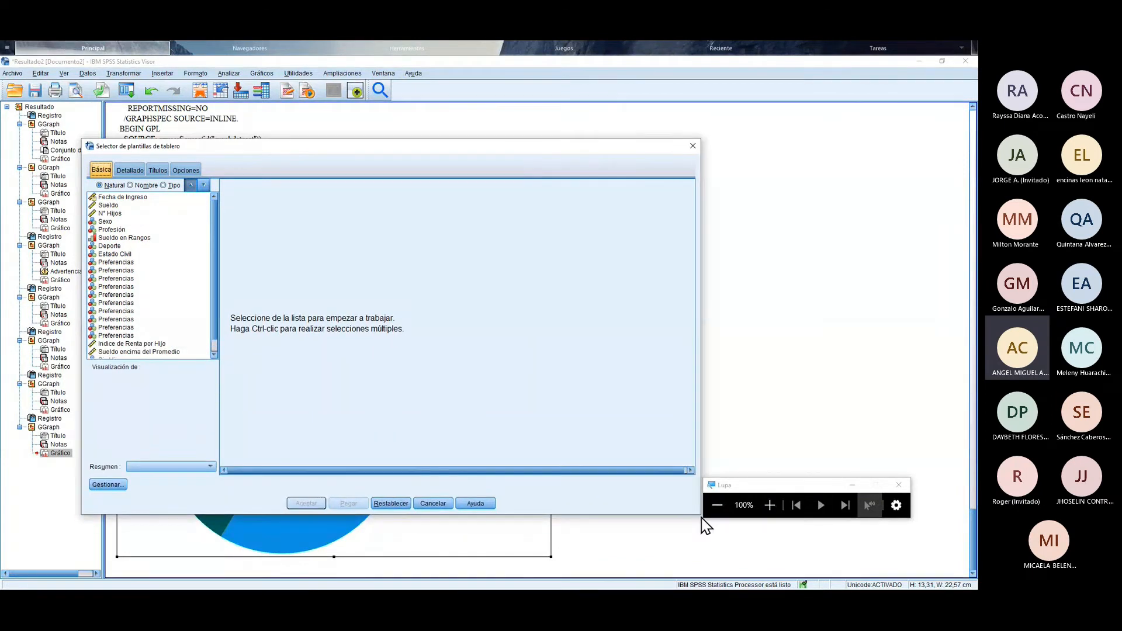
left_click(769, 504)
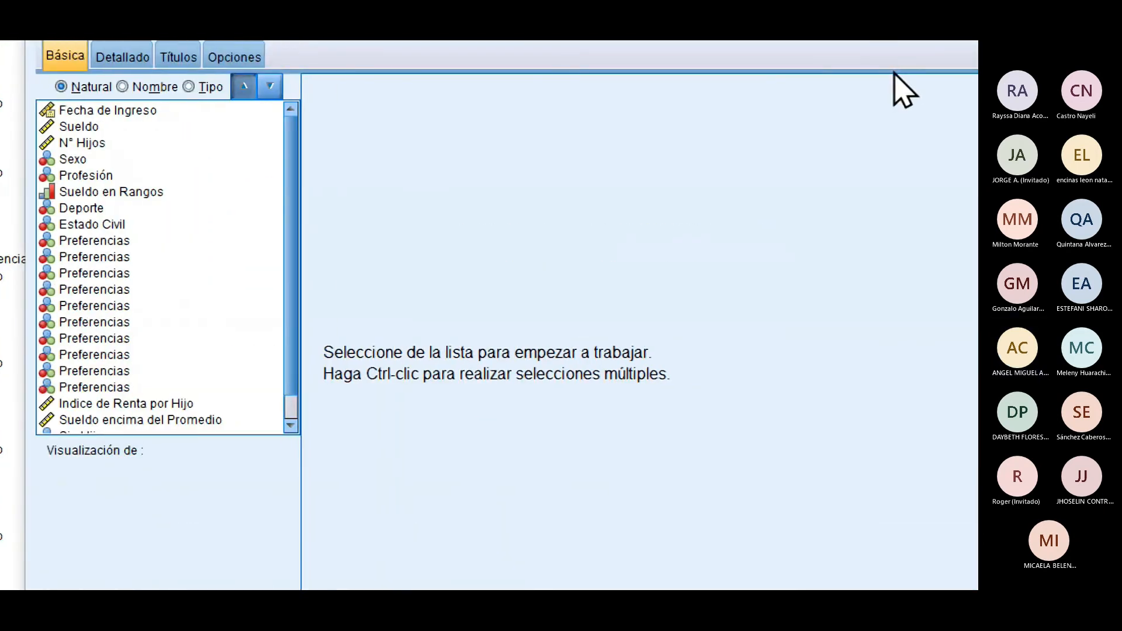
Step: Examine the chart types offered for Sueldo, N° Hijos and Sexo individually, and for Sueldo combined with N° Hijos
left_click(95, 136)
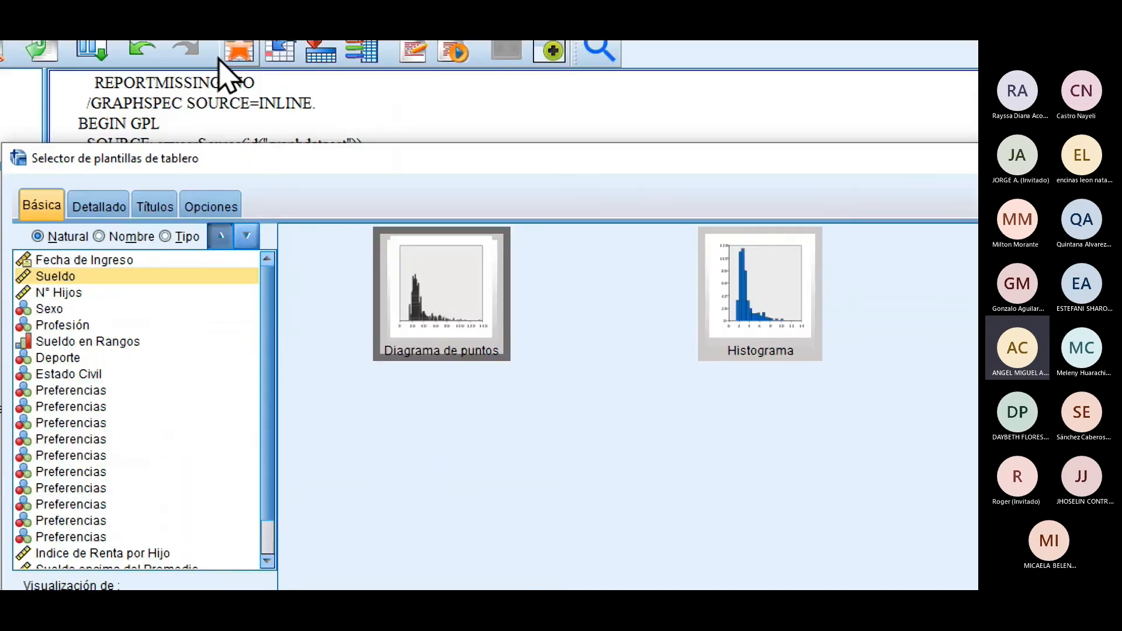
left_click_drag(248, 151, 245, 89)
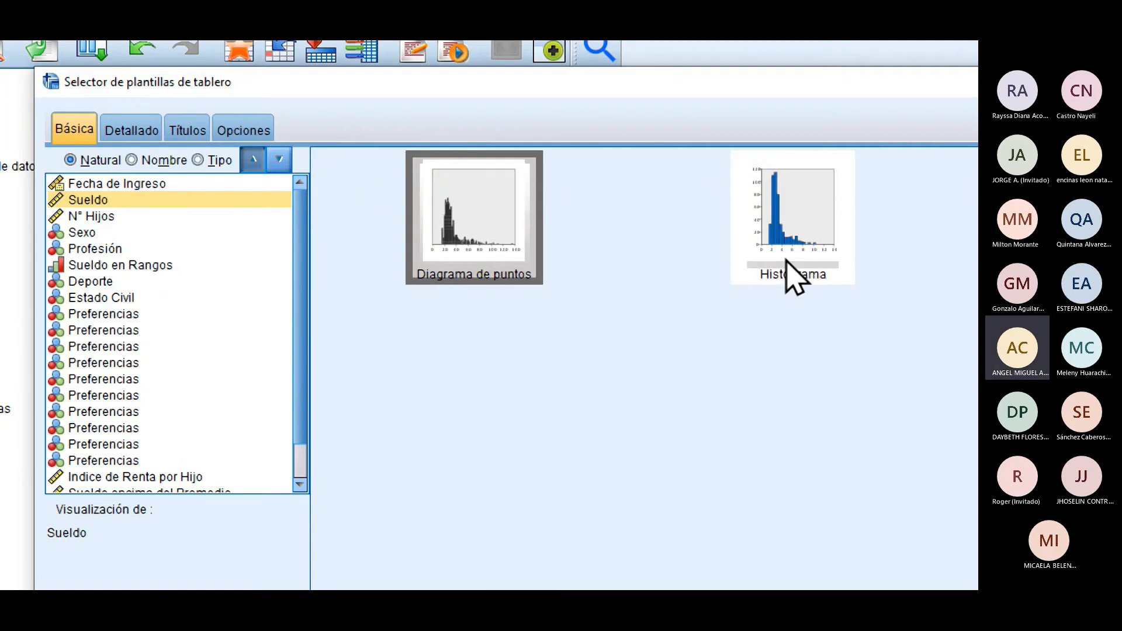
left_click(100, 215)
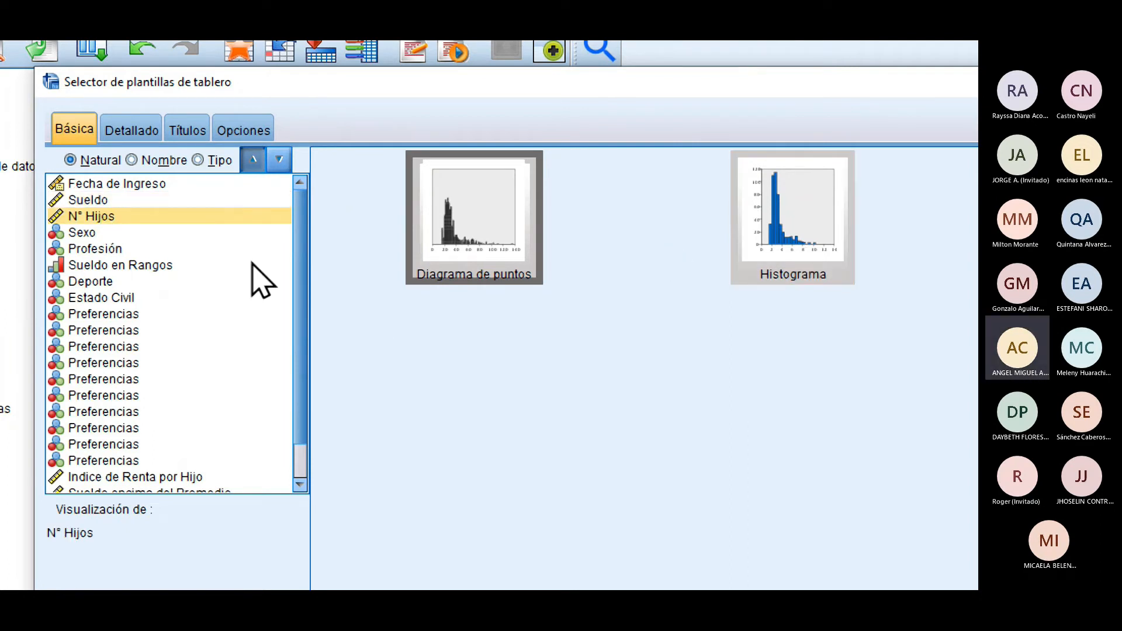
left_click(101, 234)
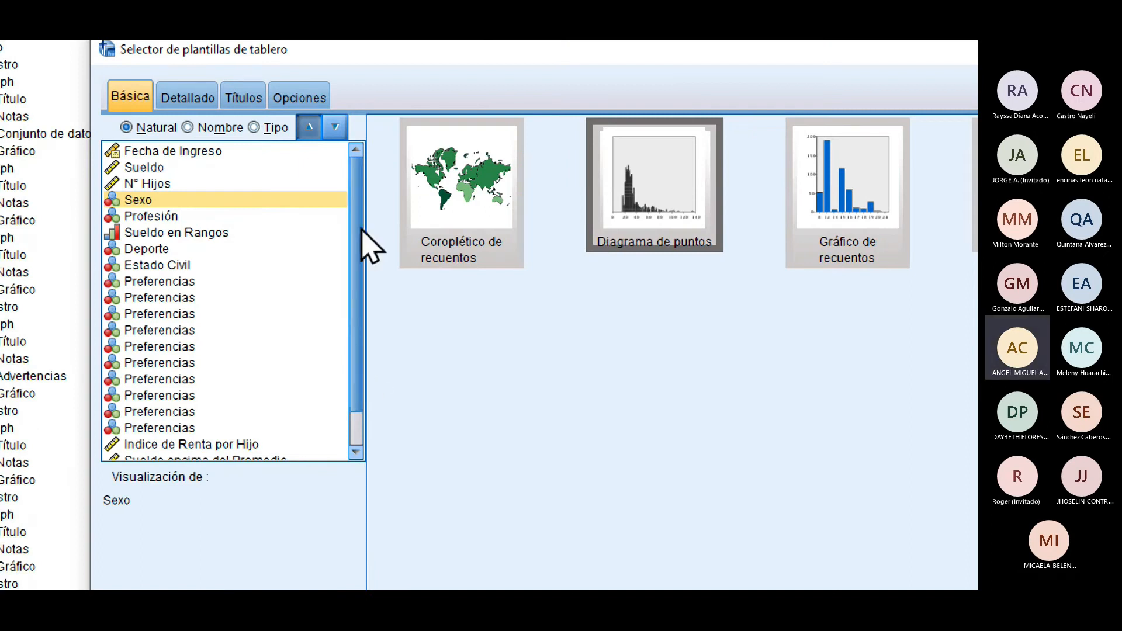
left_click(228, 167)
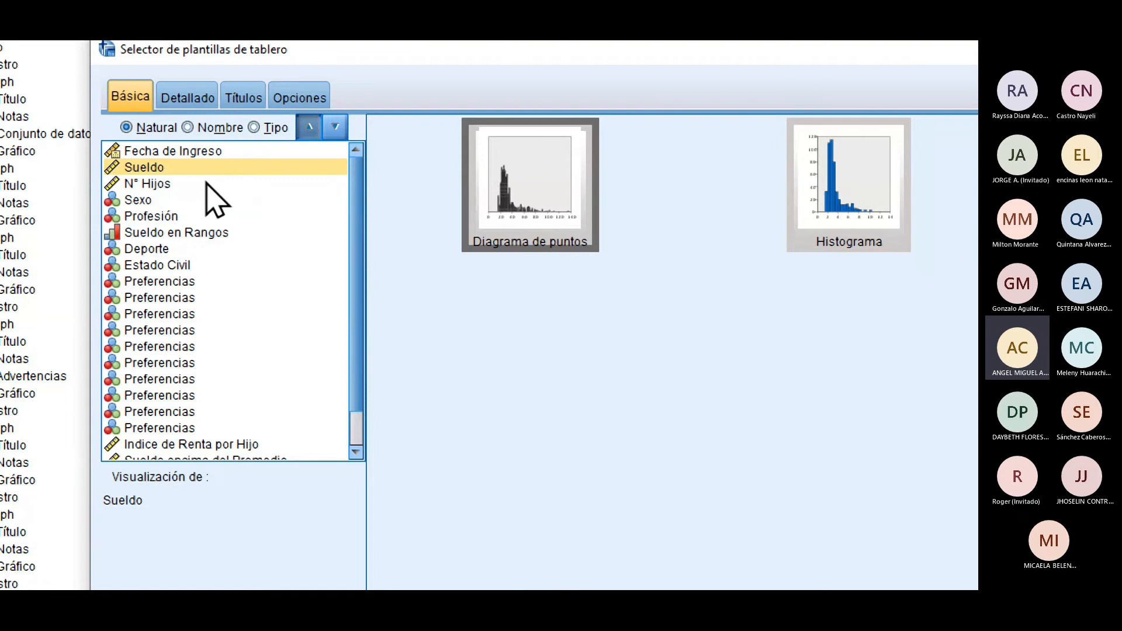
left_click(206, 184, "ctrl")
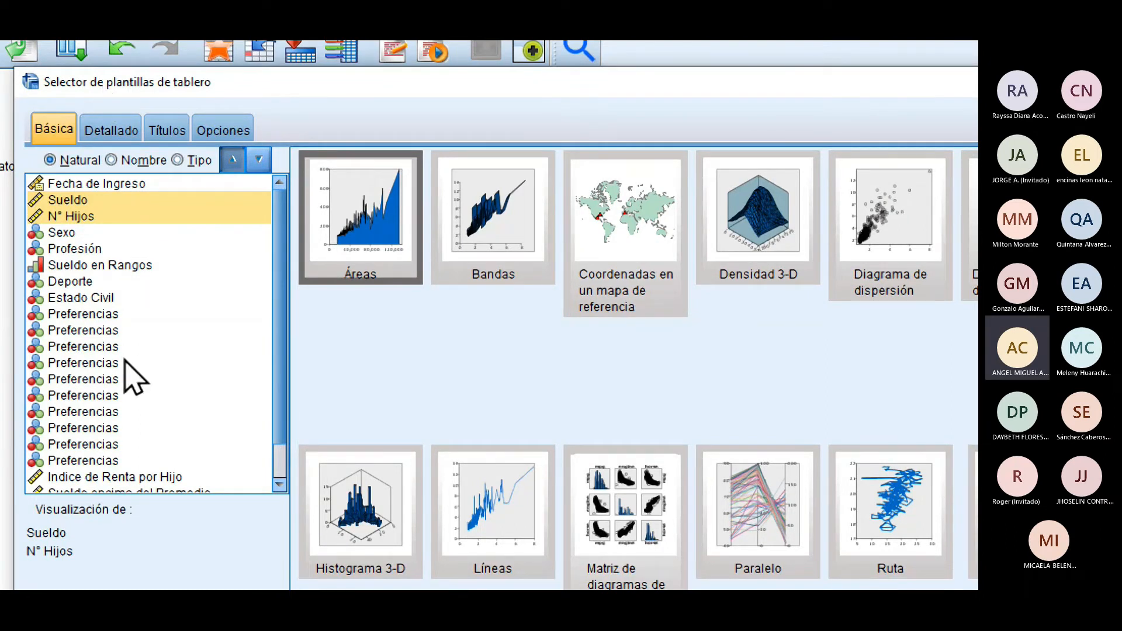
Step: Select Sueldo and Sexo together, choose the Diagrama de caja template and generate the chart
left_click(96, 250)
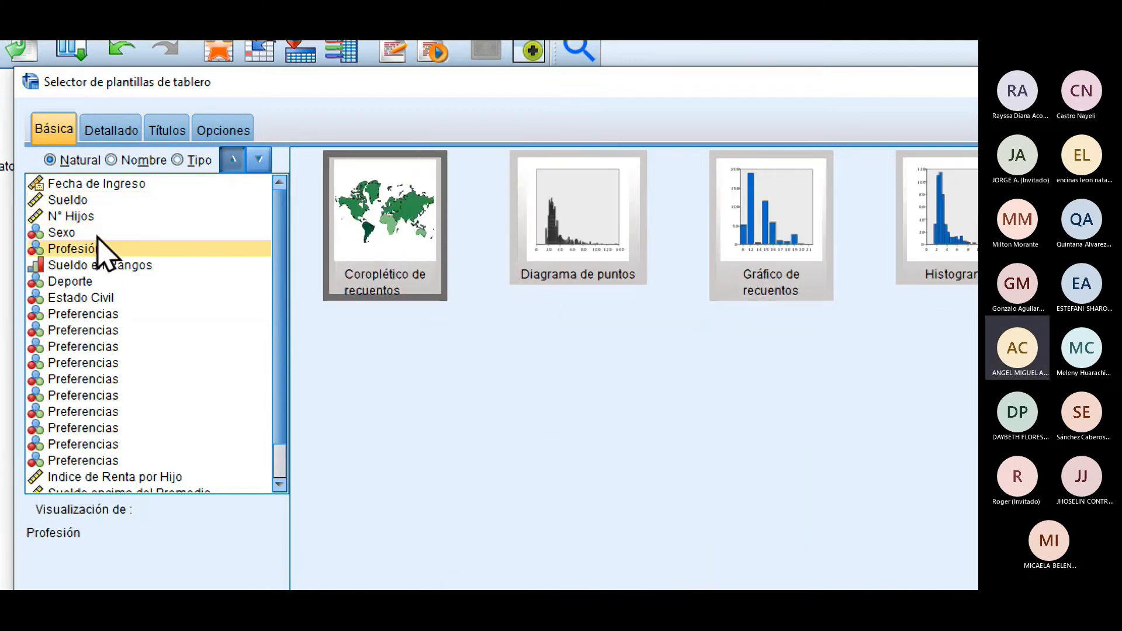
key("Up")
key("Up")
key("Up")
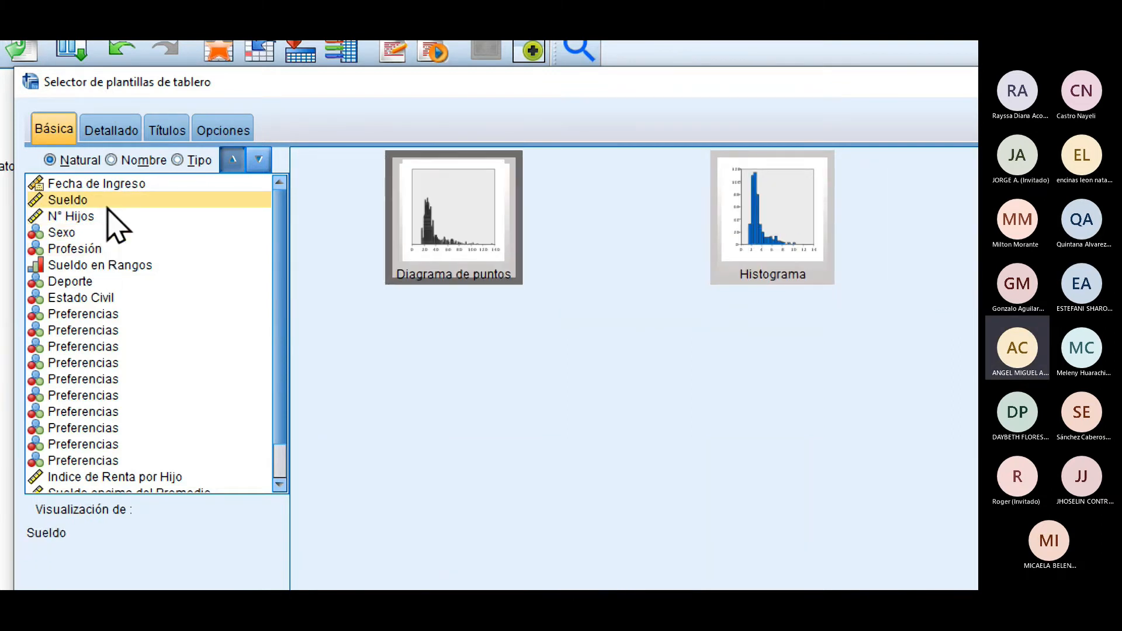
left_click(111, 233, "ctrl")
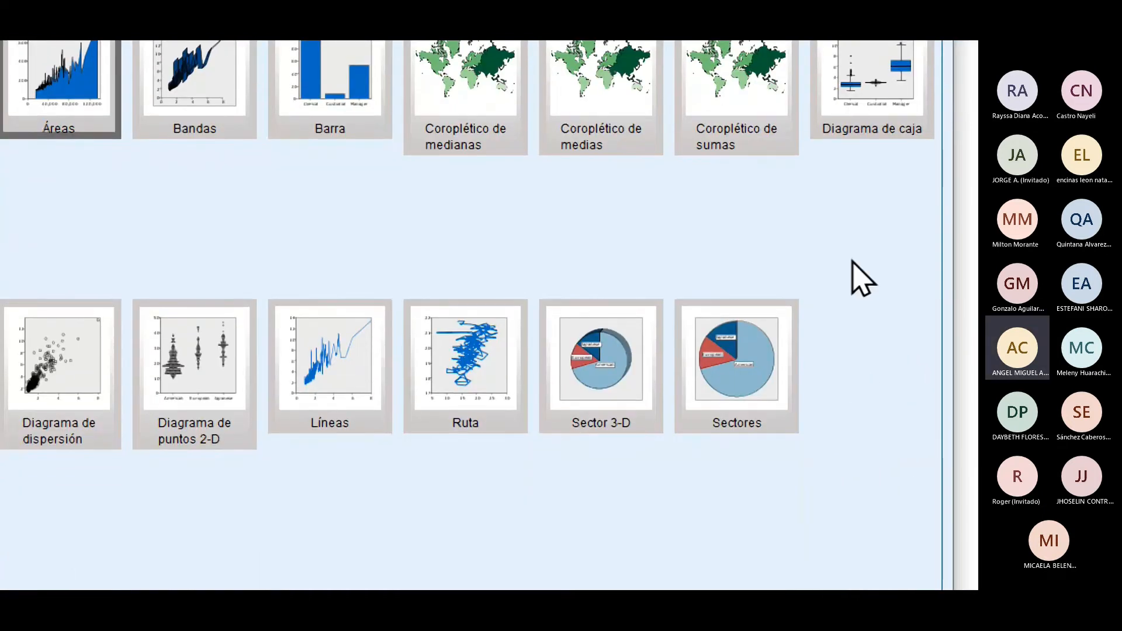
left_click(863, 89)
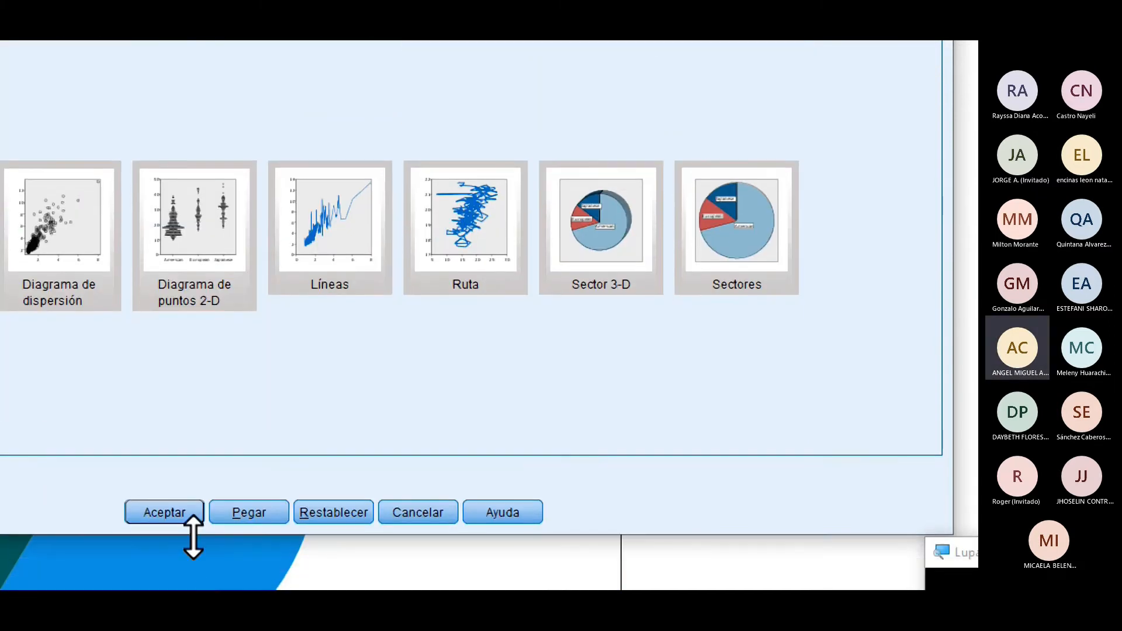
left_click(195, 520)
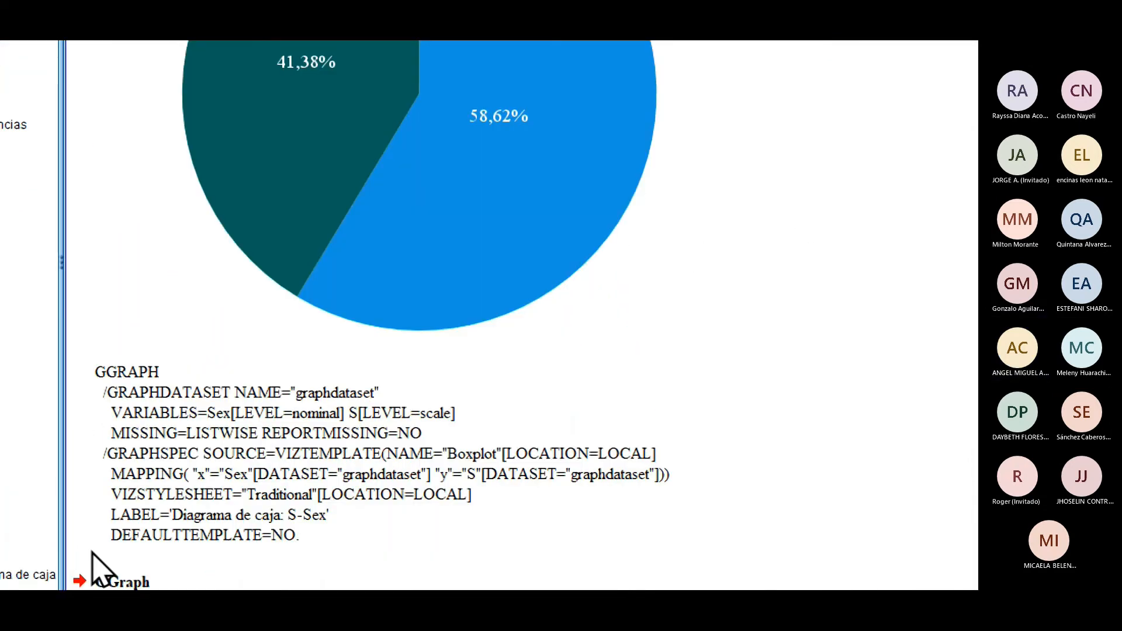
Step: Open the Sueldo by Sexo box plot in the Editor de tableros and select its boxes
scroll(430, 452, "down", 5)
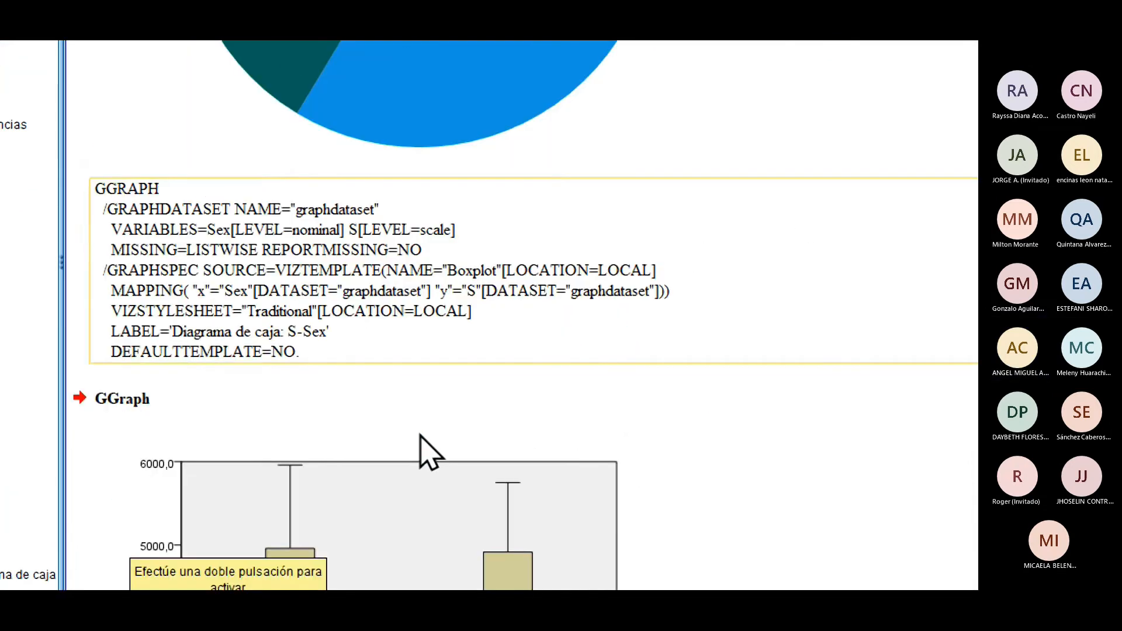
scroll(693, 572, "down", 2)
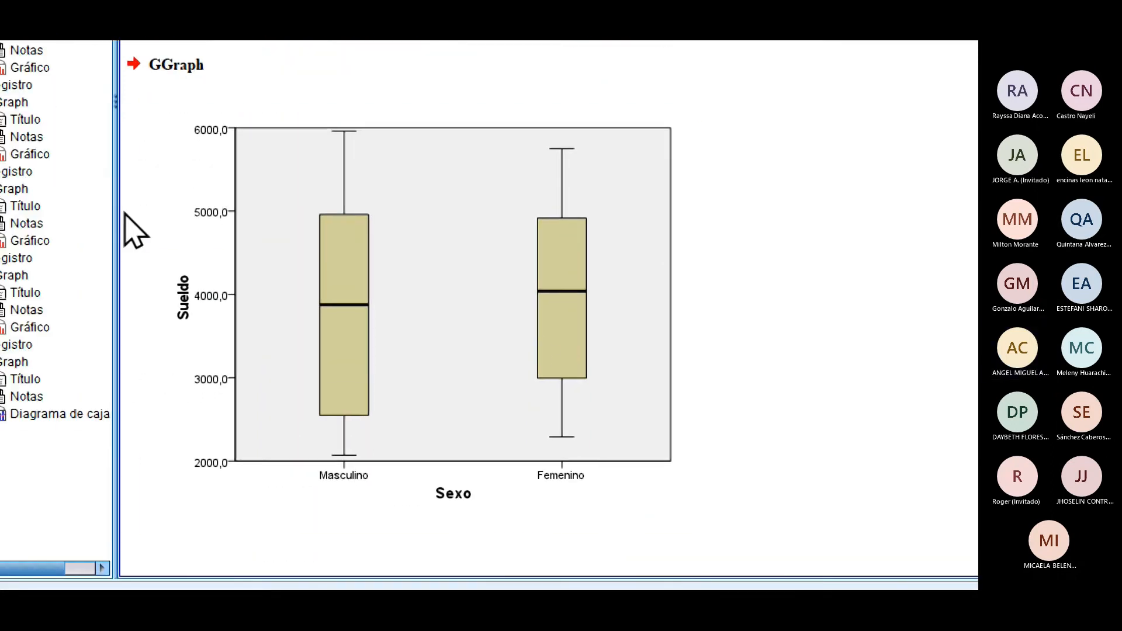
left_click(578, 59)
left_click(661, 468)
double_click(578, 447)
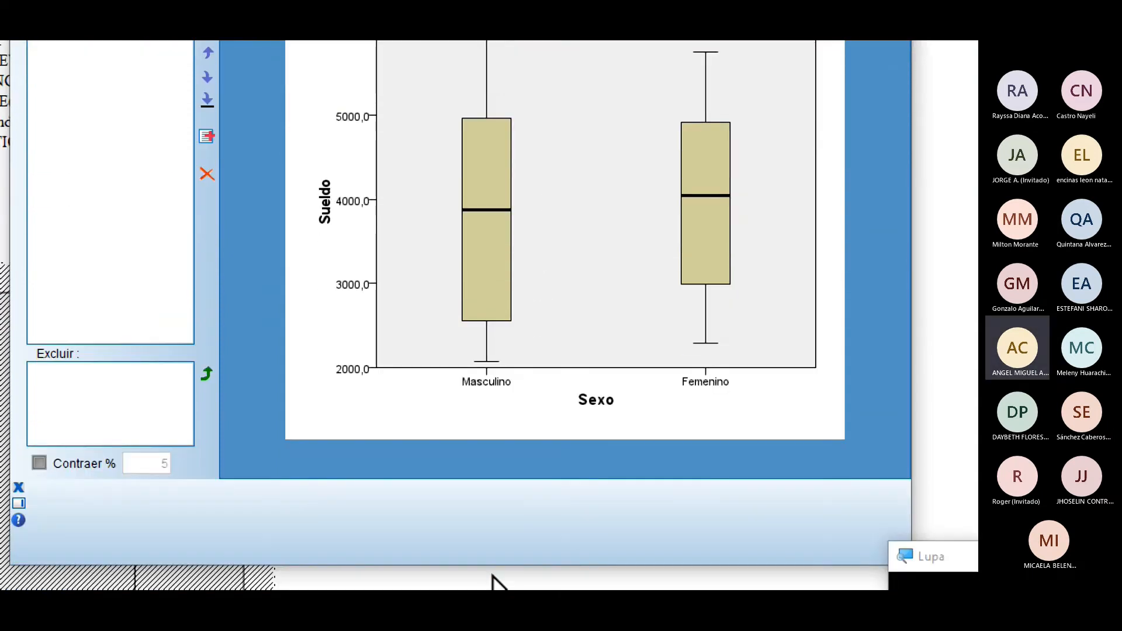
left_click(497, 270)
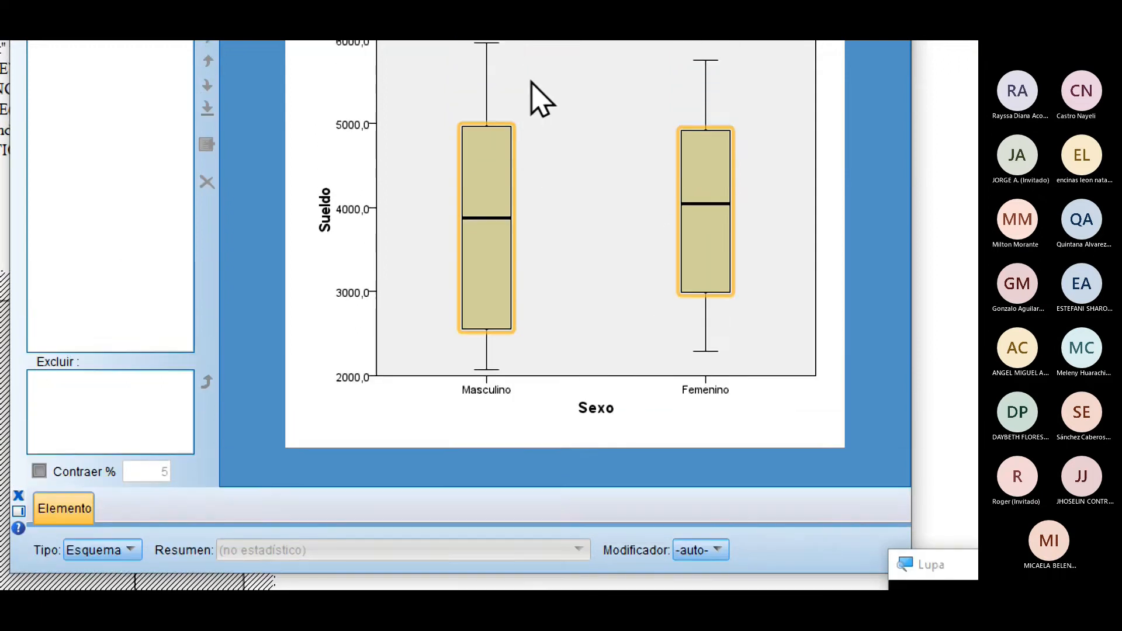
Step: Exclude the Femenino category from the box plot's Sexo axis and include it again
left_click(492, 446)
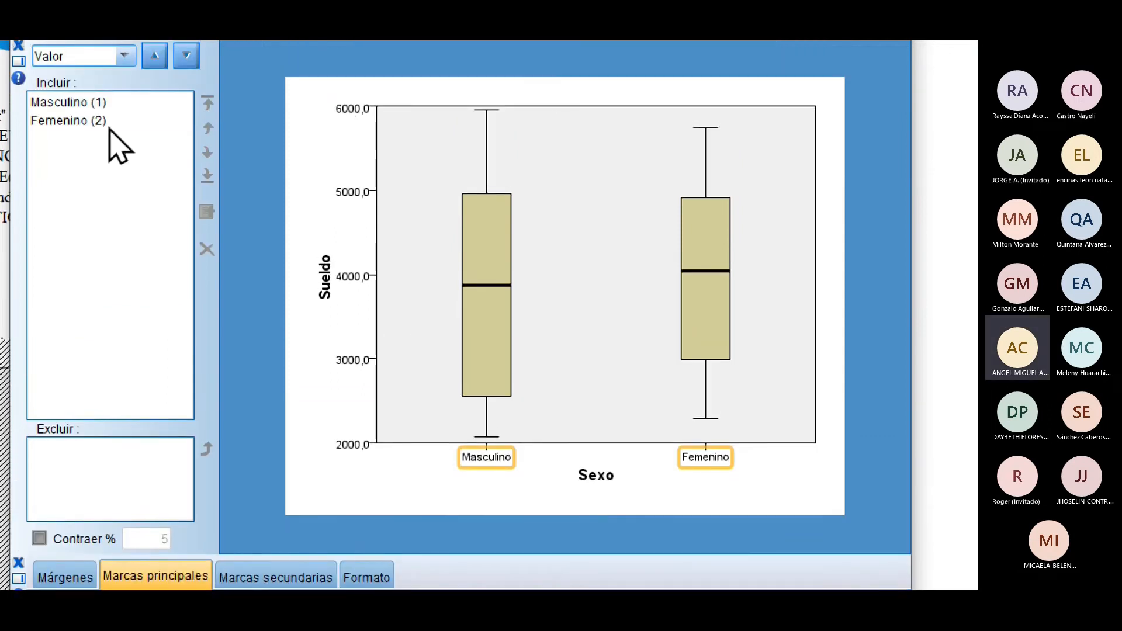
left_click(109, 125)
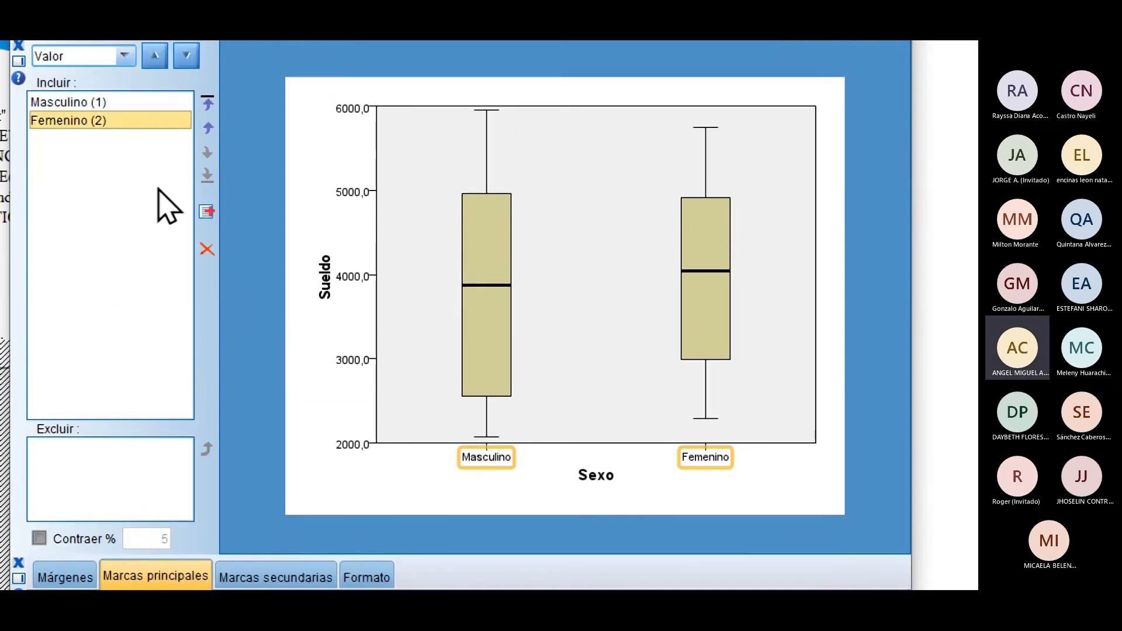
left_click(209, 255)
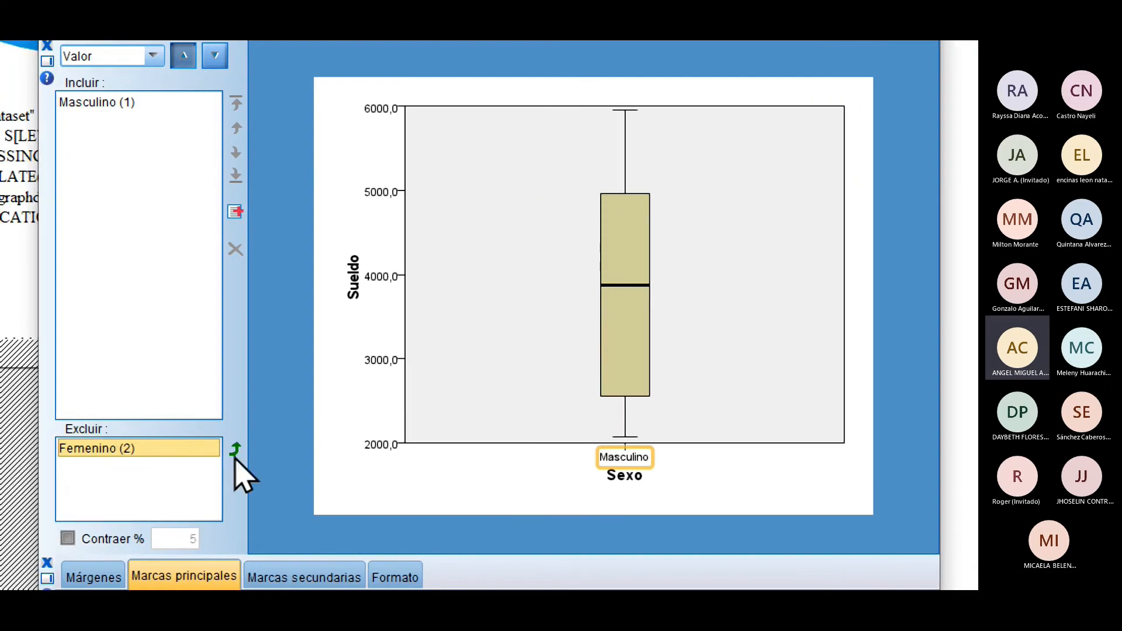
left_click(234, 450)
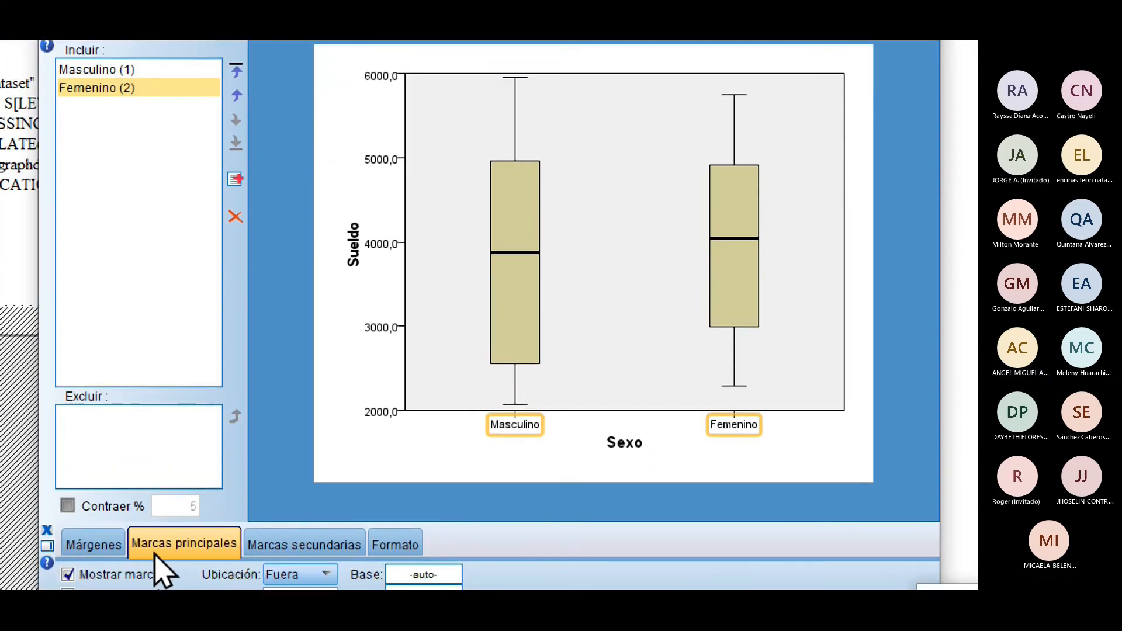
Step: Review the margin, major tick, minor tick and format settings of the Sexo axis
left_click(120, 549)
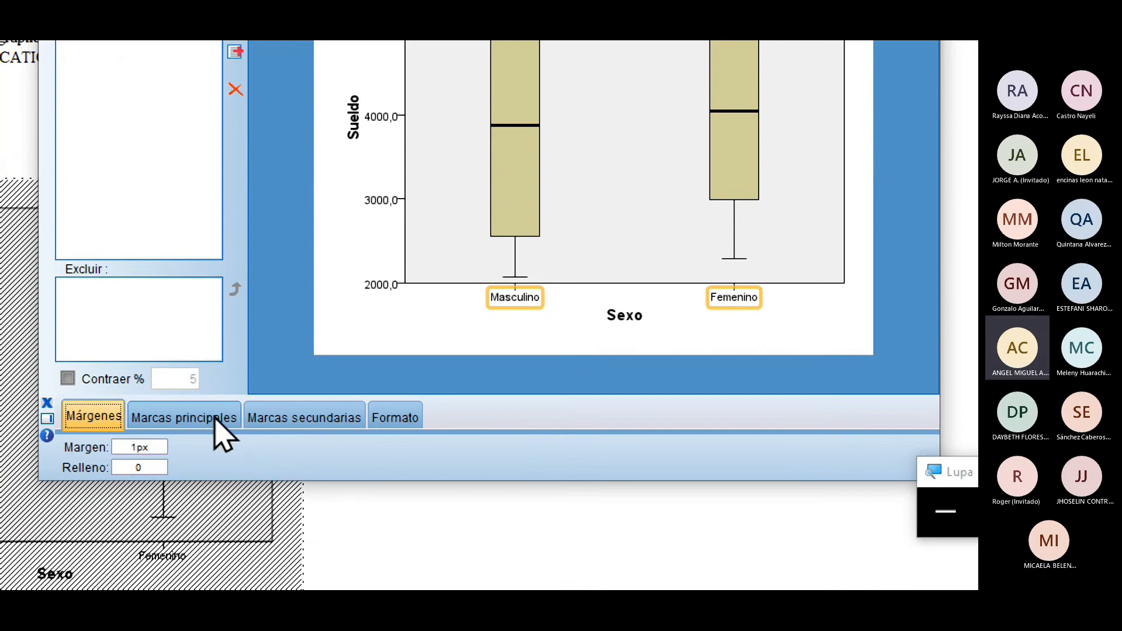
left_click(222, 433)
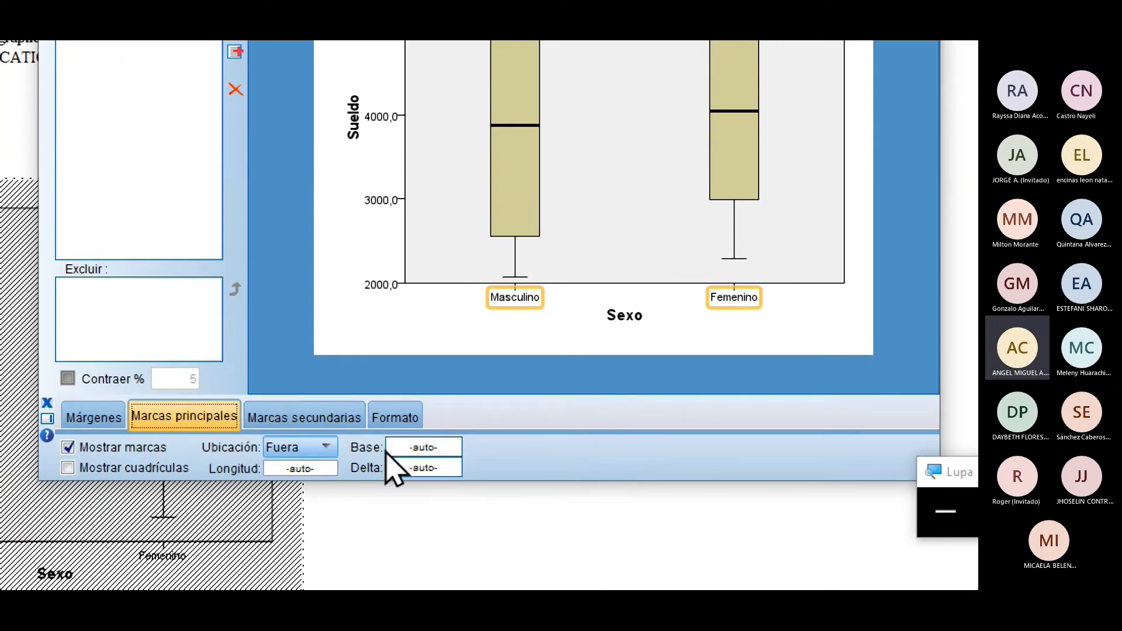
left_click(346, 422)
left_click(405, 426)
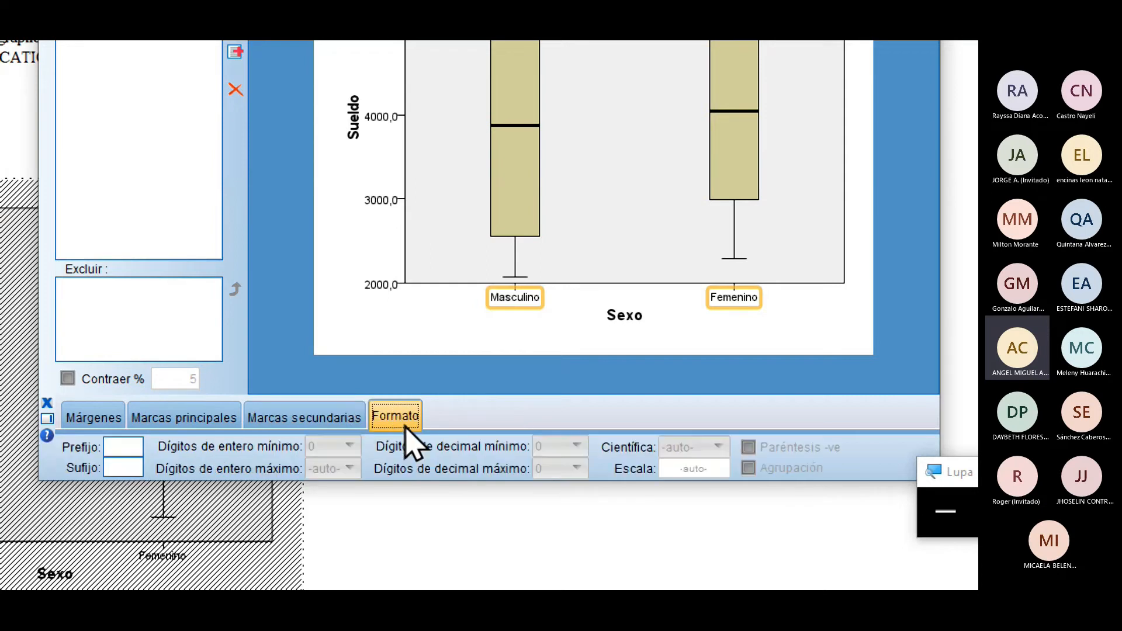
left_click(316, 426)
left_click(193, 418)
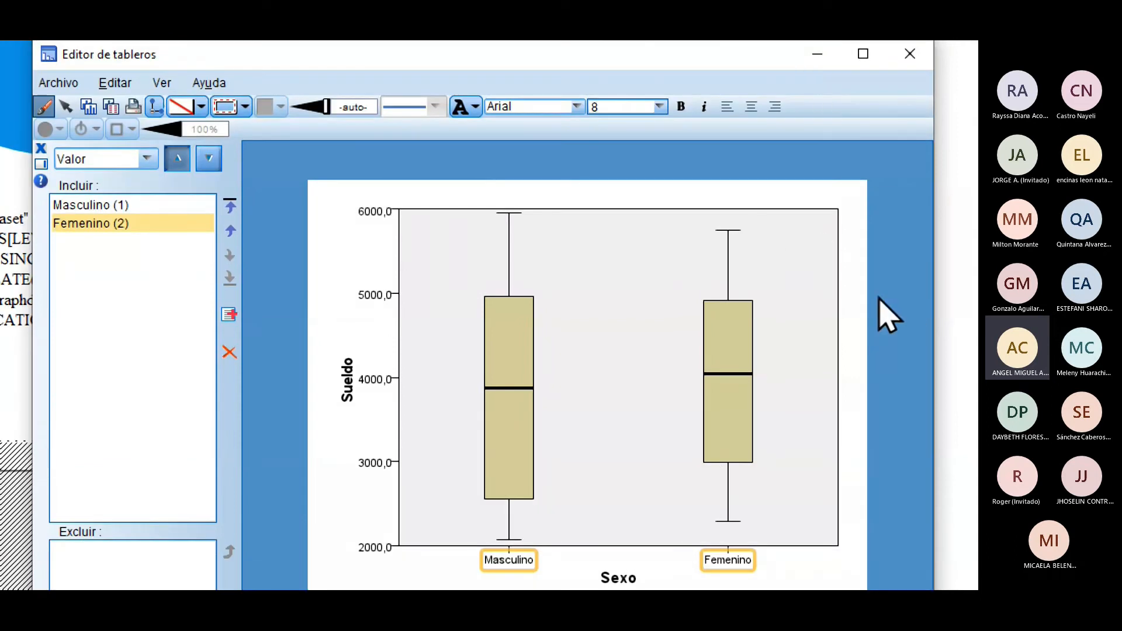
Step: Select the Sueldo axis labels in the box plot and close the Editor de tableros
left_click(485, 198)
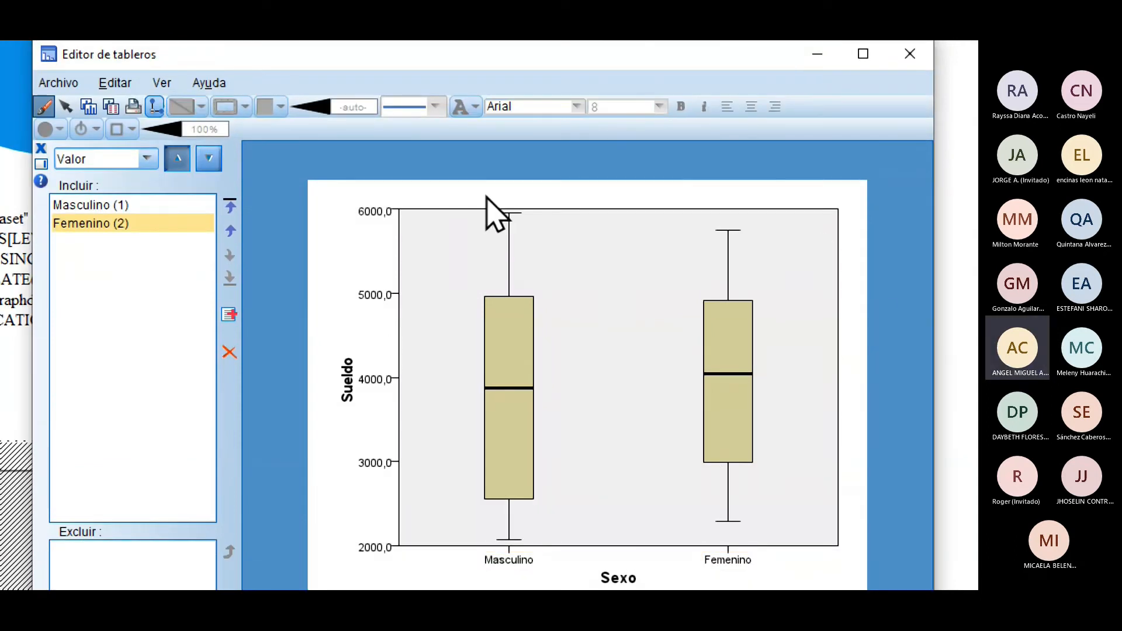
left_click(379, 212)
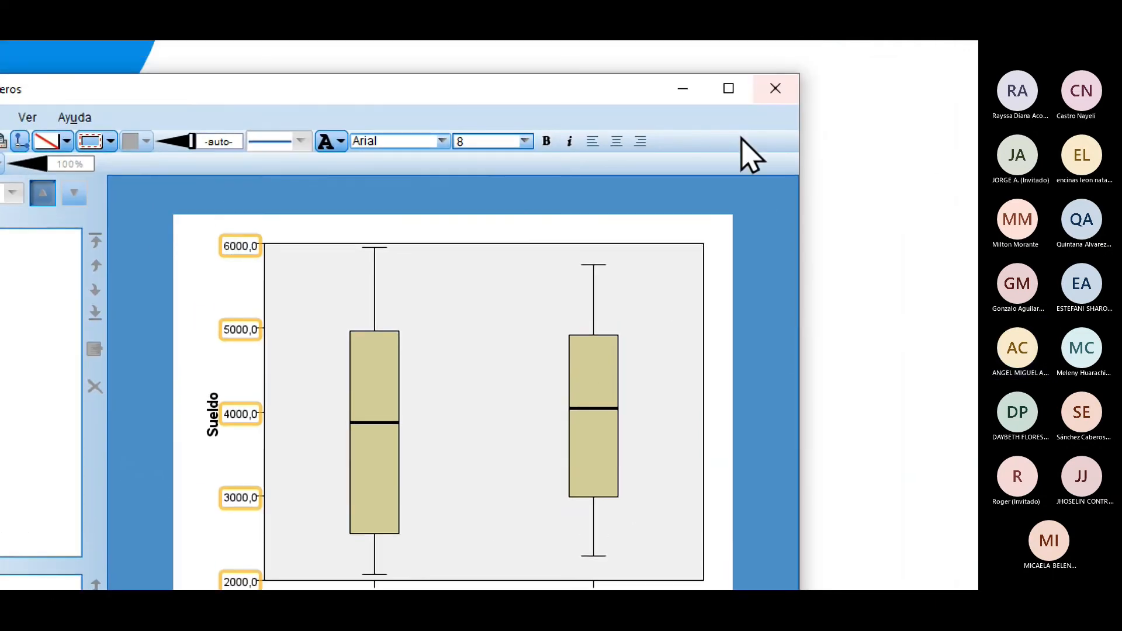
left_click(775, 89)
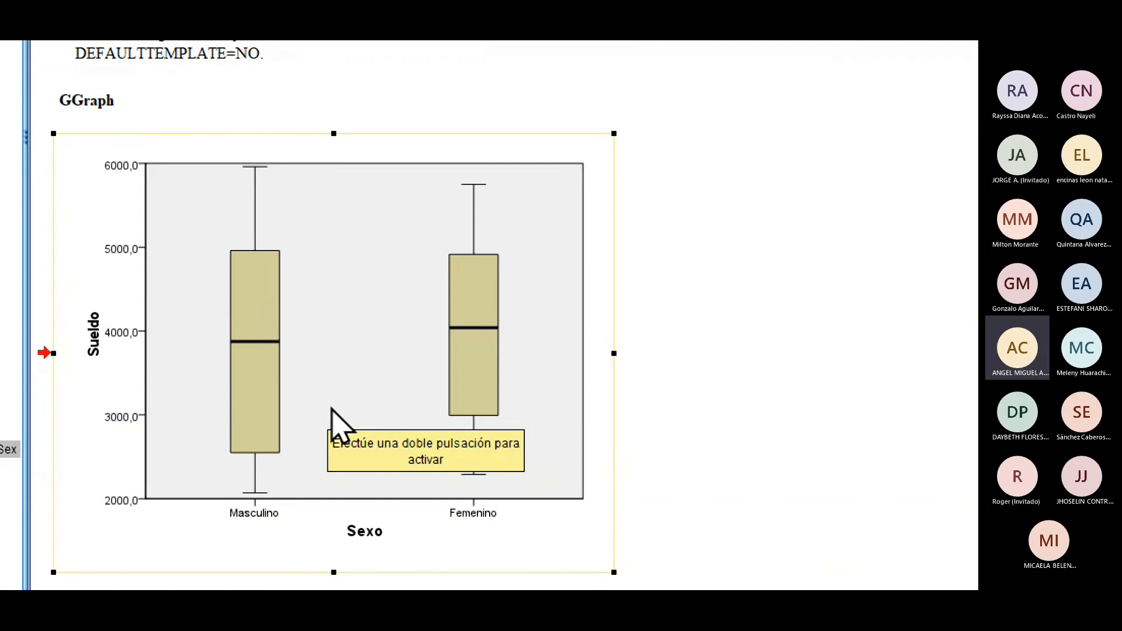
Step: Create a Diagrama de caja of Sueldo by Sexo with the board template selector
scroll(288, 87, "up", 8)
scroll(238, 80, "down", 7)
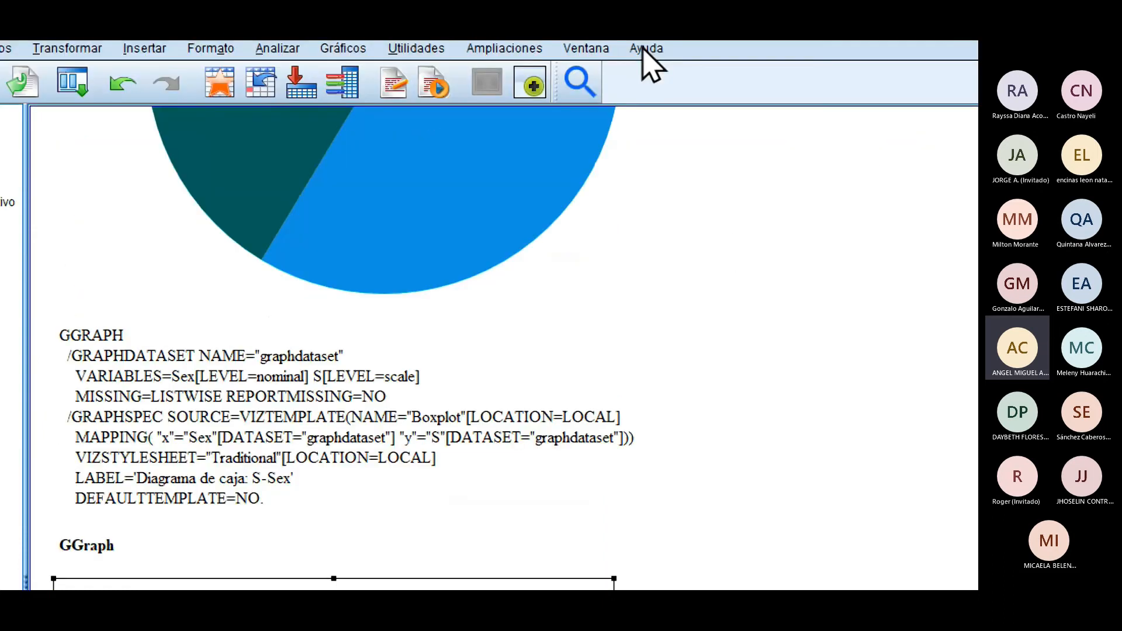
left_click(339, 49)
left_click(353, 163)
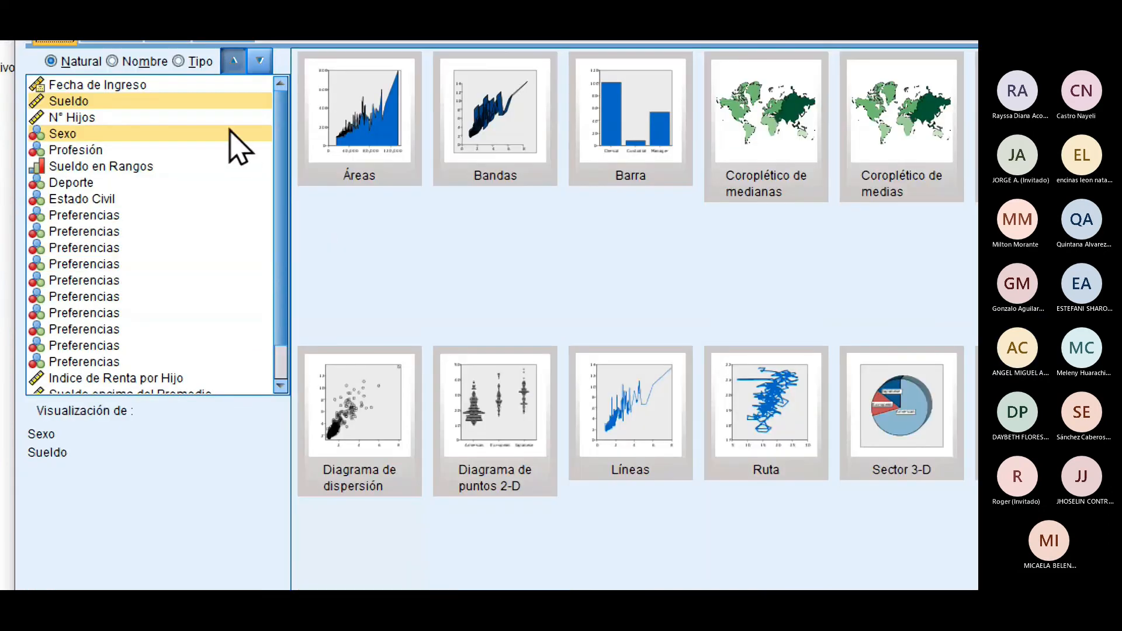
left_click(229, 132)
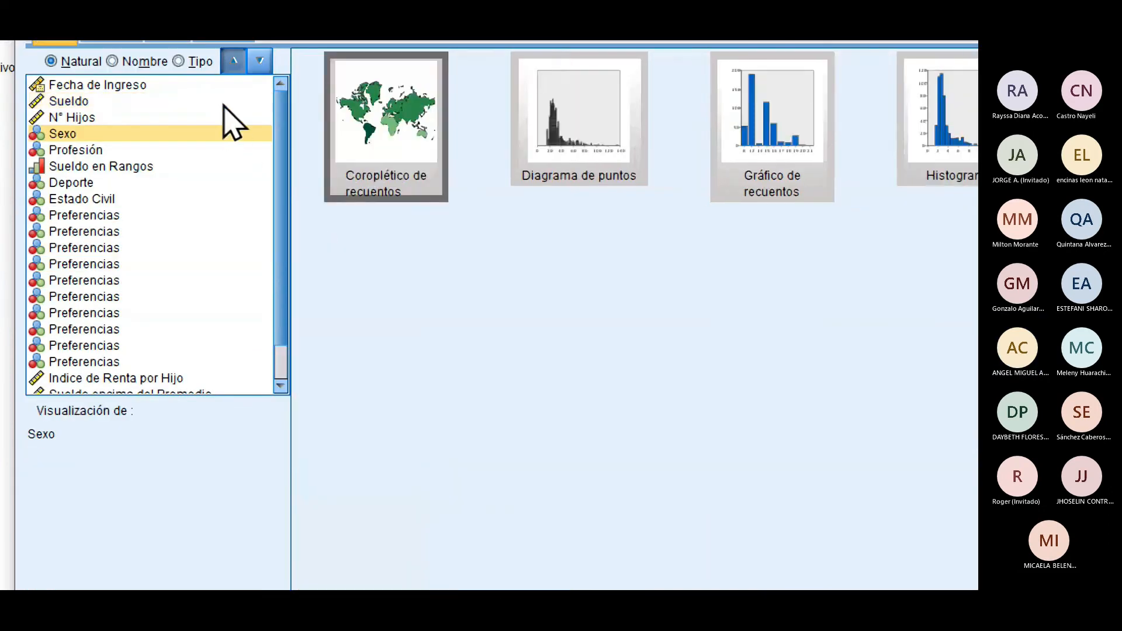
left_click(223, 102)
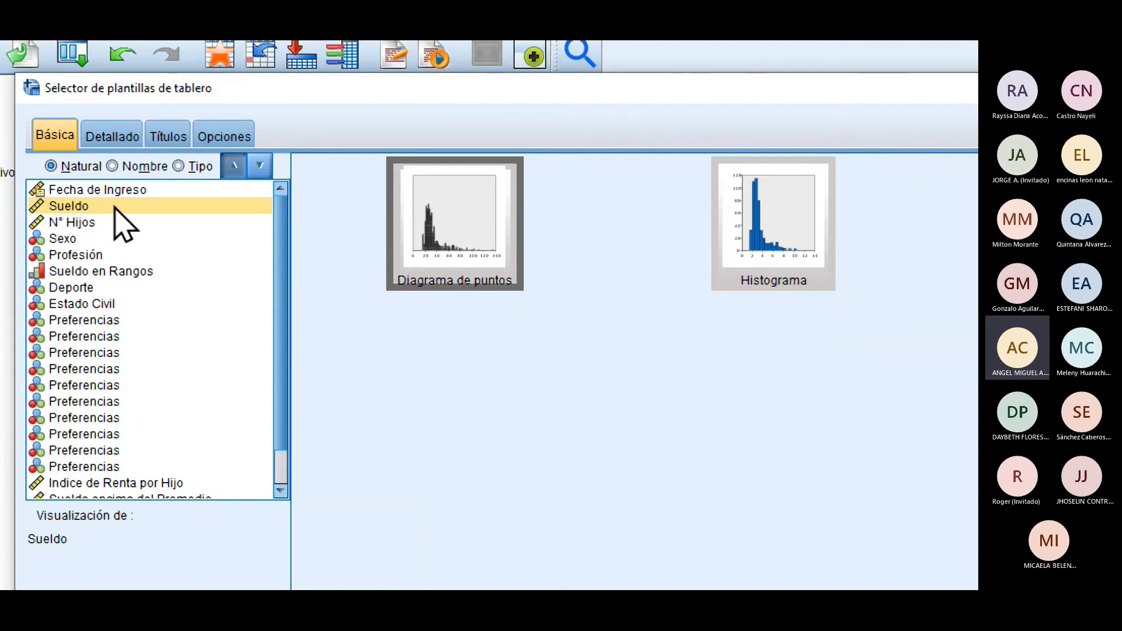
left_click(103, 240, "ctrl")
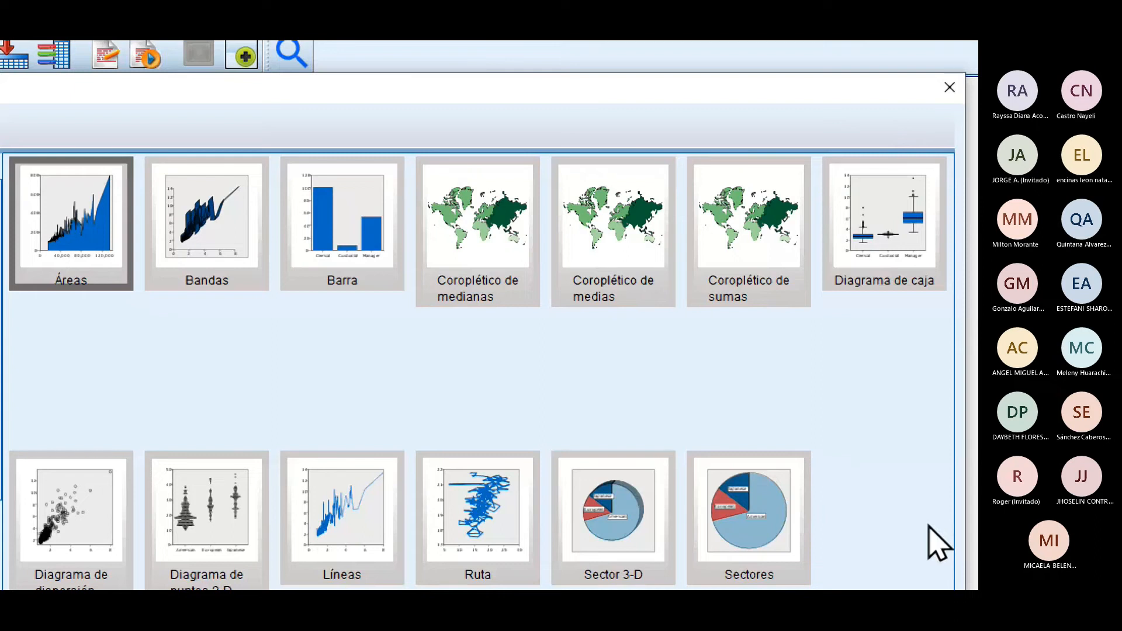
left_click(875, 247)
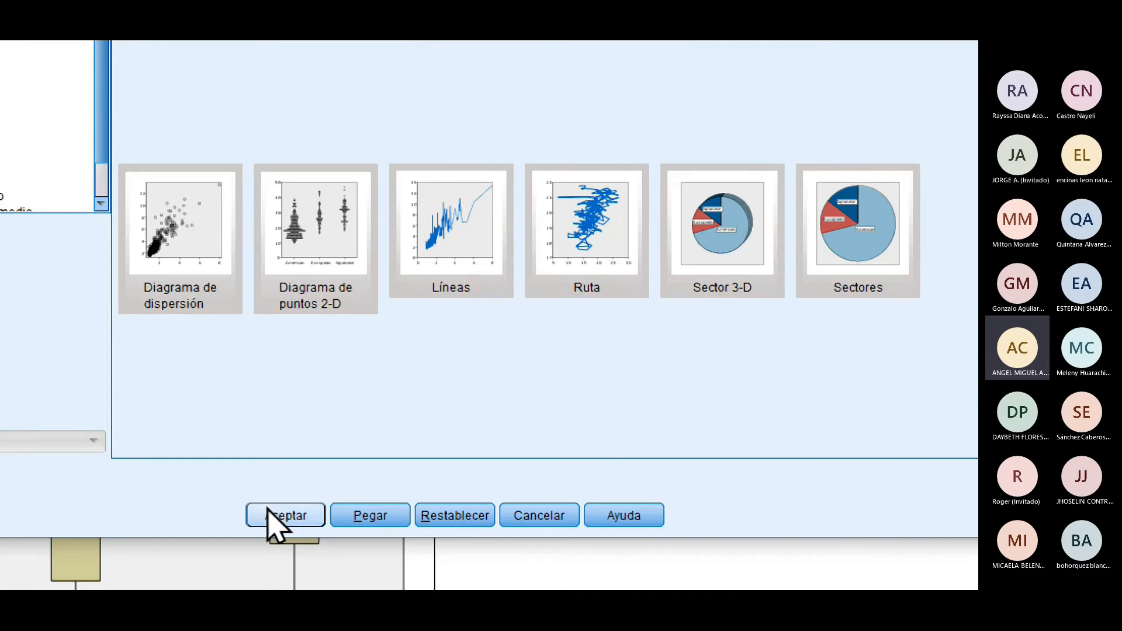
left_click(275, 516)
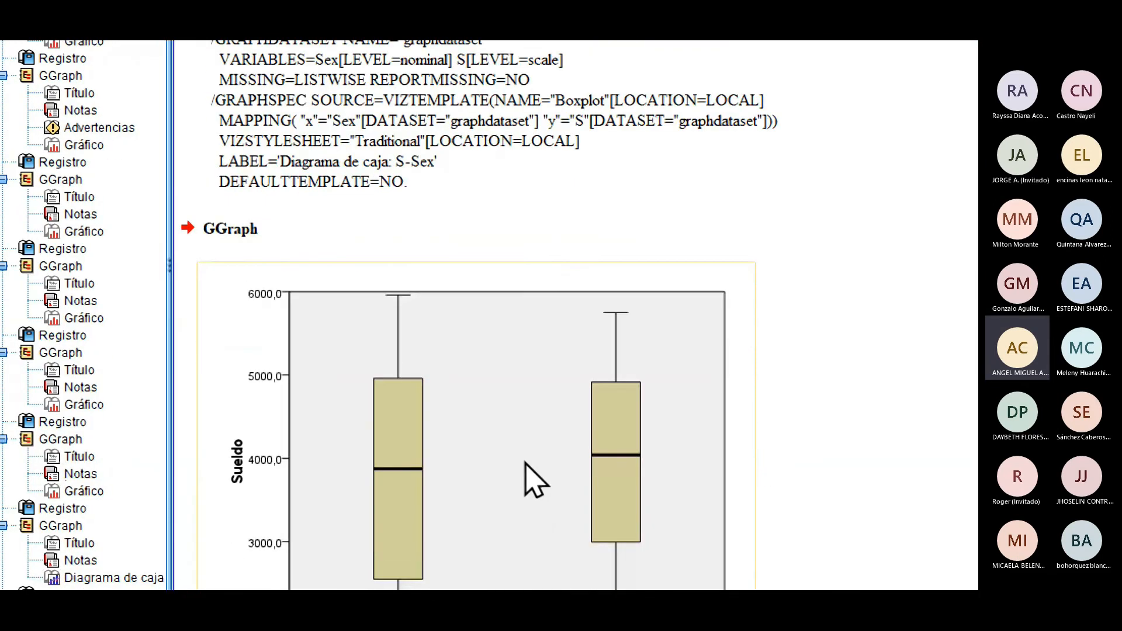
Step: Open the new box plot in the Editor de tableros and fill its boxes with blue
left_click(524, 478)
double_click(523, 461)
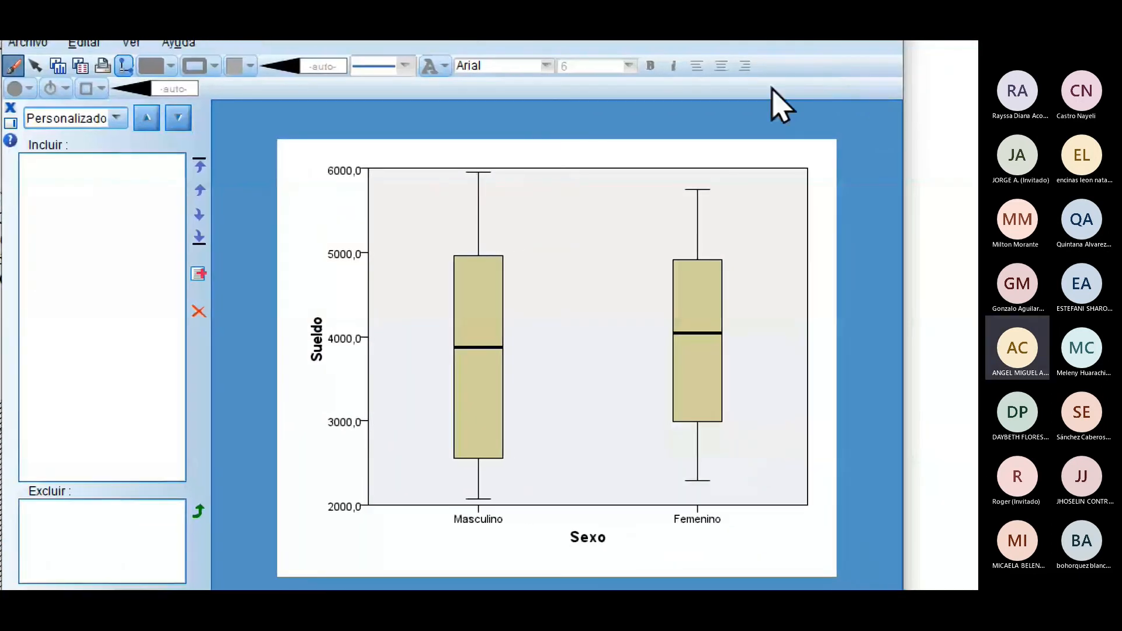
left_click(473, 390)
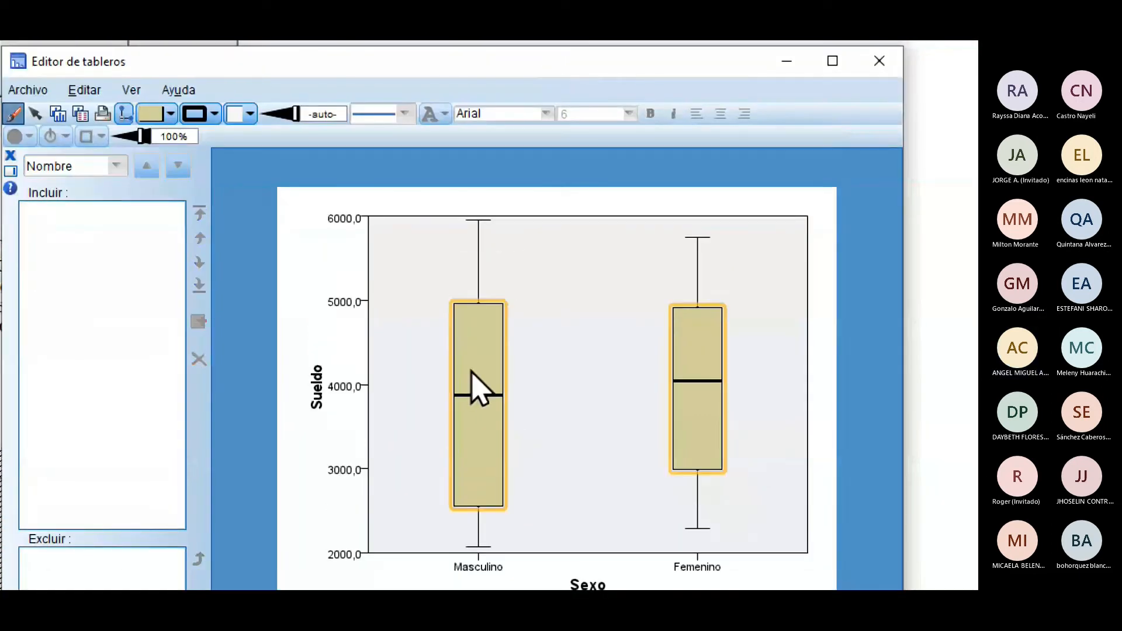
left_click(153, 117)
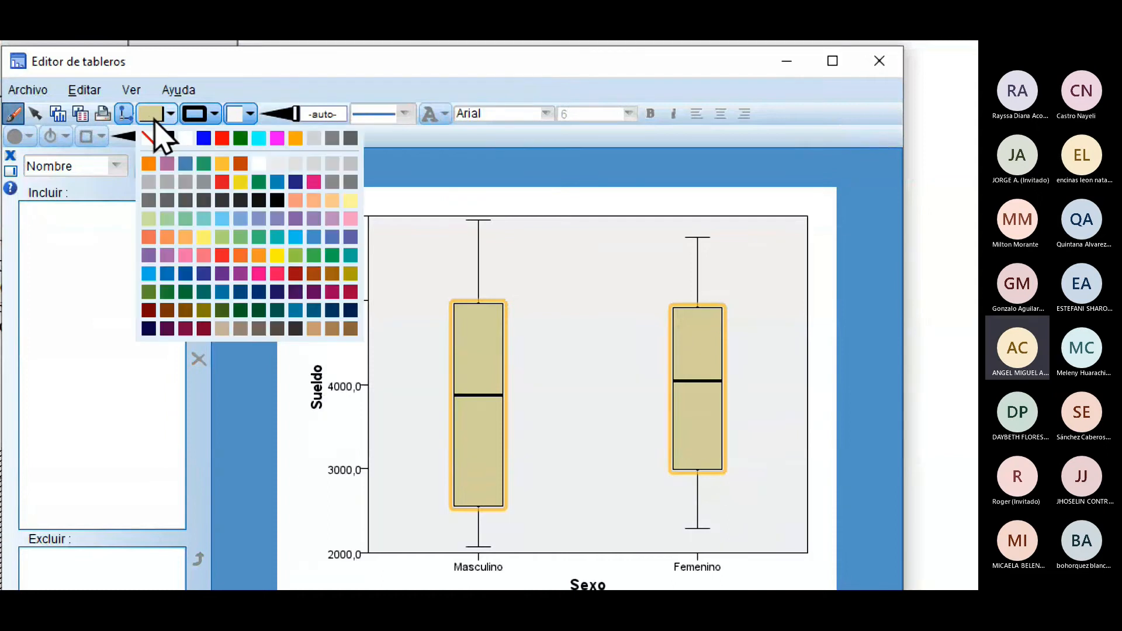
left_click(185, 164)
Step: Remove the fill color from the box plot's plot area background
left_click(434, 268)
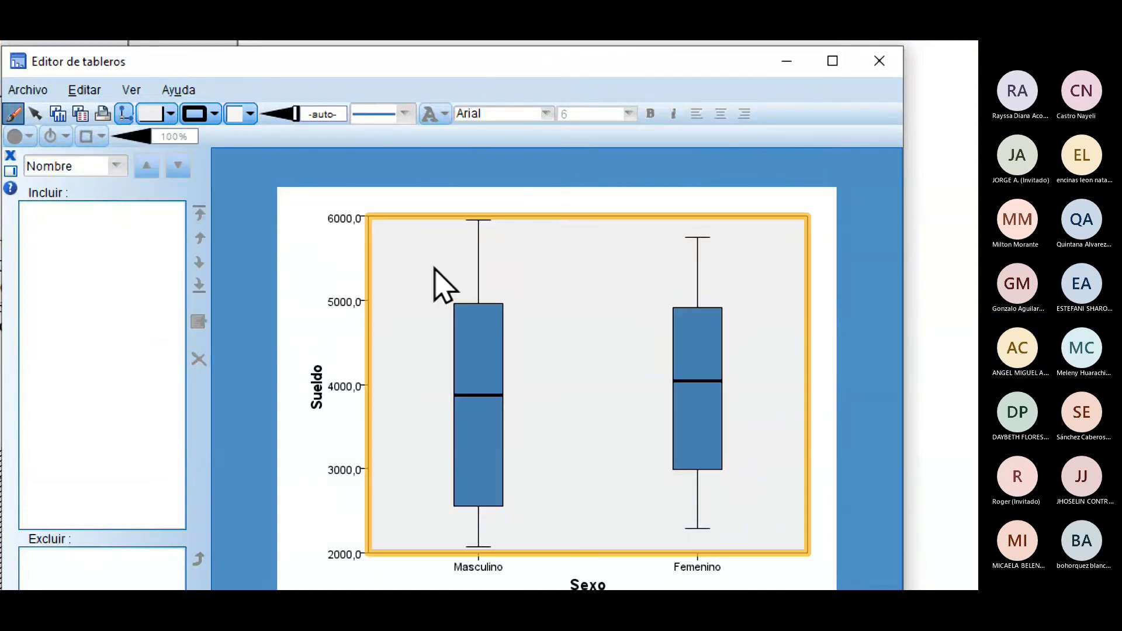
left_click(170, 114)
left_click(149, 139)
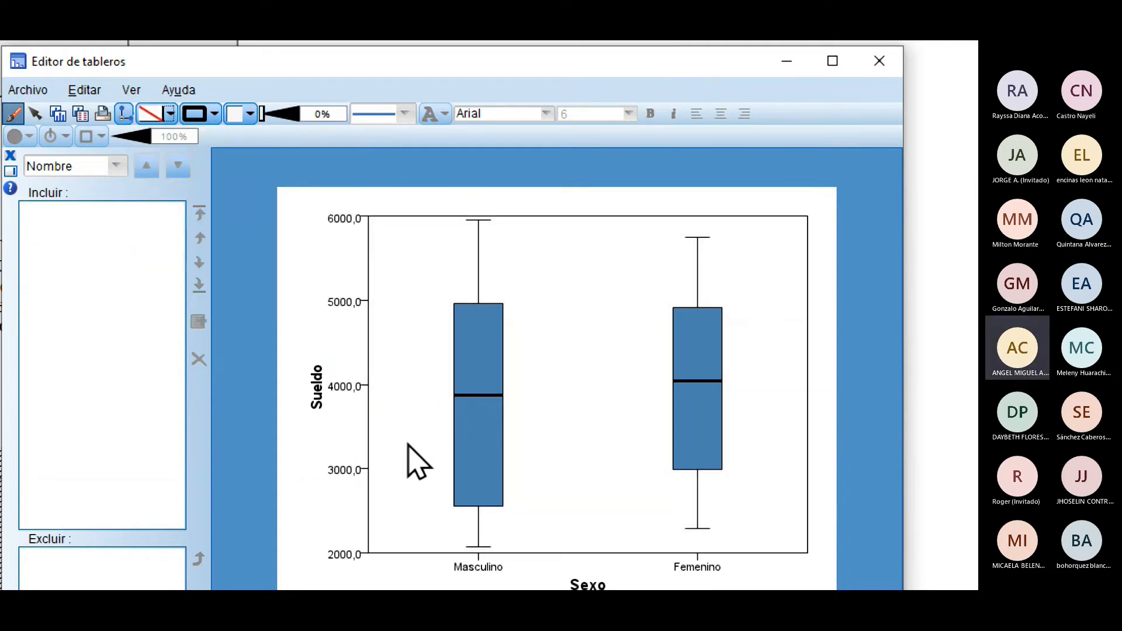
Step: Set the Sueldo axis labels, Sexo category labels and Sueldo axis title to Times New Roman, and close the Editor de tableros
left_click(348, 471)
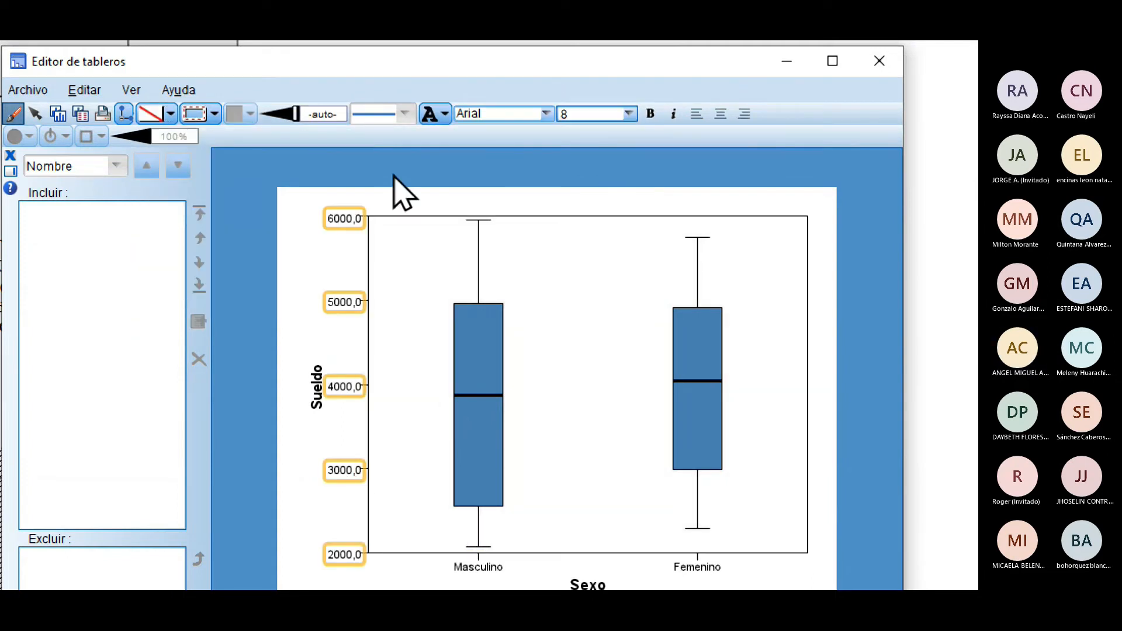
left_click(485, 117)
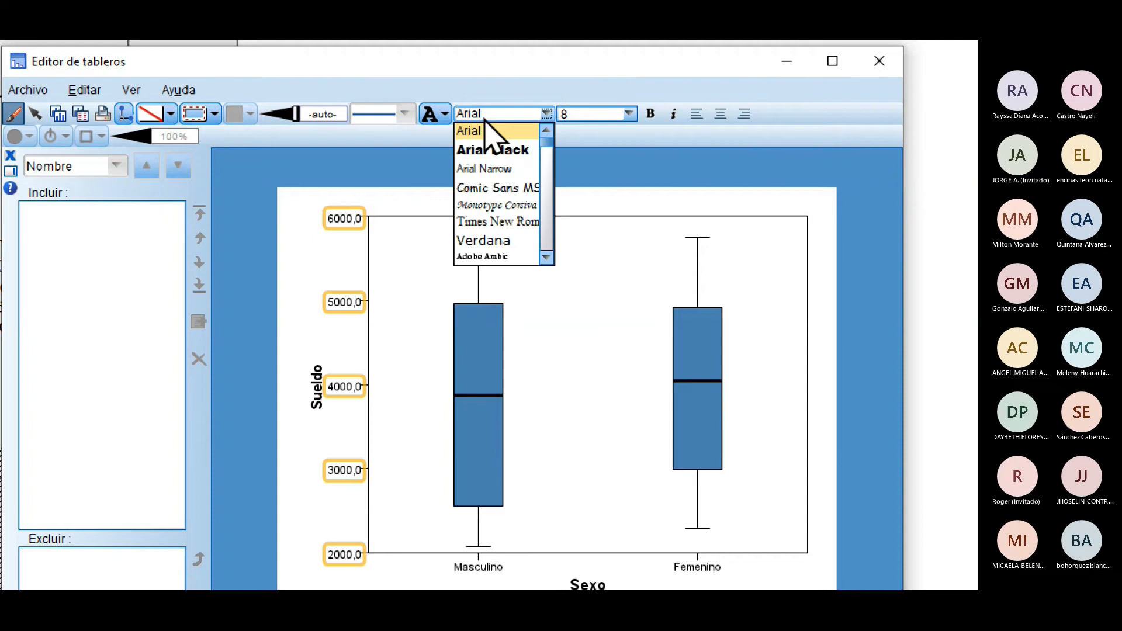
left_click(514, 222)
left_click(489, 510)
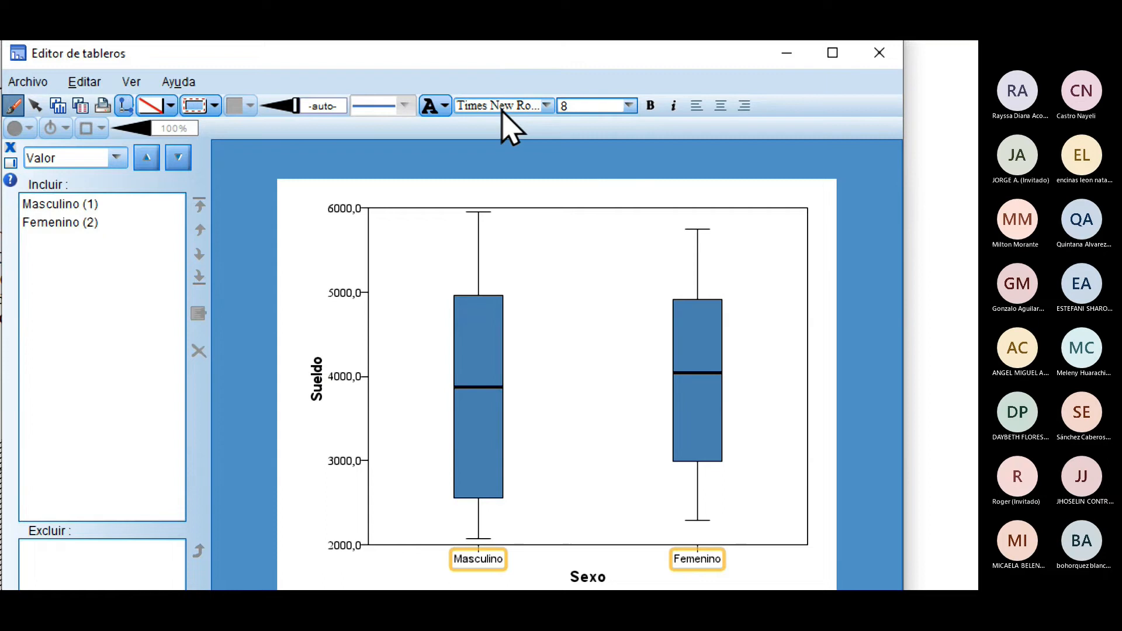
left_click(315, 398)
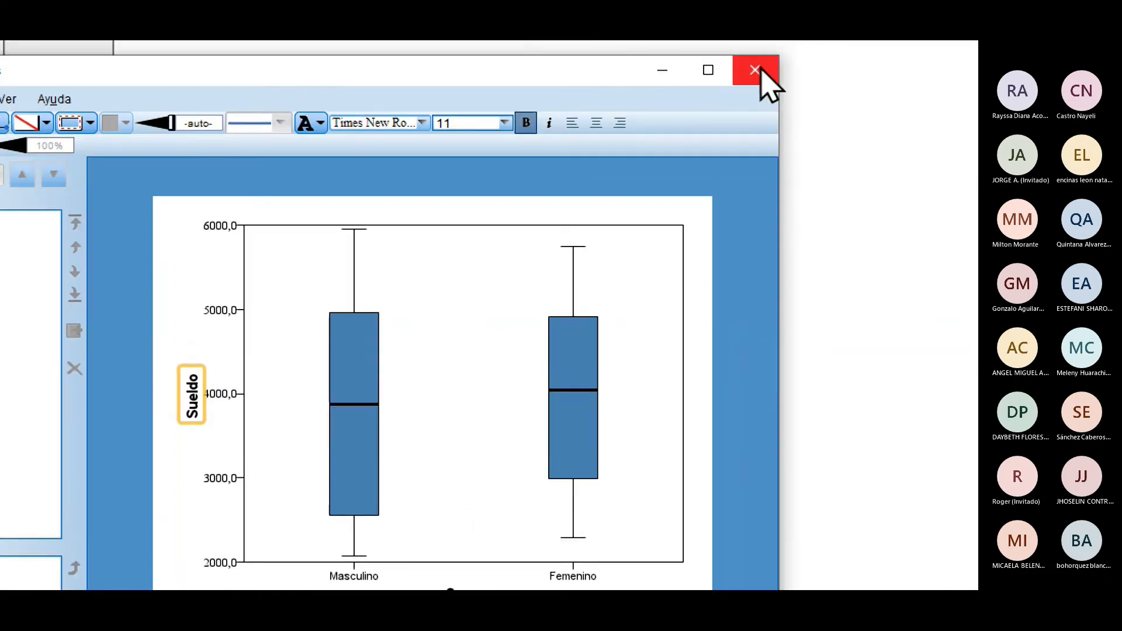
left_click(754, 70)
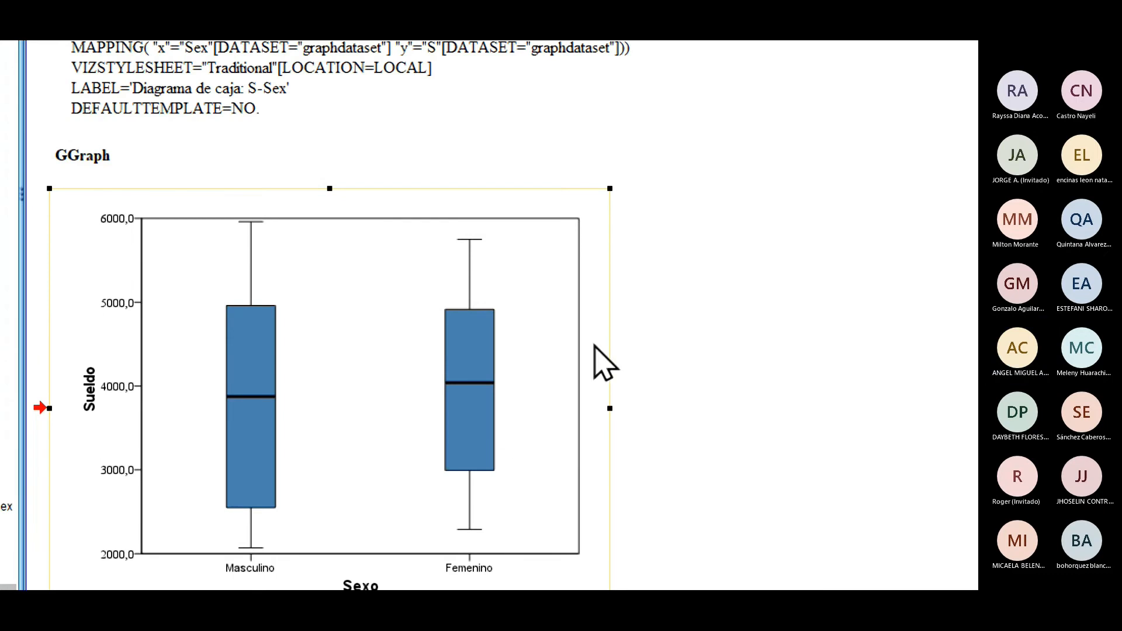
scroll(643, 228, "up", 8)
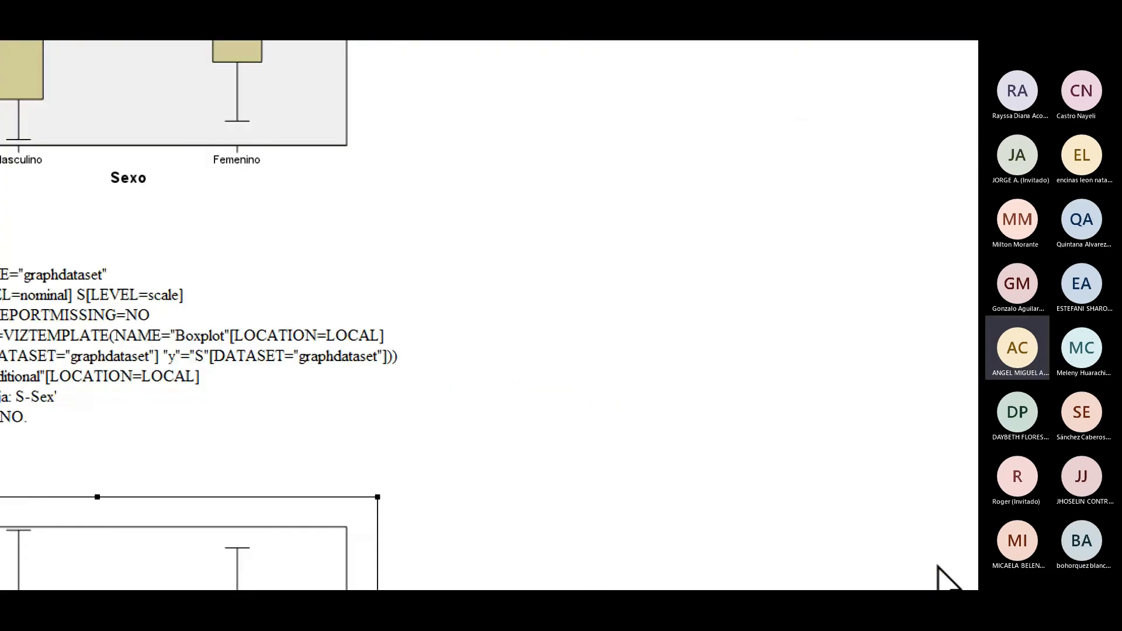
left_click(779, 435)
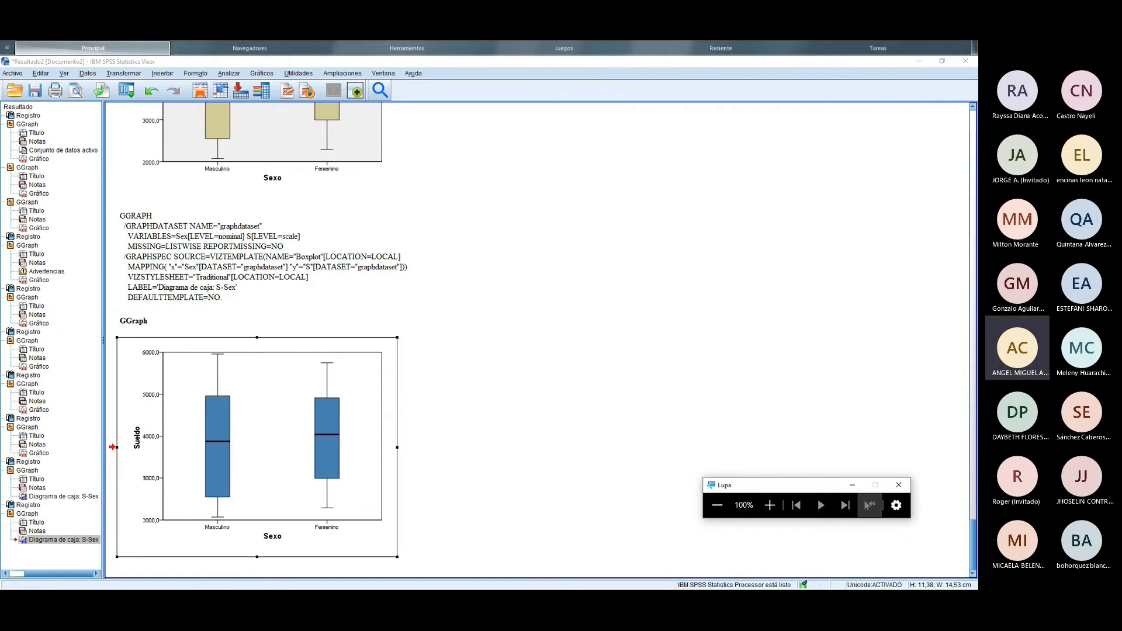
left_click(359, 415)
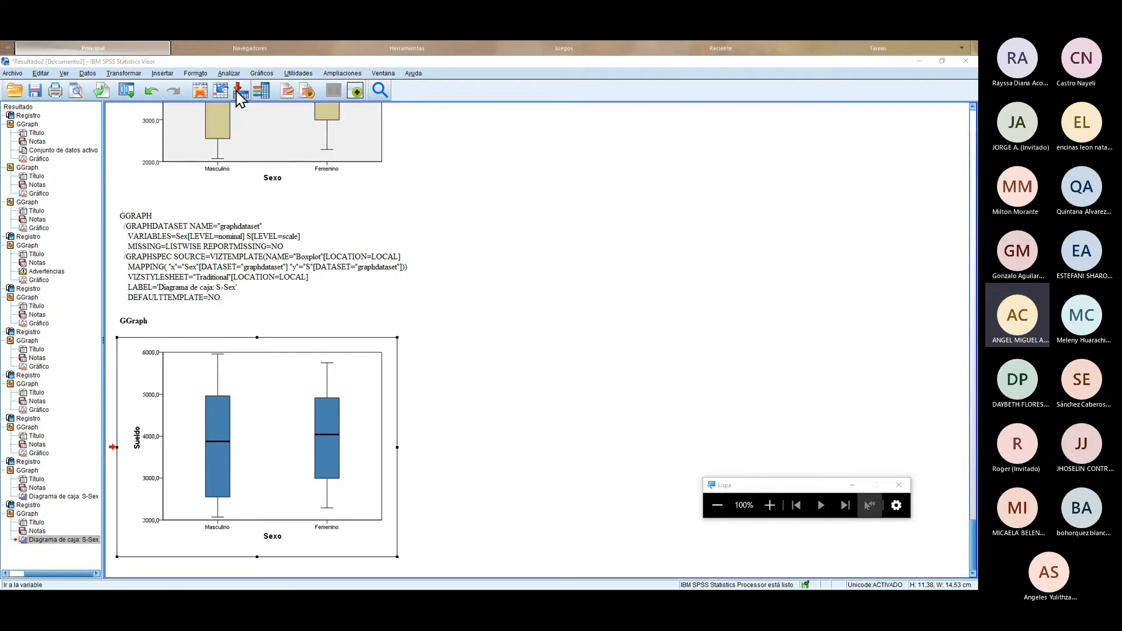
Step: Open the board template selector and set the visualization type to Barra in the detailed settings
left_click(260, 74)
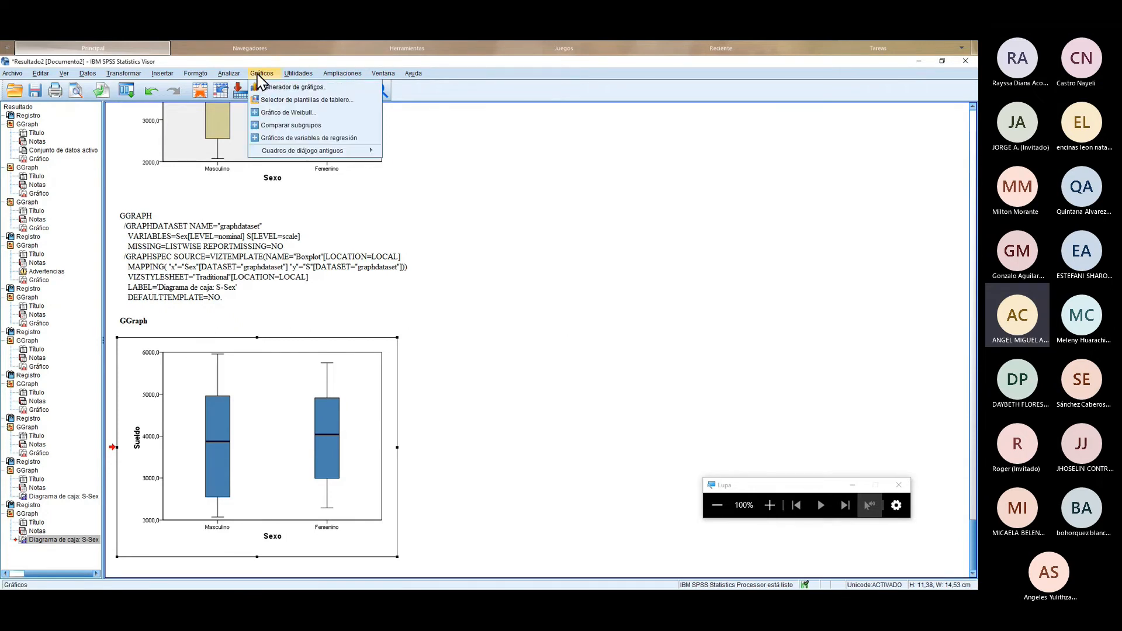
left_click(273, 99)
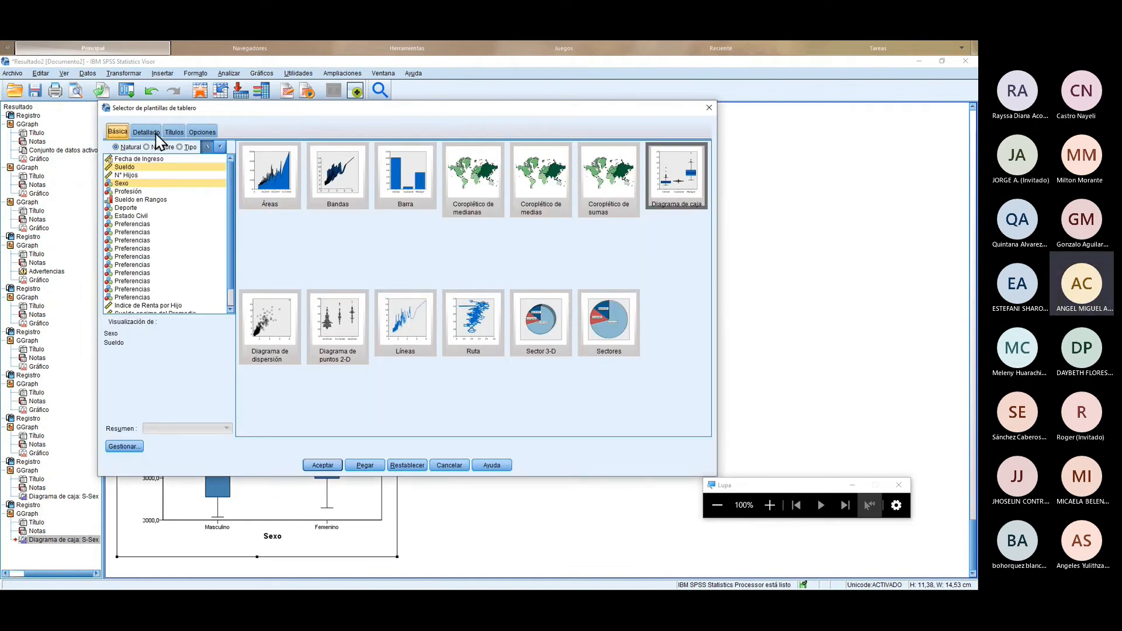
left_click(770, 505)
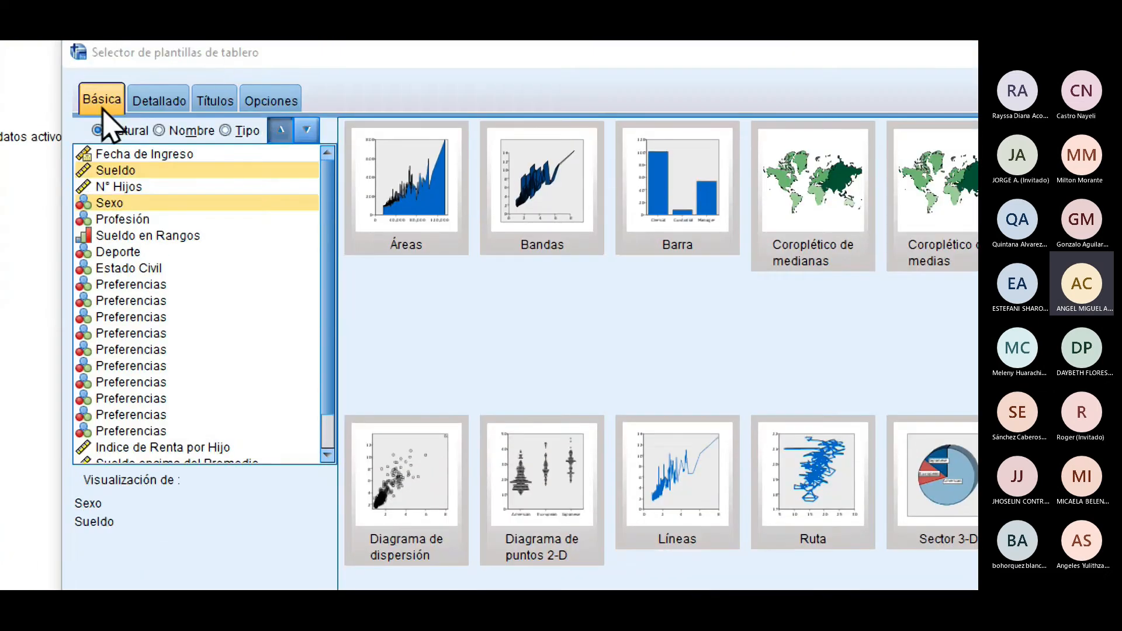
left_click(171, 100)
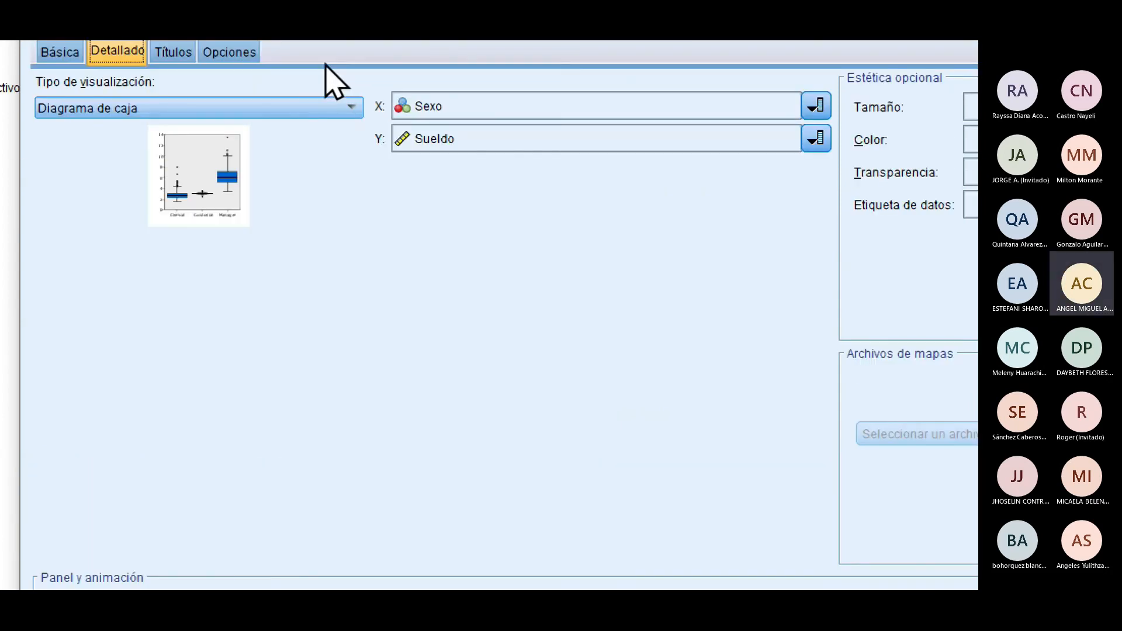
left_click(333, 110)
scroll(298, 210, "up", 8)
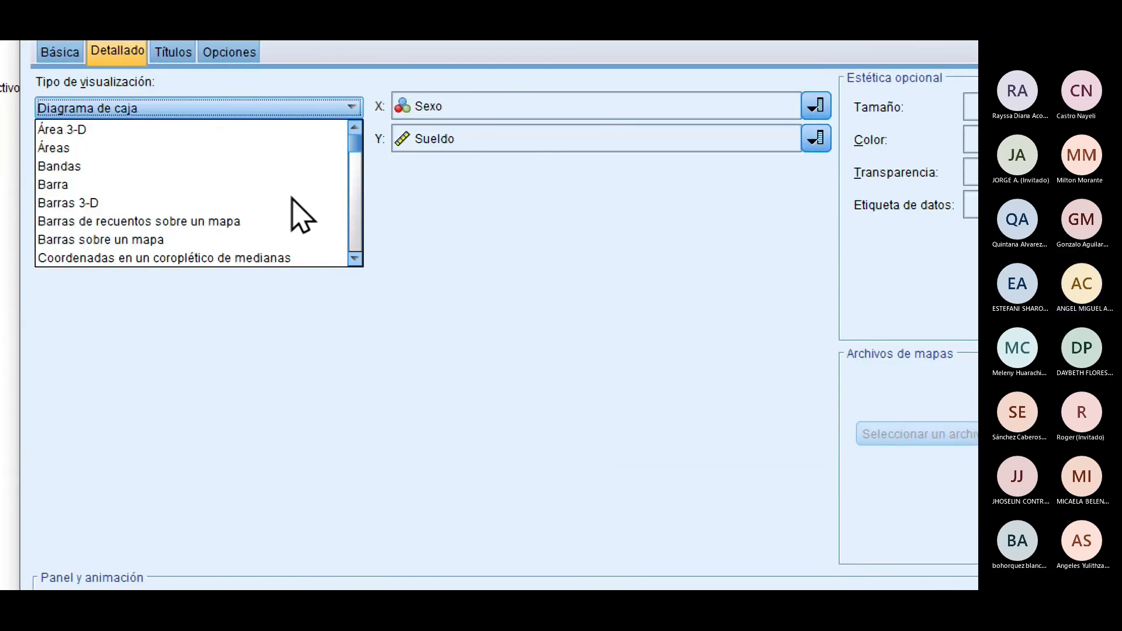
left_click(68, 184)
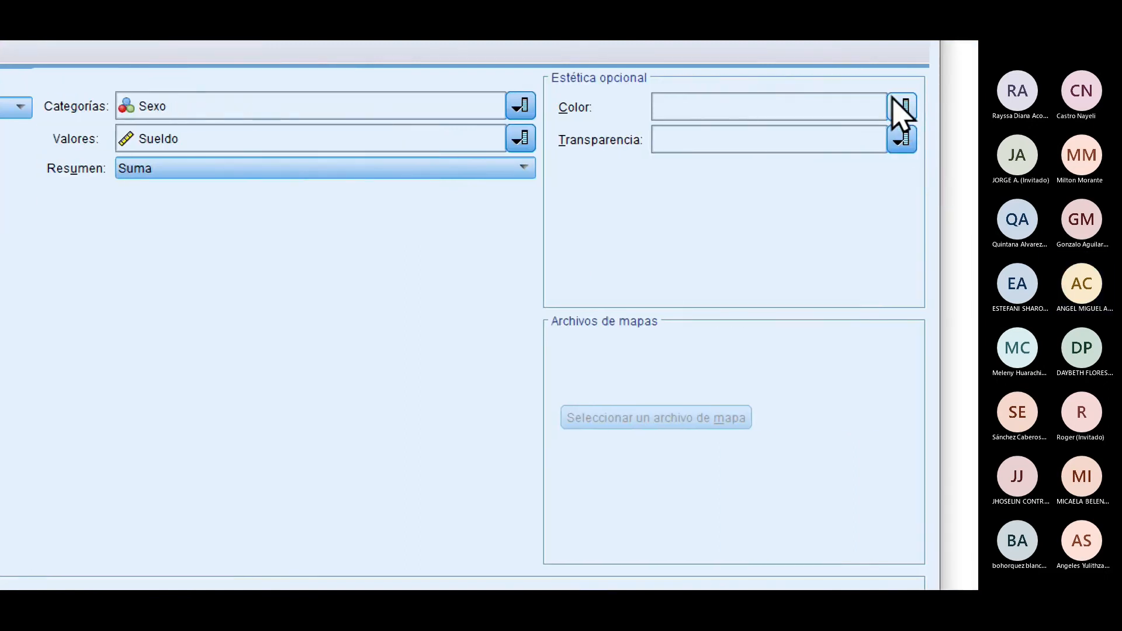
Step: Set the bar chart's categories to Profesión and its optional color variable to Sexo
left_click(403, 111)
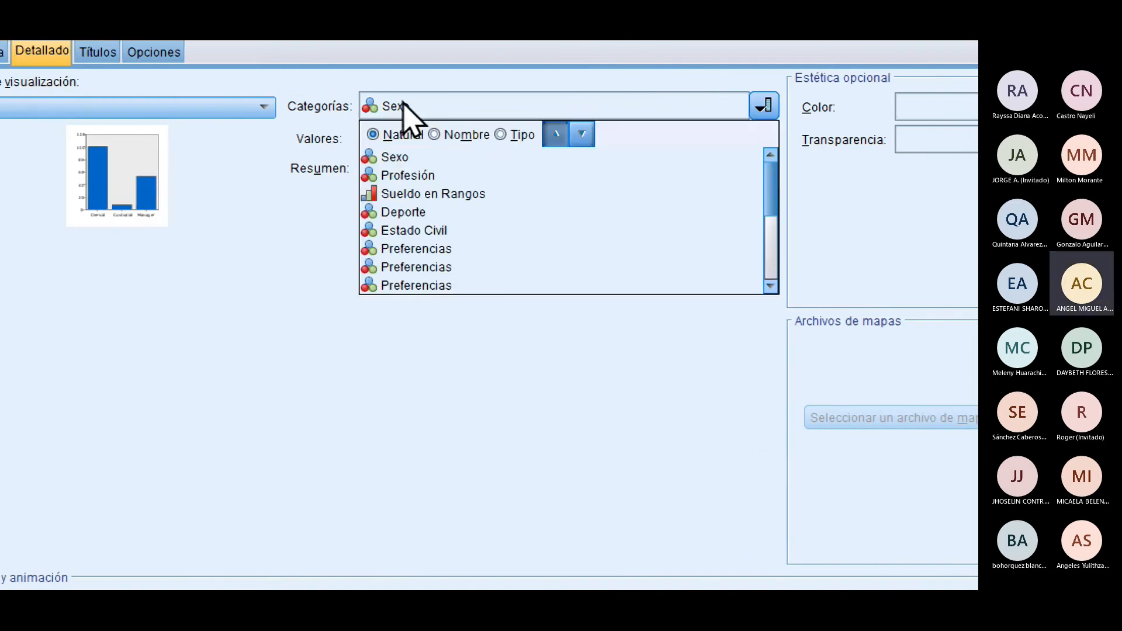
left_click(409, 175)
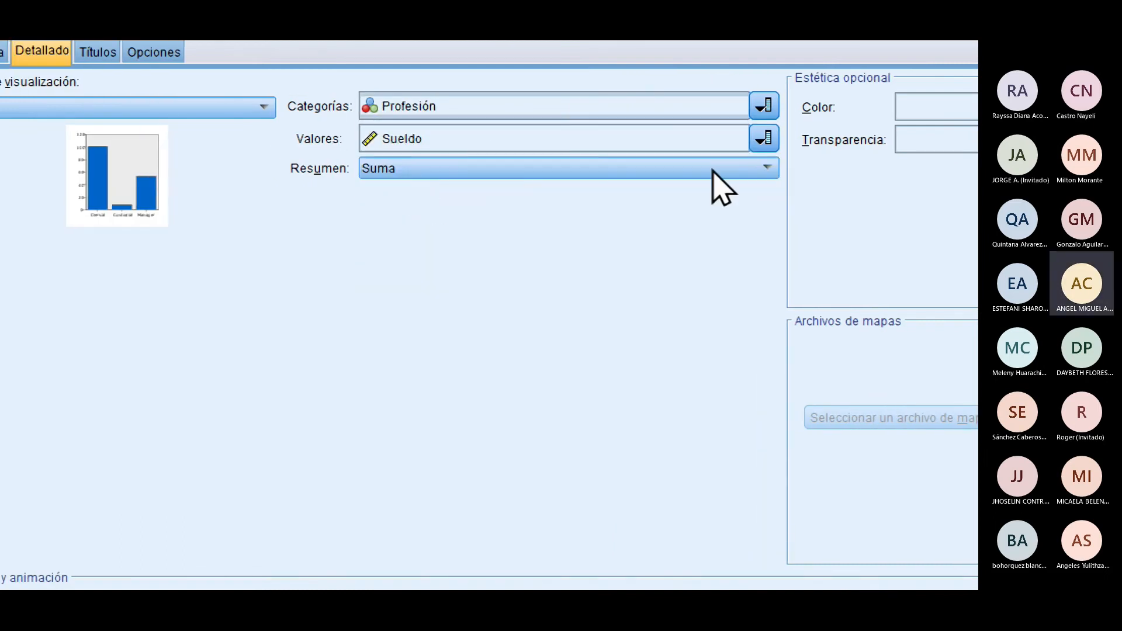
left_click(872, 108)
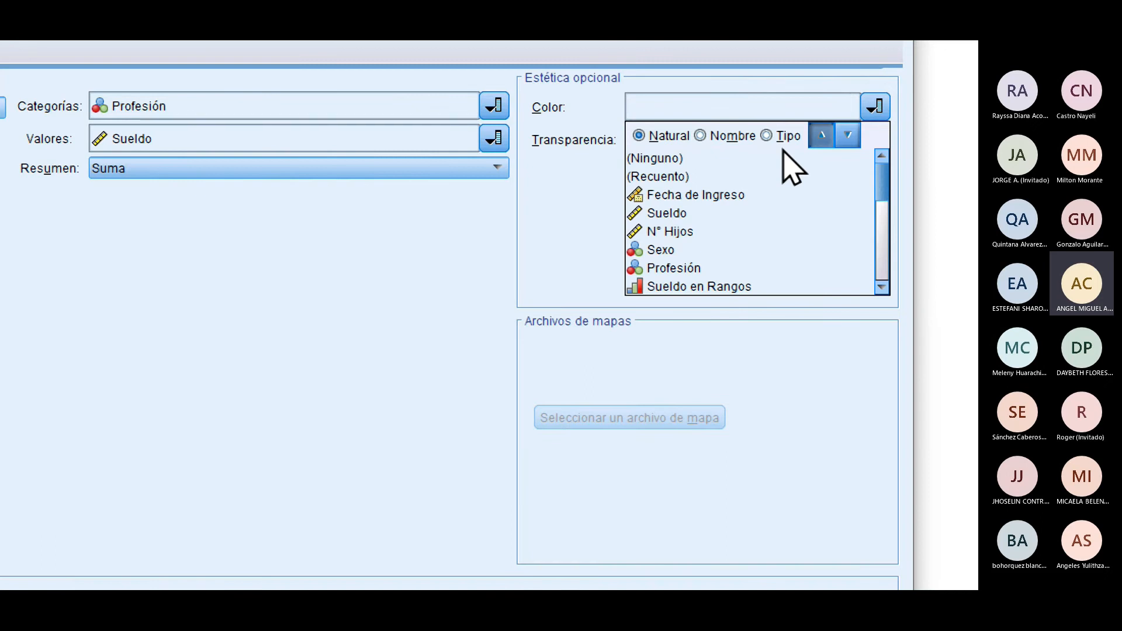
left_click(672, 249)
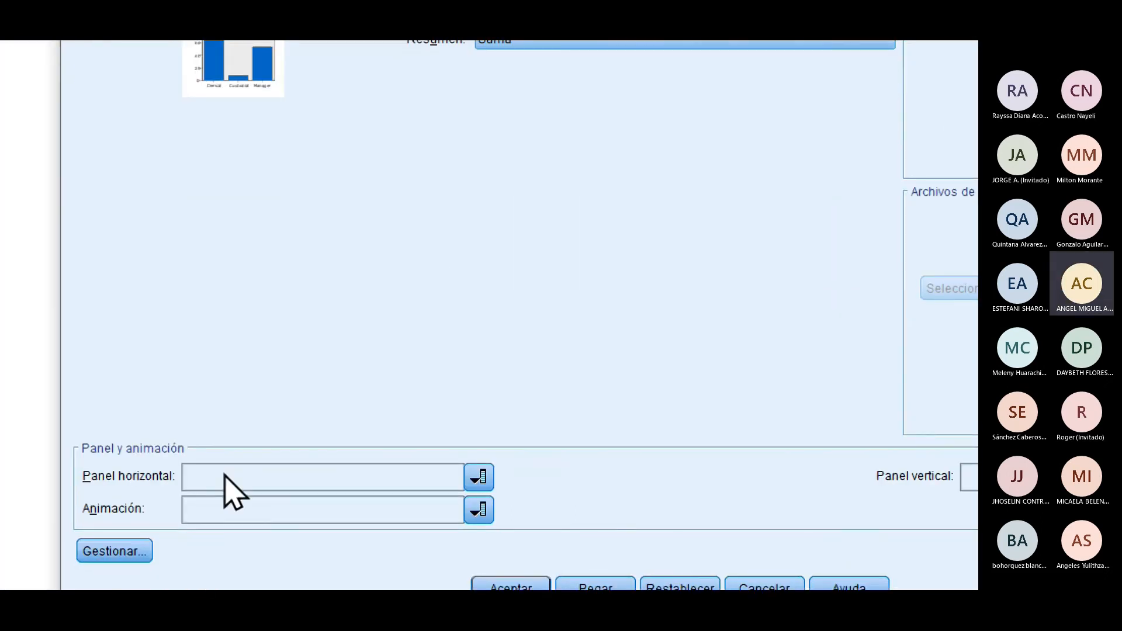
Step: Set the bar chart's horizontal panel to Estado Civil and look through the variables available for the vertical panel
left_click(224, 474)
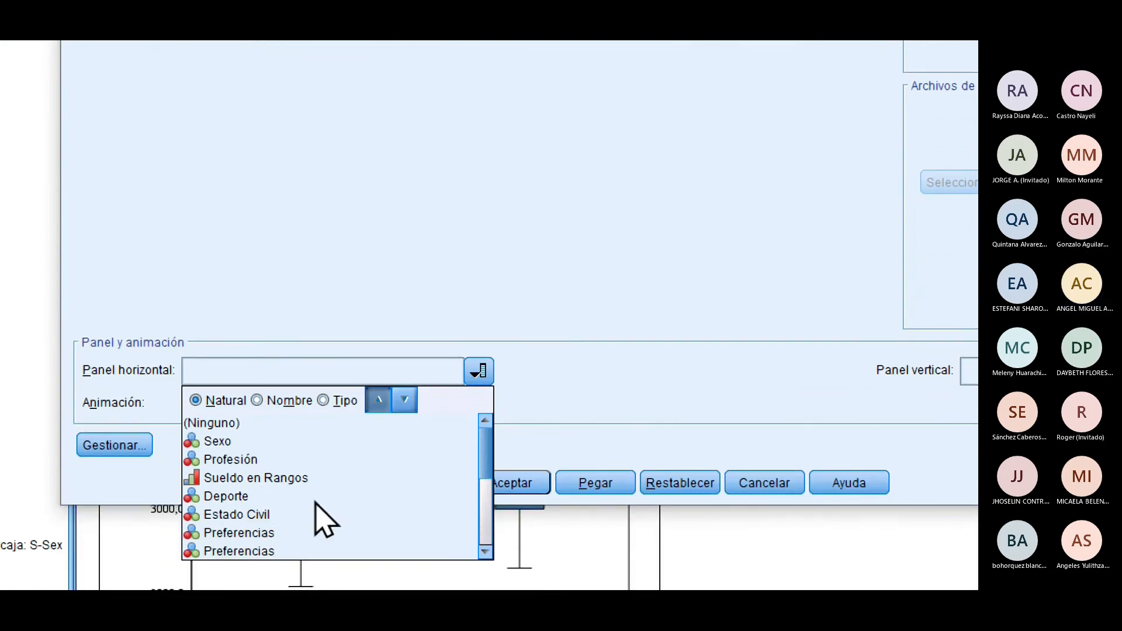
left_click(286, 519)
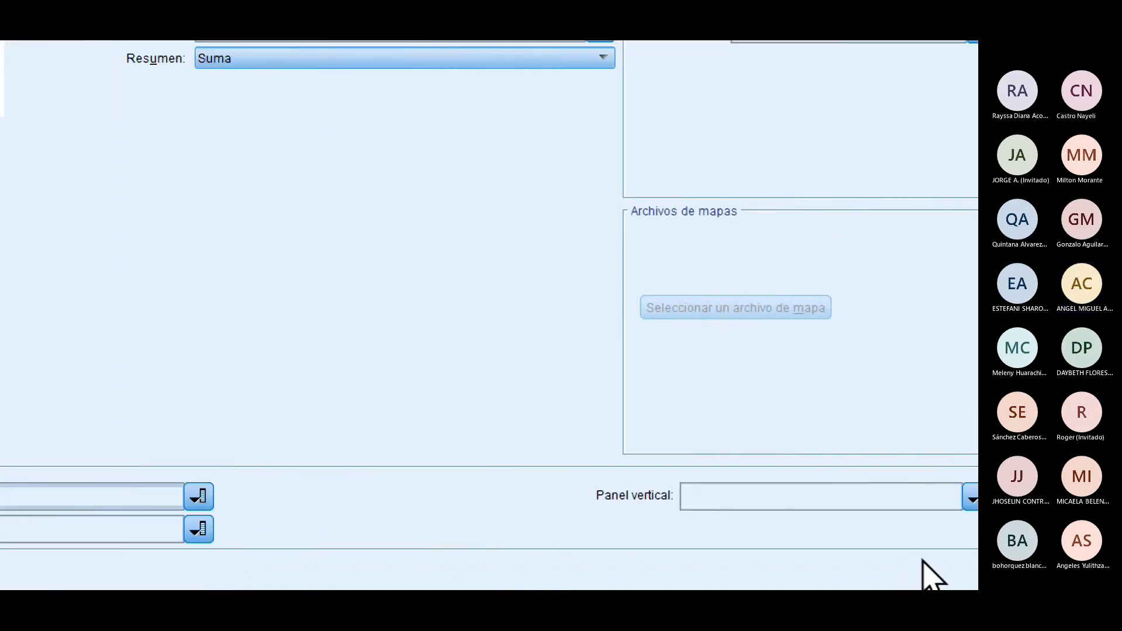
left_click(972, 498)
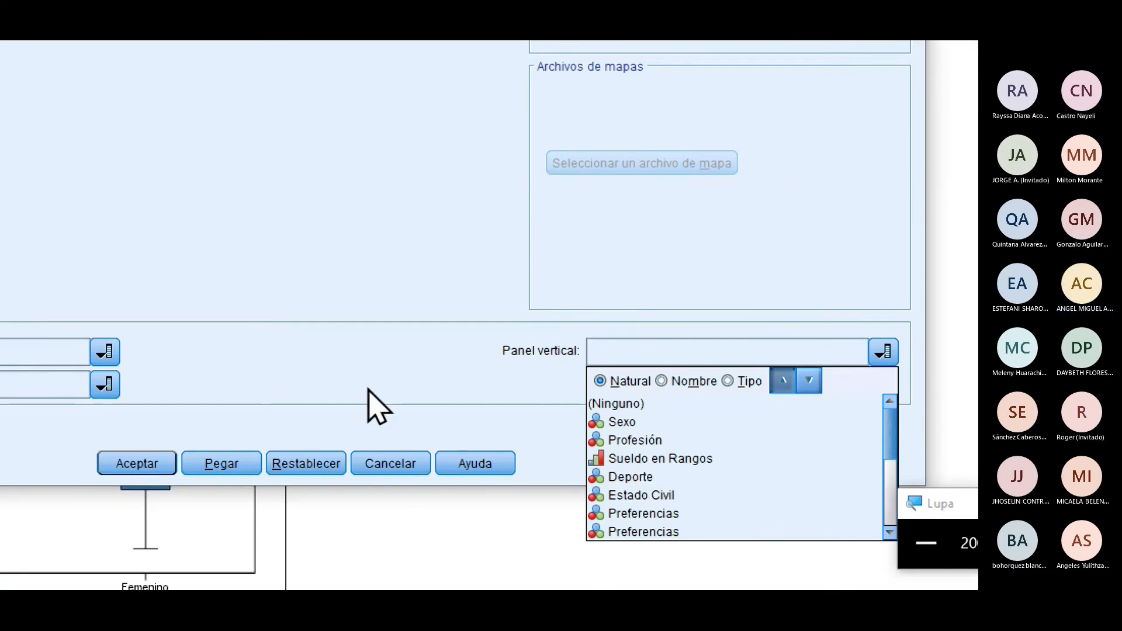
scroll(695, 489, "down", 3)
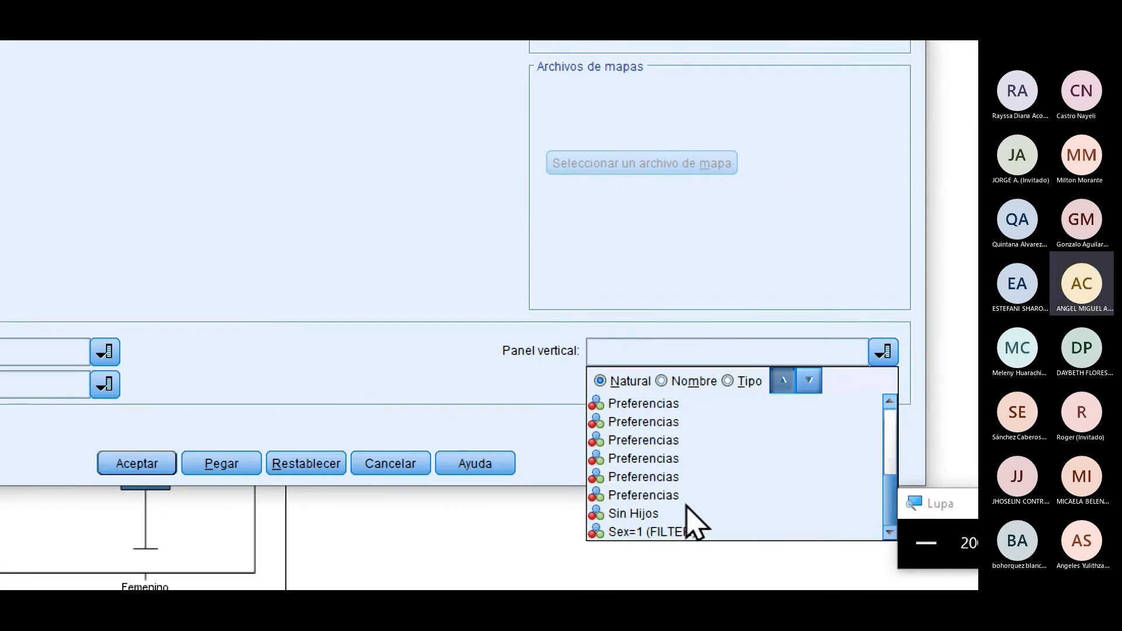
left_click(350, 384)
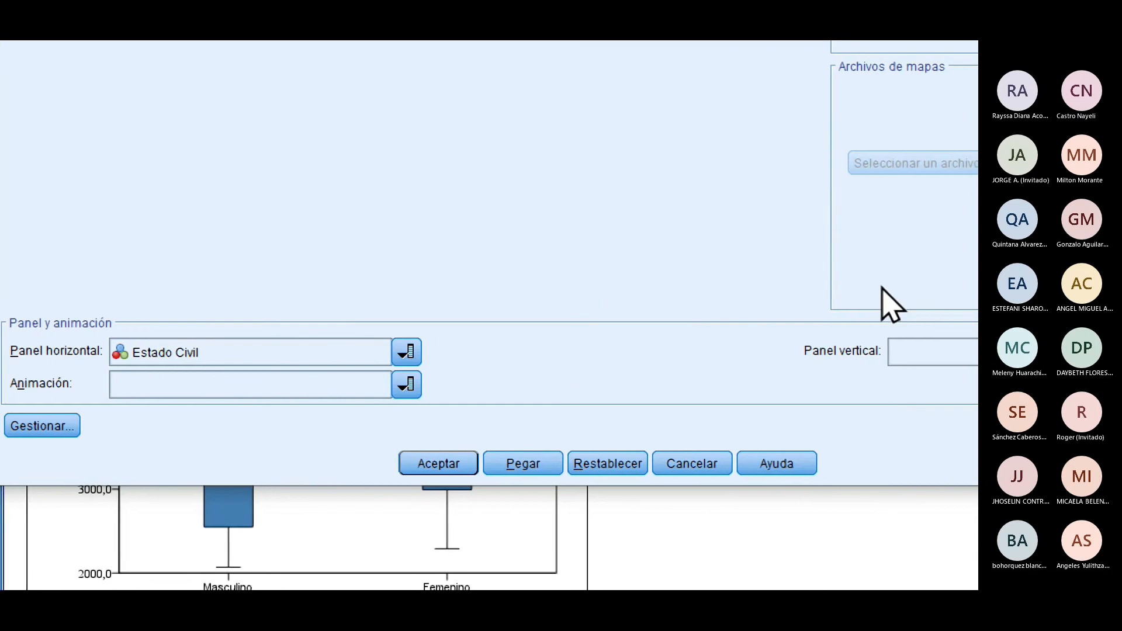
Step: Leave the vertical panel empty, keep Barra as the visualization type, and generate the bar chart
left_click(959, 351)
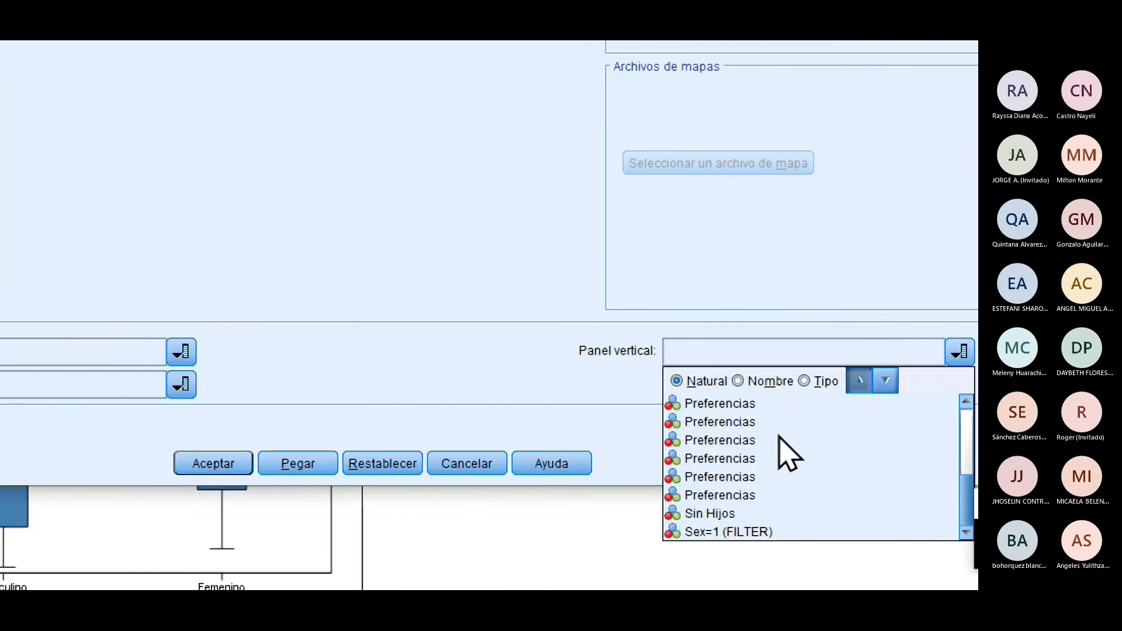
left_click(627, 461)
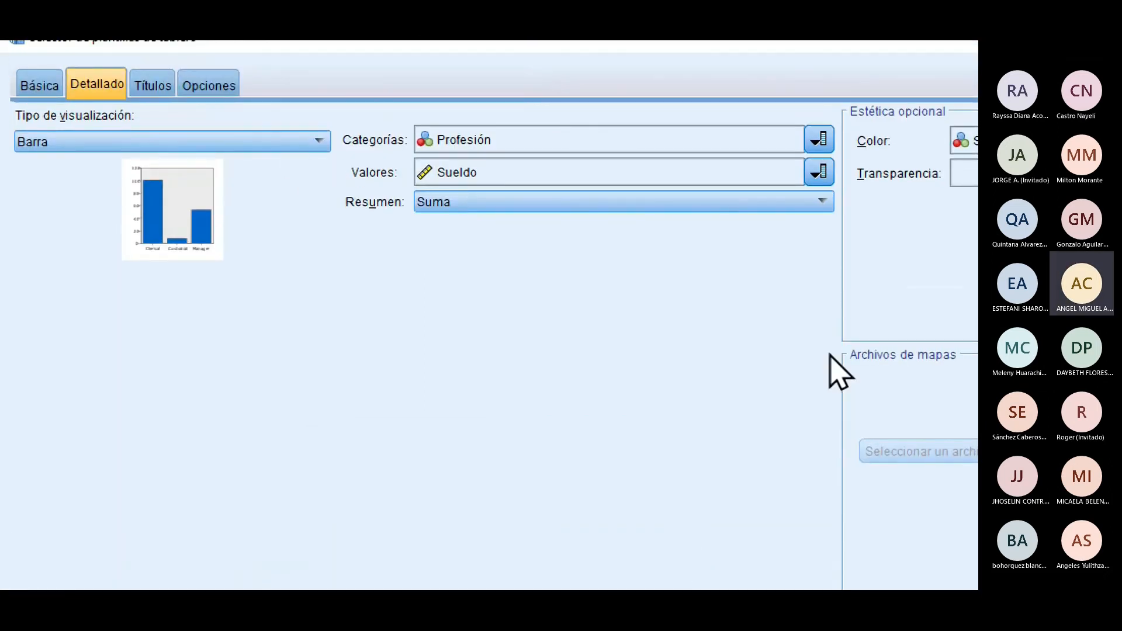
left_click(152, 142)
scroll(210, 269, "down", 1)
scroll(208, 253, "down", 12)
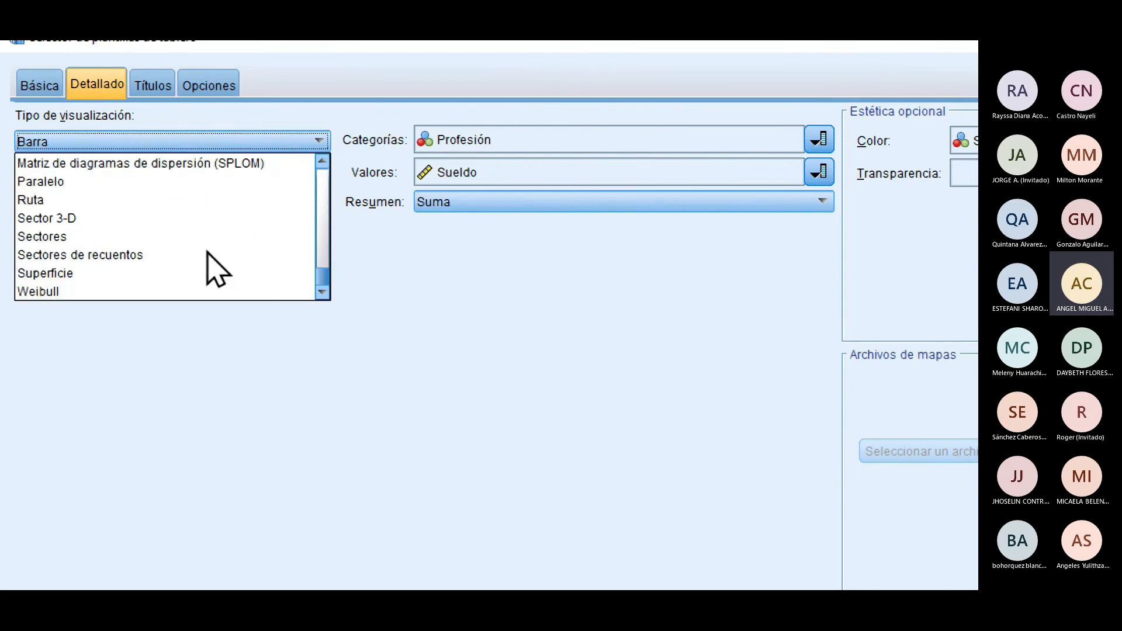
scroll(209, 253, "up", 13)
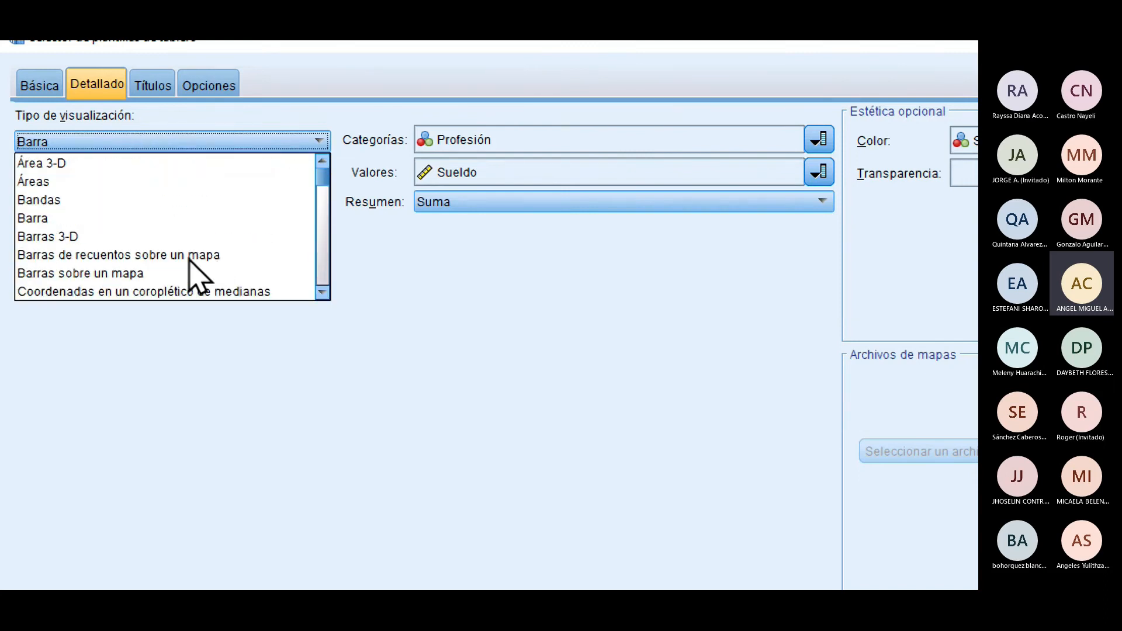
left_click(33, 225)
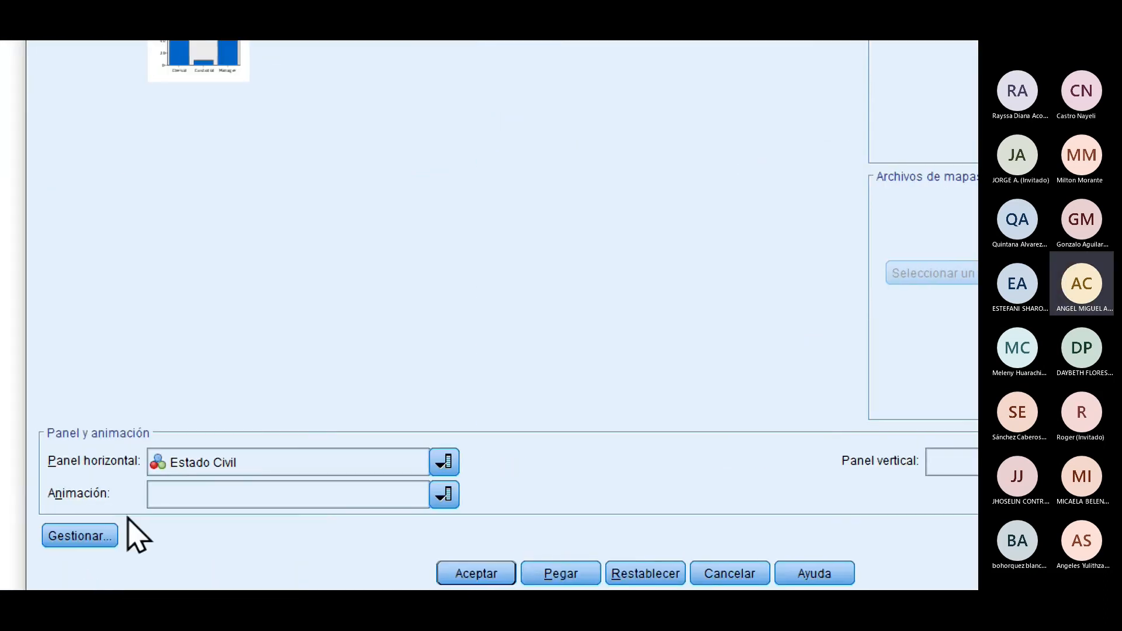
left_click(480, 576)
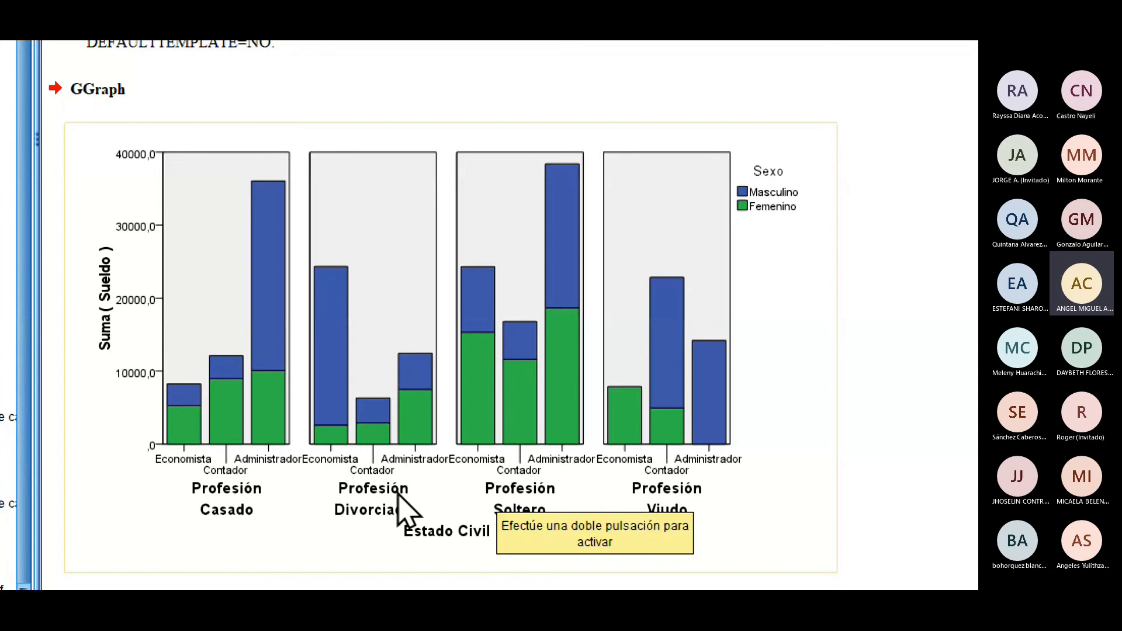
Step: Open the generated Profesión bar chart in the Editor de tableros and maximize the editor window
left_click(370, 153)
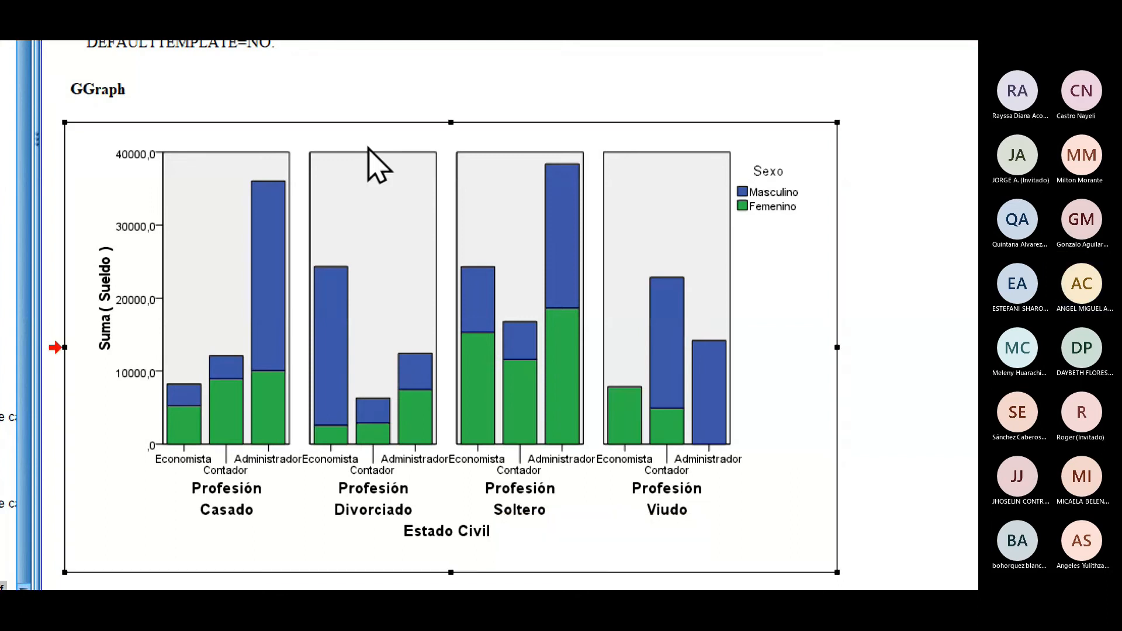
right_click(397, 173)
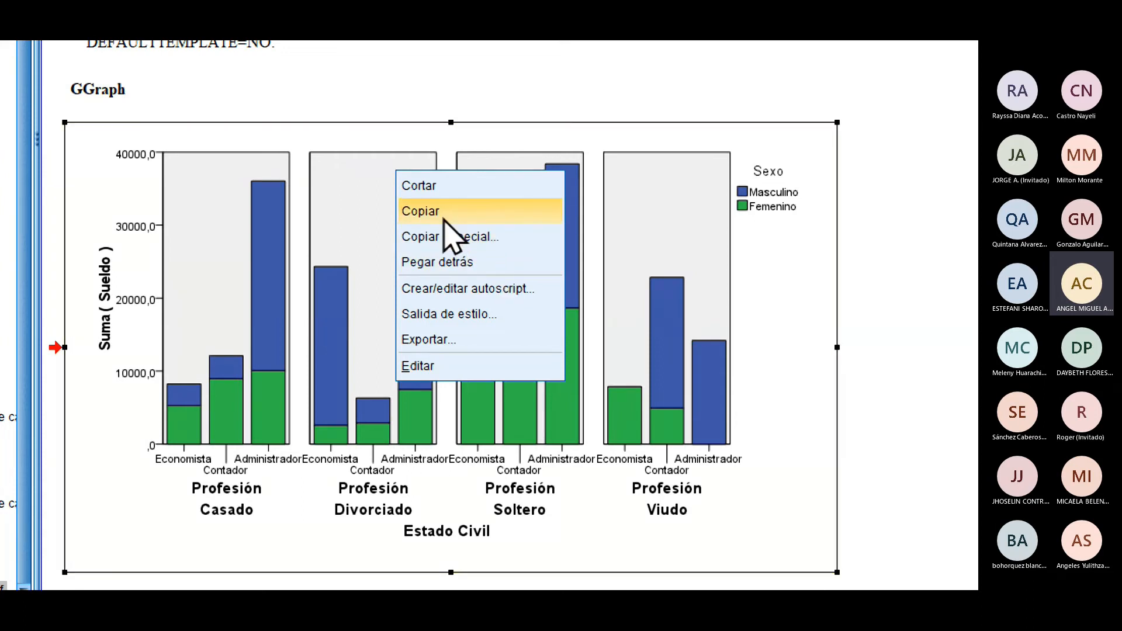
left_click(785, 495)
scroll(675, 263, "up", 1)
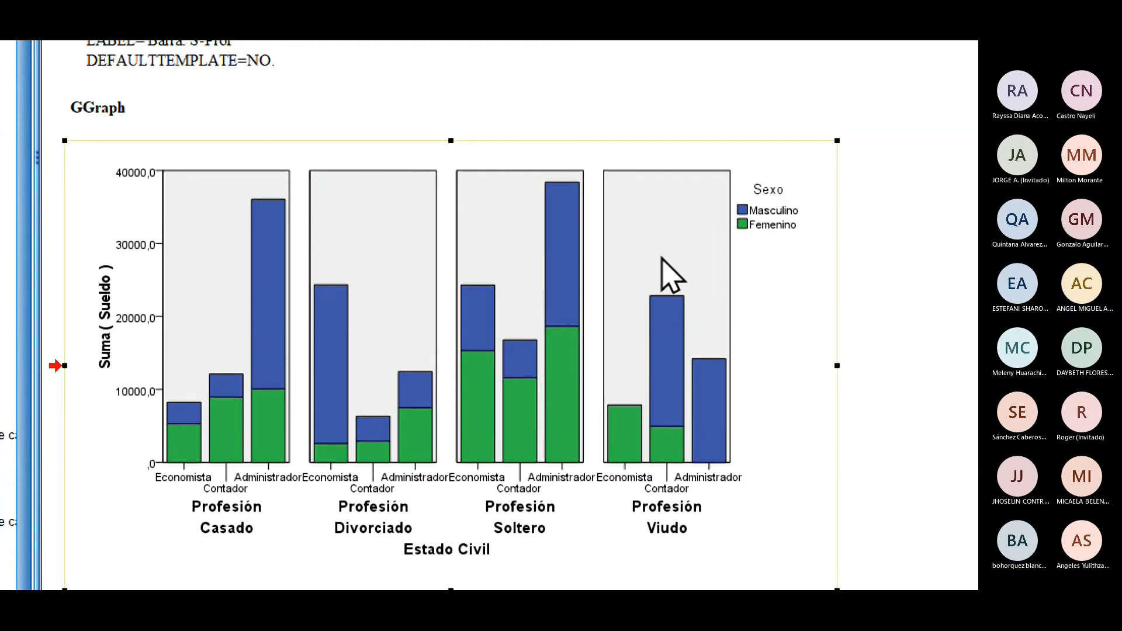
left_click(382, 368)
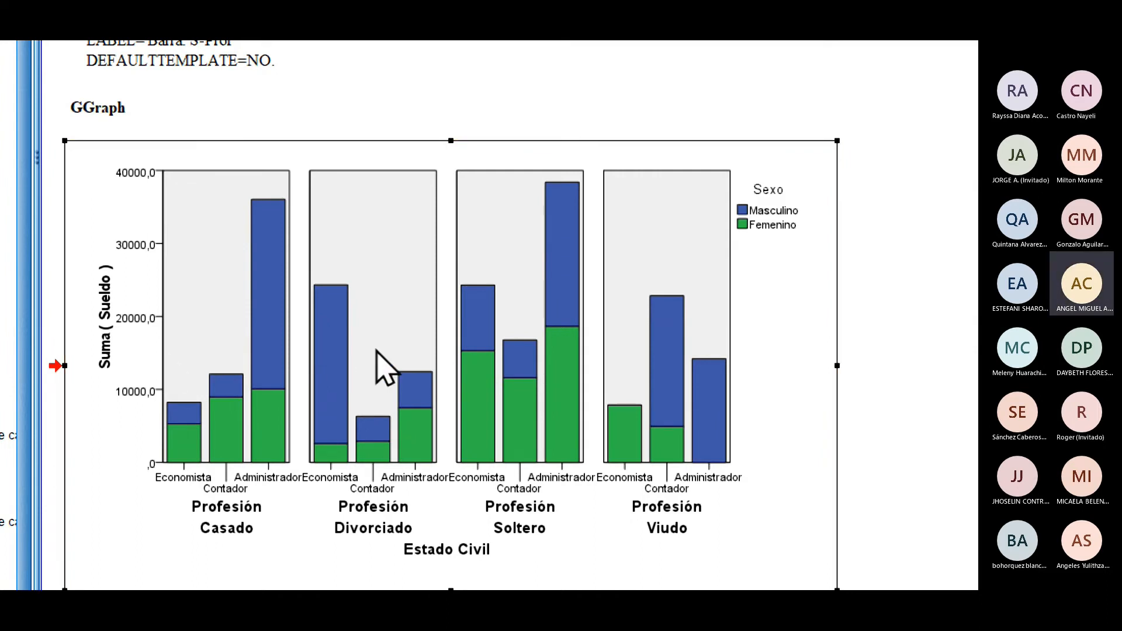
double_click(377, 352)
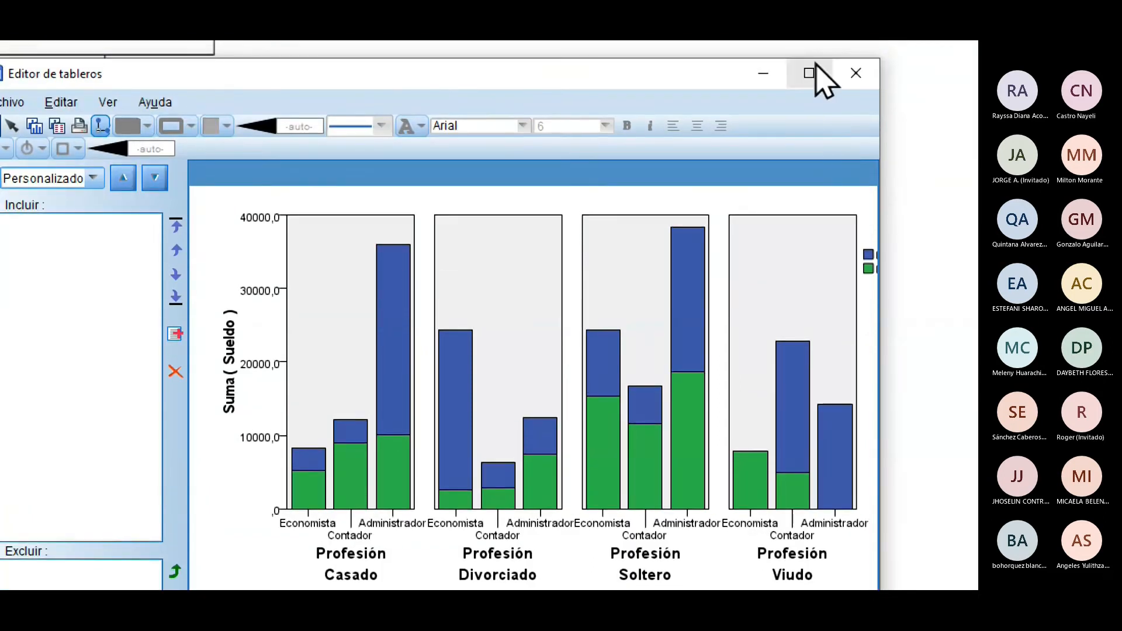
left_click(816, 64)
left_click(885, 419)
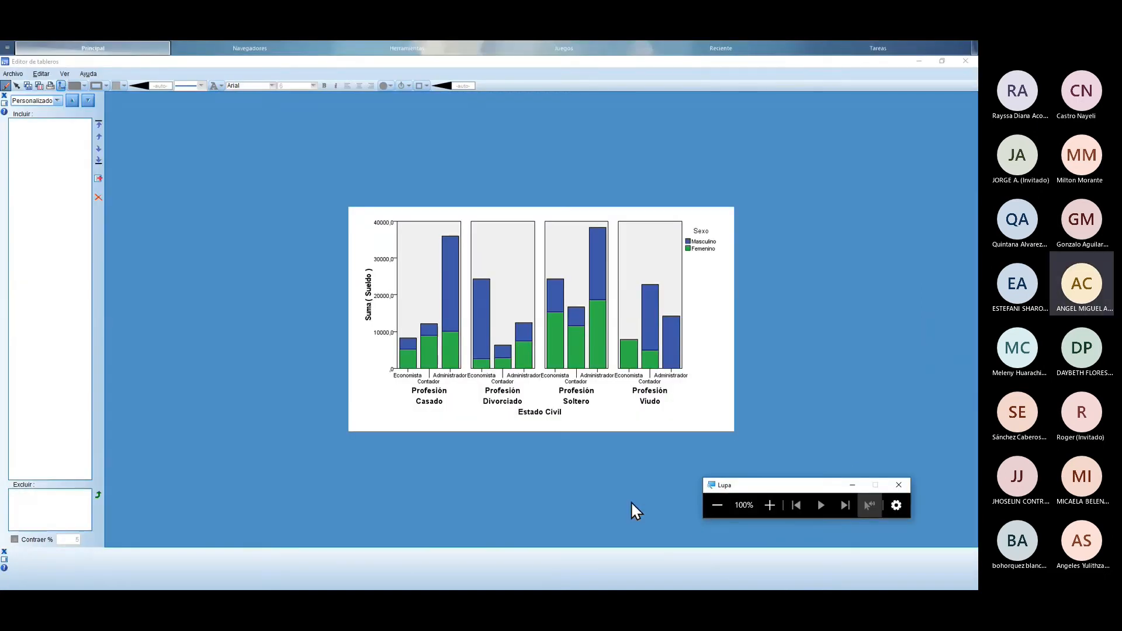
Step: Set the fill color of the Masculino bar segments to bright blue
left_click(457, 320)
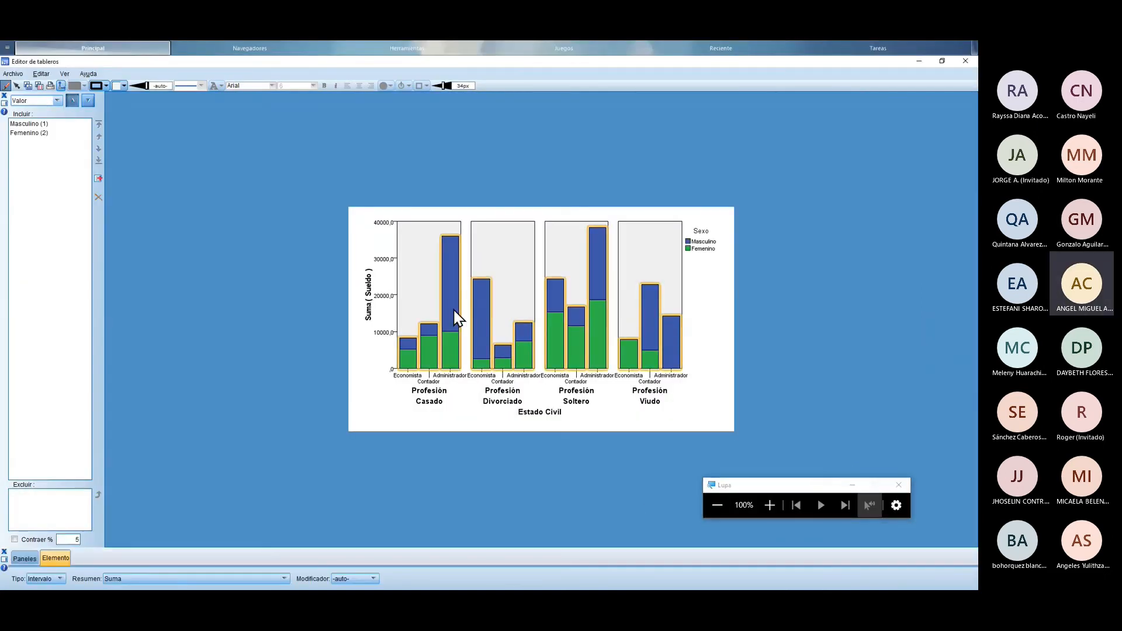
left_click(457, 320)
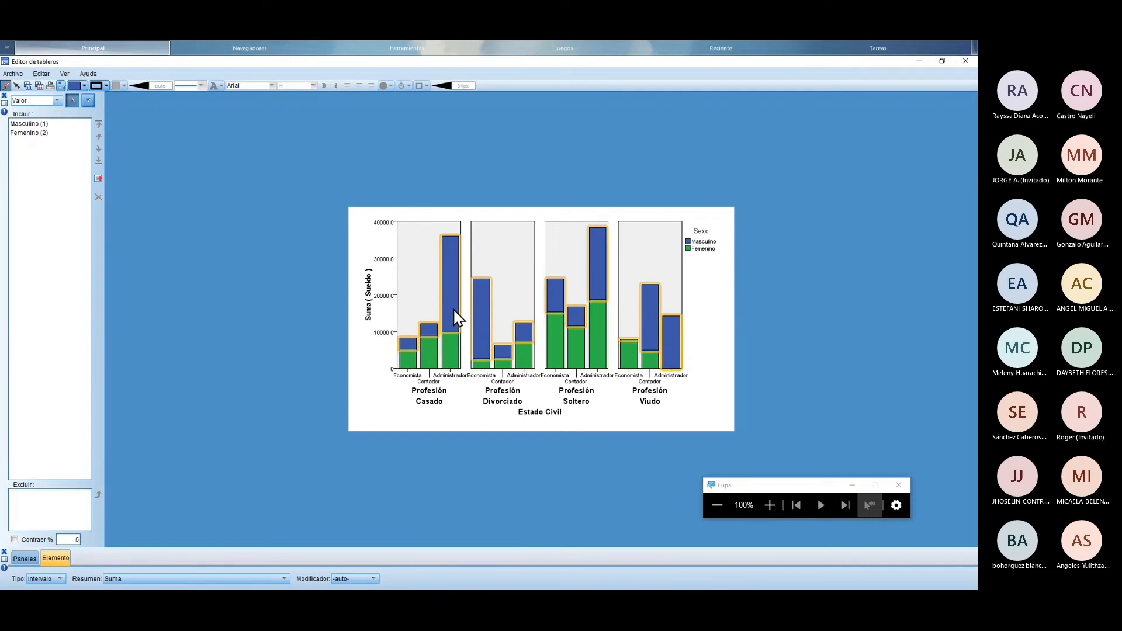
left_click(84, 87)
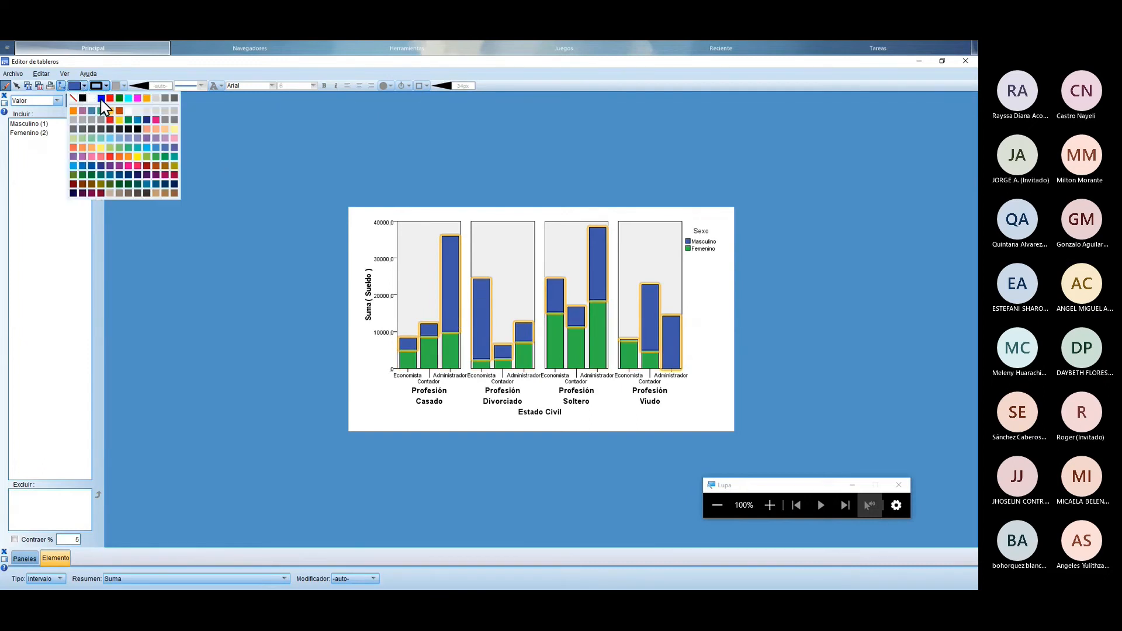
left_click(101, 99)
Step: Set the fill color of the Femenino bar segments to red
left_click(425, 354)
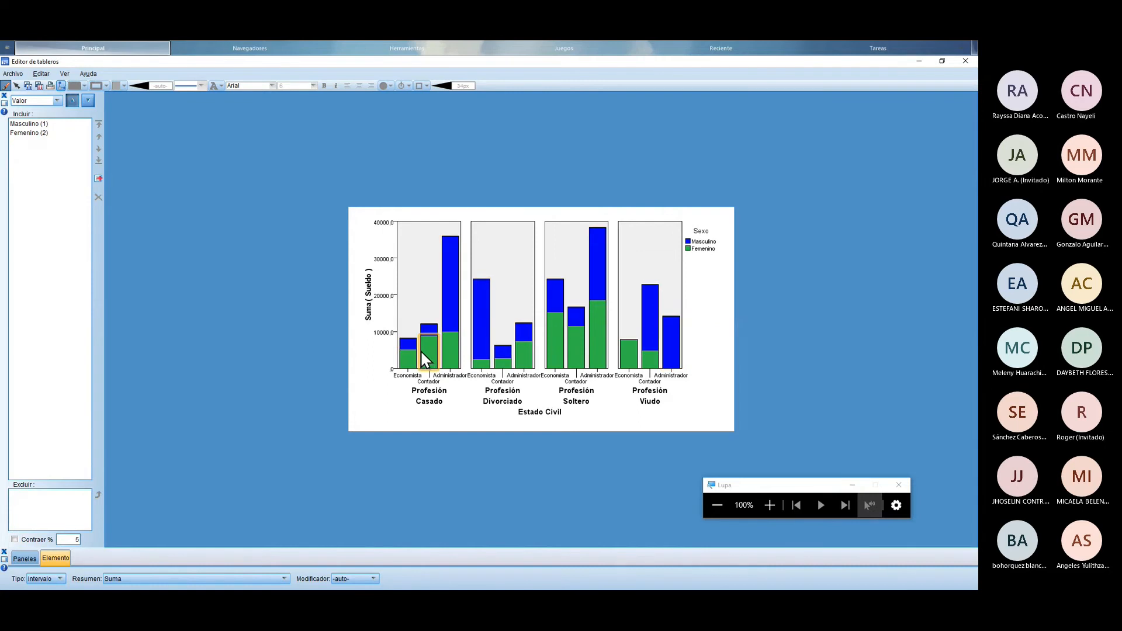
left_click(413, 359)
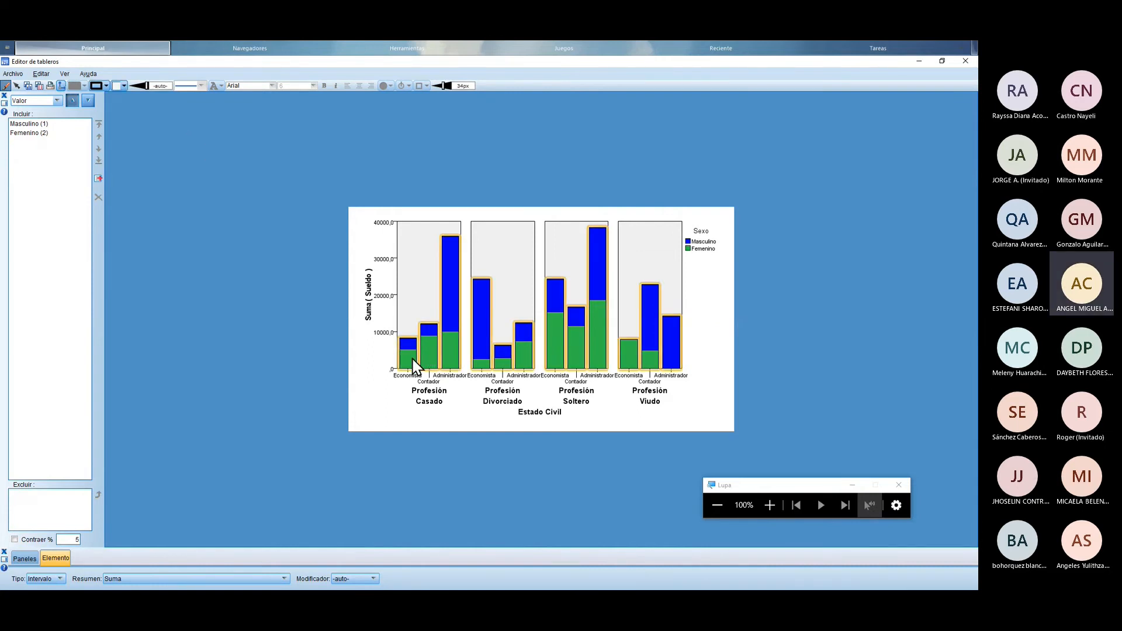
left_click(84, 86)
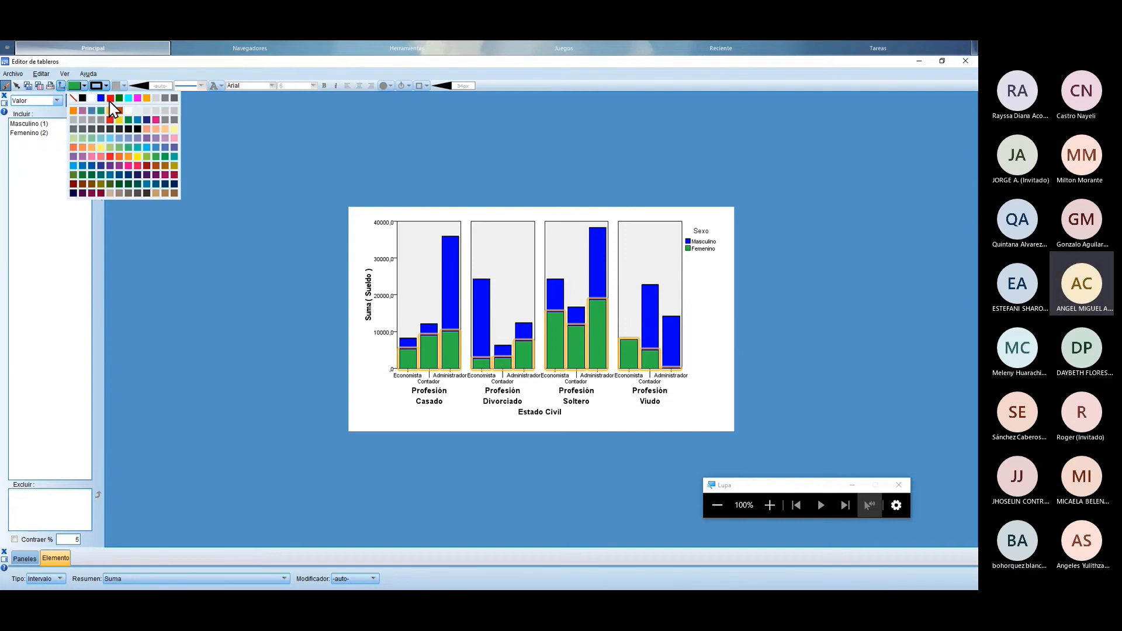
left_click(112, 102)
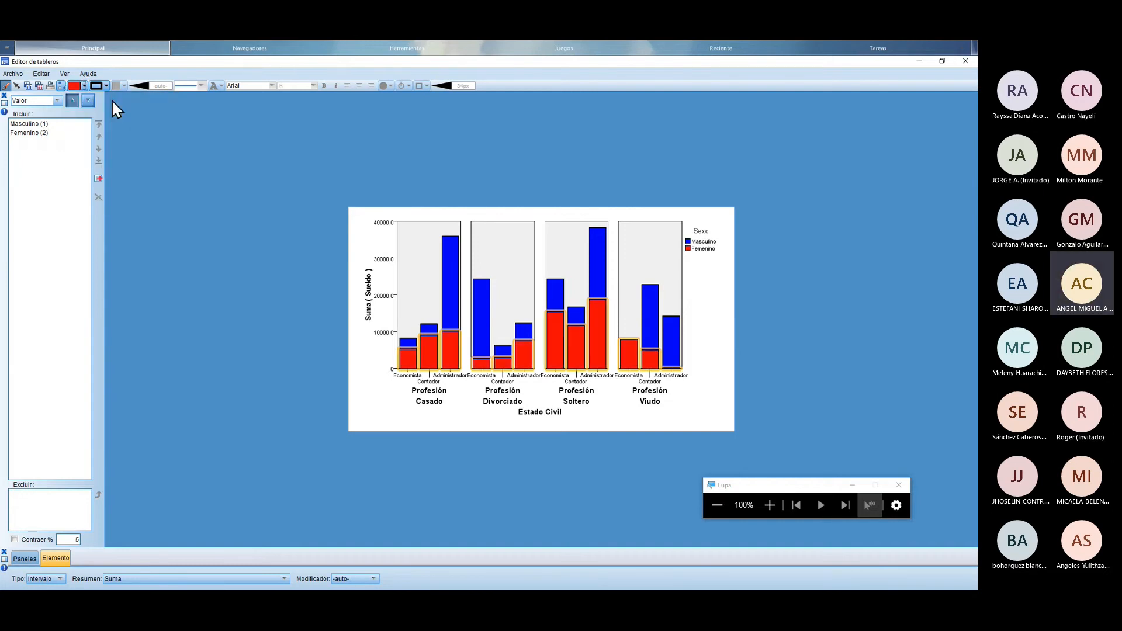
Step: Set the Estado Civil panel labels to Times New Roman and select the Profesión category labels
left_click(518, 402)
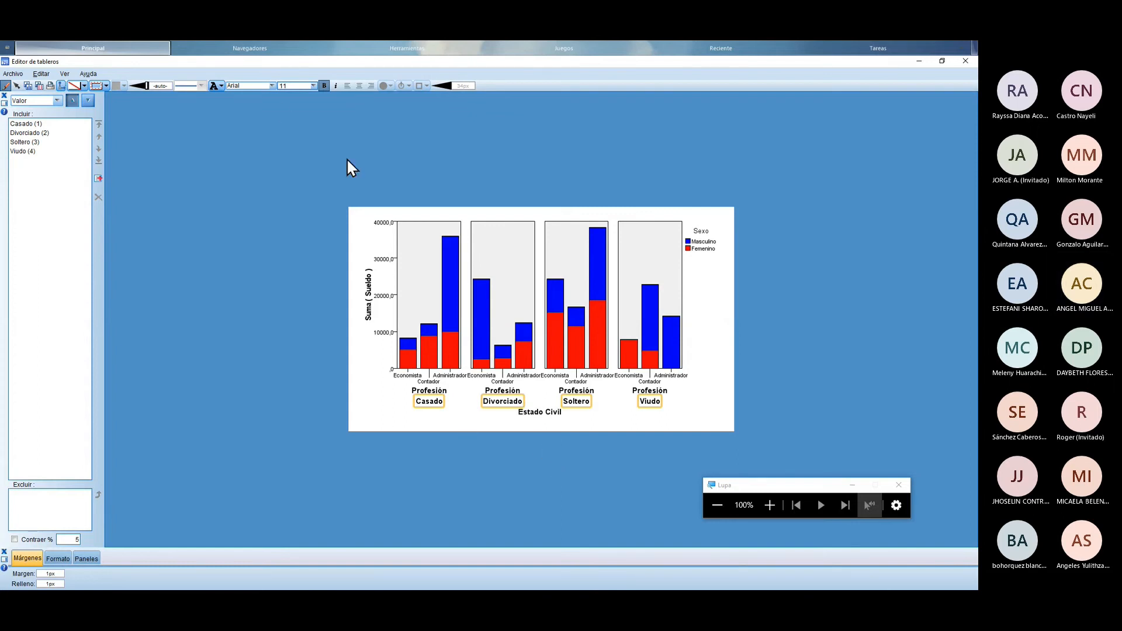
left_click(272, 86)
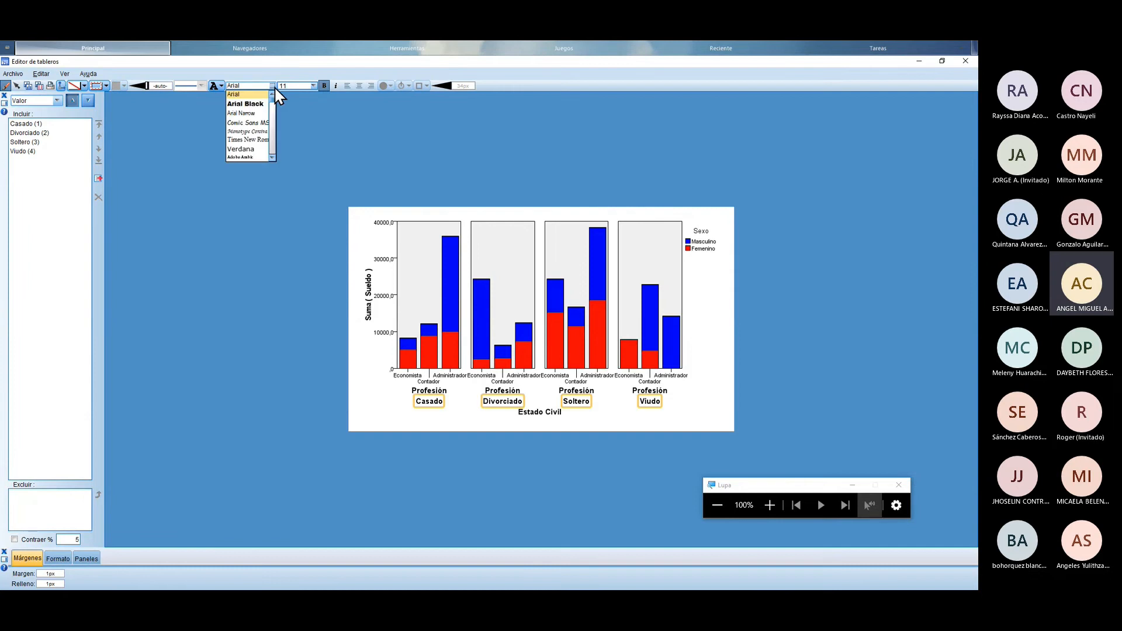
left_click(259, 141)
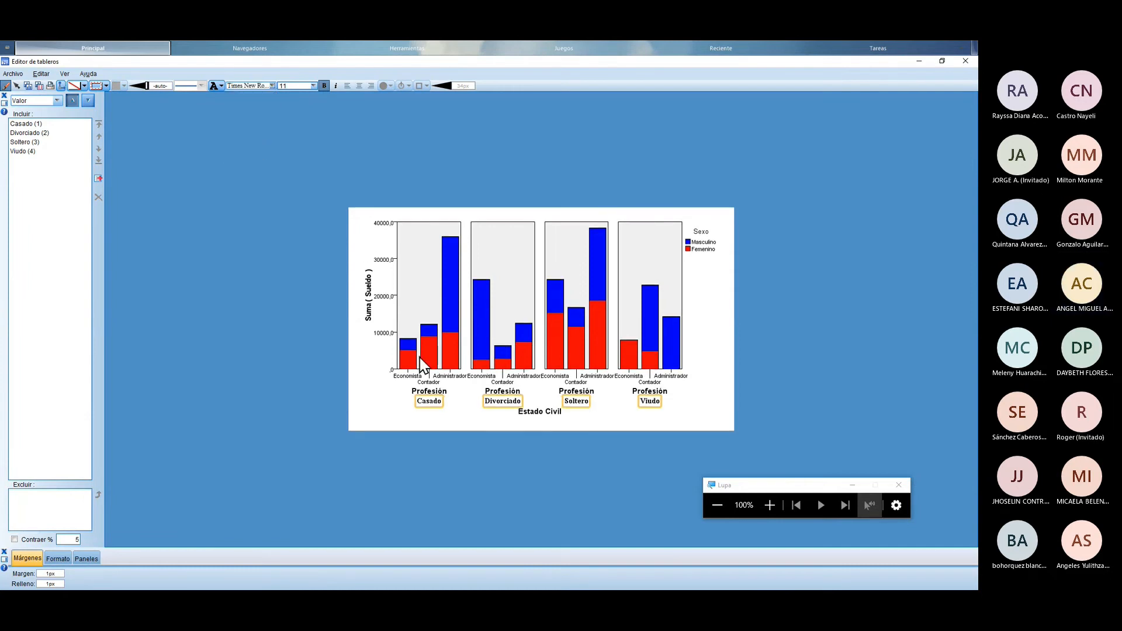
left_click(425, 380)
left_click(424, 382)
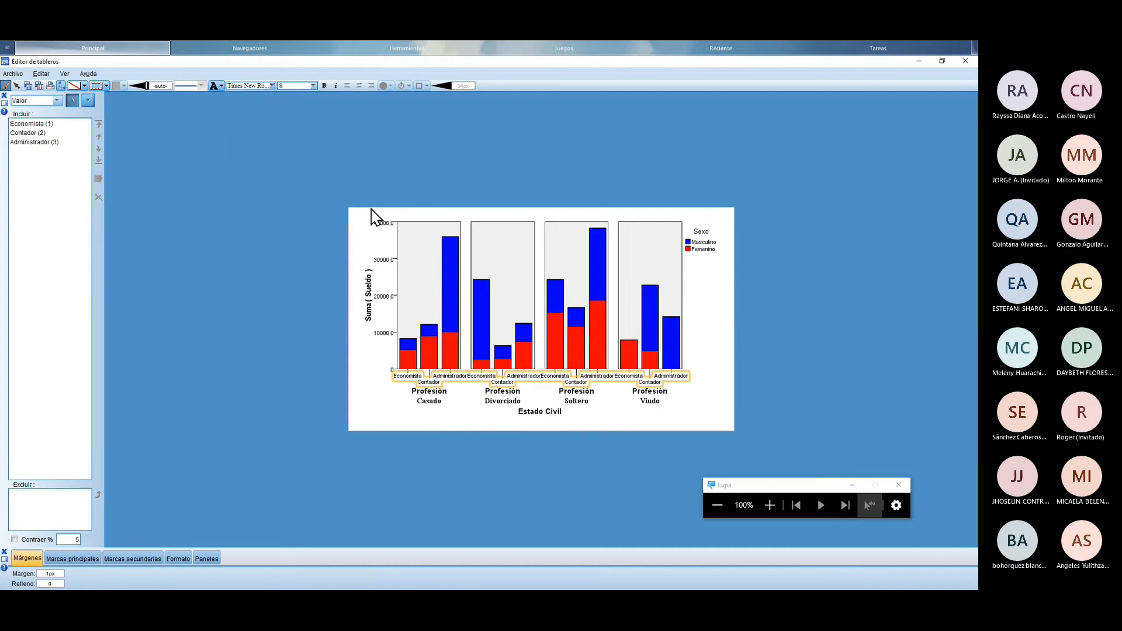
Step: Shorten the vertical axis title to Sueldo by removing the Suma function wording around it
left_click(373, 288)
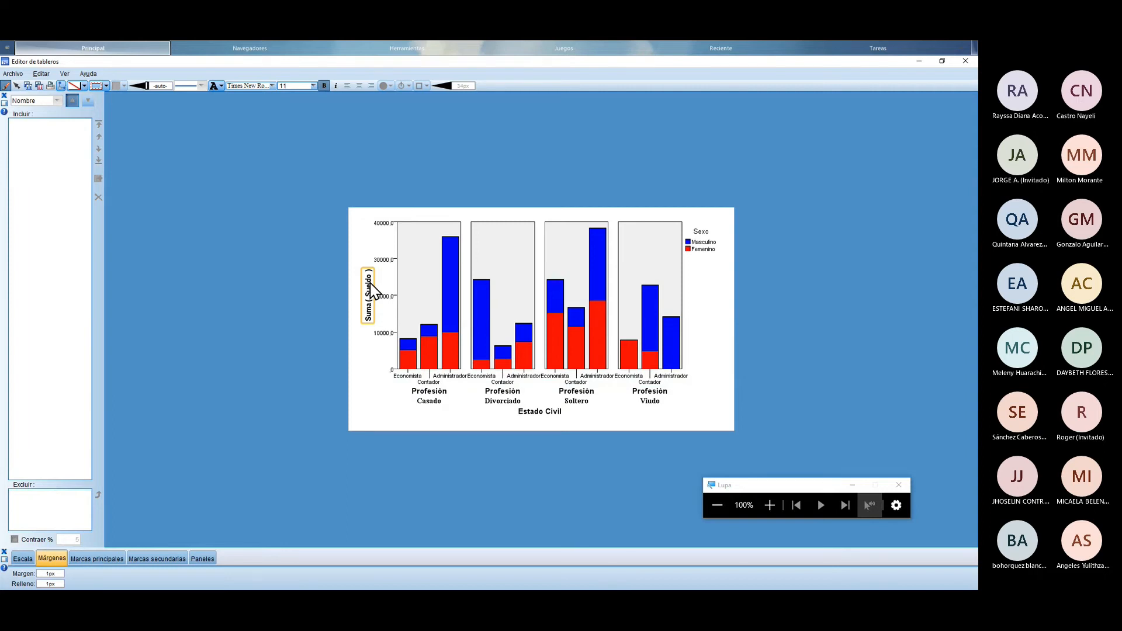
double_click(372, 291)
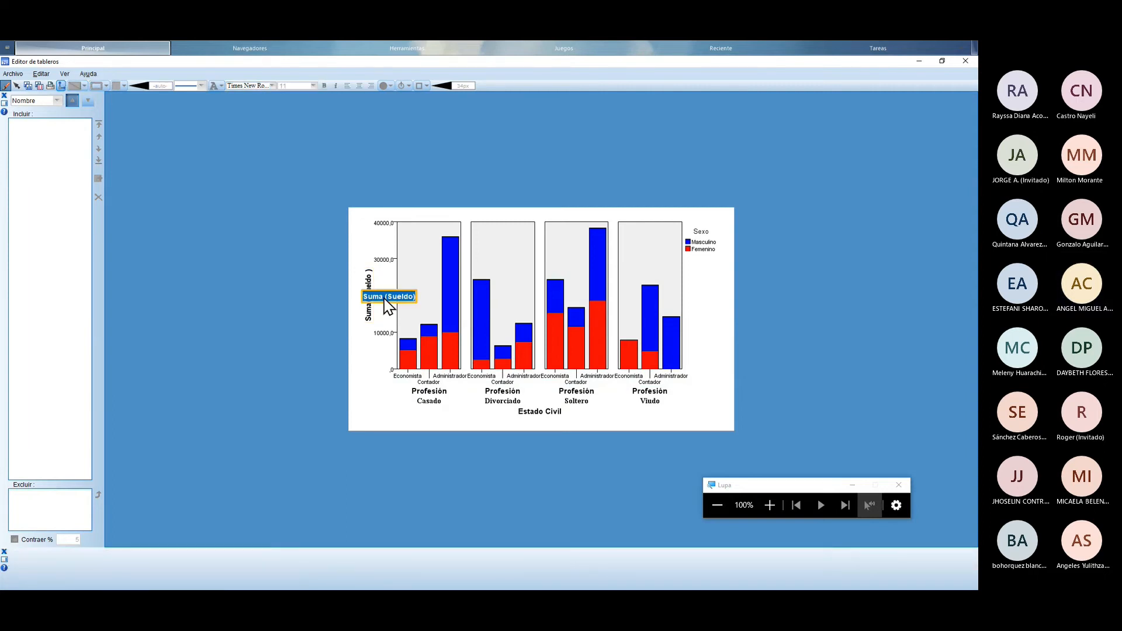
double_click(374, 301)
key("Escape")
double_click(373, 303)
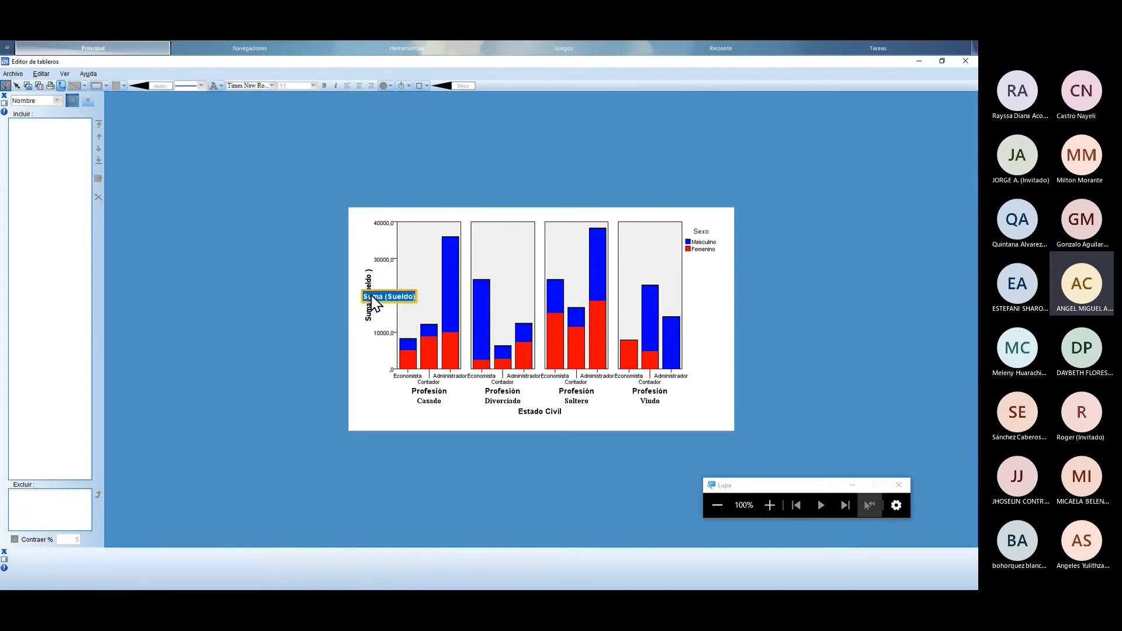
key("End")
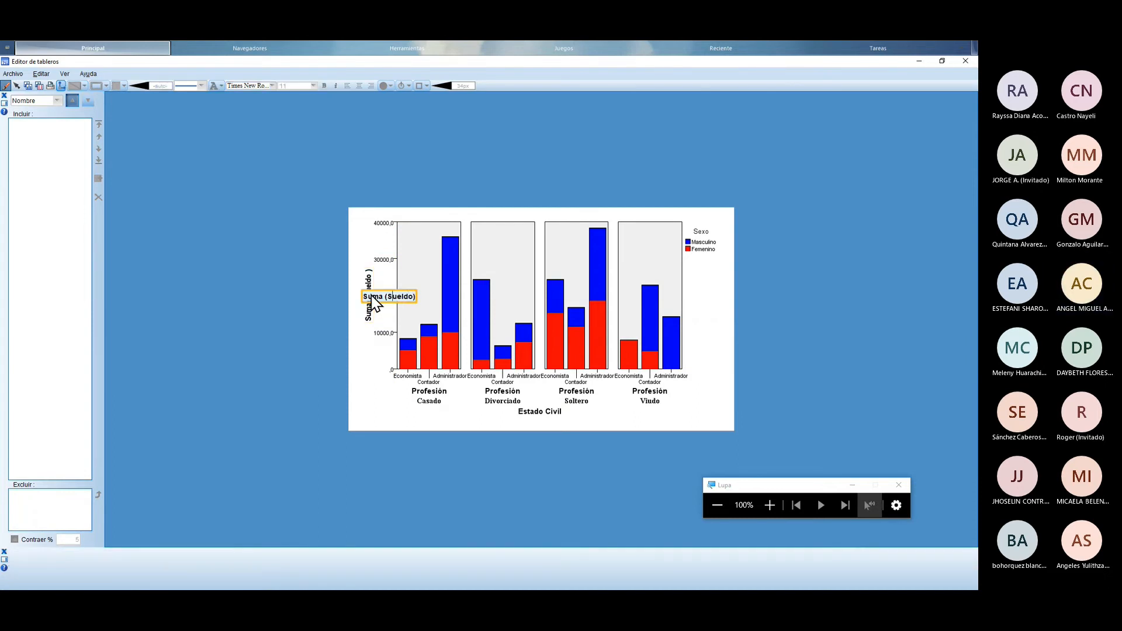
key("Home")
key("Delete")
key("Delete")
key("Delete")
key("Delete")
key("Delete")
key("Delete")
key("End")
key("Return")
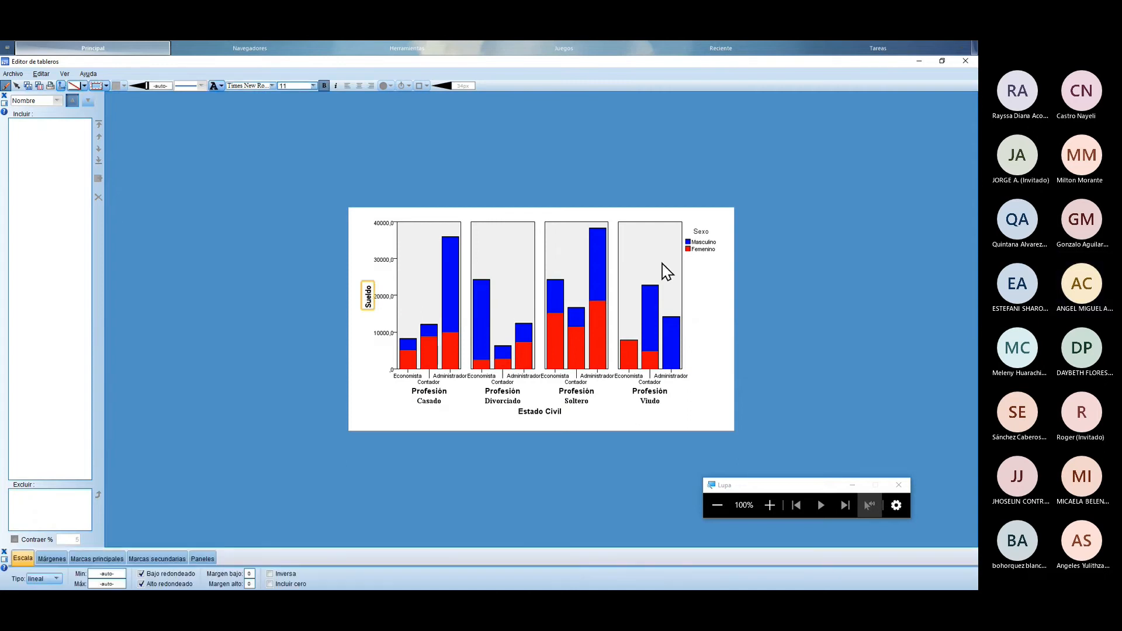
Step: Remove the gray background fill from the Estado Civil chart panels
left_click(697, 236)
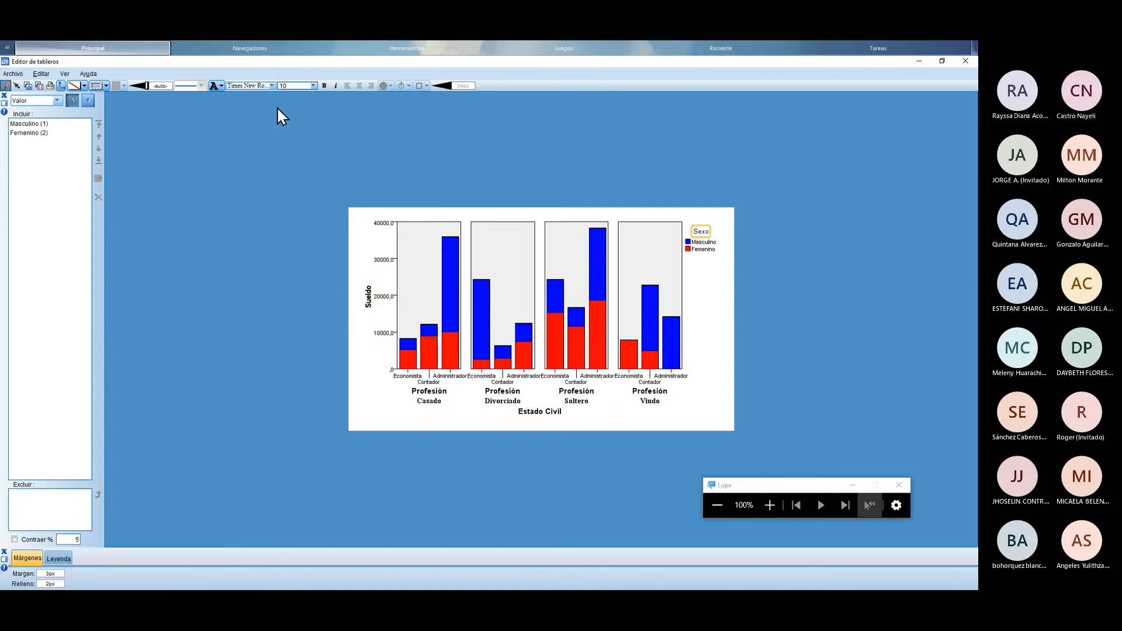
left_click(713, 250)
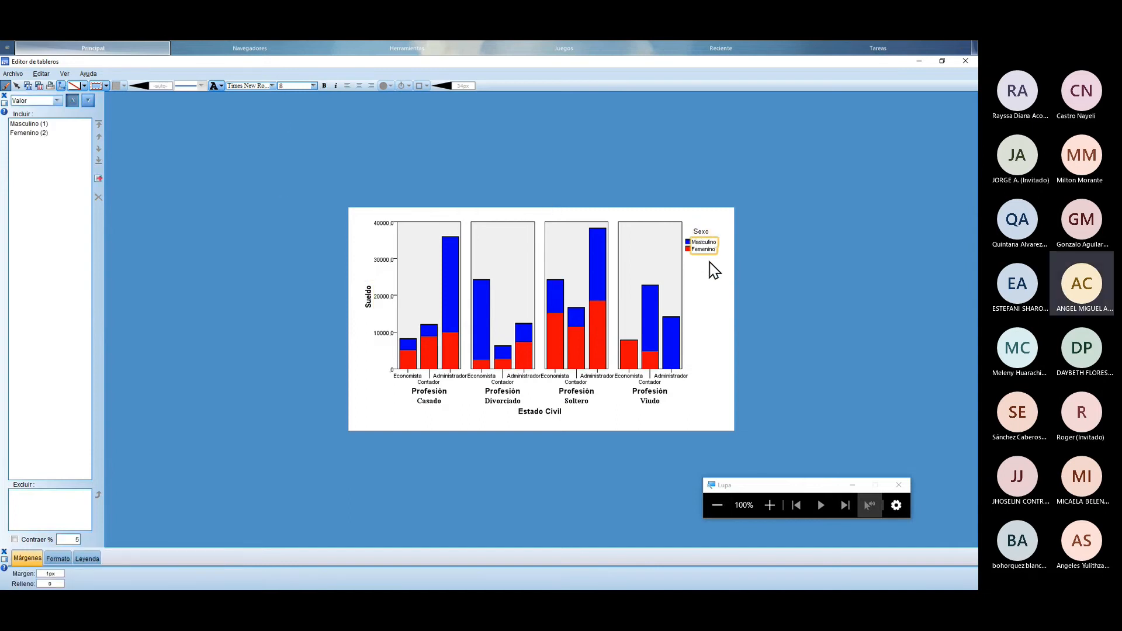
left_click(673, 294)
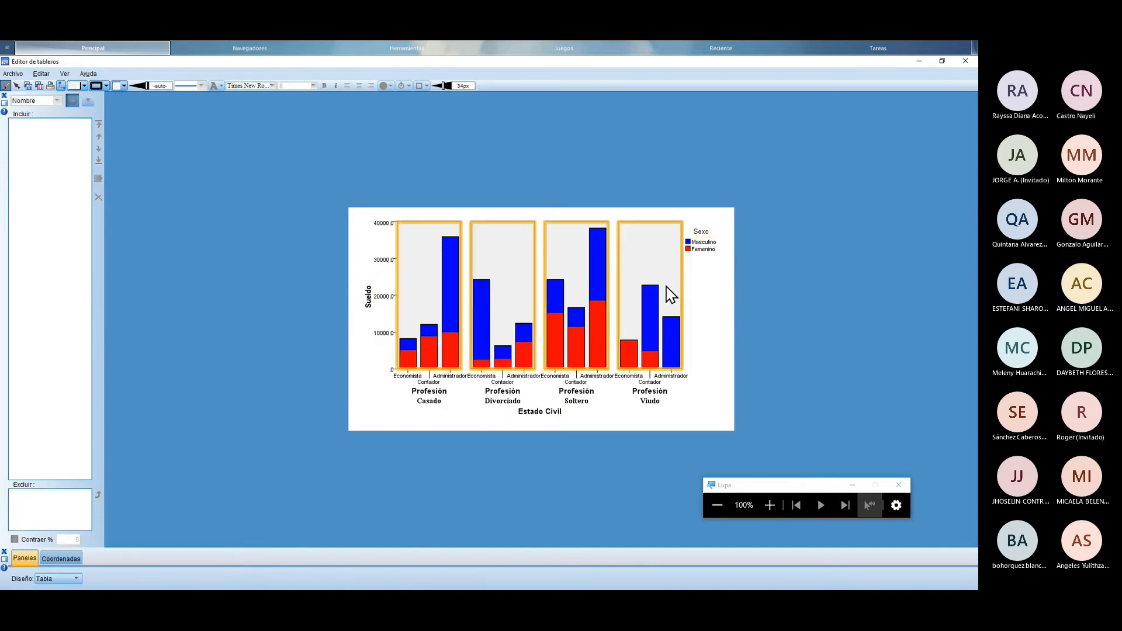
left_click(84, 86)
left_click(81, 104)
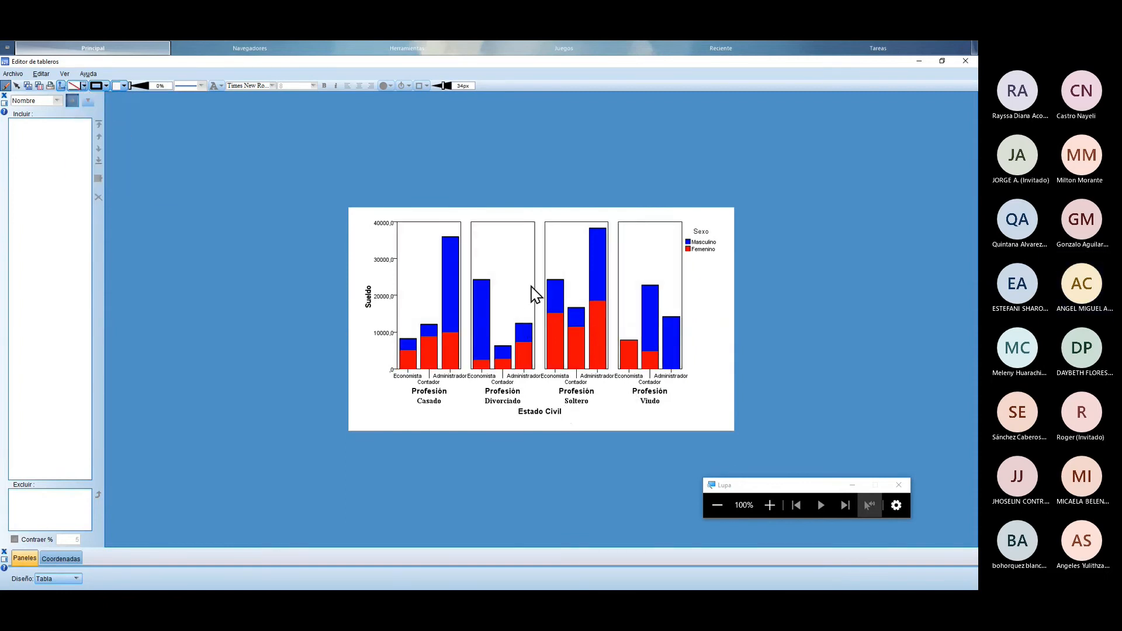
Step: Format the Sueldo axis values of the bar chart without decimals by lowering the minimum decimal digits
left_click(391, 261)
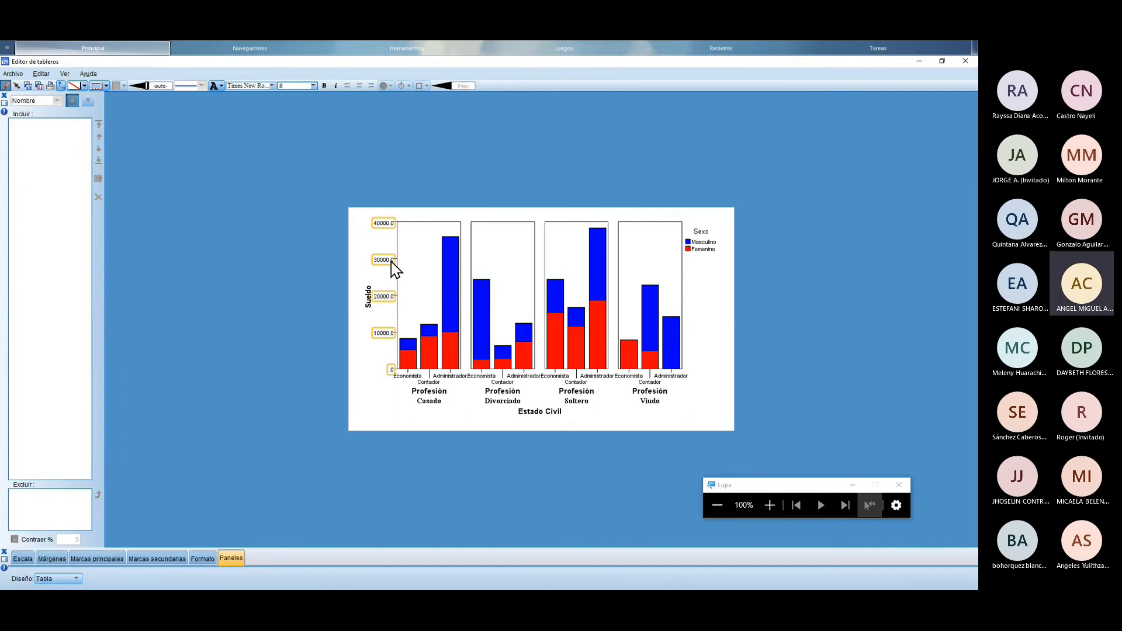
left_click(201, 559)
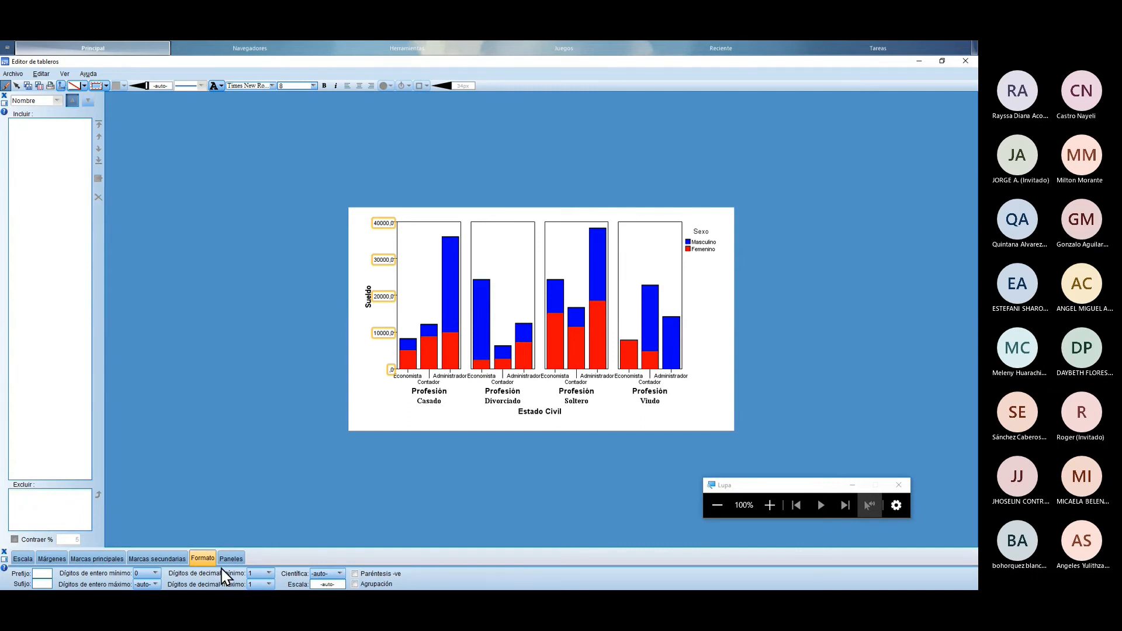
left_click(257, 574)
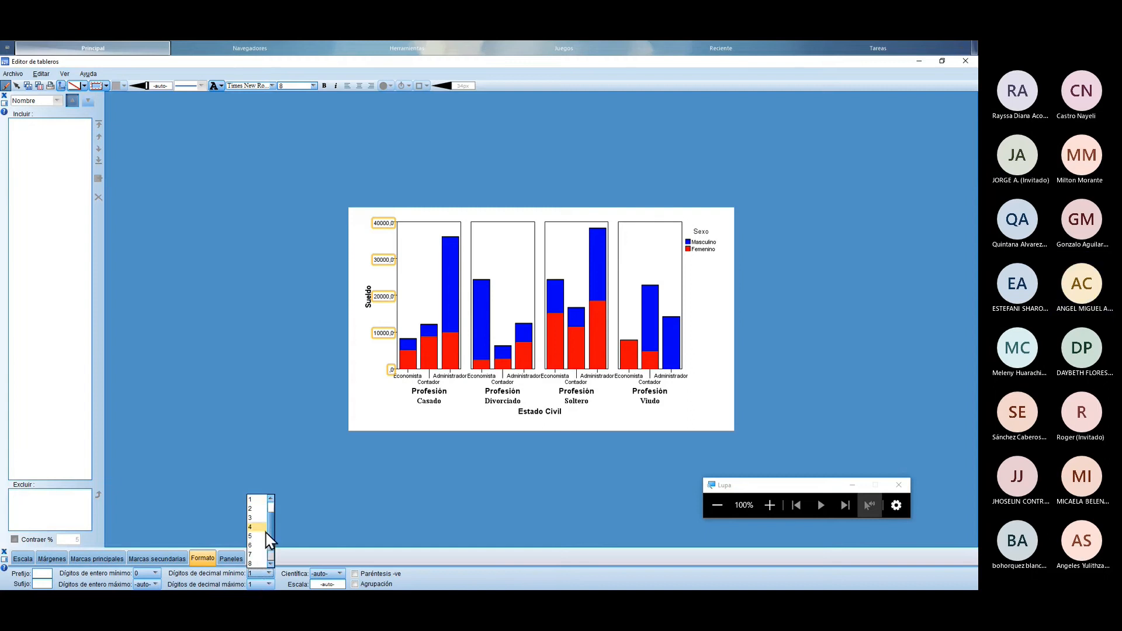
left_click(251, 501)
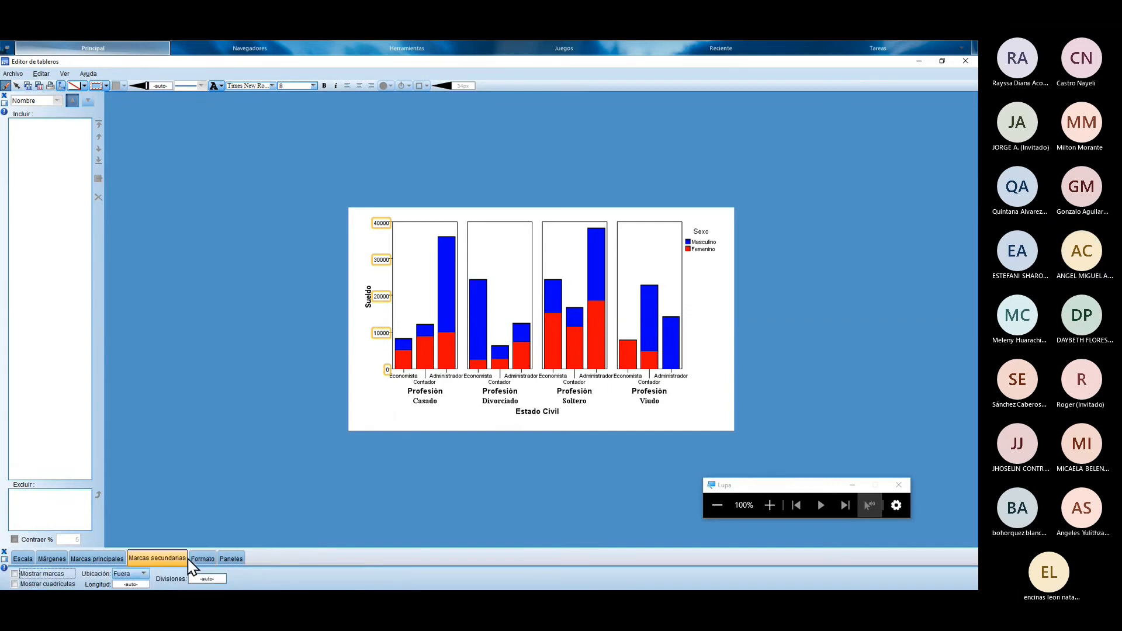
Step: Try the Transpuesto layout for the Estado Civil panels and switch back to the Tabla layout
left_click(104, 560)
left_click(230, 559)
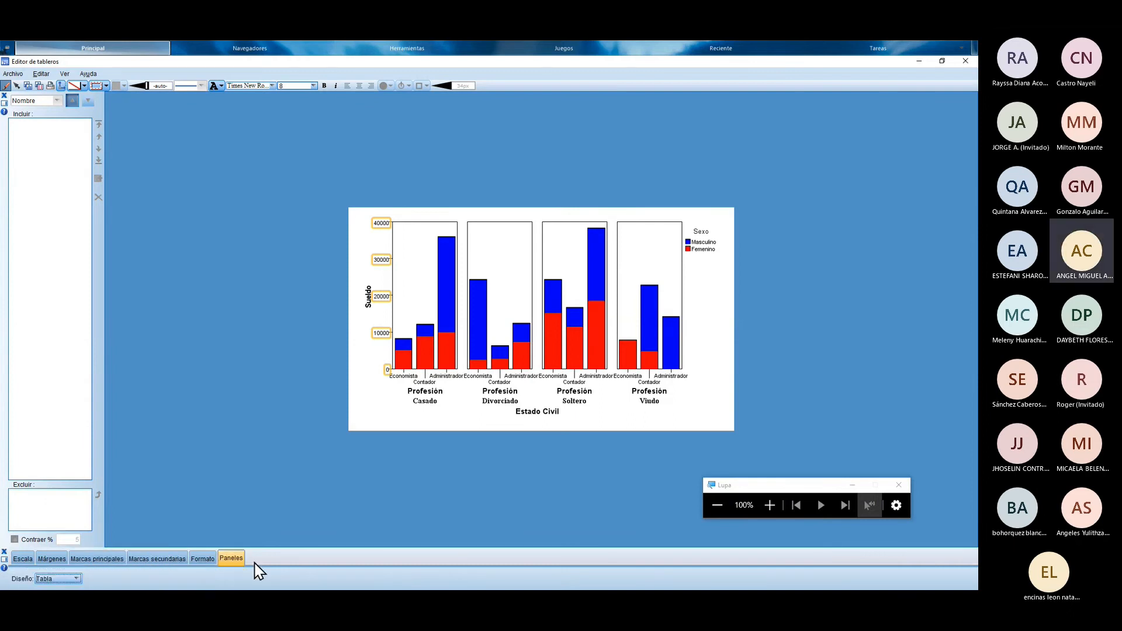
left_click(75, 578)
left_click(74, 561)
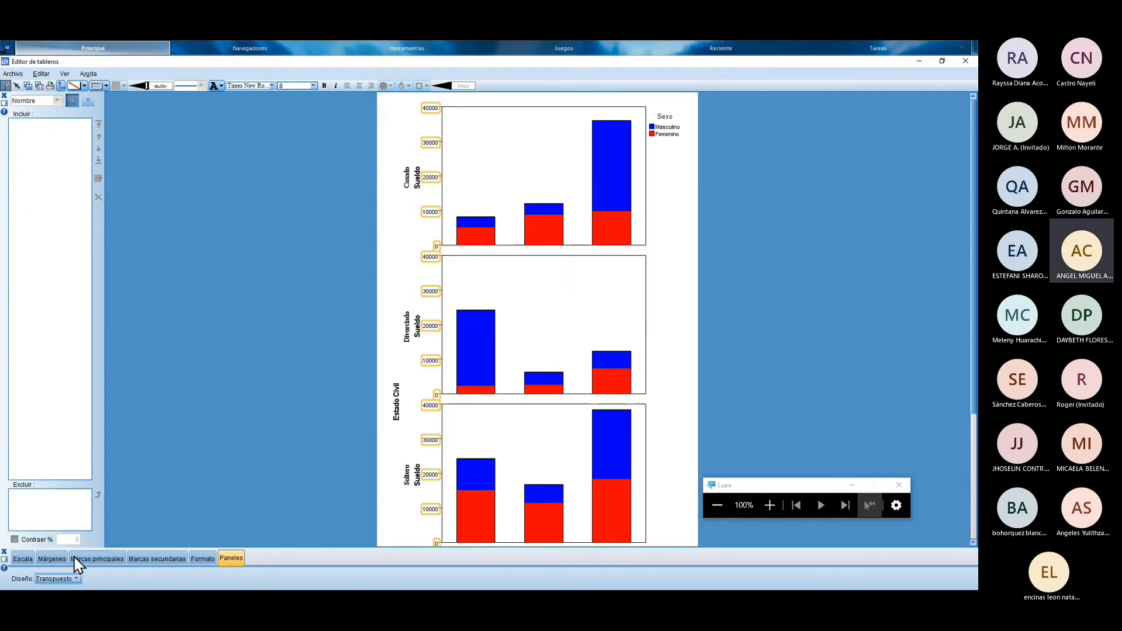
left_click(75, 578)
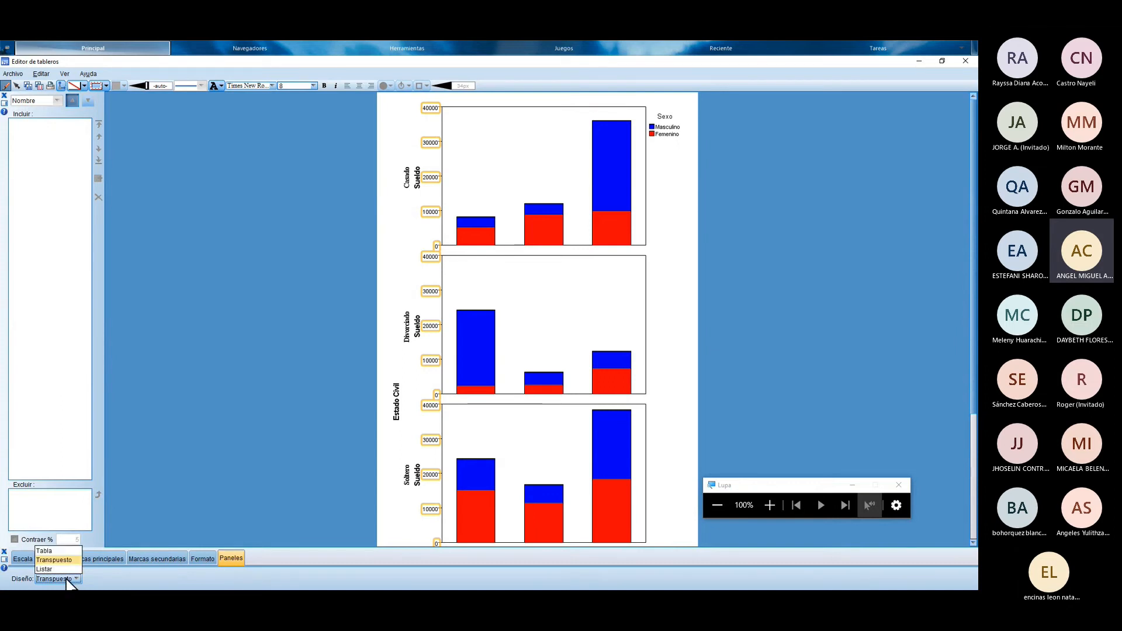
left_click(44, 550)
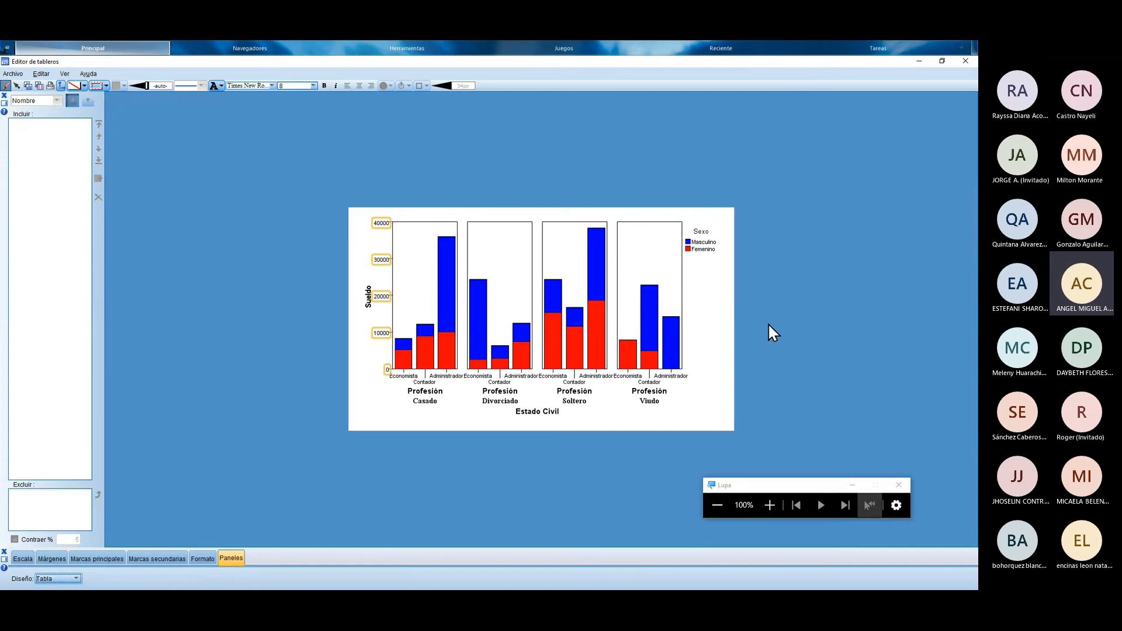
Step: Close the board editor and return to the results document with the formatted chart
left_click(671, 346)
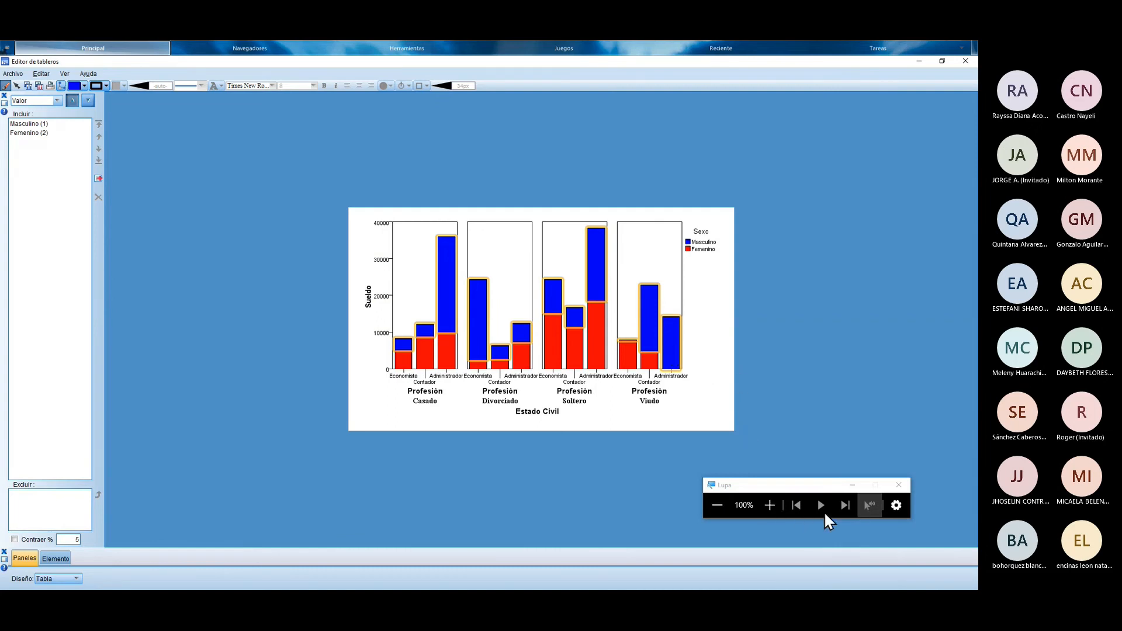
left_click(766, 505)
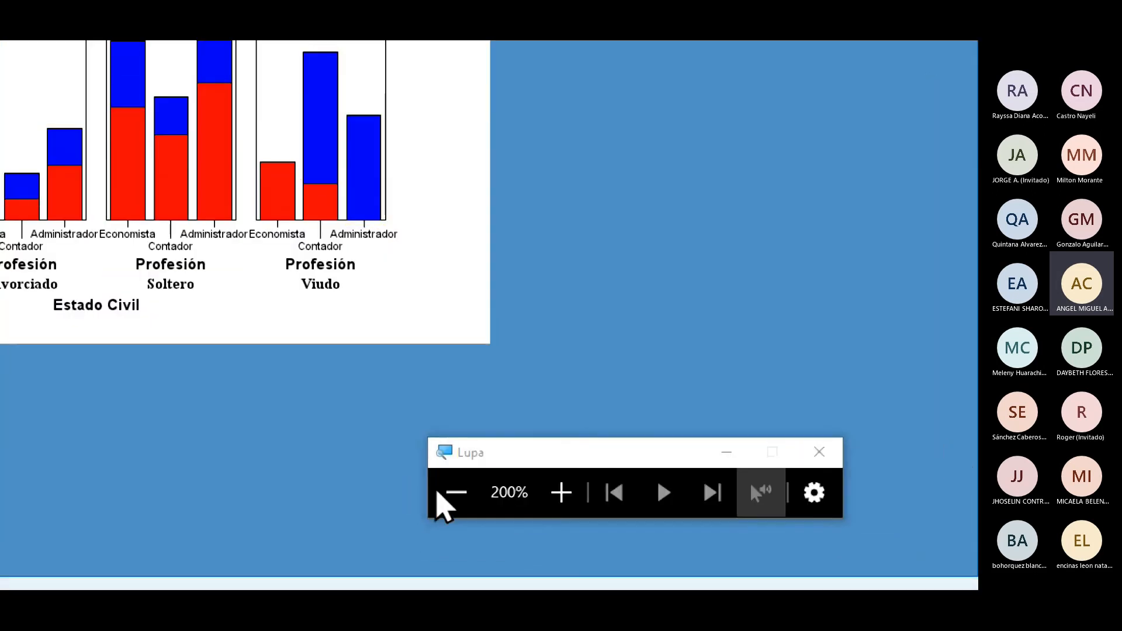
left_click(439, 494)
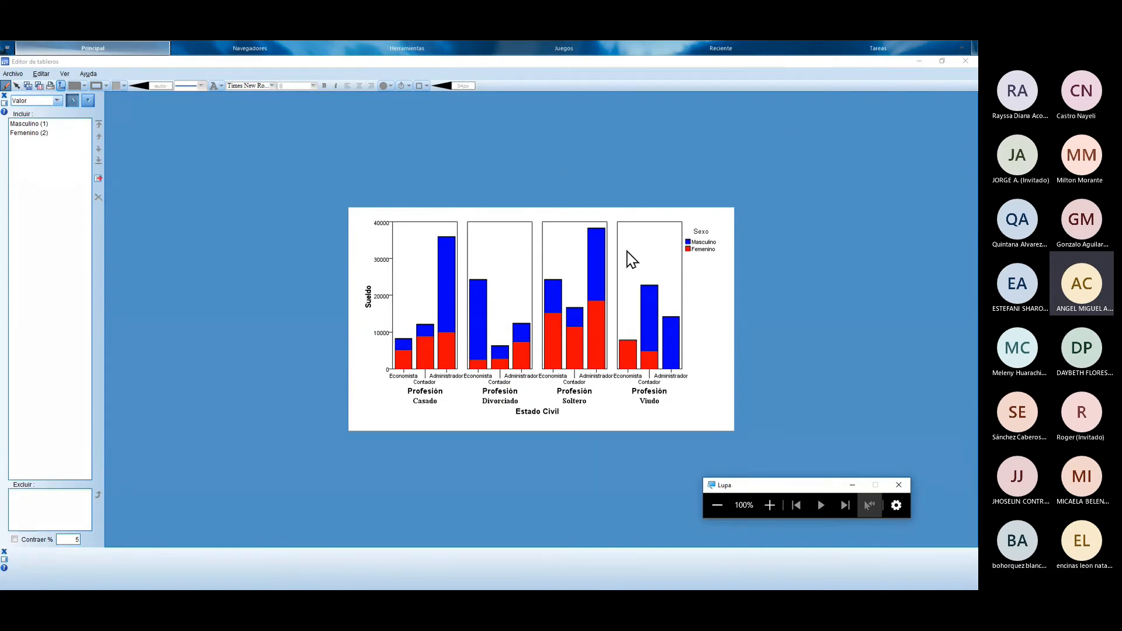
left_click(965, 61)
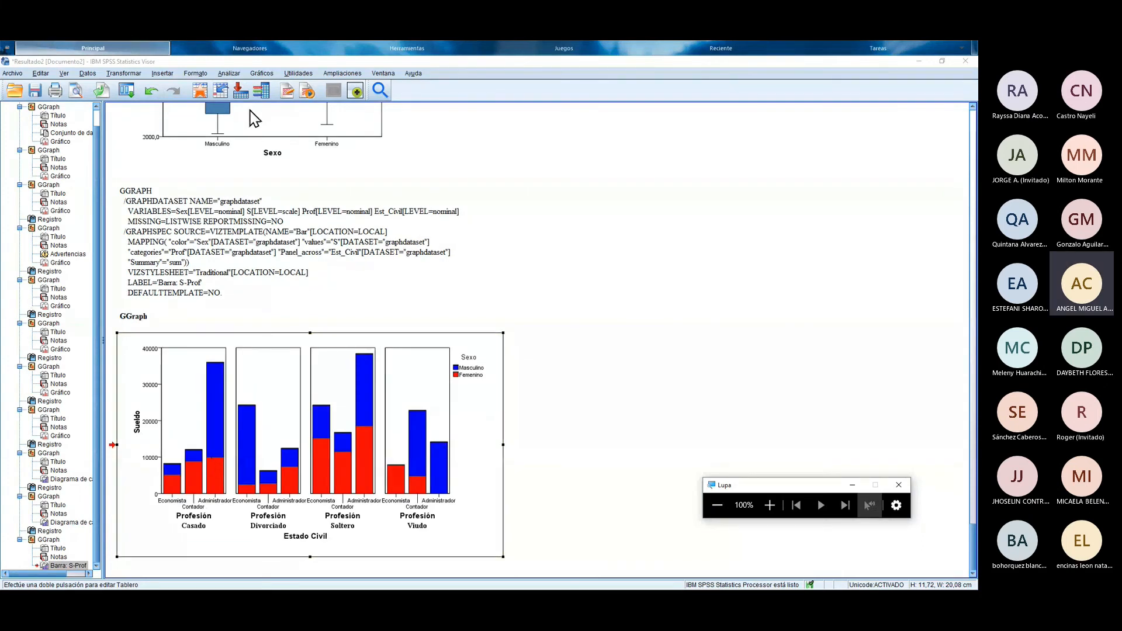
Step: Browse the visualization types in the detailed settings of the board template selector and dismiss it without creating a chart
left_click(235, 74)
mouse_move(252, 88)
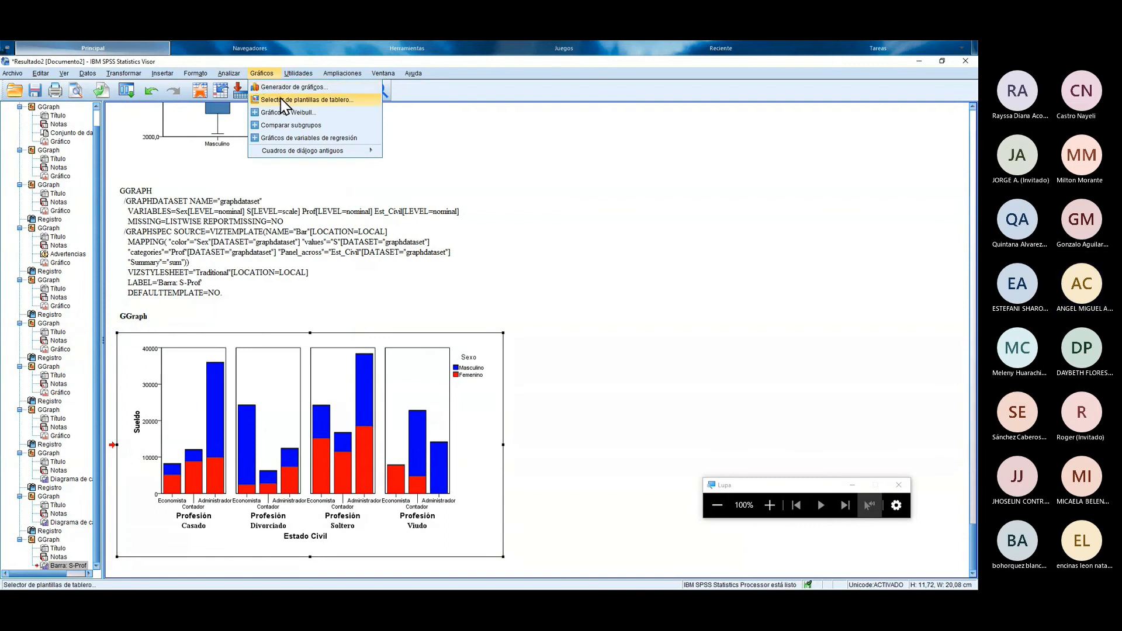
left_click(287, 98)
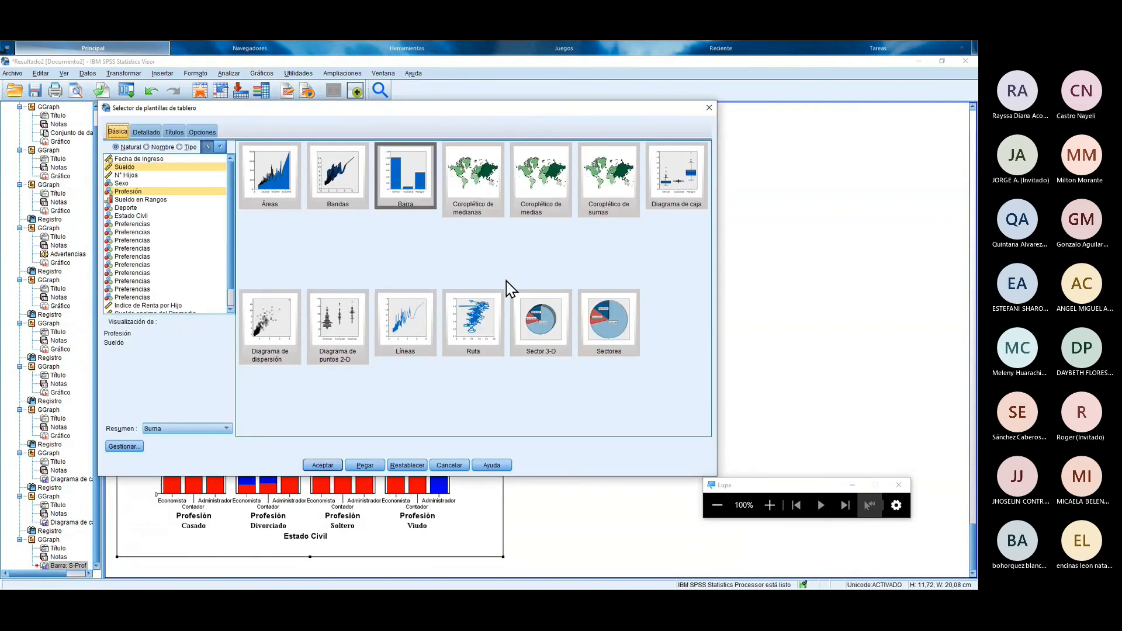
left_click(153, 131)
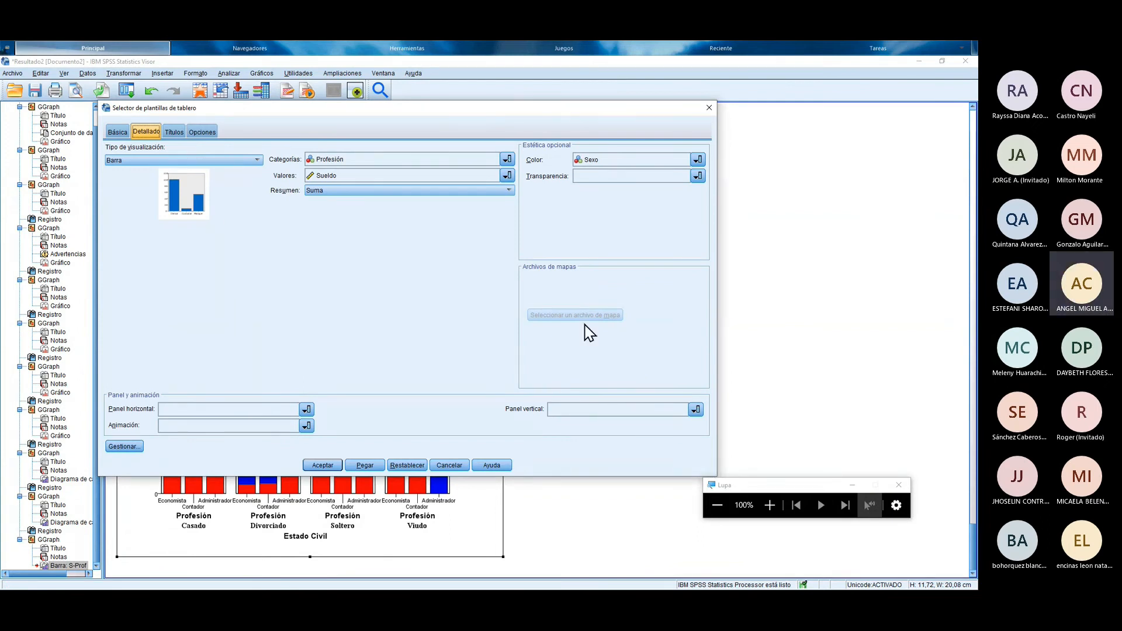
left_click(618, 182)
left_click(620, 180)
left_click(241, 164)
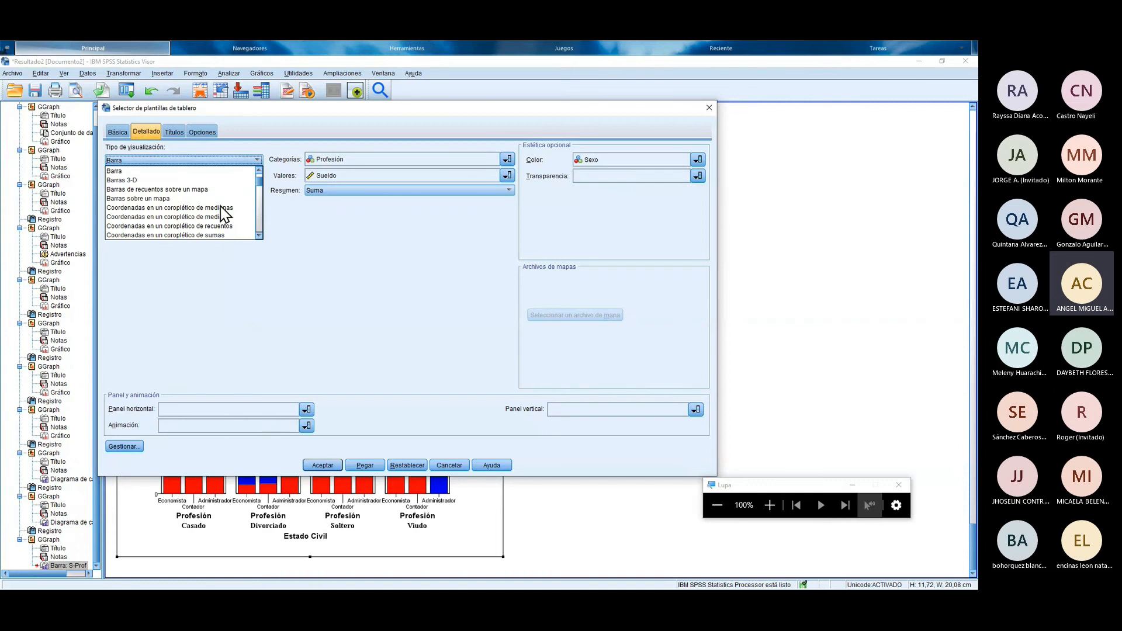
scroll(225, 215, "down", 5)
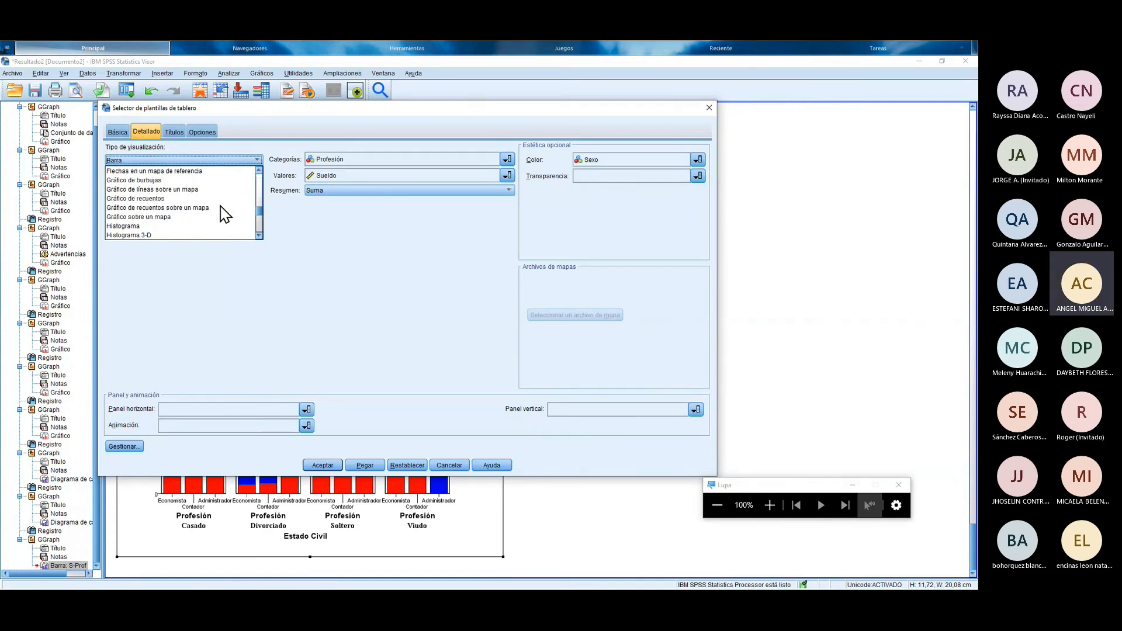
scroll(131, 237, "down", 6)
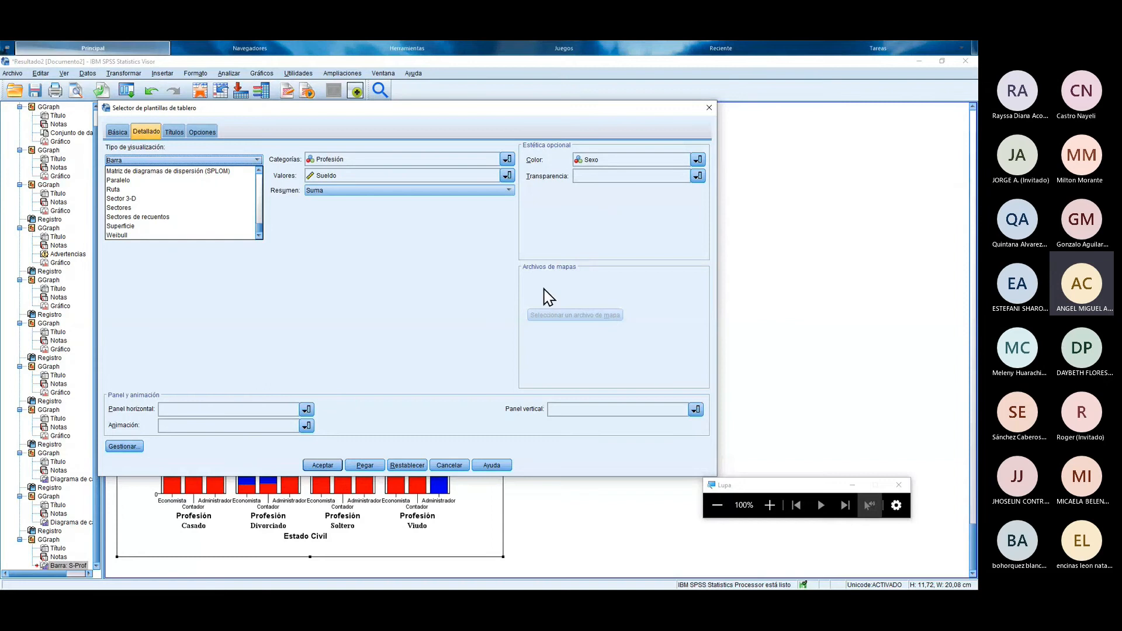
left_click(338, 212)
left_click(772, 504)
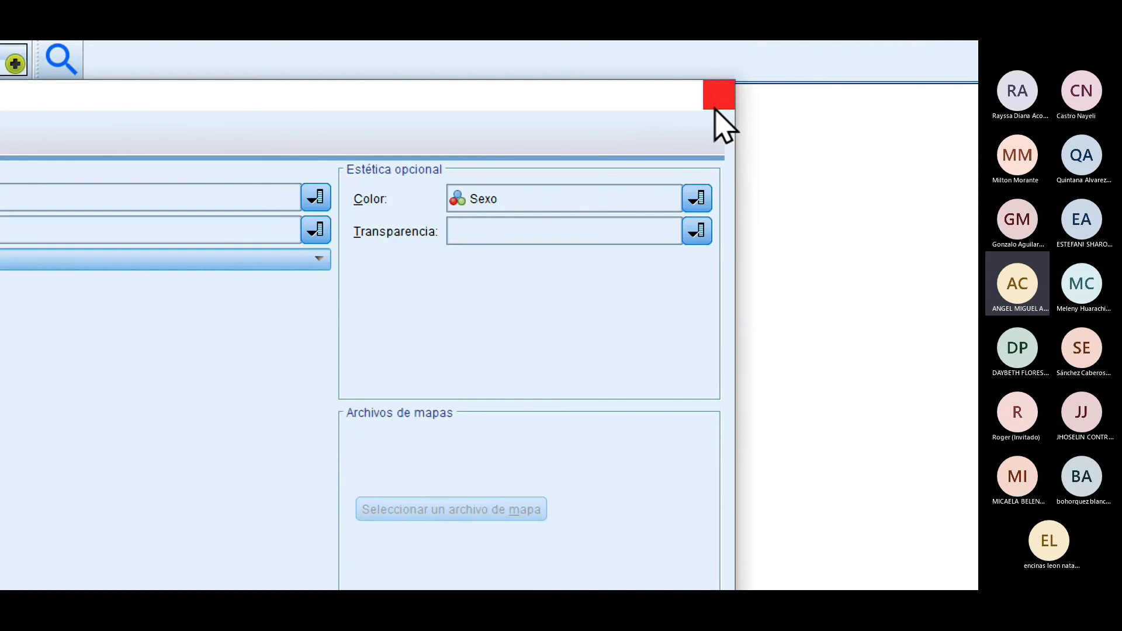
left_click(718, 95)
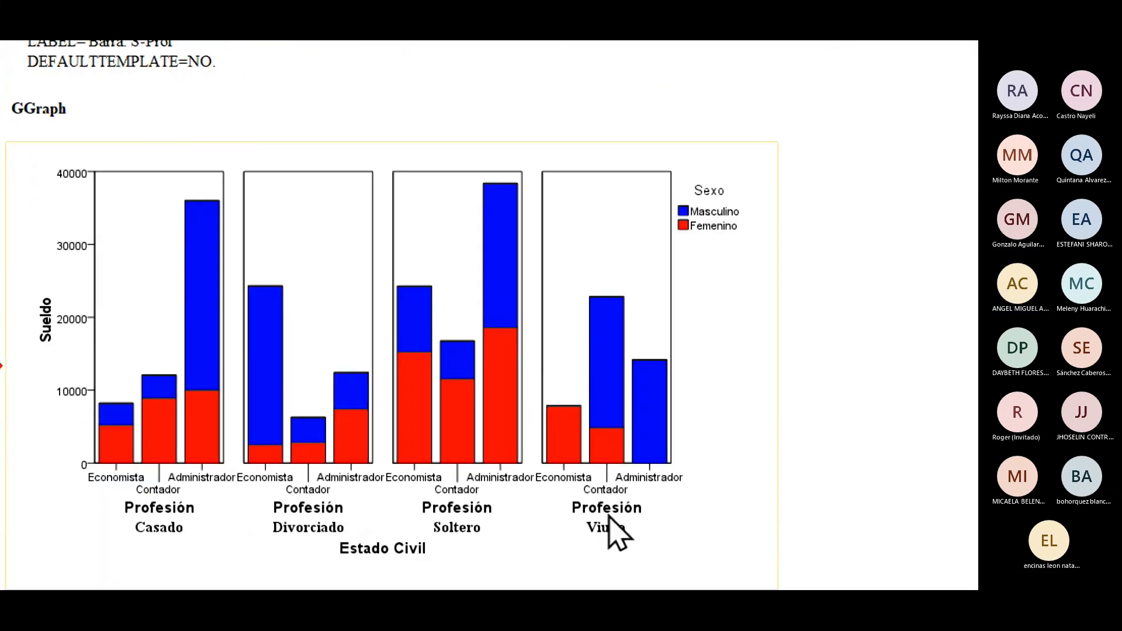
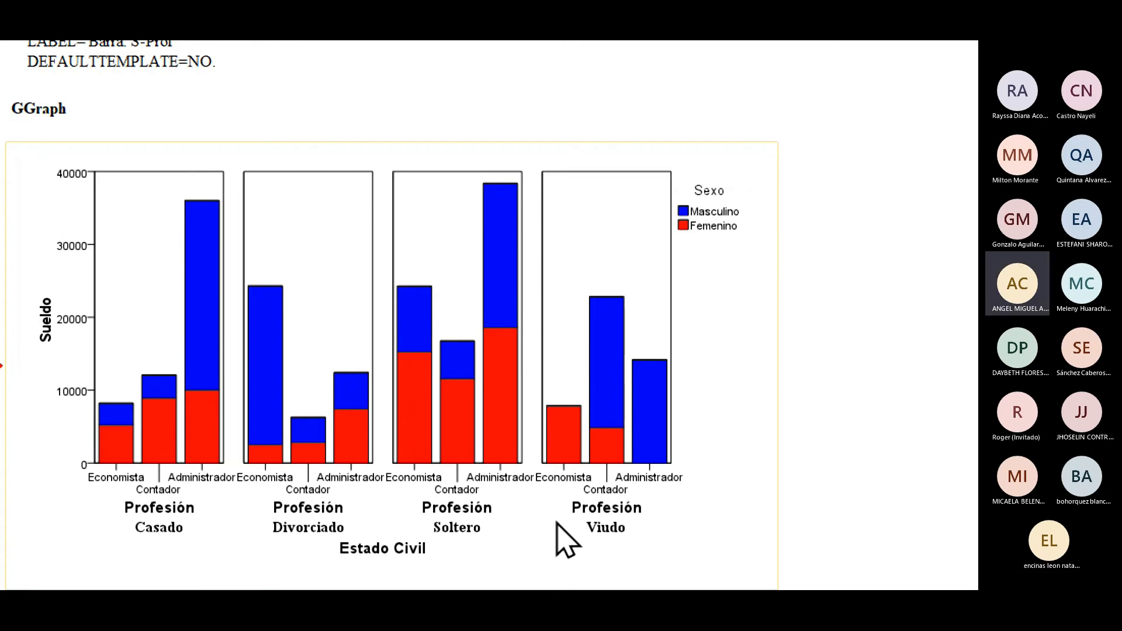
Step: Reopen the detailed board template settings for the Sueldo by Profesión bar chart and assign Estado Civil as the horizontal panel
scroll(558, 502, "down", 1)
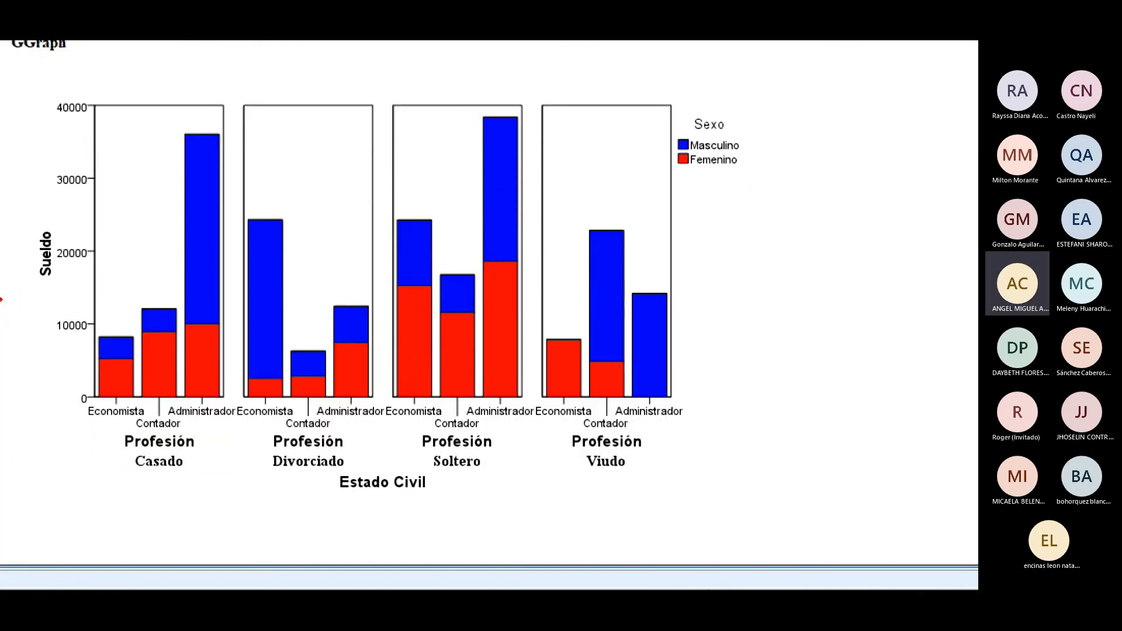
key("super+plus")
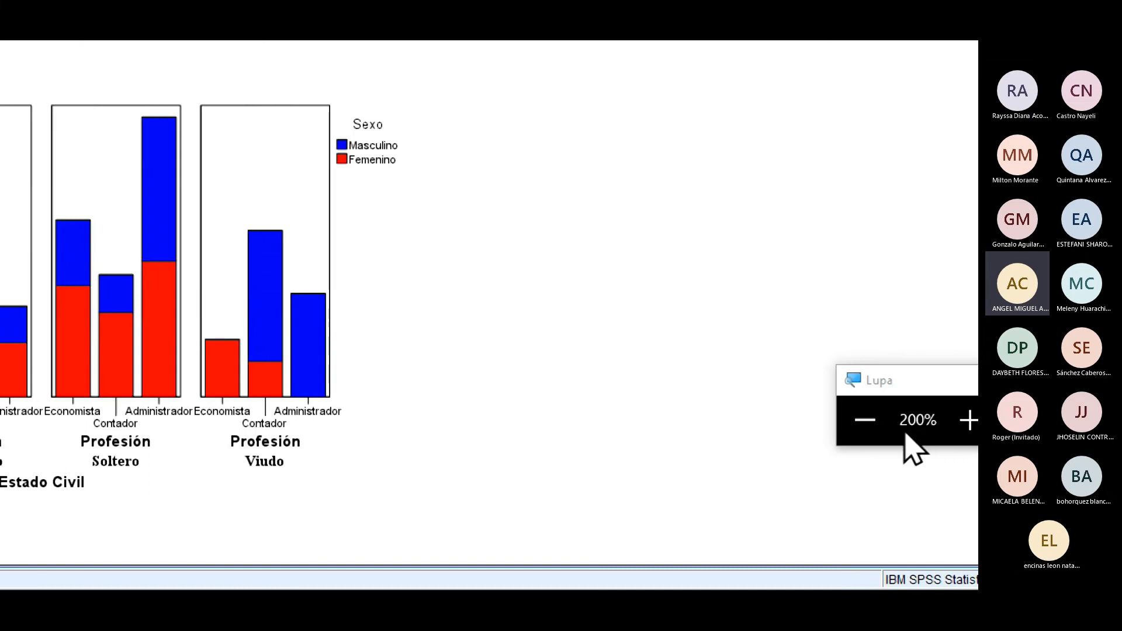
left_click(865, 422)
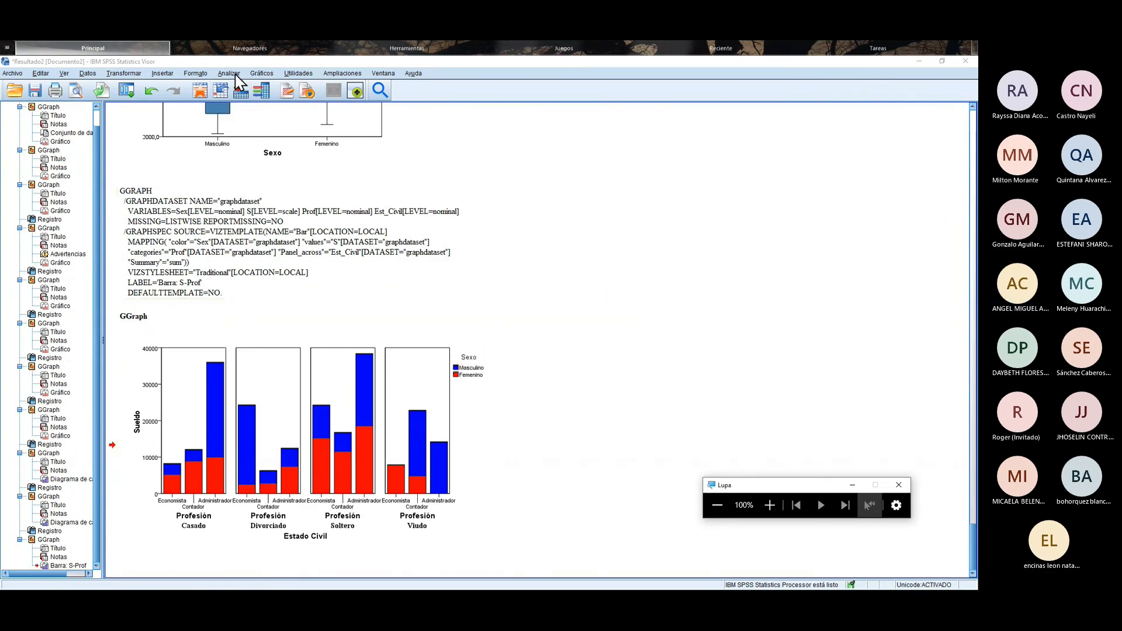
left_click(266, 74)
left_click(283, 100)
left_click(147, 132)
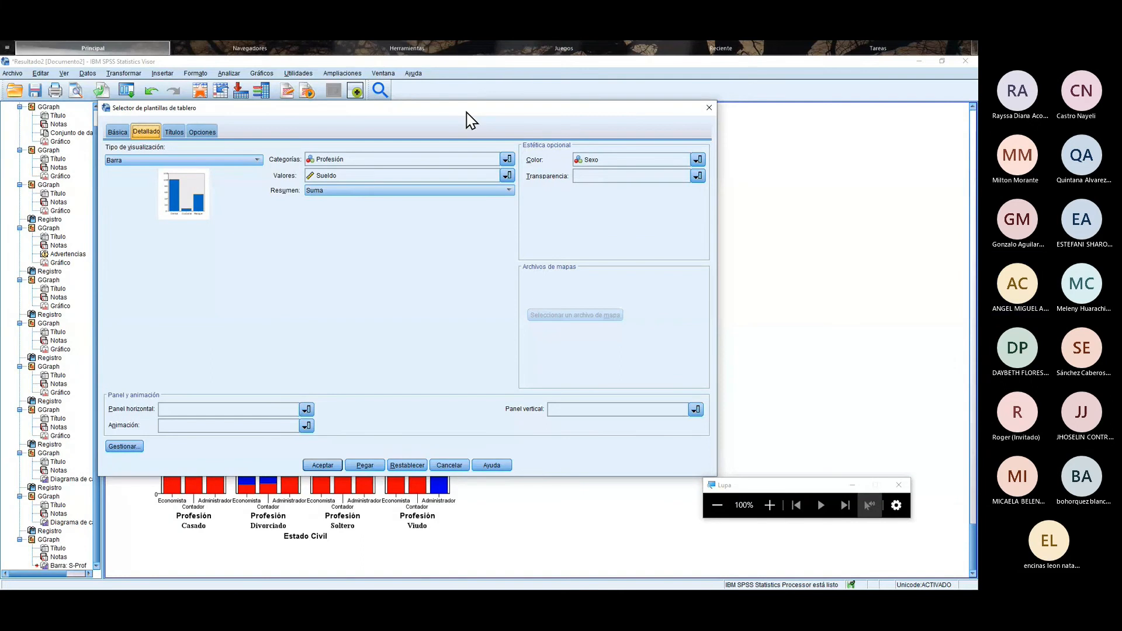
left_click_drag(471, 119, 555, 96)
left_click(389, 385)
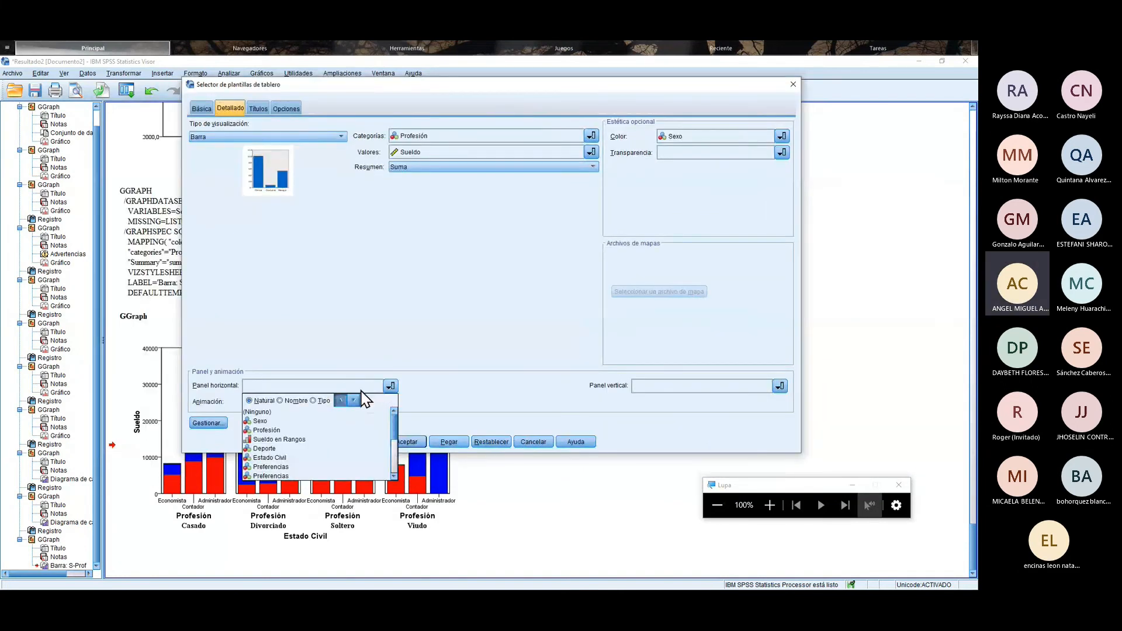
left_click(286, 458)
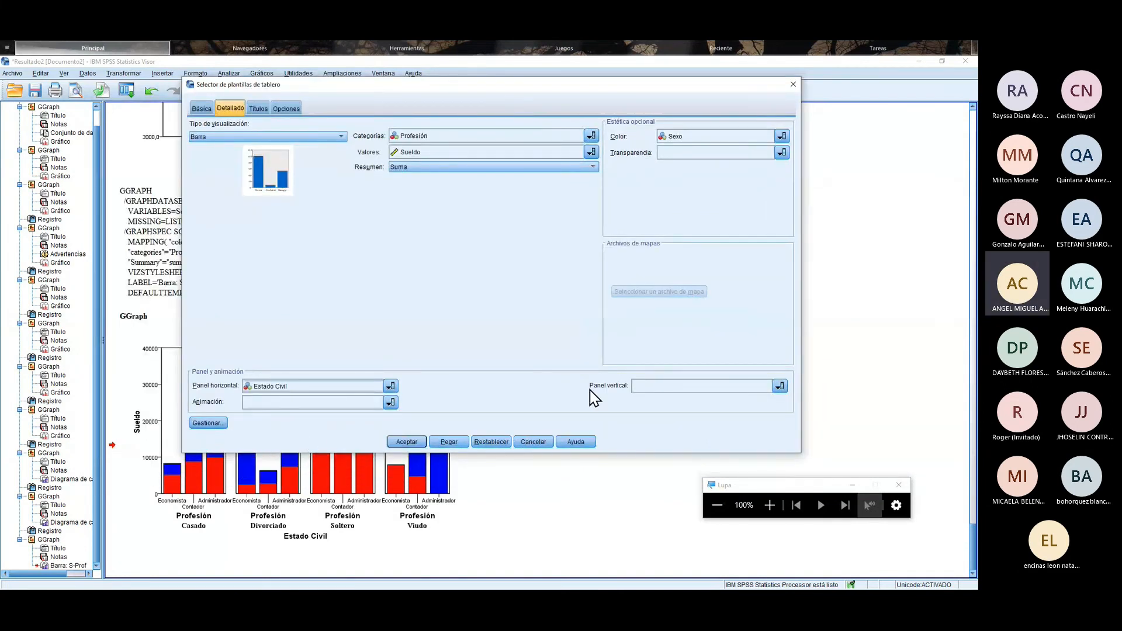
Step: Assign Sexo as the vertical panel and generate the bar chart in the results document
left_click(693, 386)
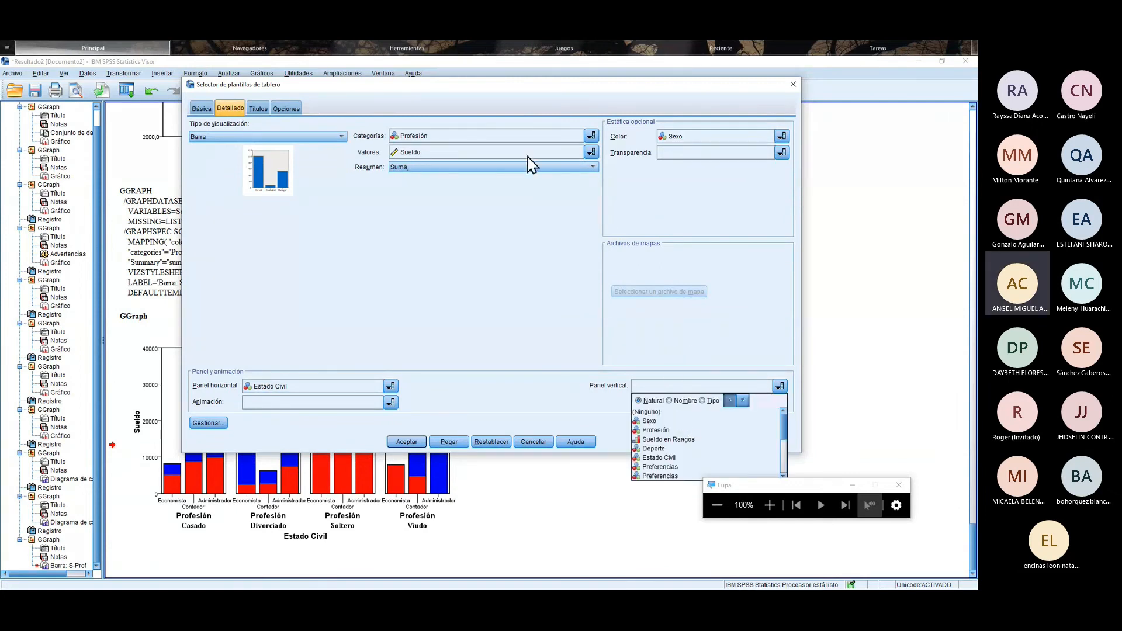
left_click(672, 421)
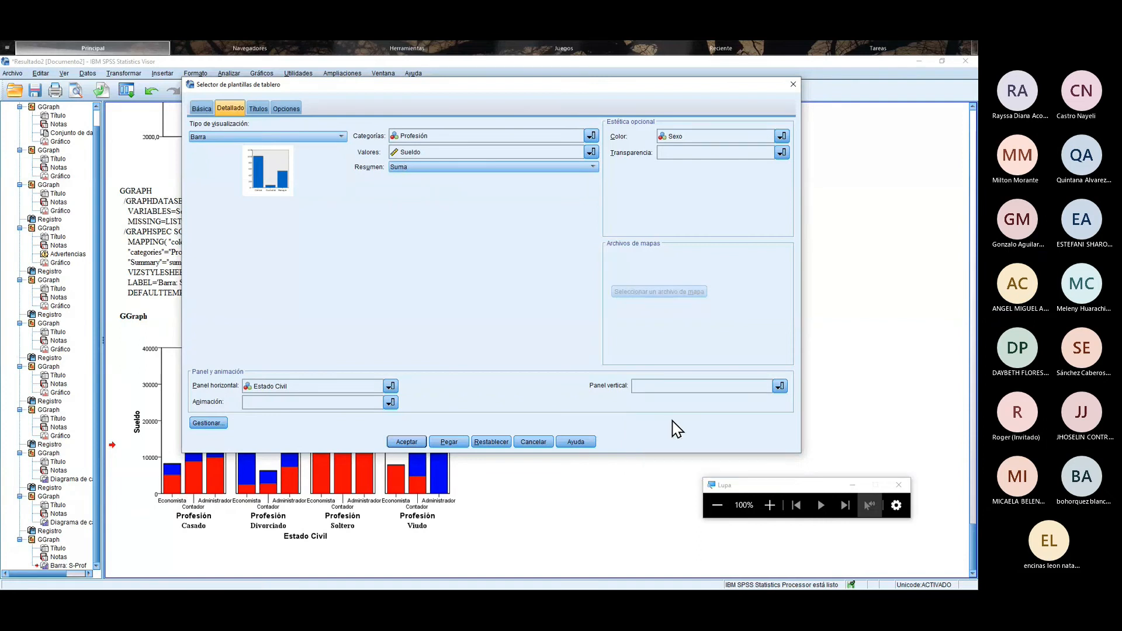
left_click(719, 388)
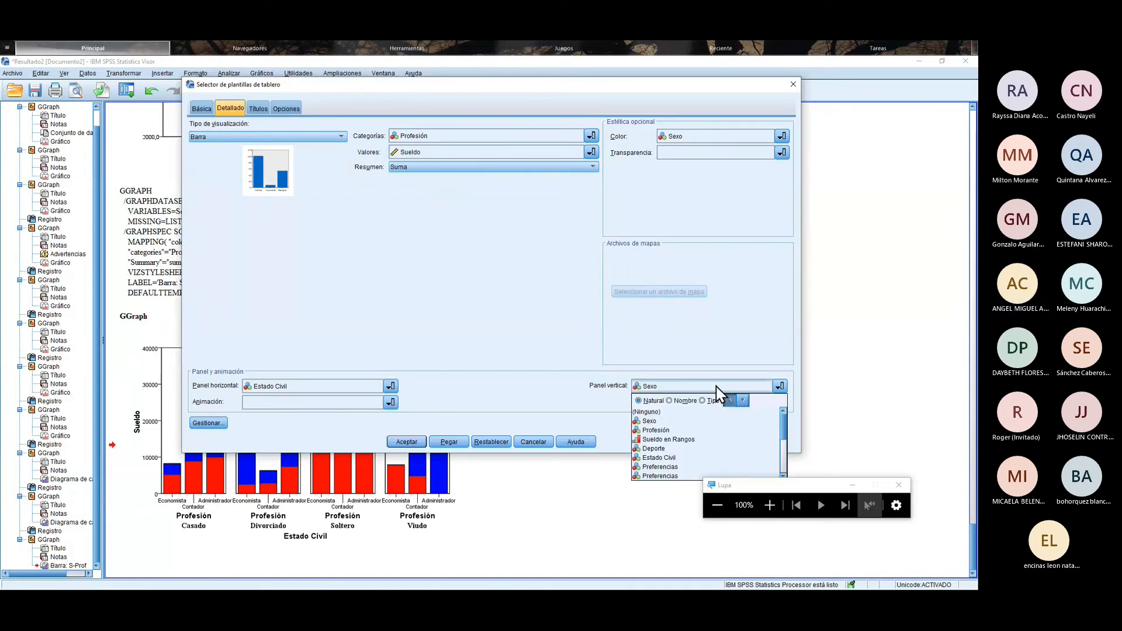
left_click(605, 427)
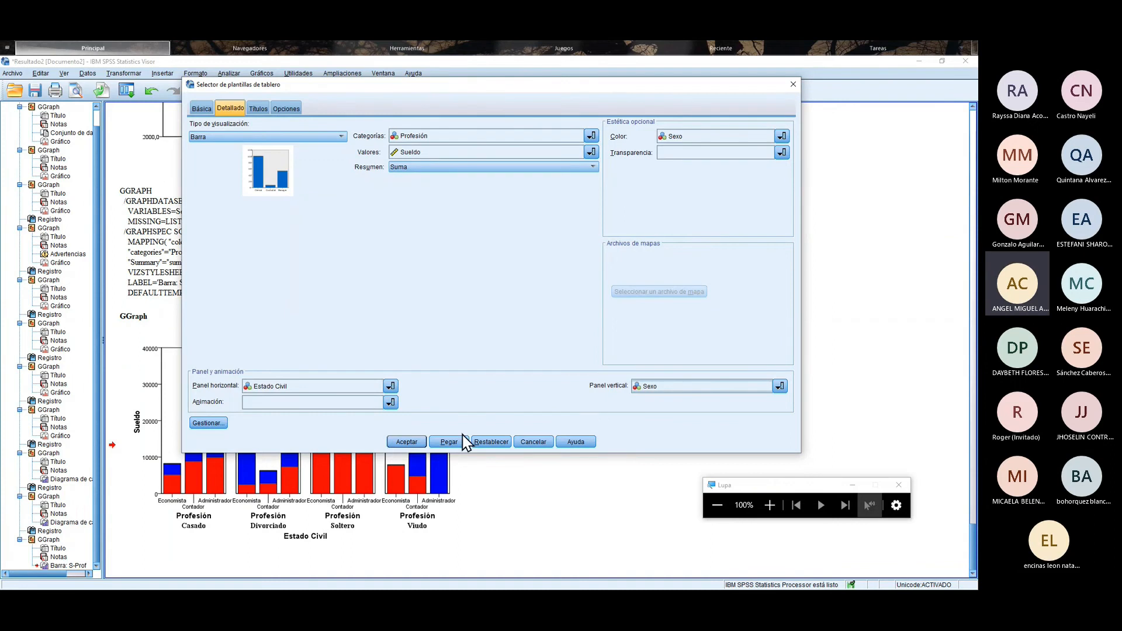
left_click(411, 444)
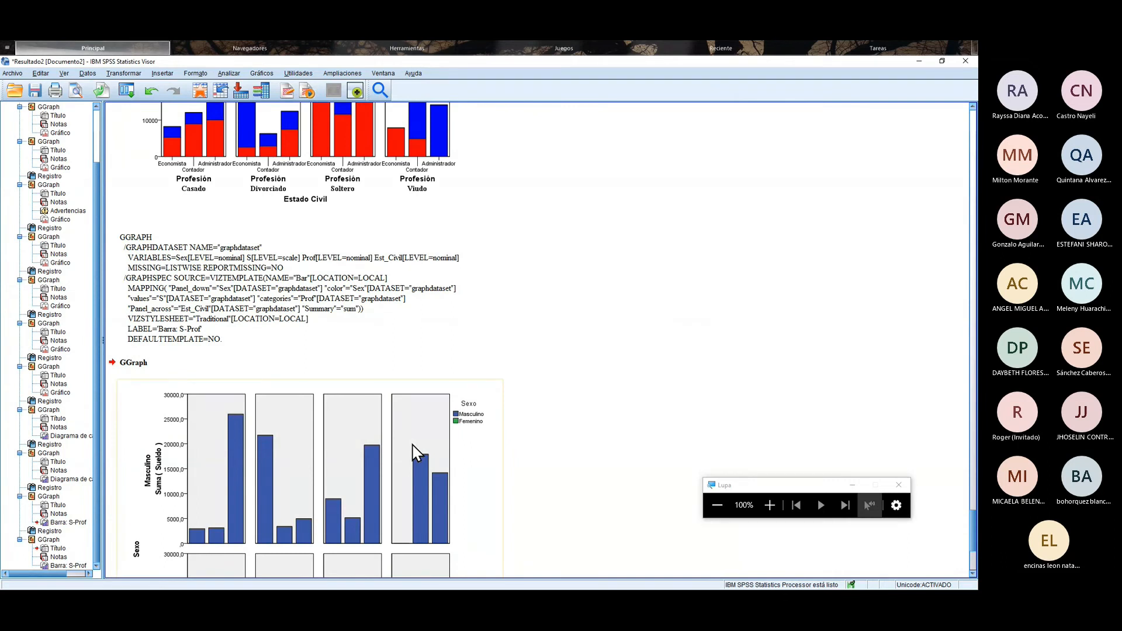
scroll(415, 453, "down", 5)
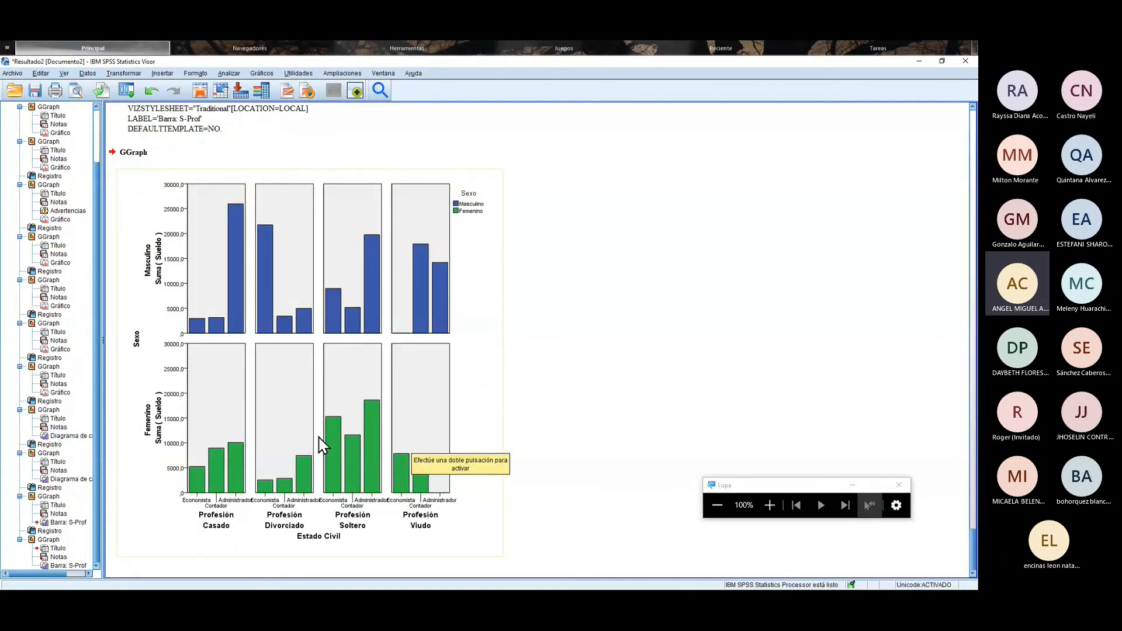
scroll(295, 275, "up", 12)
scroll(295, 262, "down", 6)
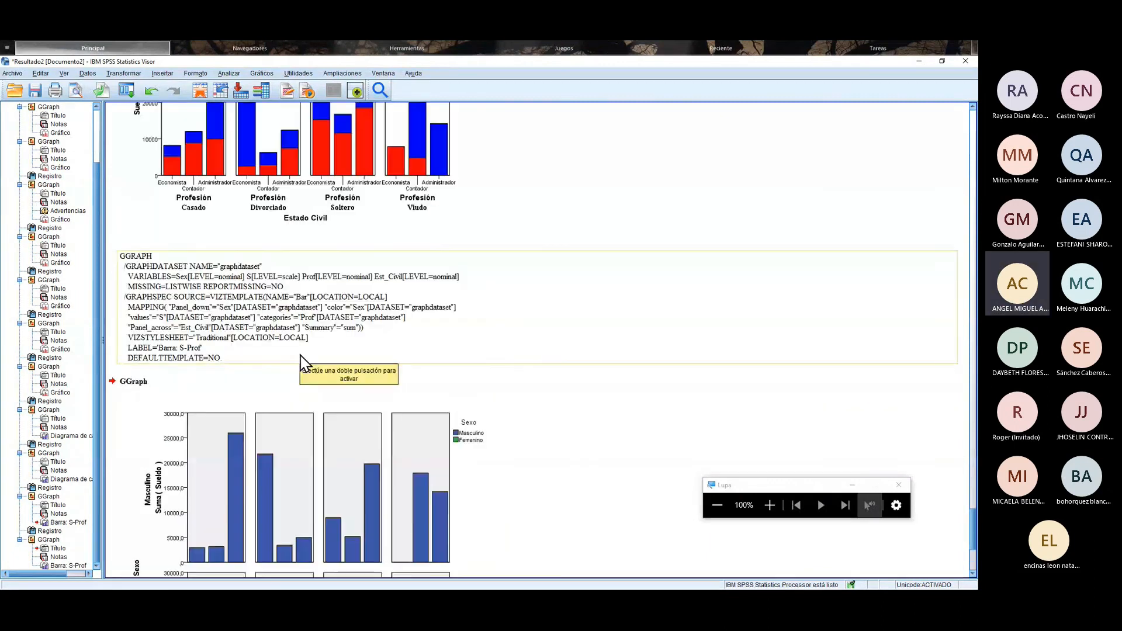
scroll(386, 473, "down", 5)
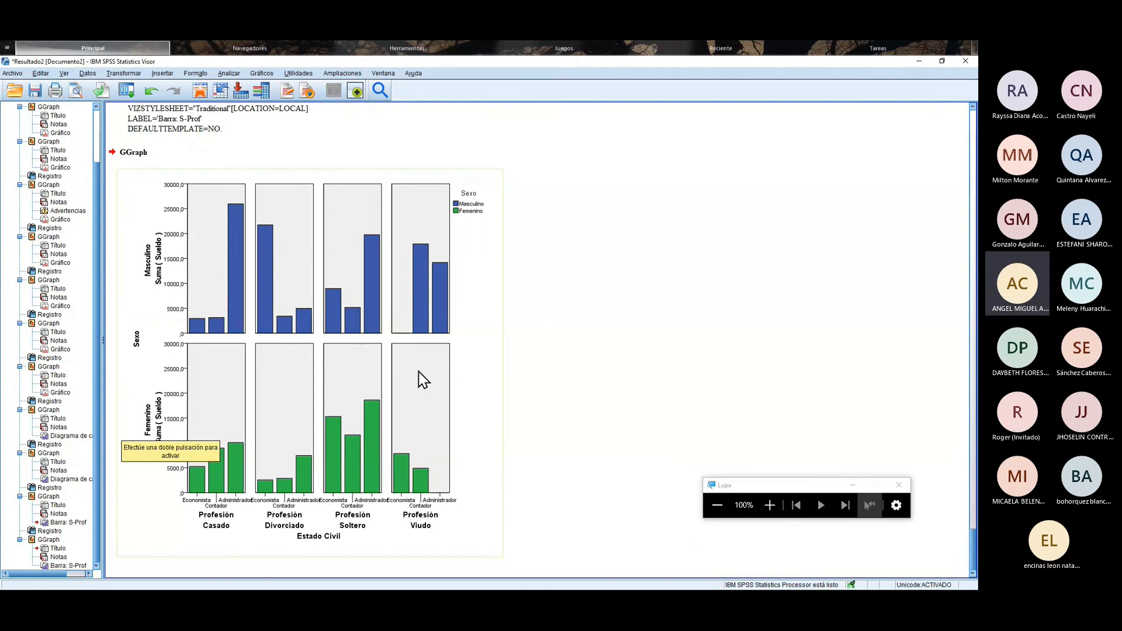
Step: Review the newly generated paneled bar chart and the earlier charts in the results document
scroll(421, 380, "up", 1)
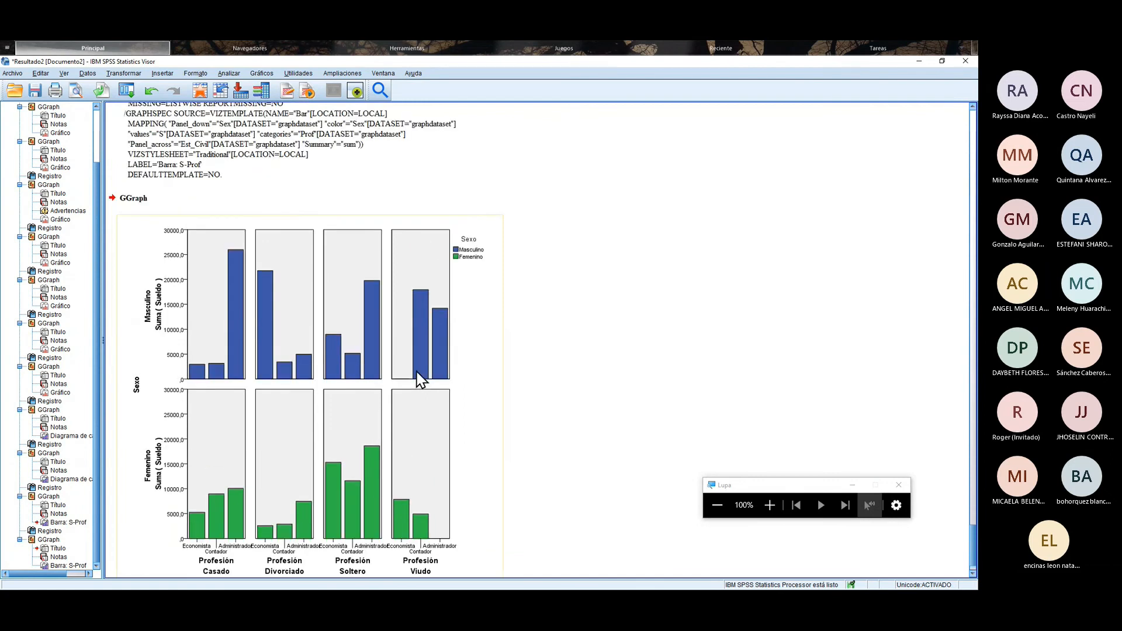
scroll(417, 372, "up", 6)
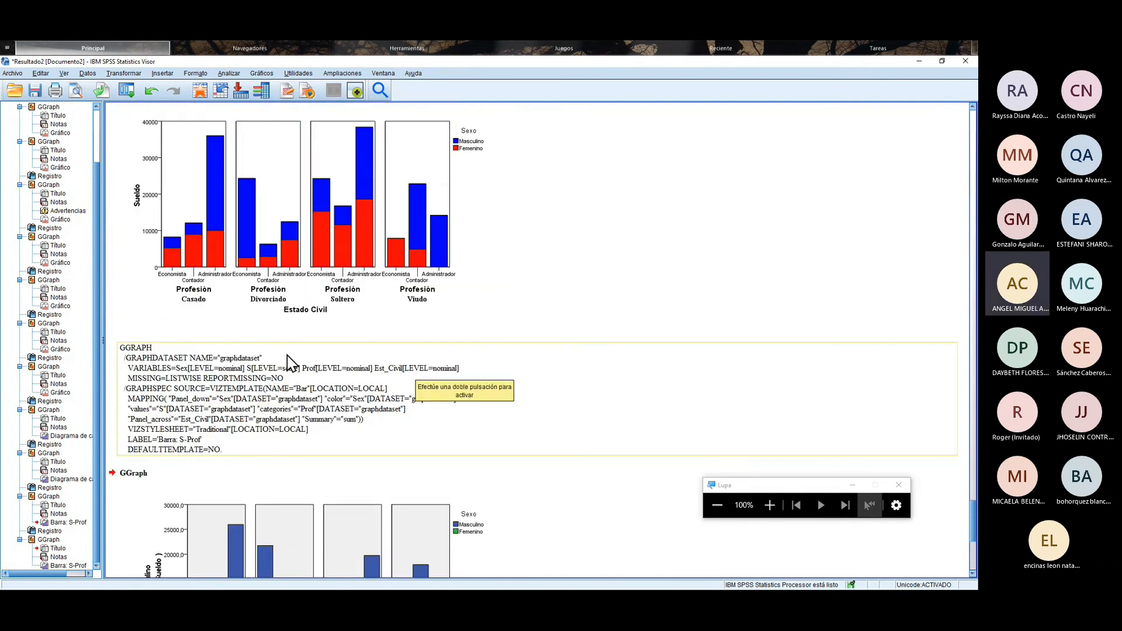
scroll(345, 400, "down", 5)
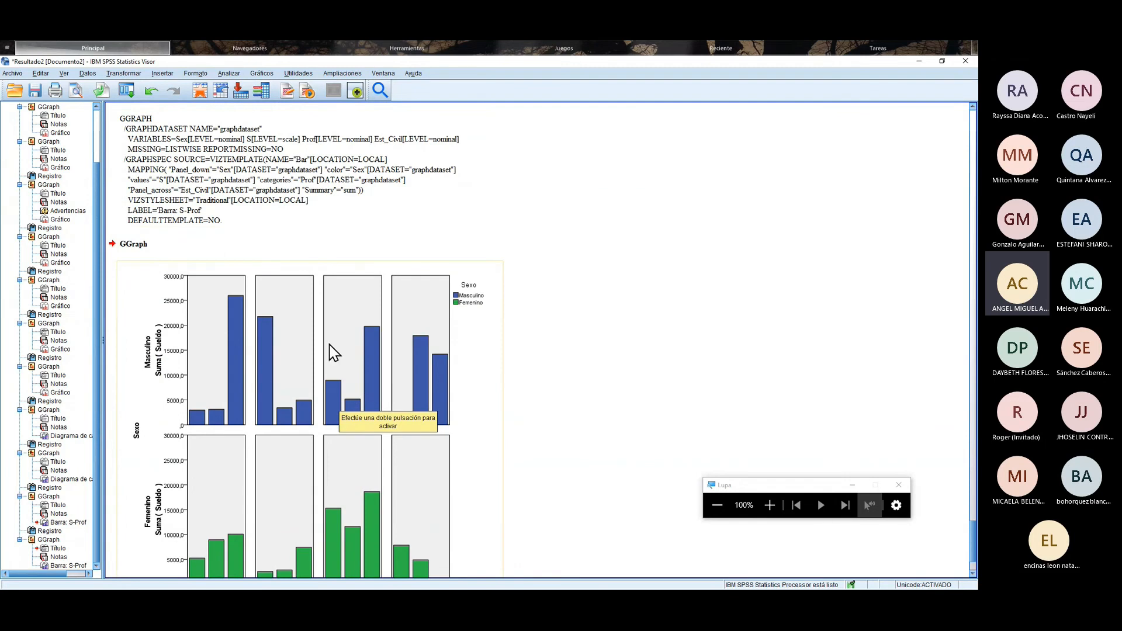
scroll(535, 304, "up", 10)
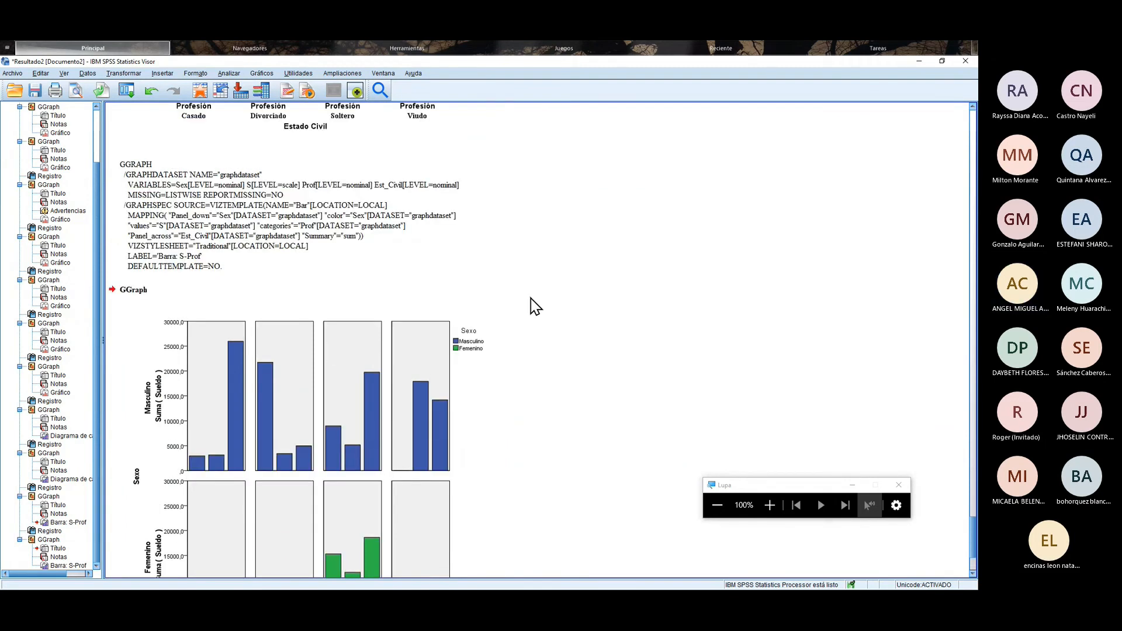
scroll(536, 305, "up", 10)
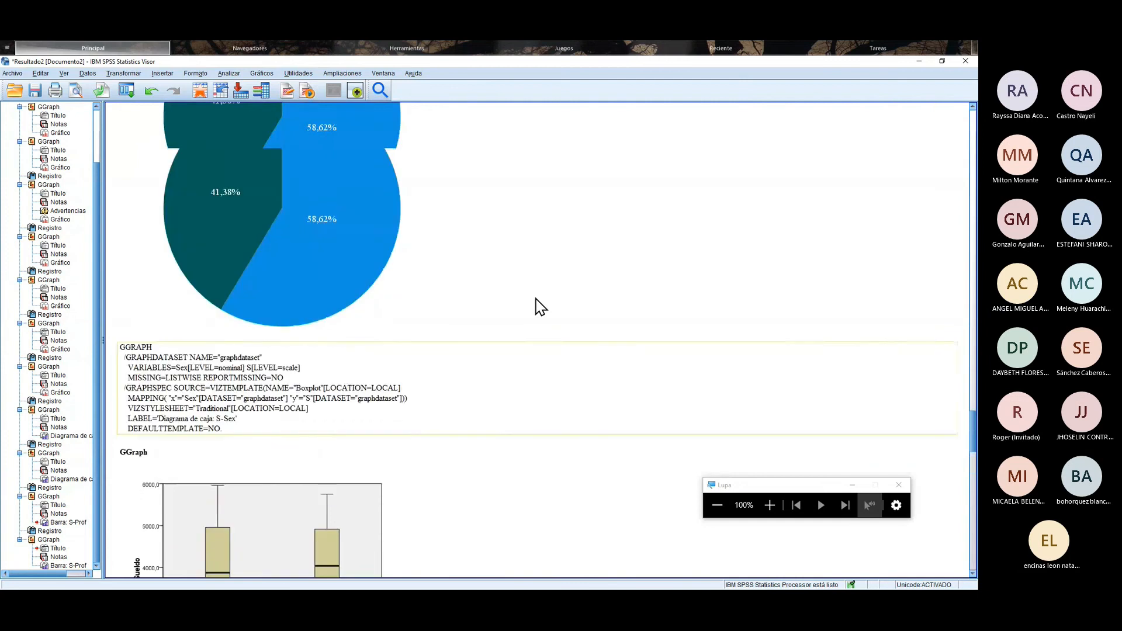
left_click_drag(968, 413, 933, 179)
scroll(933, 179, "down", 20)
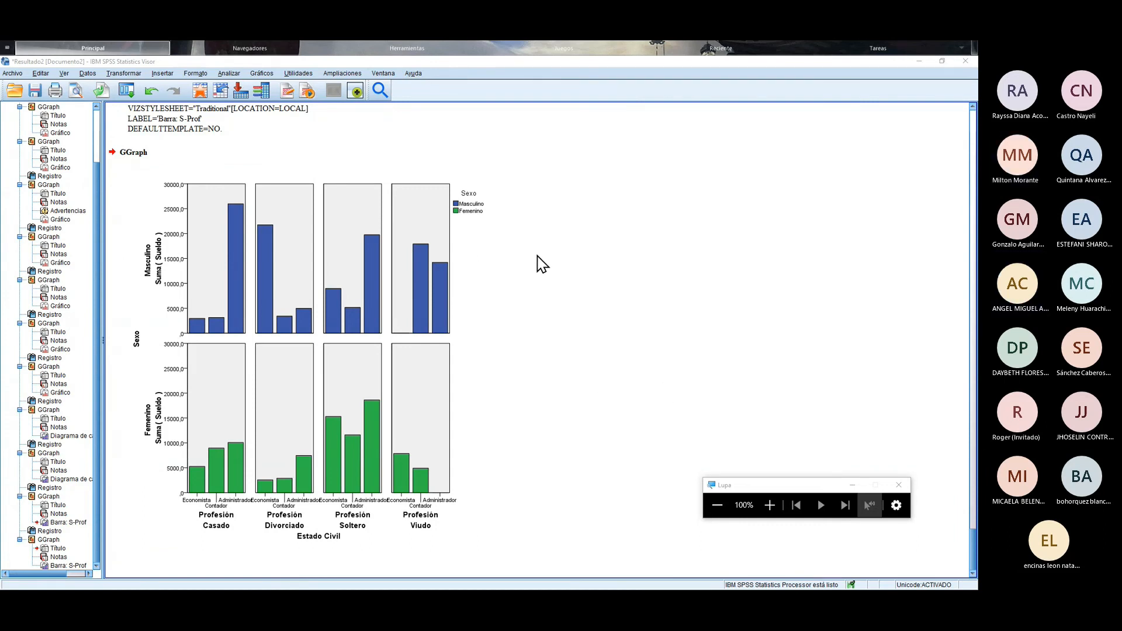
Step: Copy the Sueldo by Profesión chart paneled by Estado Civil and Sexo, switch to PowerPoint and add a new blank slide
left_click(414, 208)
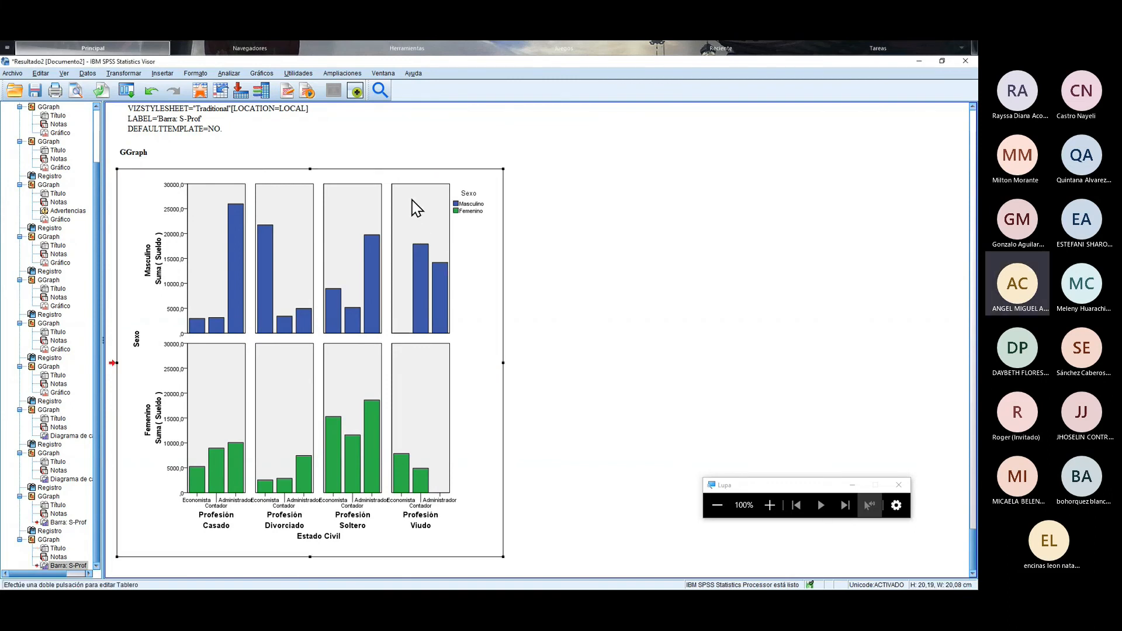
right_click(412, 199)
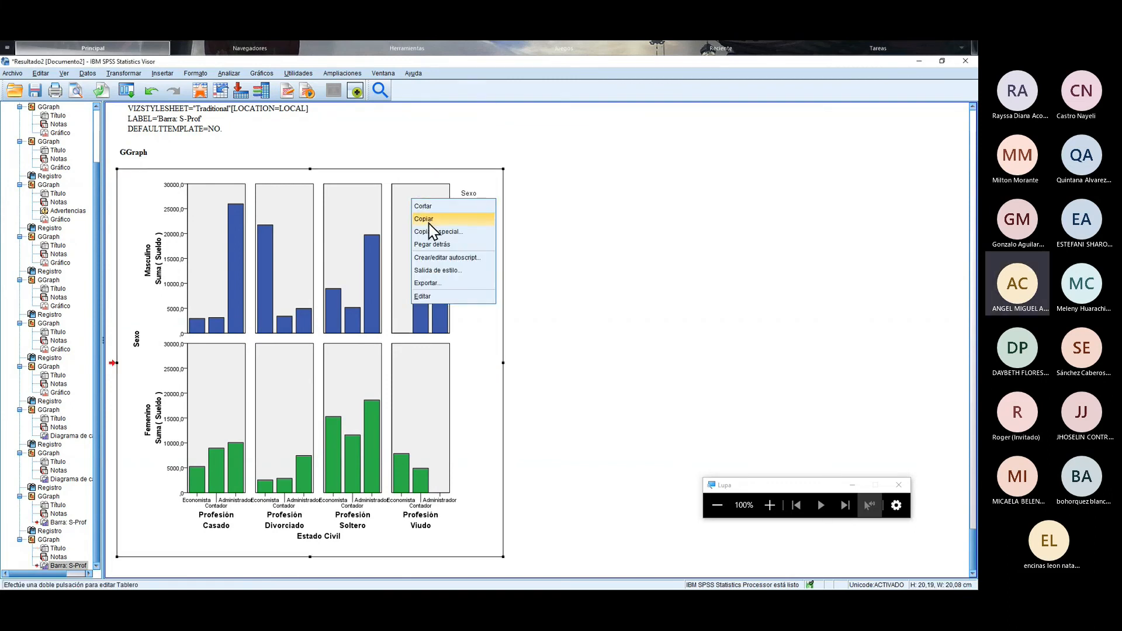
left_click(428, 220)
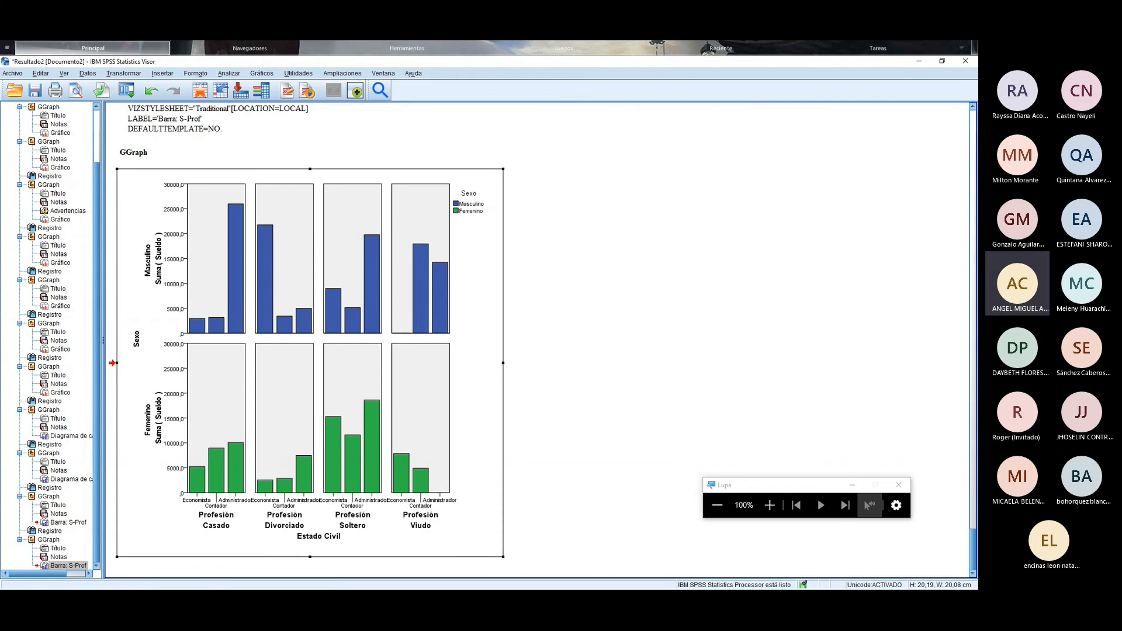
key("alt+Tab")
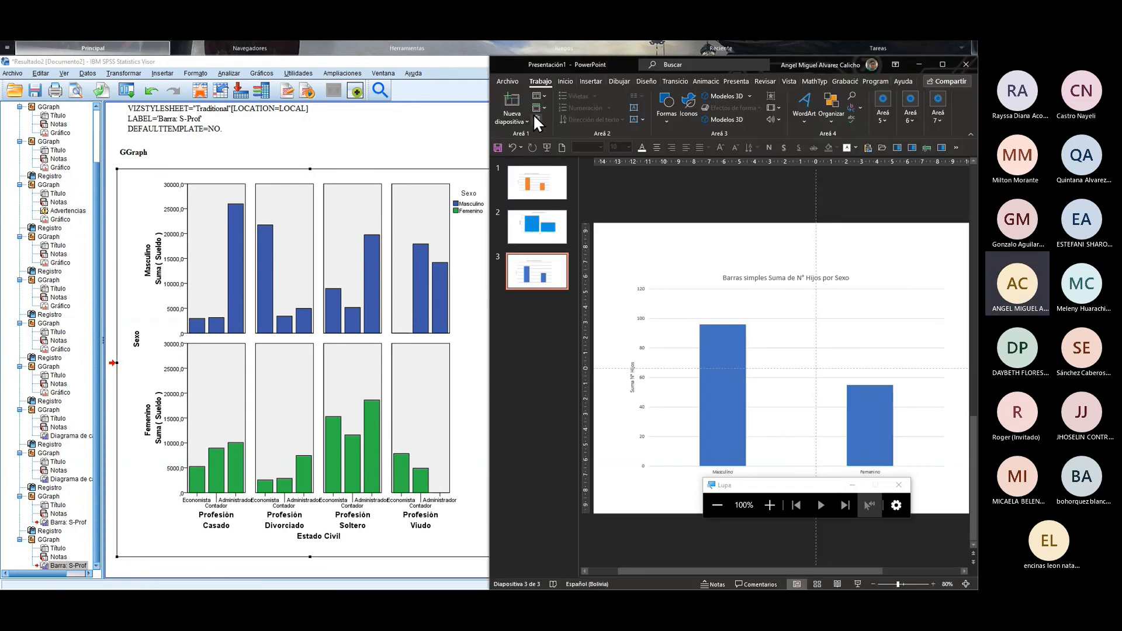
left_click(512, 101)
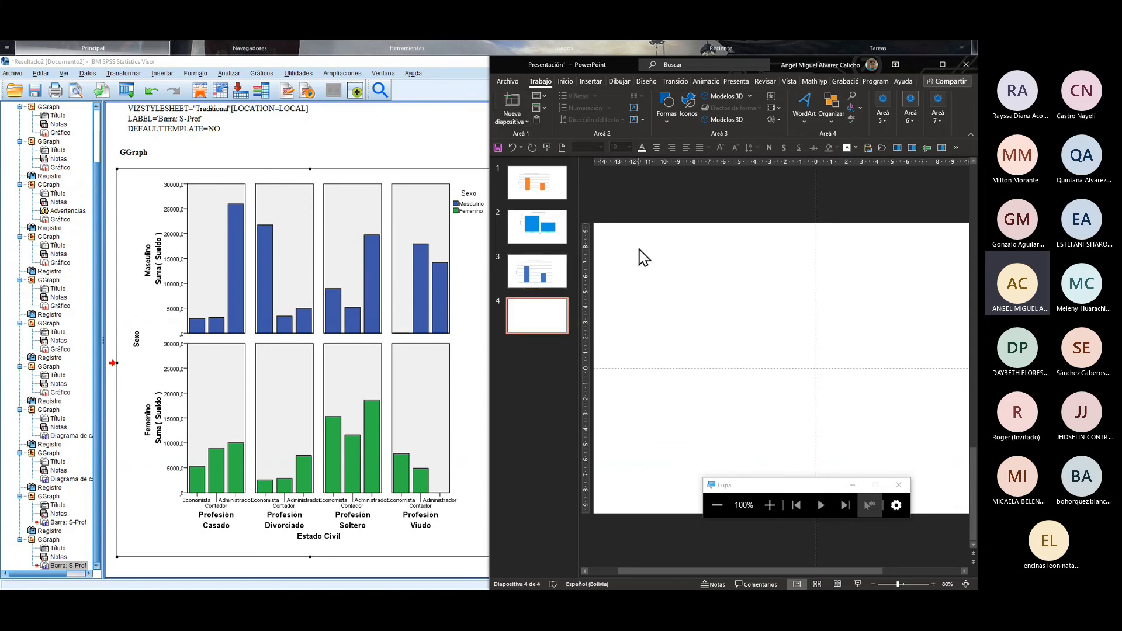
Step: Paste the copied SPSS chart as a picture on slide 4 and shift it toward the slide's right side
key("ctrl+v")
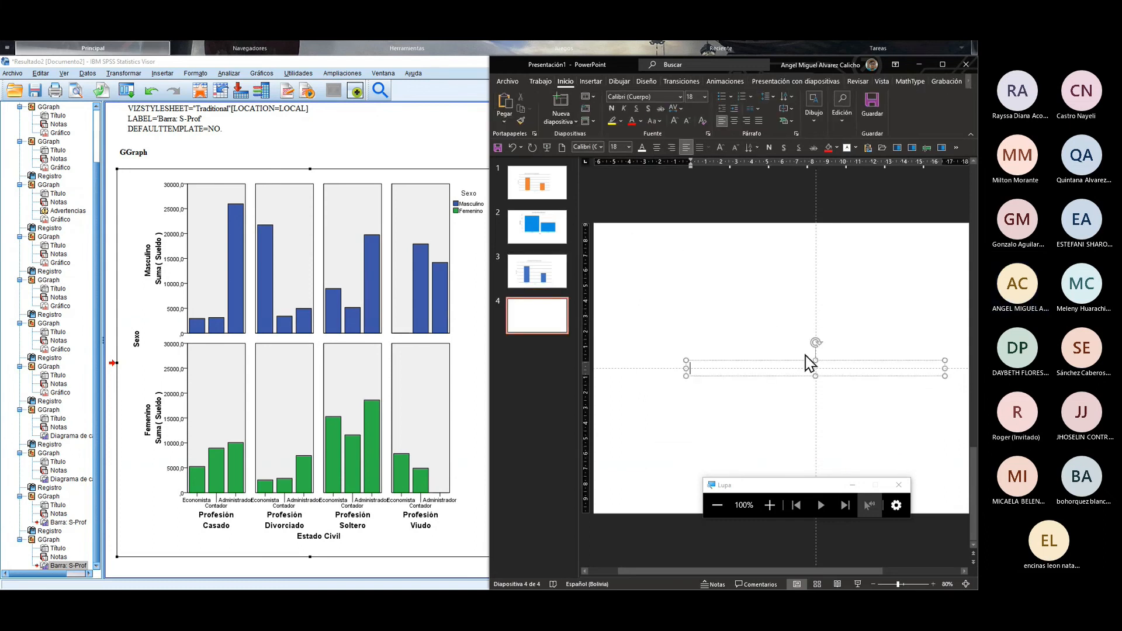
left_click(734, 322)
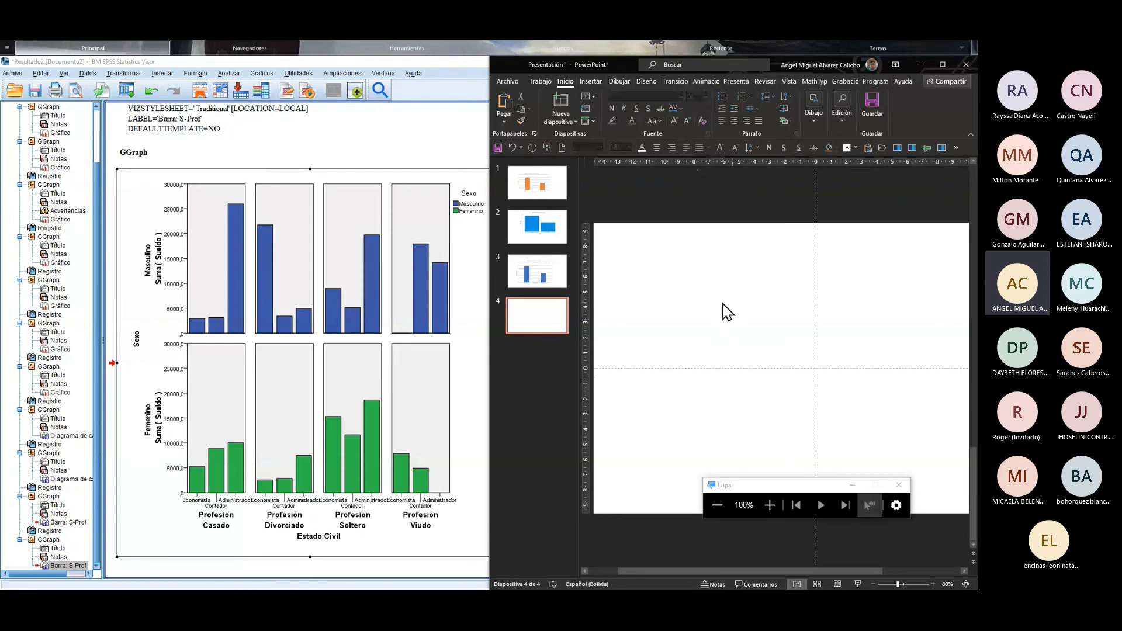
right_click(723, 308)
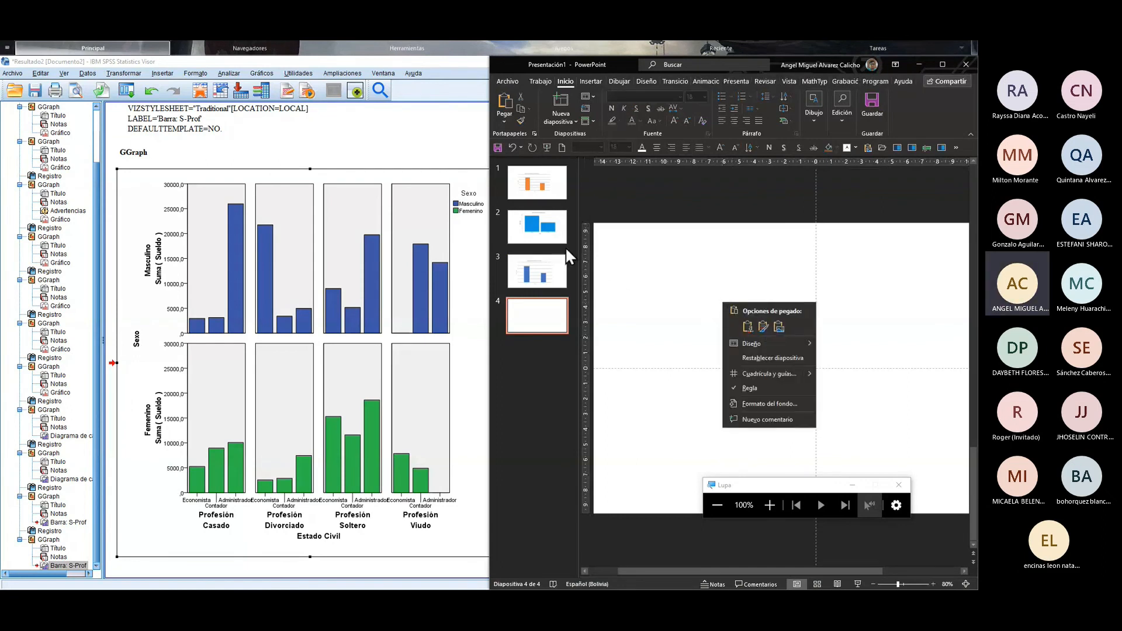
left_click(779, 327)
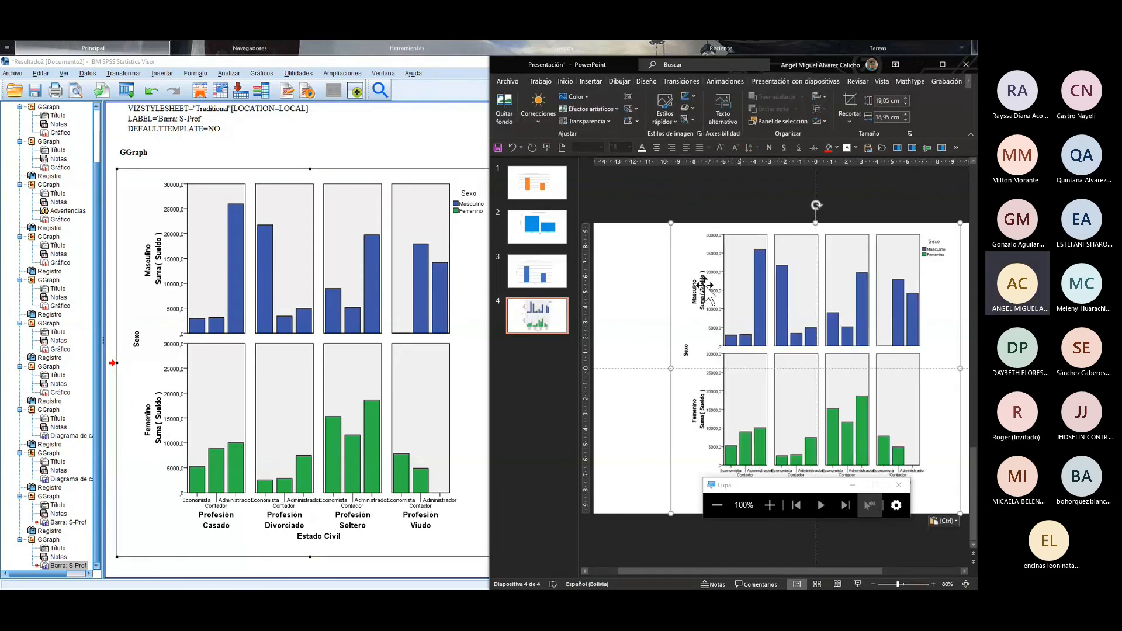
left_click_drag(728, 568, 806, 570)
left_click_drag(731, 341, 797, 339)
right_click(618, 314)
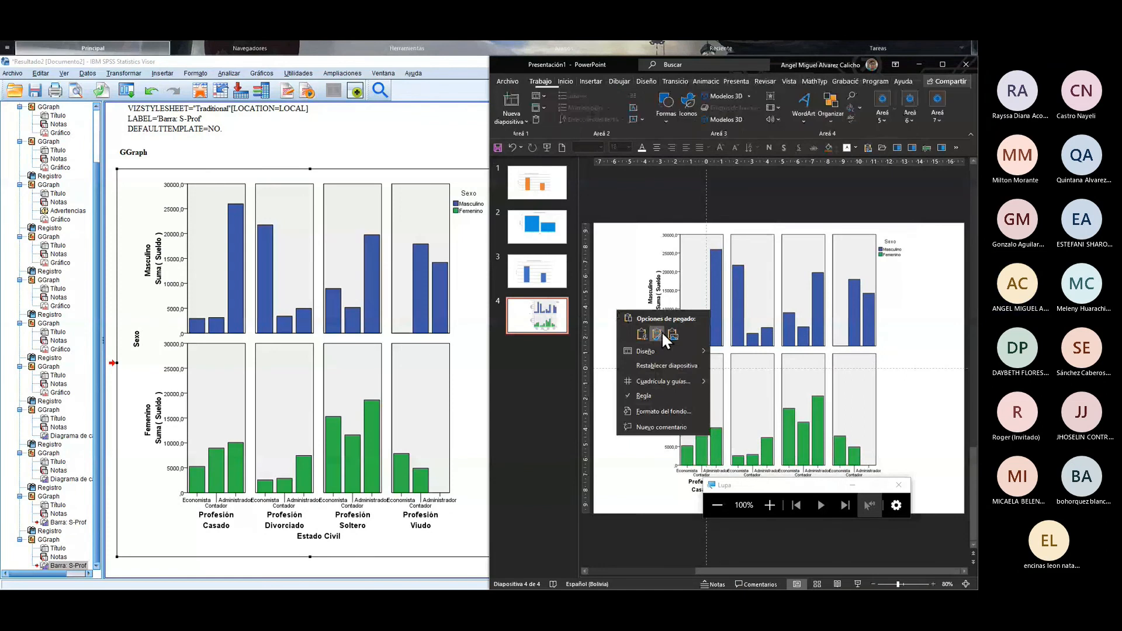
left_click(676, 343)
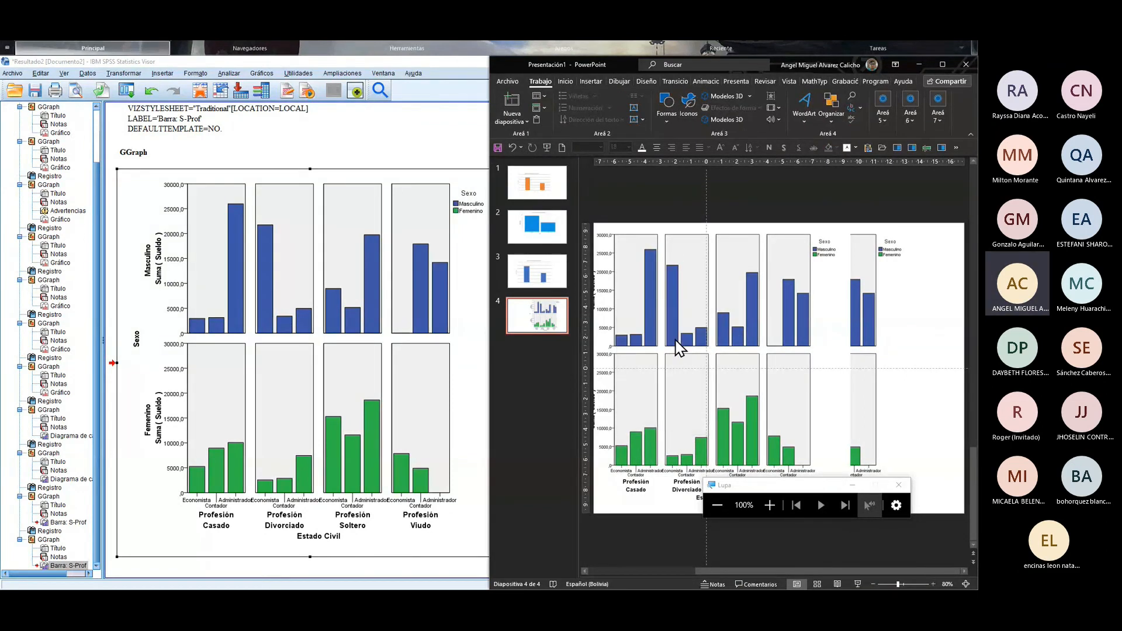
key("Delete")
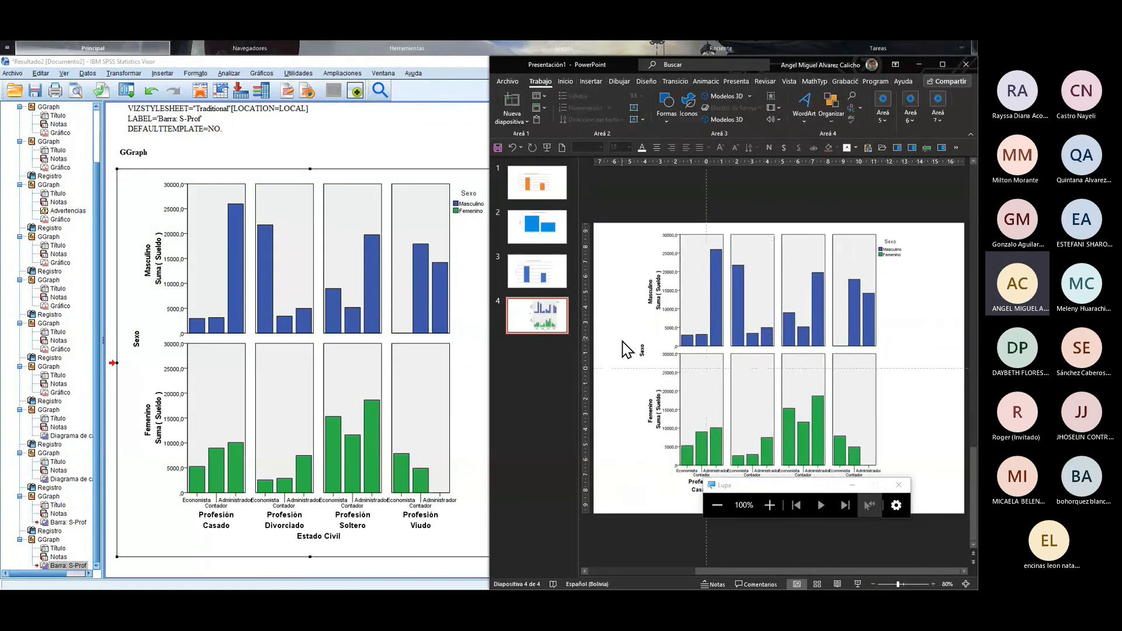
left_click(704, 233)
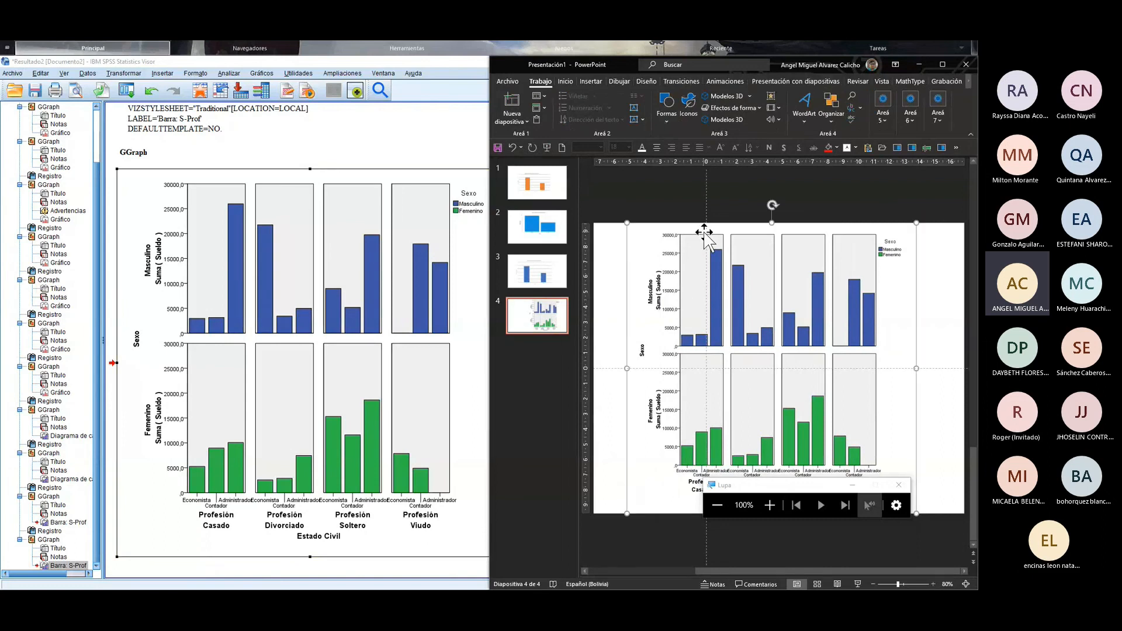
right_click(681, 239)
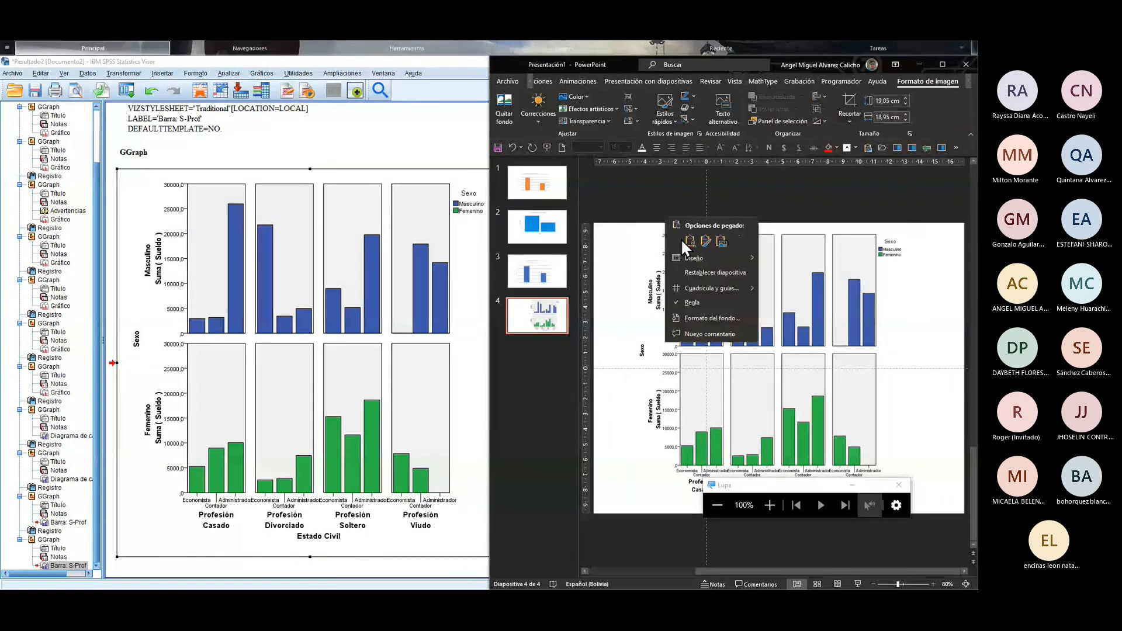
left_click(661, 242)
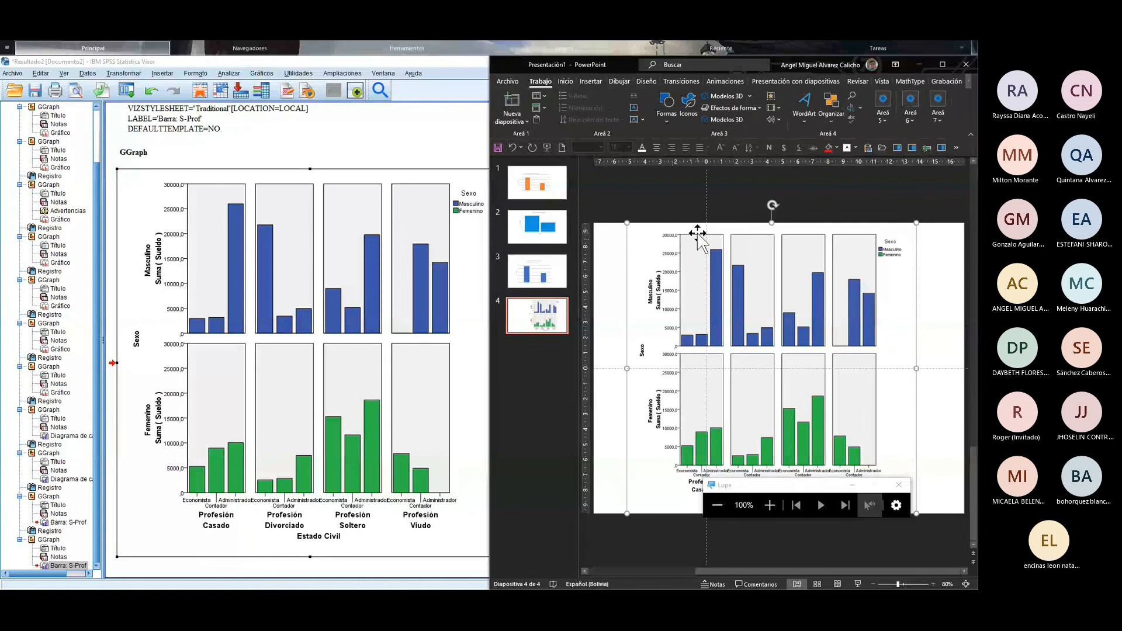
Step: Switch back to SPSS and look through the charts in the results document, ending at the paneled bar chart
left_click(307, 140)
scroll(420, 250, "up", 15)
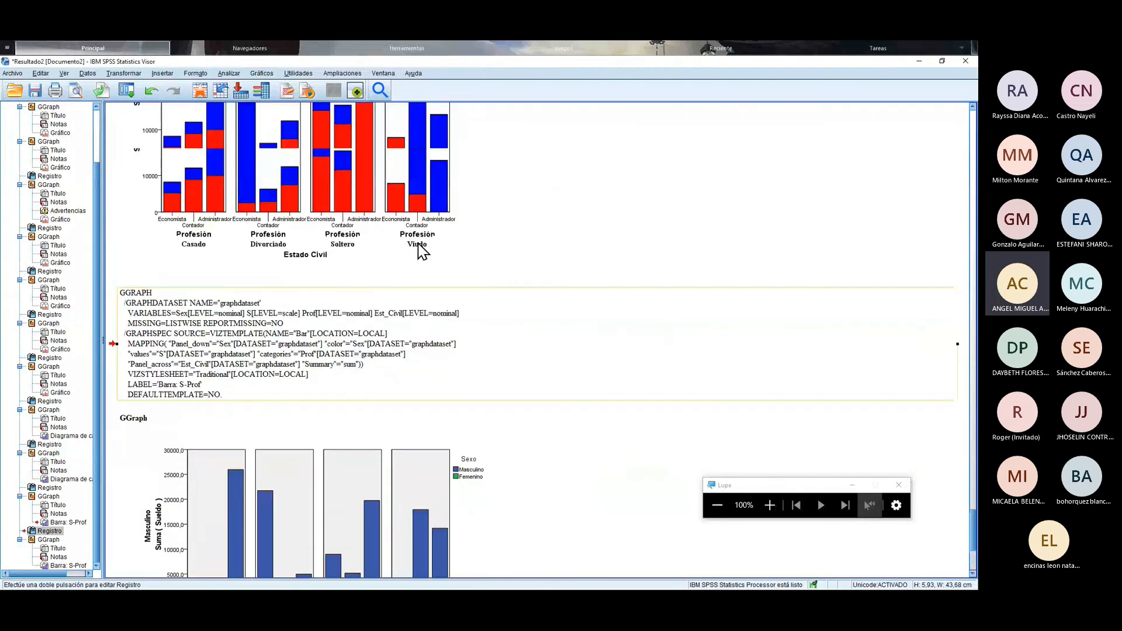
scroll(427, 248, "up", 15)
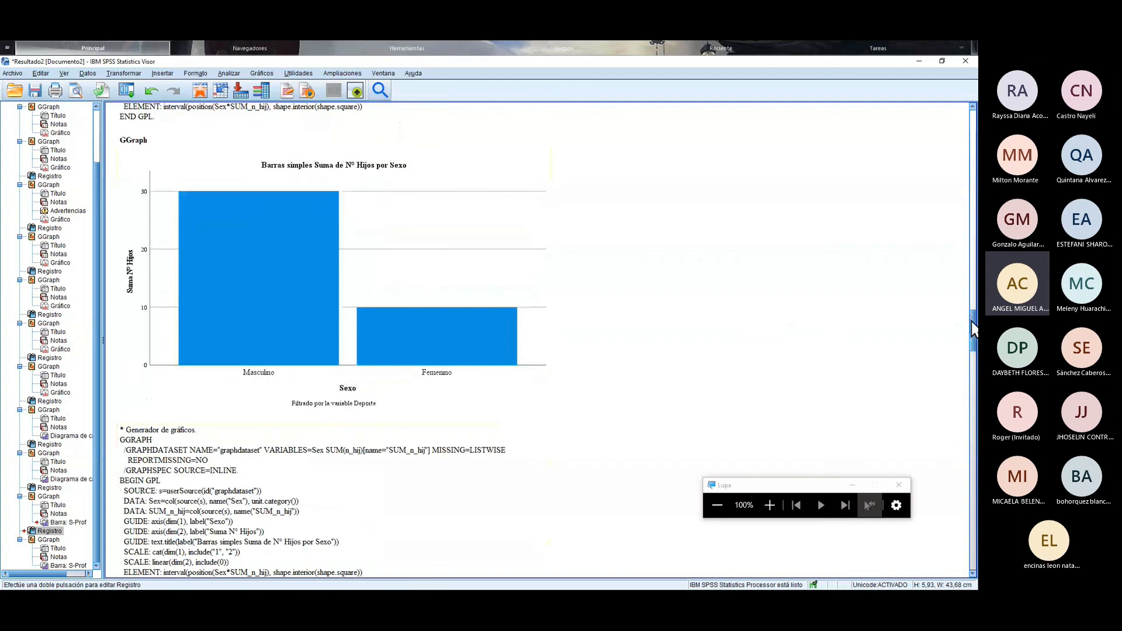
scroll(964, 218, "down", 15)
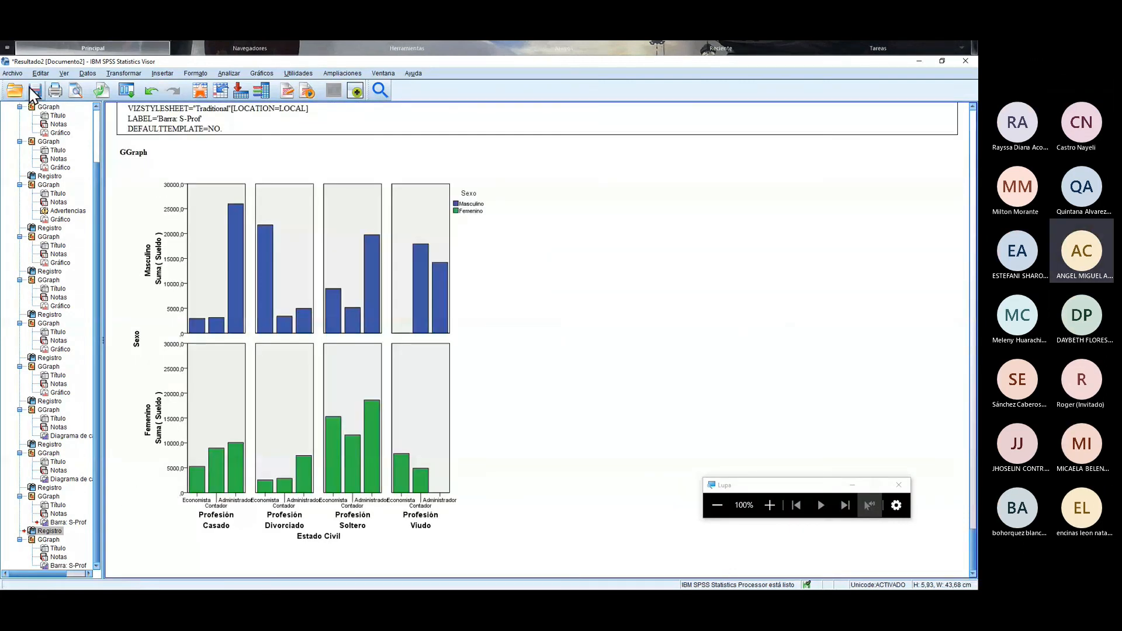
Step: Open the export settings for the results document and set the document type to PowerPoint (*.ppt)
left_click(770, 505)
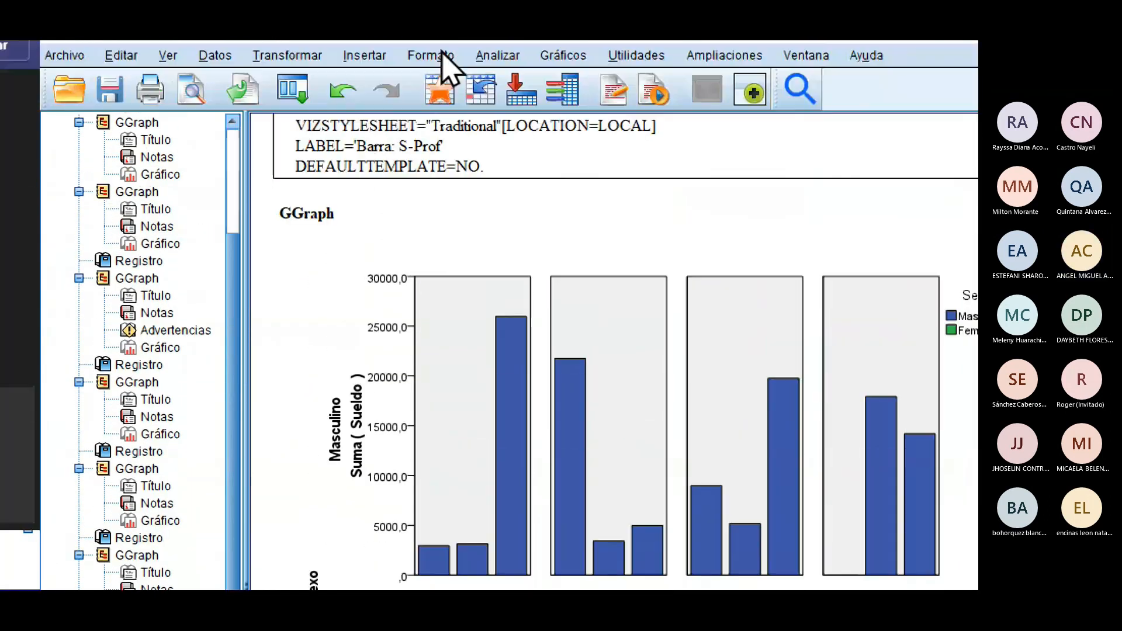
left_click(80, 89)
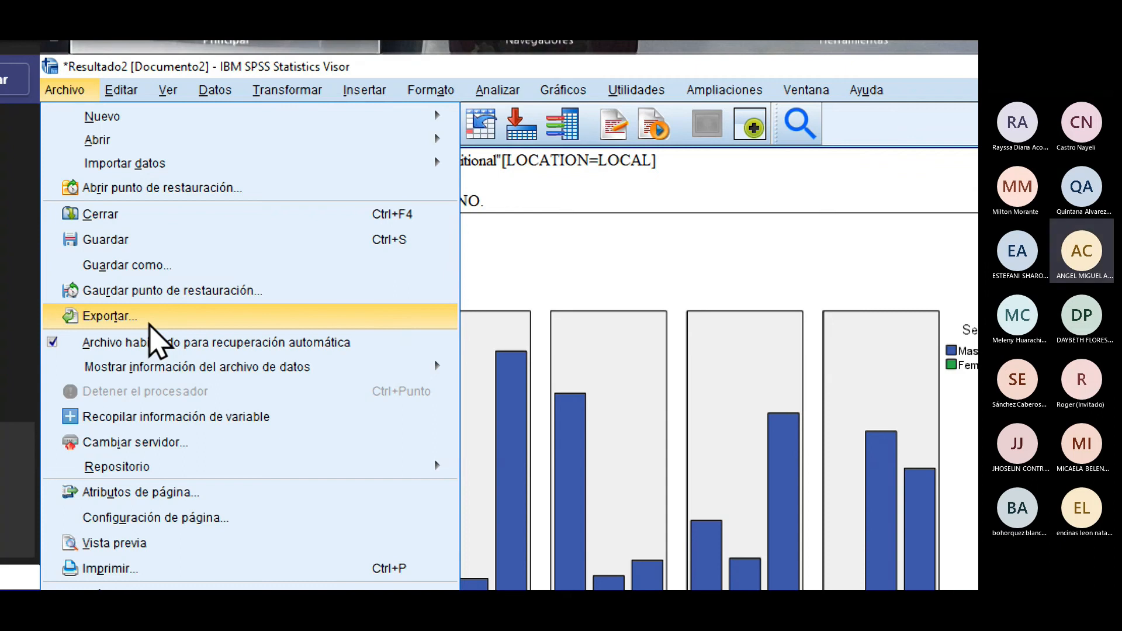
left_click(150, 325)
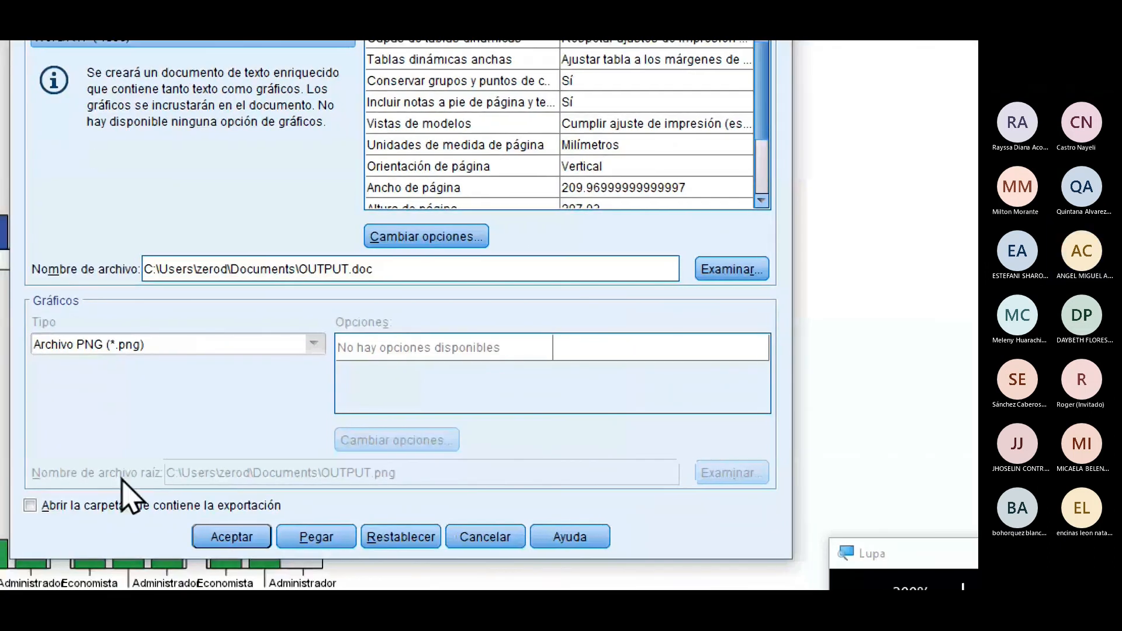
double_click(219, 269)
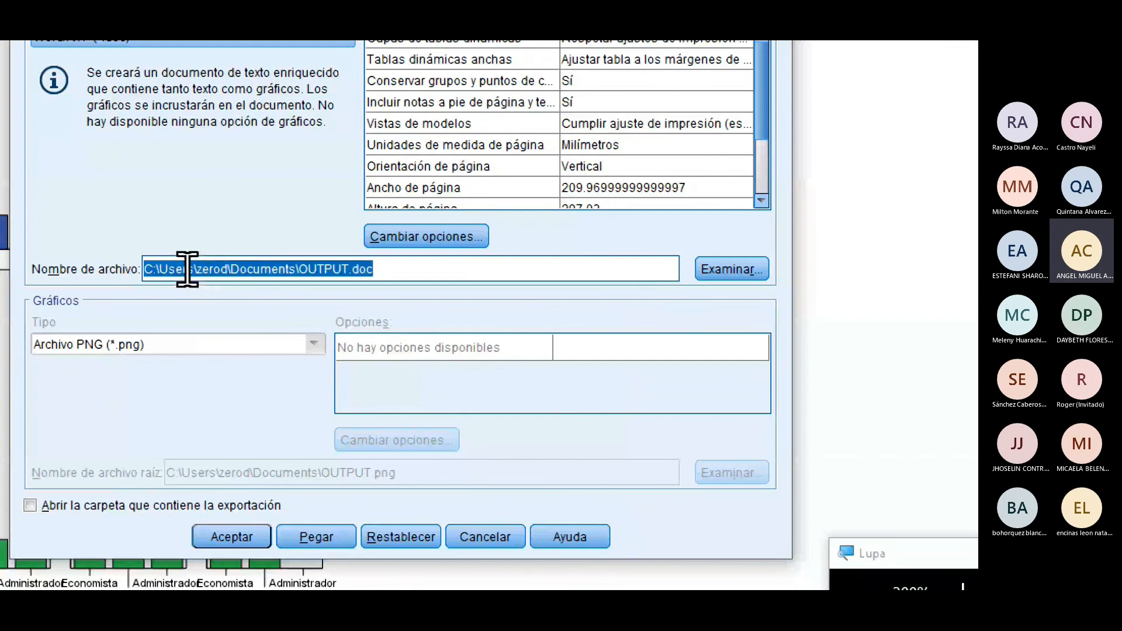
left_click(187, 269)
left_click_drag(142, 268, 364, 268)
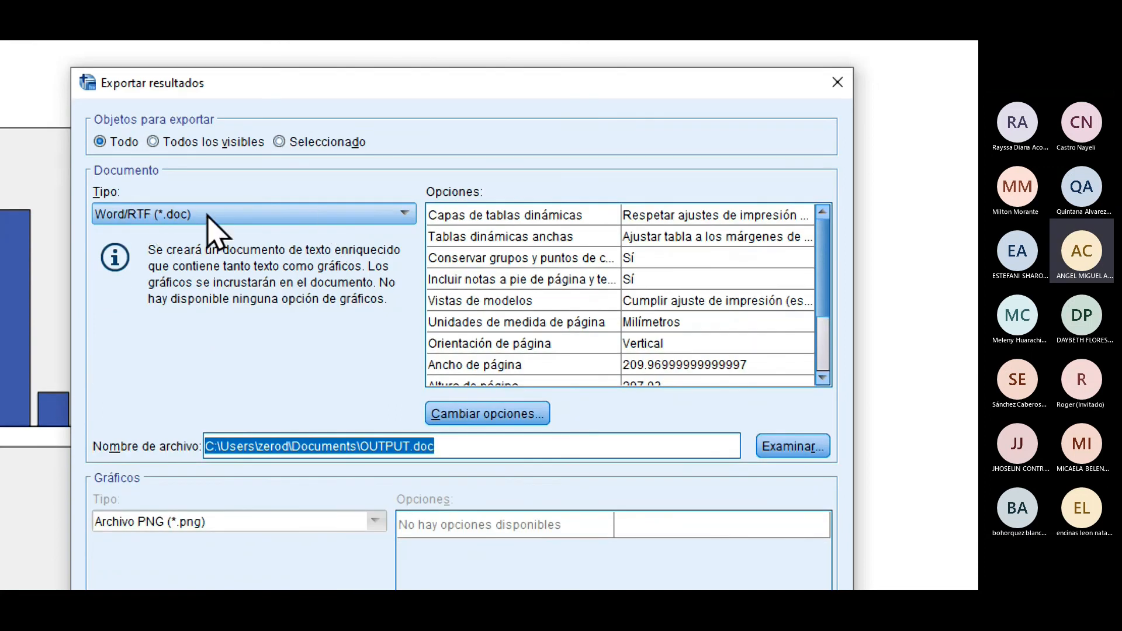
left_click(208, 215)
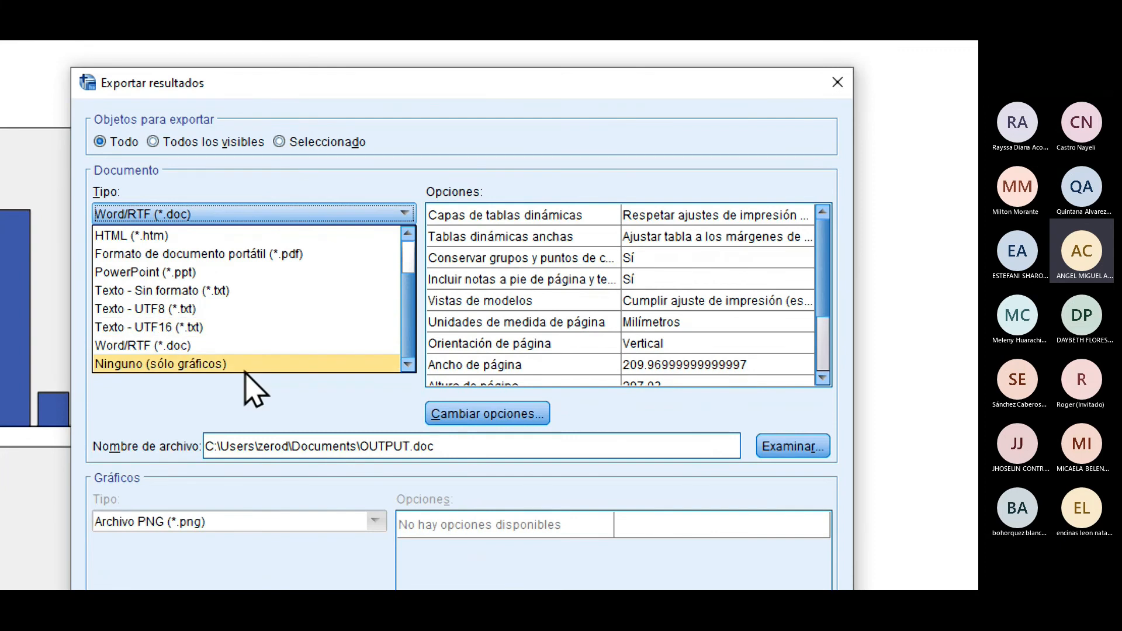
left_click(195, 272)
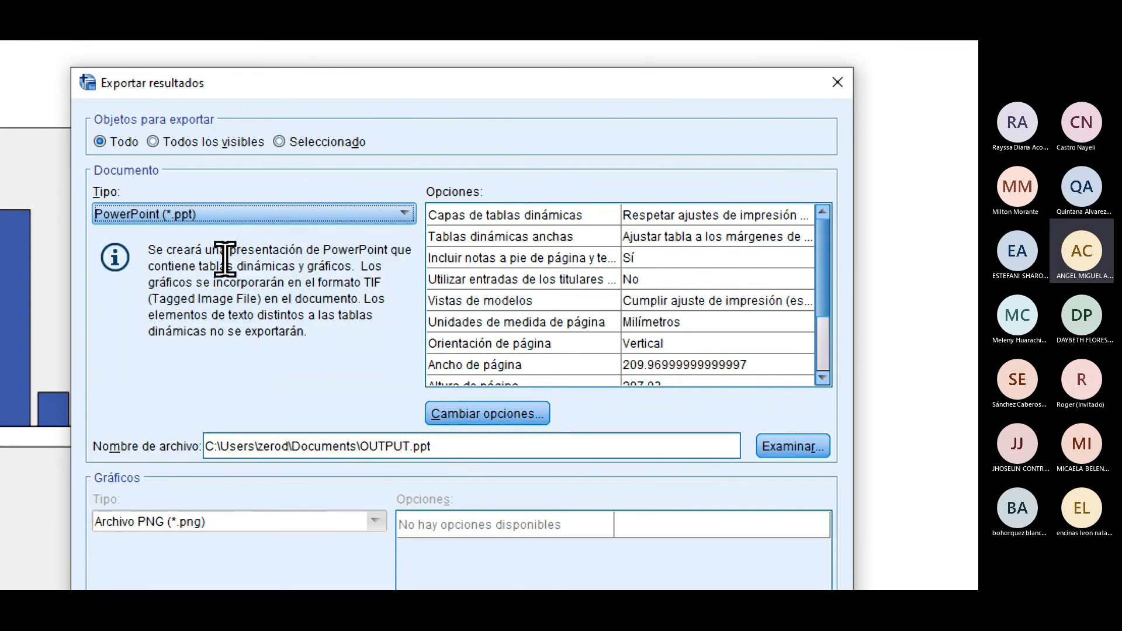
Step: Set the page orientation to Horizontal in the PowerPoint export's page setup and check the listed page options
left_click(513, 419)
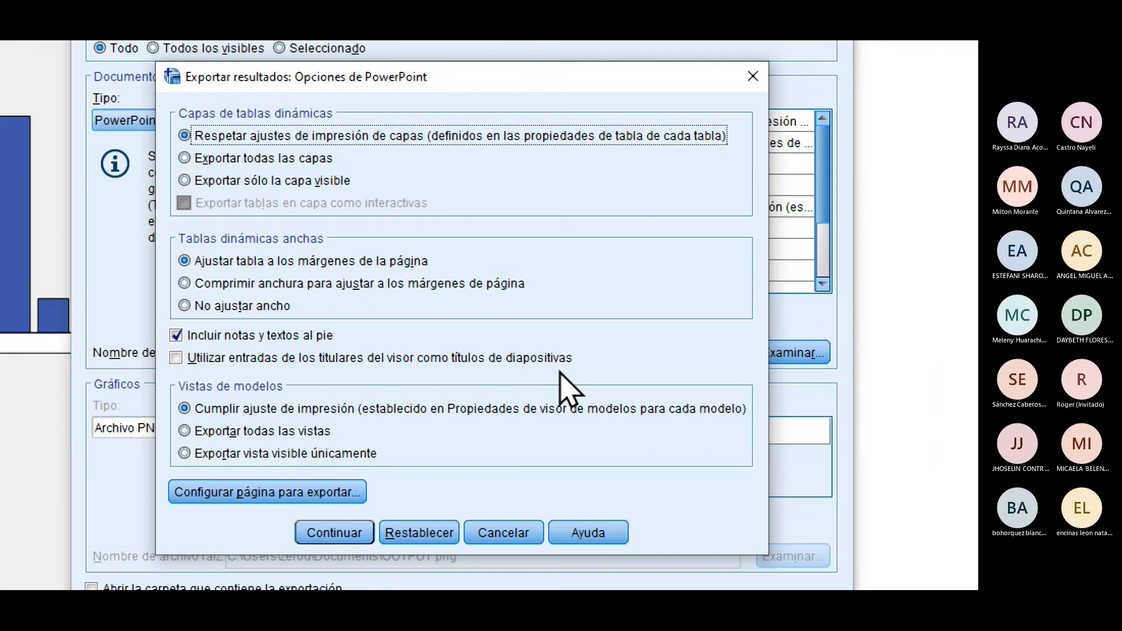
left_click(349, 495)
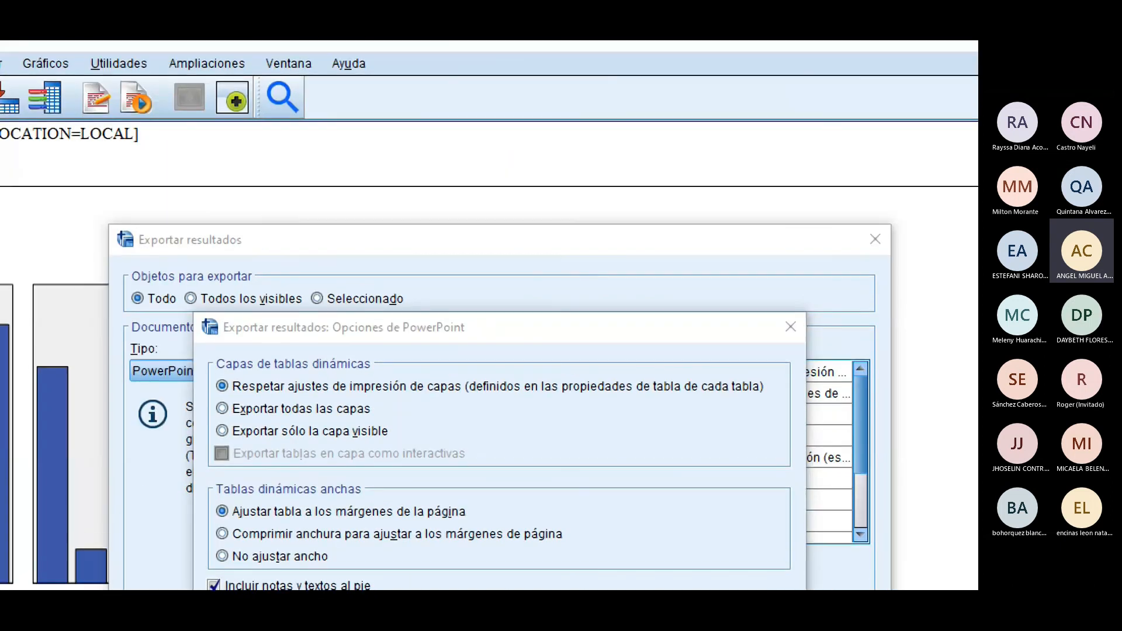
mouse_move(529, 157)
left_mouse_down()
mouse_move(583, 208)
mouse_move(539, 140)
left_mouse_up()
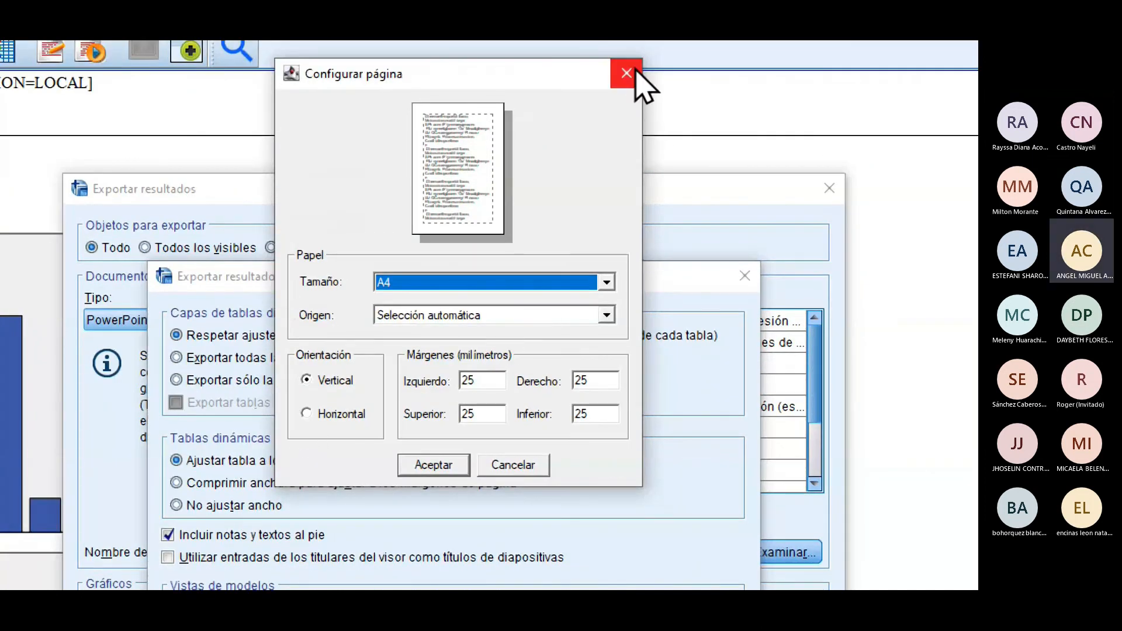
left_click(355, 416)
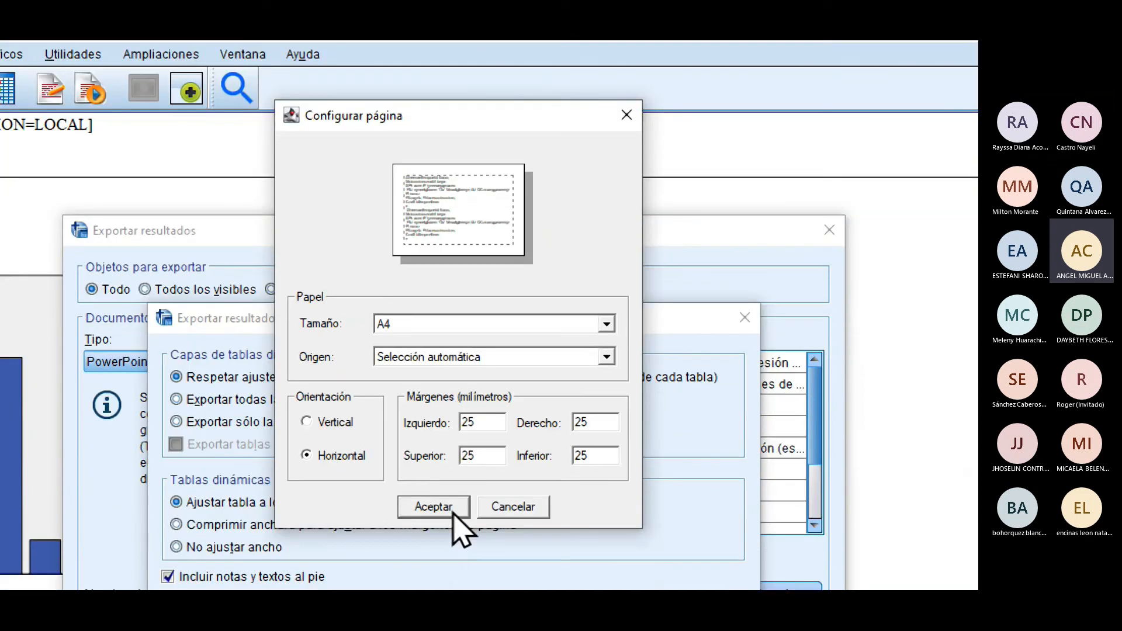
left_click(448, 508)
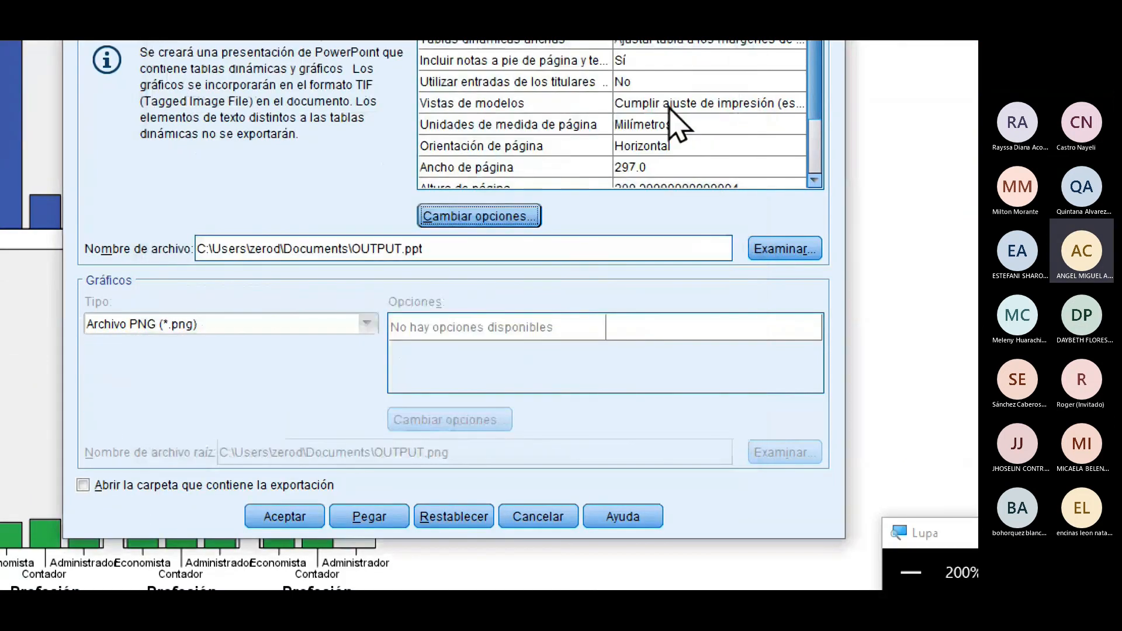
scroll(714, 184, "down", 2)
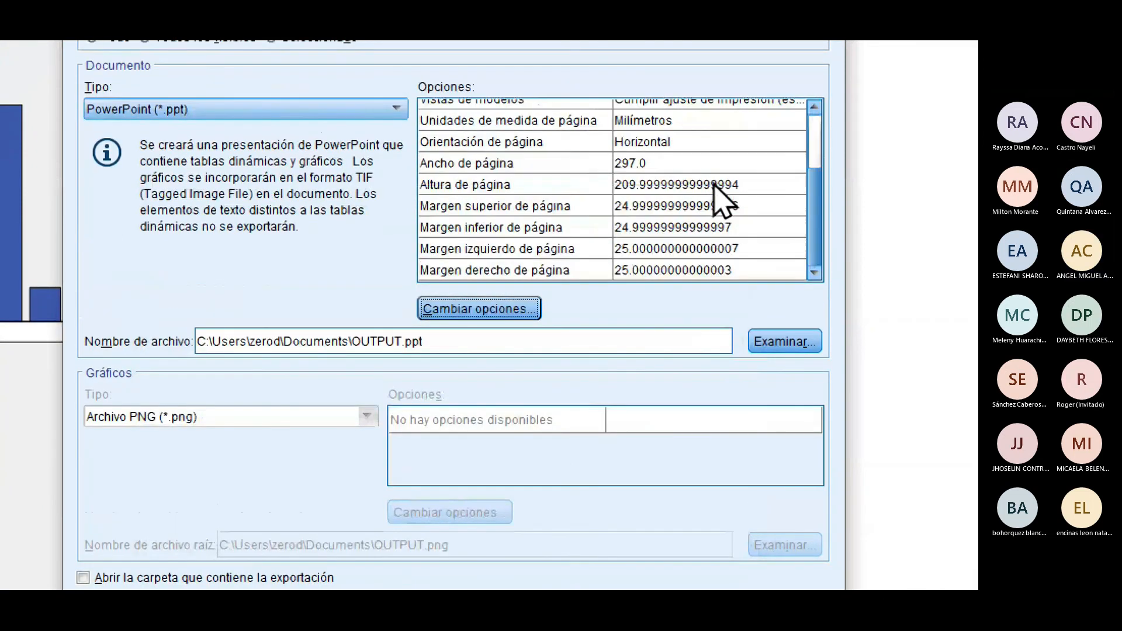
scroll(714, 184, "up", 3)
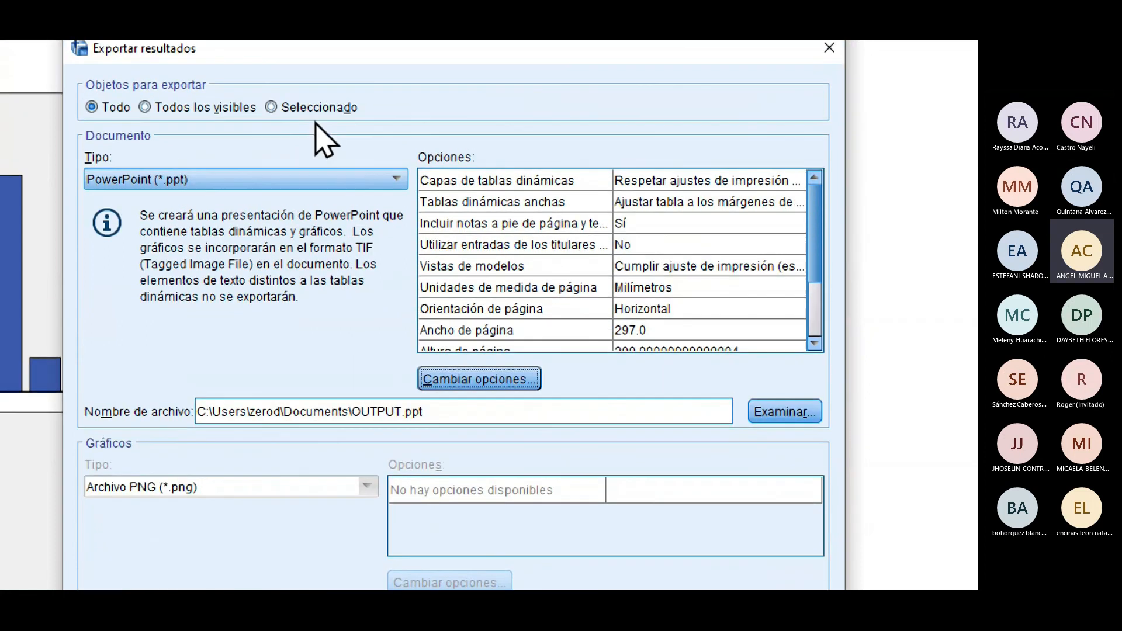
Step: Switch the export document type to Excel 2007 y posterior (*.xlsx) and inspect its Excel export options
left_click(312, 106)
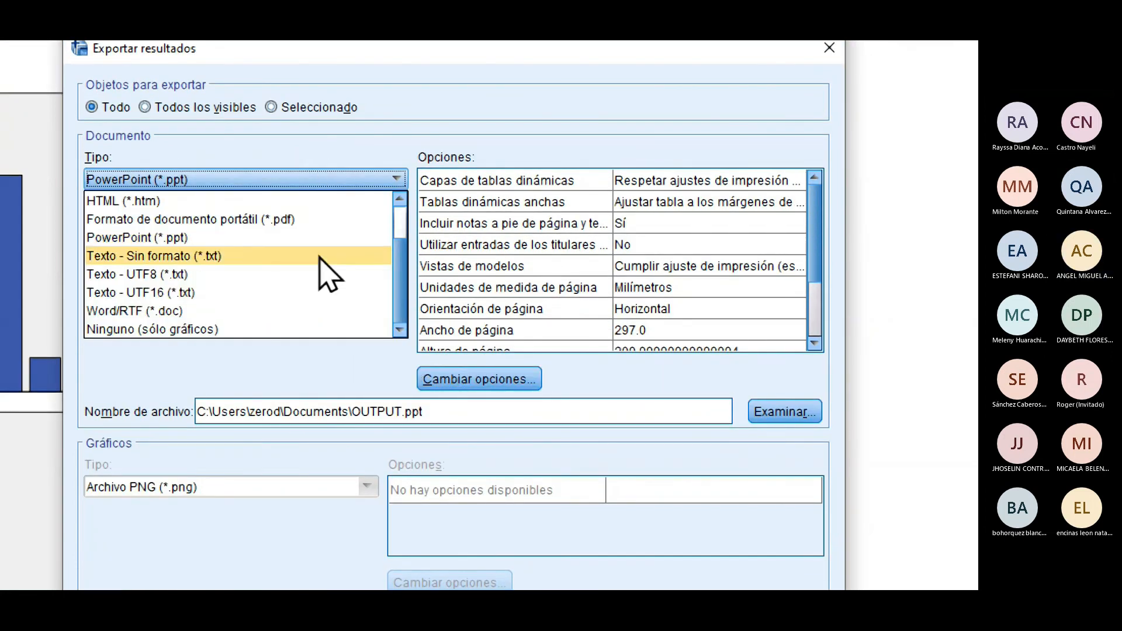
scroll(339, 272, "up", 1)
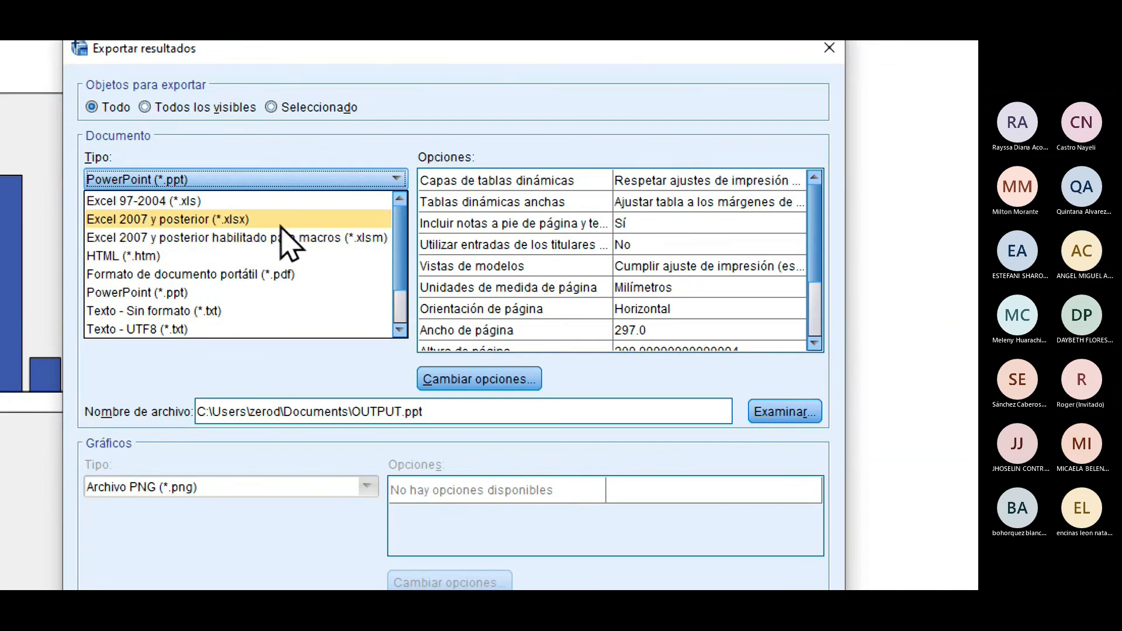
left_click(319, 409)
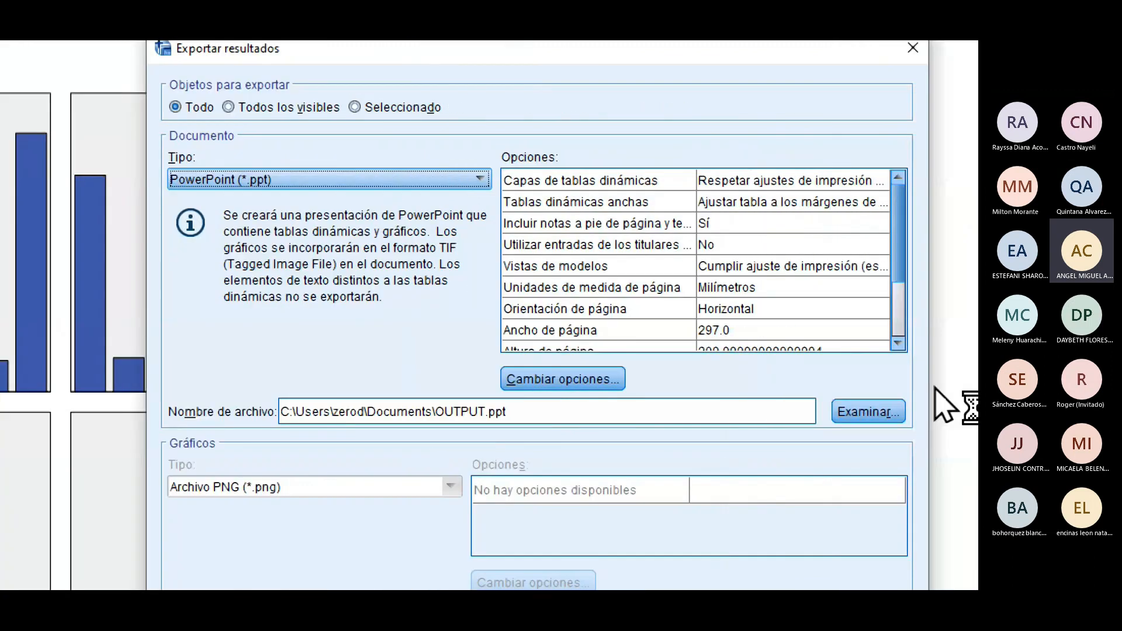
left_click(341, 179)
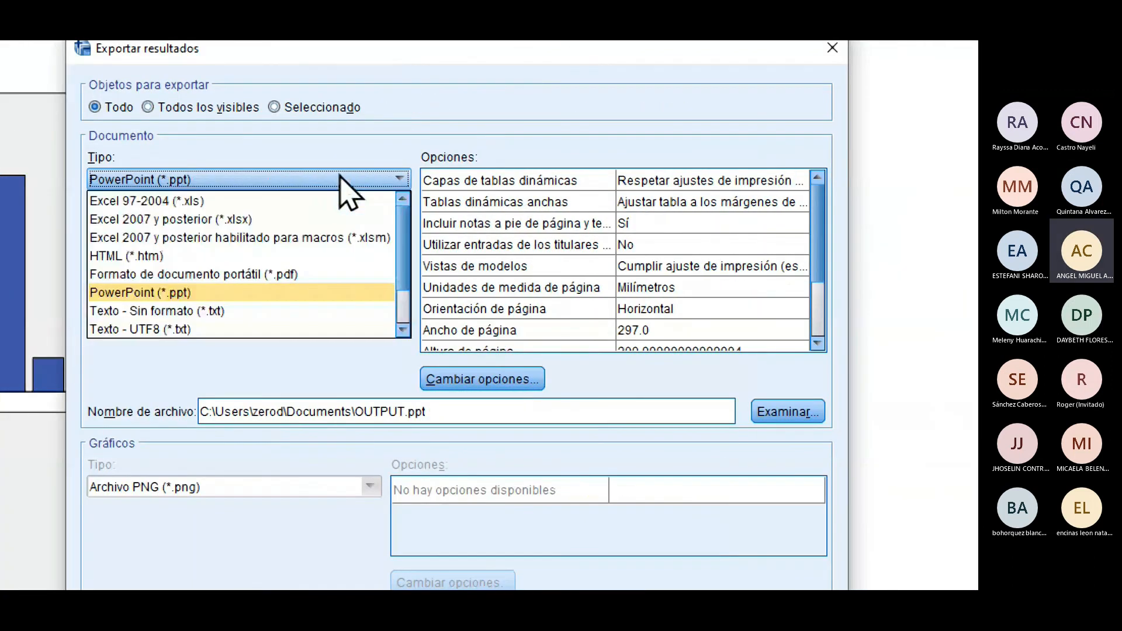
left_click(266, 220)
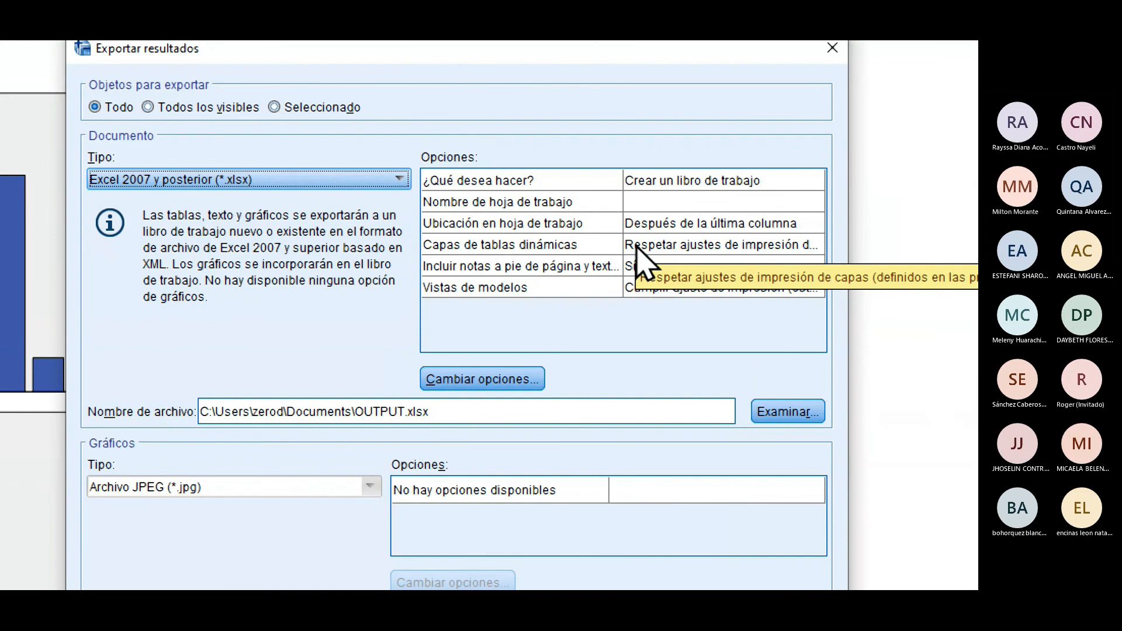
left_click(465, 379)
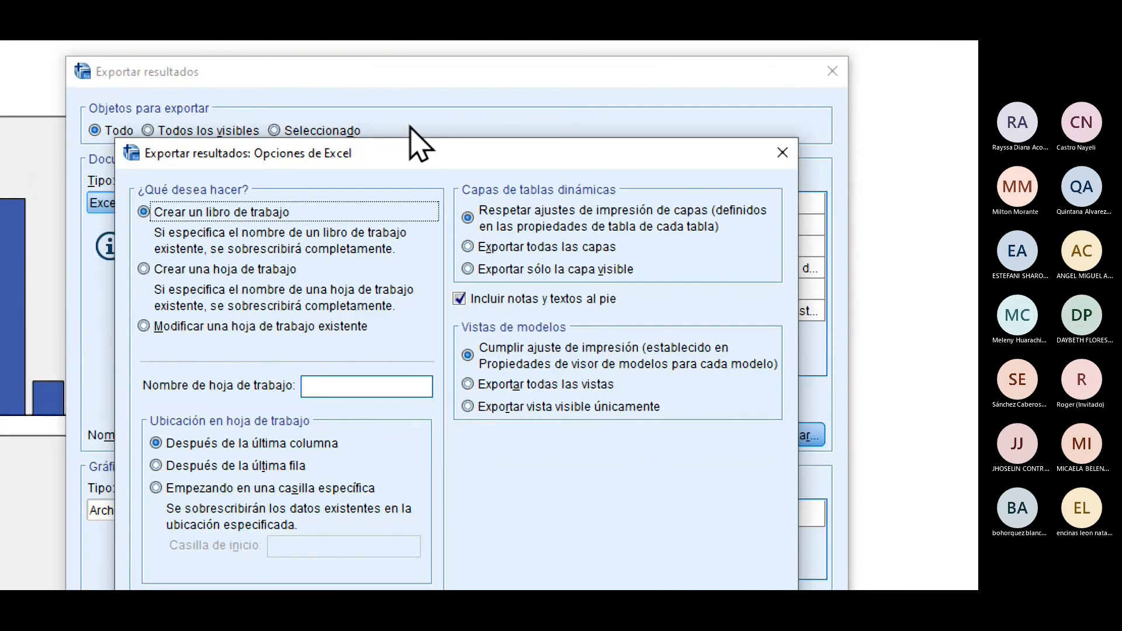
left_click_drag(413, 153, 428, 125)
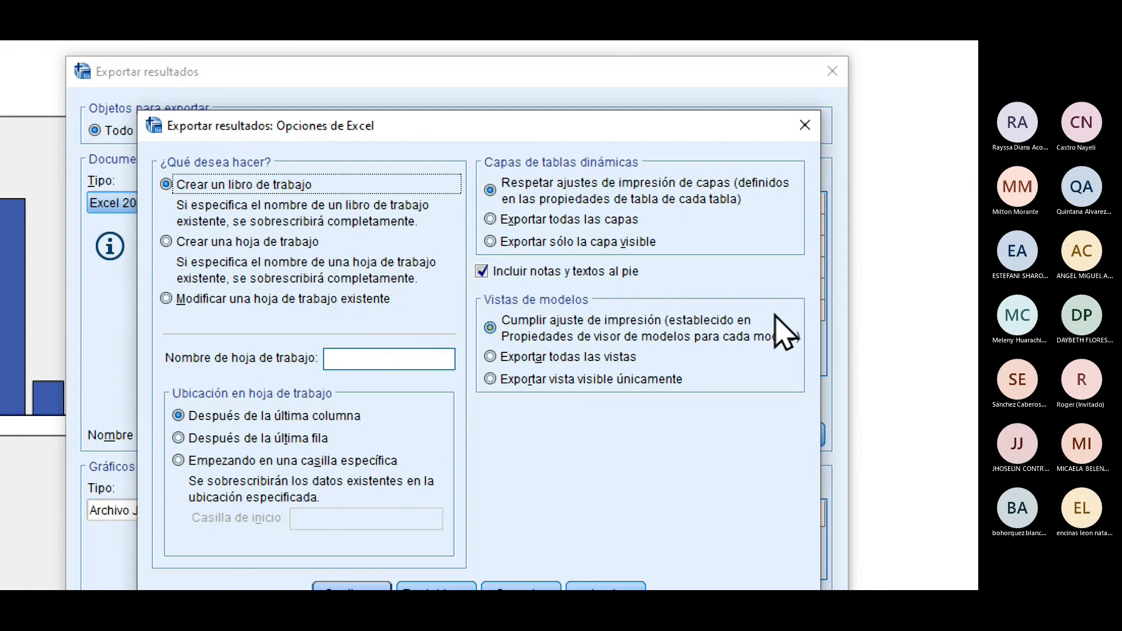
left_click(806, 132)
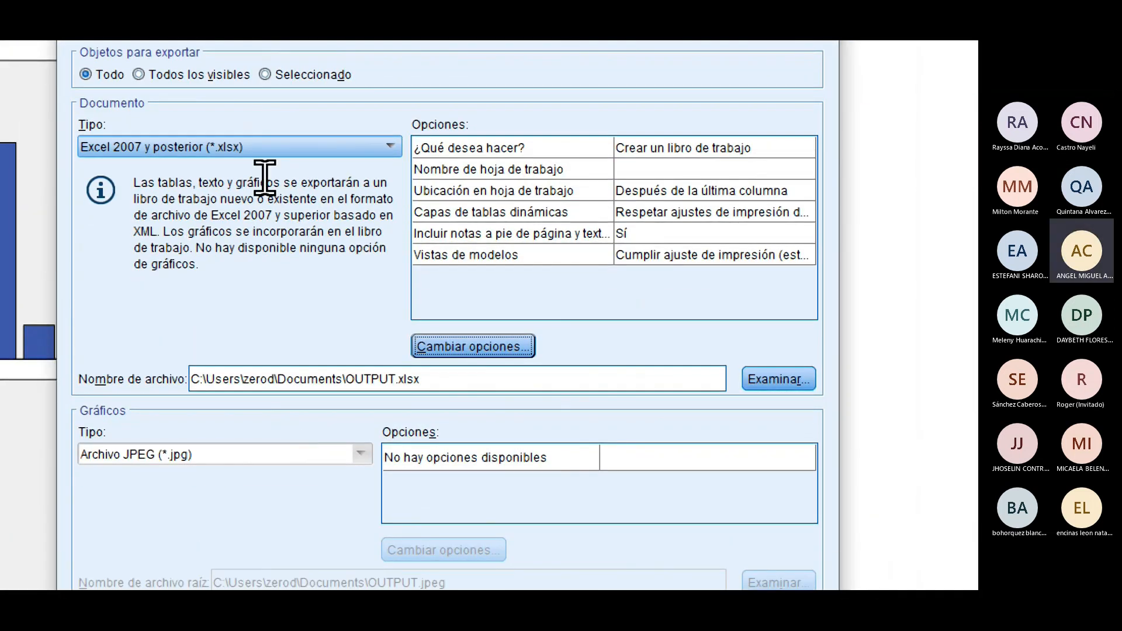
Step: Set the document type to PowerPoint (*.ppt), export all results to OUTPUT.ppt, and reset the screen magnifier to 100%
left_click(316, 114)
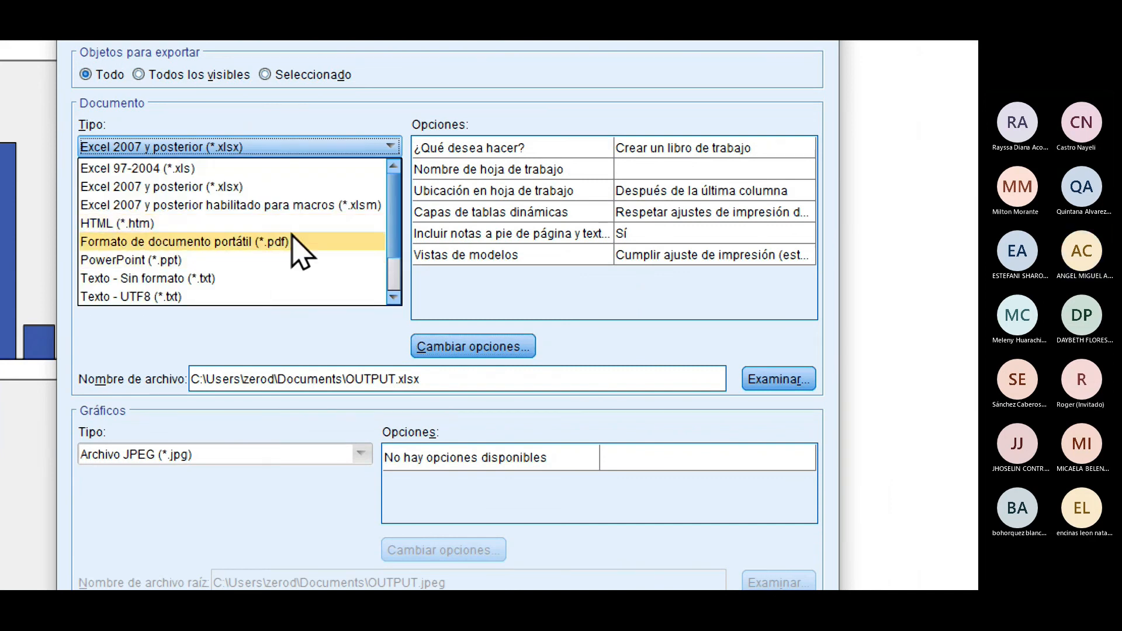
scroll(298, 250, "down", 1)
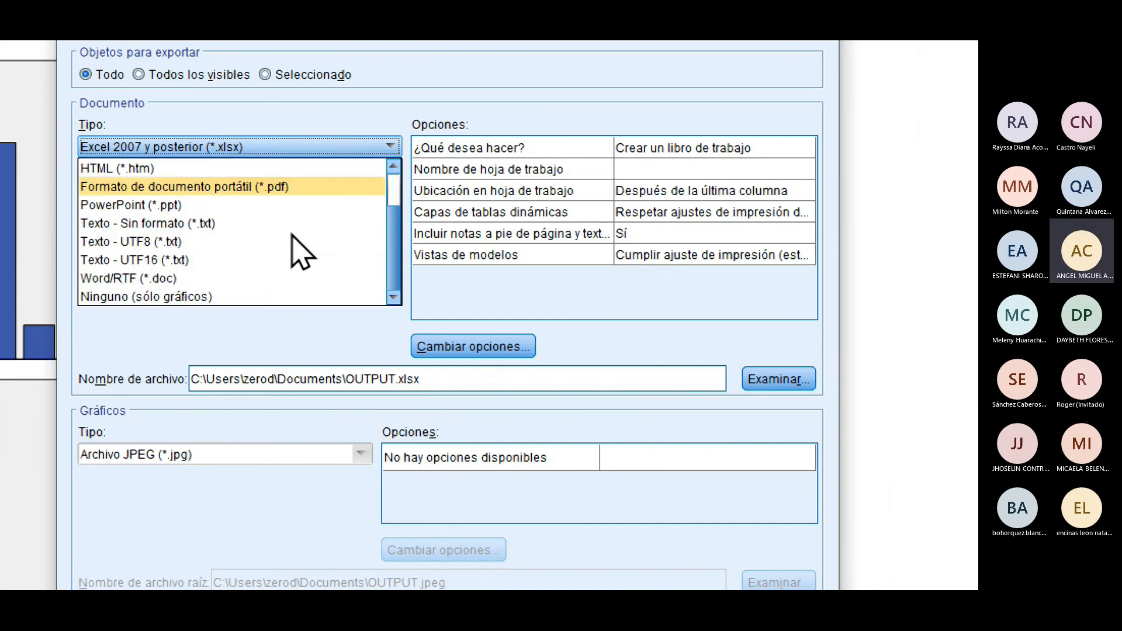
left_click(298, 202)
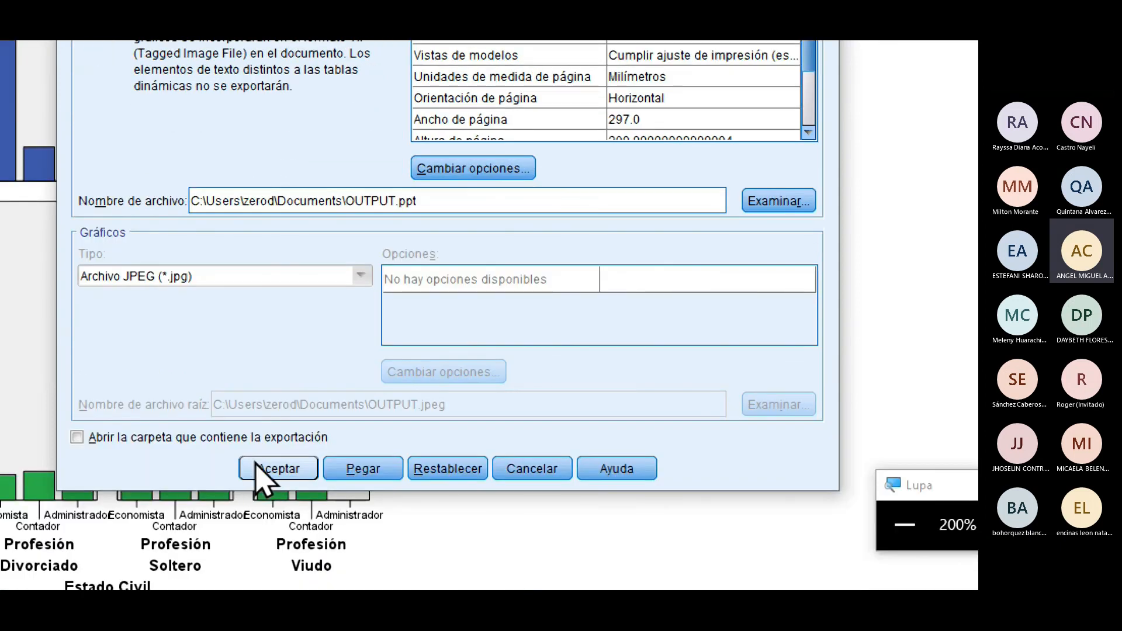
left_click(264, 470)
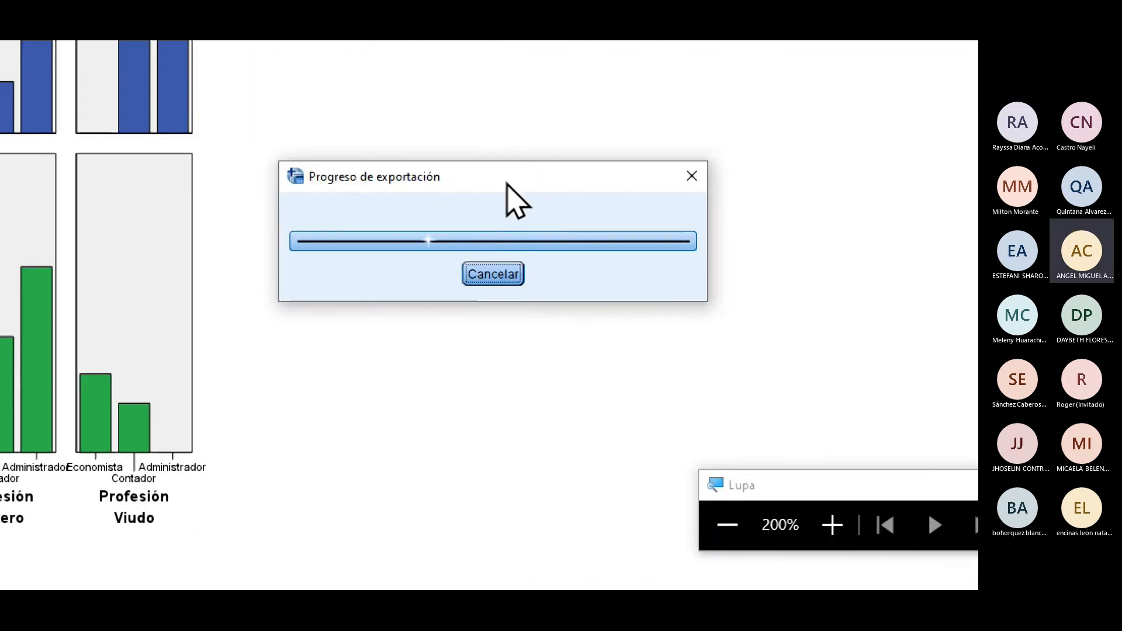
left_click_drag(507, 183, 432, 168)
left_click(725, 526)
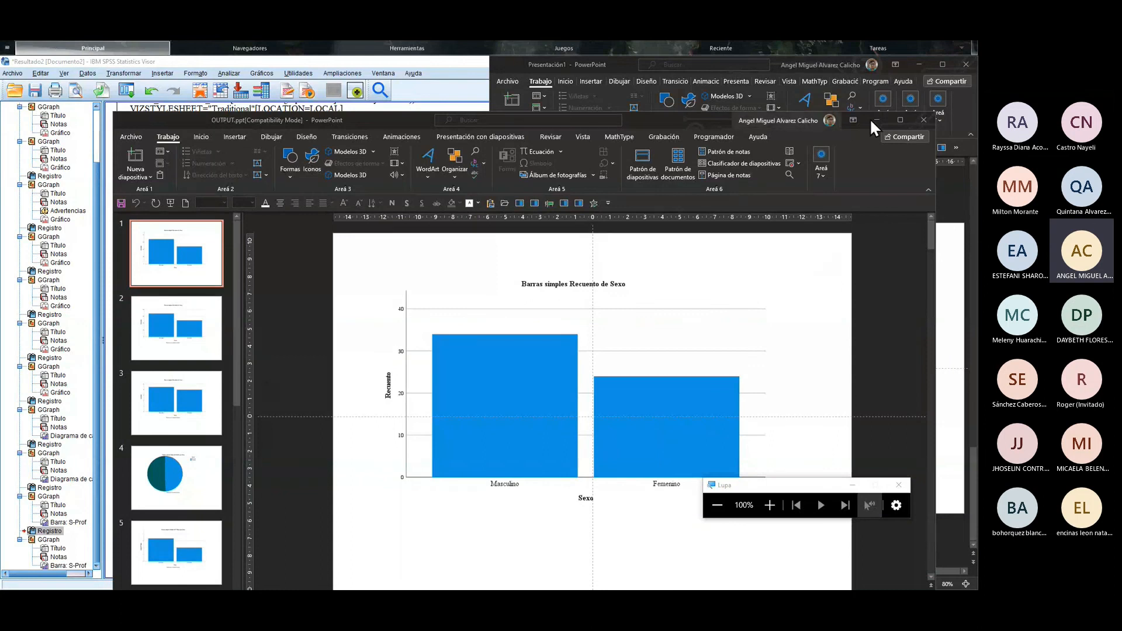
Step: Maximize the exported OUTPUT.ppt presentation and look through its chart slides from the first to slide 12
left_click(898, 119)
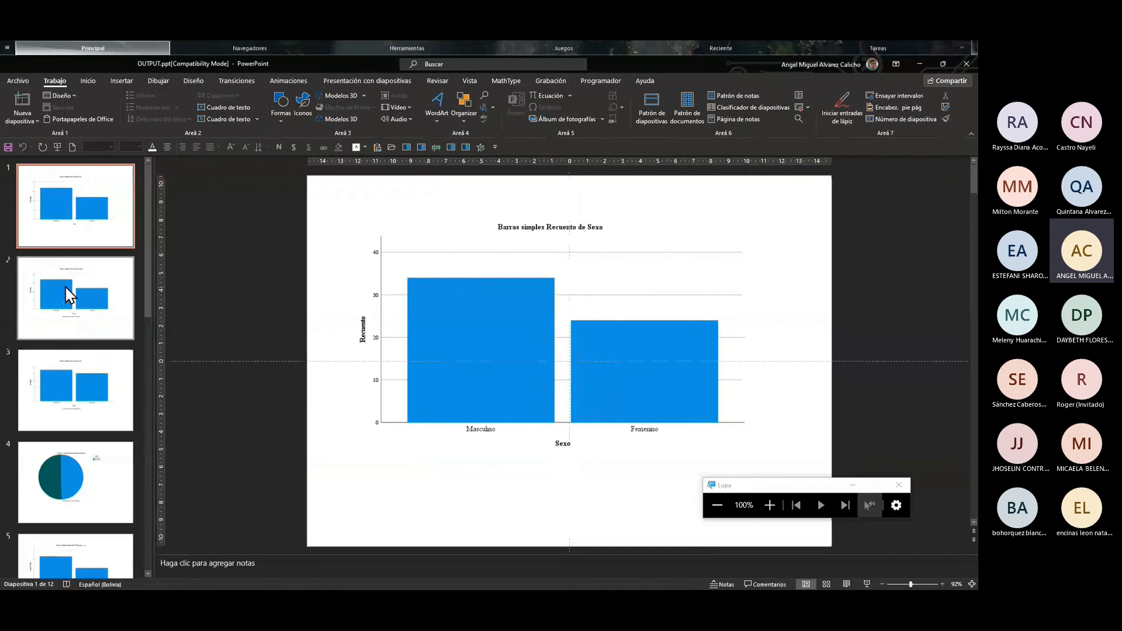
left_click(68, 293)
left_click(77, 371)
scroll(88, 353, "down", 3)
key("Down")
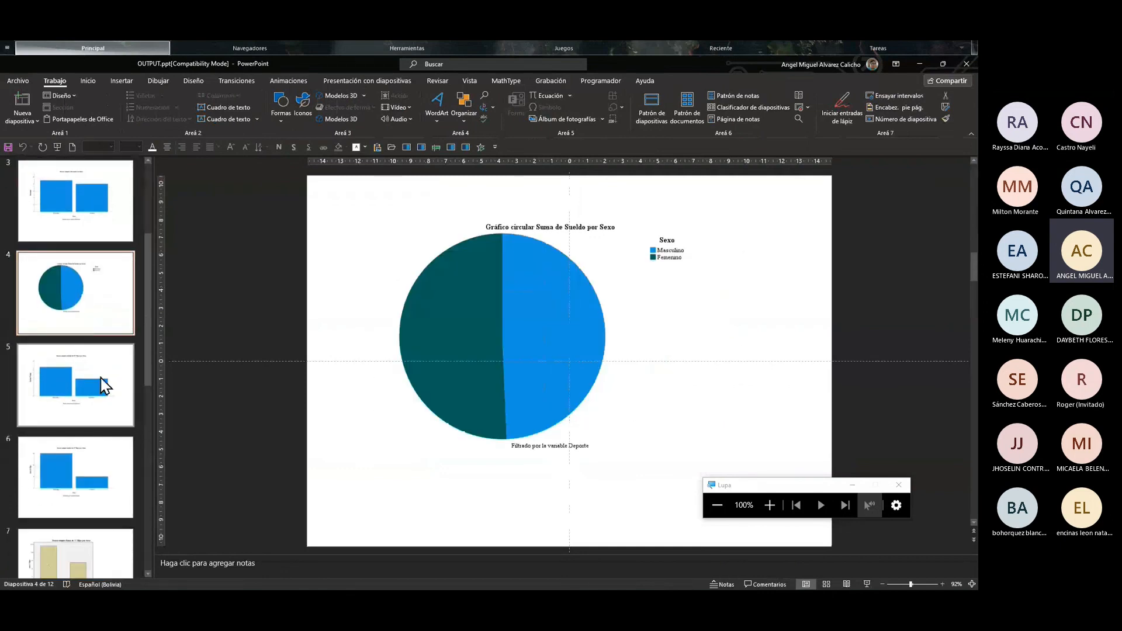
key("Down")
left_click(99, 482)
scroll(98, 481, "down", 3)
left_click(92, 434)
left_click(120, 522)
scroll(122, 529, "down", 1)
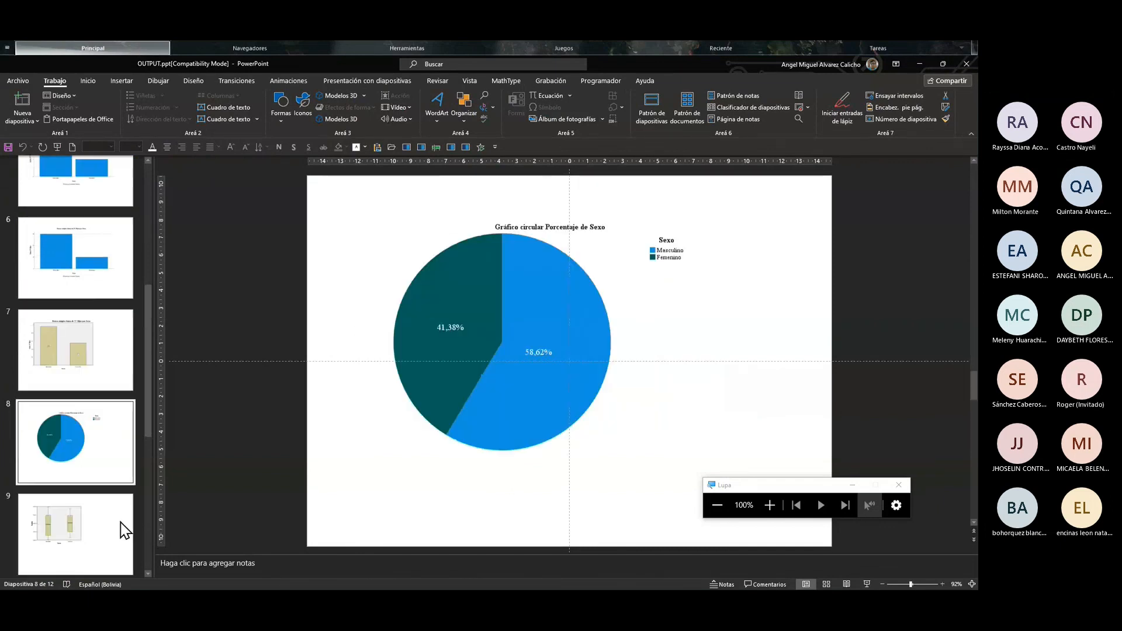
scroll(120, 520, "down", 2)
left_click(111, 497)
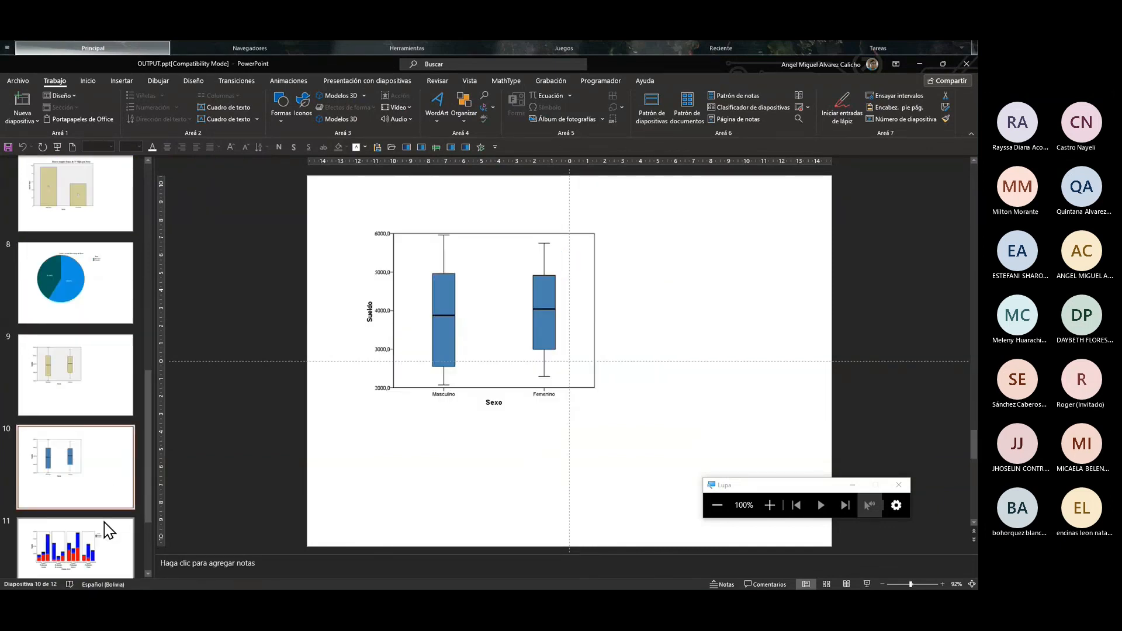
scroll(110, 530, "down", 2)
left_click(110, 421)
left_click(107, 515)
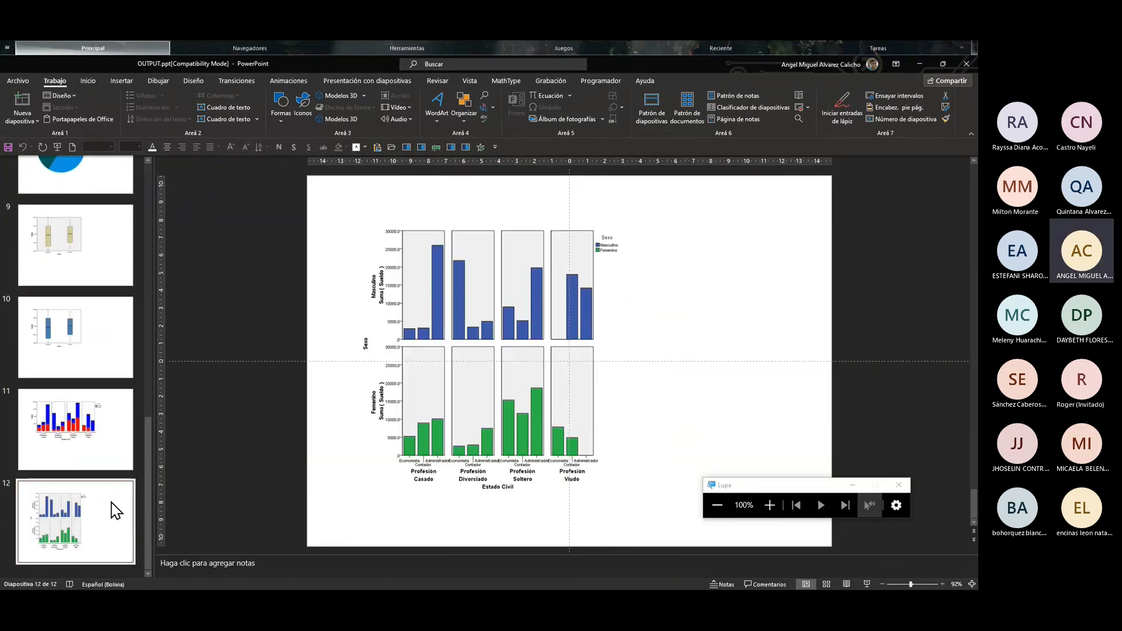
Step: Compare the bar charts on slides 11 and 12, recheck the boxplot and pie chart slides, and return to slide 12
key("Up")
key("Down")
key("Up")
key("Down")
key("Up")
key("Down")
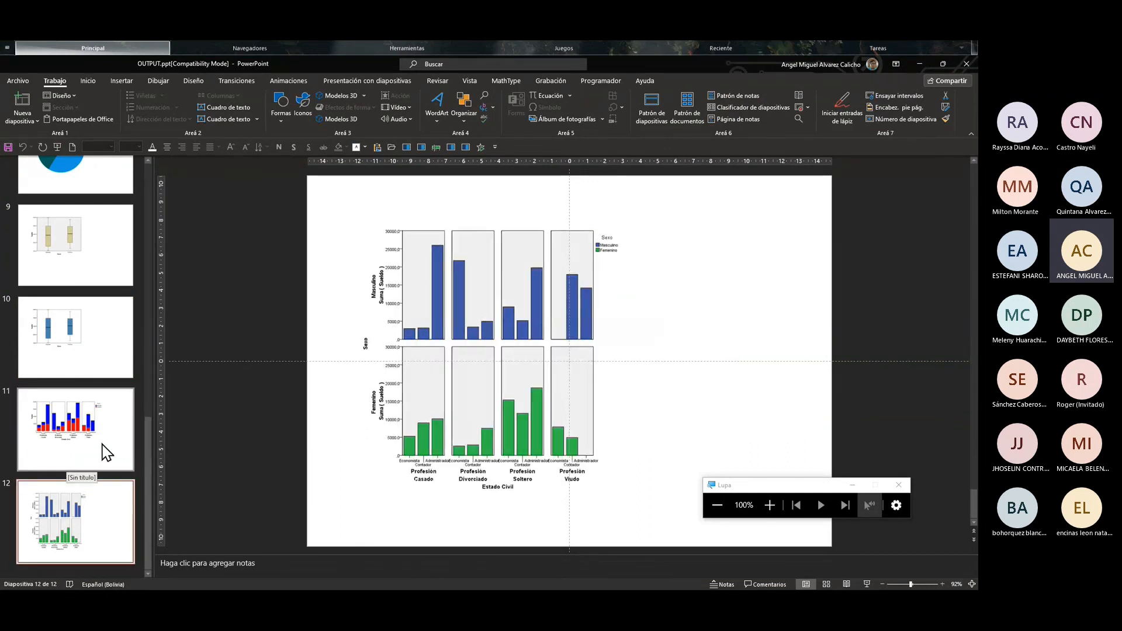
key("Up")
key("Up")
key("Up")
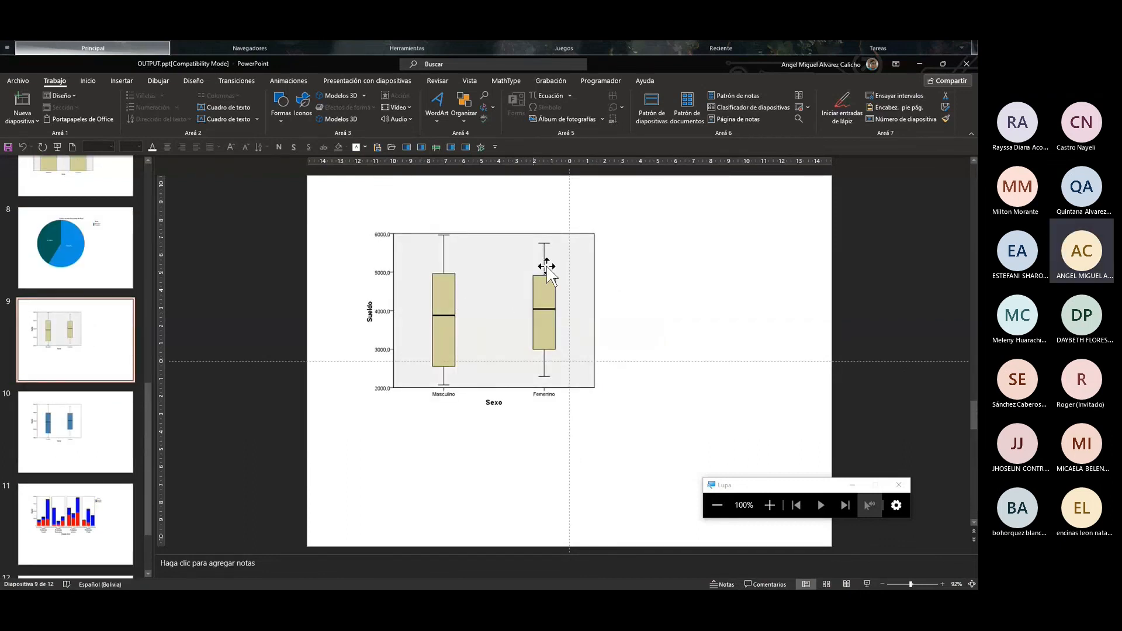
scroll(90, 409, "up", 2)
left_click(90, 409)
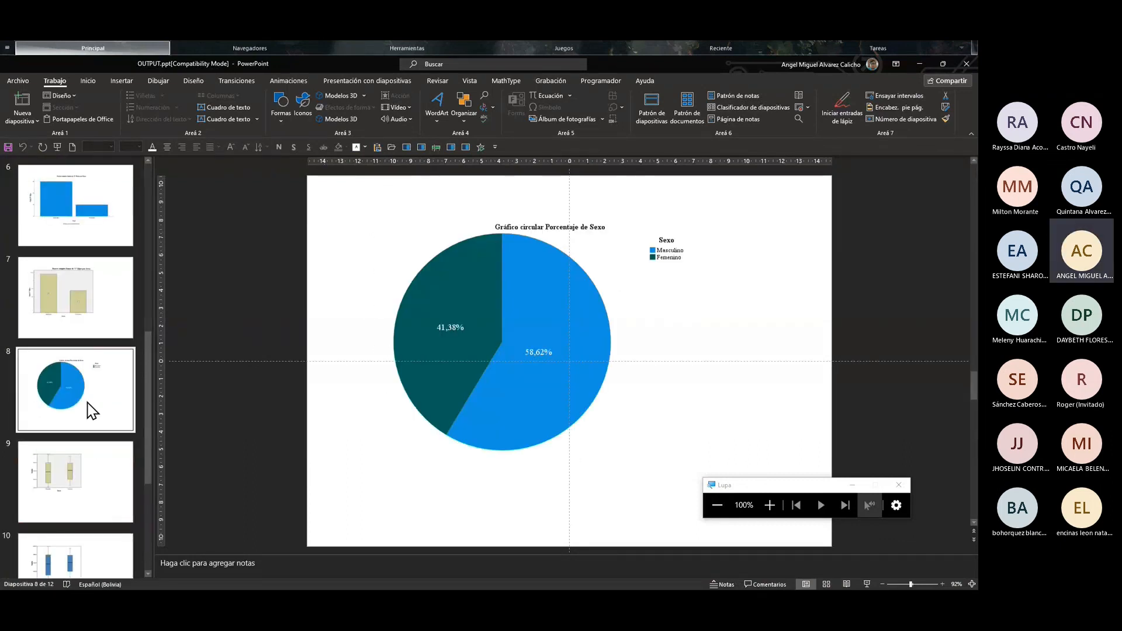
scroll(90, 413, "down", 3)
left_click(85, 496)
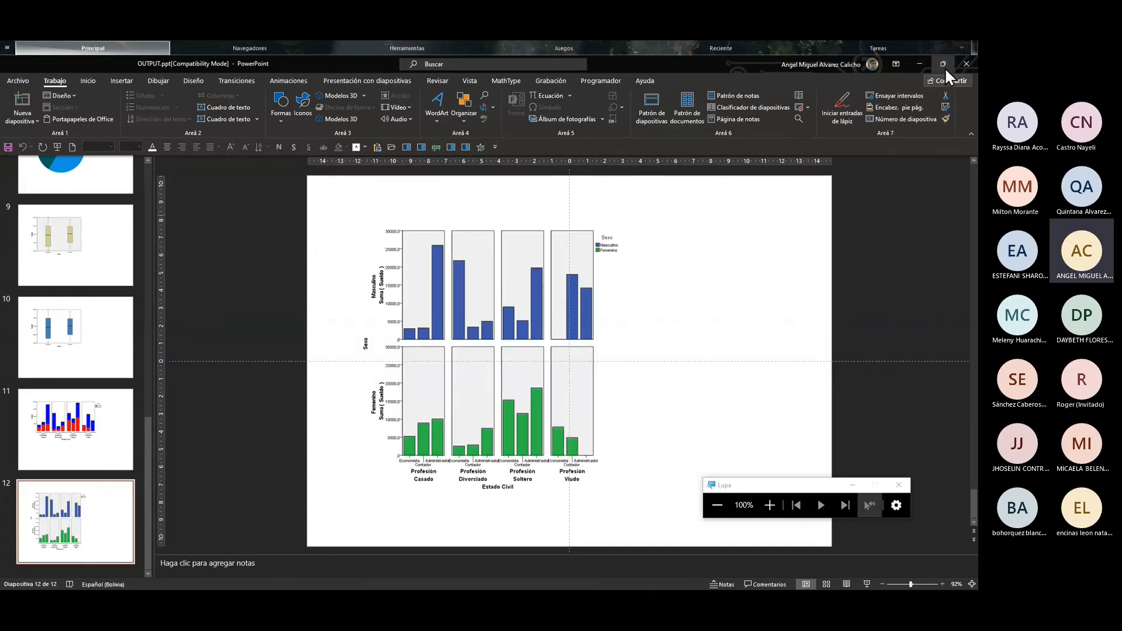
Step: Minimize the exported presentation and switch back to the SPSS results document
left_click(917, 66)
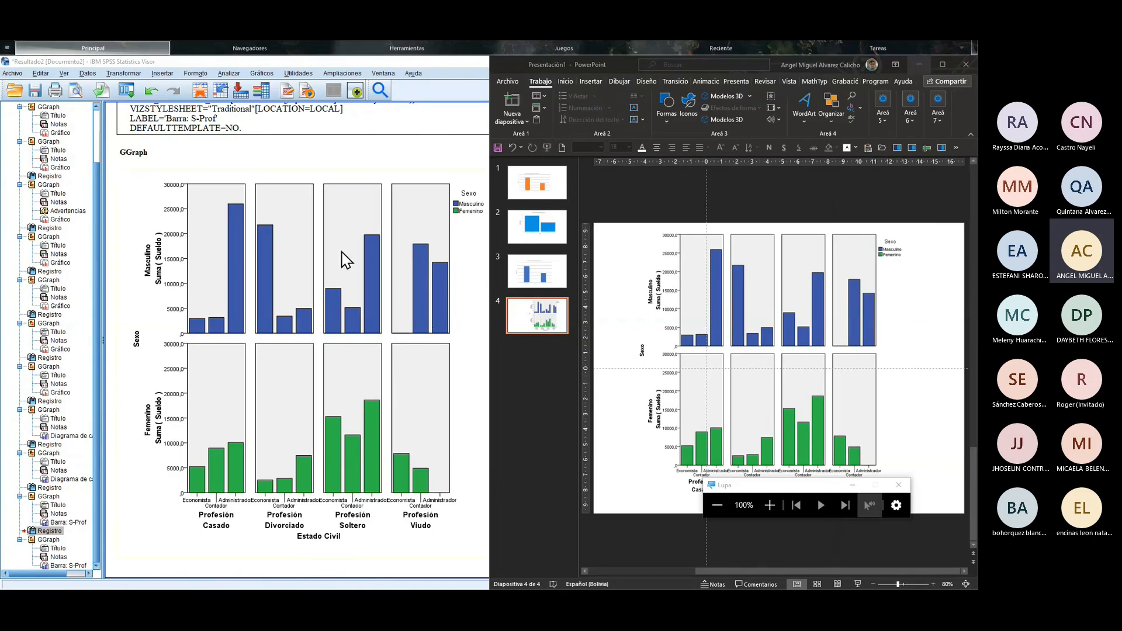
left_click(418, 175)
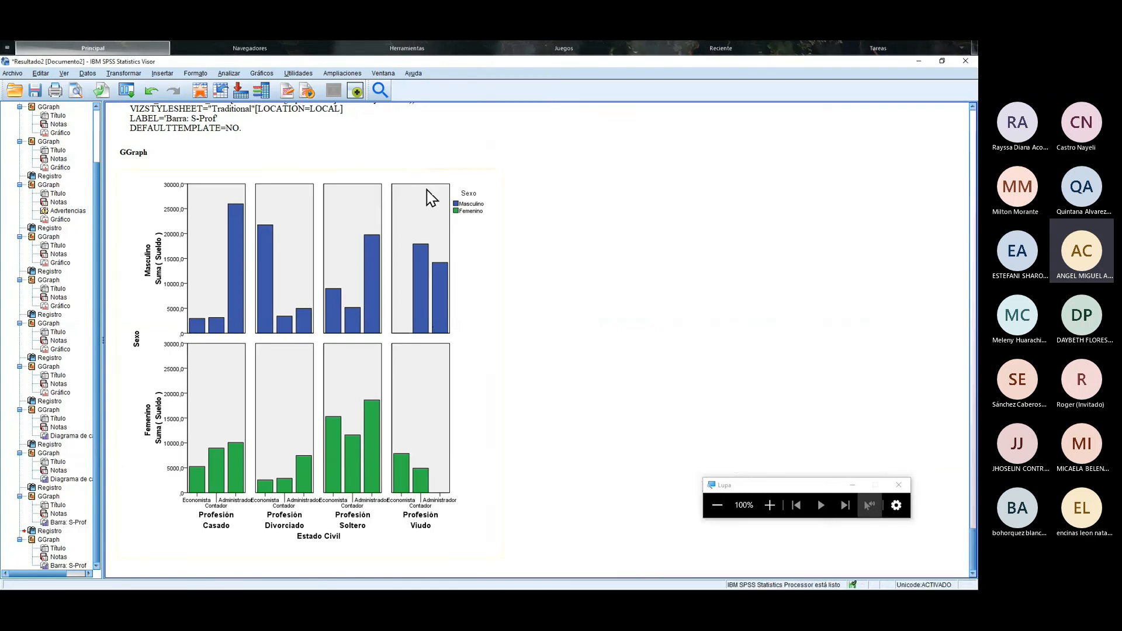